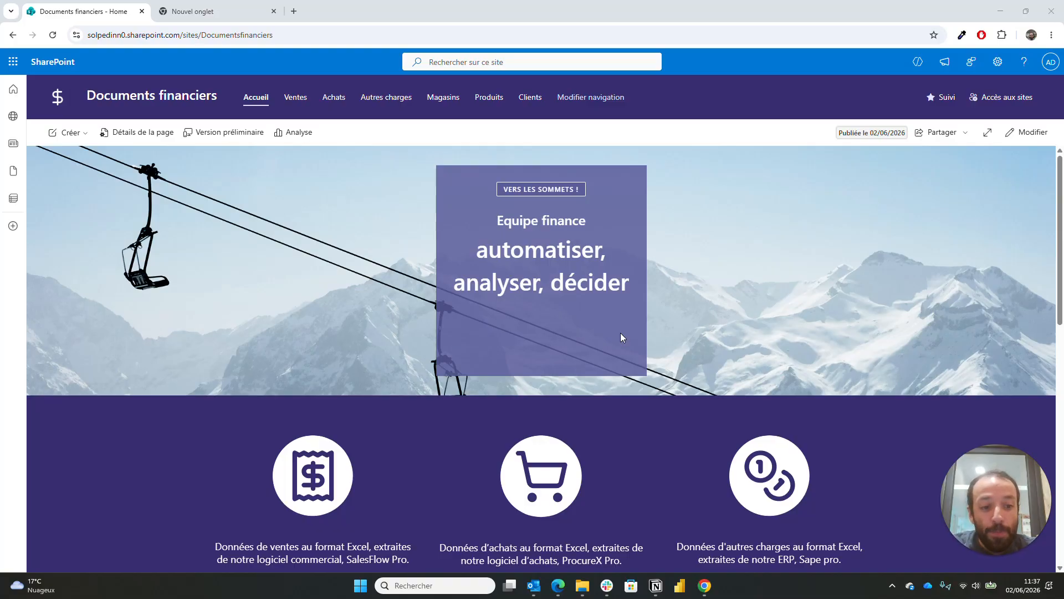
# - Look through the existing site, opening the 2026 sales documents folder and returning to the homepage
pyautogui.scroll(-2, 621, 335)
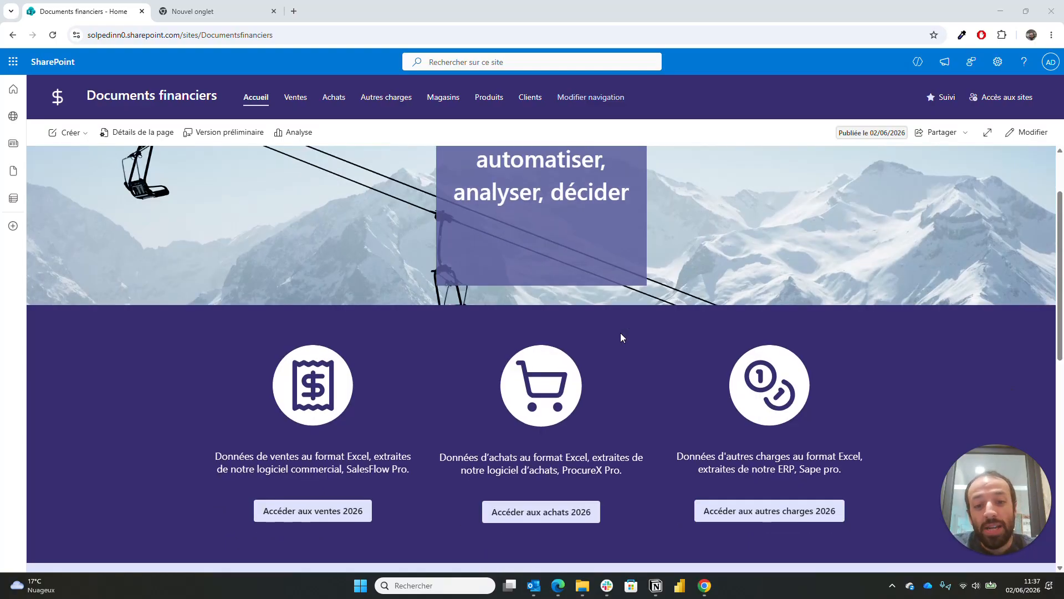
pyautogui.scroll(2, 621, 334)
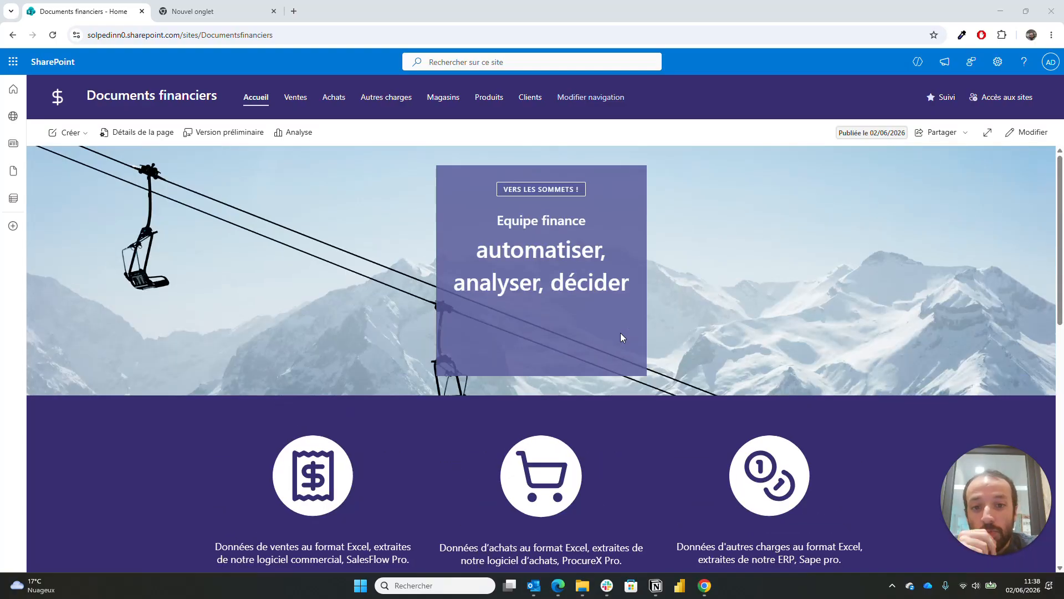
pyautogui.scroll(-3, 621, 336)
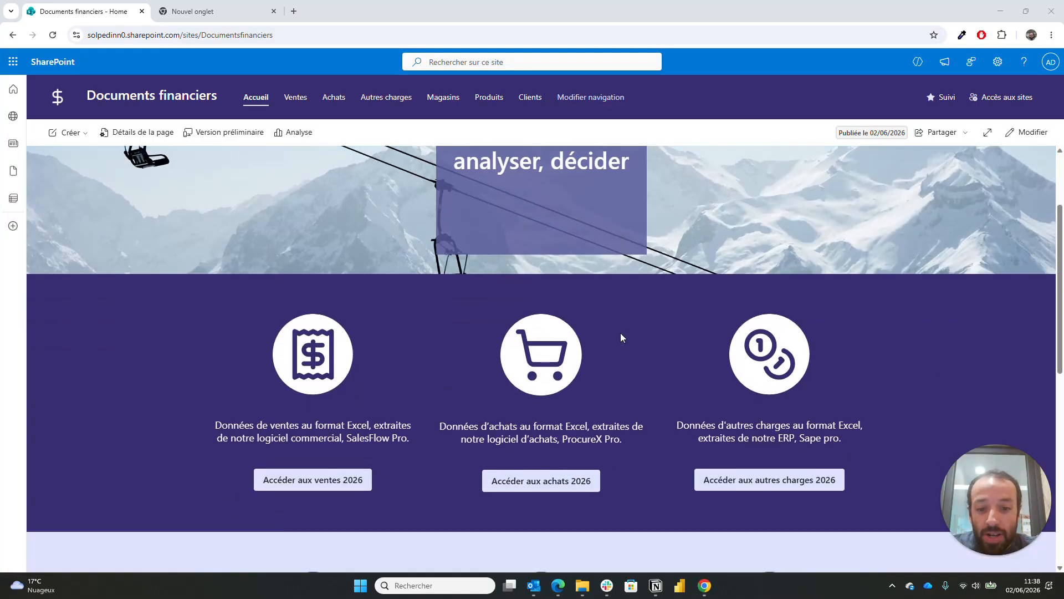
pyautogui.scroll(-7, 621, 333)
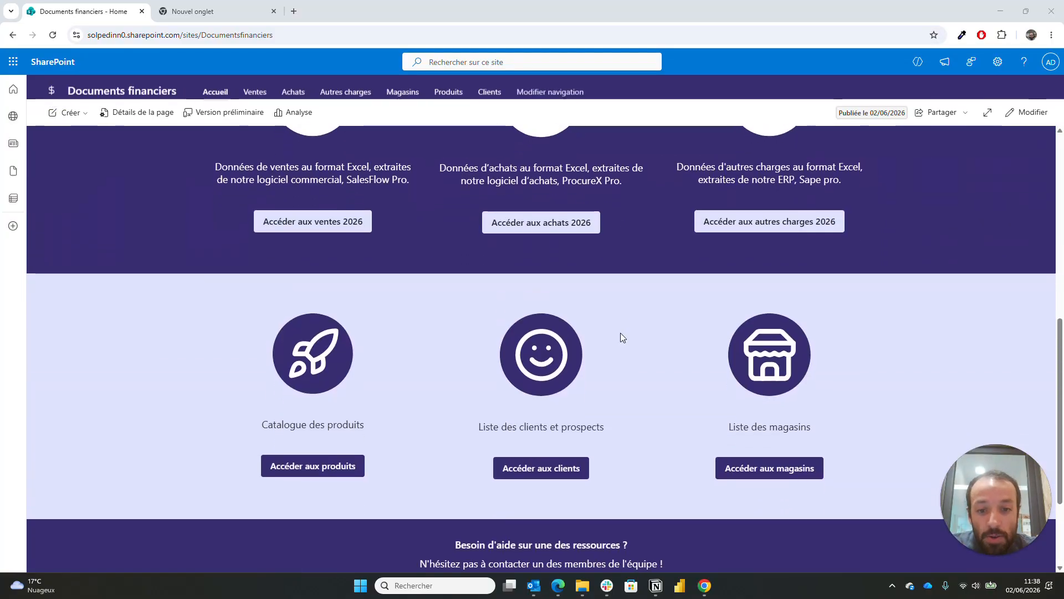
pyautogui.scroll(8, 620, 332)
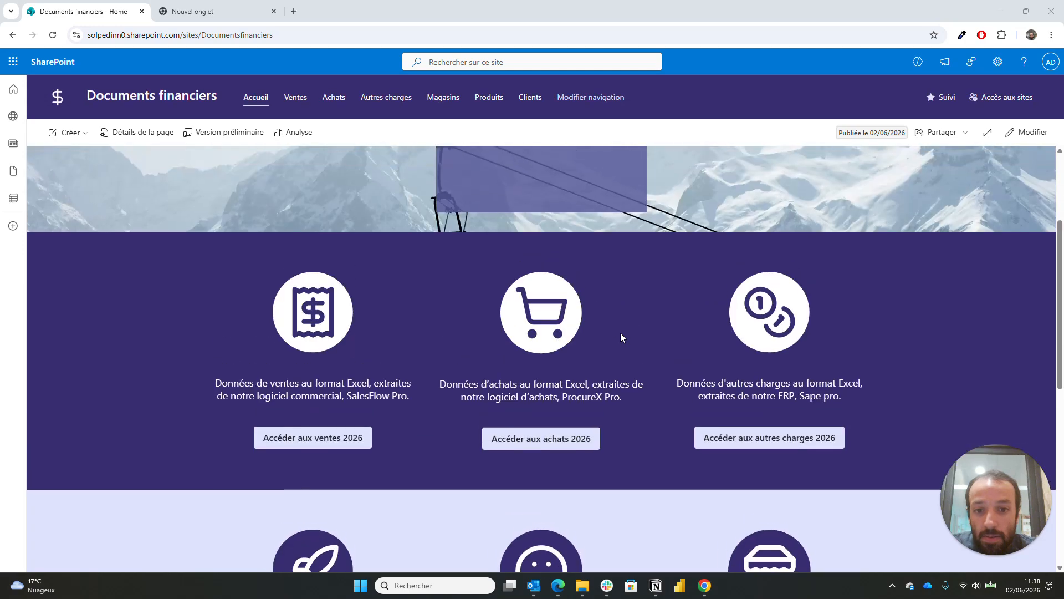
pyautogui.scroll(3, 622, 334)
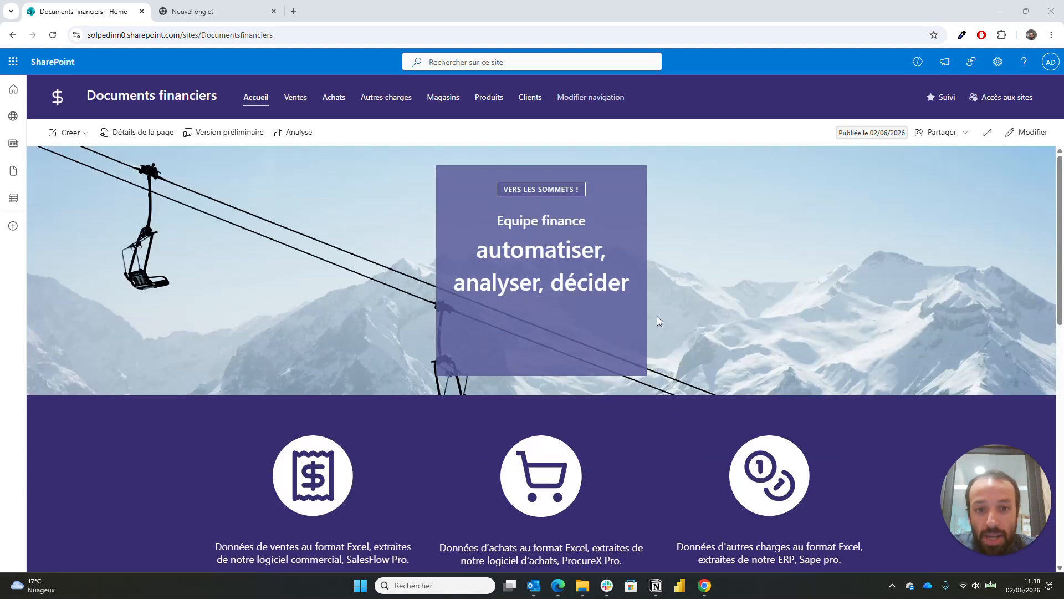
pyautogui.scroll(-4, 657, 317)
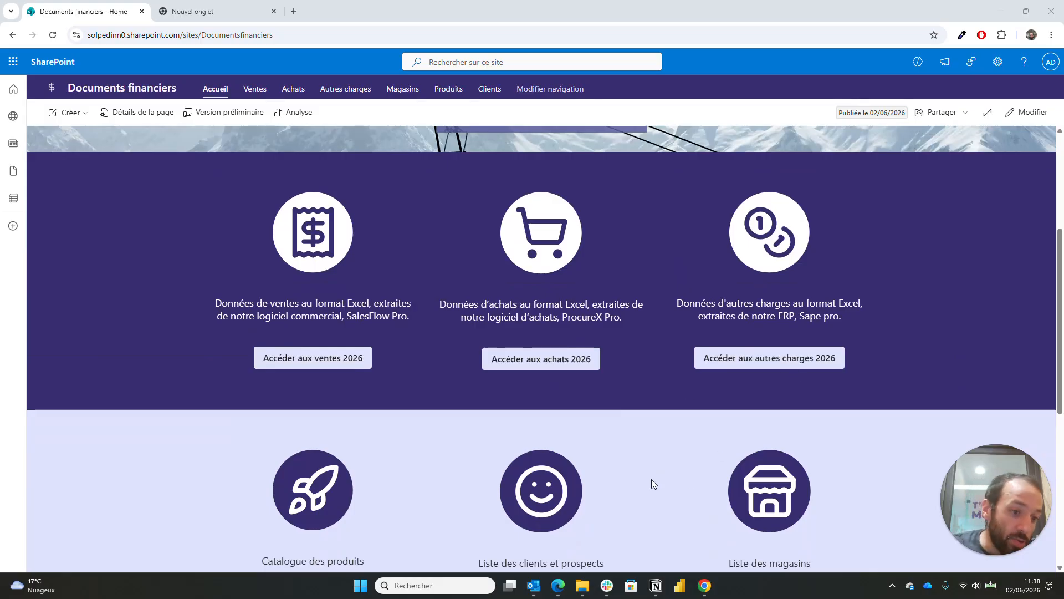
pyautogui.scroll(-4, 652, 483)
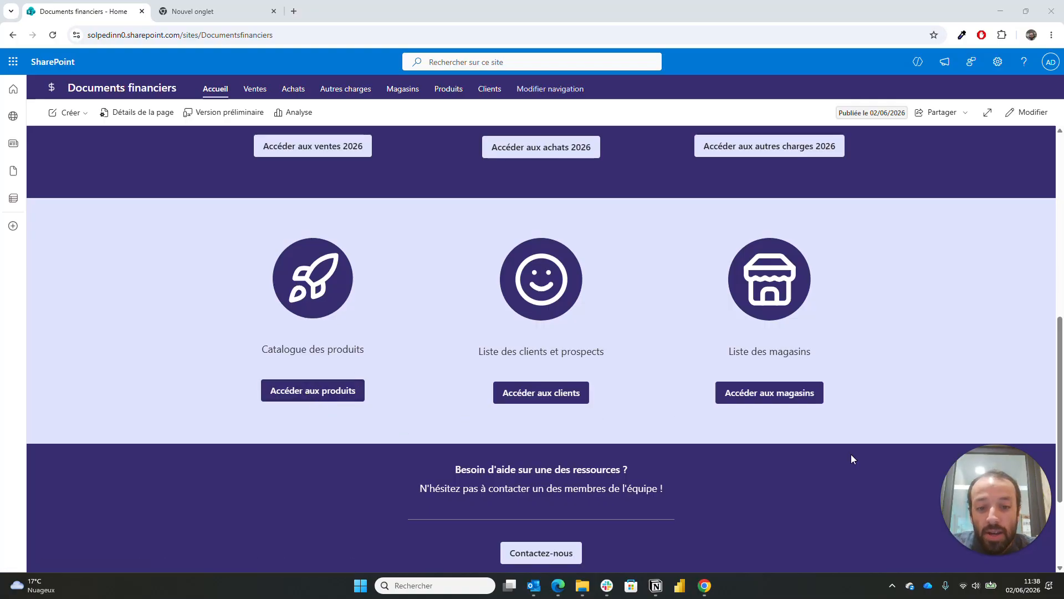
pyautogui.scroll(-3, 852, 458)
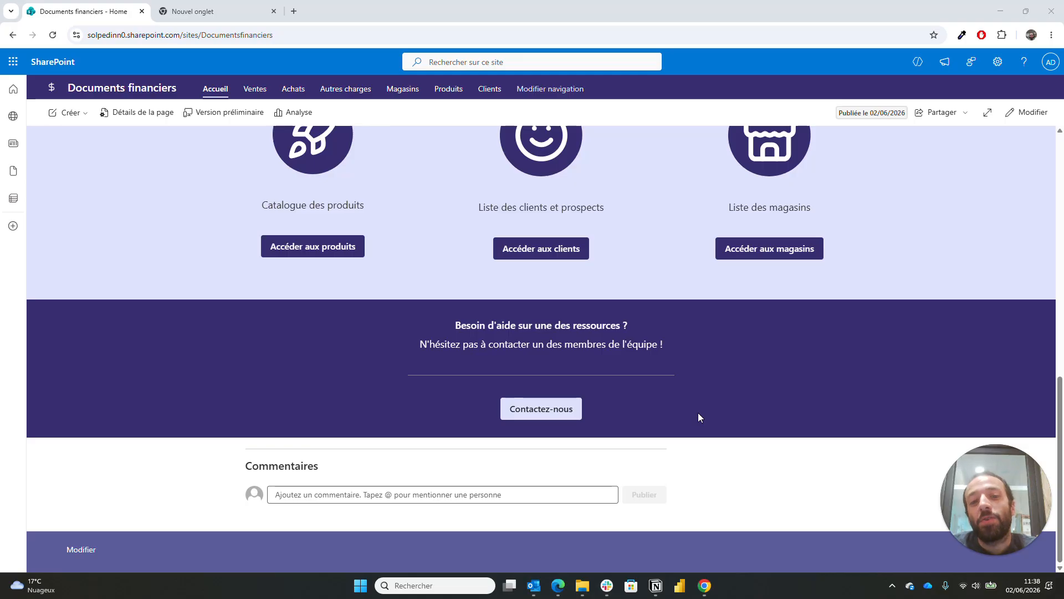
pyautogui.scroll(10, 698, 417)
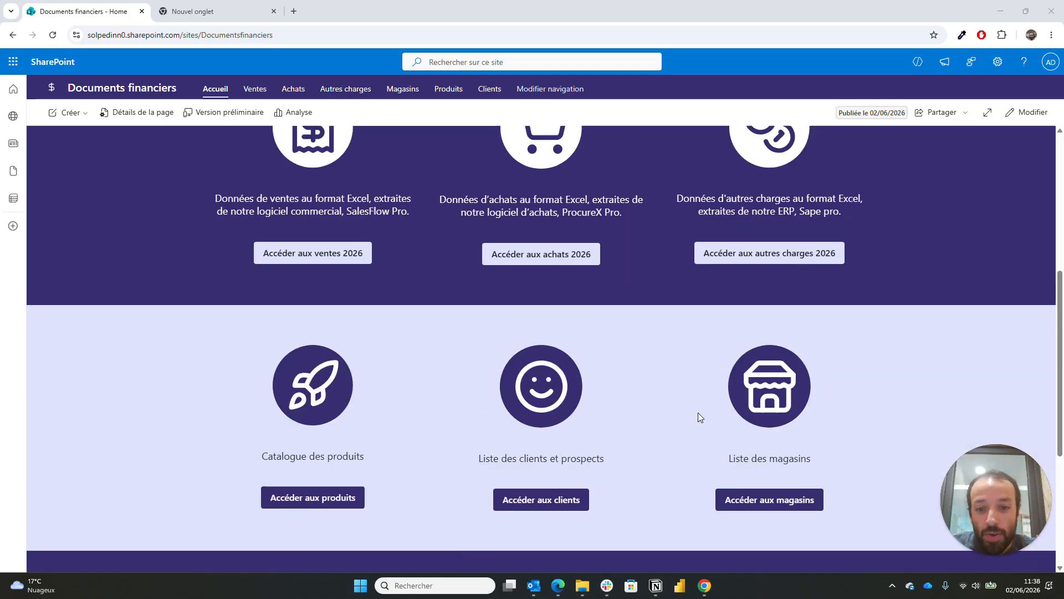
pyautogui.scroll(2, 697, 417)
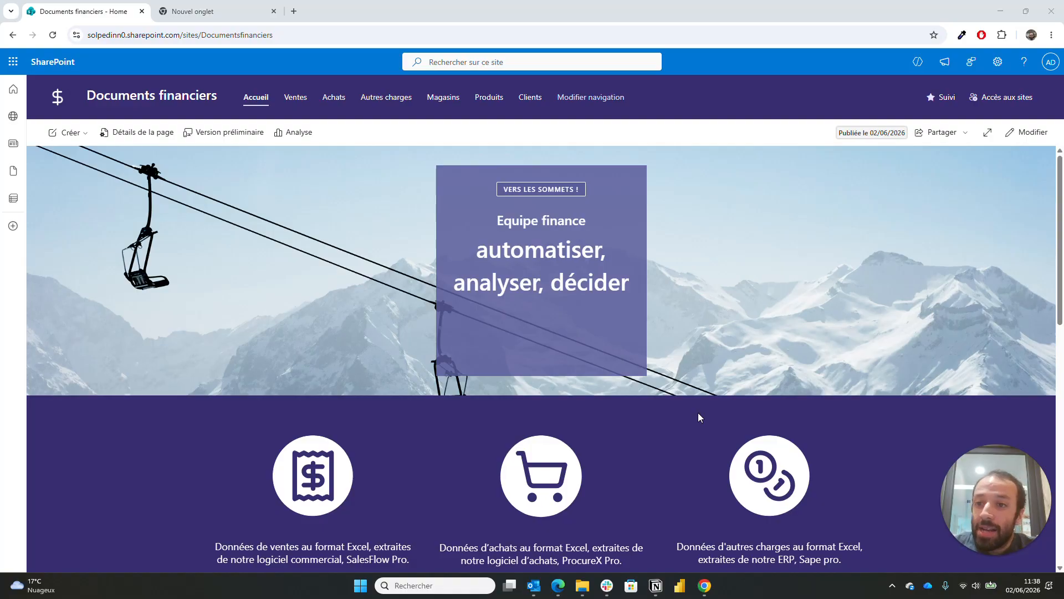
pyautogui.scroll(-5, 698, 413)
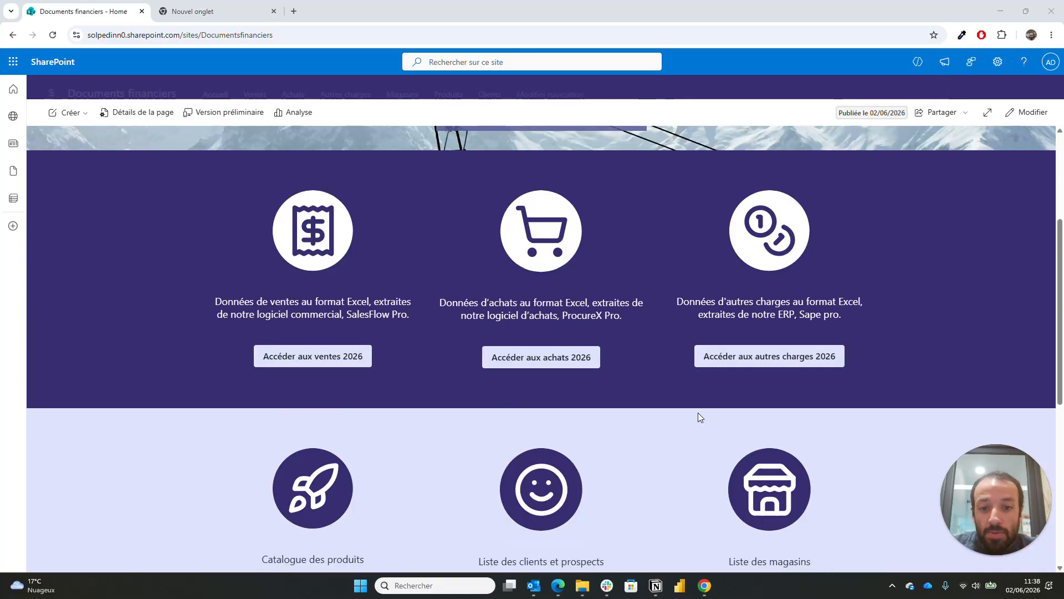
pyautogui.scroll(4, 698, 414)
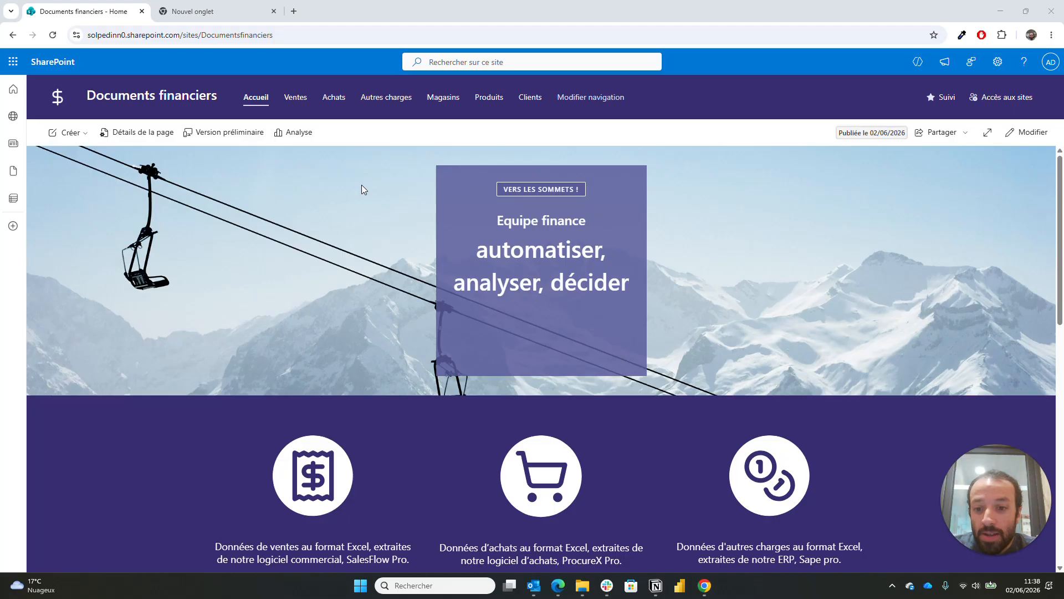
pyautogui.scroll(-5, 361, 185)
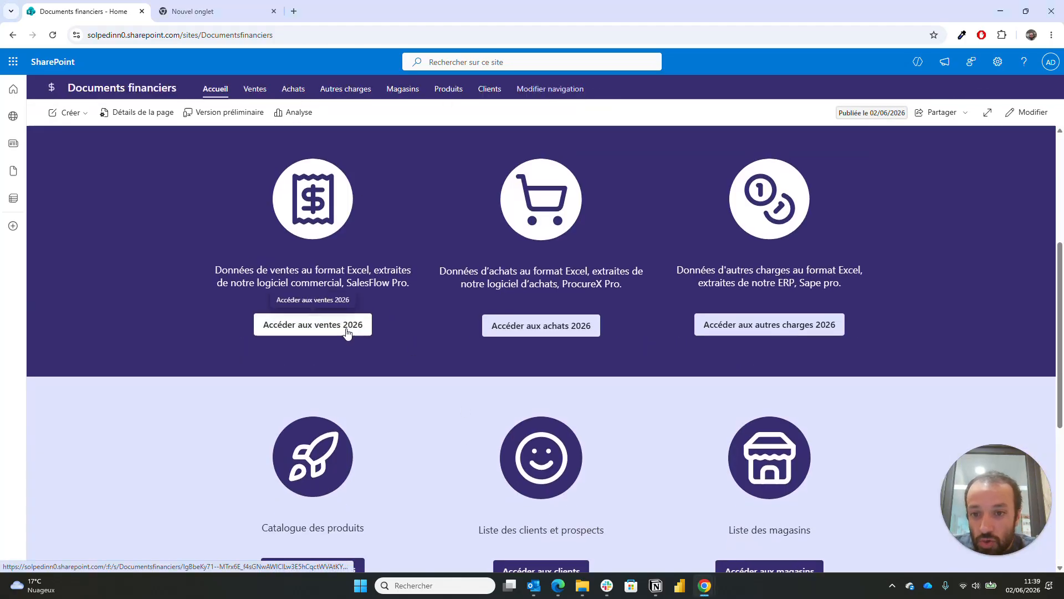
pyautogui.click(346, 331)
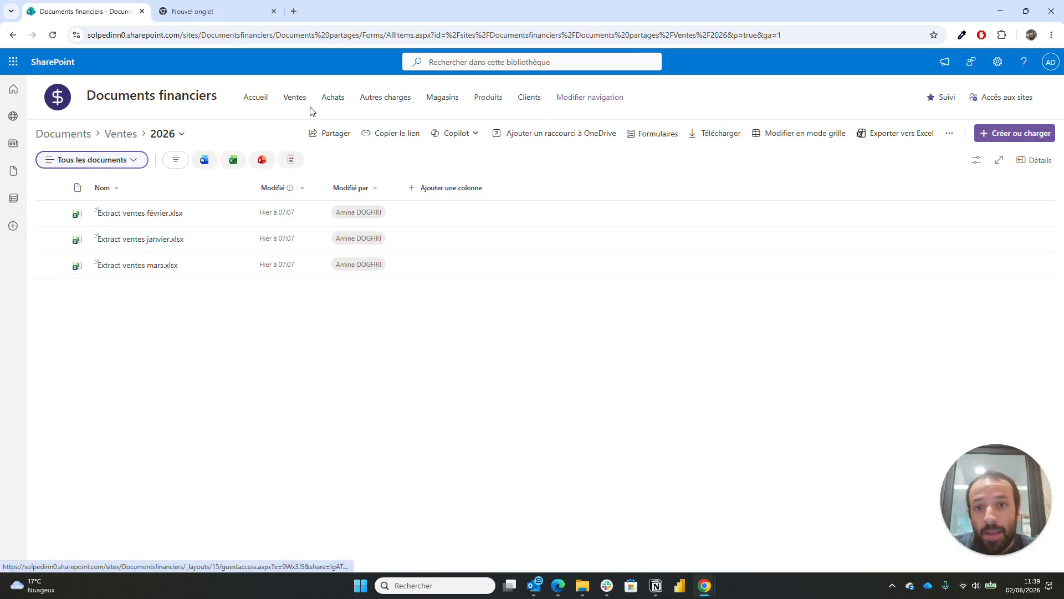
pyautogui.click(259, 99)
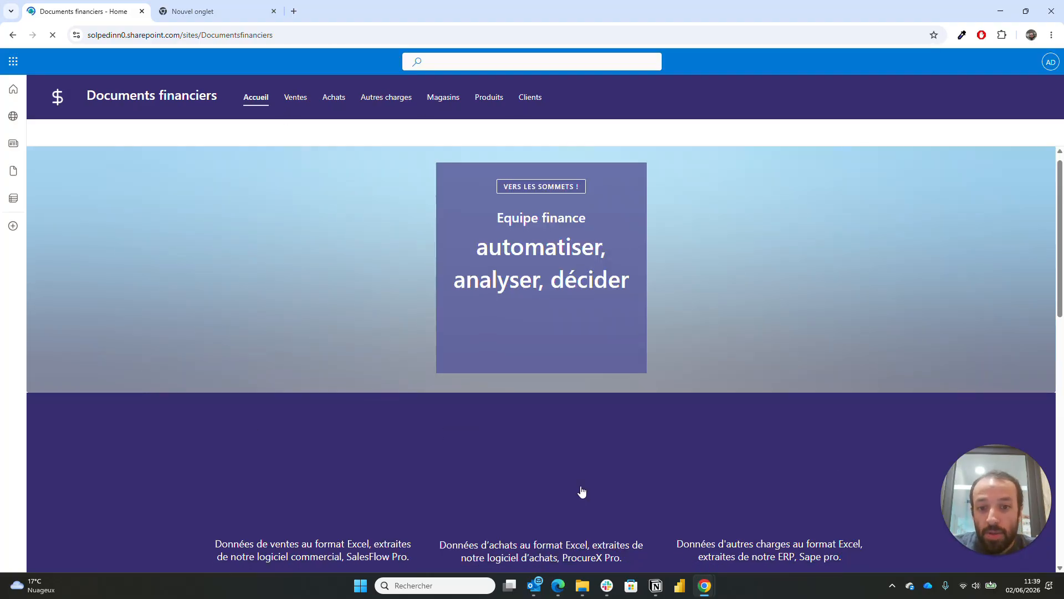
pyautogui.scroll(-3, 577, 480)
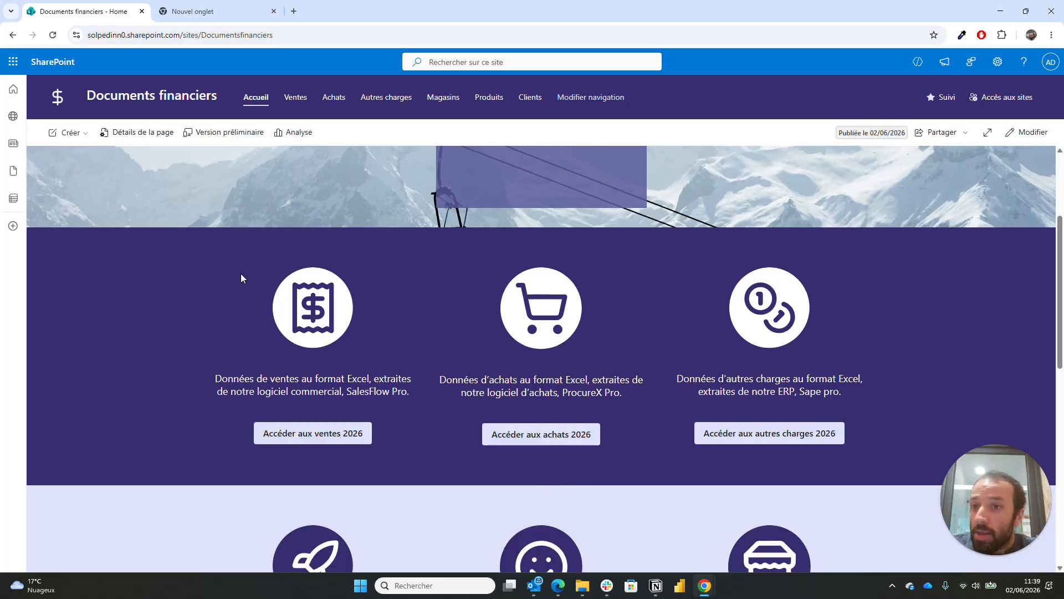
# - From the SharePoint start page, start a new communication site
pyautogui.click(40, 66)
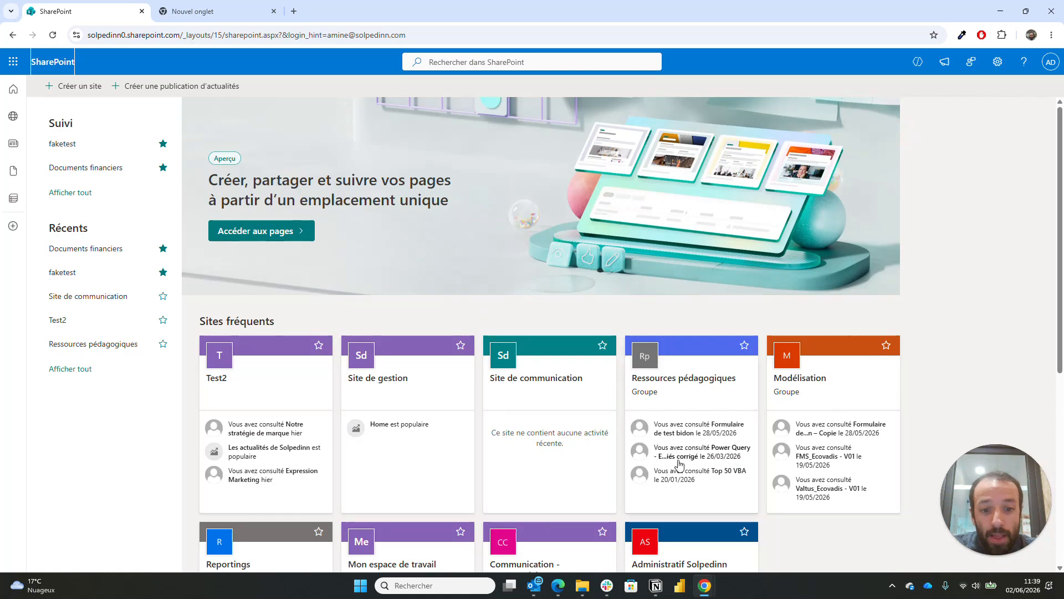
pyautogui.scroll(-2, 681, 471)
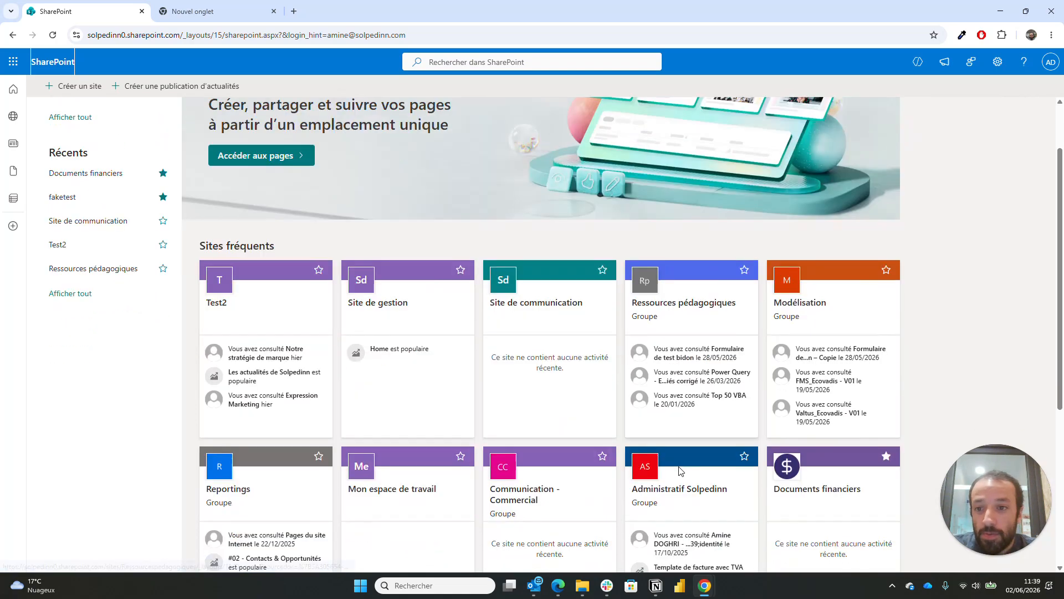
pyautogui.scroll(2, 680, 471)
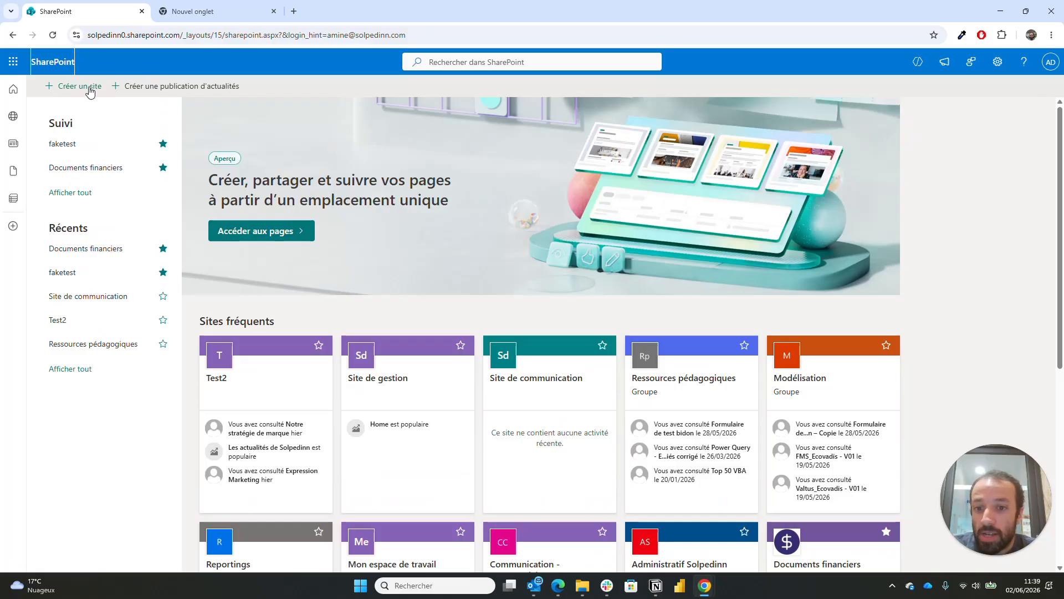
pyautogui.click(387, 200)
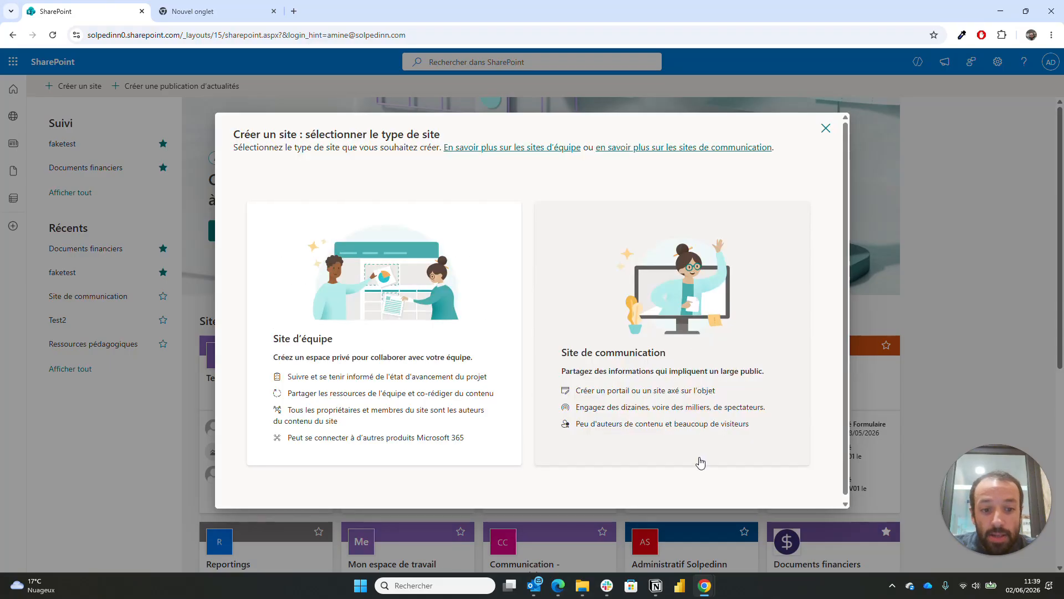
pyautogui.click(691, 315)
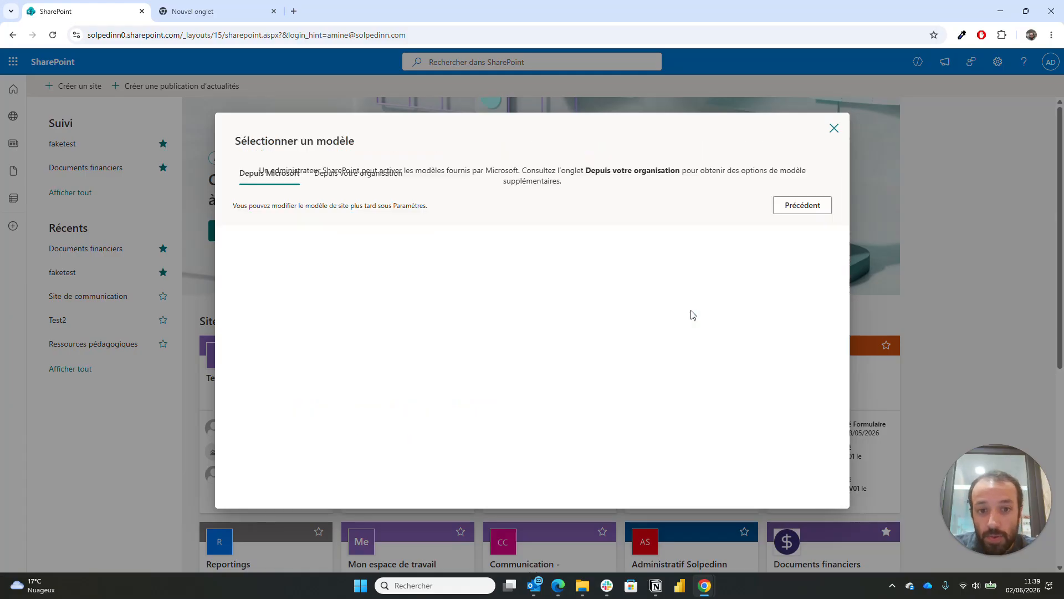
# - Scroll the site templates and preview the blank Vierge template
pyautogui.scroll(-1, 525, 294)
pyautogui.scroll(-8, 526, 294)
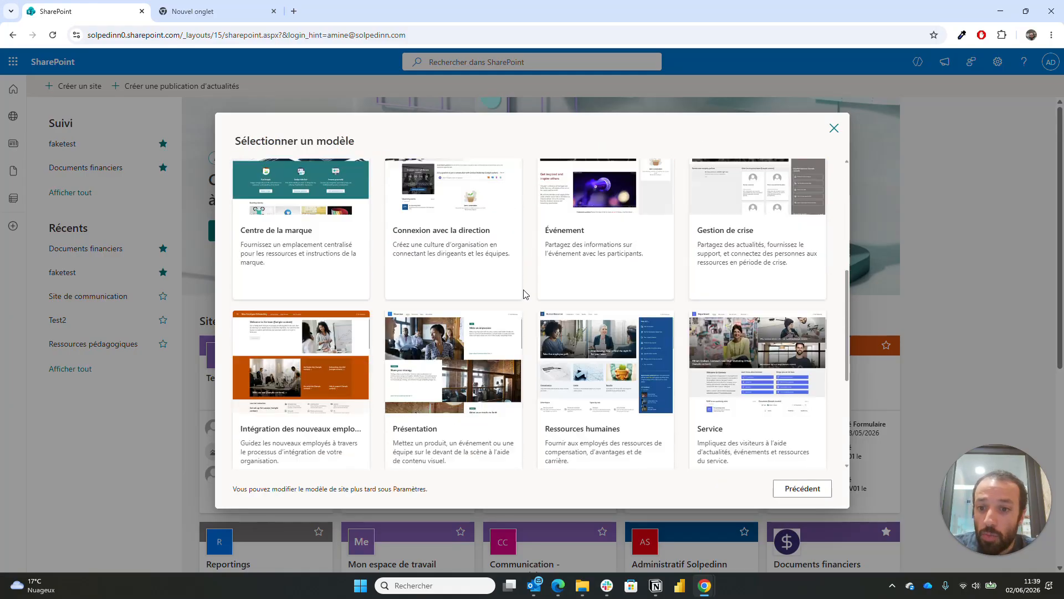
pyautogui.scroll(6, 526, 294)
pyautogui.scroll(3, 526, 293)
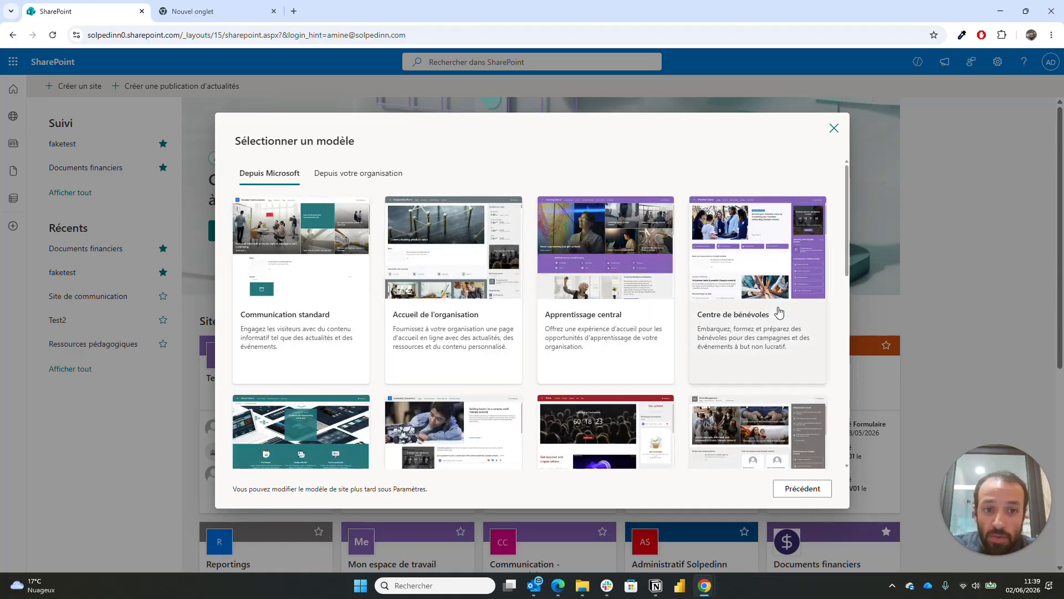
pyautogui.scroll(-4, 777, 309)
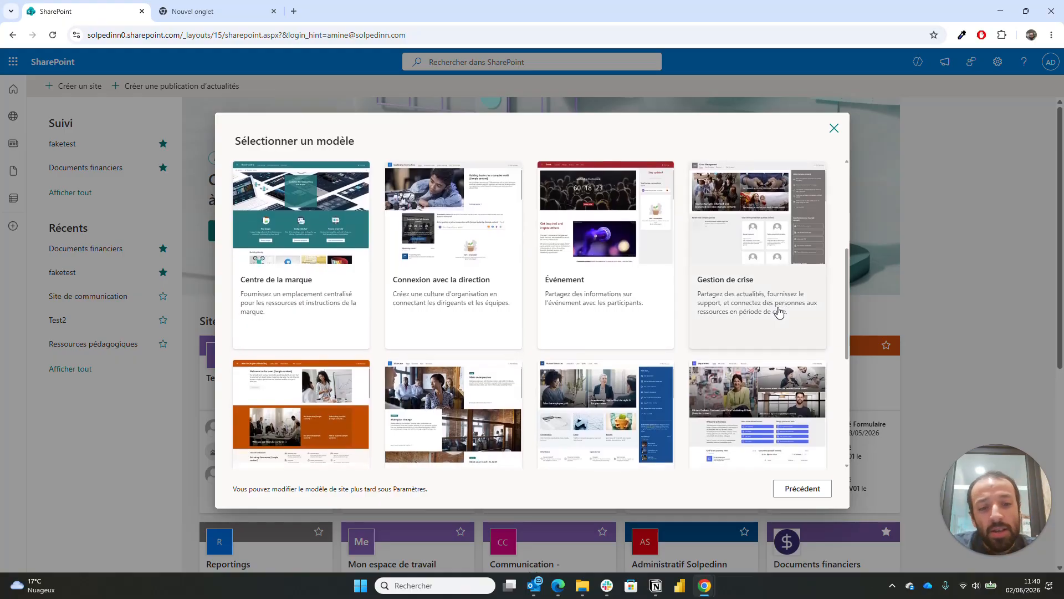
pyautogui.scroll(-5, 779, 312)
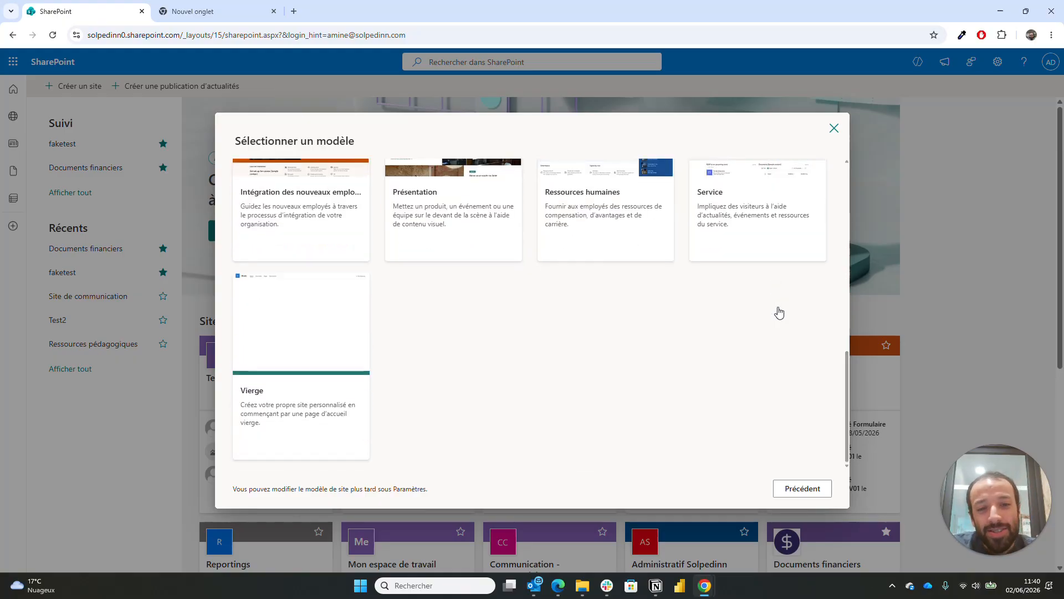
pyautogui.click(344, 322)
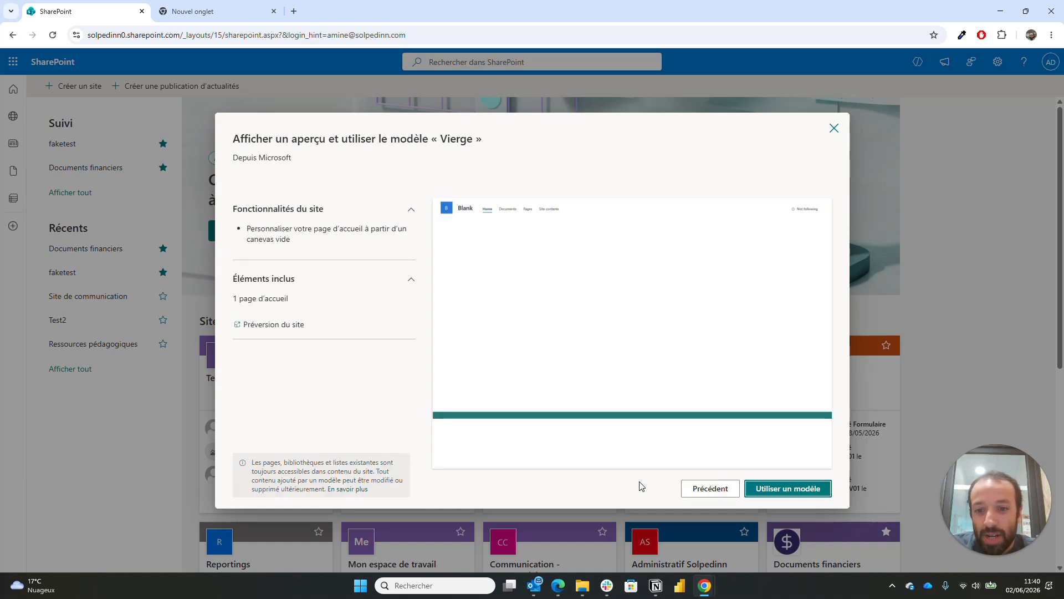
# - Apply the Vierge template, name the site 'Equipe finance', and describe it as storing financial documents
pyautogui.click(781, 489)
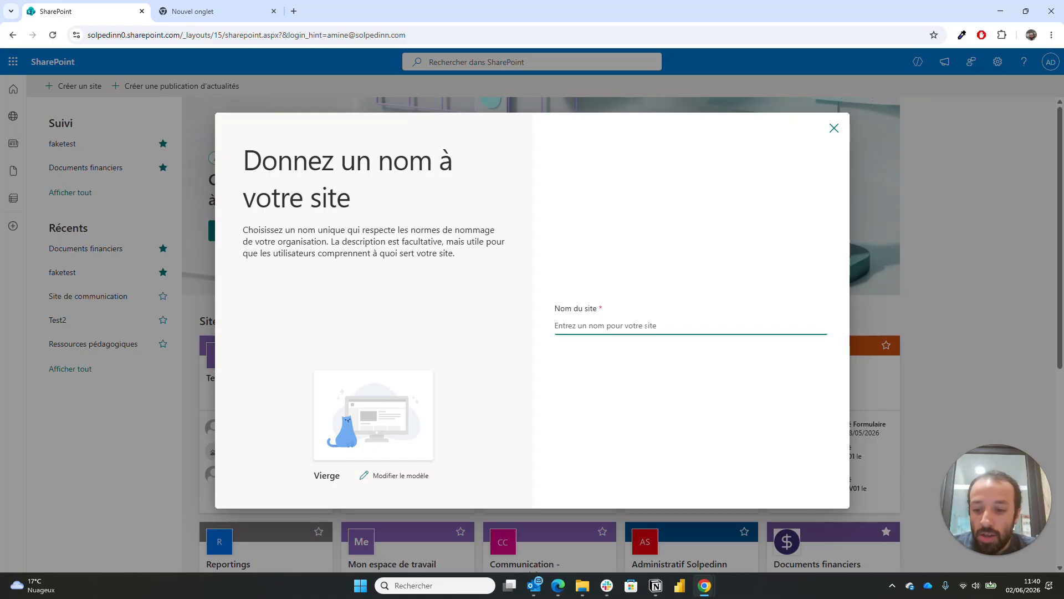
pyautogui.write('Equi')
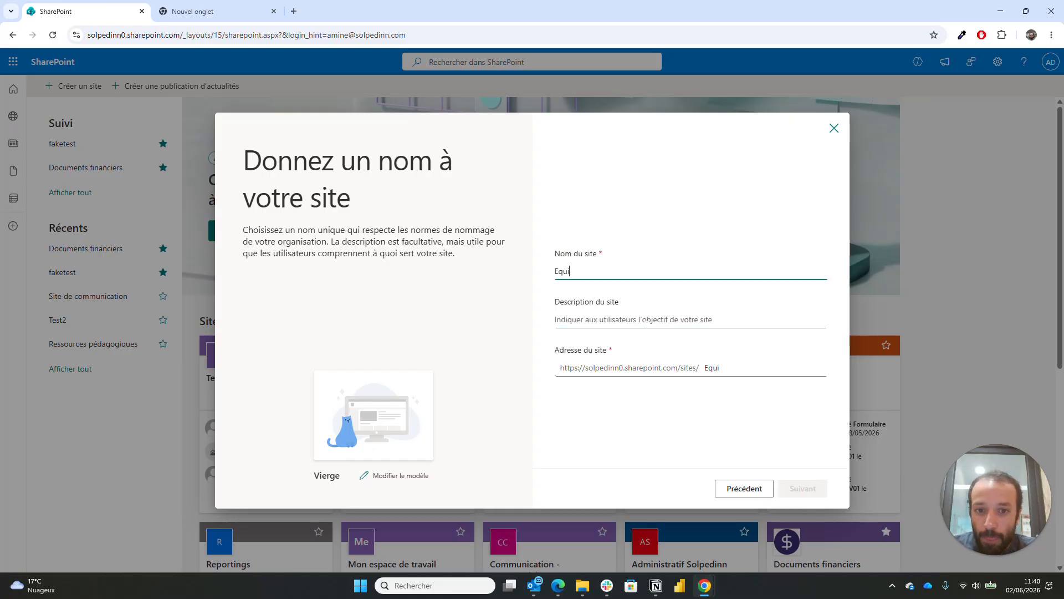
pyautogui.write('pe finance')
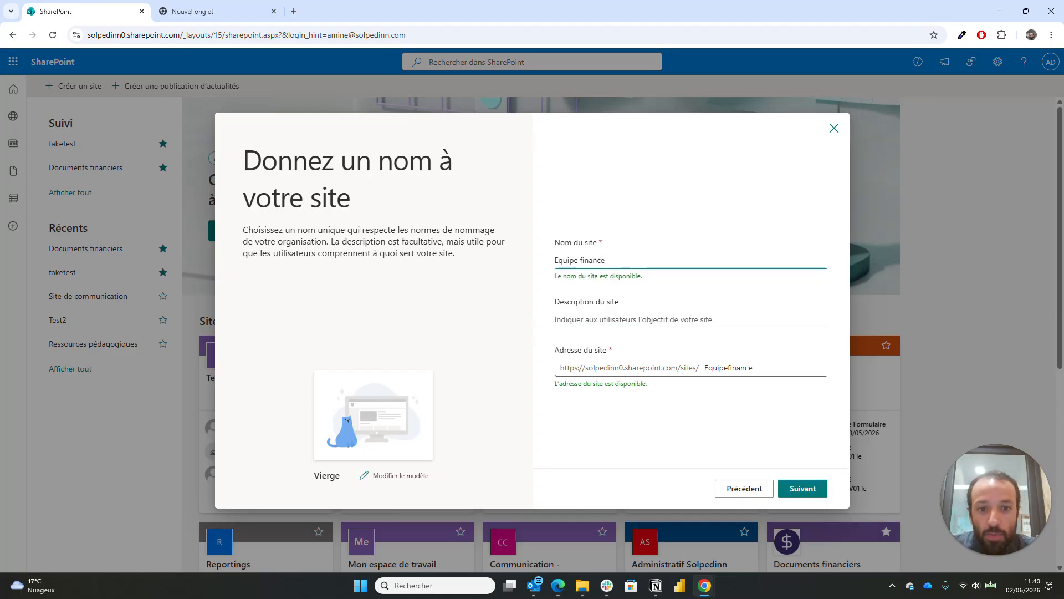
pyautogui.press('Tab')
pyautogui.write("C'est le site de stockage")
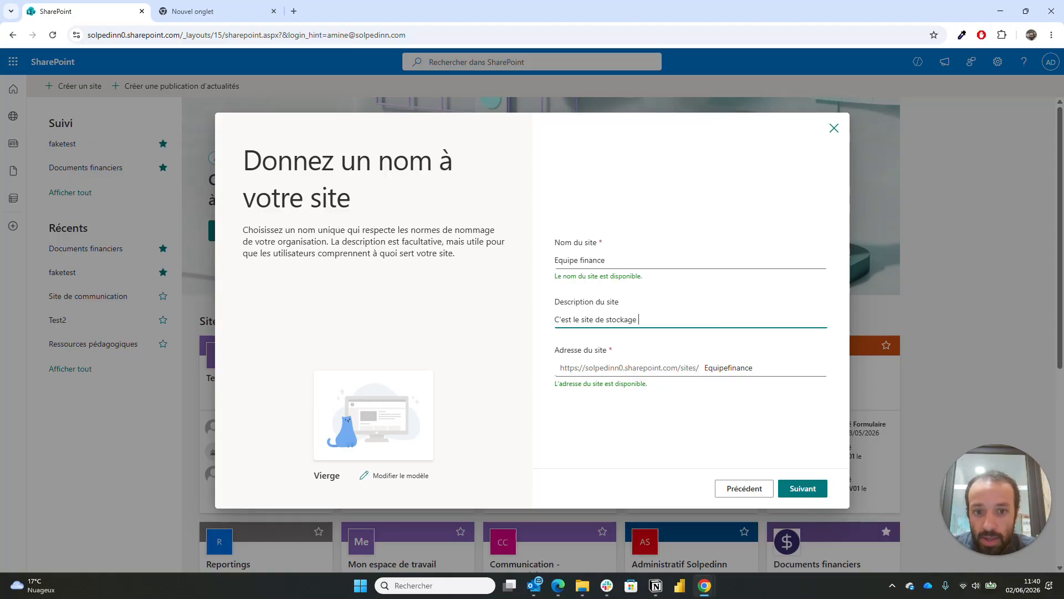
pyautogui.write(' et récup')
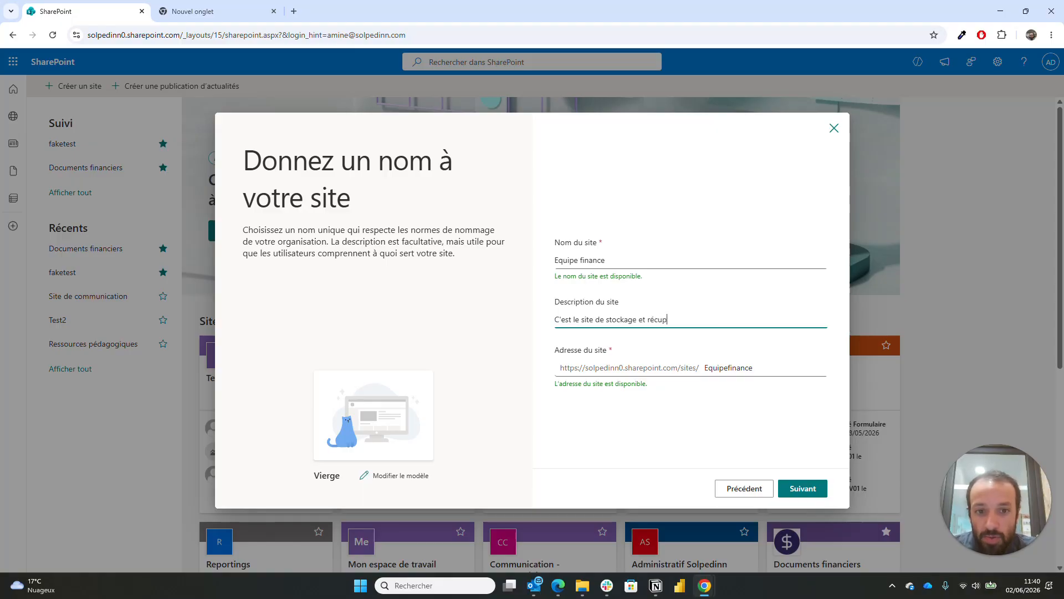
pyautogui.write('ération des')
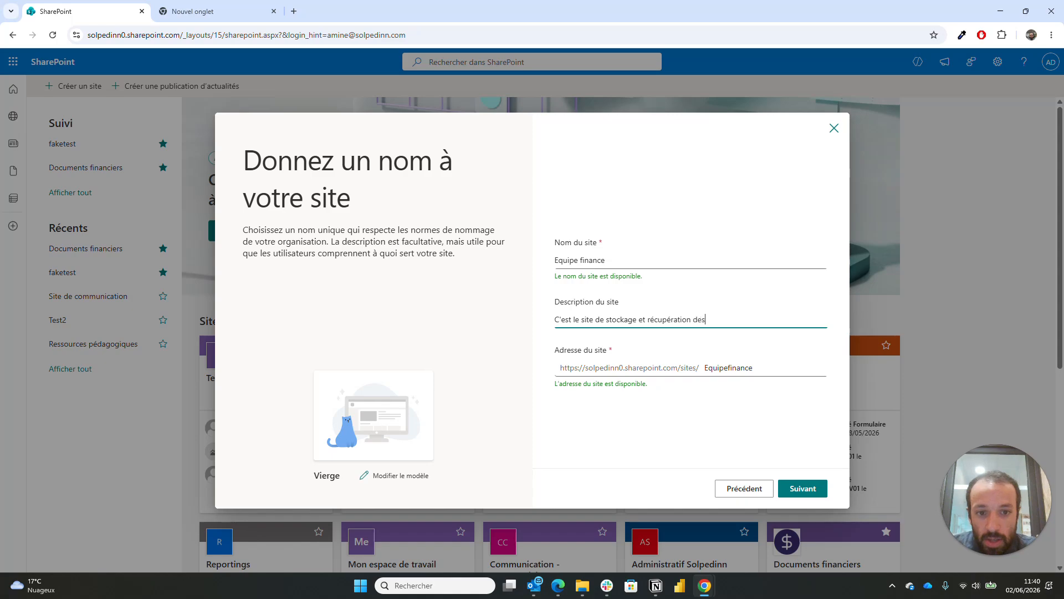
pyautogui.write(' cocumen')
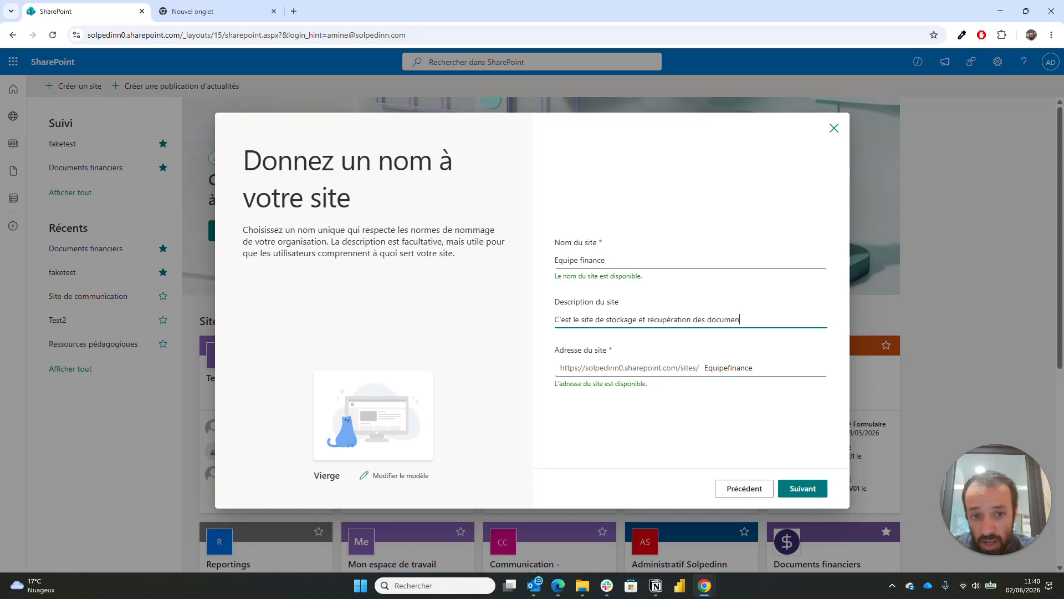
pyautogui.write('ts financiers.')
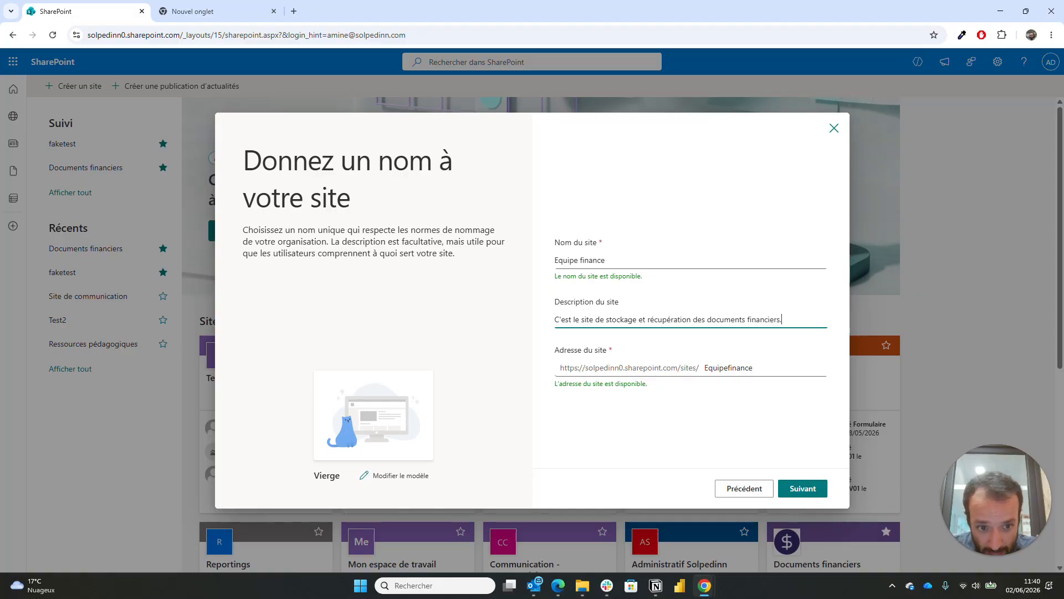
pyautogui.click(803, 488)
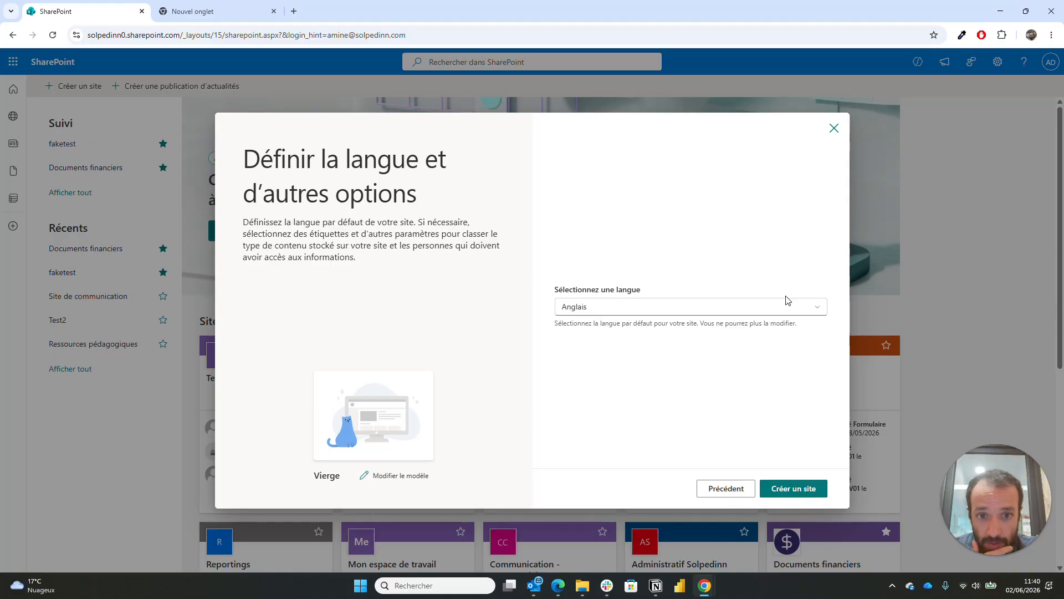
# - Set the site language to Français and create the Equipe finance site
pyautogui.click(780, 309)
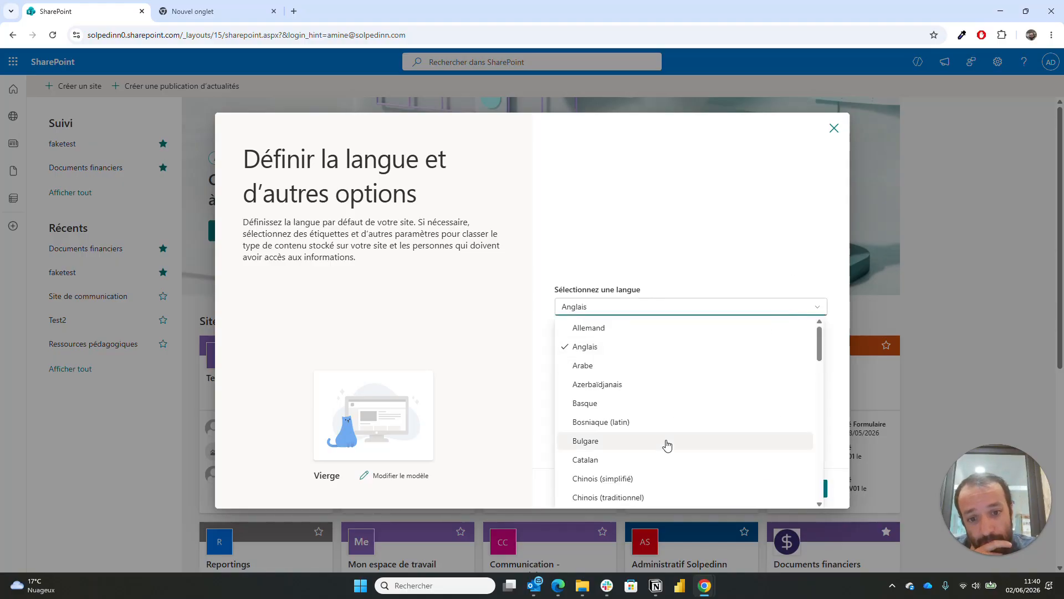
pyautogui.scroll(-3, 667, 445)
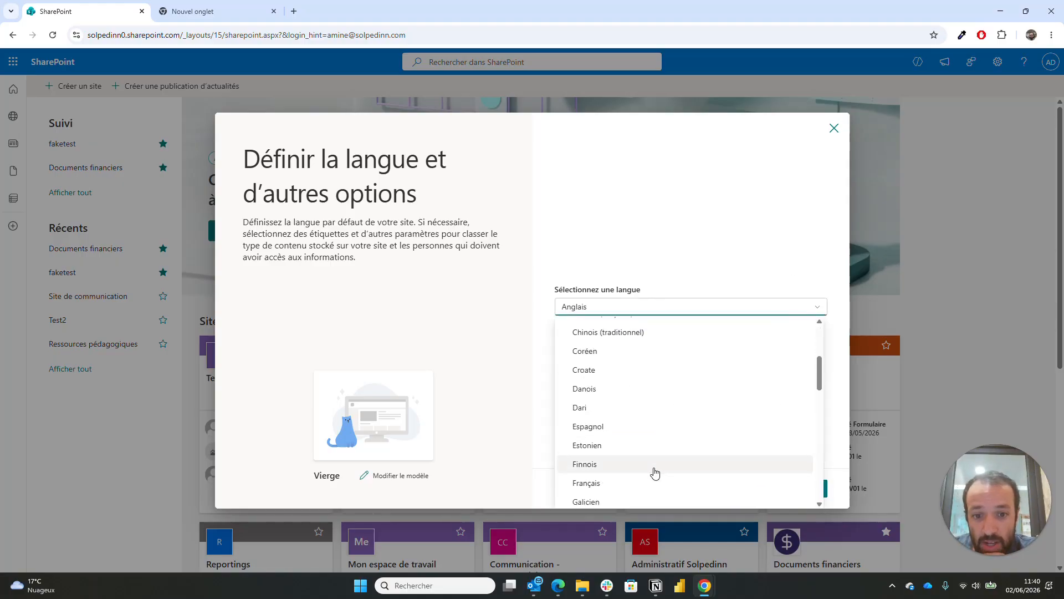
pyautogui.click(644, 486)
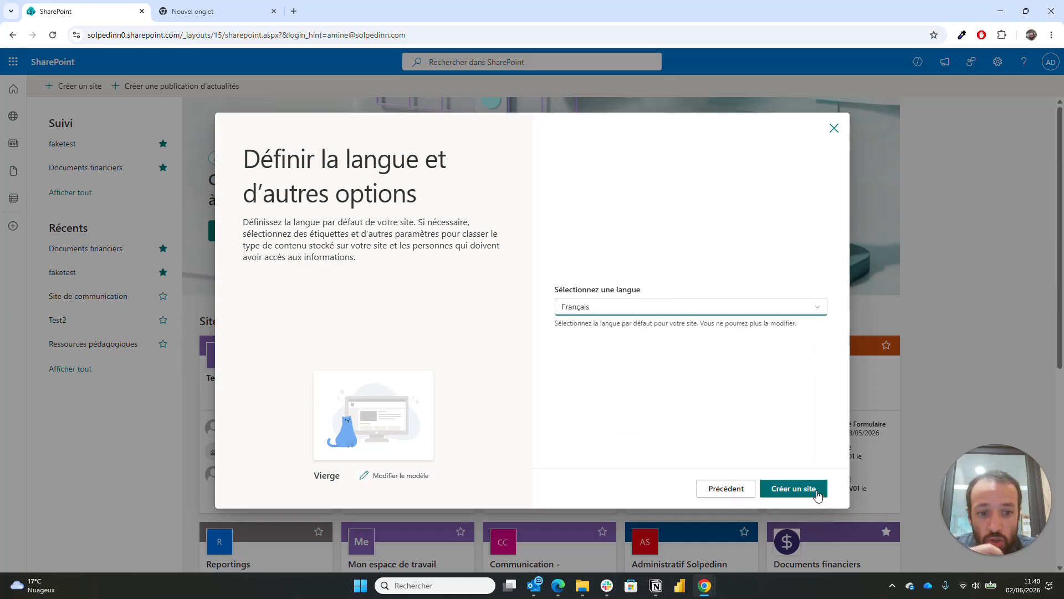
pyautogui.click(818, 492)
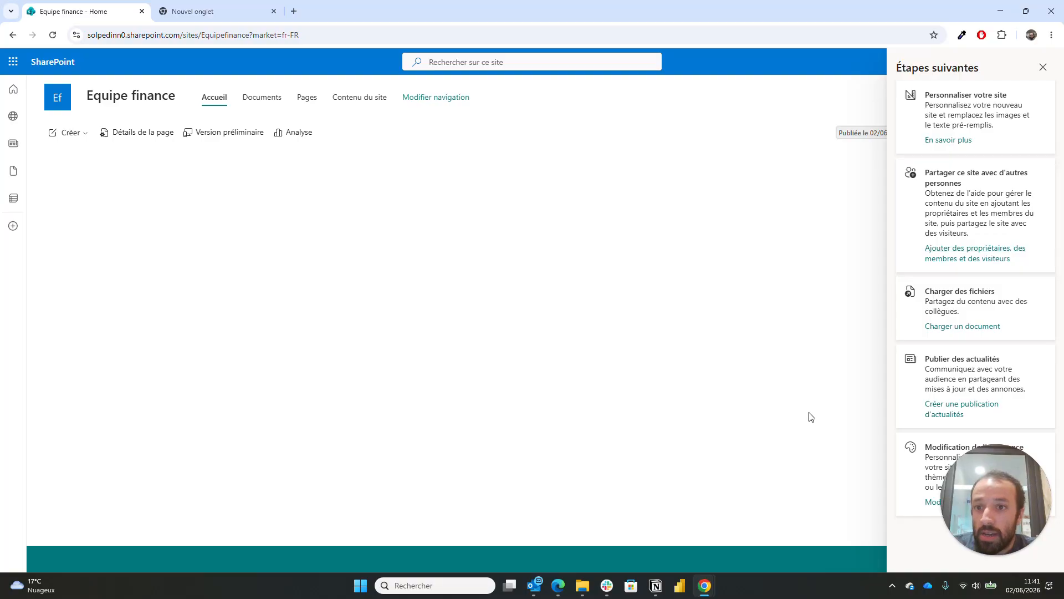
# - Close the Étapes suivantes panel and show the site Paramètres panel
pyautogui.click(1043, 69)
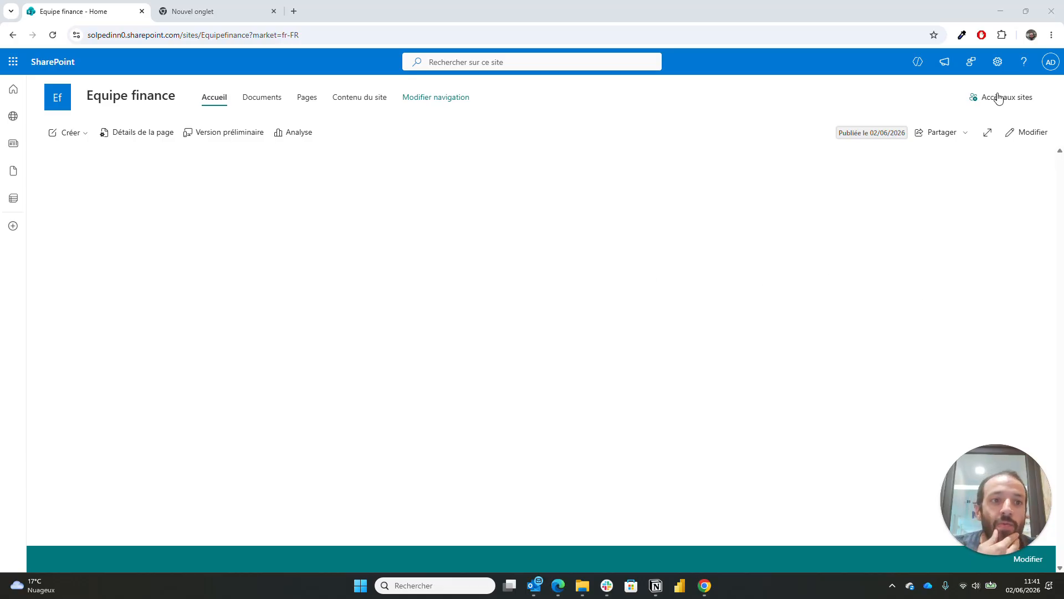
pyautogui.click(998, 62)
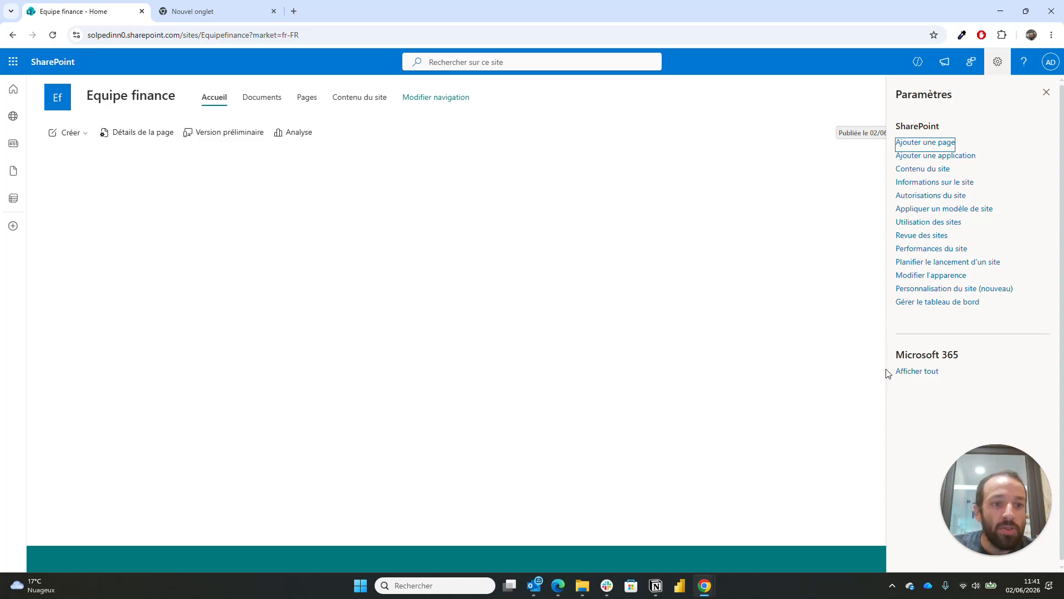
# - Choose the Pervenche theme under Modifier l'apparence > Thème and save it
pyautogui.click(936, 277)
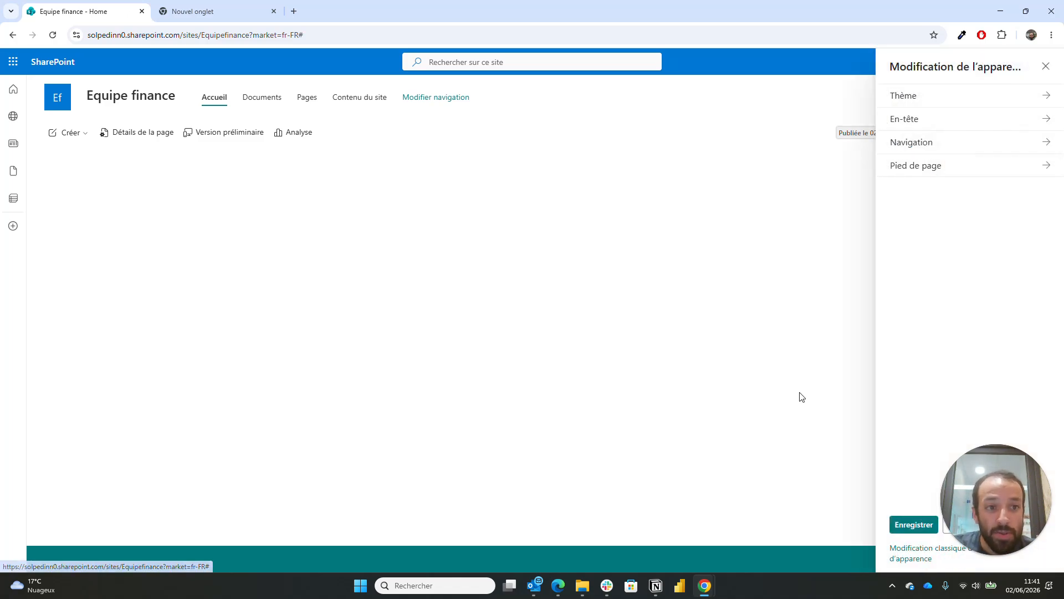
pyautogui.click(924, 95)
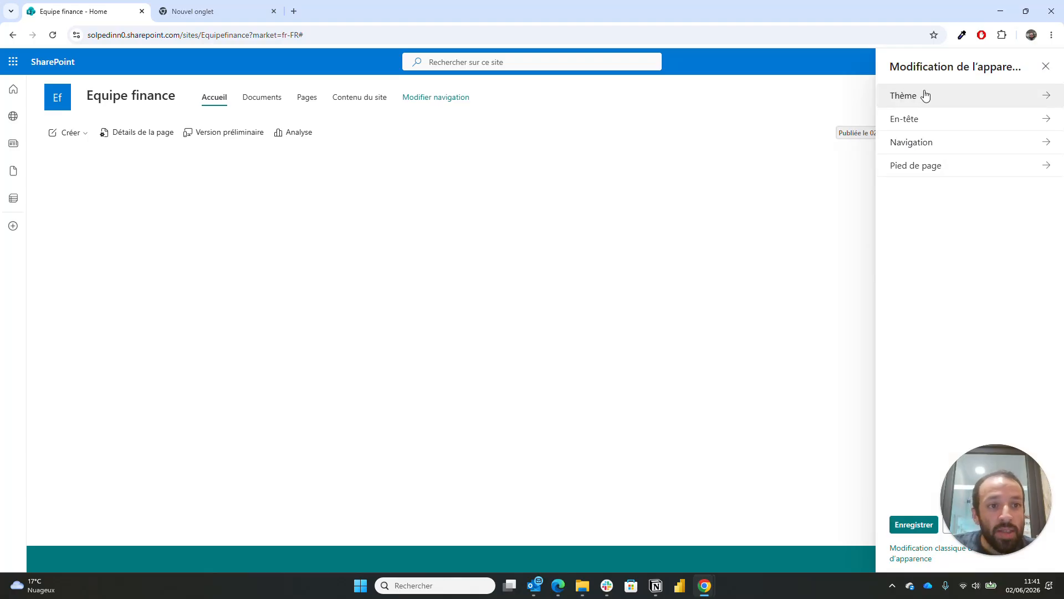
pyautogui.click(998, 535)
pyautogui.moveTo(977, 510); pyautogui.dragTo(723, 513)
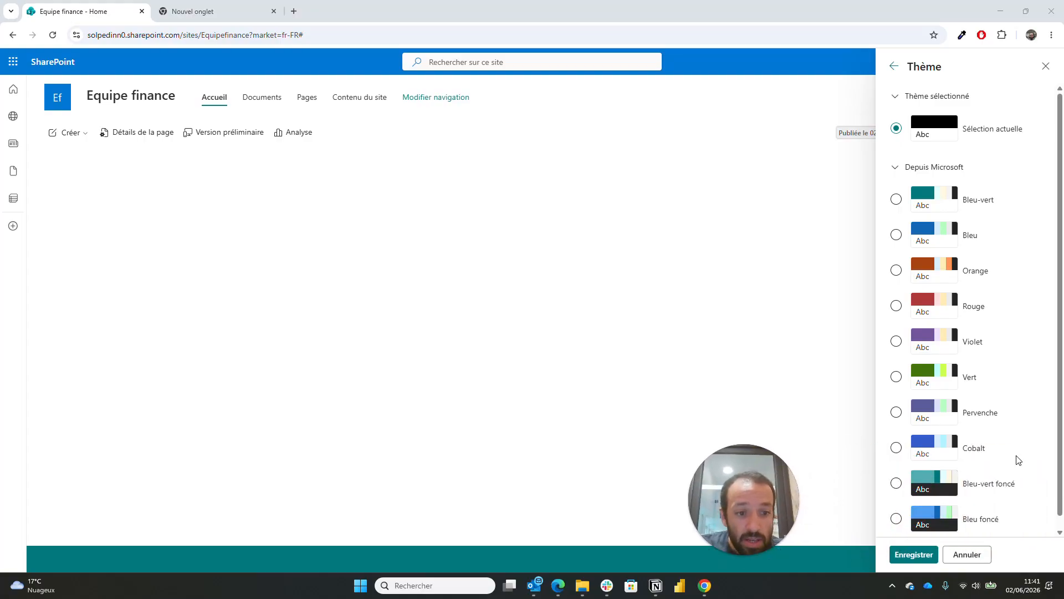
pyautogui.click(945, 420)
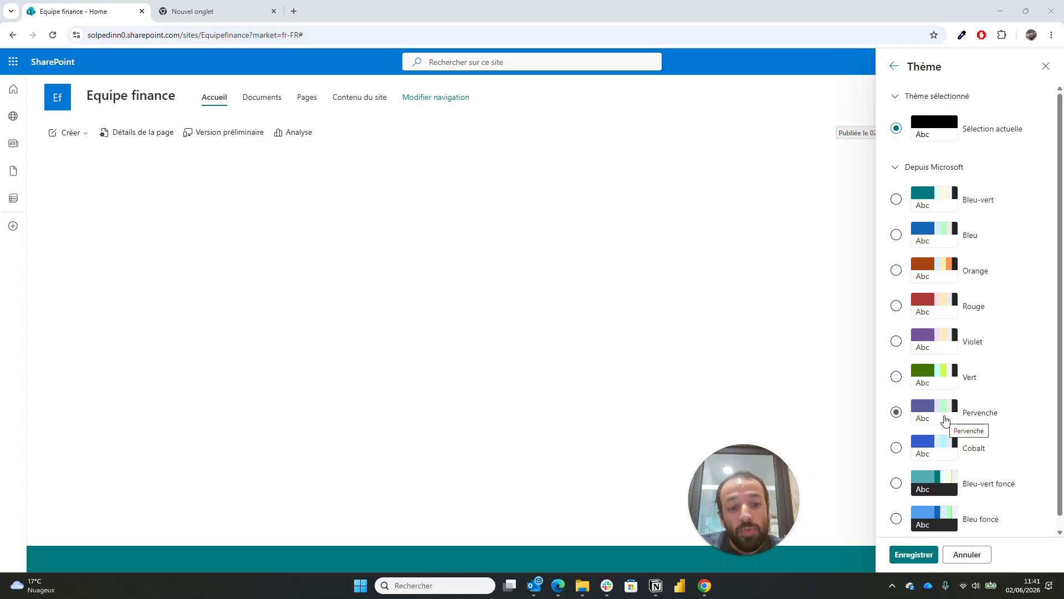
pyautogui.click(923, 561)
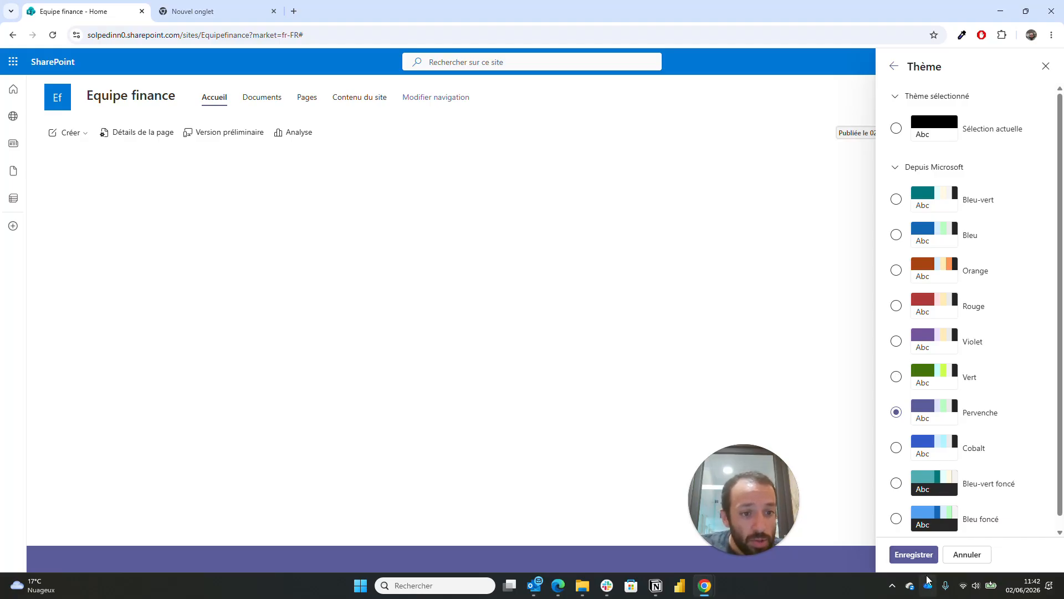
pyautogui.click(920, 556)
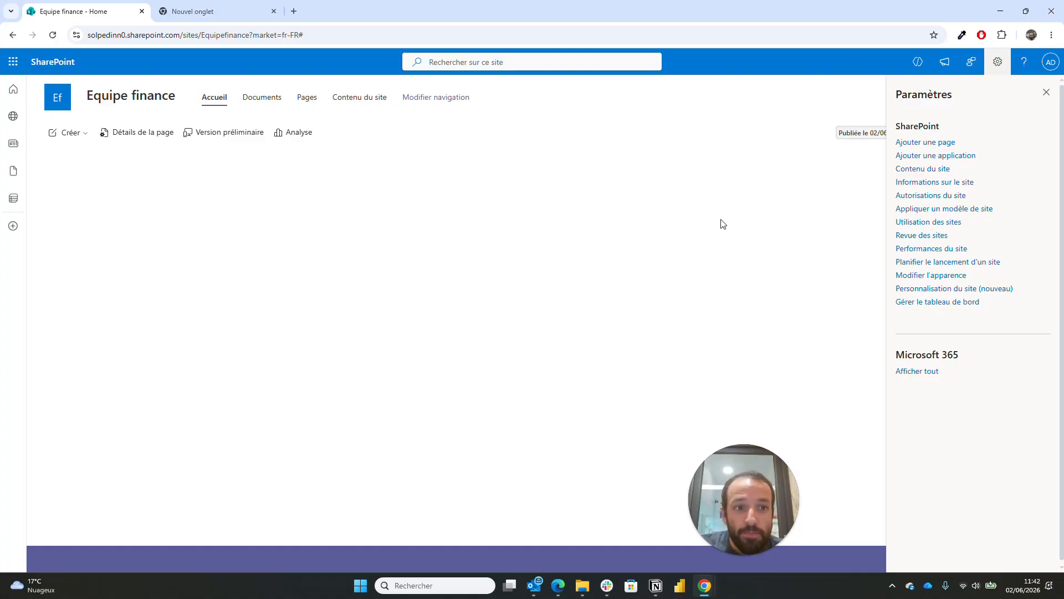
# - Try the Étendu, Minimal and Standard header layouts, then settle on Compact
pyautogui.click(931, 276)
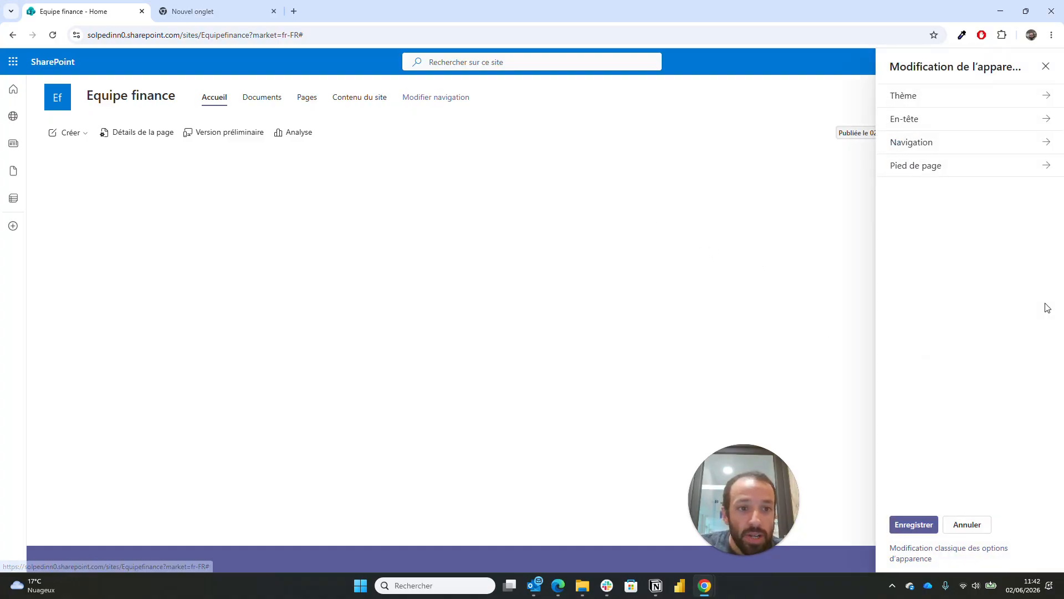
pyautogui.click(986, 133)
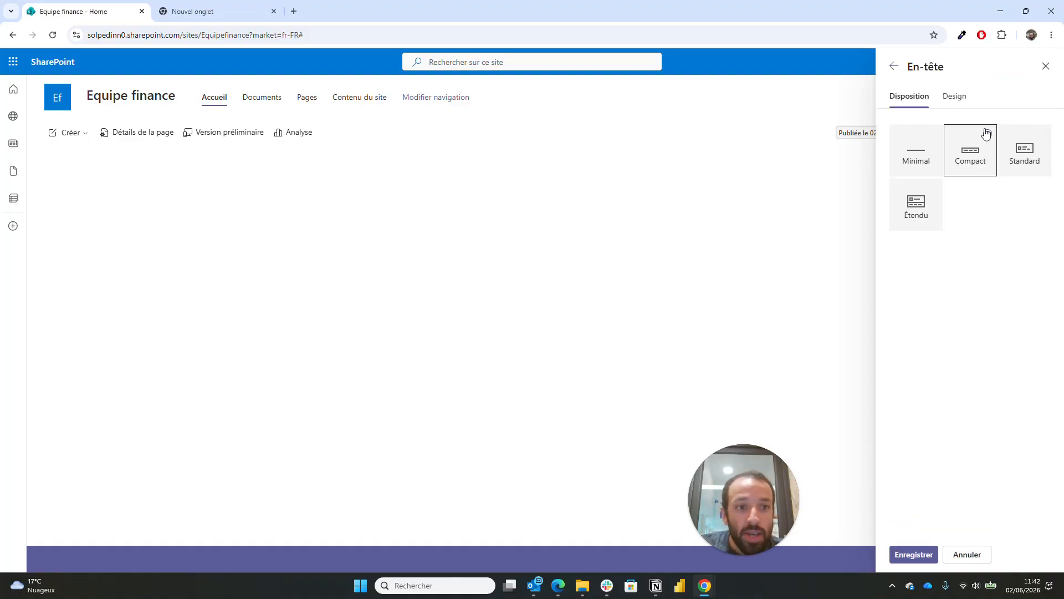
pyautogui.click(902, 220)
pyautogui.click(962, 170)
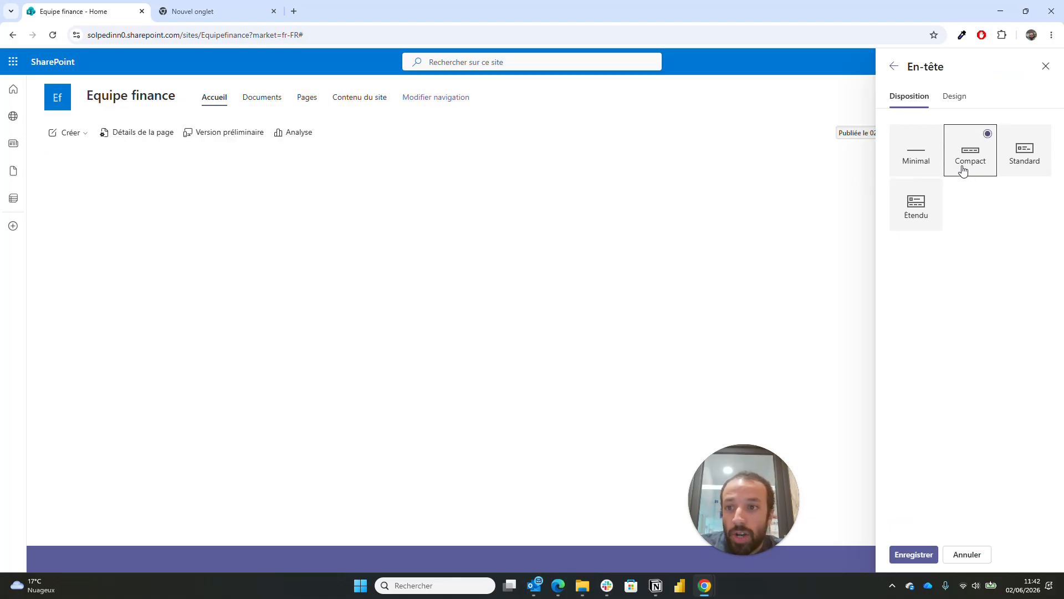
pyautogui.click(915, 159)
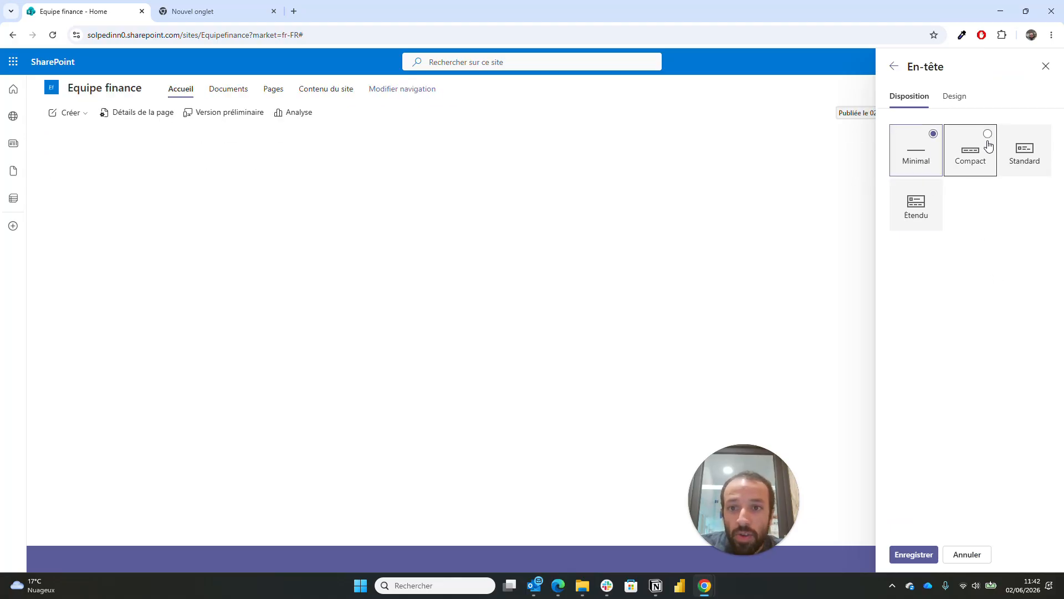
pyautogui.click(1041, 159)
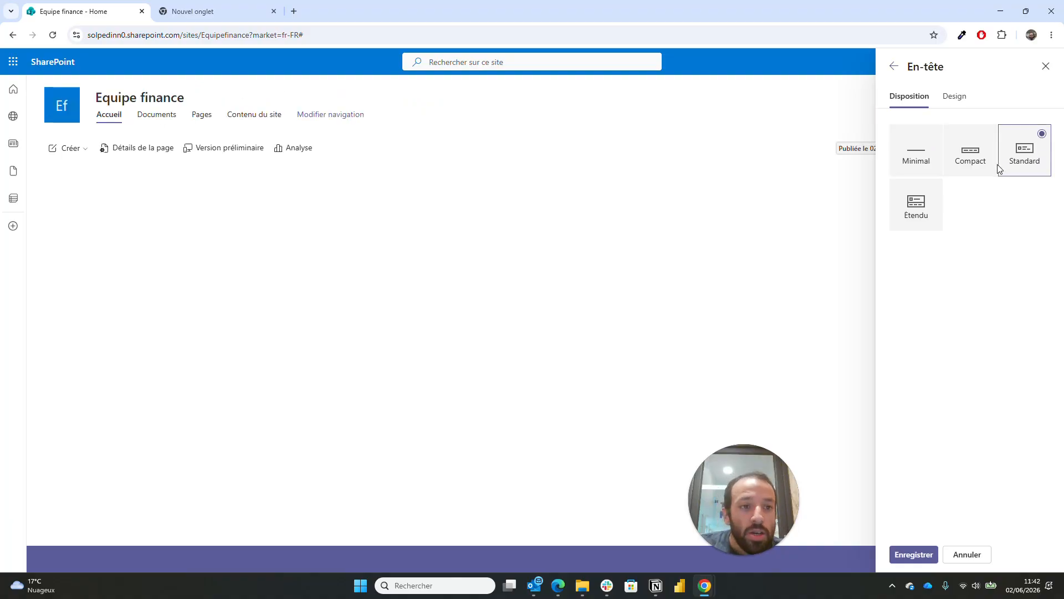
pyautogui.click(982, 169)
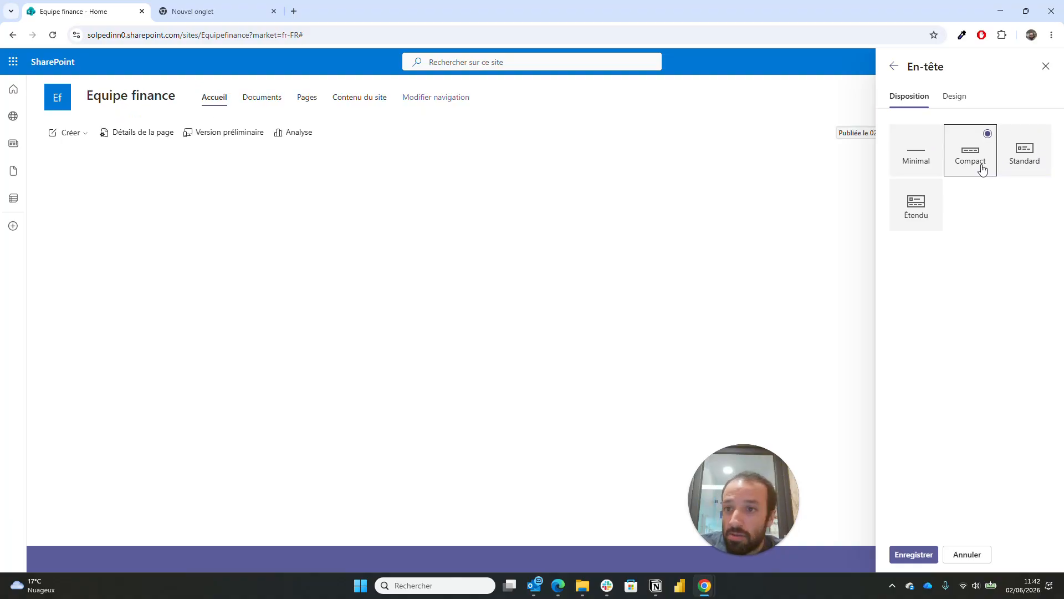
# - Make the header background dark purple and upload dollar-modern.png as the logo thumbnail
pyautogui.click(963, 105)
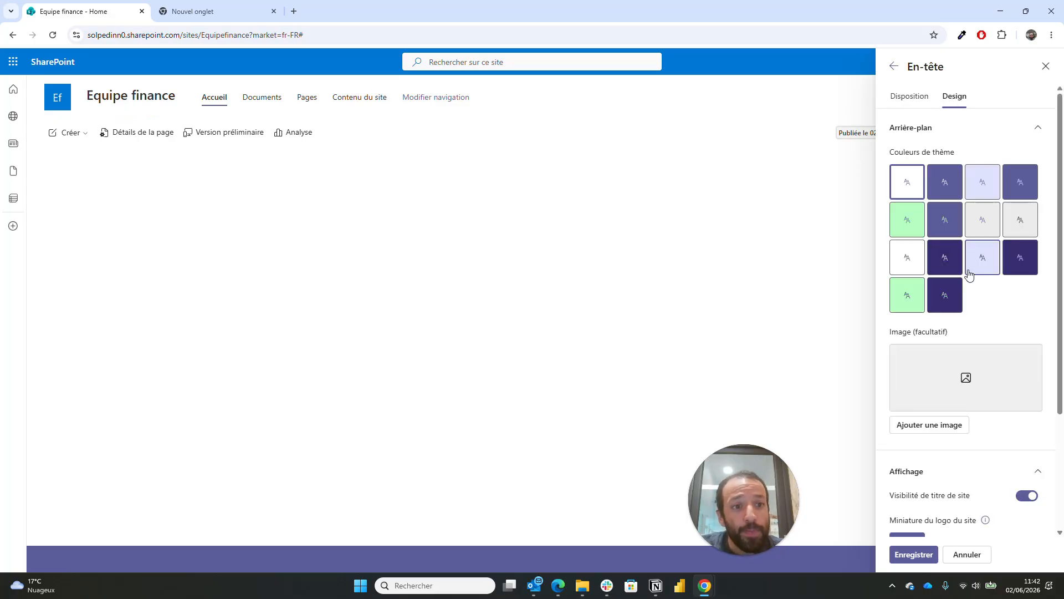
pyautogui.click(1034, 272)
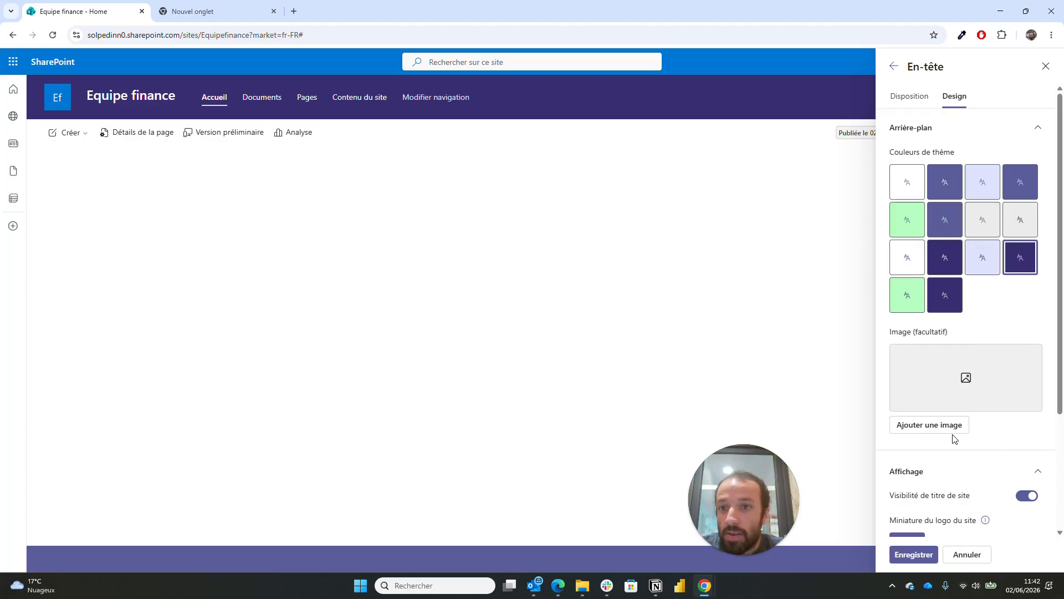
pyautogui.scroll(-2, 954, 438)
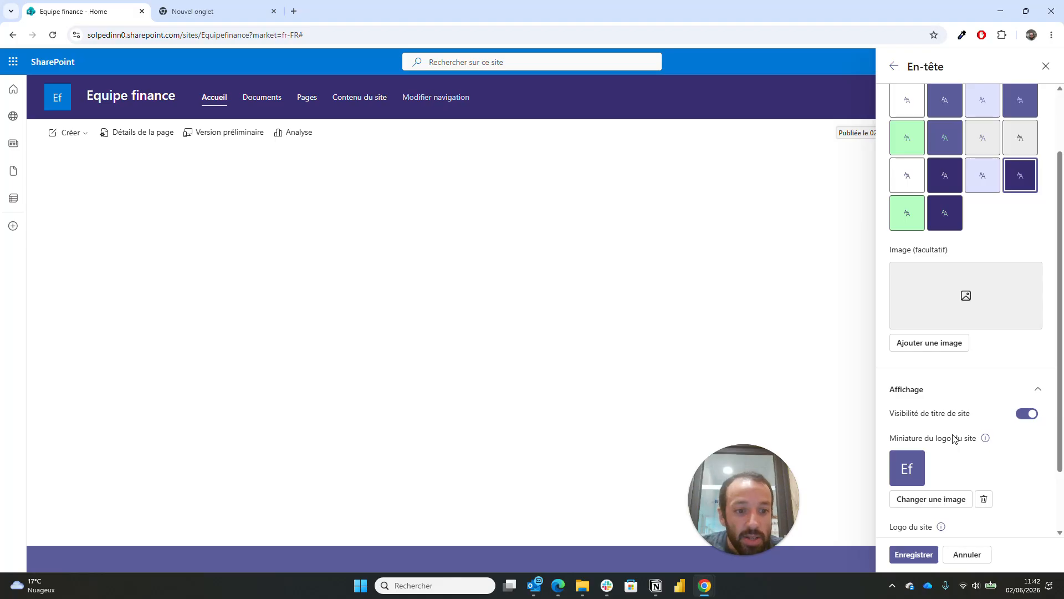
pyautogui.scroll(-2, 954, 438)
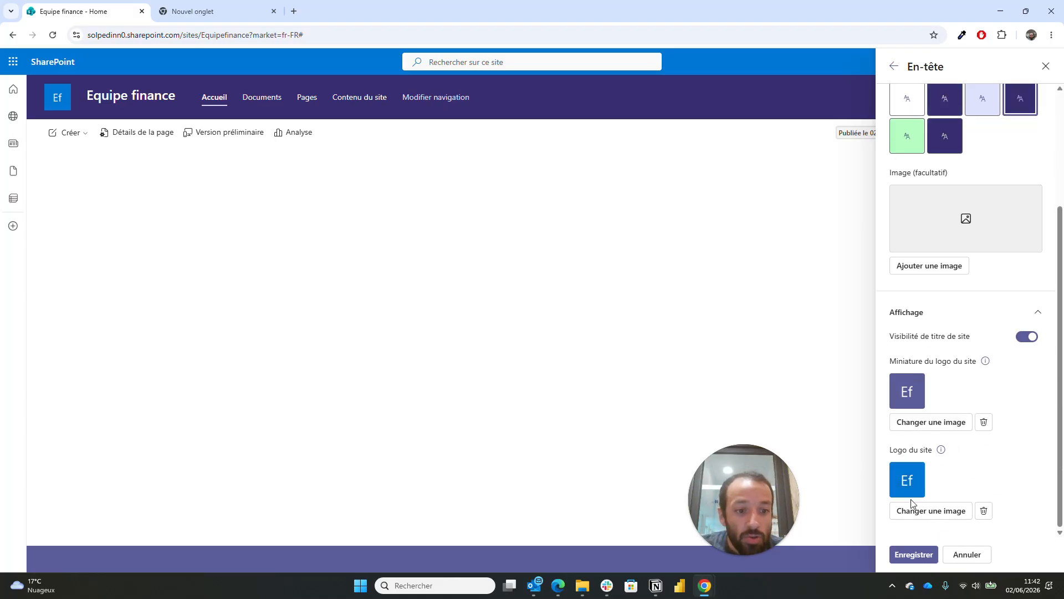
pyautogui.click(922, 424)
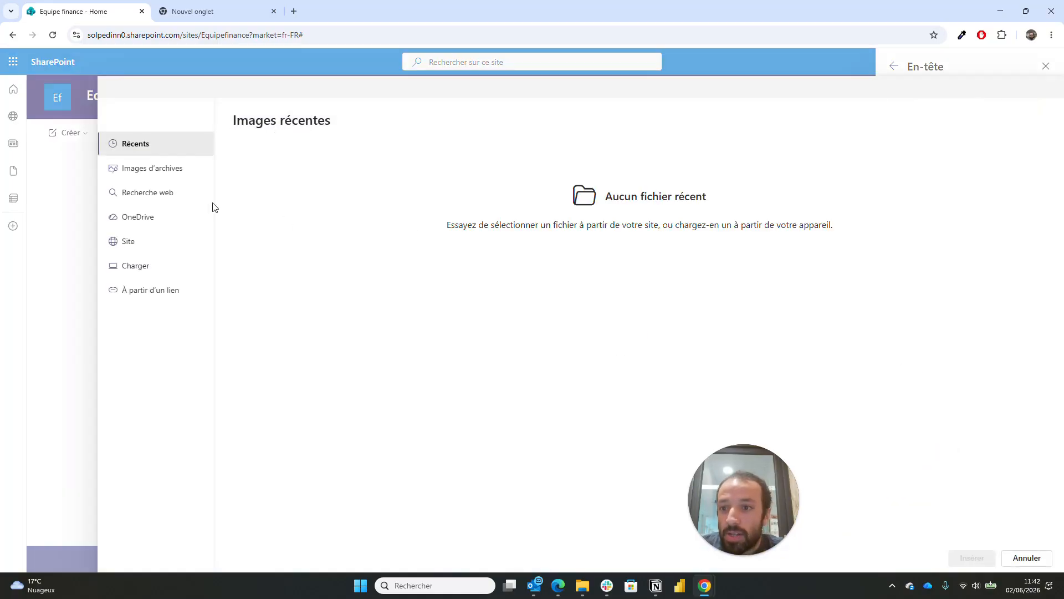
pyautogui.click(191, 173)
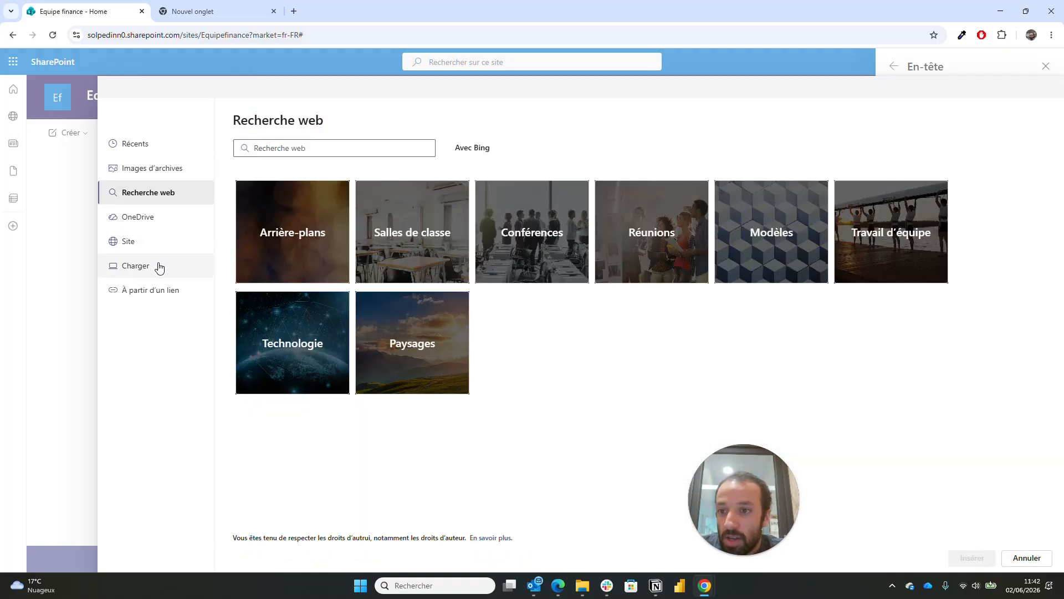
pyautogui.click(159, 267)
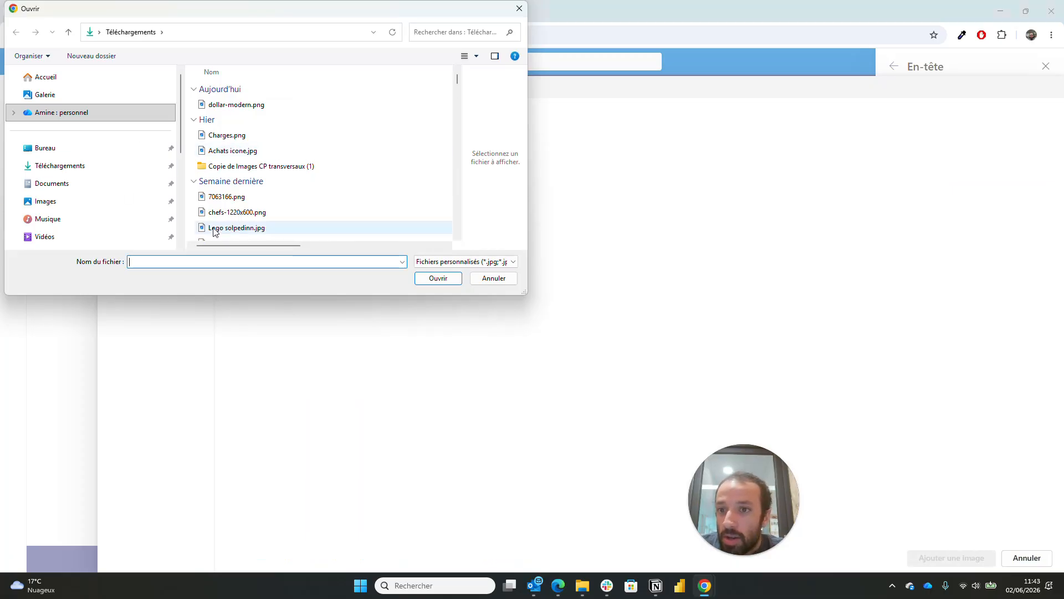
pyautogui.doubleClick(248, 107)
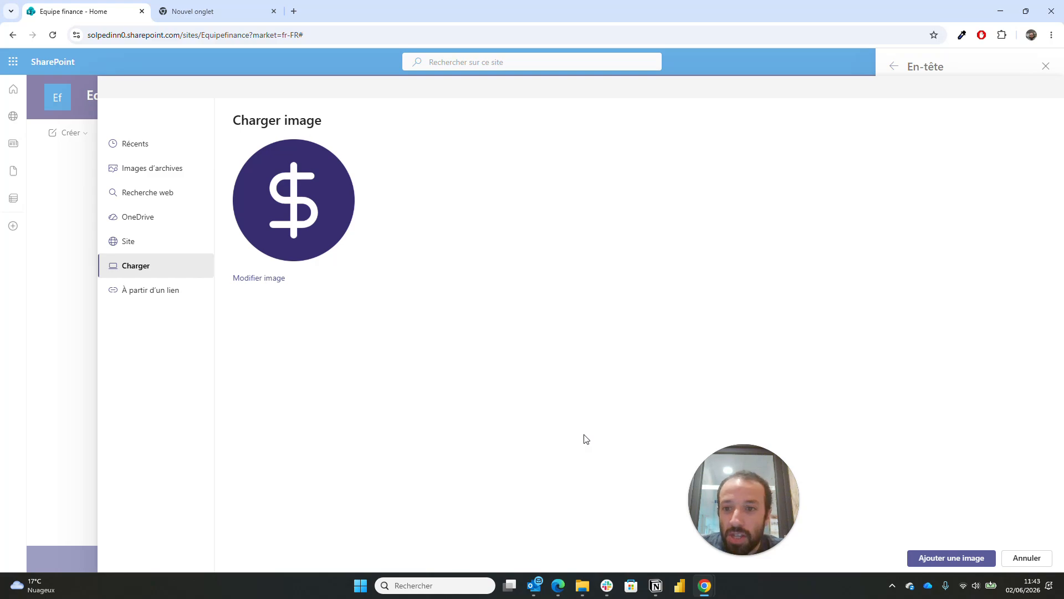
pyautogui.click(968, 564)
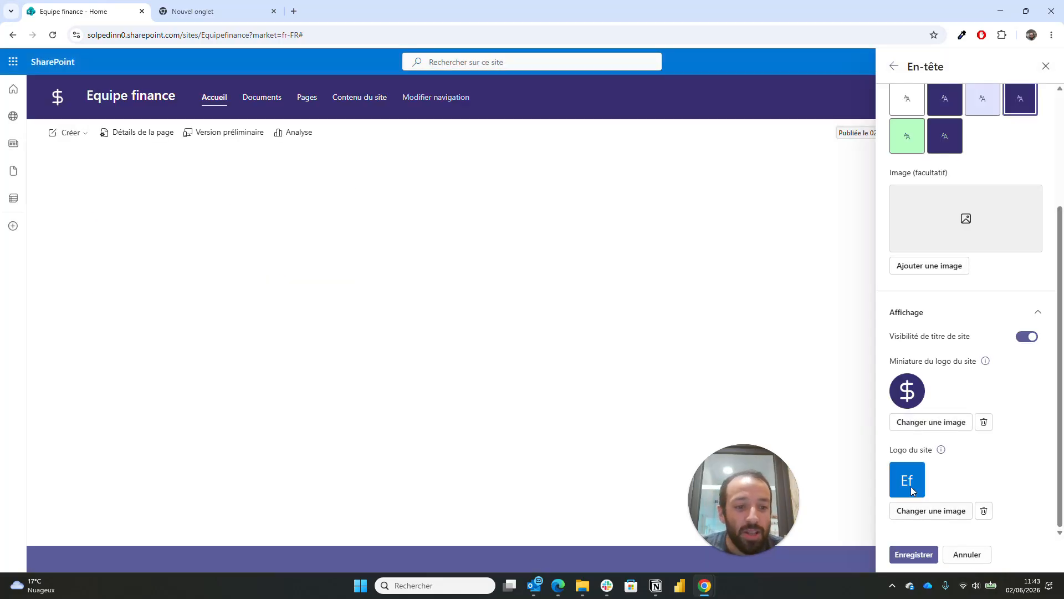
# - Upload the same dollar image as the main site logo
pyautogui.click(918, 514)
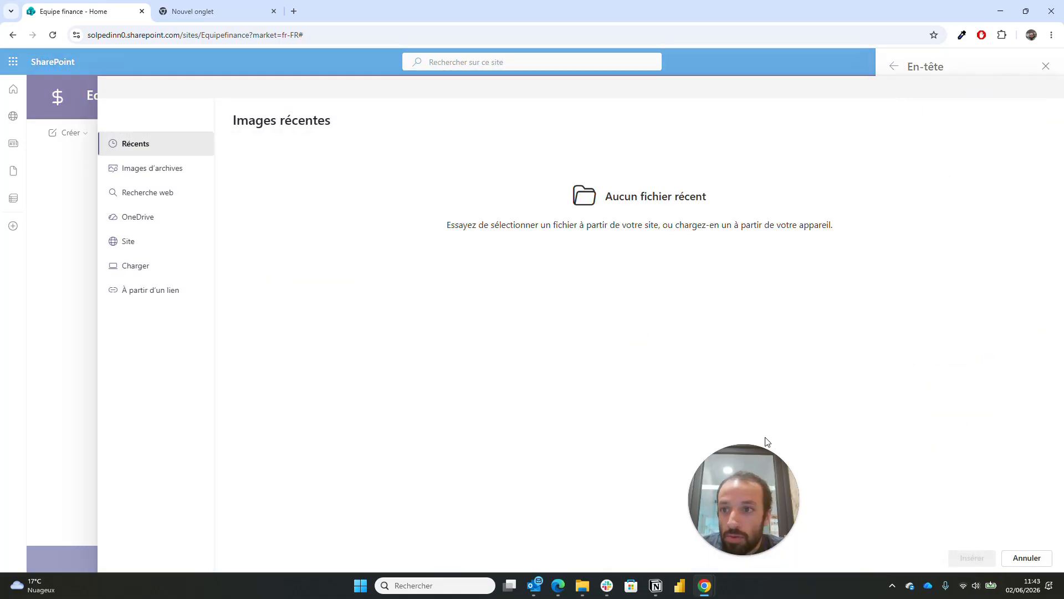
pyautogui.click(134, 268)
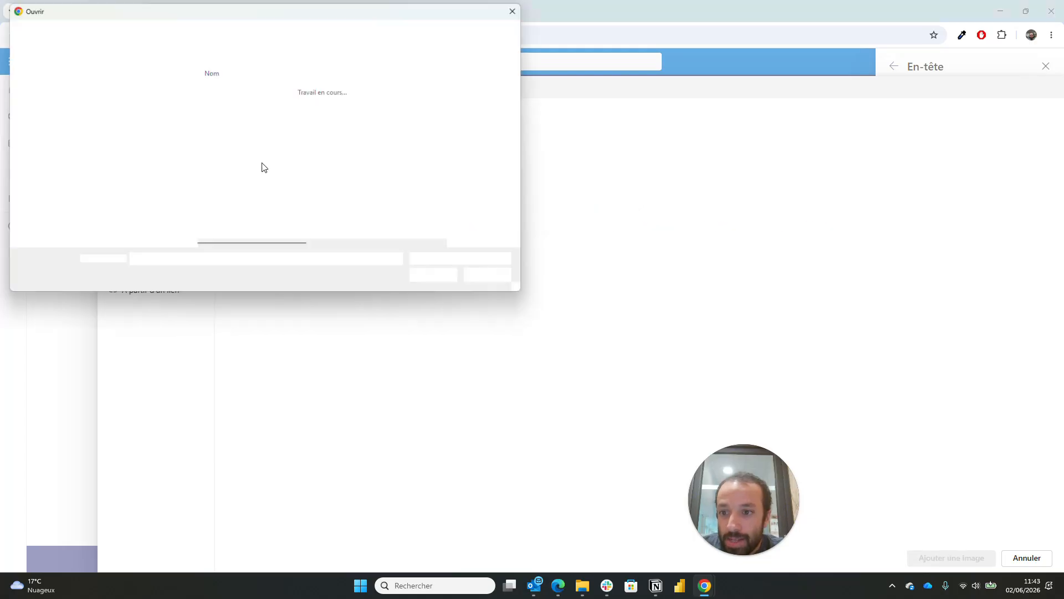
pyautogui.doubleClick(258, 109)
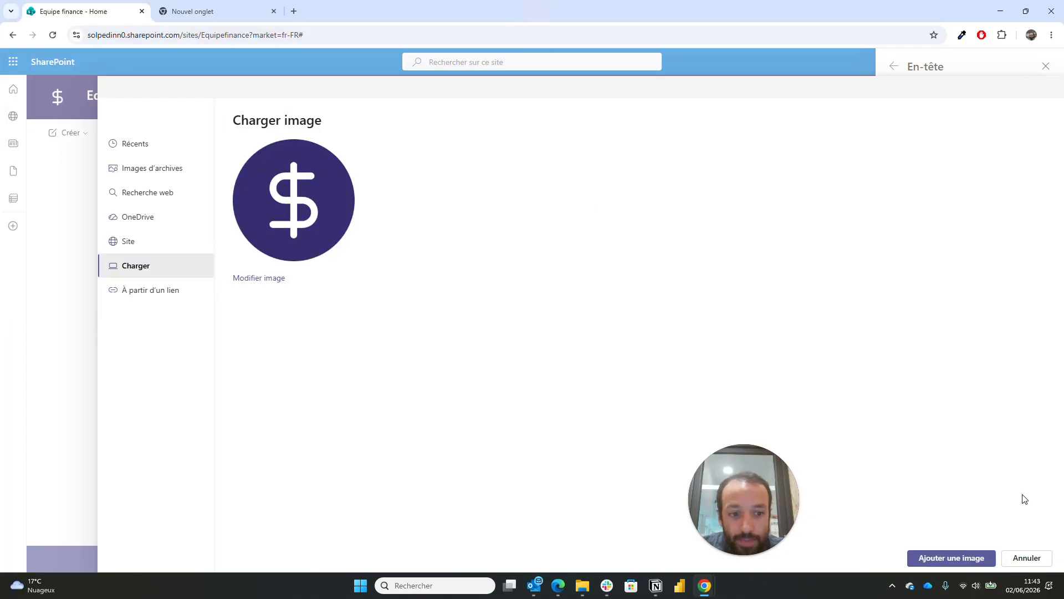
pyautogui.click(975, 561)
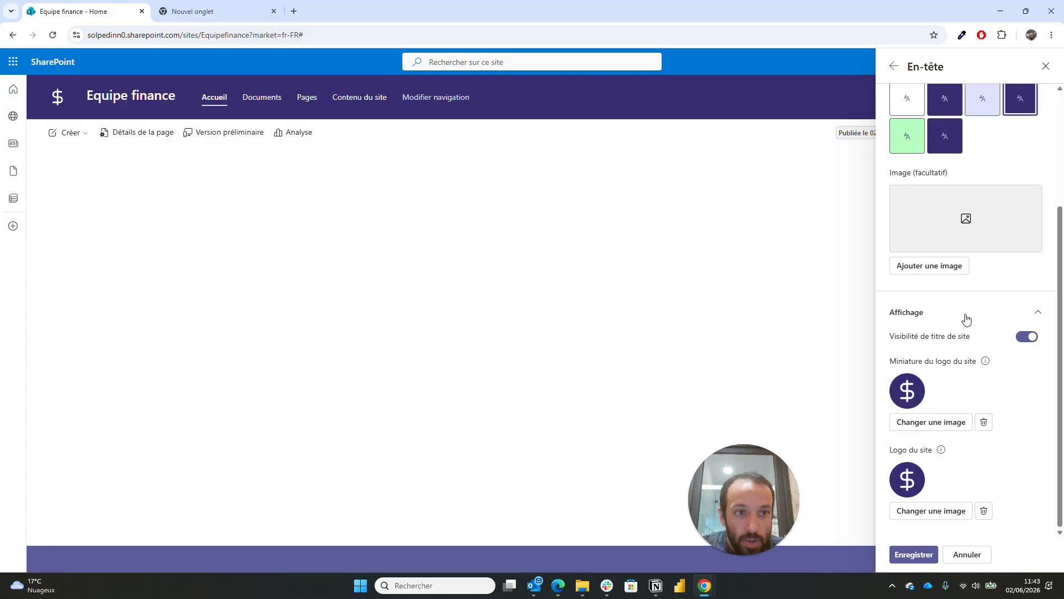
pyautogui.scroll(3, 964, 316)
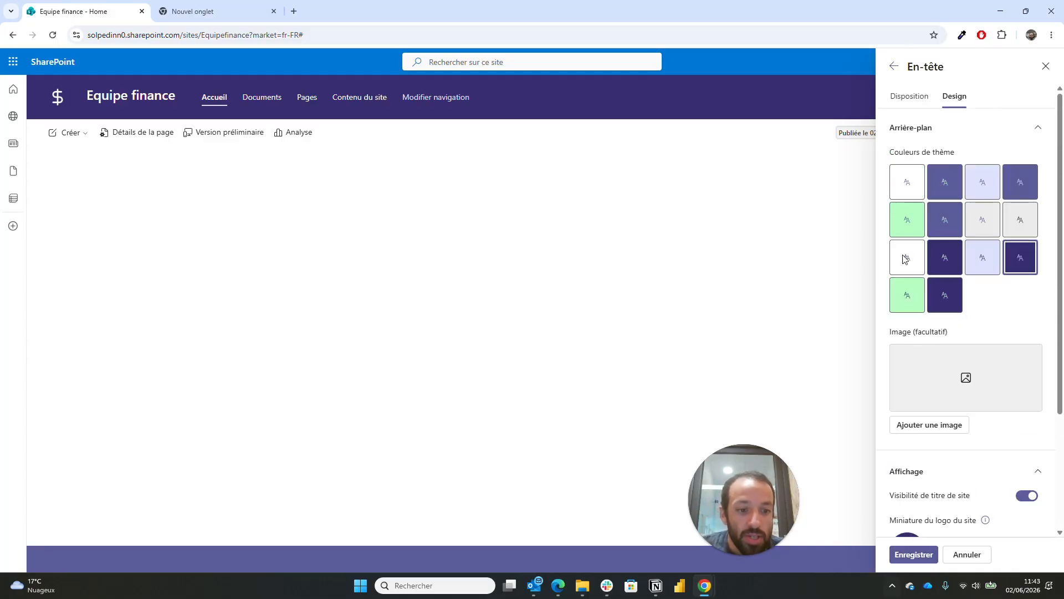
# - Look over the header and navigation settings, then keep the footer on the Simple layout
pyautogui.click(899, 103)
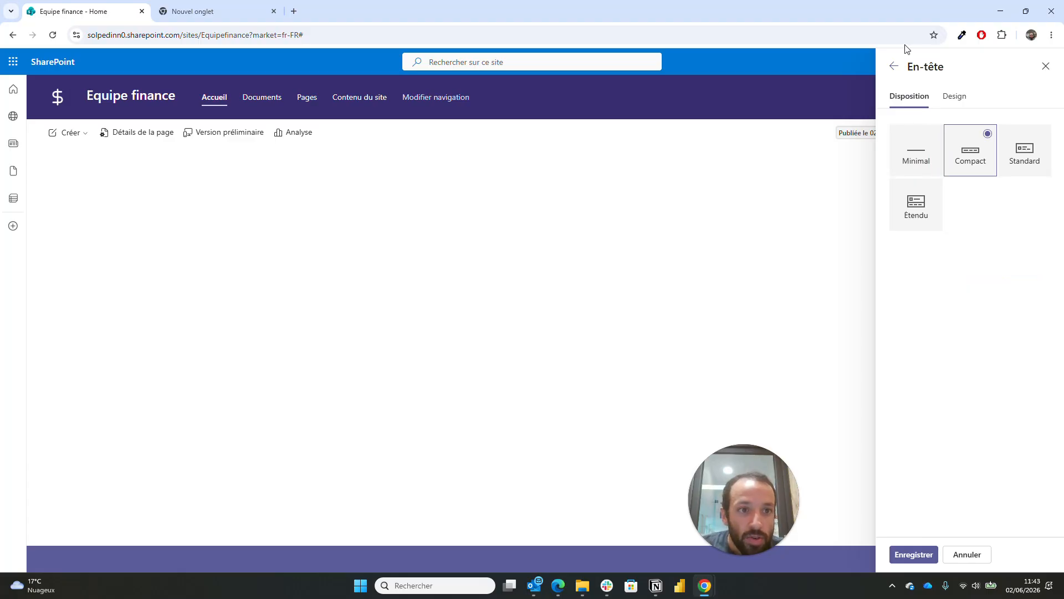
pyautogui.click(894, 66)
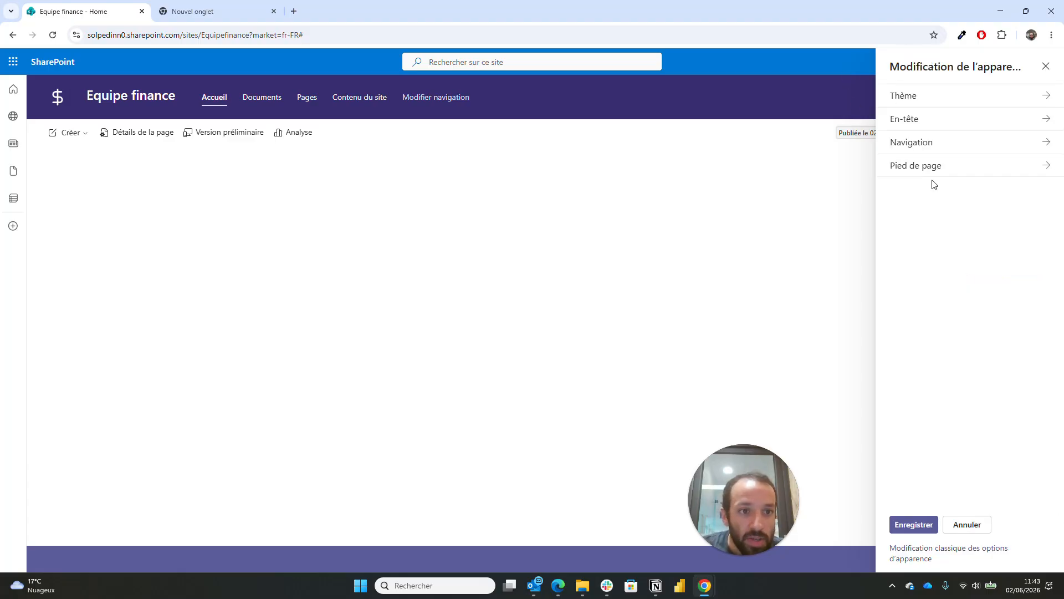
pyautogui.click(943, 147)
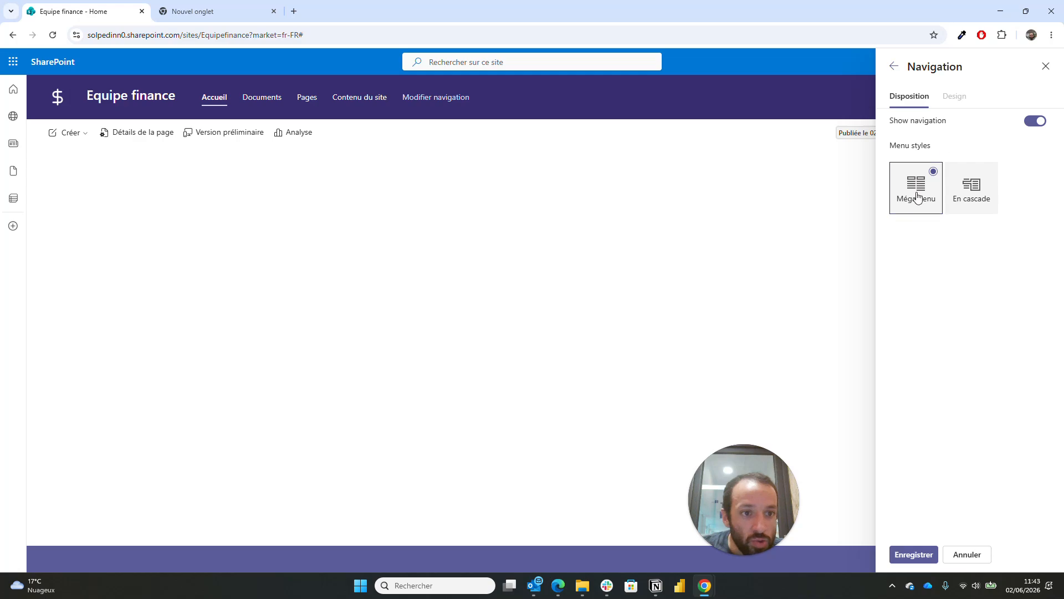
pyautogui.click(895, 67)
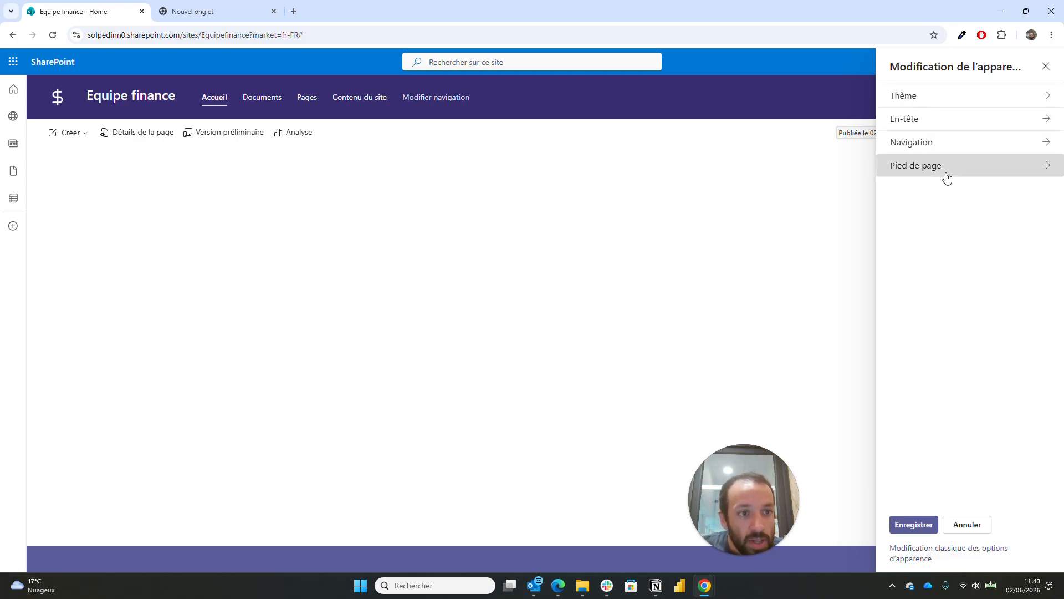
pyautogui.click(945, 174)
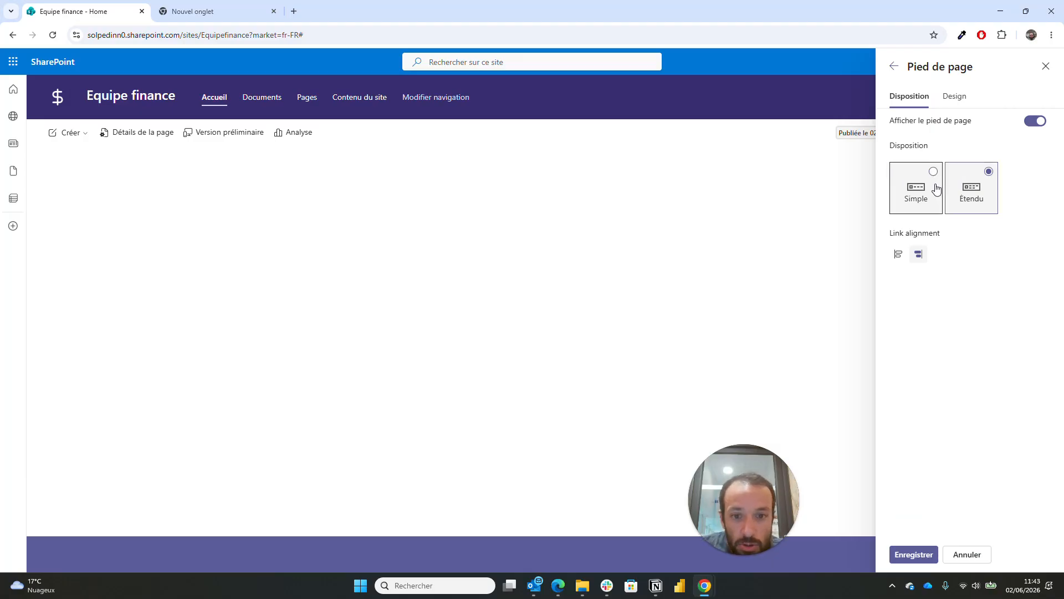
pyautogui.click(970, 185)
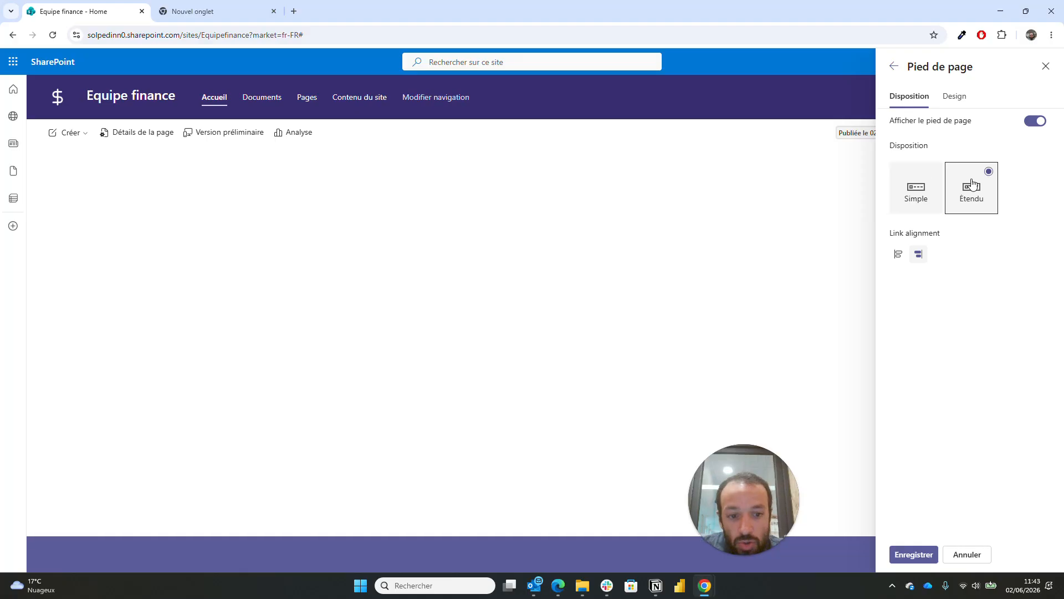
pyautogui.click(936, 190)
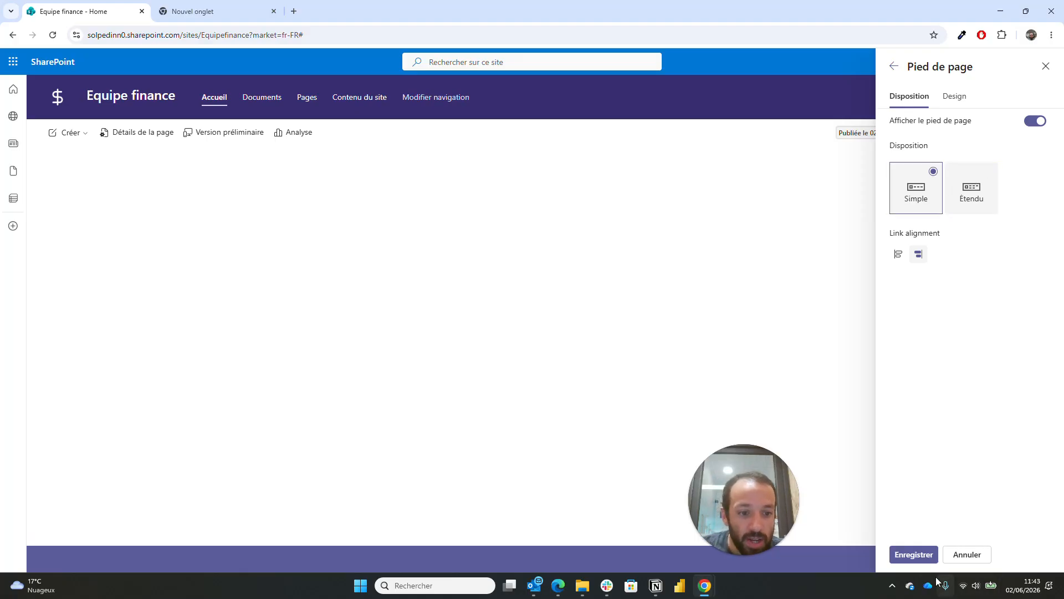
# - Give the footer the dark-purple colour, save it, and close the settings pane
pyautogui.click(954, 95)
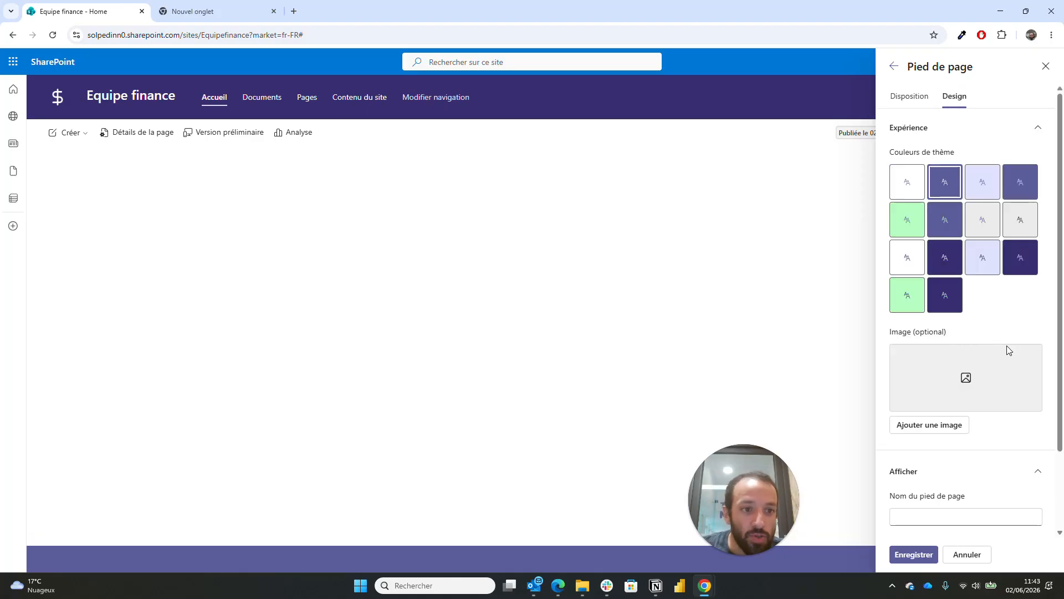
pyautogui.click(1029, 272)
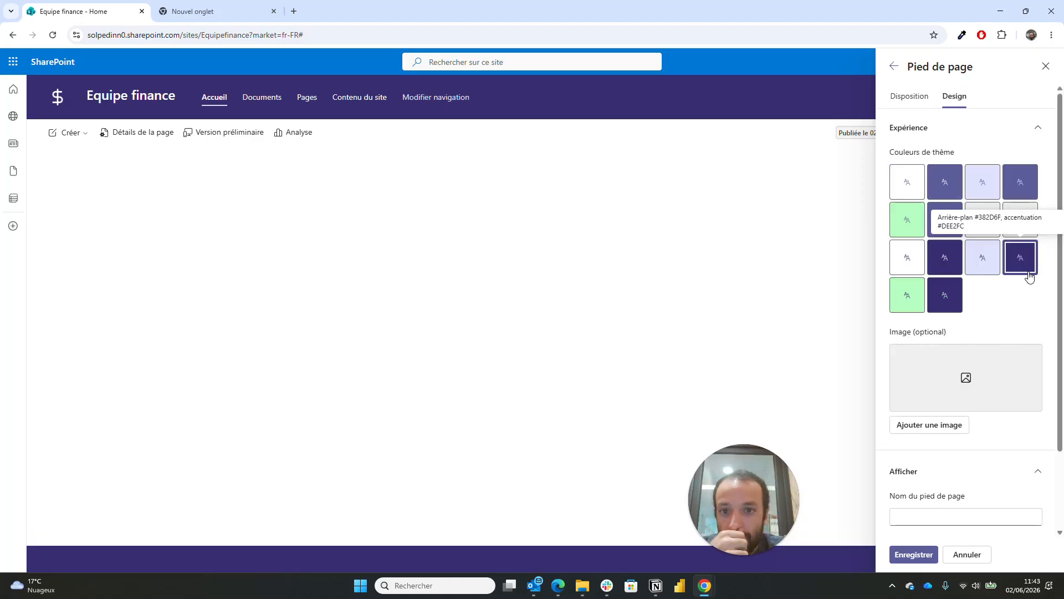
pyautogui.click(936, 555)
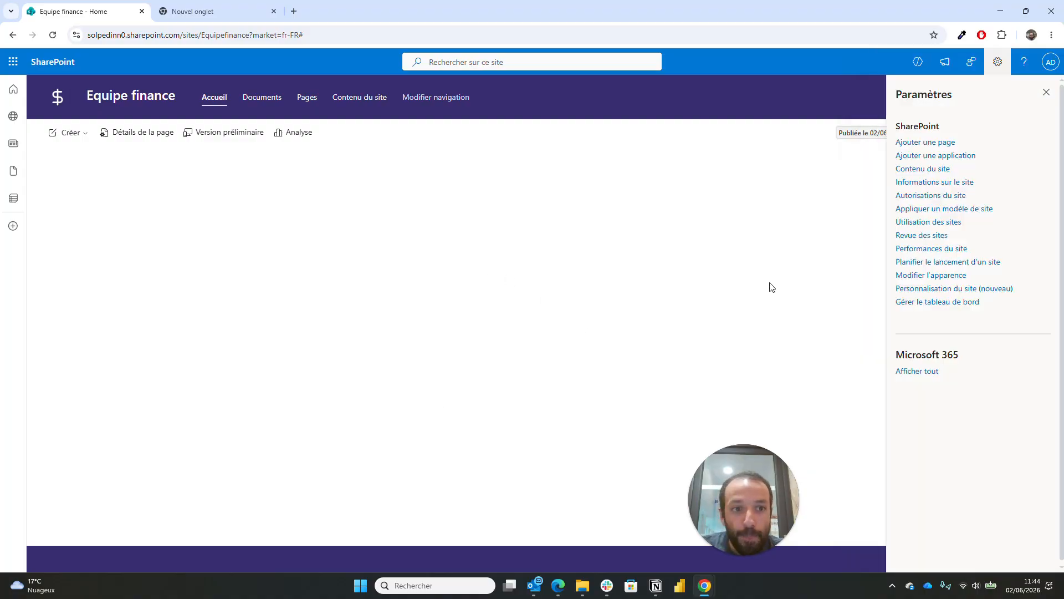
pyautogui.click(1044, 97)
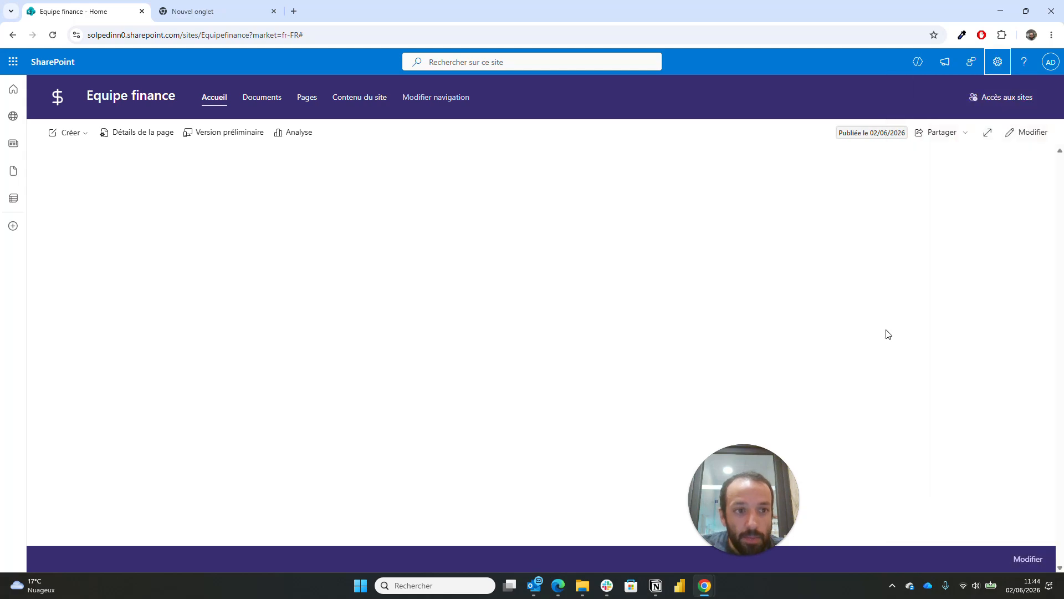
pyautogui.moveTo(766, 497); pyautogui.dragTo(968, 516)
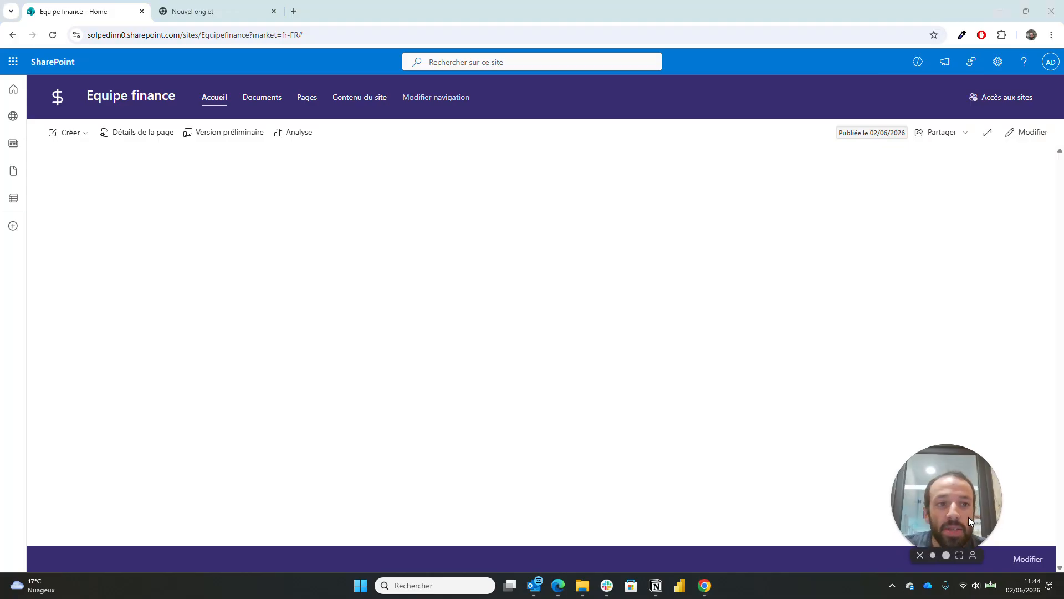
# - Put the homepage into edit mode and delete its empty section
pyautogui.click(1024, 139)
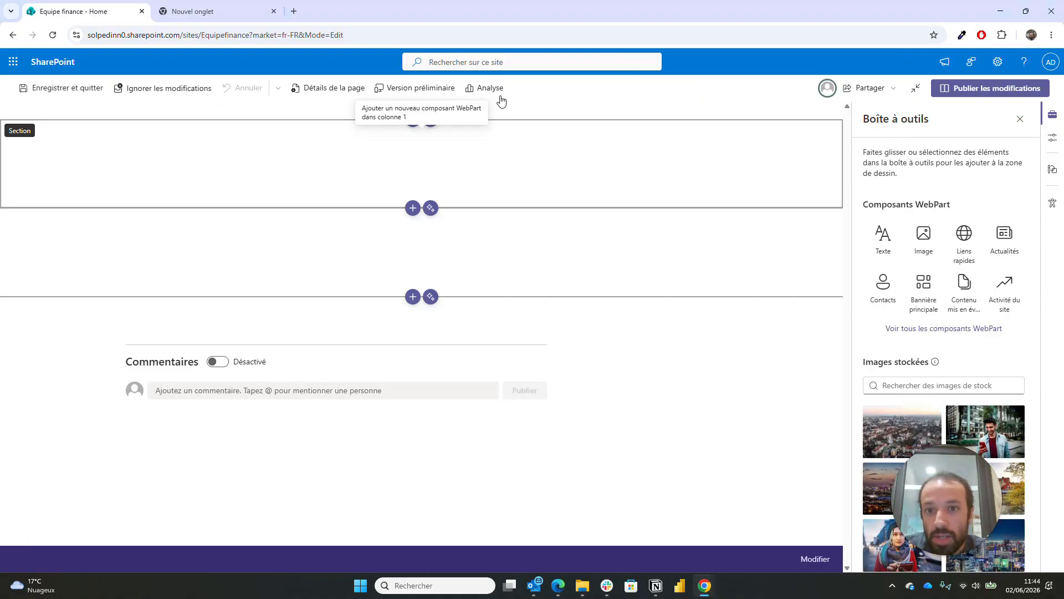
pyautogui.click(832, 176)
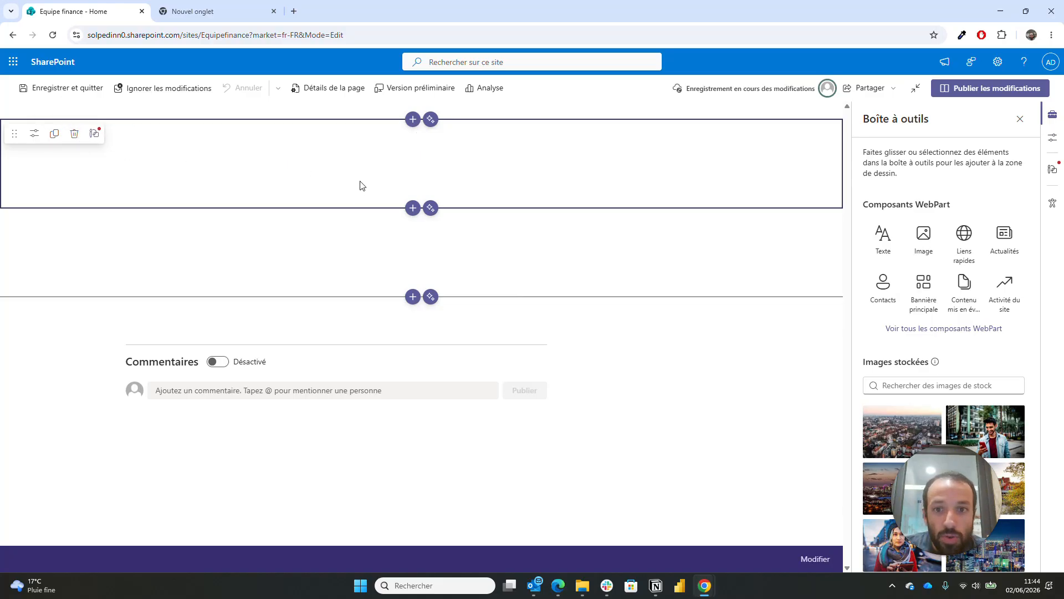
pyautogui.moveTo(352, 146)
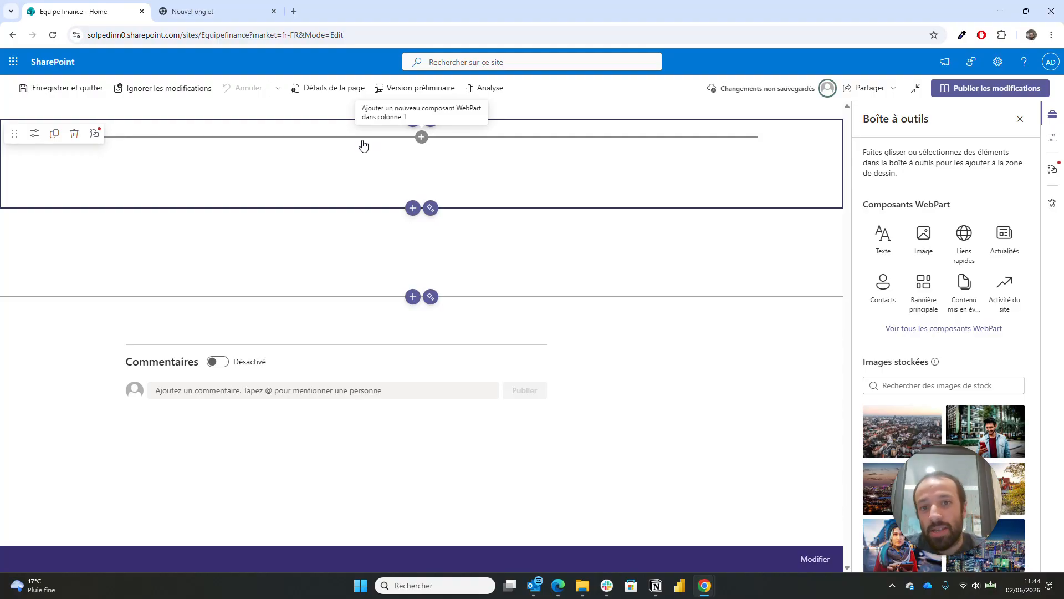
pyautogui.click(75, 134)
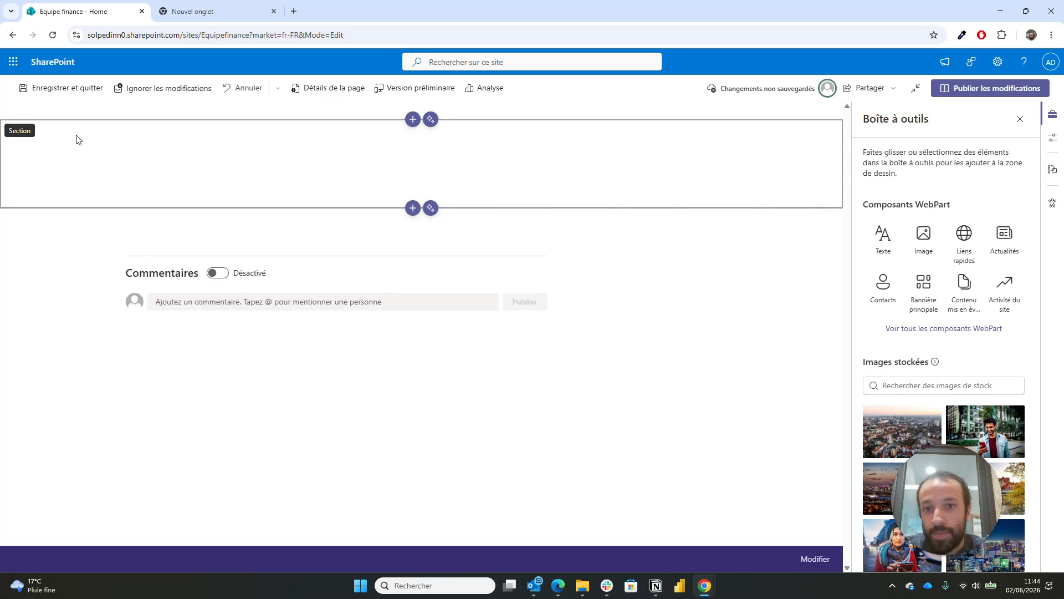
# - Add a full-width section, then try a Bannière principale there and undo it
pyautogui.click(413, 120)
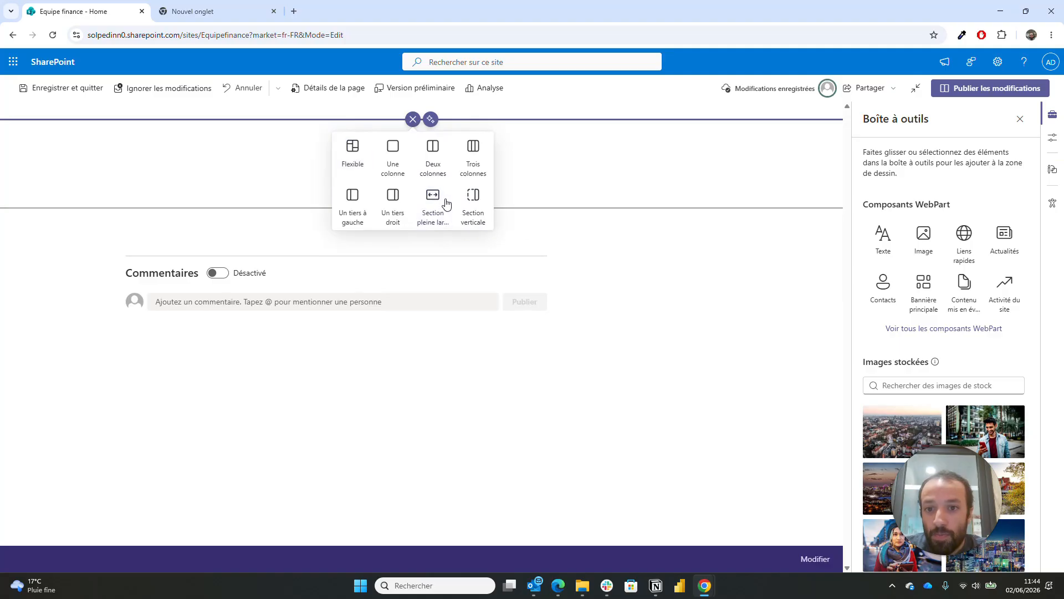
pyautogui.click(447, 204)
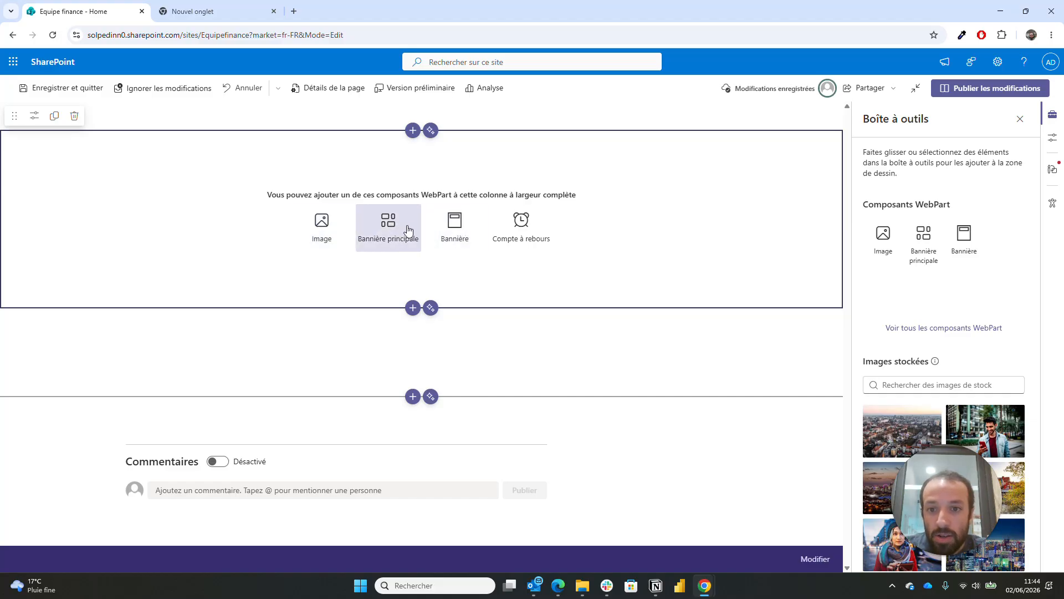
pyautogui.click(408, 230)
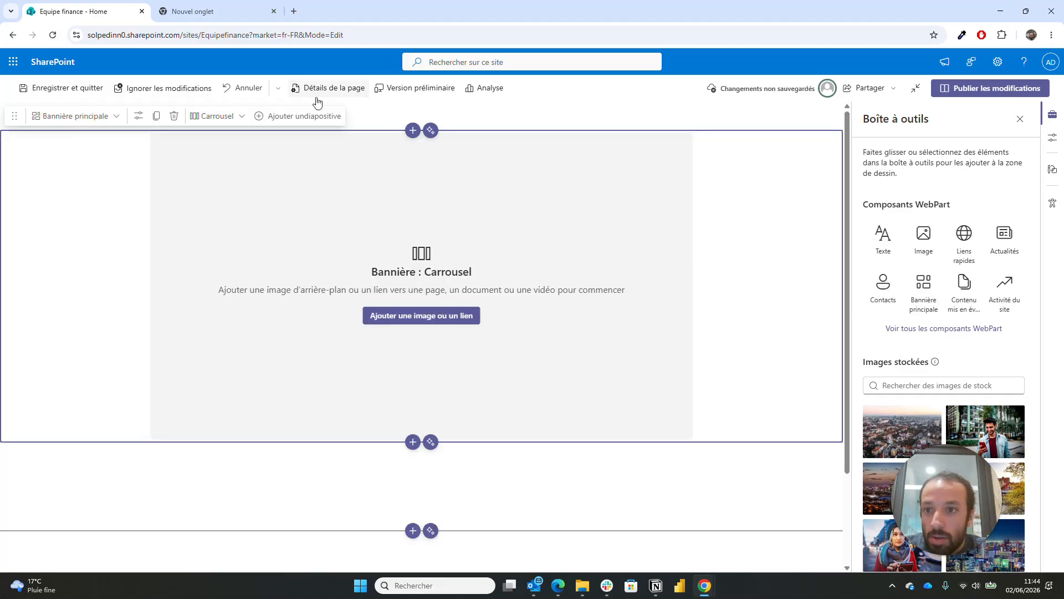
pyautogui.click(236, 123)
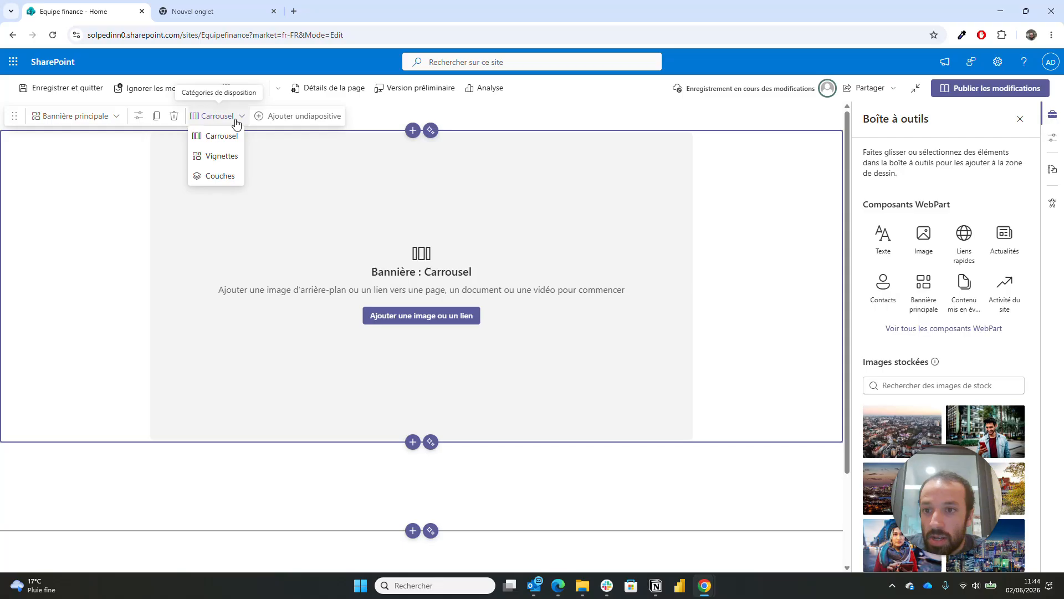
pyautogui.click(236, 120)
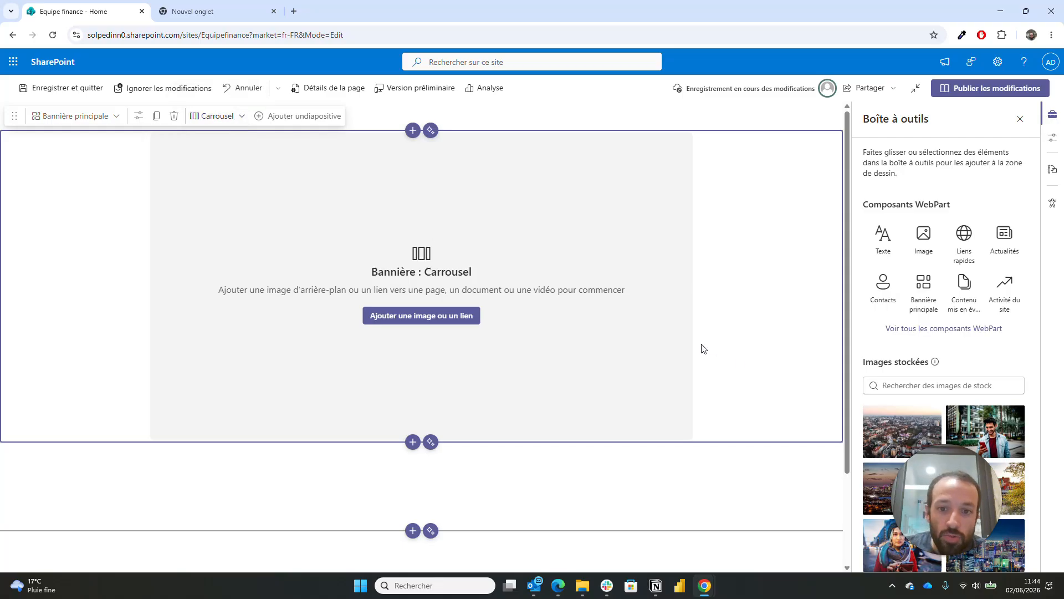
pyautogui.hotkey('ctrl', 'z')
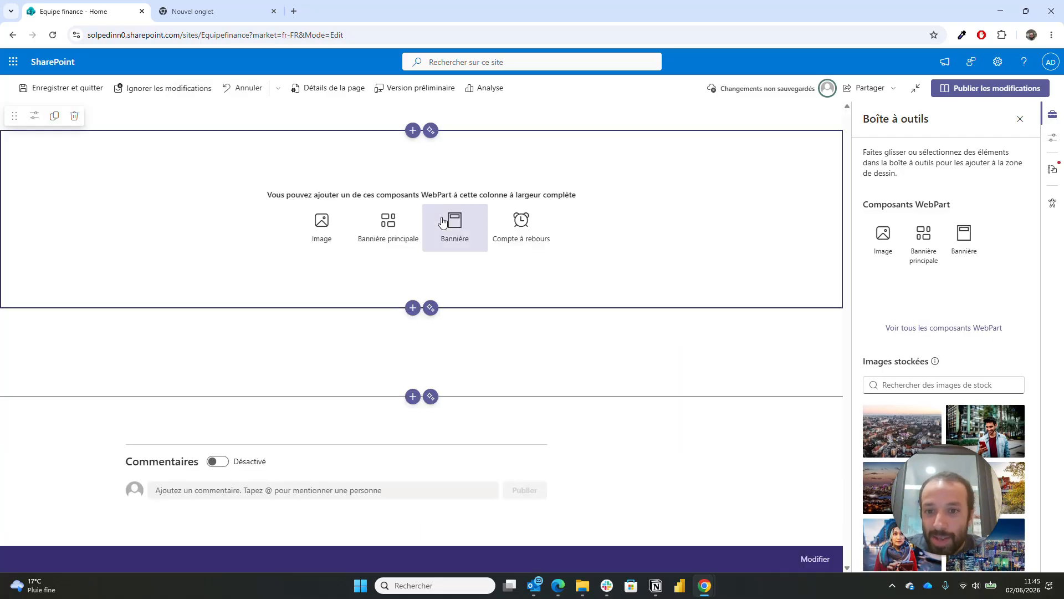
# - Add a Bannière web part to the section using the Bloc de couleur layout
pyautogui.click(443, 221)
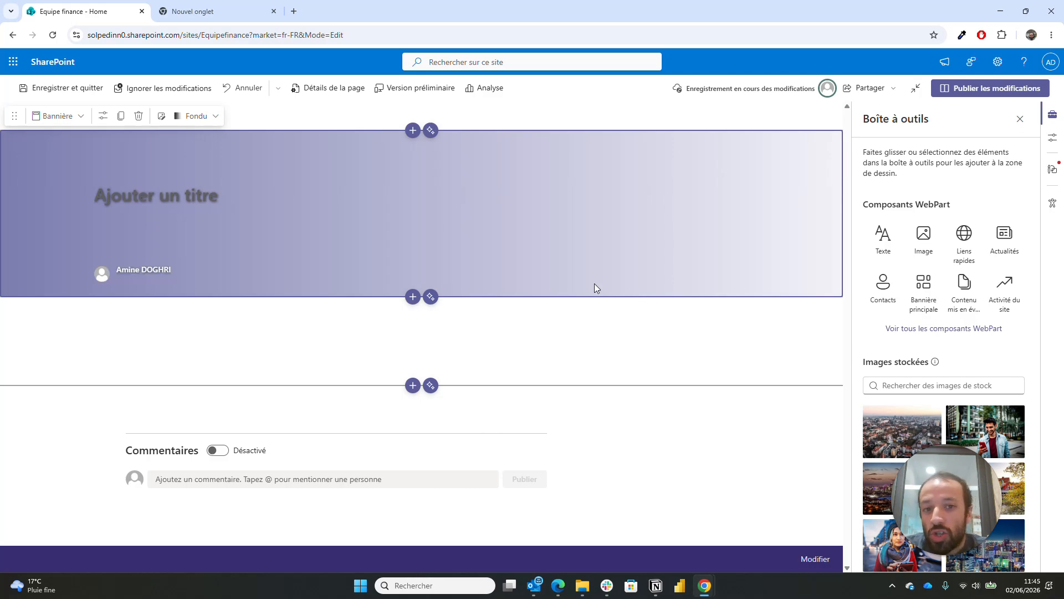
pyautogui.click(103, 115)
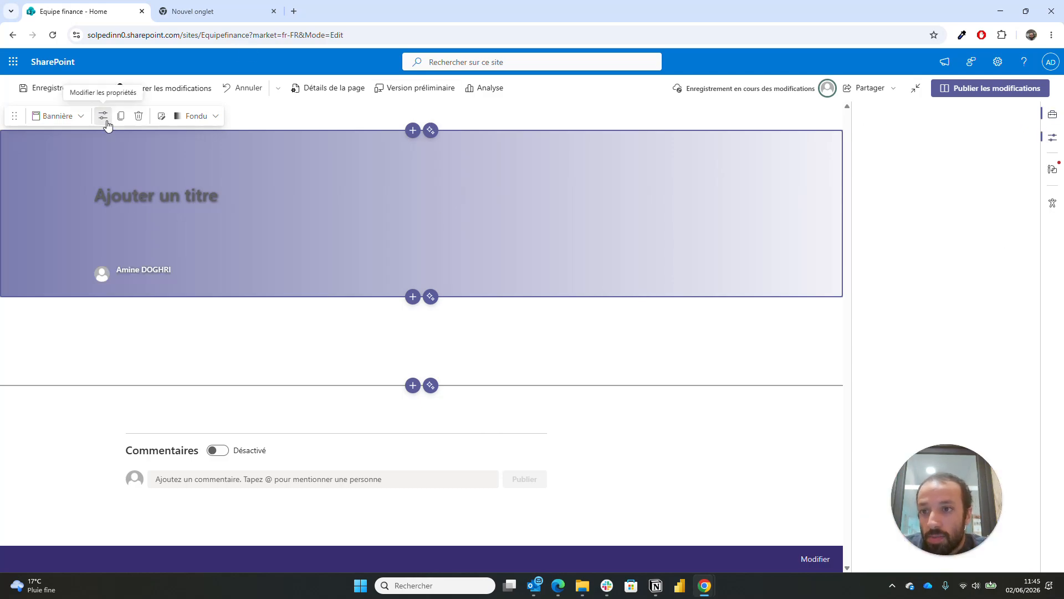
pyautogui.click(934, 300)
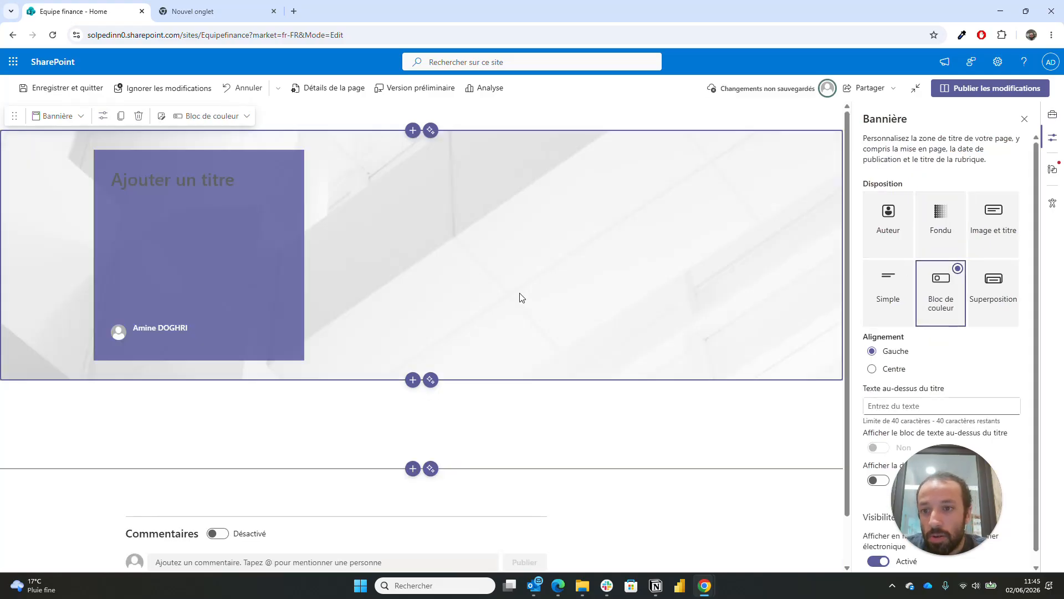
# - Type the banner title 'Equipe finance Automatiser analyser décider', fixing typos along the way
pyautogui.click(215, 179)
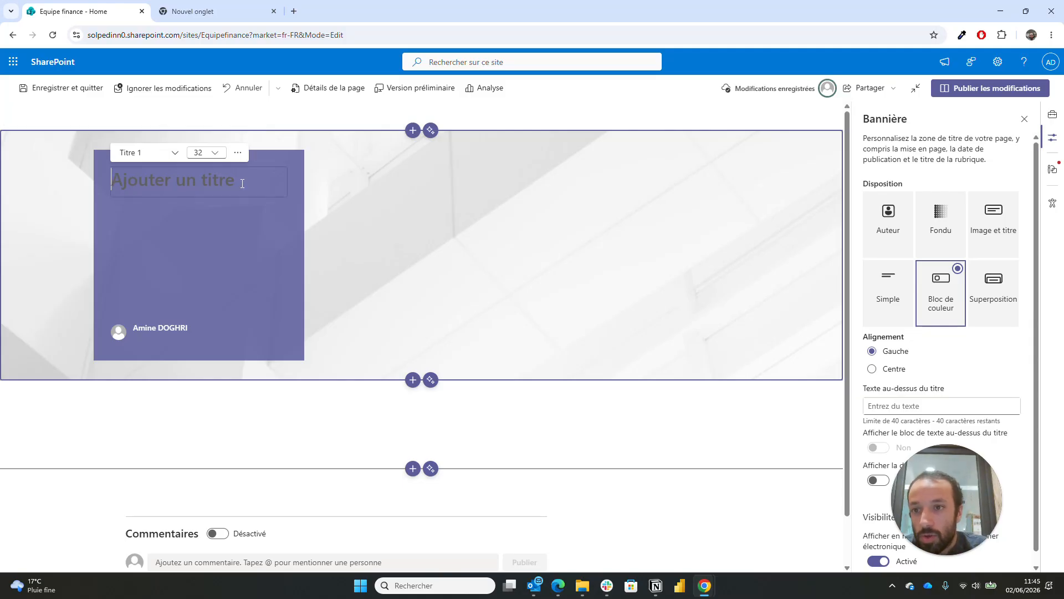
pyautogui.write('E')
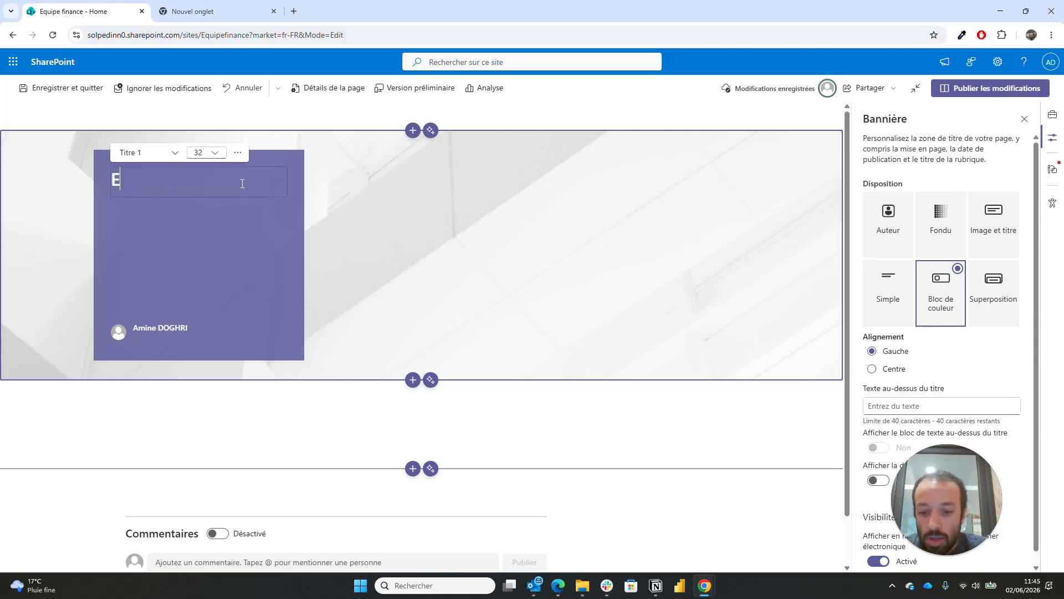
pyautogui.write('quipe finance')
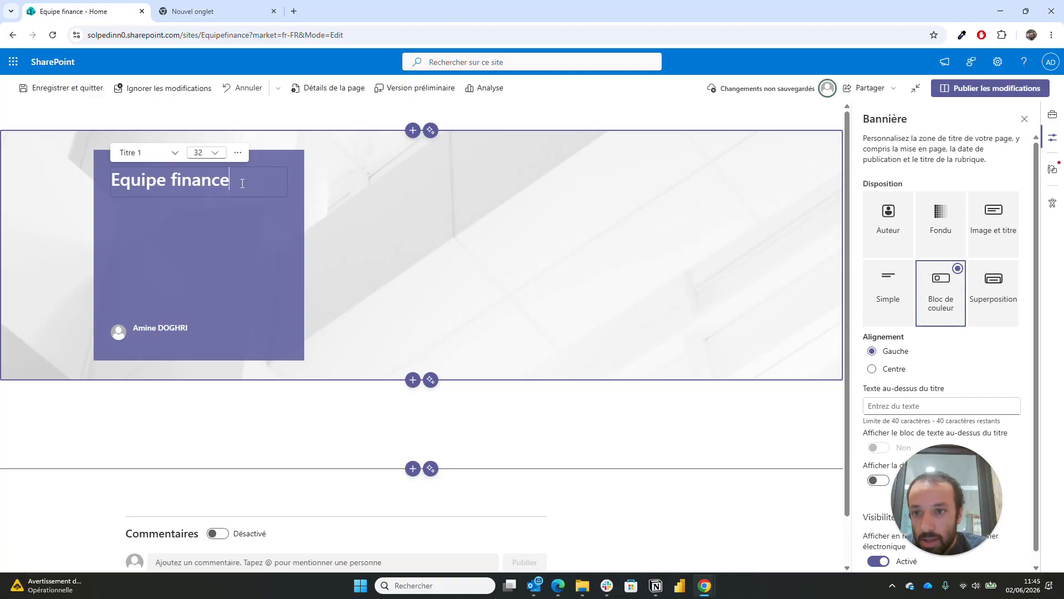
pyautogui.write('Automo')
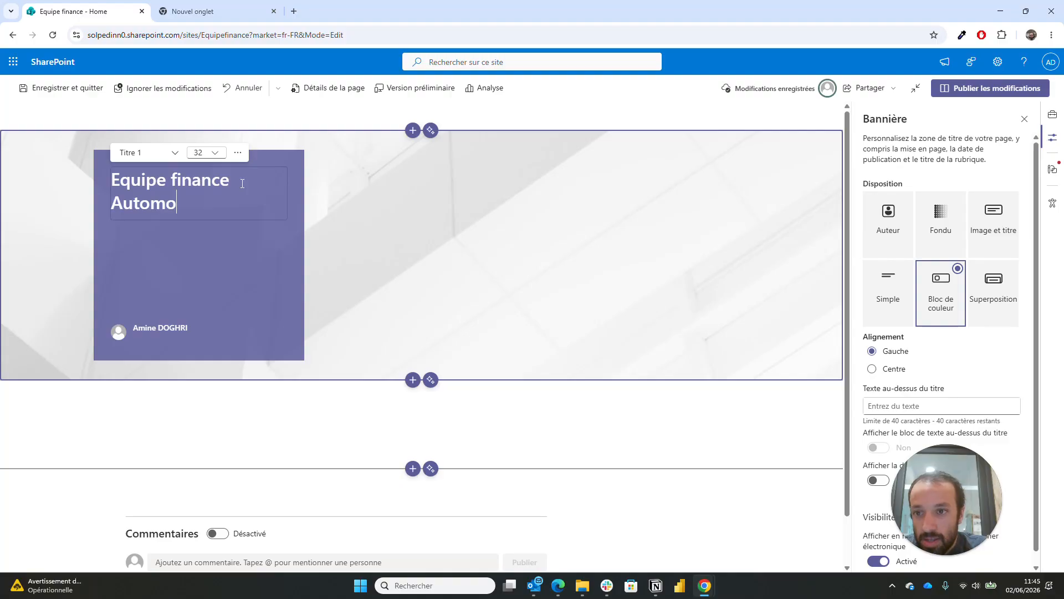
pyautogui.press('BackSpace')
pyautogui.write('atiser')
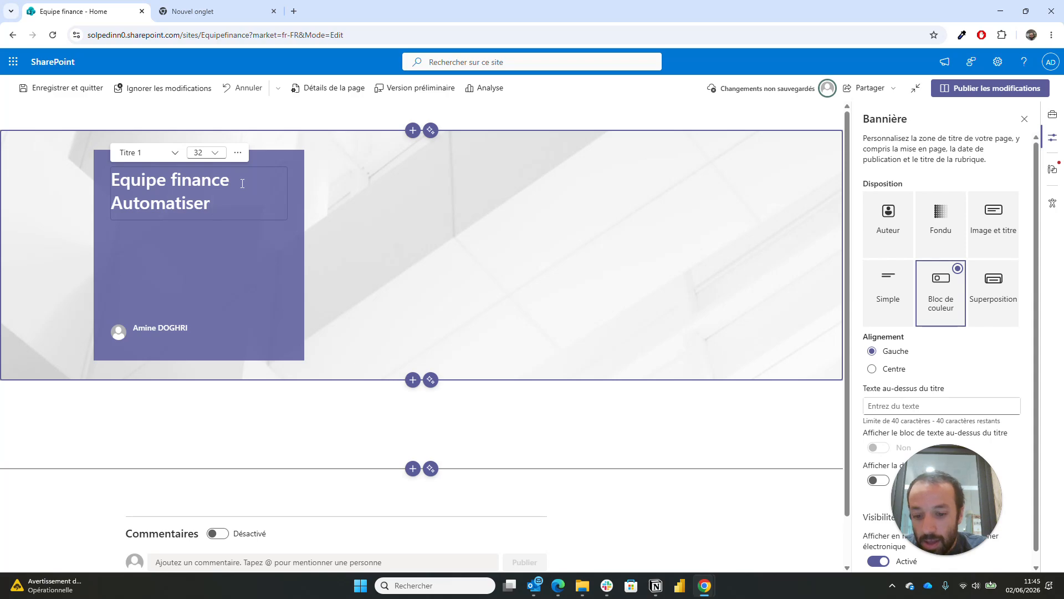
pyautogui.write('a')
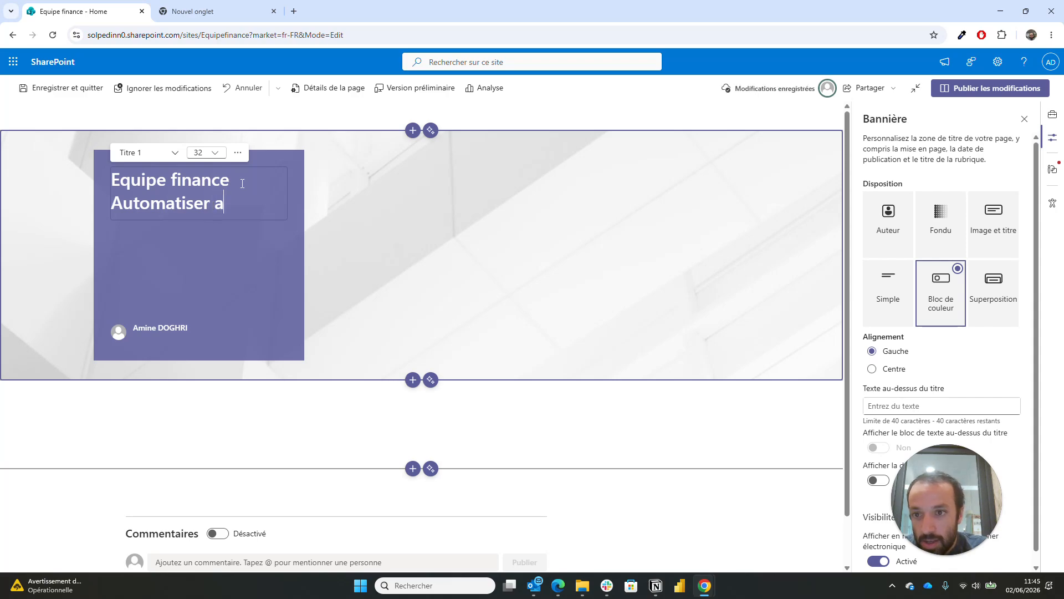
pyautogui.press('BackSpace')
pyautogui.write('analyser')
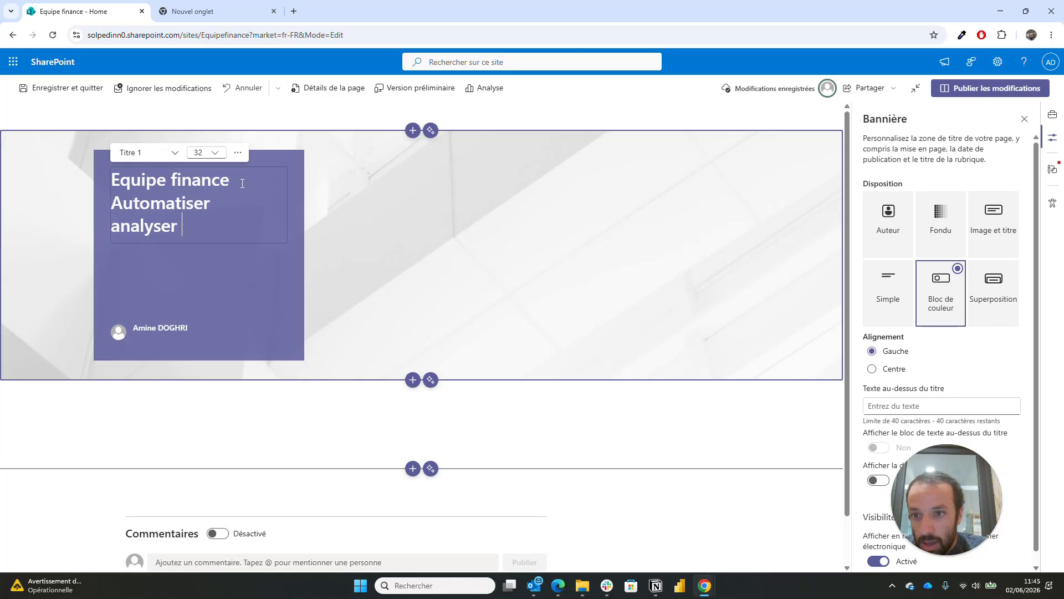
pyautogui.write(' décider')
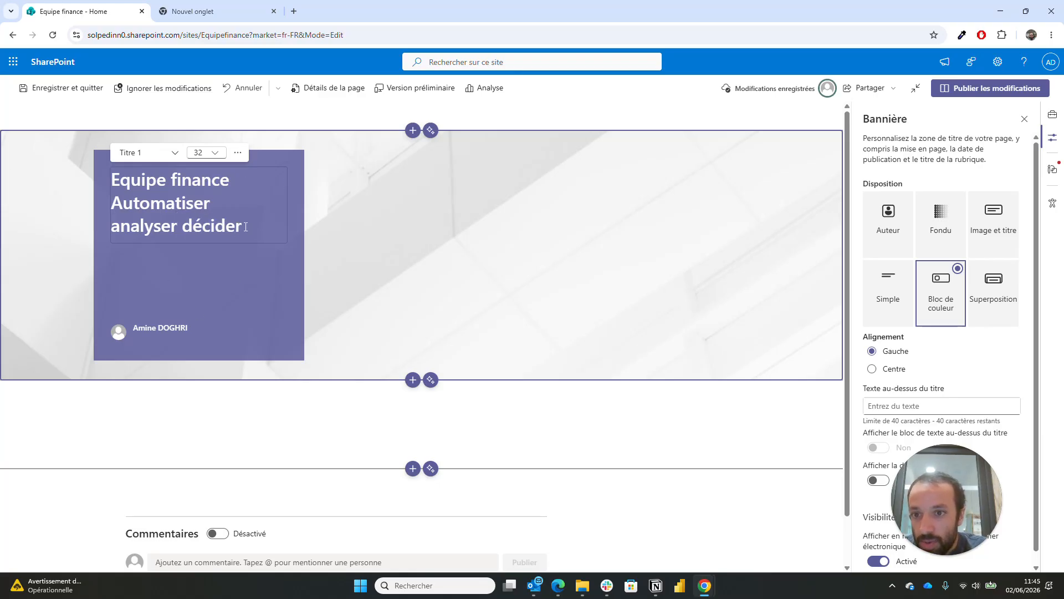
# - Set the tagline 'Automatiser analyser décider' to size 42 and centre the banner's colour block
pyautogui.moveTo(243, 225); pyautogui.dragTo(100, 208)
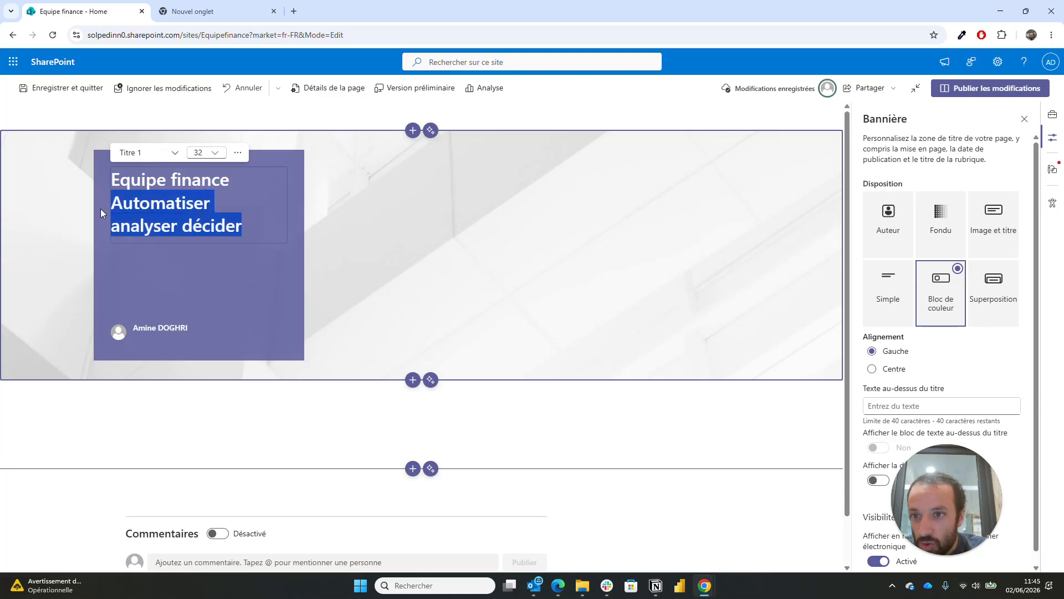
pyautogui.click(214, 152)
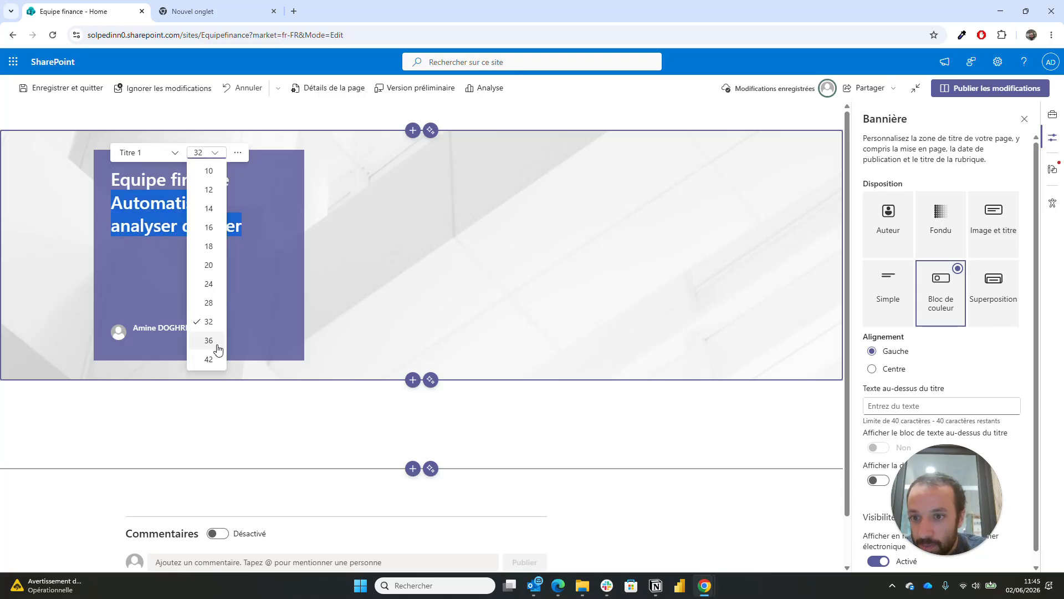
pyautogui.click(208, 360)
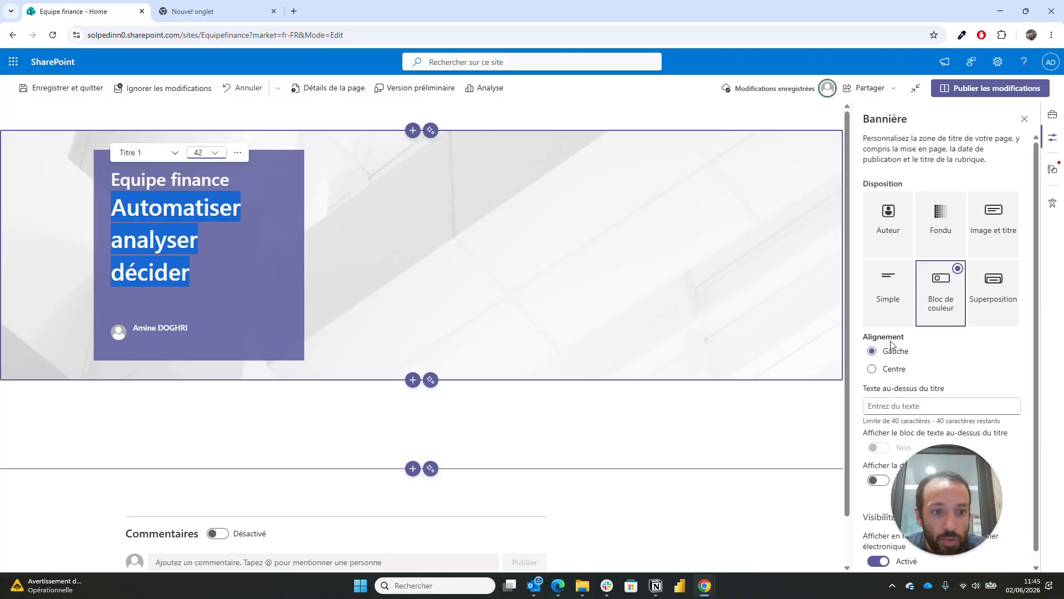
pyautogui.click(893, 370)
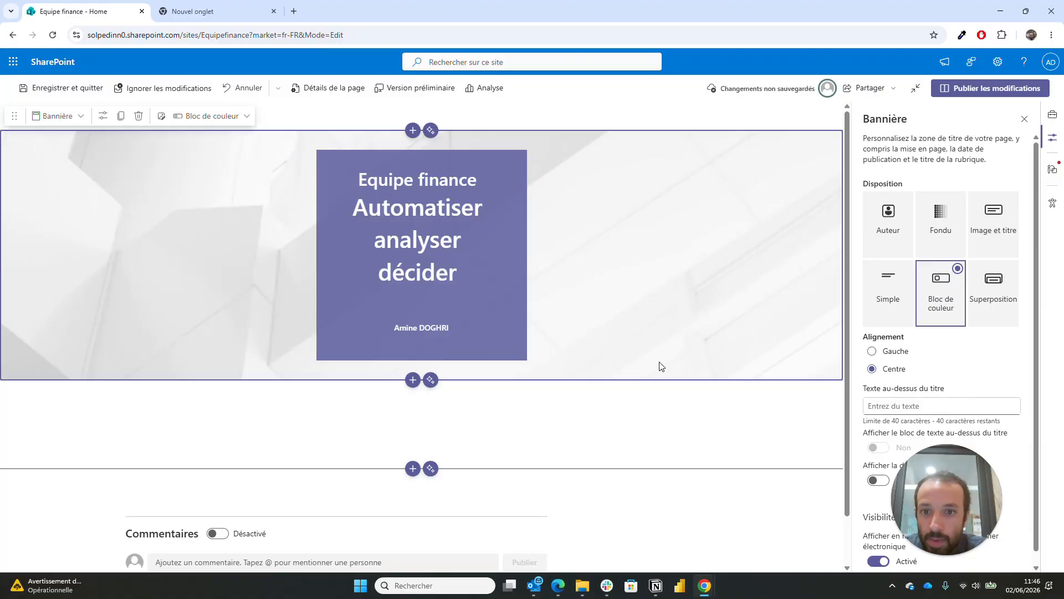
# - Shrink the 'Equipe finance' title to size 24 and remove the author from the banner
pyautogui.click(476, 179)
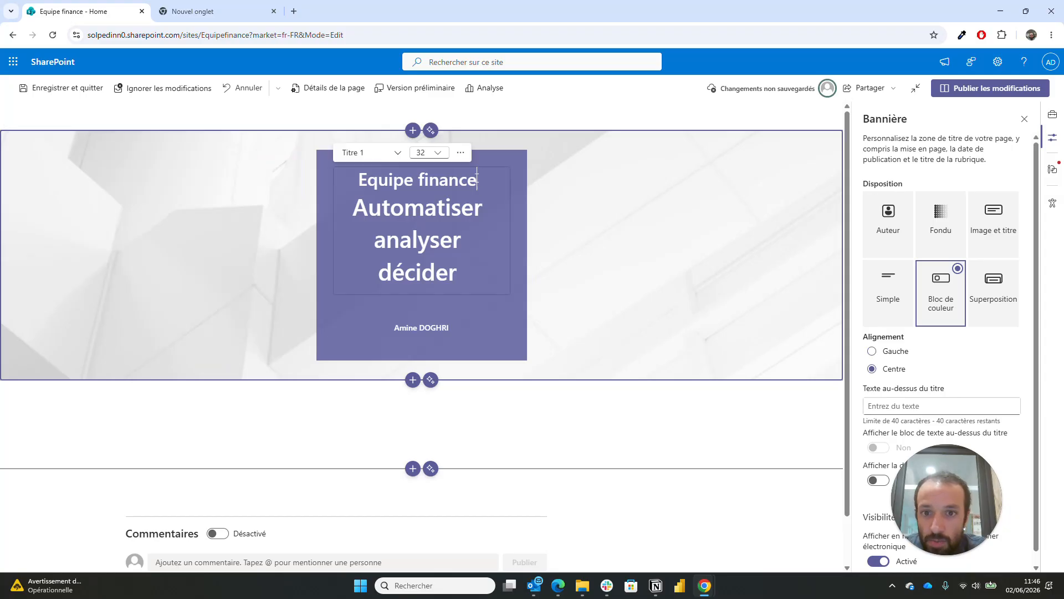
pyautogui.hotkey('ctrl', 'a')
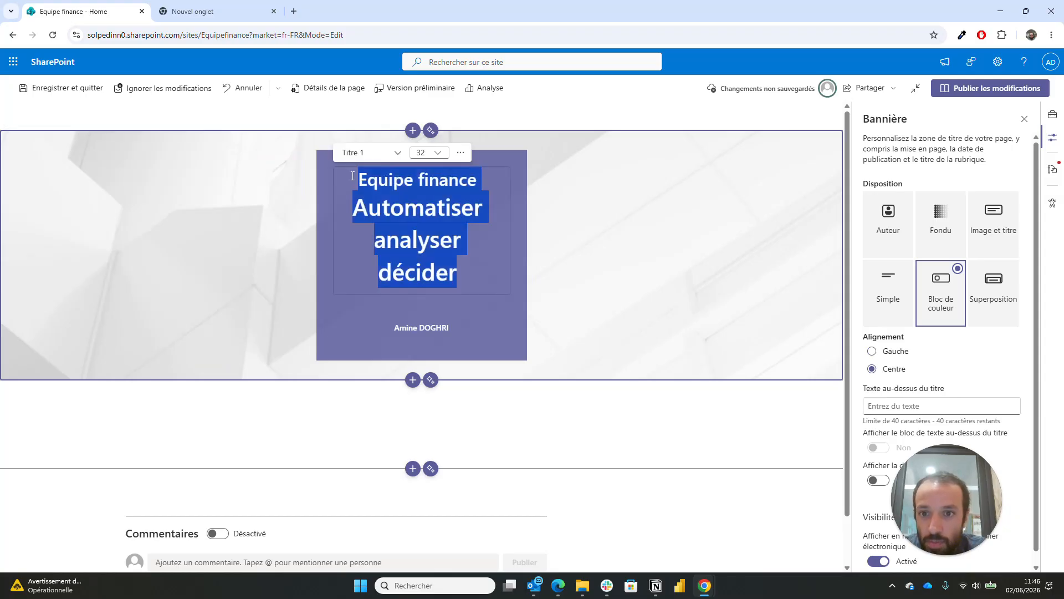
pyautogui.moveTo(352, 175); pyautogui.dragTo(477, 179)
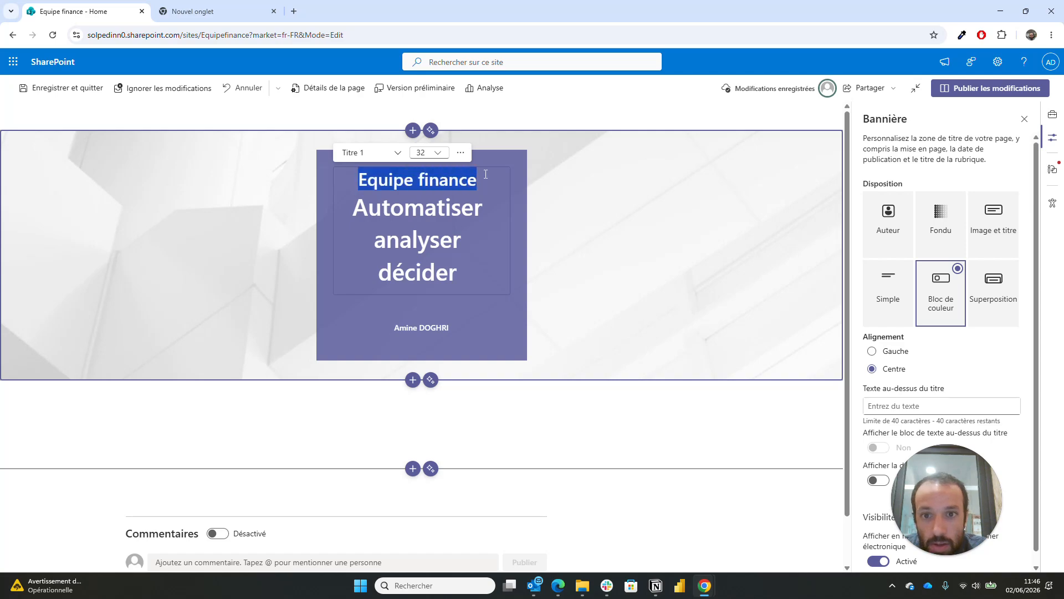
pyautogui.click(437, 152)
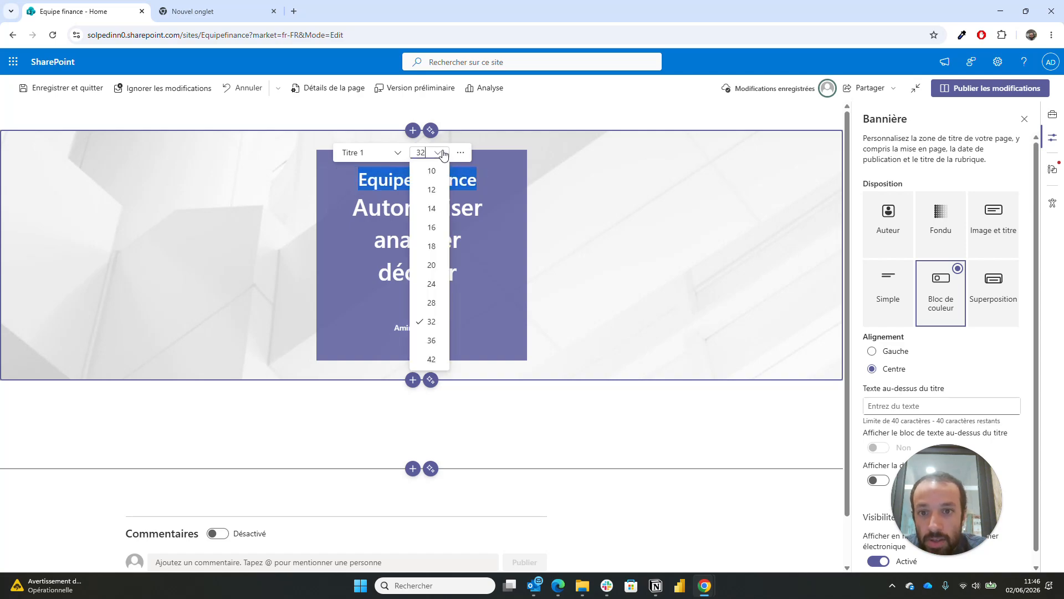
pyautogui.click(431, 286)
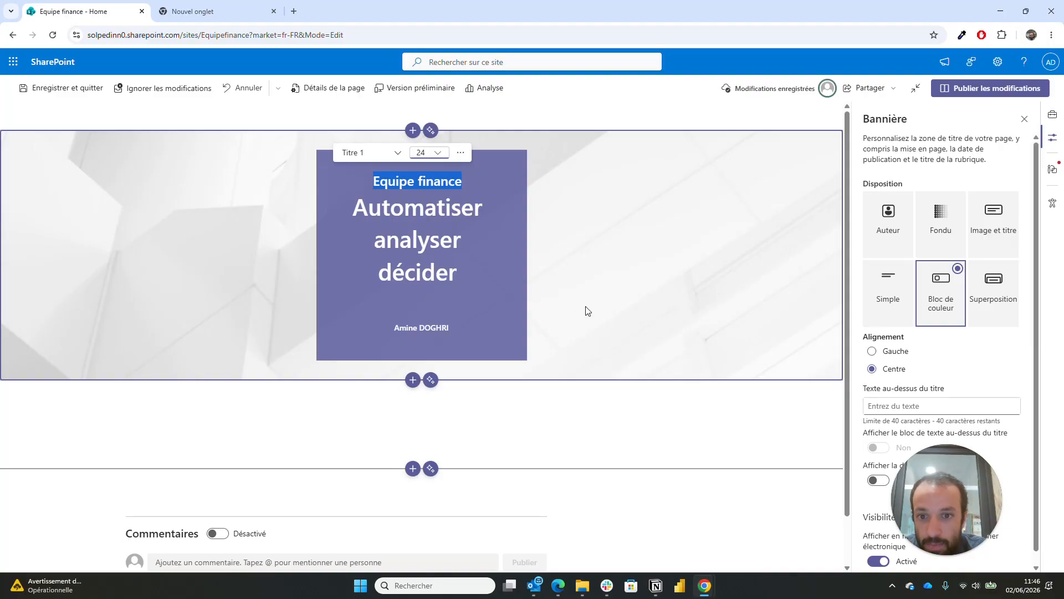
pyautogui.click(477, 340)
pyautogui.click(464, 330)
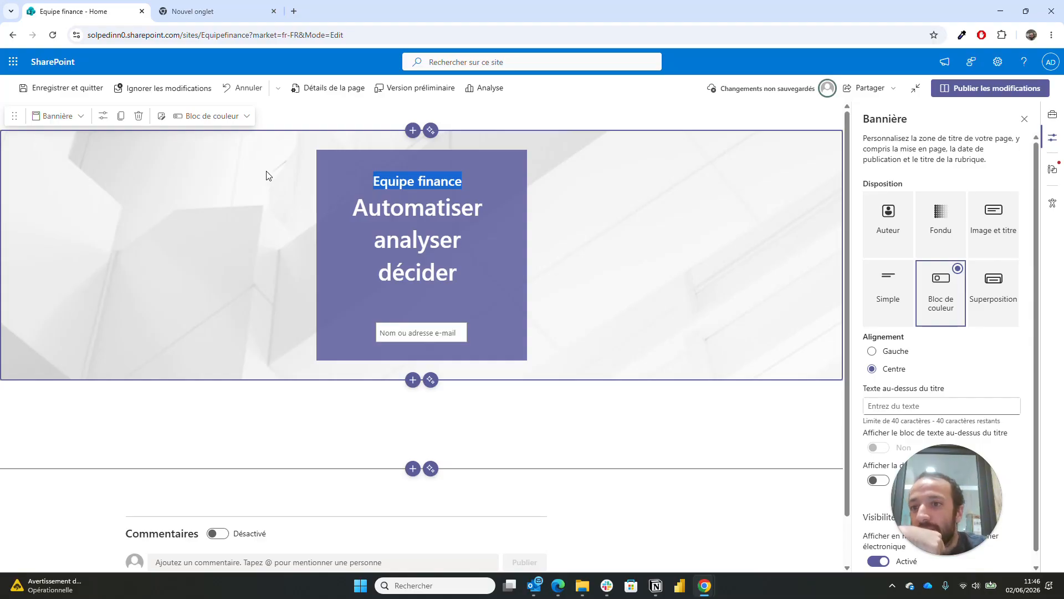
# - Use the chairlift-over-snowy-mountains stock photo from a 'ski' search as the banner background
pyautogui.click(162, 115)
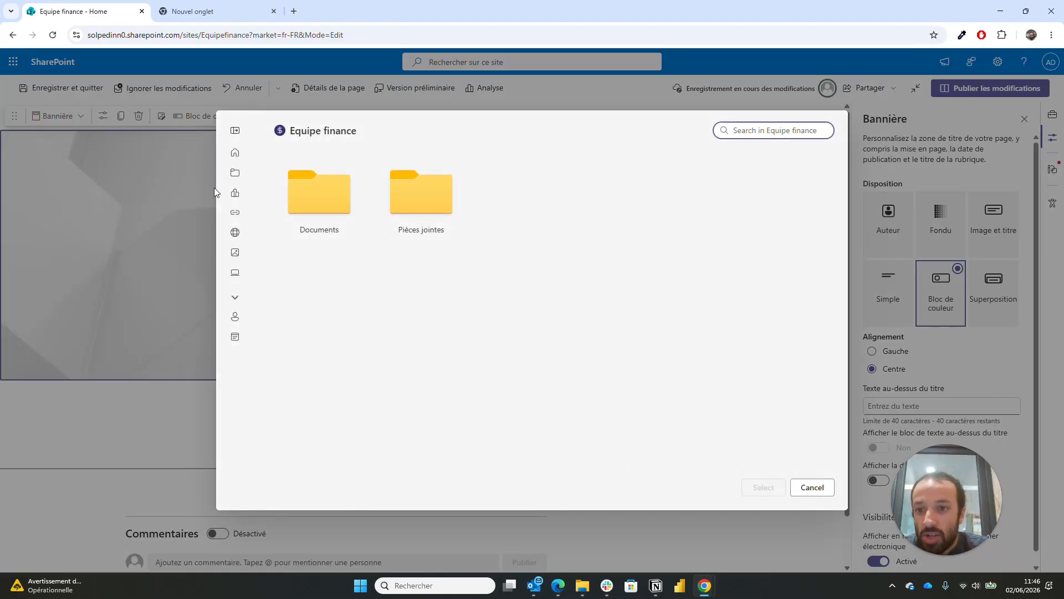
pyautogui.click(235, 253)
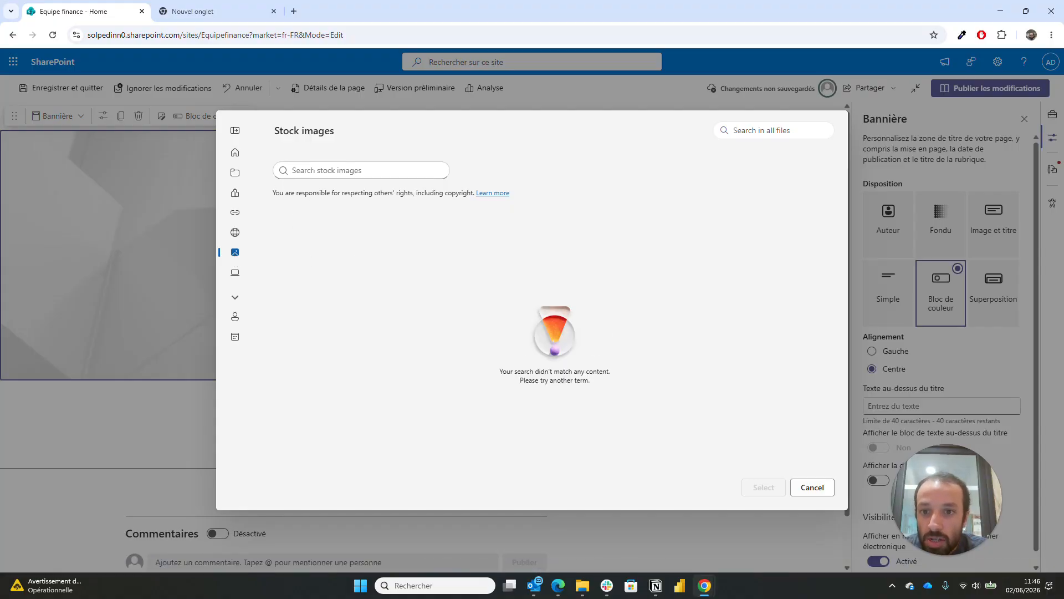
pyautogui.click(312, 170)
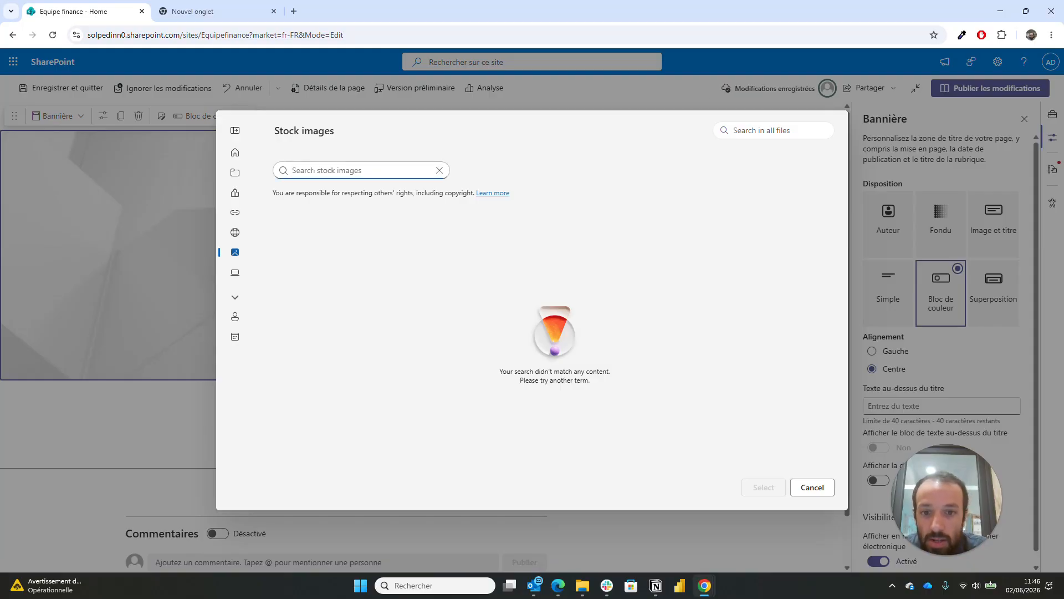
pyautogui.write('ski')
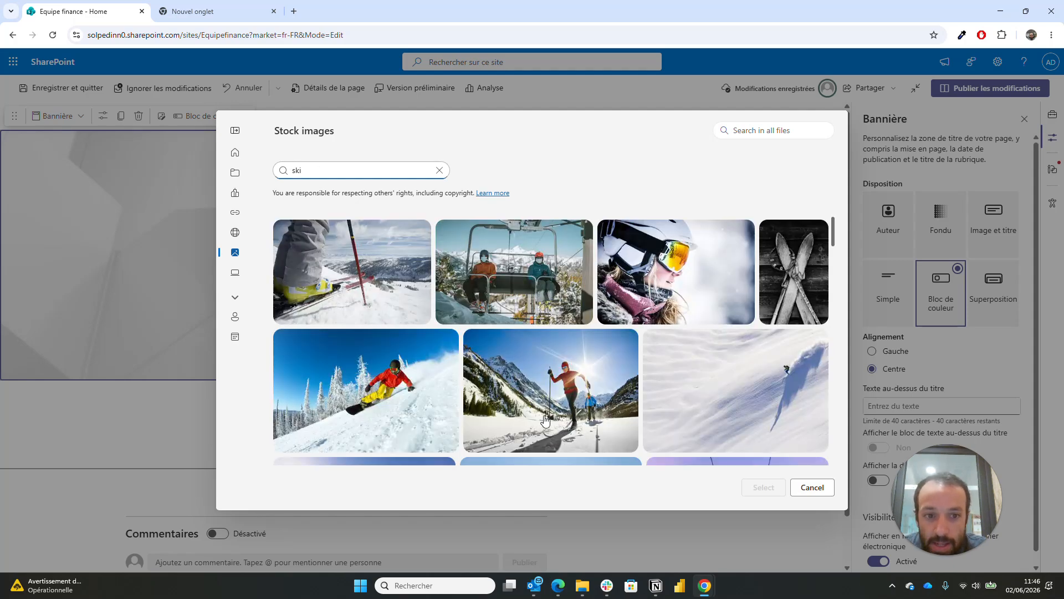
pyautogui.scroll(-3, 546, 420)
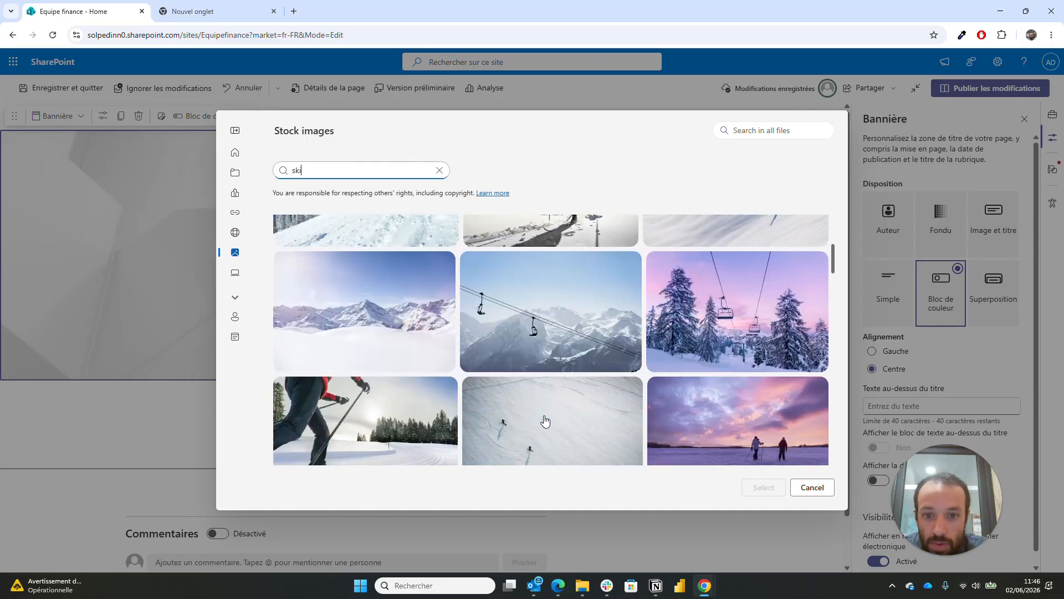
pyautogui.click(548, 328)
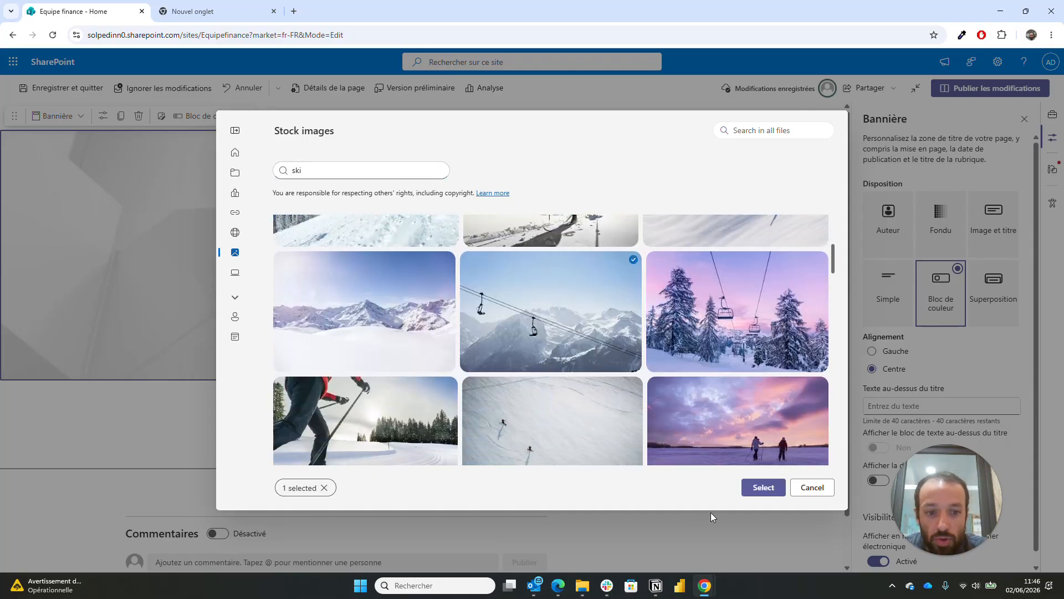
pyautogui.click(751, 490)
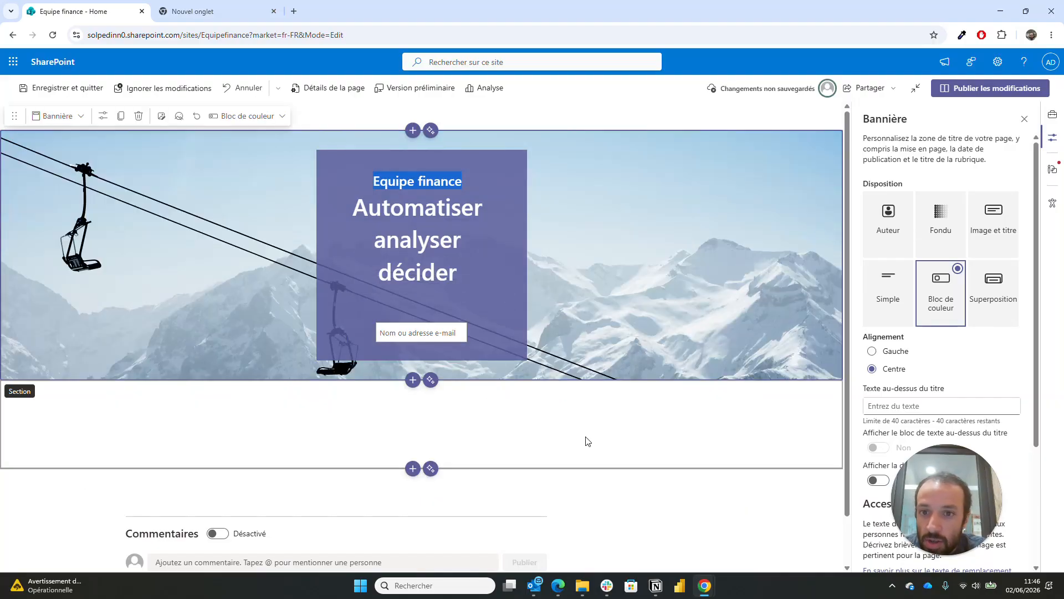
# - Publish the page changes and confirm 'Republier' so the chairlift banner goes live
pyautogui.click(427, 181)
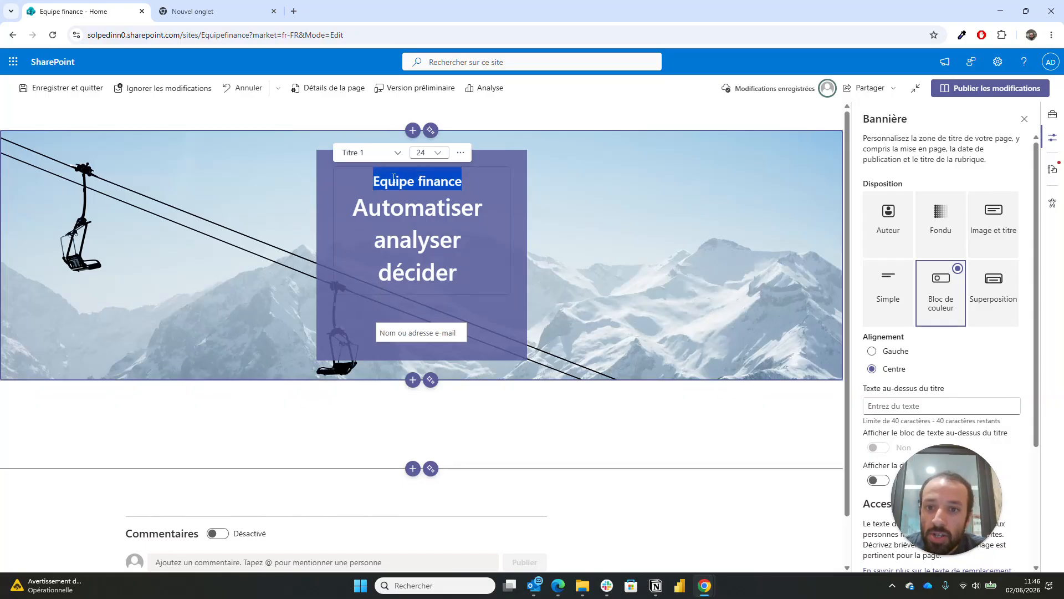
pyautogui.click(796, 432)
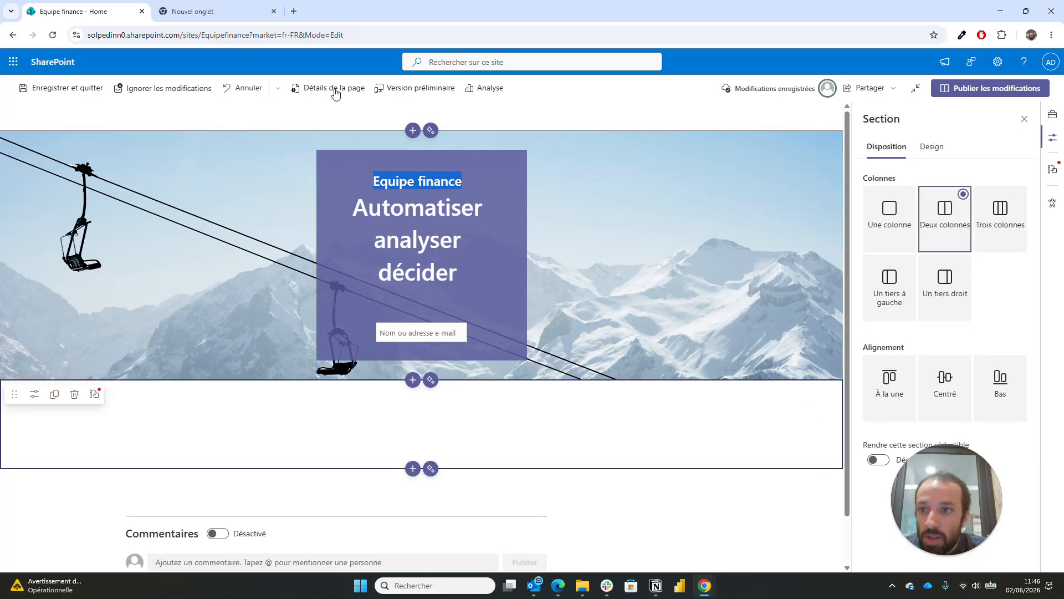
pyautogui.click(1008, 90)
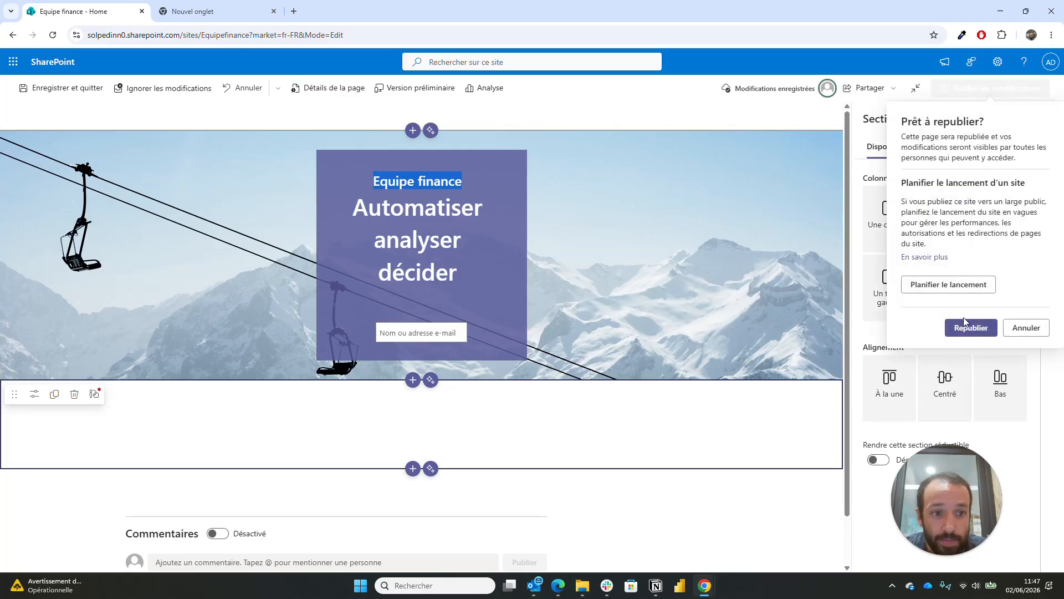
pyautogui.click(961, 330)
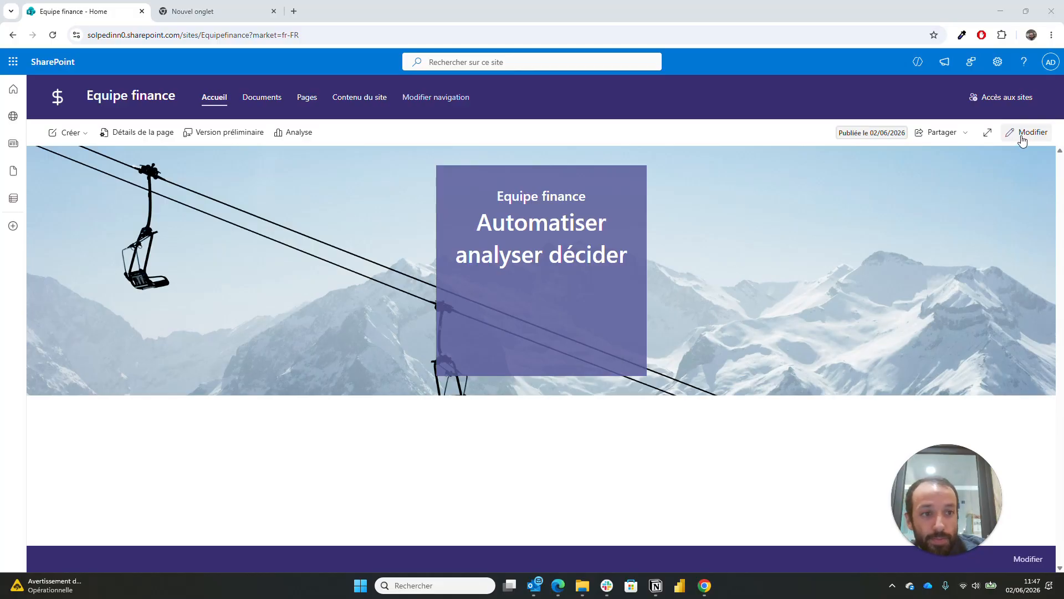
# - Back in edit mode, give the empty section below the banner the 'Trois colonnes' layout
pyautogui.click(1023, 139)
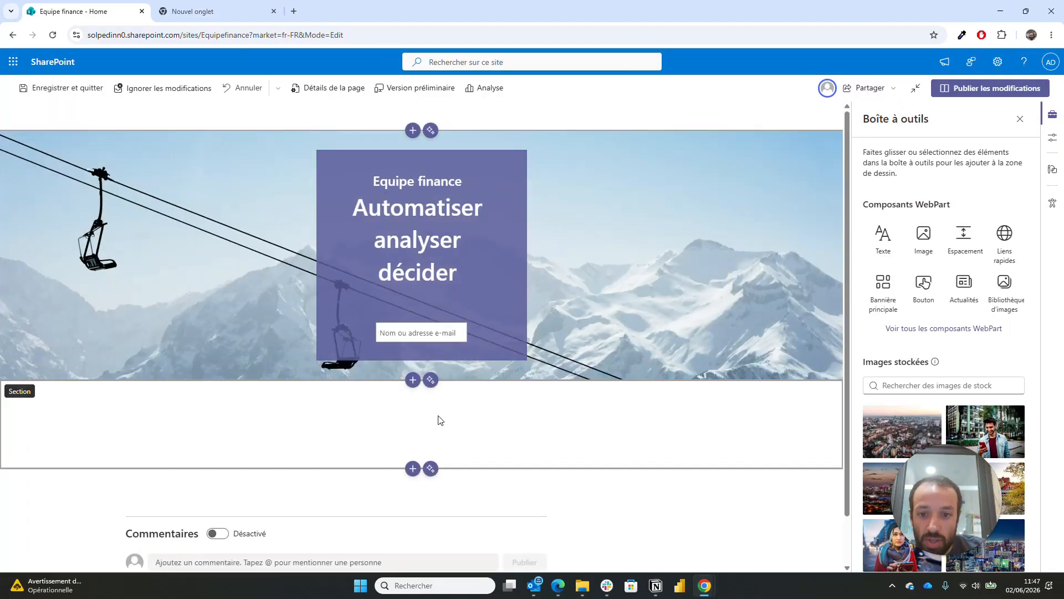
pyautogui.click(449, 431)
pyautogui.scroll(-1, 448, 430)
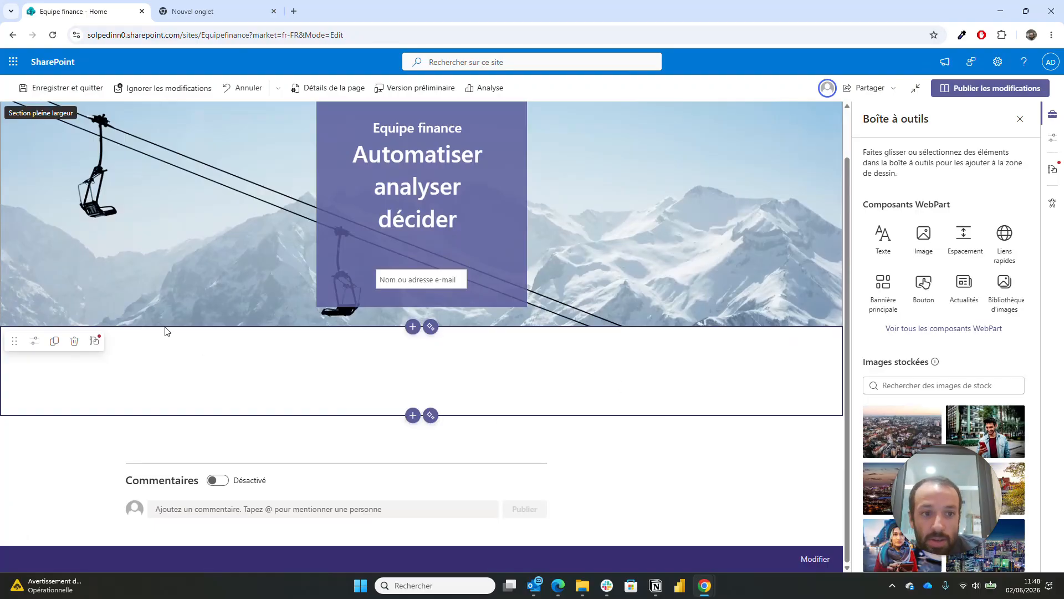
pyautogui.click(35, 341)
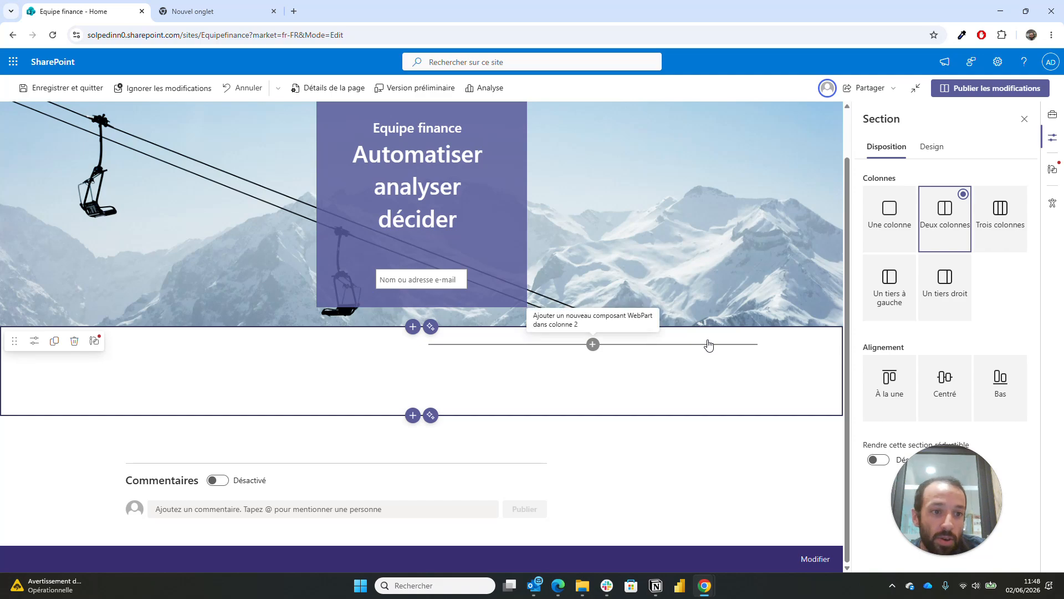
pyautogui.click(1004, 233)
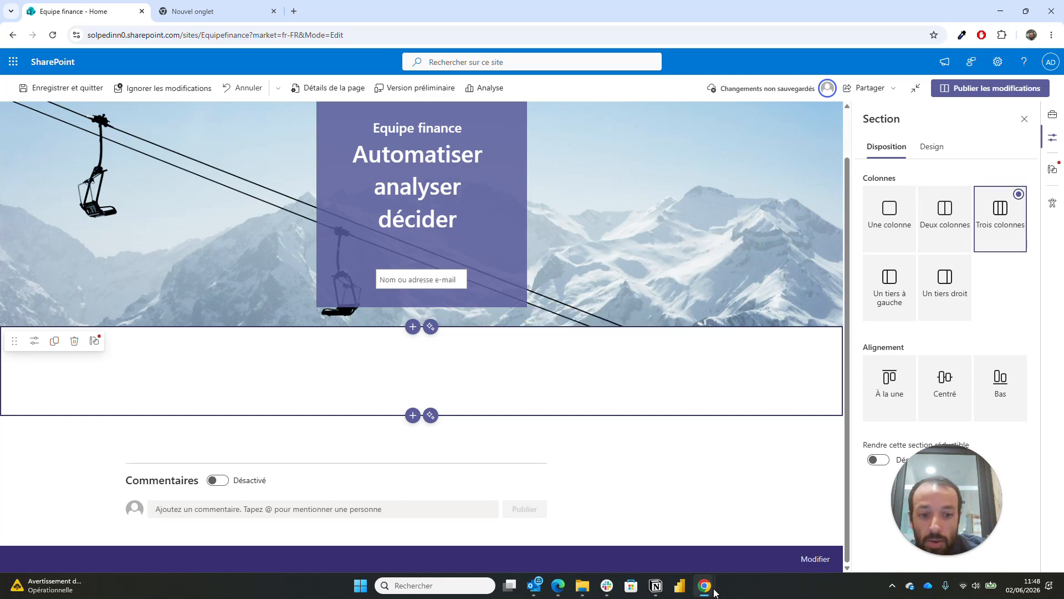
pyautogui.moveTo(715, 591)
pyautogui.moveTo(692, 535)
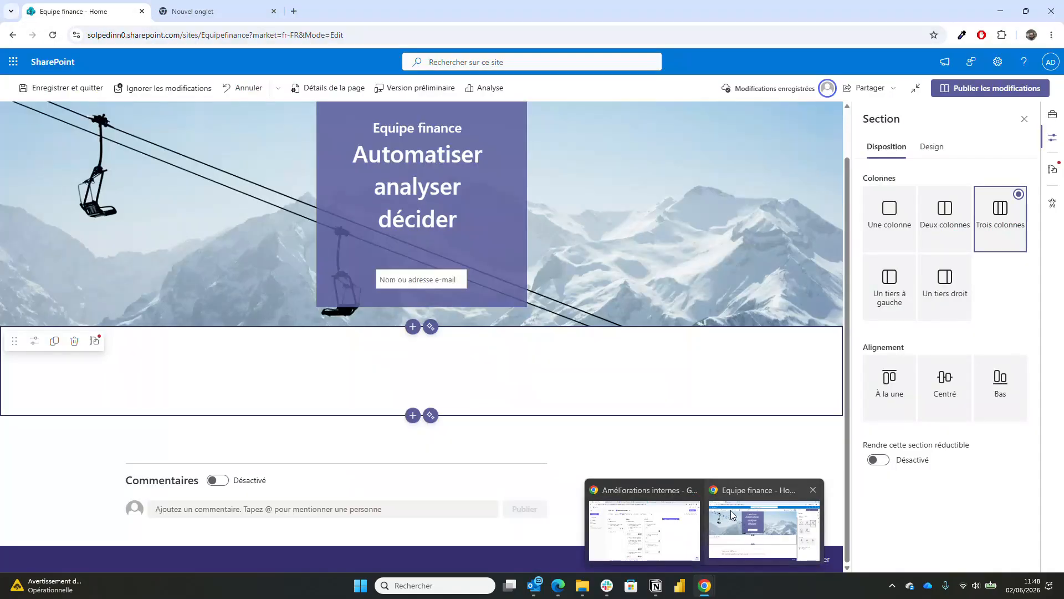
# - In a new tab, view the Documents financiers homepage's three-column section, then return to Equipe finance
pyautogui.click(212, 16)
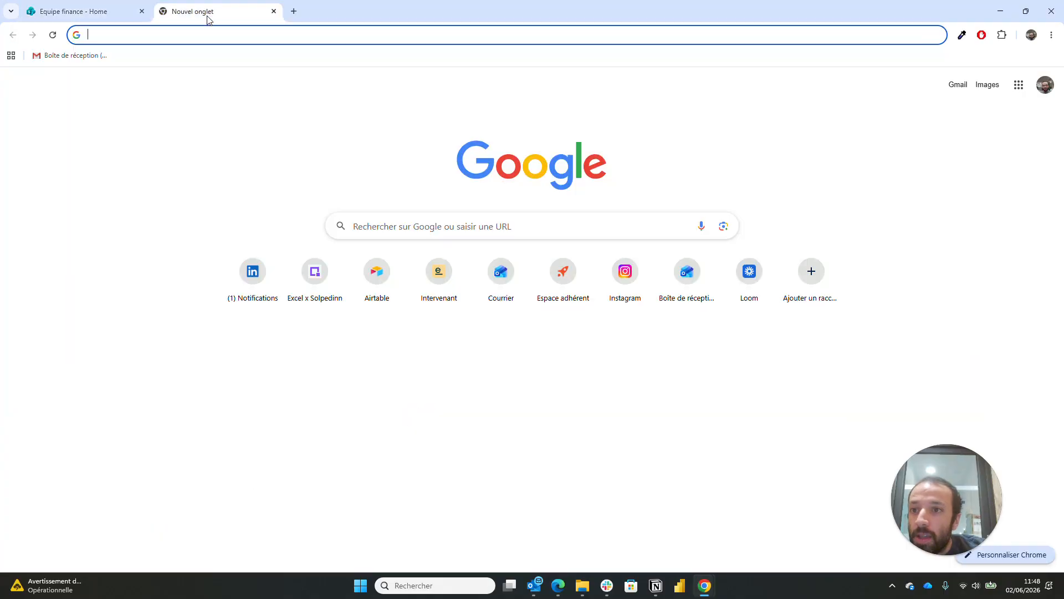
pyautogui.write('sharePoint')
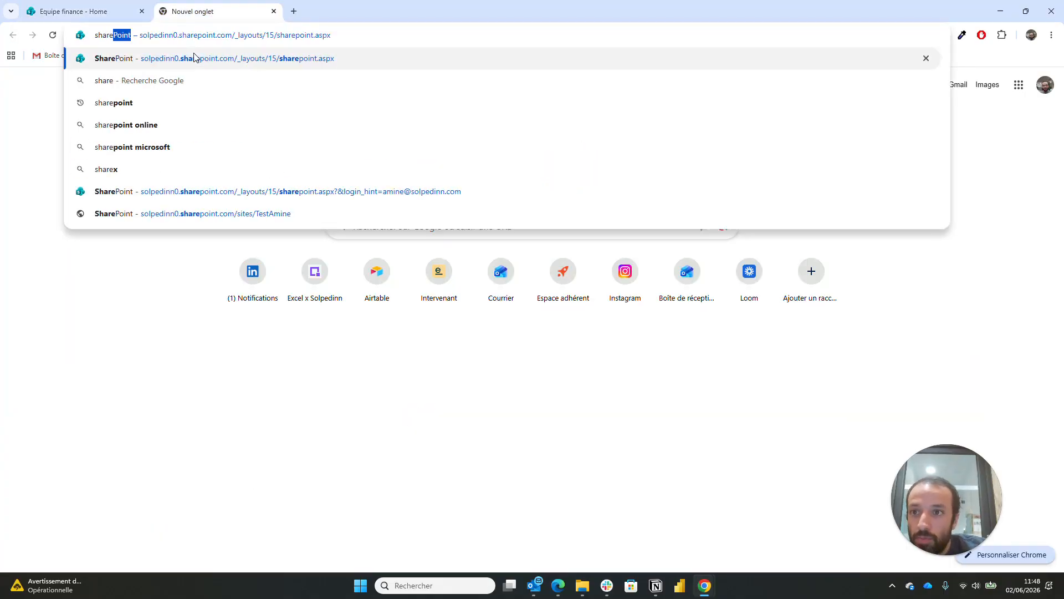
pyautogui.click(193, 60)
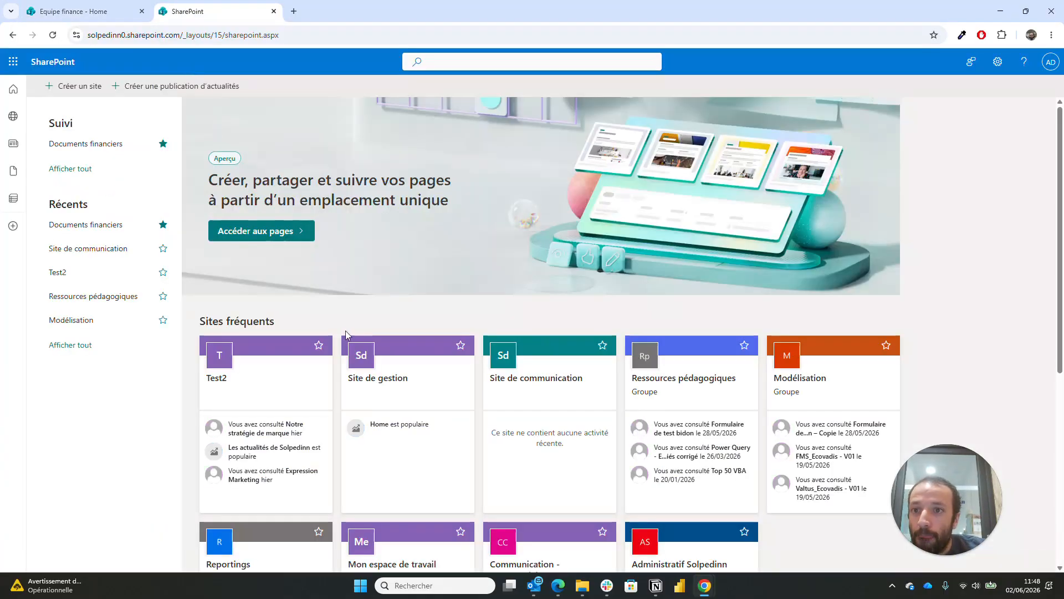
pyautogui.scroll(-4, 587, 493)
pyautogui.scroll(-2, 588, 493)
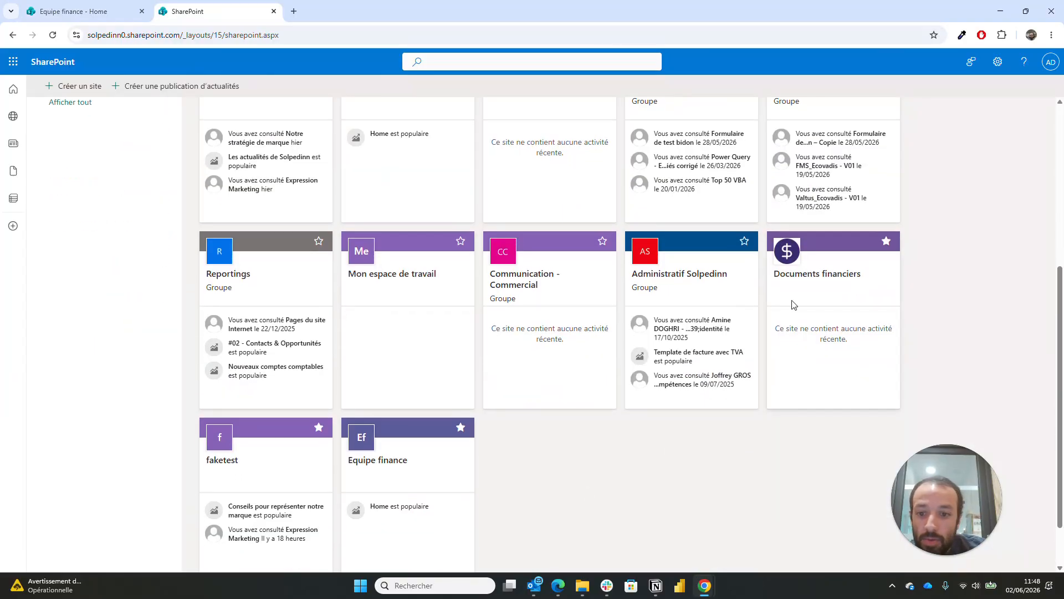
pyautogui.click(811, 275)
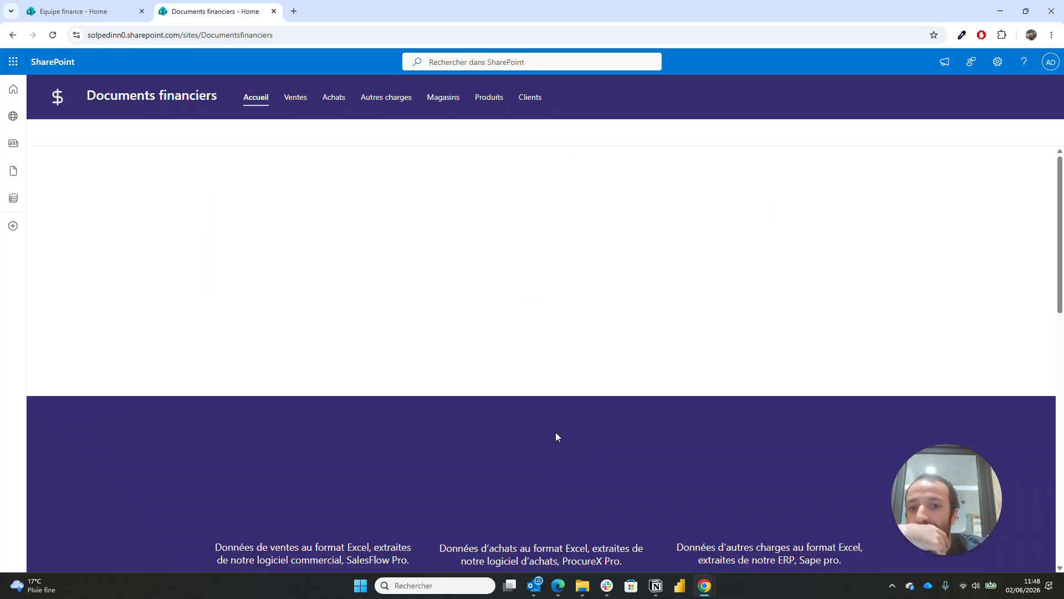
pyautogui.scroll(-5, 557, 437)
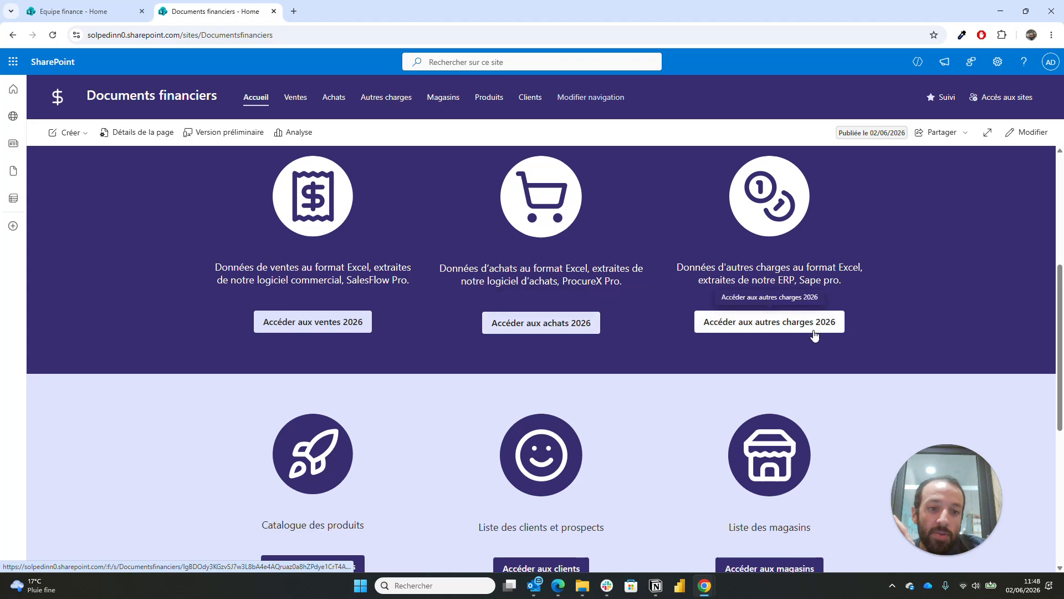
pyautogui.scroll(-1, 813, 332)
pyautogui.scroll(2, 813, 331)
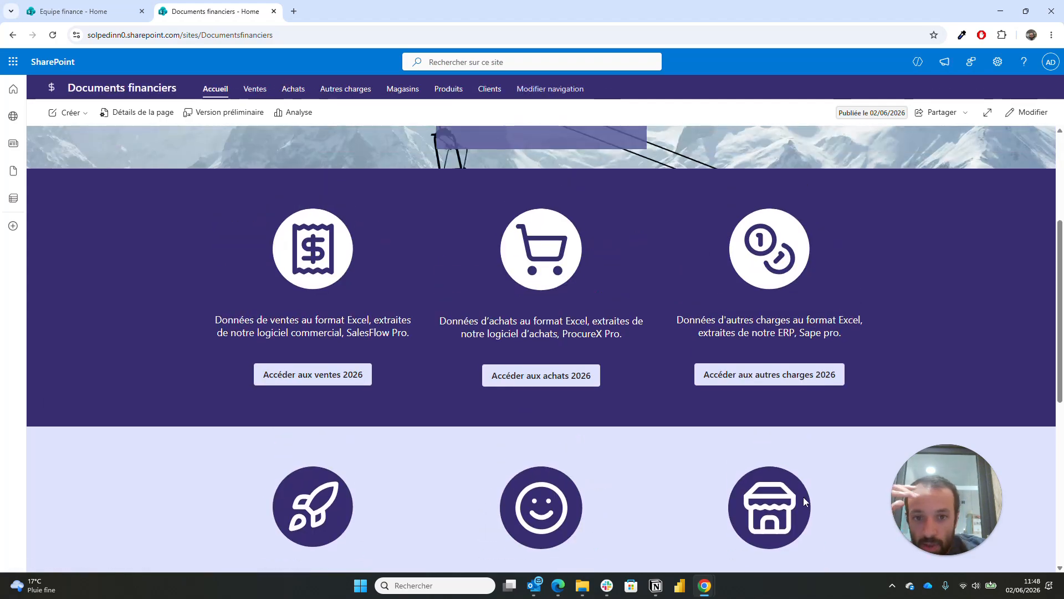
pyautogui.moveTo(715, 591)
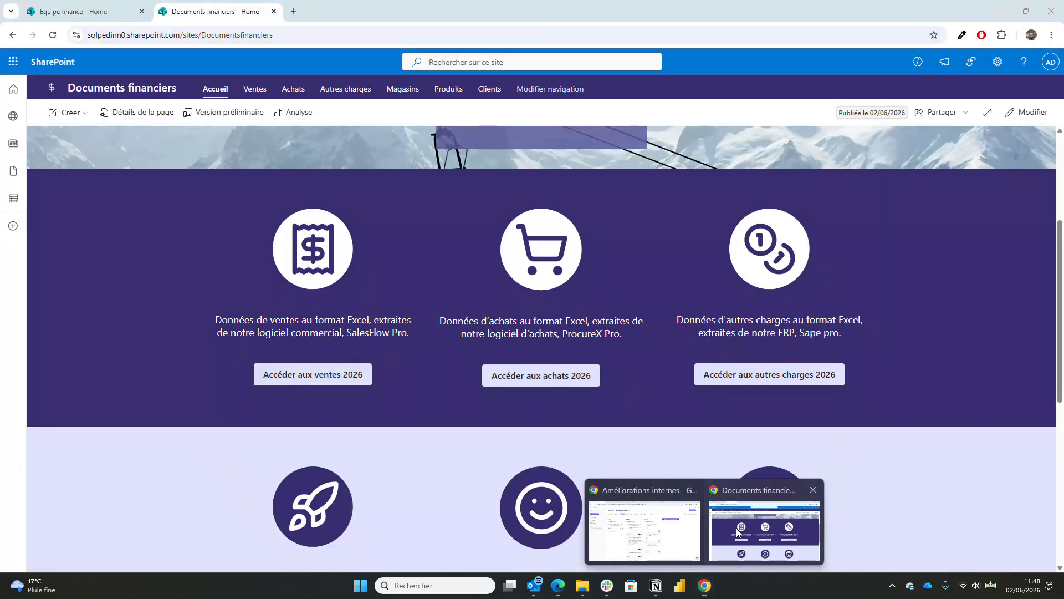
pyautogui.click(736, 528)
pyautogui.click(114, 7)
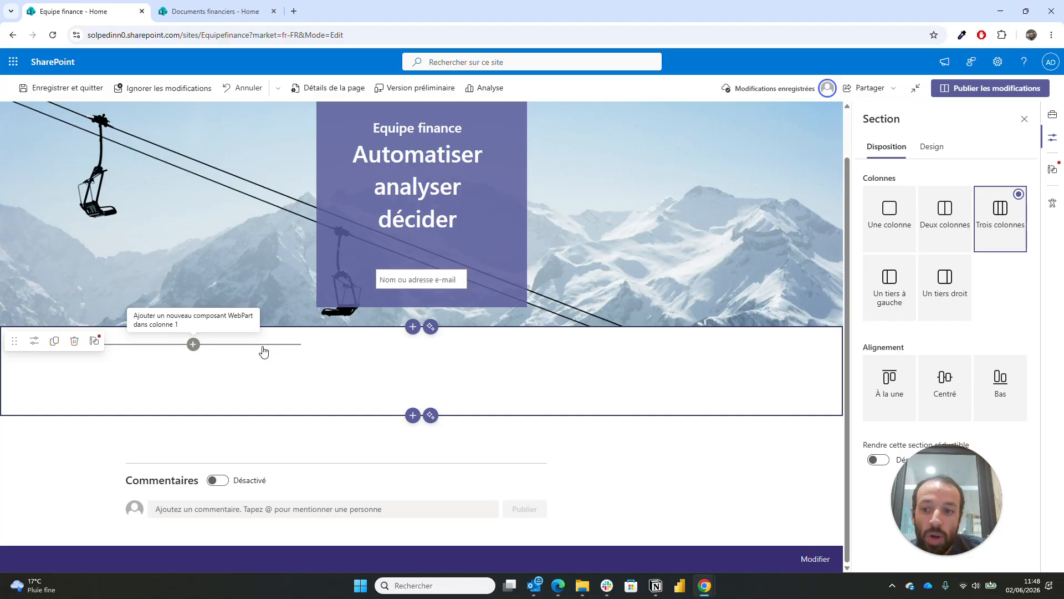
# - Add a small-height spacer at the top of column 1
pyautogui.click(193, 345)
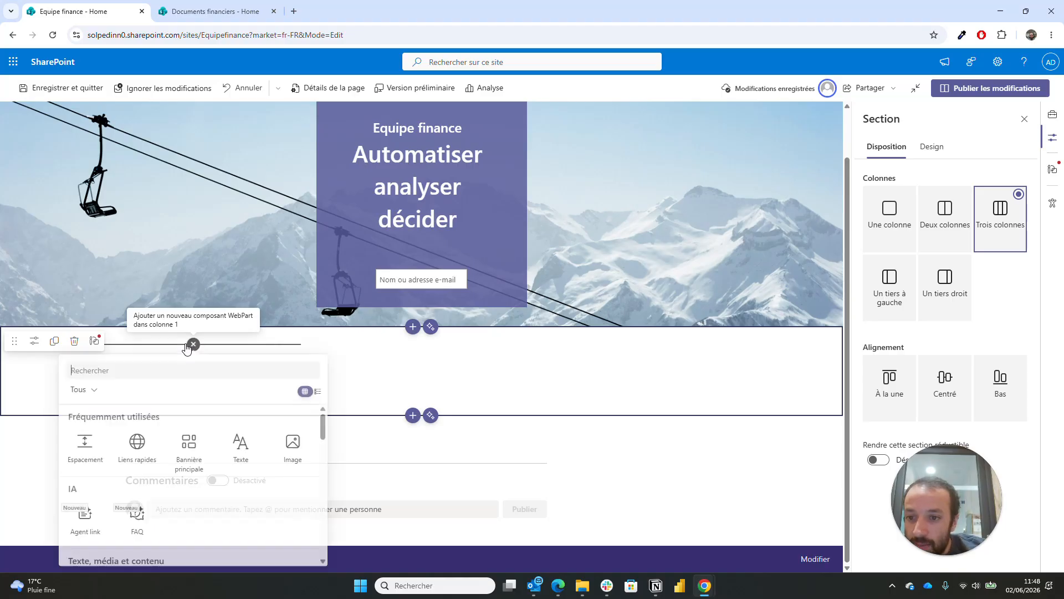
pyautogui.click(95, 452)
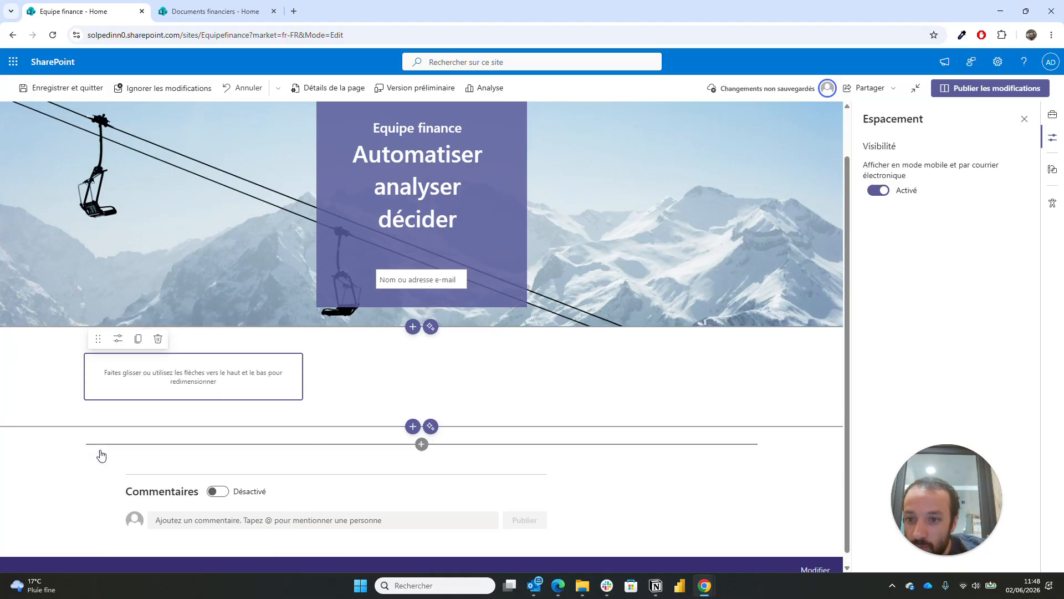
pyautogui.moveTo(192, 393); pyautogui.dragTo(192, 371)
# - Add an image below the spacer using the uploaded receipt-modern (1).svg icon
pyautogui.click(193, 380)
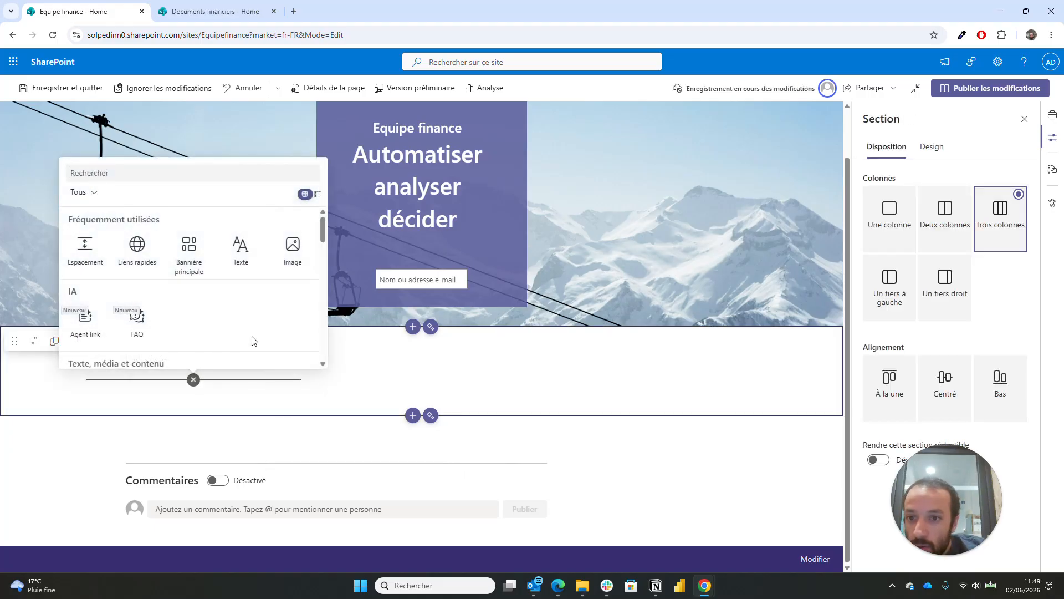
pyautogui.click(292, 247)
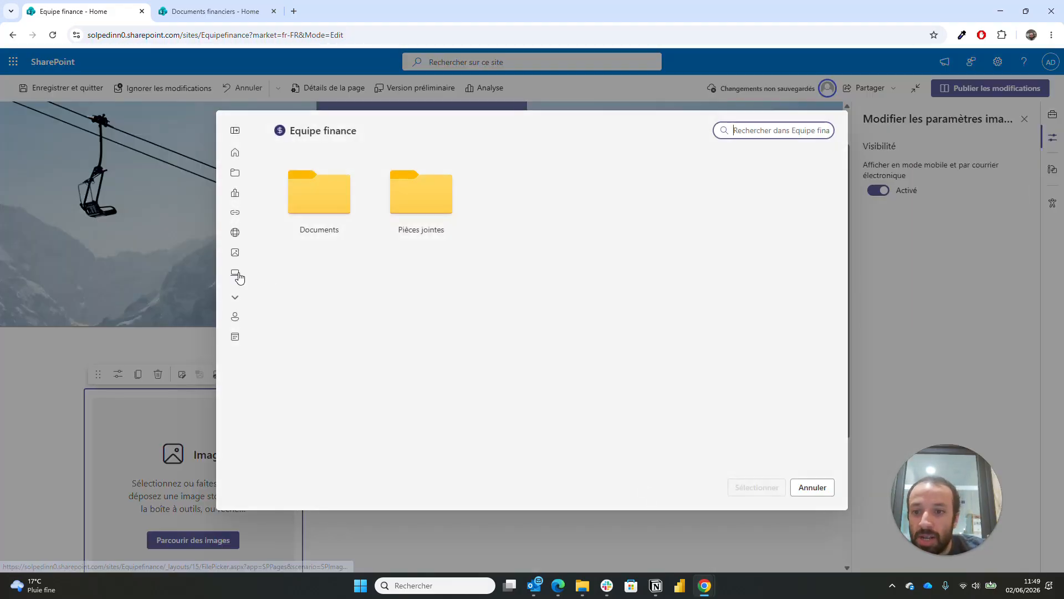
pyautogui.click(239, 277)
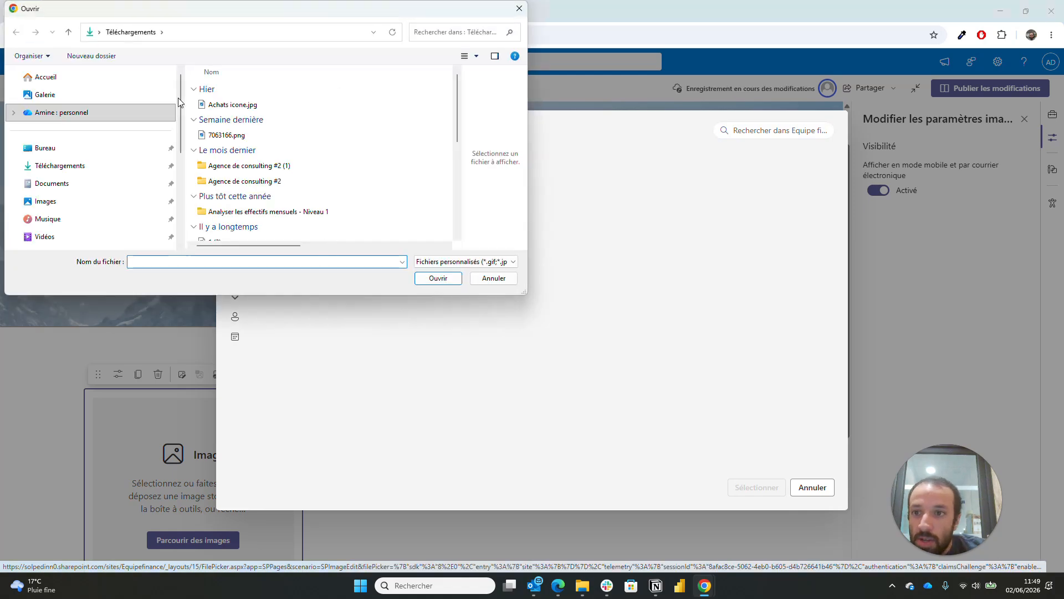
pyautogui.scroll(-1, 271, 165)
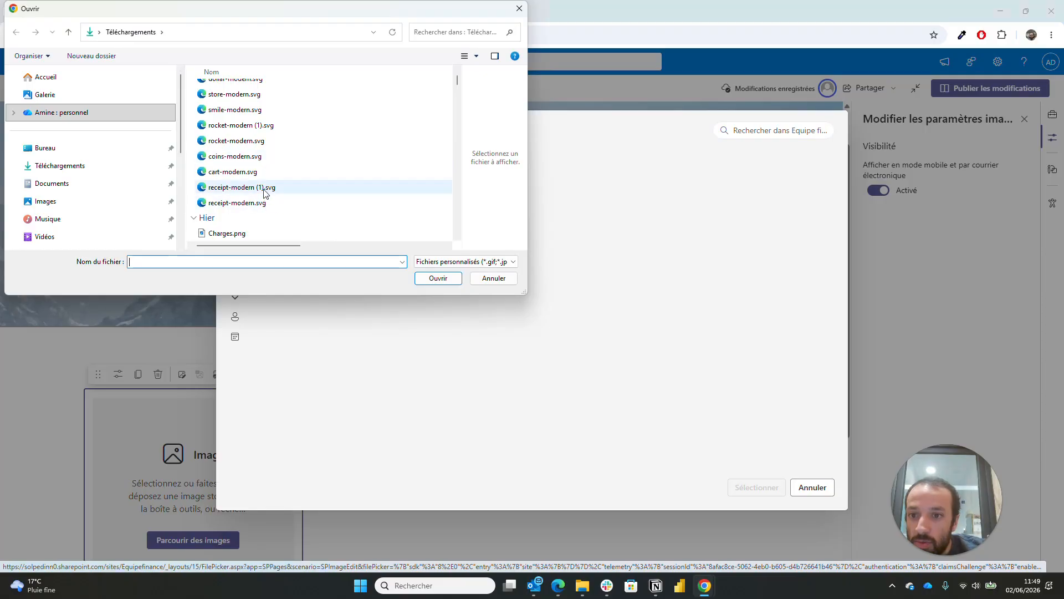
pyautogui.doubleClick(265, 188)
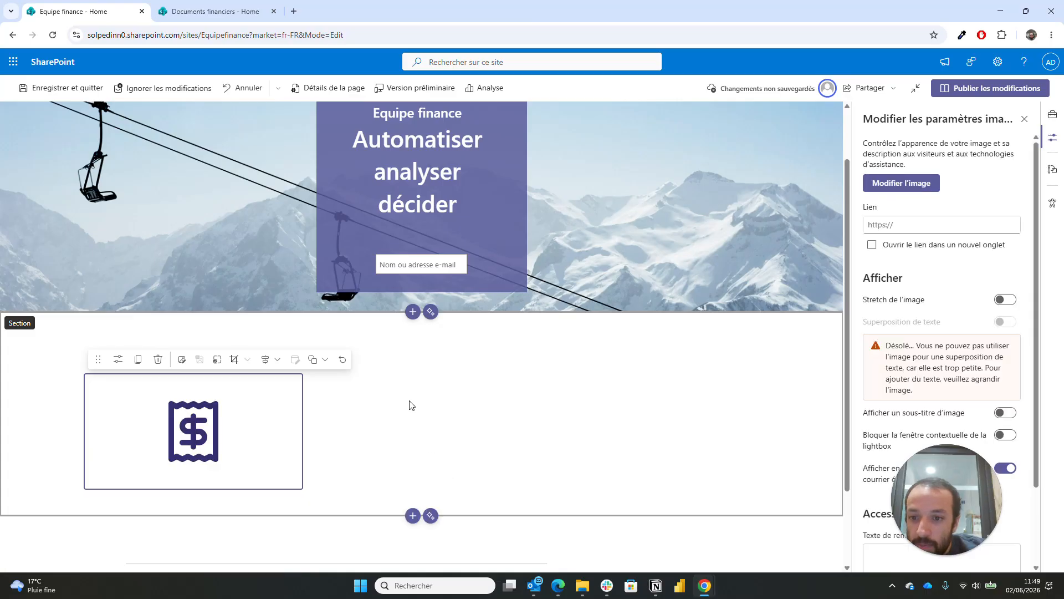
pyautogui.click(510, 332)
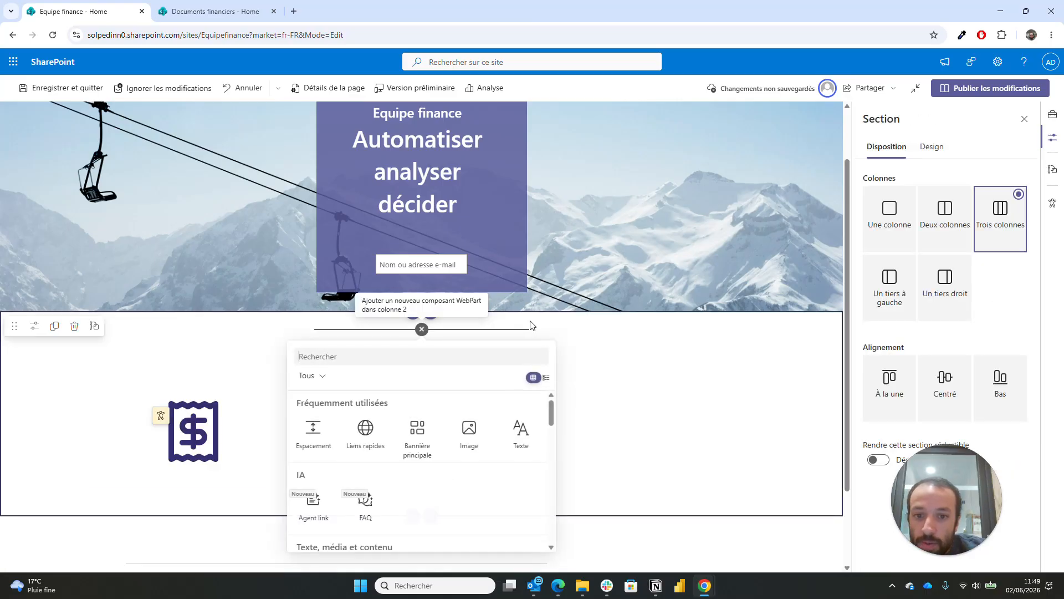
# - Give the three-column section a dark purple theme background
pyautogui.click(531, 318)
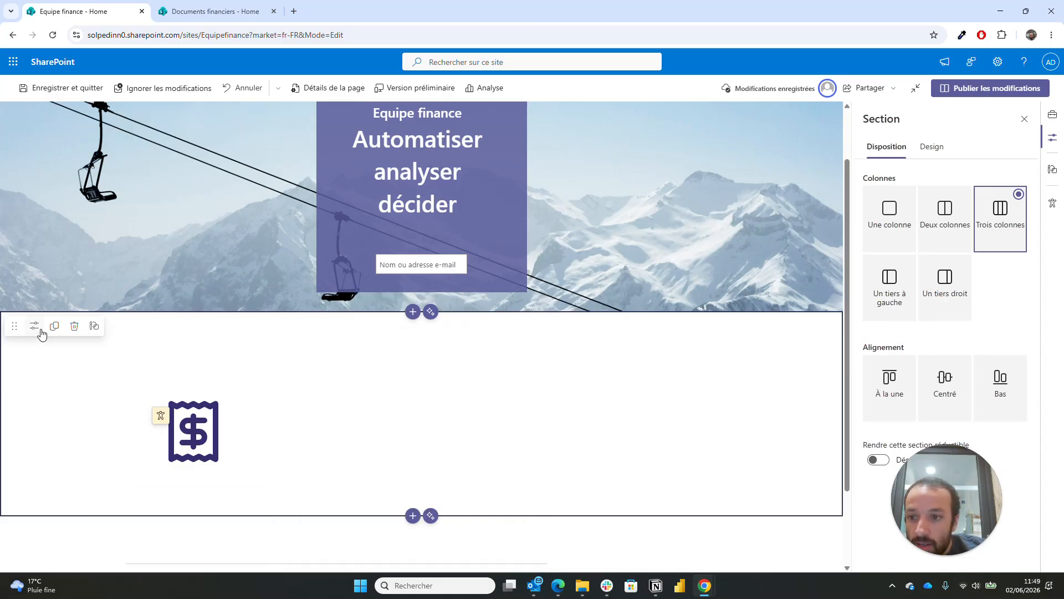
pyautogui.click(933, 147)
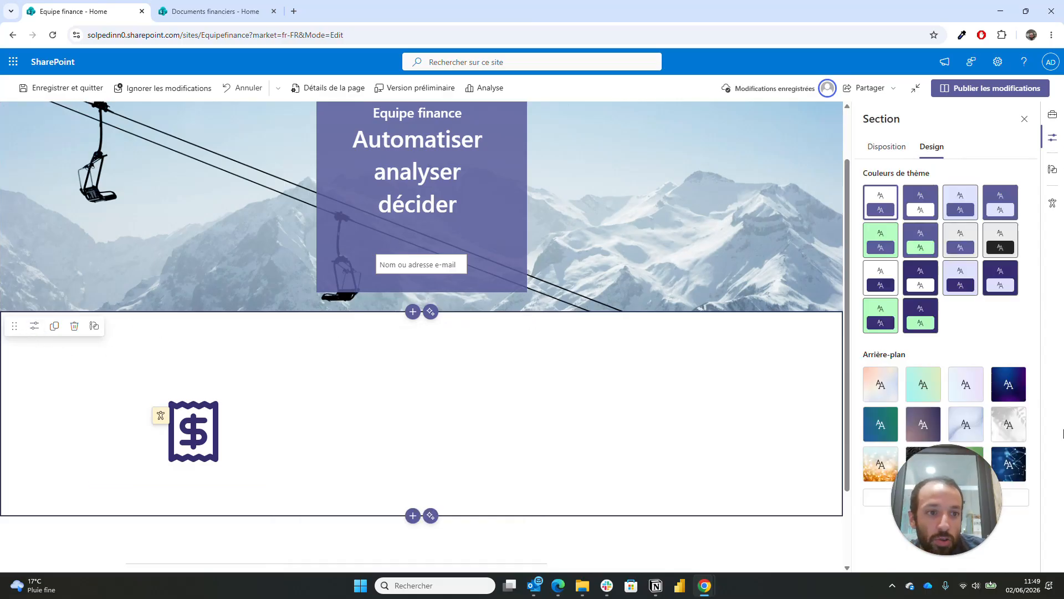
pyautogui.click(1001, 277)
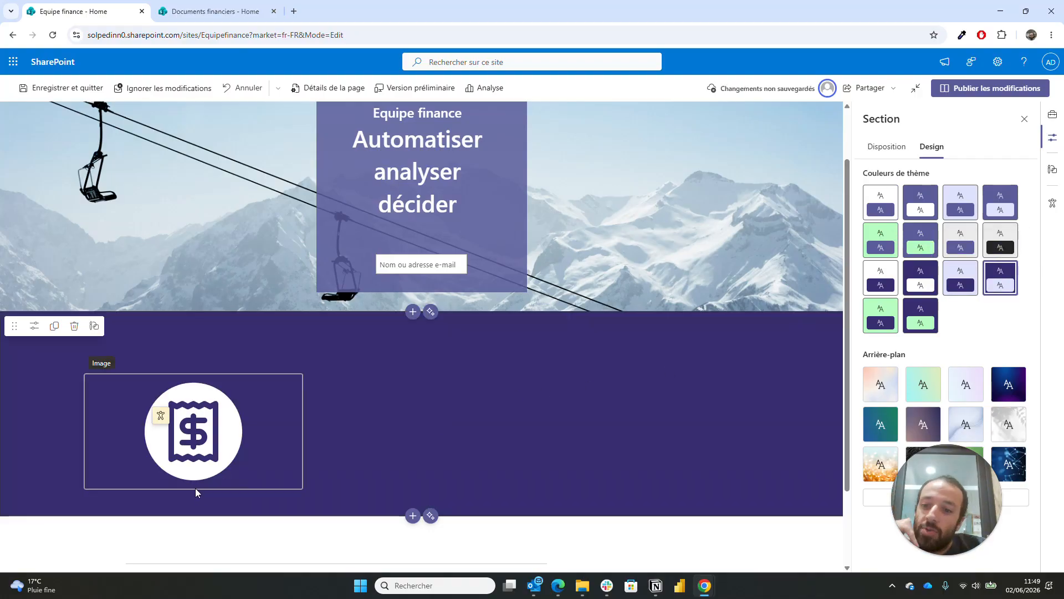
# - Enlarge the receipt icon image in column 1 by dragging its corner
pyautogui.scroll(-2, 494, 438)
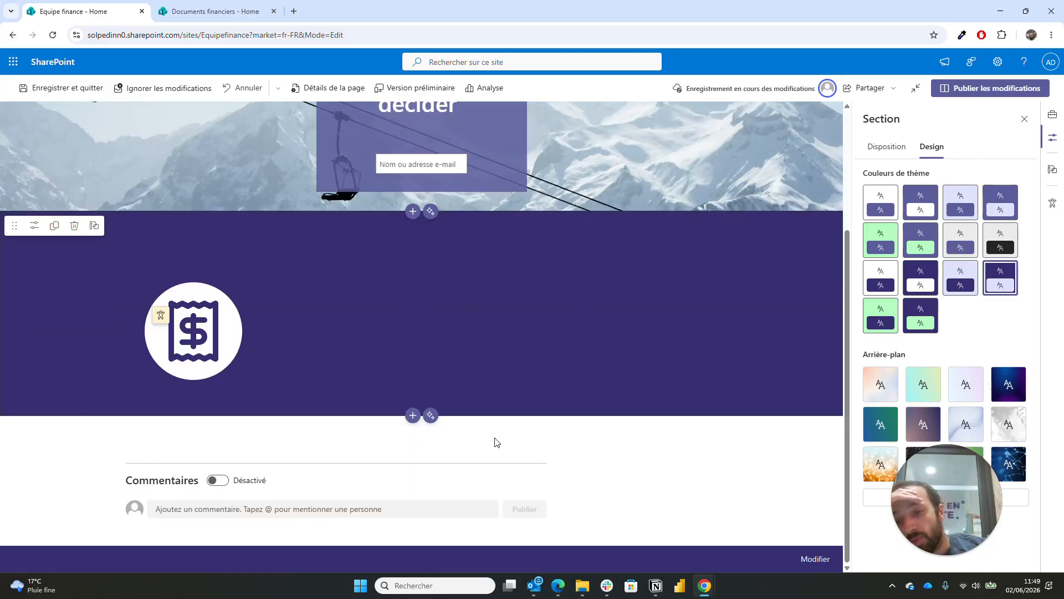
pyautogui.click(237, 357)
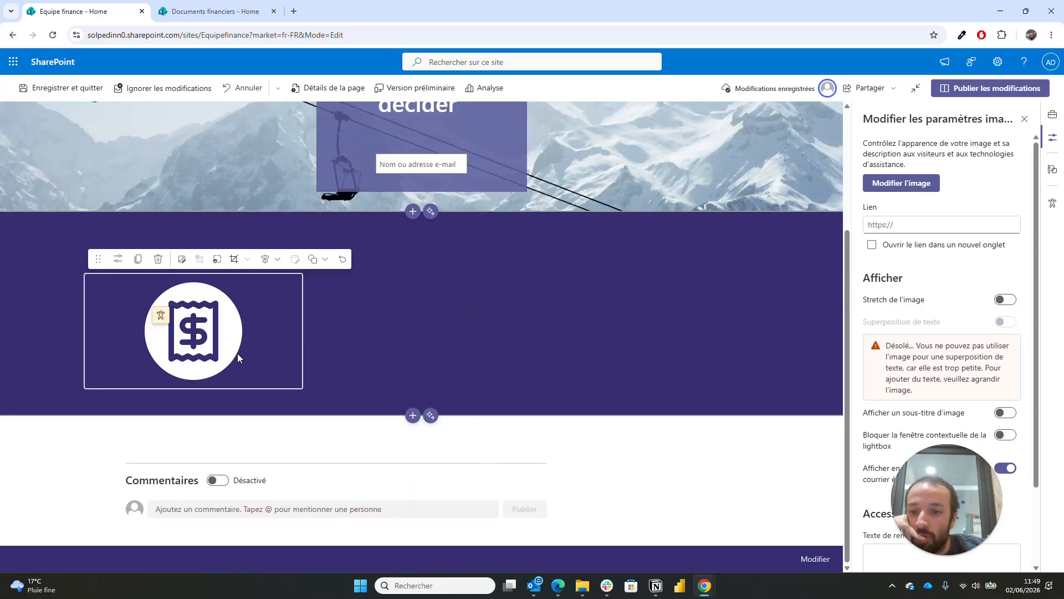
pyautogui.moveTo(241, 380); pyautogui.dragTo(218, 383)
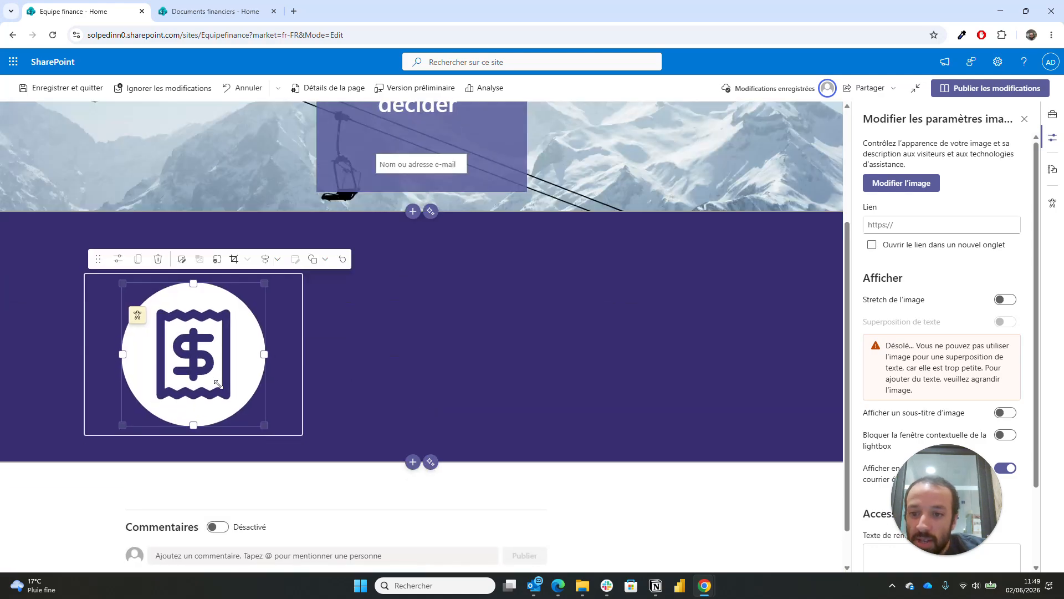
# - Undo the image change and re-upload receipt-modern (1).svg into column 1's image web part
pyautogui.click(449, 407)
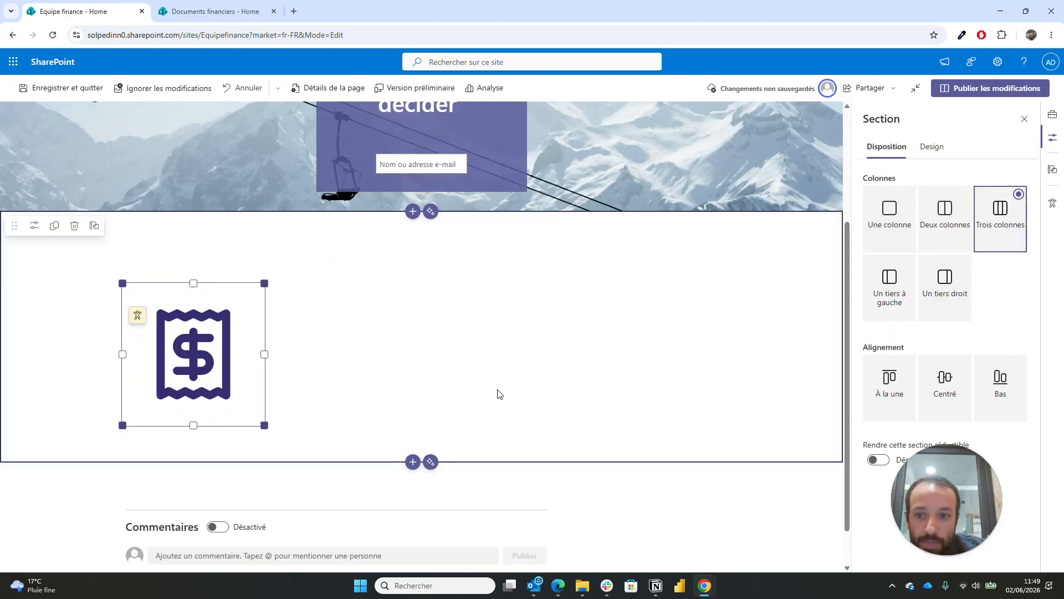
pyautogui.hotkey('ctrl', 'z')
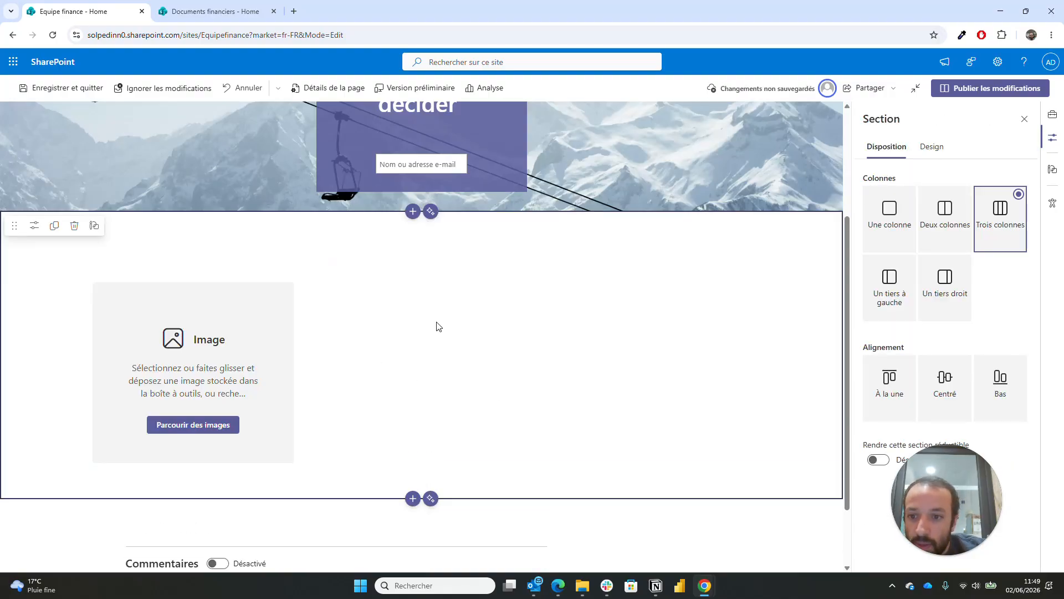
pyautogui.click(211, 430)
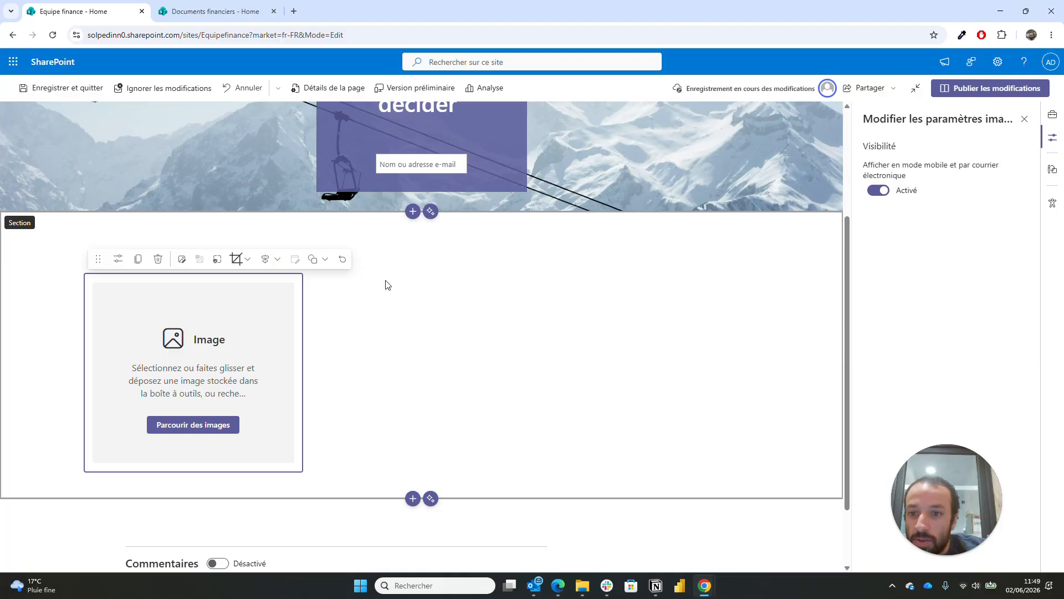
pyautogui.click(191, 426)
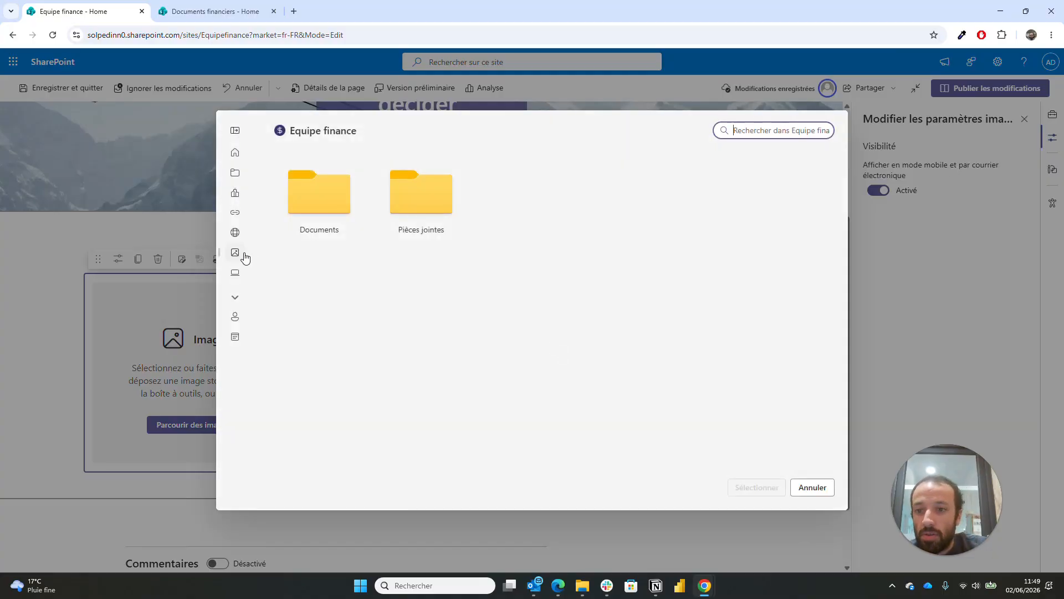
pyautogui.click(235, 252)
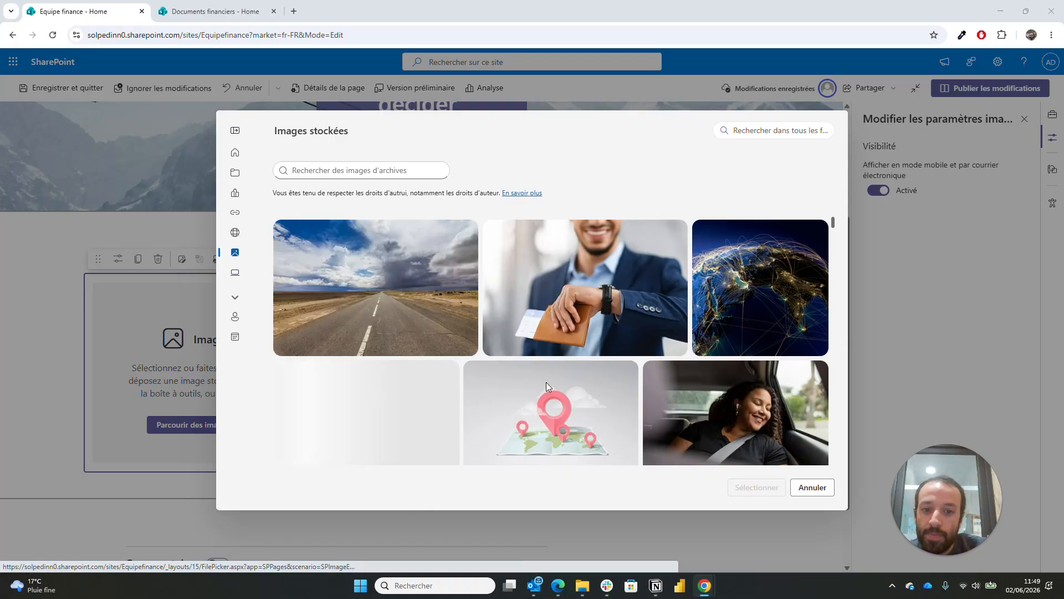
pyautogui.click(235, 272)
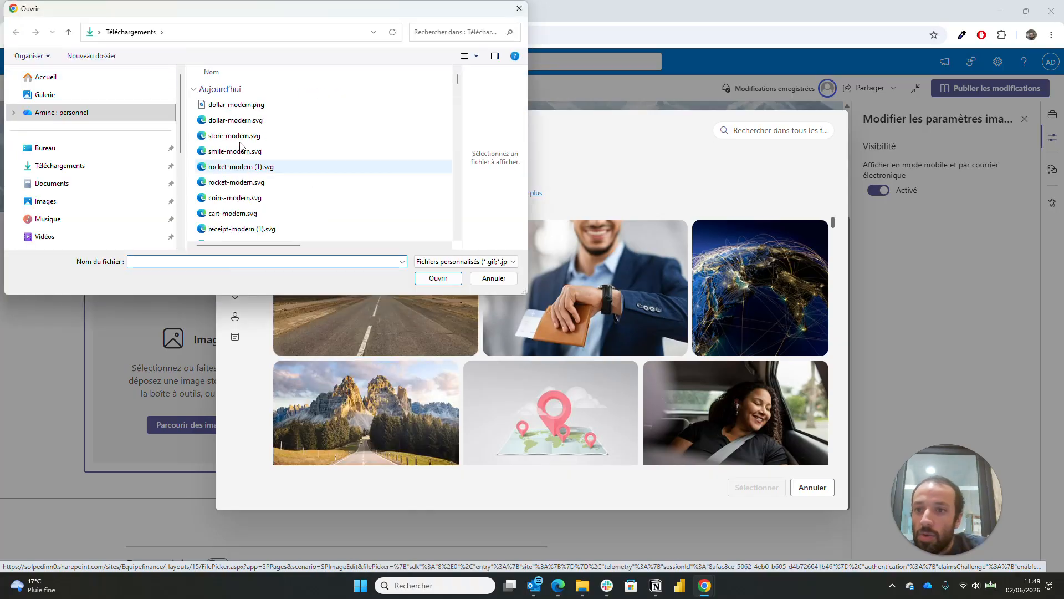
pyautogui.scroll(-1, 236, 170)
pyautogui.scroll(2, 237, 171)
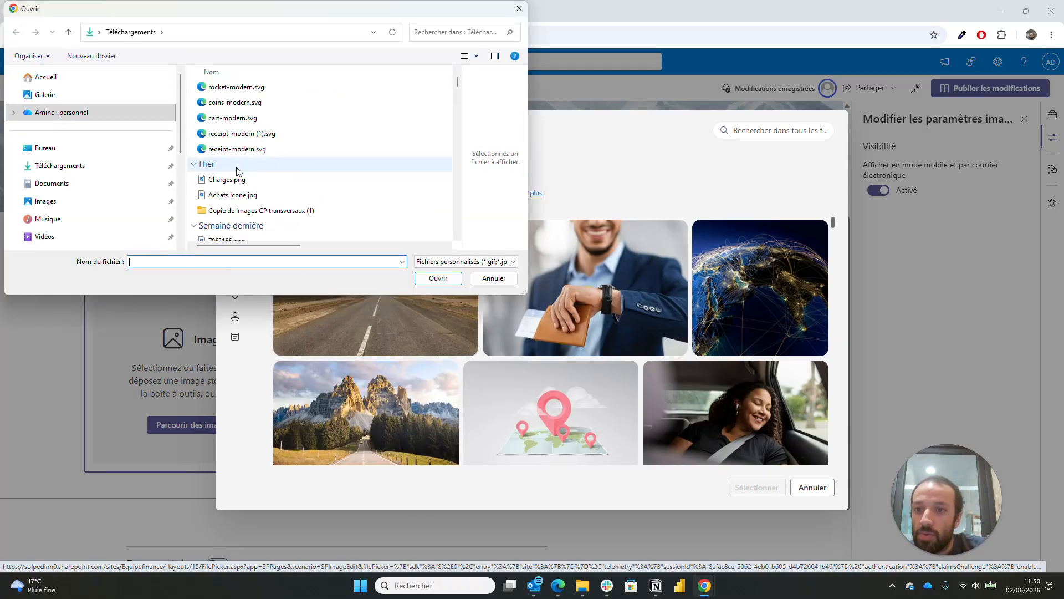
pyautogui.doubleClick(243, 134)
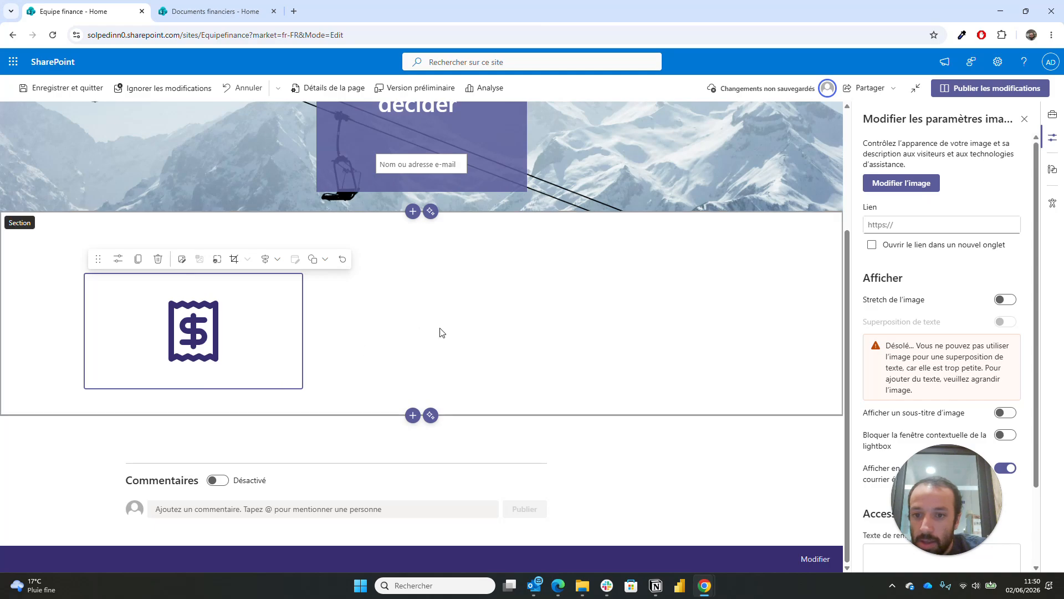
# - Apply the dark purple theme colour to the section
pyautogui.click(658, 280)
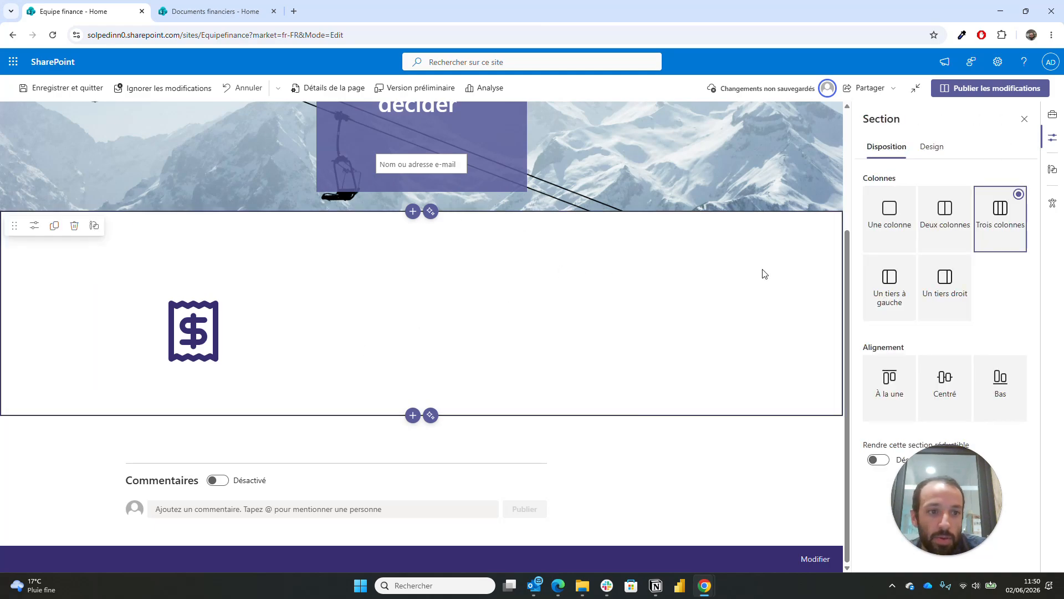
pyautogui.click(931, 148)
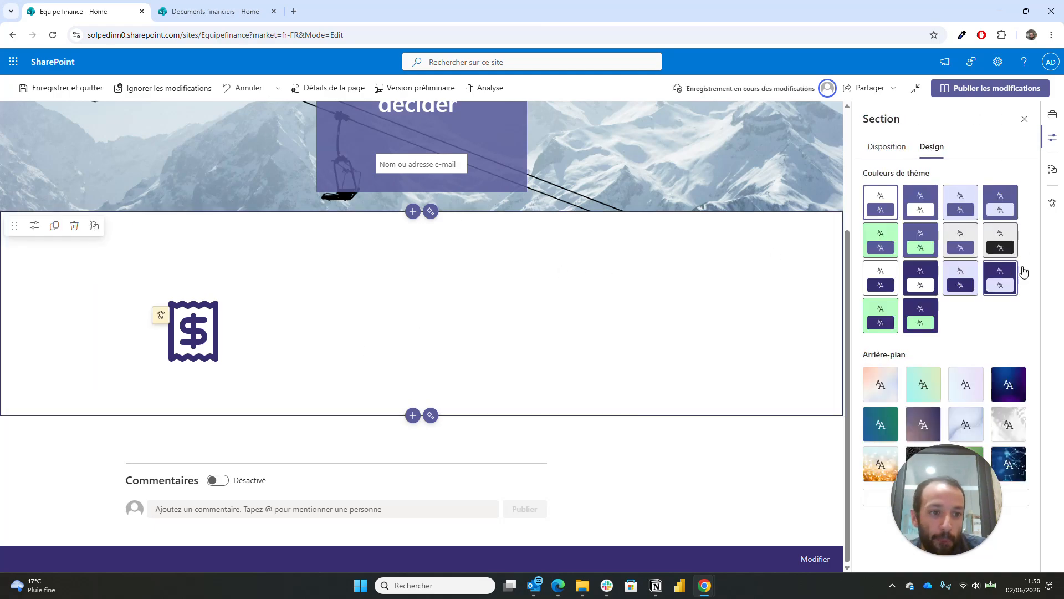
pyautogui.click(1000, 277)
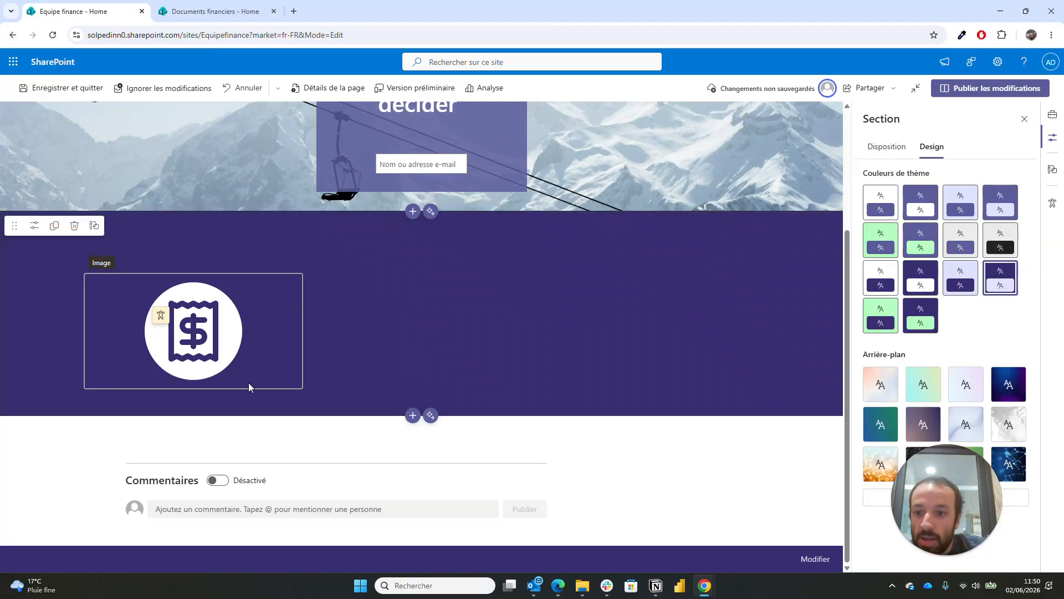
pyautogui.click(194, 398)
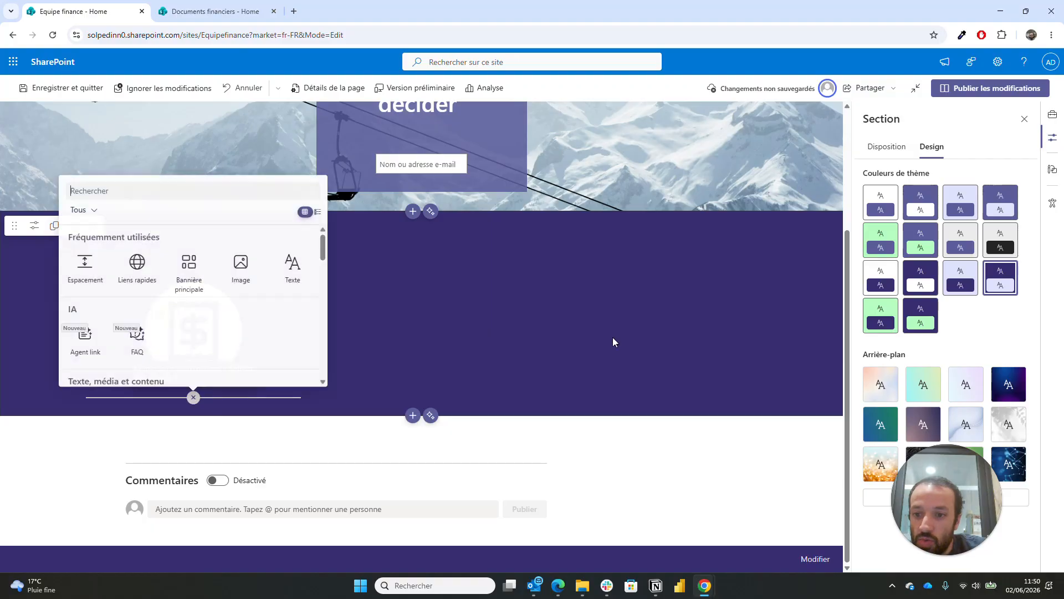
# - Add a Texte block under the sales image and copy the sales paragraph from Documents financiers
pyautogui.click(293, 268)
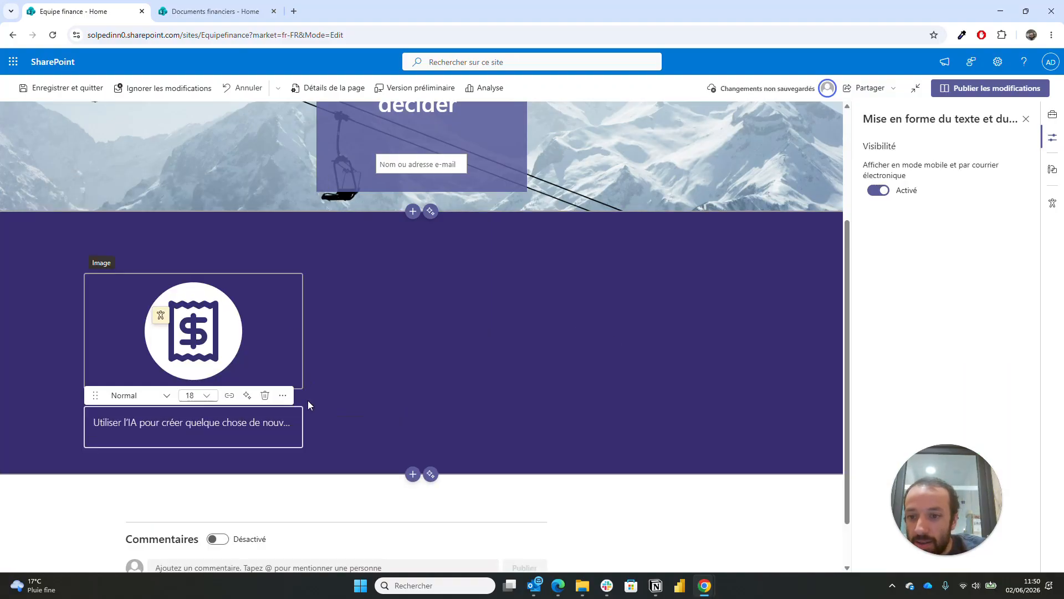
pyautogui.click(189, 8)
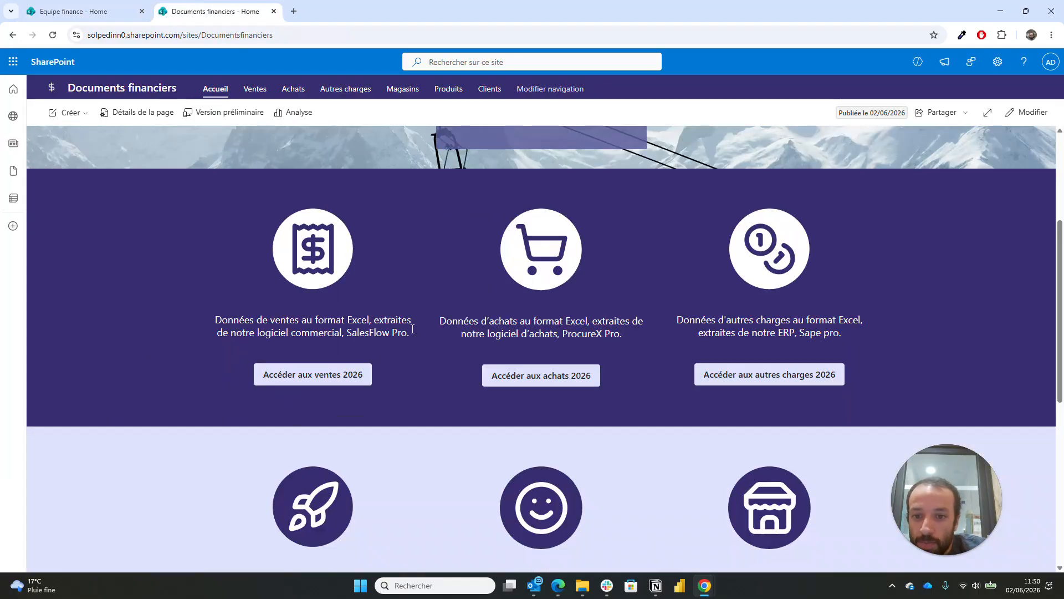
pyautogui.moveTo(256, 320); pyautogui.dragTo(207, 321)
pyautogui.hotkey('ctrl', 'c')
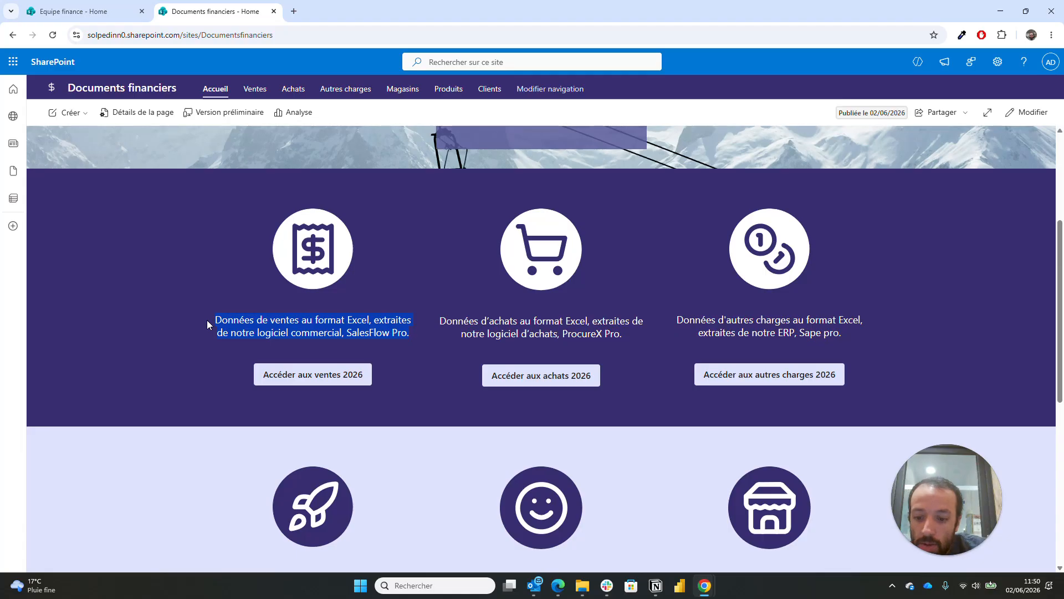
pyautogui.moveTo(704, 586)
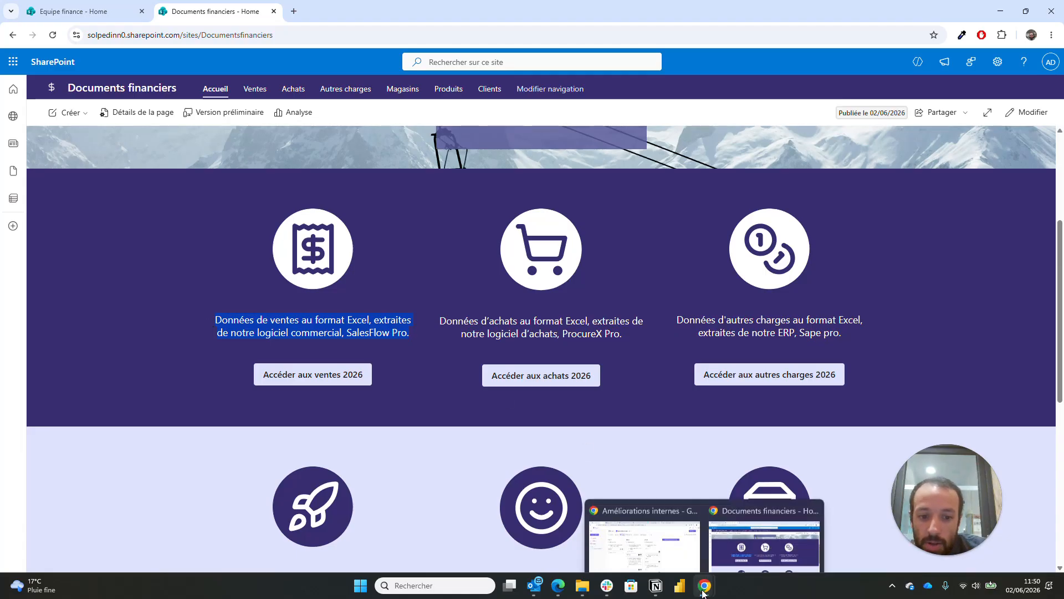
pyautogui.click(77, 12)
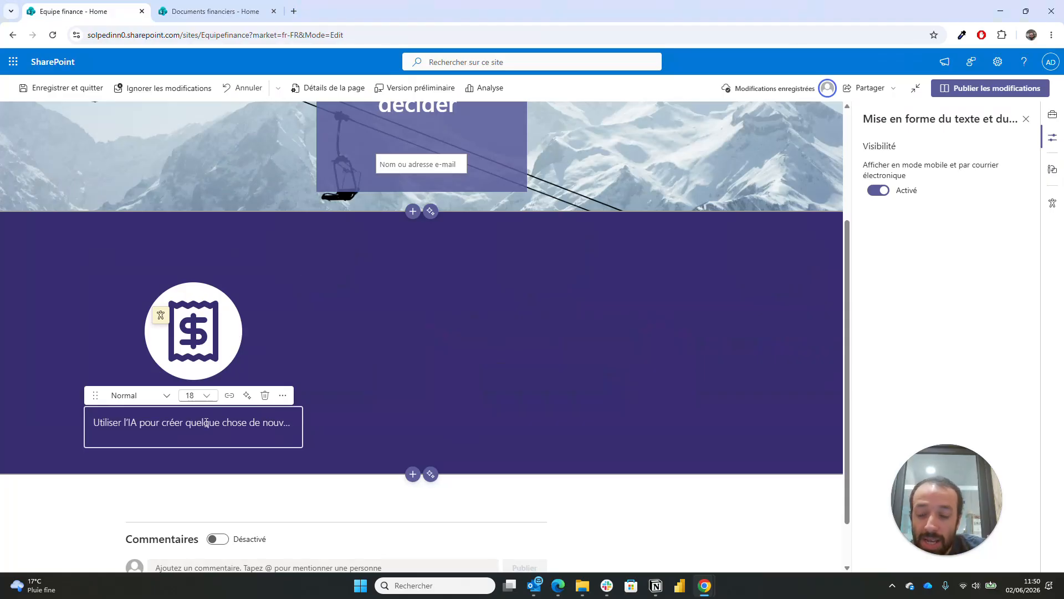
# - Paste the sales description under the receipt icon and set the whole paragraph to size 18
pyautogui.hotkey('ctrl', 'v')
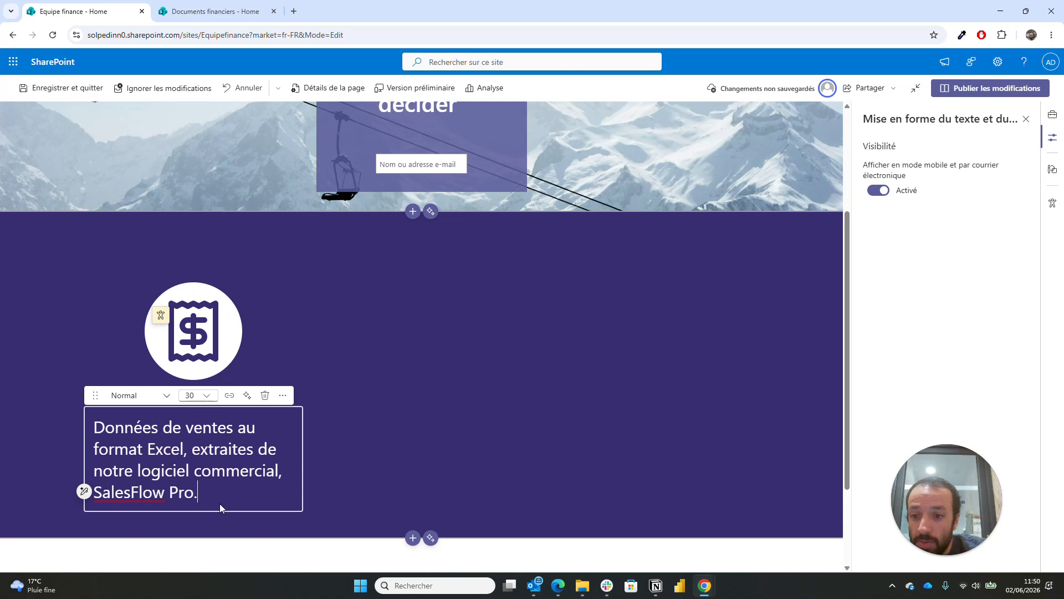
pyautogui.click(210, 397)
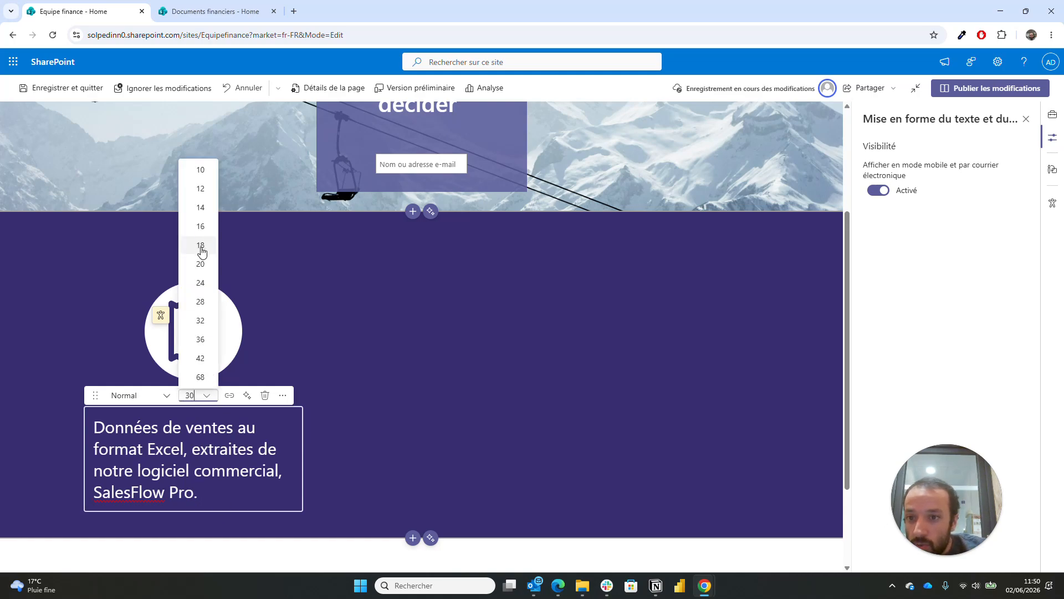
pyautogui.click(200, 264)
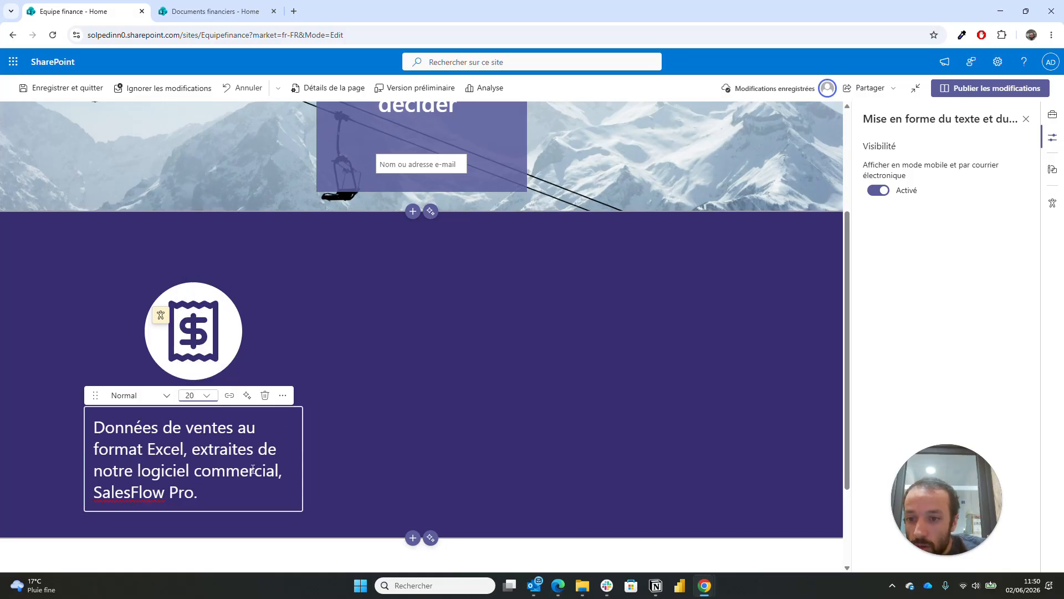
pyautogui.moveTo(207, 495); pyautogui.dragTo(31, 413)
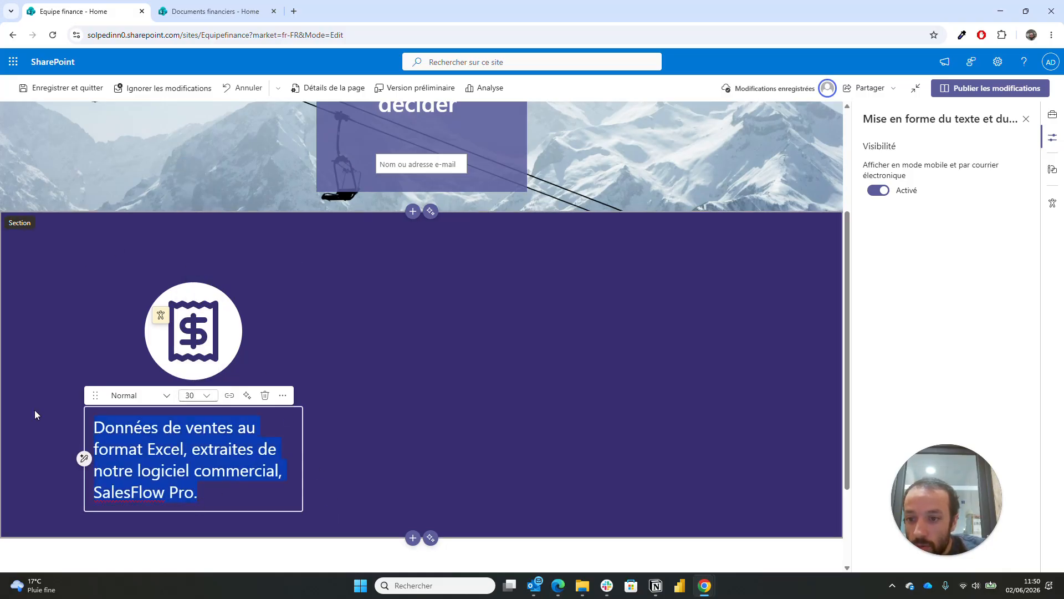
pyautogui.click(209, 397)
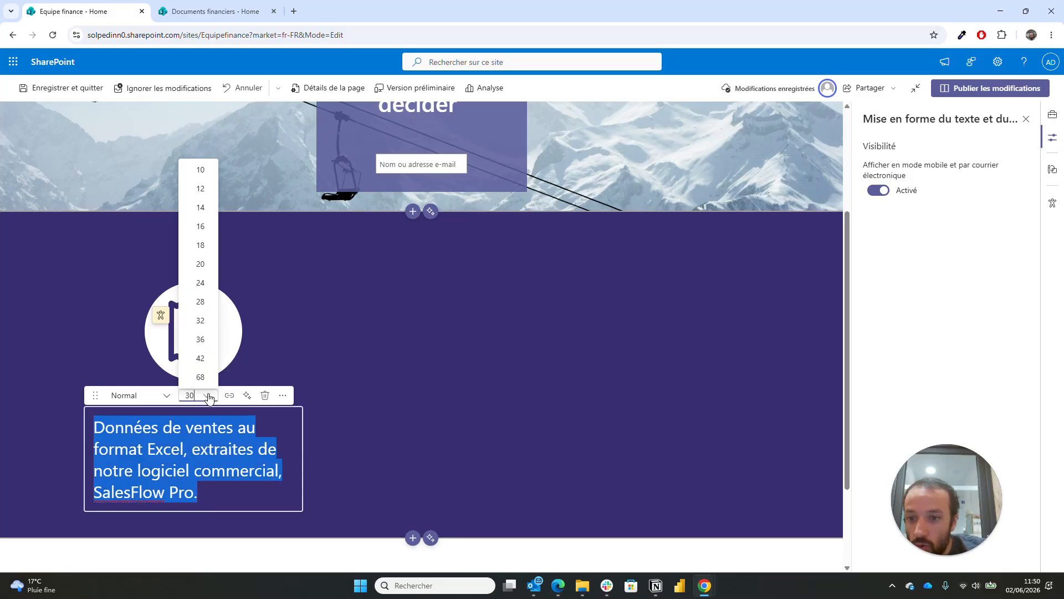
pyautogui.click(201, 246)
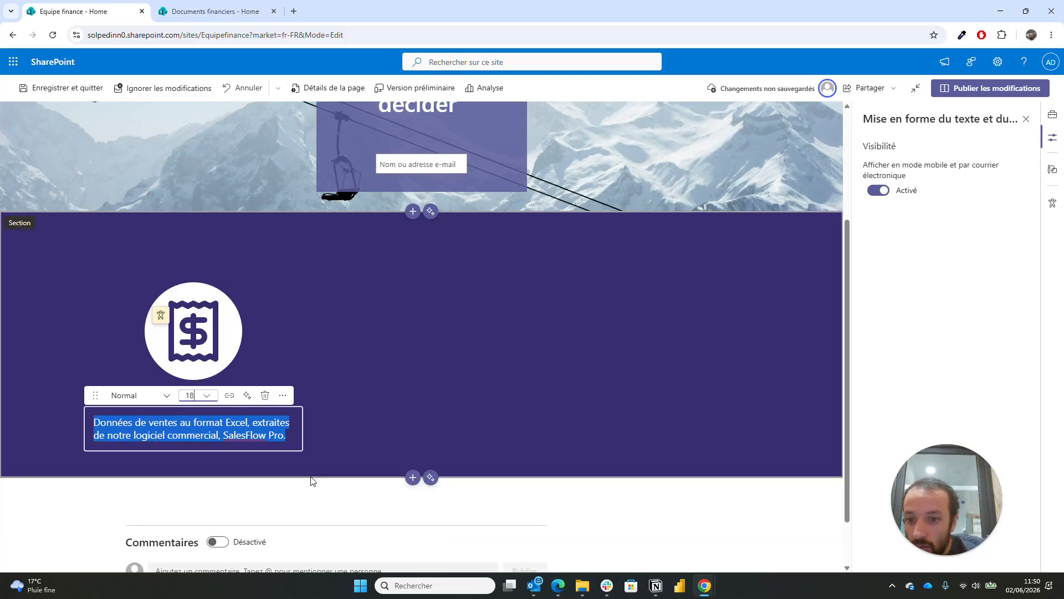
pyautogui.click(338, 437)
pyautogui.scroll(-1, 335, 410)
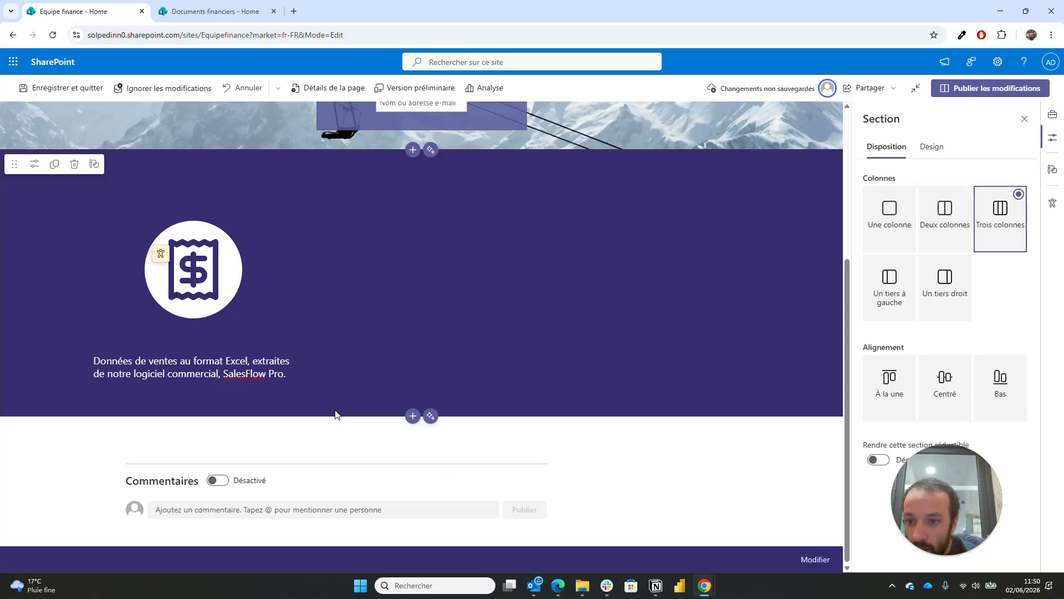
pyautogui.click(193, 397)
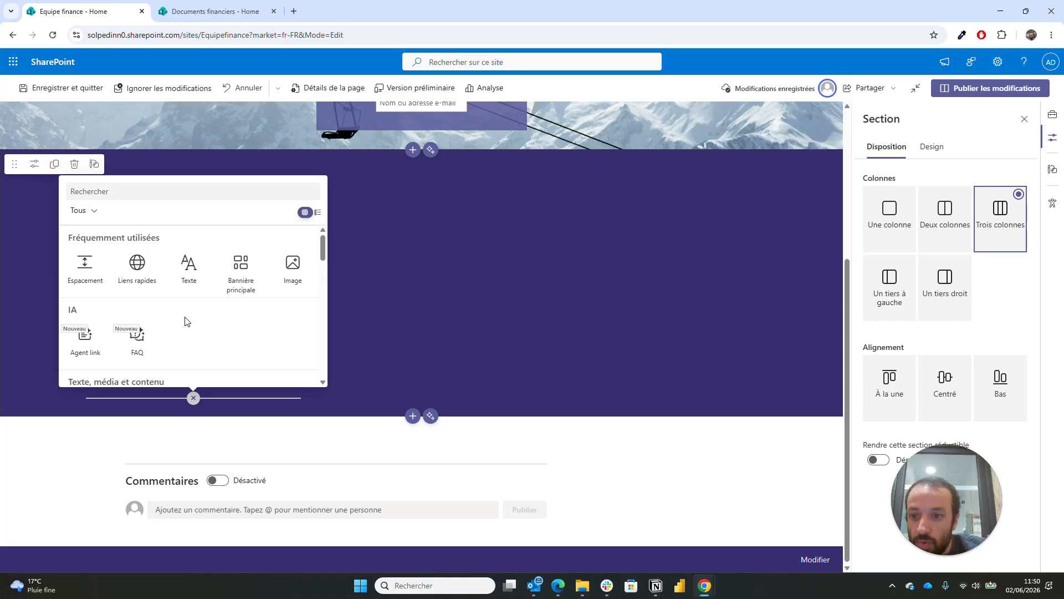
# - Insert a centred 'Accéder aux ventes 2026' button below the sales description
pyautogui.scroll(-10, 186, 322)
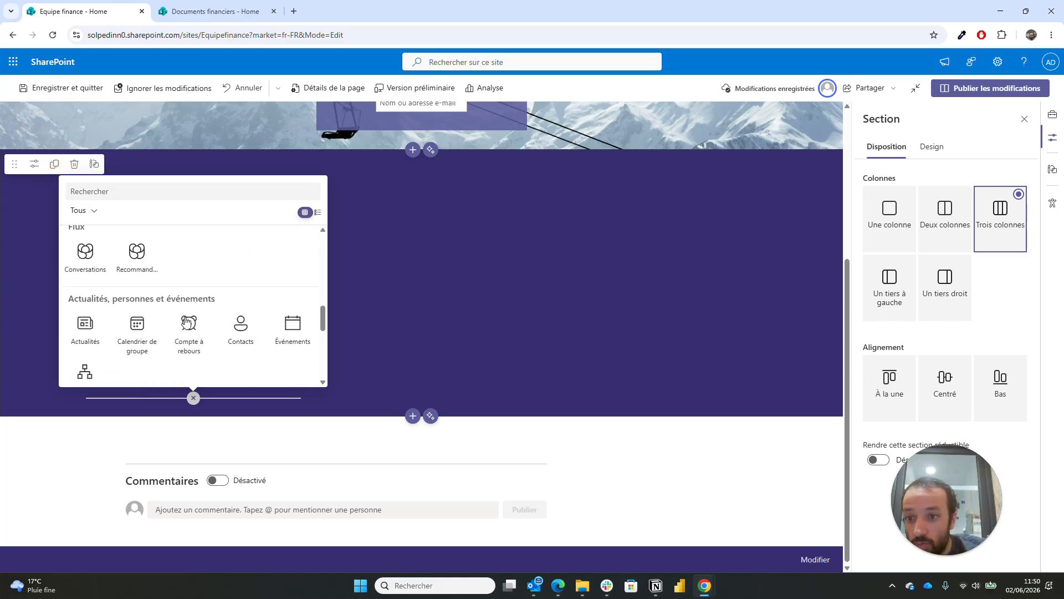
pyautogui.scroll(-3, 186, 322)
pyautogui.scroll(-5, 186, 322)
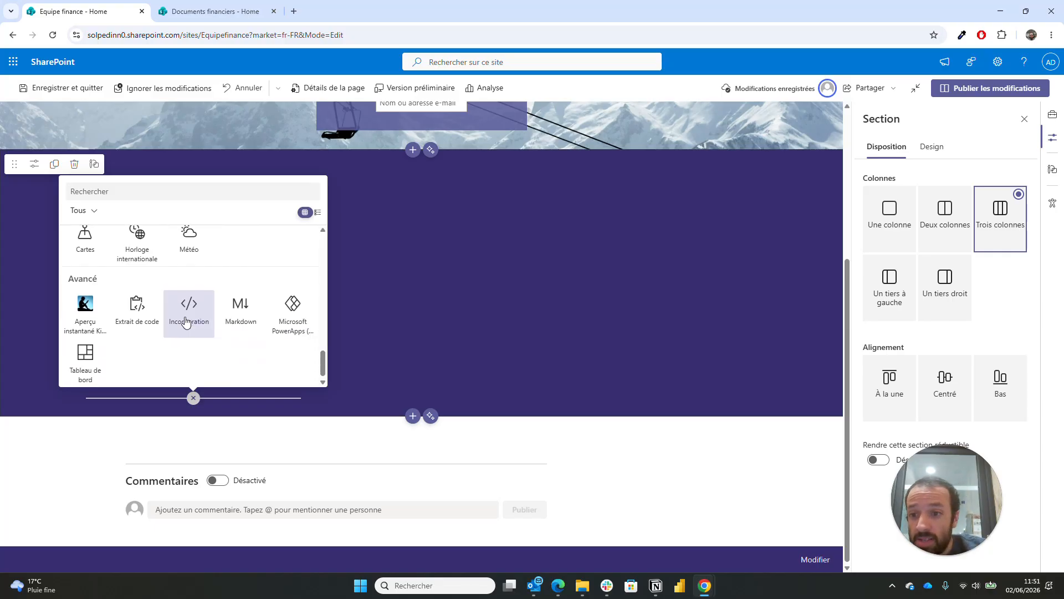
pyautogui.scroll(15, 187, 321)
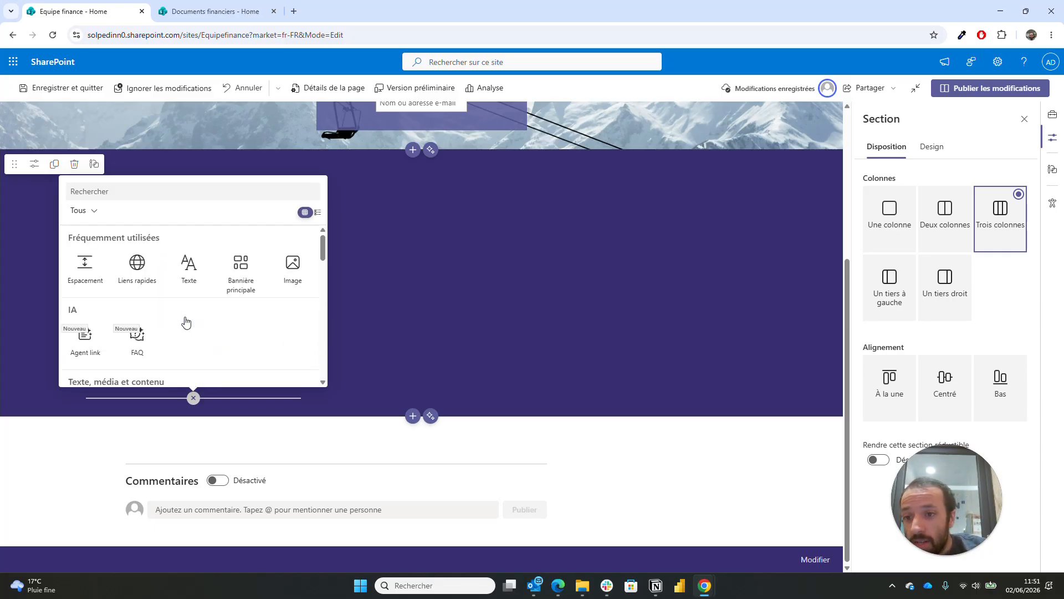
pyautogui.write('bouton')
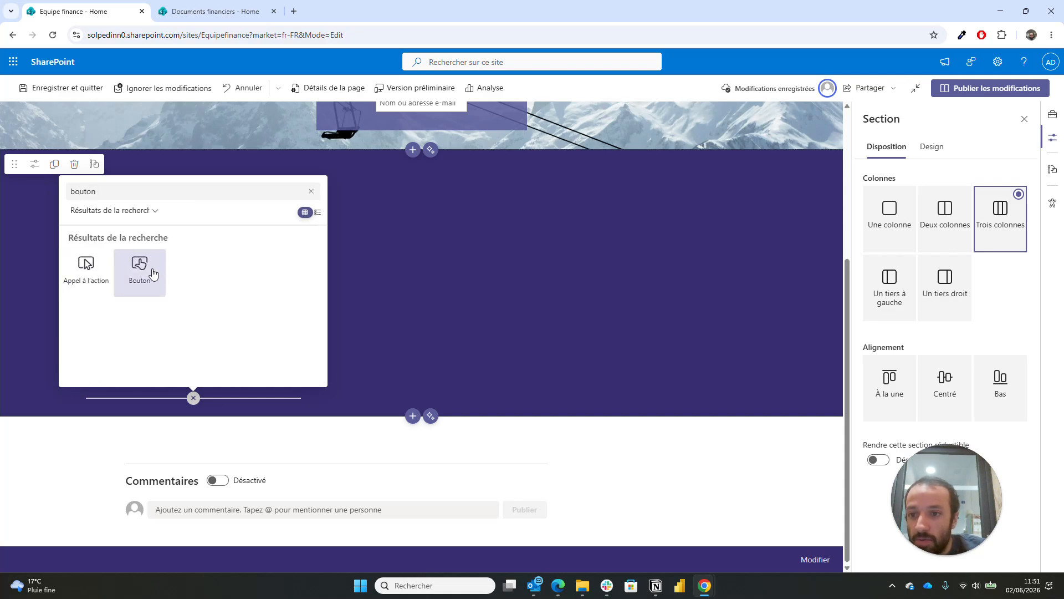
pyautogui.click(153, 273)
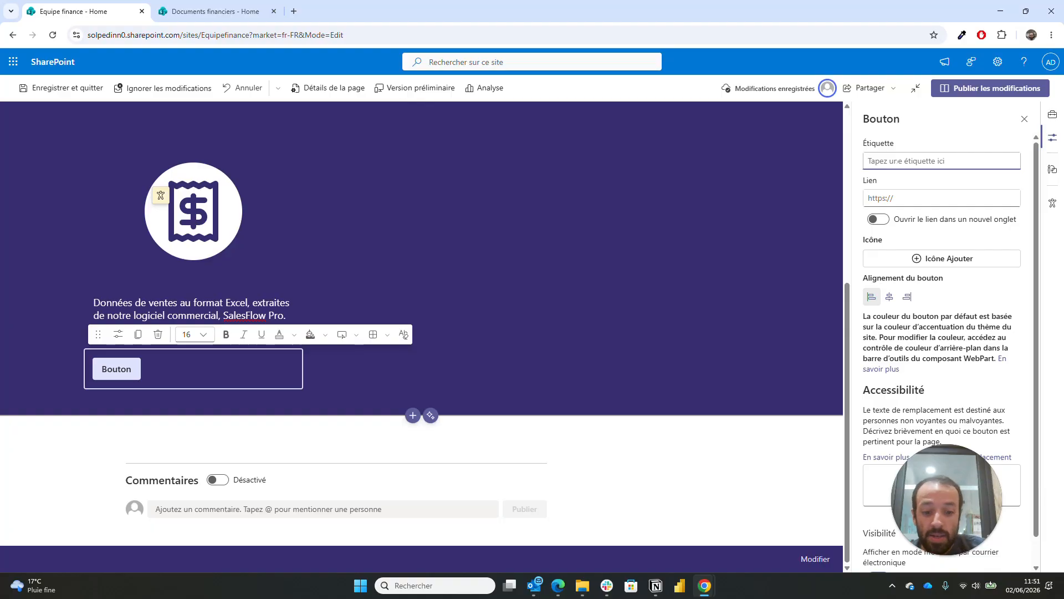
pyautogui.write('Accéd')
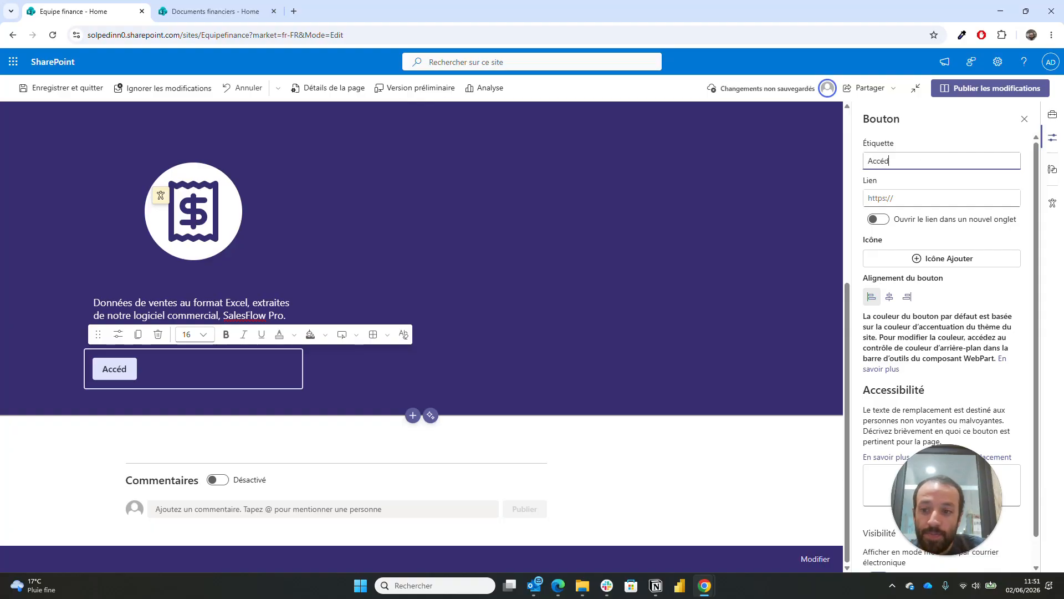
pyautogui.write('er aux ')
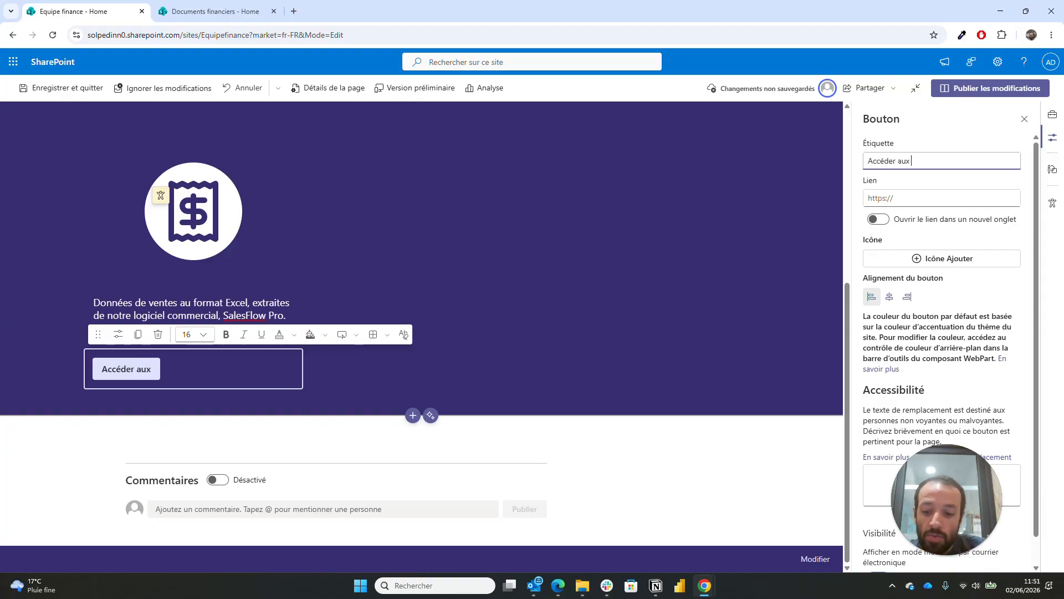
pyautogui.write('ventes 2026')
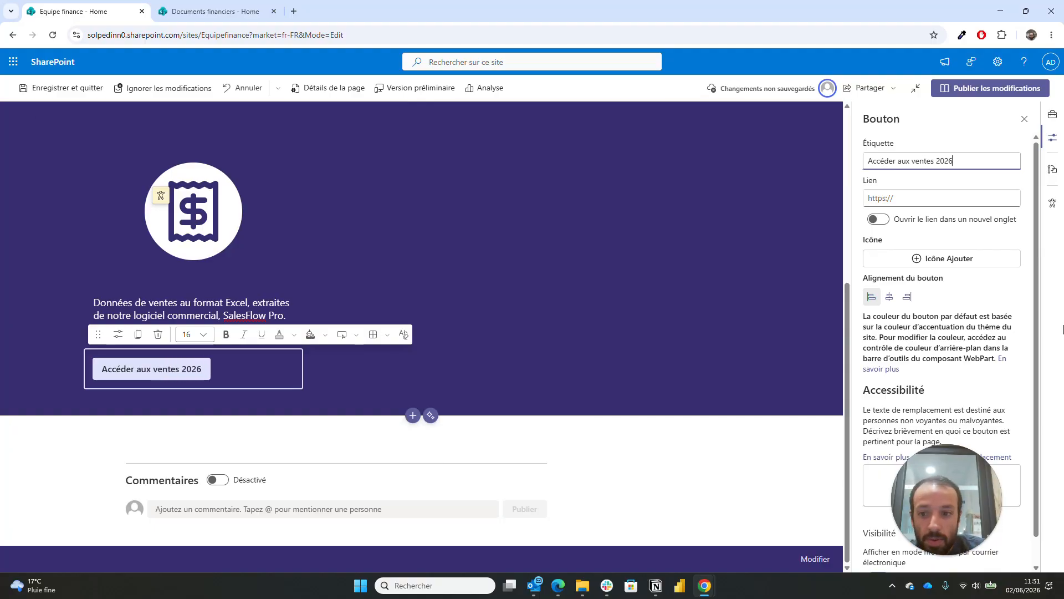
pyautogui.click(889, 297)
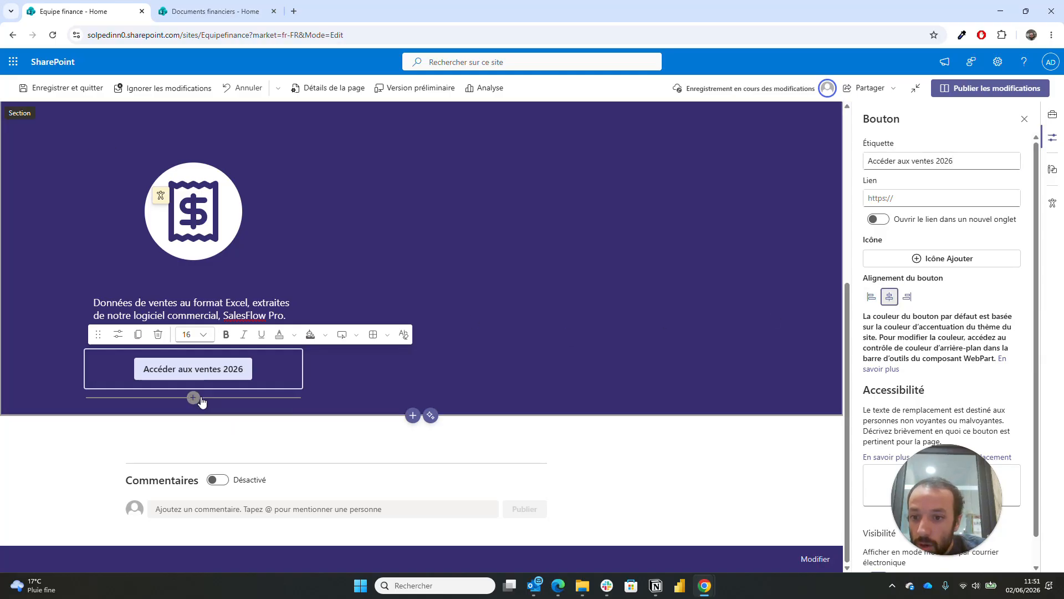
# - Add a spacer below the button and shrink it to 16 pixels
pyautogui.click(194, 400)
pyautogui.click(193, 397)
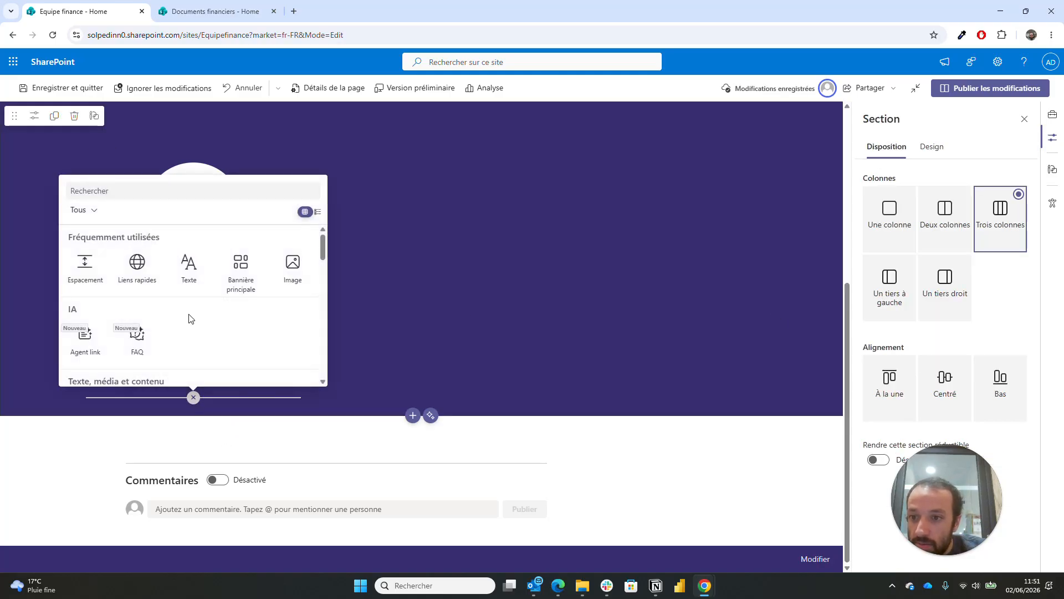
pyautogui.click(79, 278)
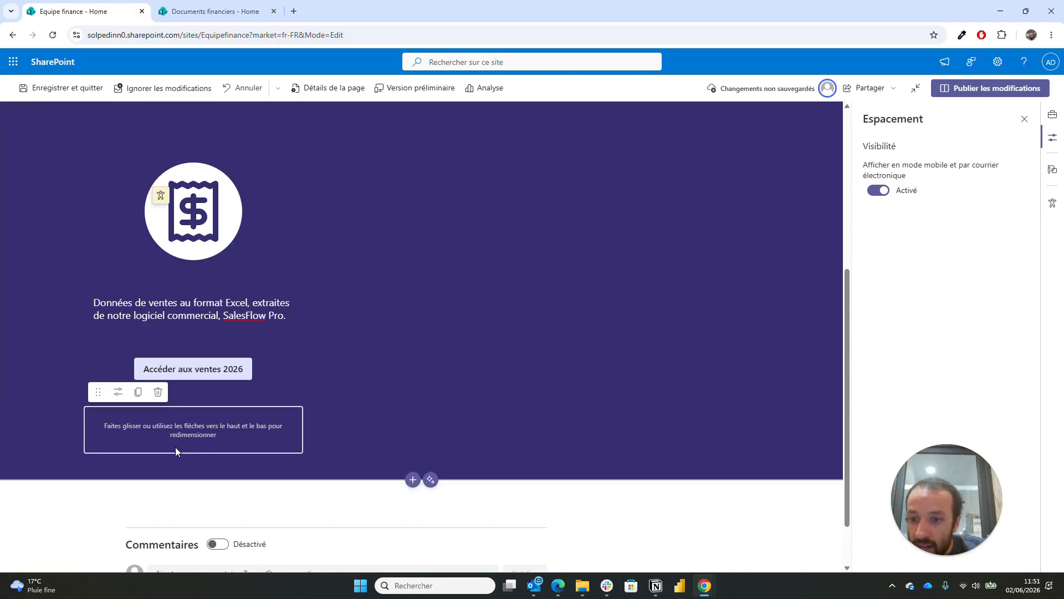
pyautogui.moveTo(191, 445); pyautogui.dragTo(191, 421)
pyautogui.click(432, 349)
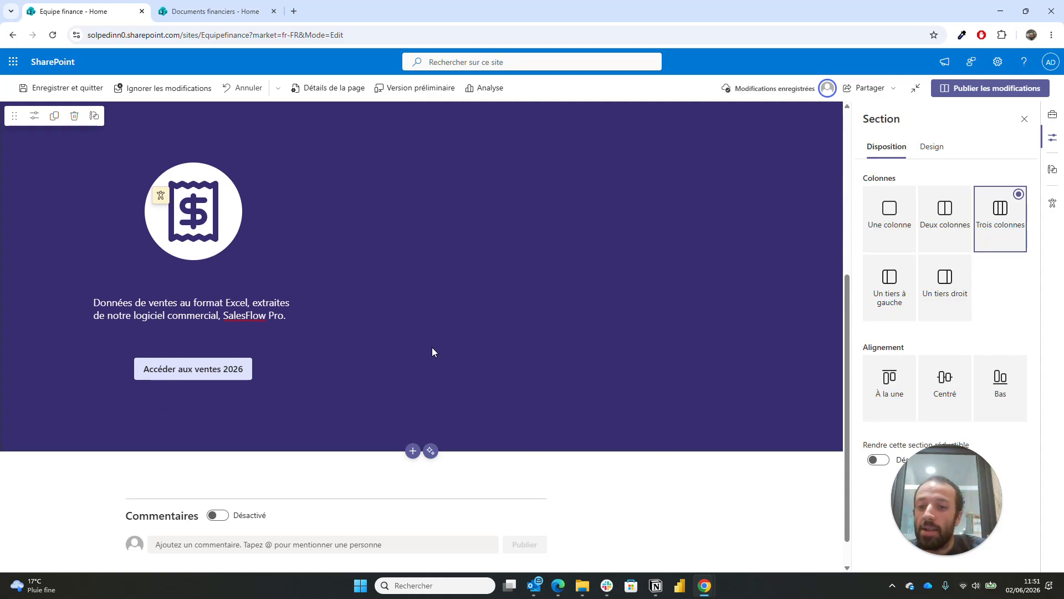
pyautogui.scroll(2, 433, 351)
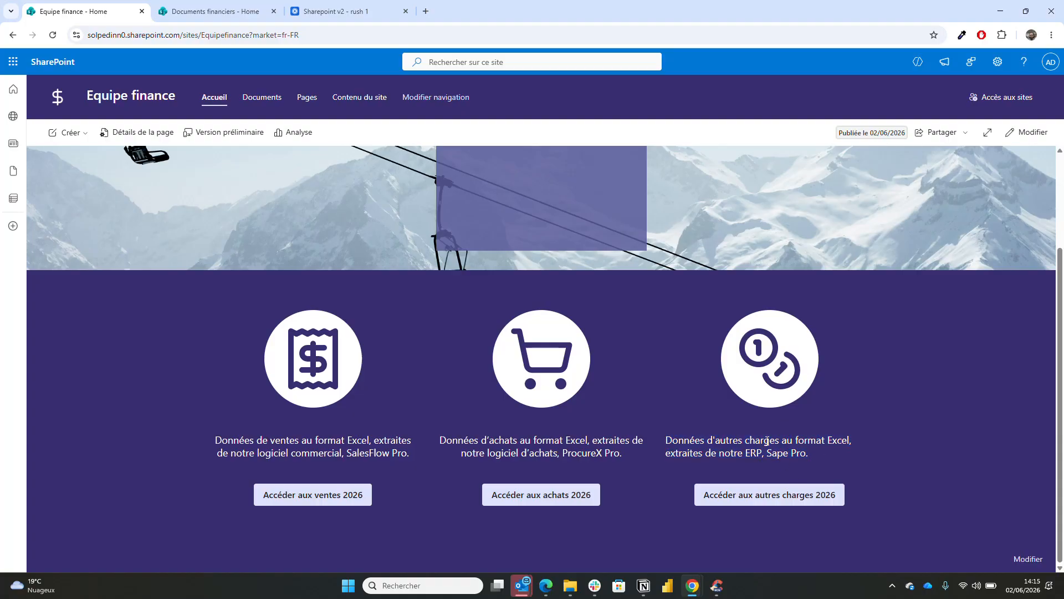
# - Switch the published Equipe finance homepage to edit mode and select the third column's description
pyautogui.scroll(2, 581, 322)
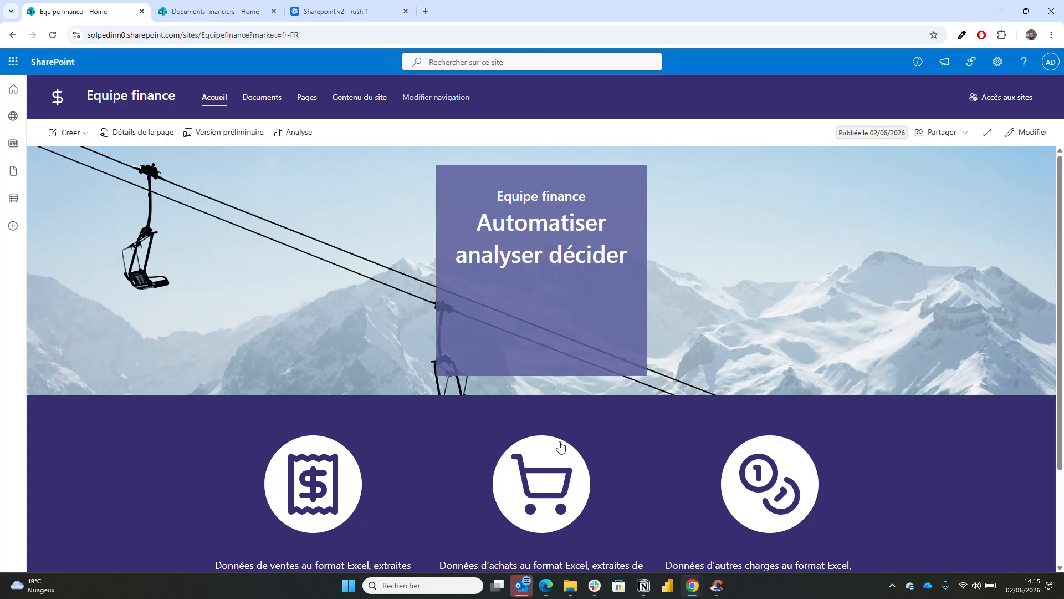
pyautogui.scroll(-2, 561, 444)
pyautogui.scroll(2, 560, 444)
pyautogui.scroll(-2, 560, 440)
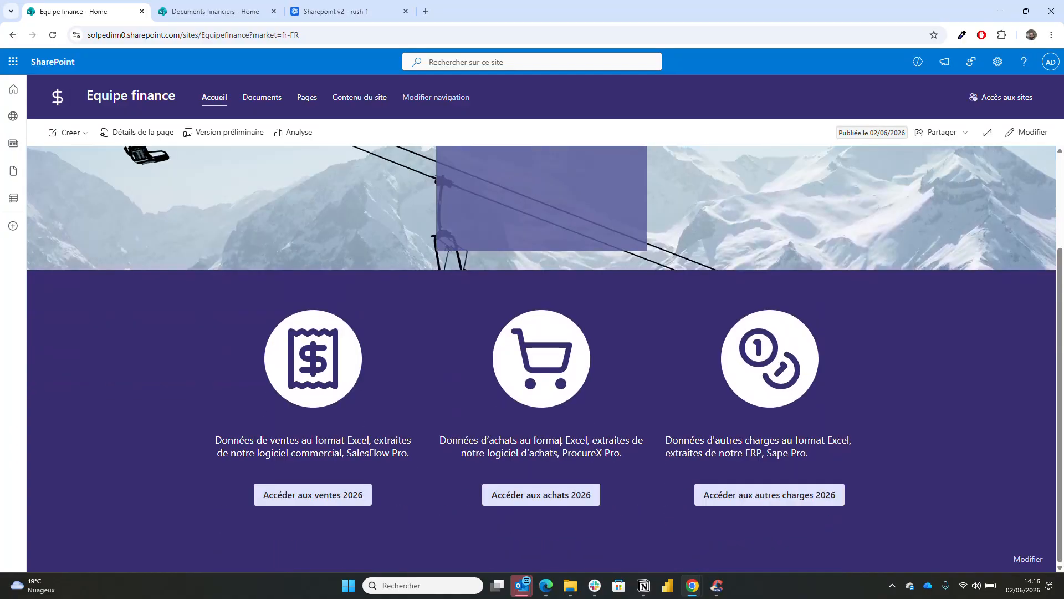
pyautogui.click(1035, 141)
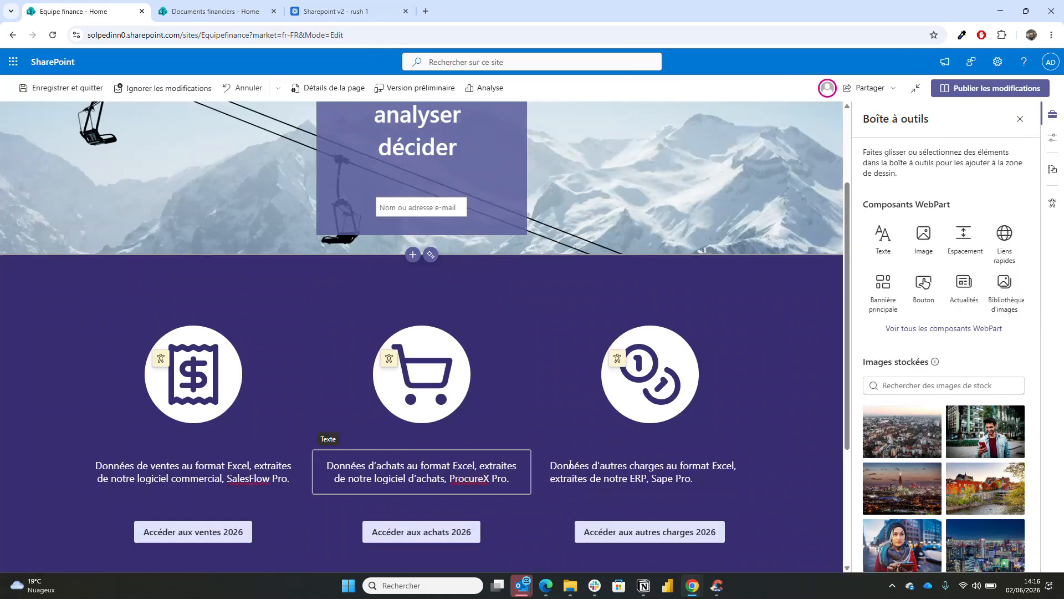
pyautogui.click(588, 478)
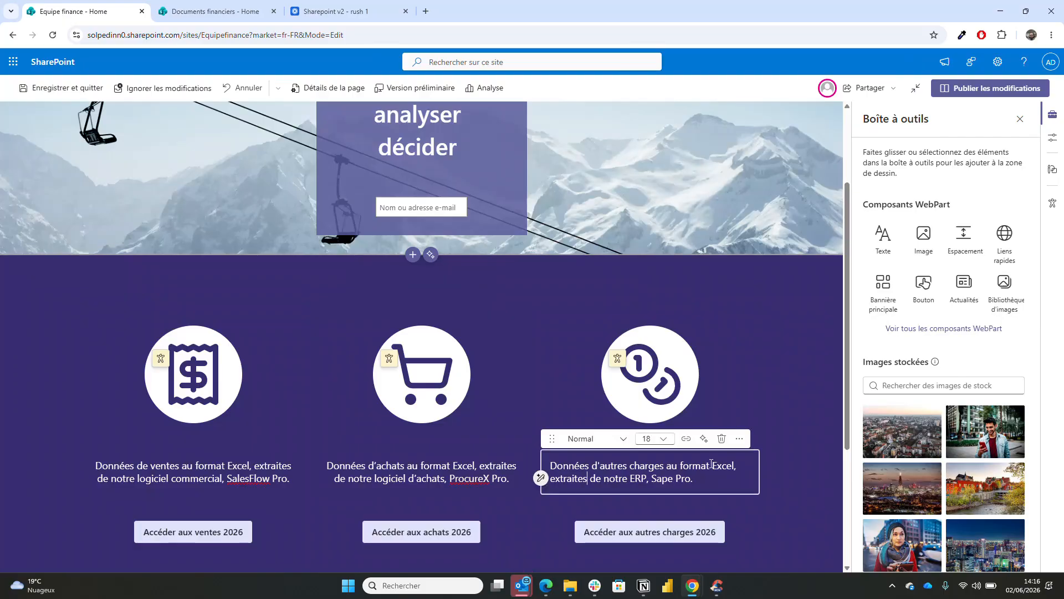
# - Centre the third column's description text
pyautogui.click(739, 440)
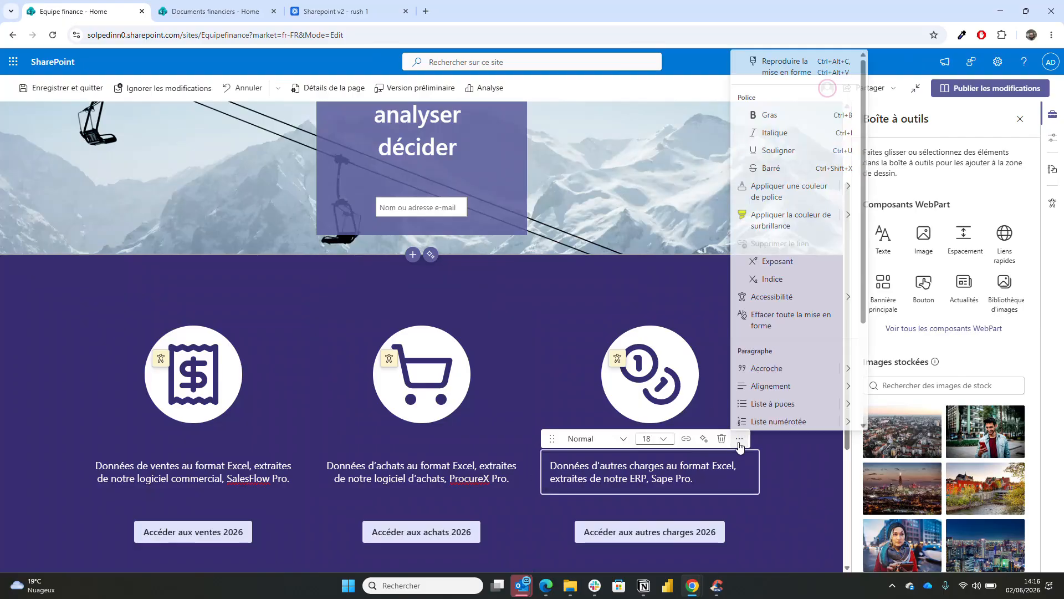
pyautogui.moveTo(840, 386)
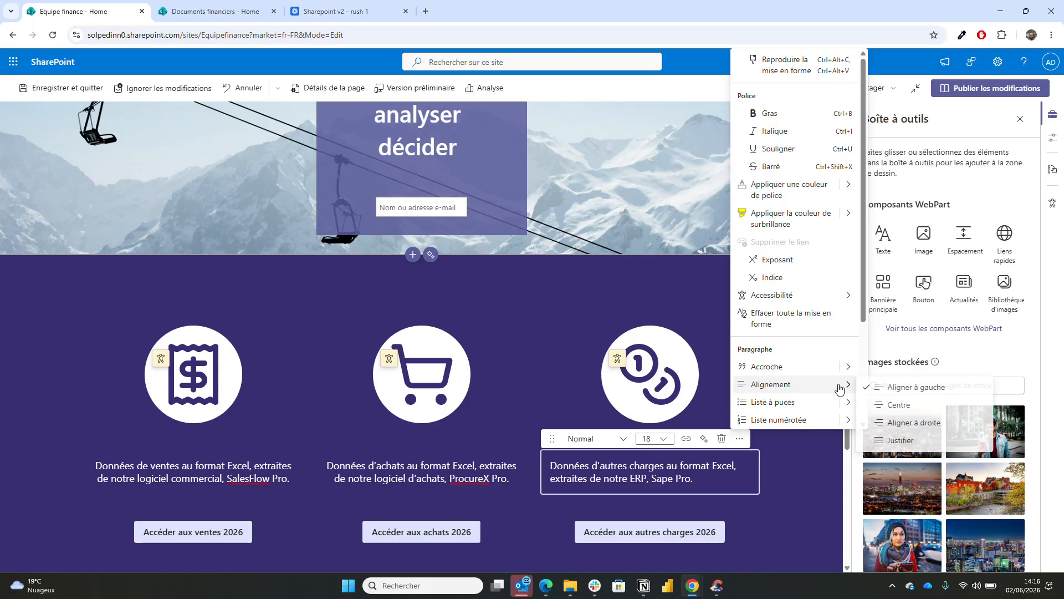
pyautogui.click(890, 404)
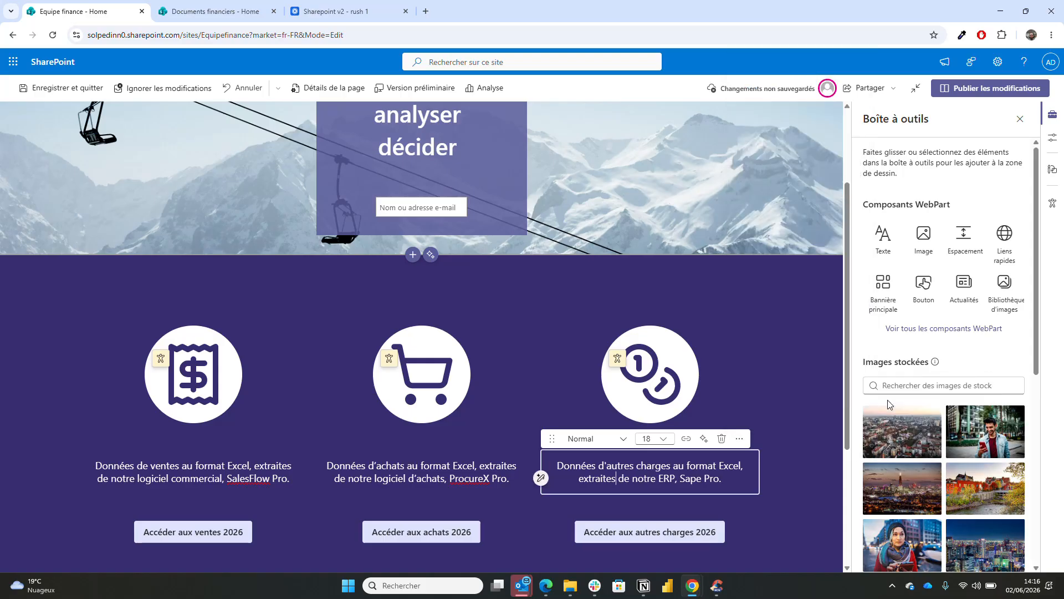
pyautogui.click(823, 426)
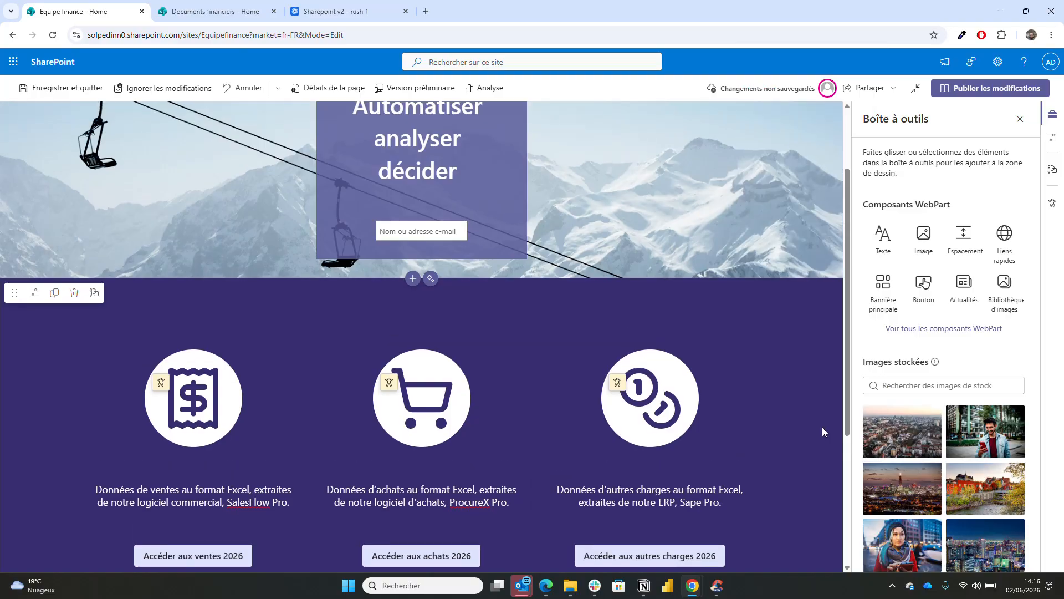
# - Add commas to the banner heading so it reads 'Automatiser, analyser, décider'
pyautogui.scroll(2, 823, 427)
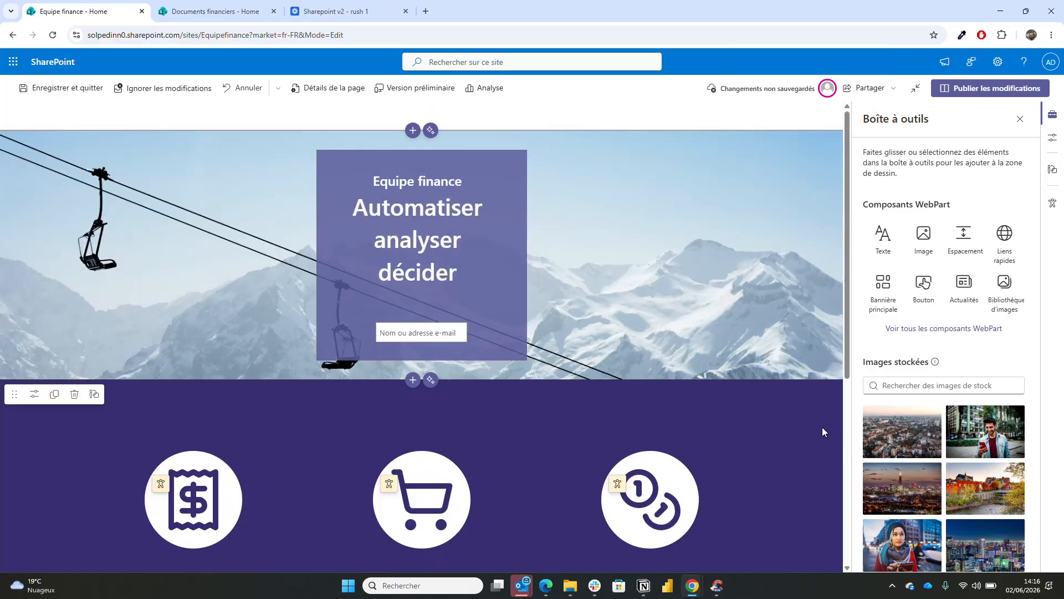
pyautogui.click(461, 241)
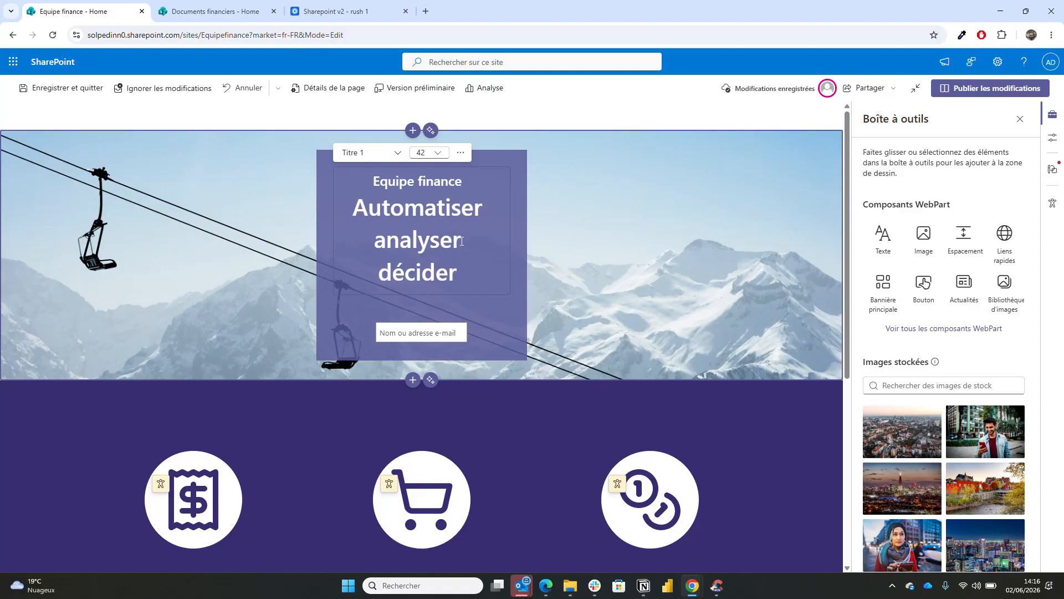
pyautogui.write(',')
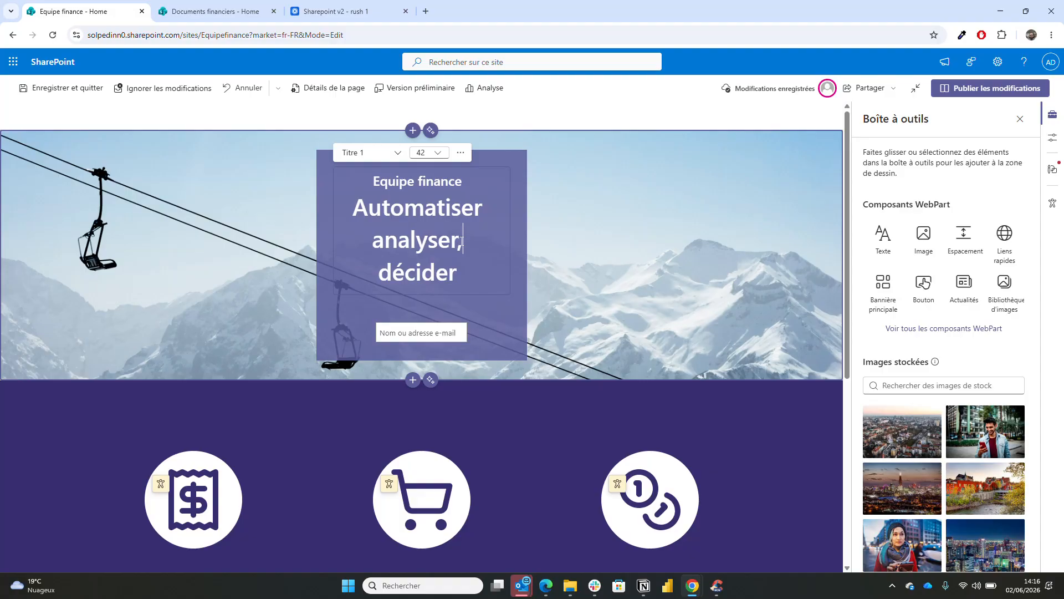
pyautogui.click(488, 212)
pyautogui.write(',')
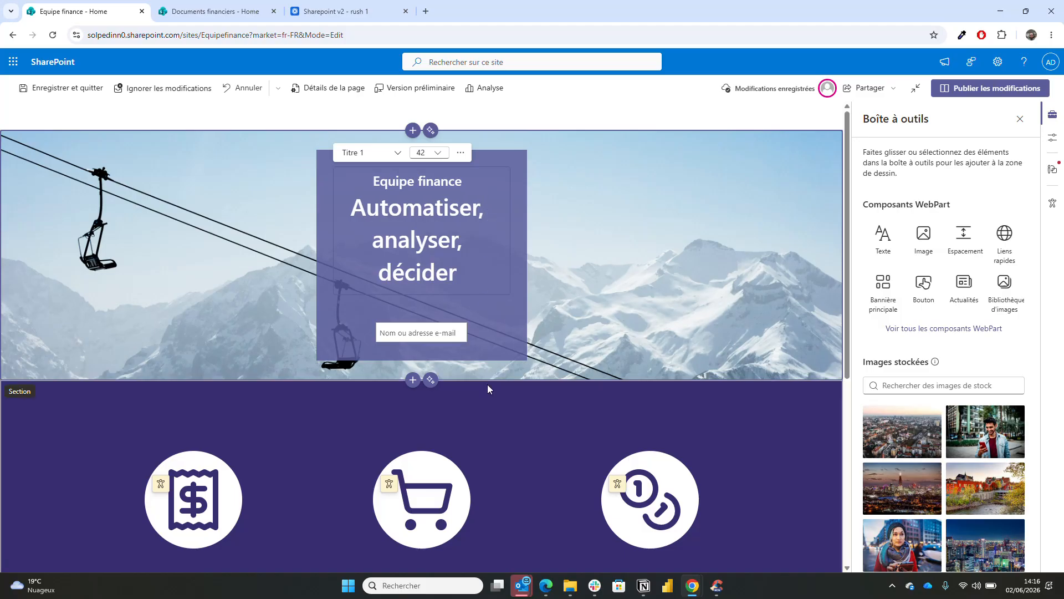
pyautogui.scroll(-6, 768, 432)
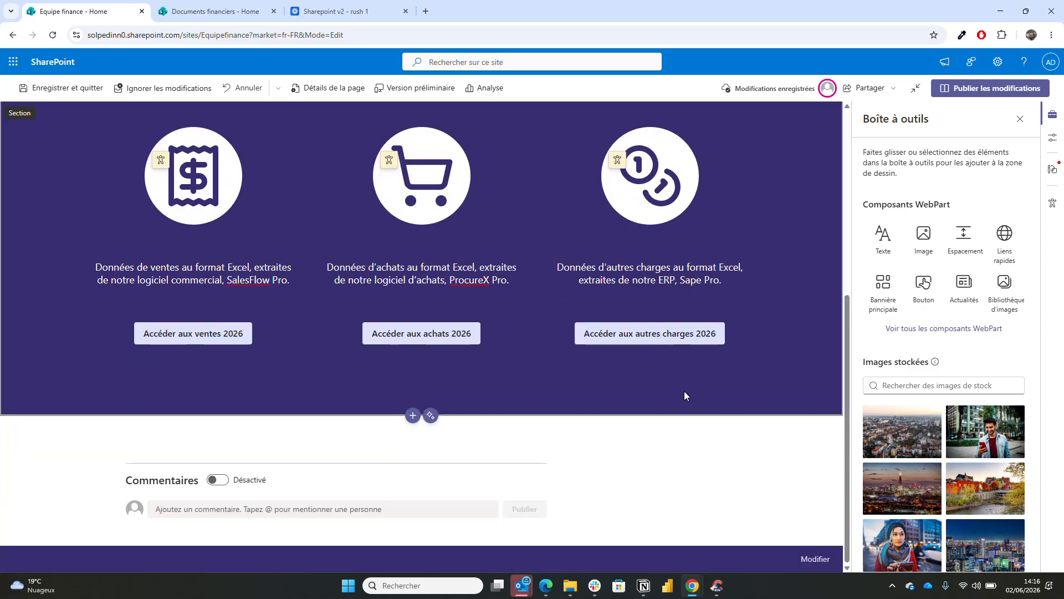
pyautogui.scroll(6, 684, 390)
pyautogui.scroll(-2, 686, 396)
pyautogui.scroll(2, 686, 395)
pyautogui.scroll(-3, 687, 382)
pyautogui.scroll(-3, 685, 369)
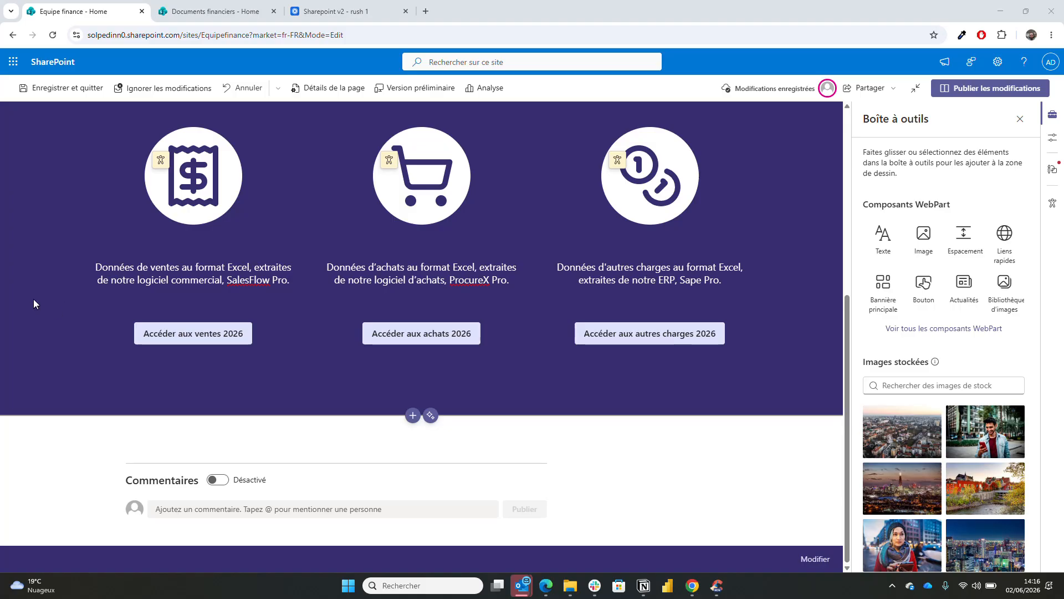
# - Publish the homepage changes and go to the site's Documents library
pyautogui.click(1014, 90)
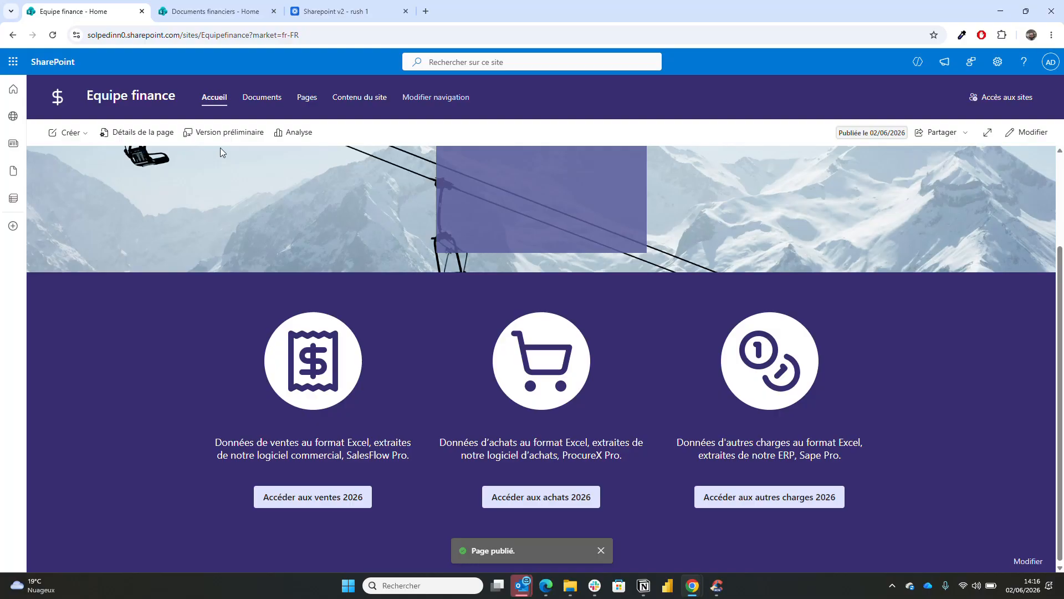
pyautogui.click(261, 99)
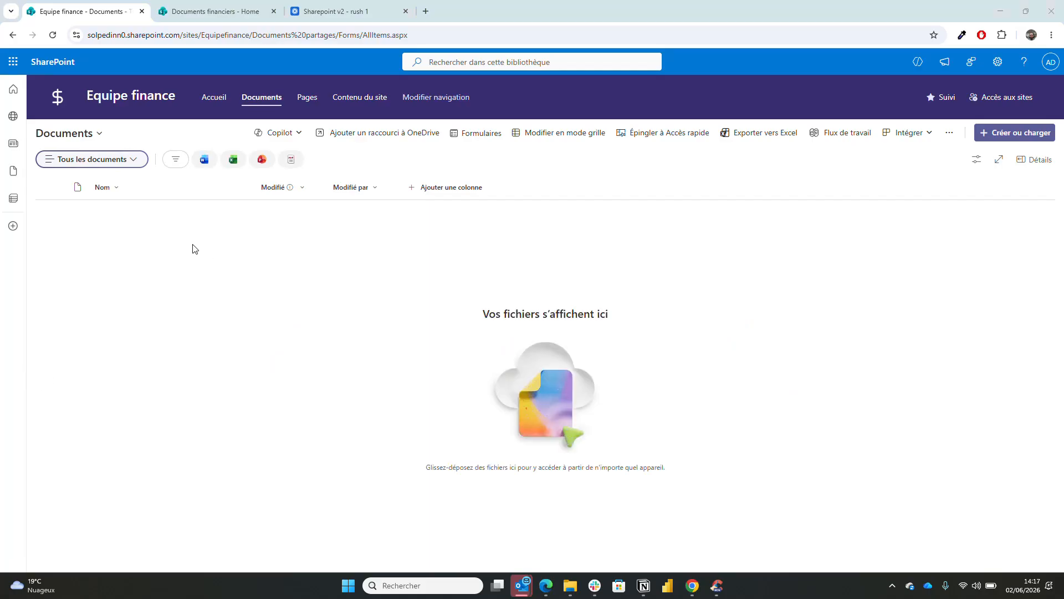
# - Create a teal folder named Ventes in the library
pyautogui.rightClick(161, 226)
pyautogui.moveTo(177, 237)
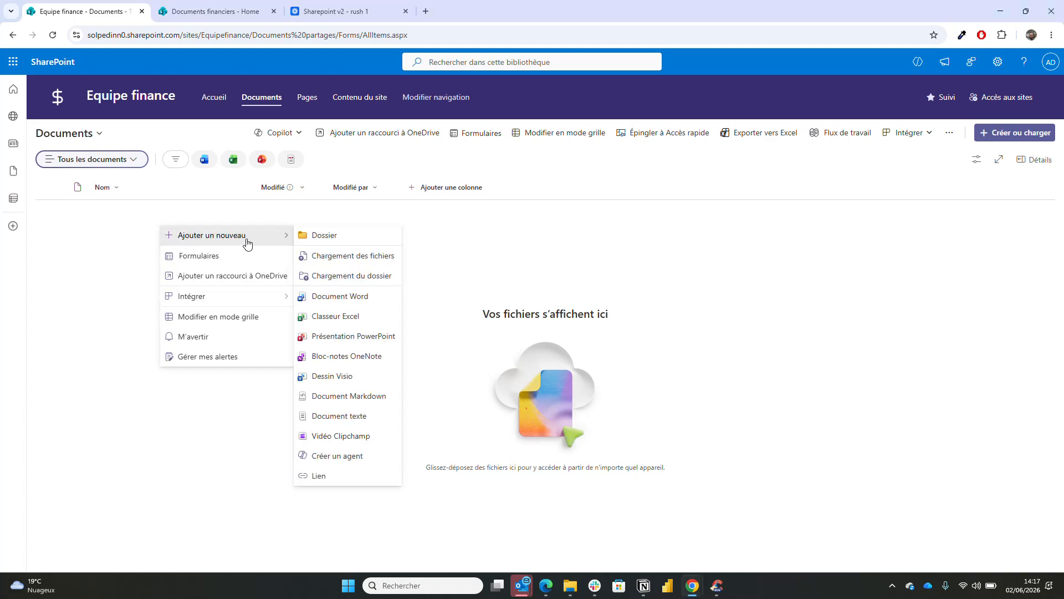
pyautogui.click(305, 238)
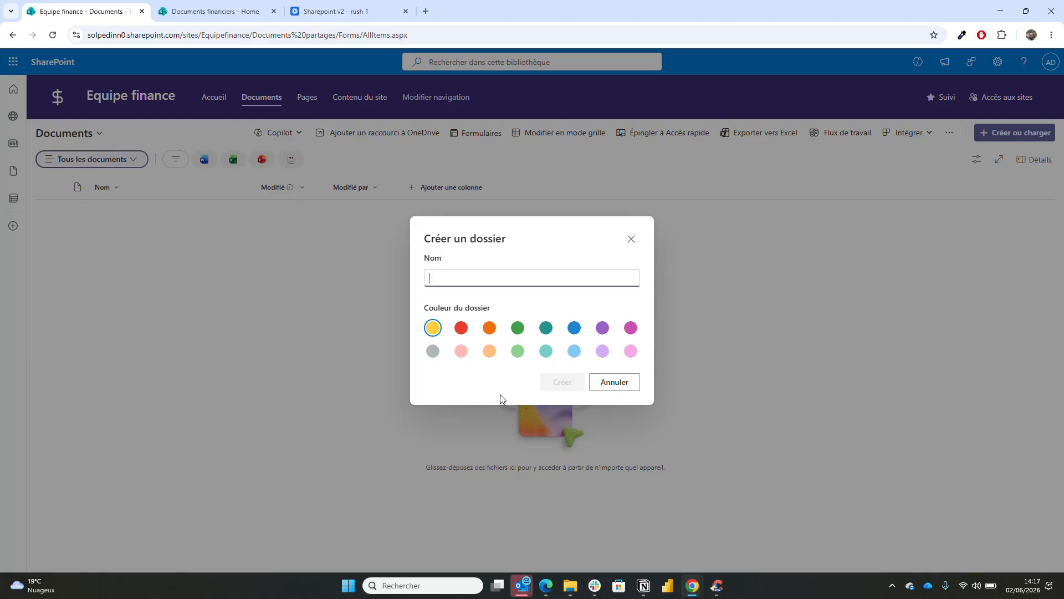
pyautogui.write('Ventes')
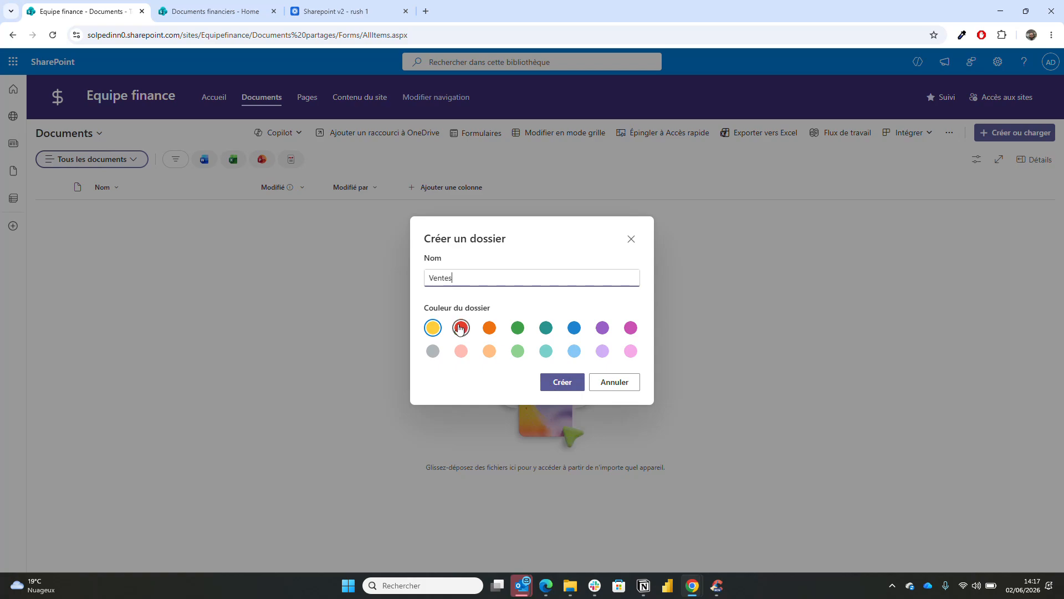
pyautogui.click(545, 329)
pyautogui.click(549, 384)
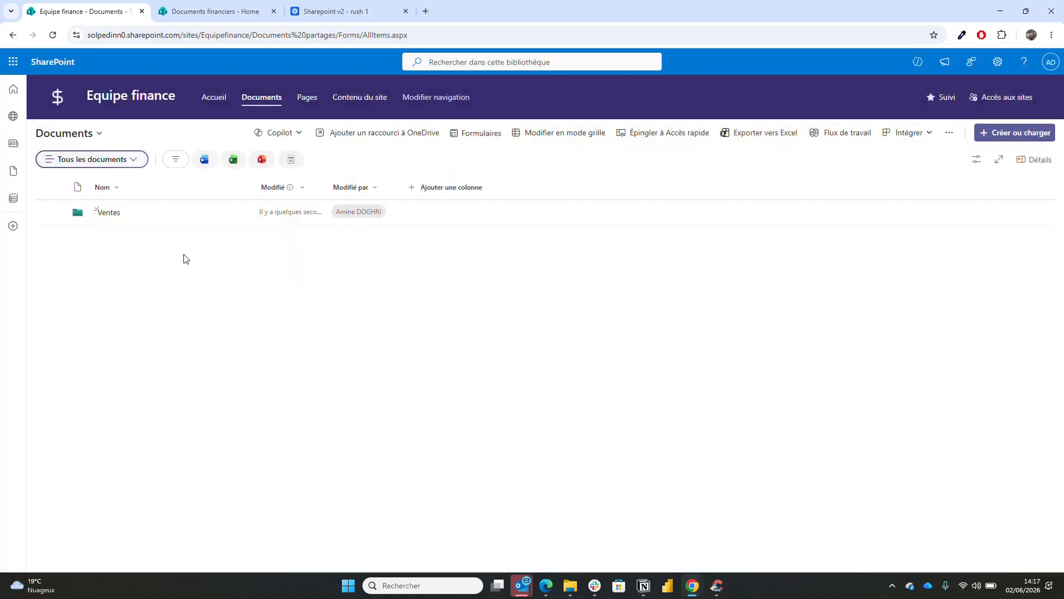
# - Create an orange folder named Achats
pyautogui.rightClick(135, 258)
pyautogui.moveTo(188, 269)
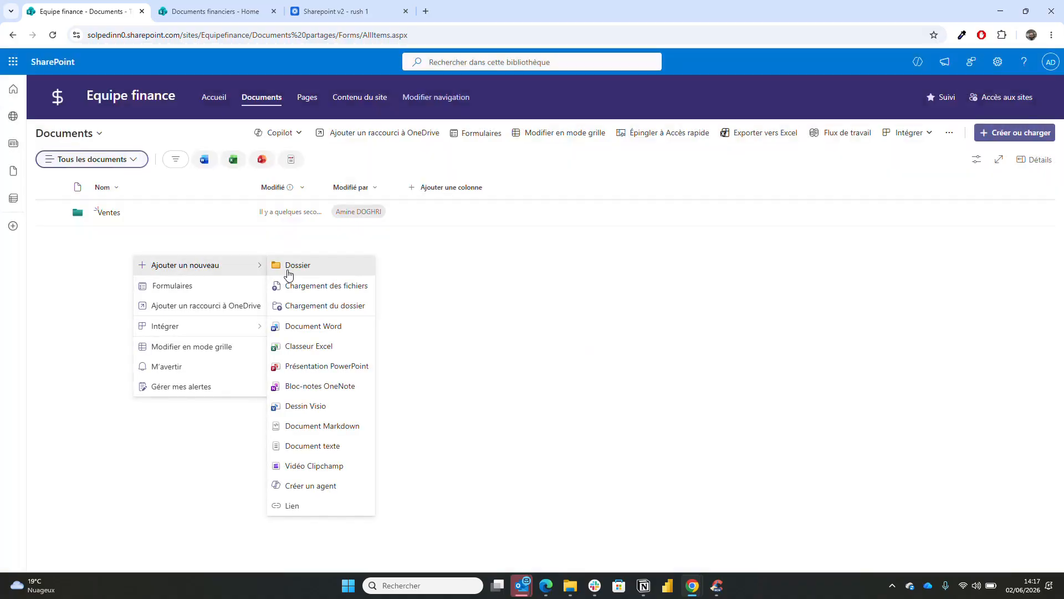
pyautogui.click(287, 270)
pyautogui.click(488, 327)
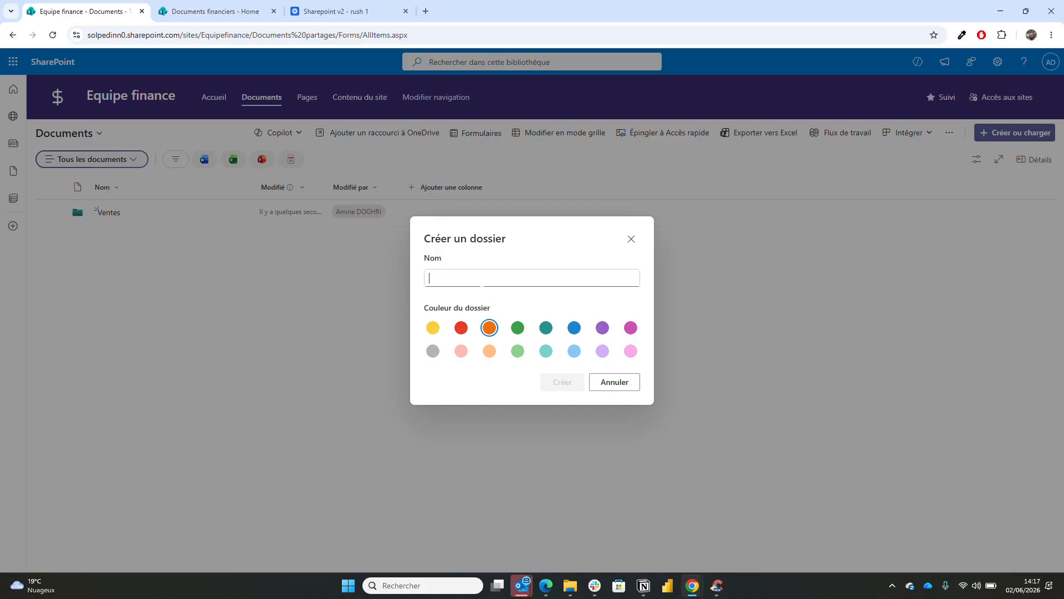
pyautogui.write('Achats')
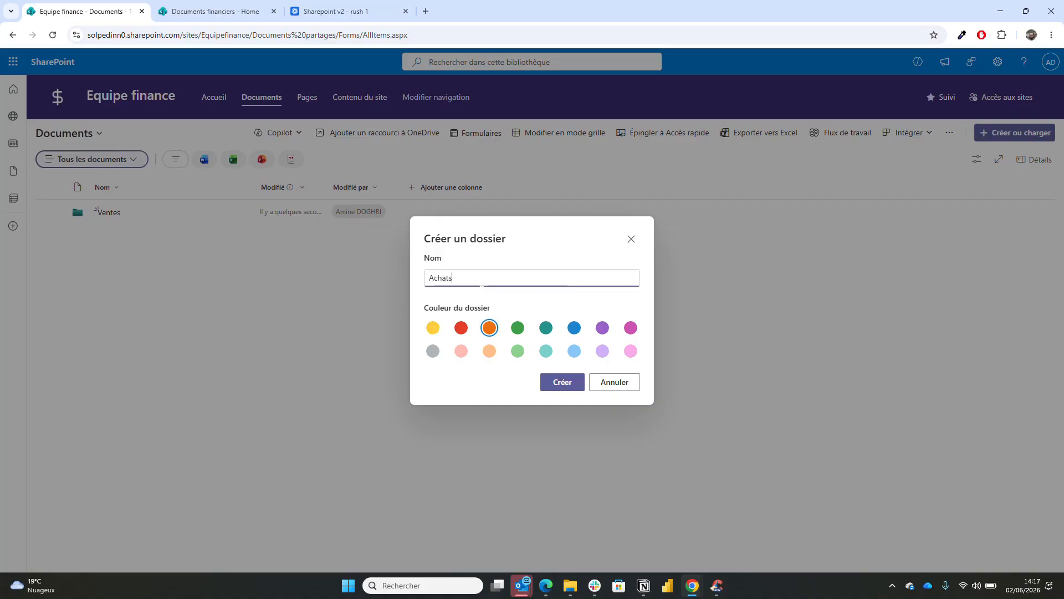
pyautogui.click(569, 384)
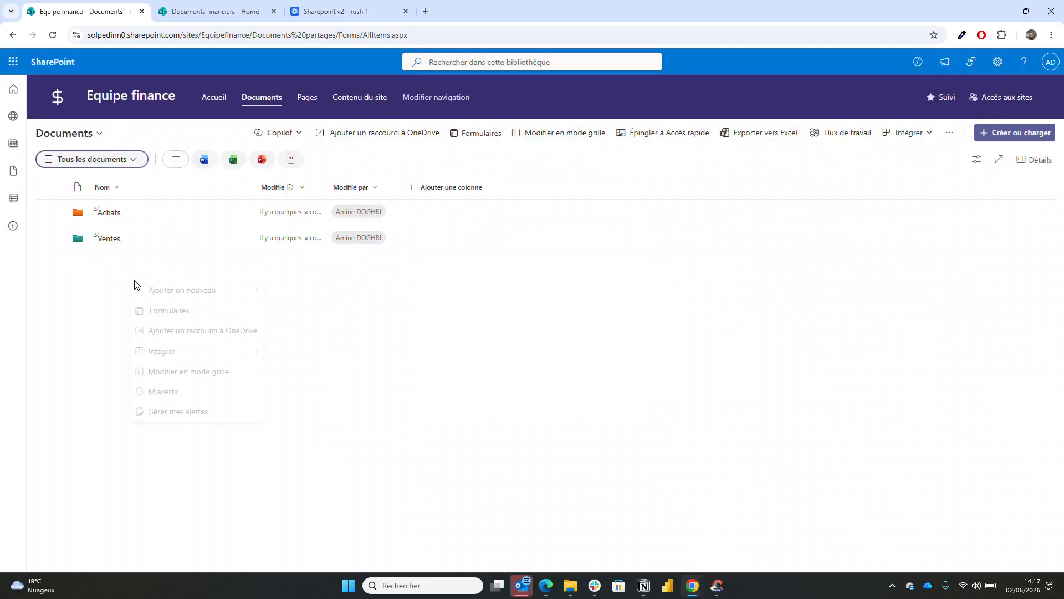
# - Create a magenta folder named Autres charges
pyautogui.moveTo(143, 292)
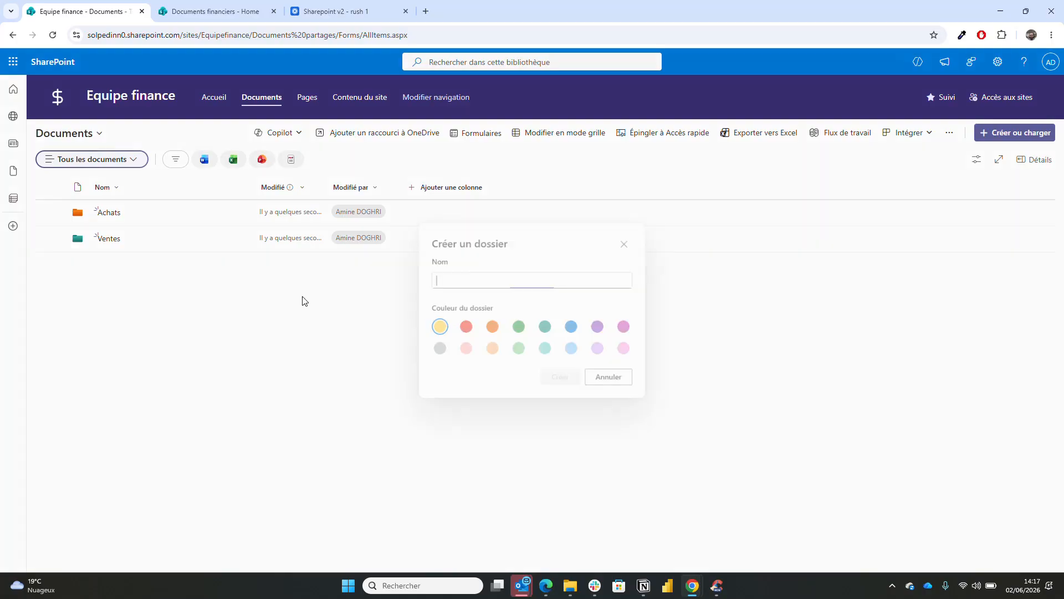
pyautogui.click(303, 299)
pyautogui.click(632, 329)
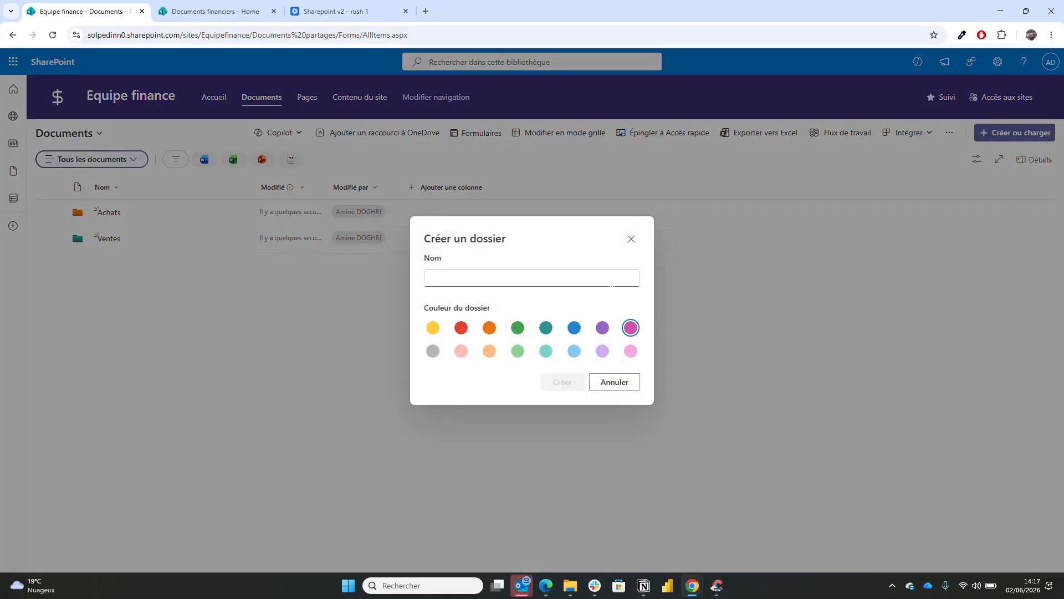
pyautogui.click(611, 285)
pyautogui.write('Autres charges')
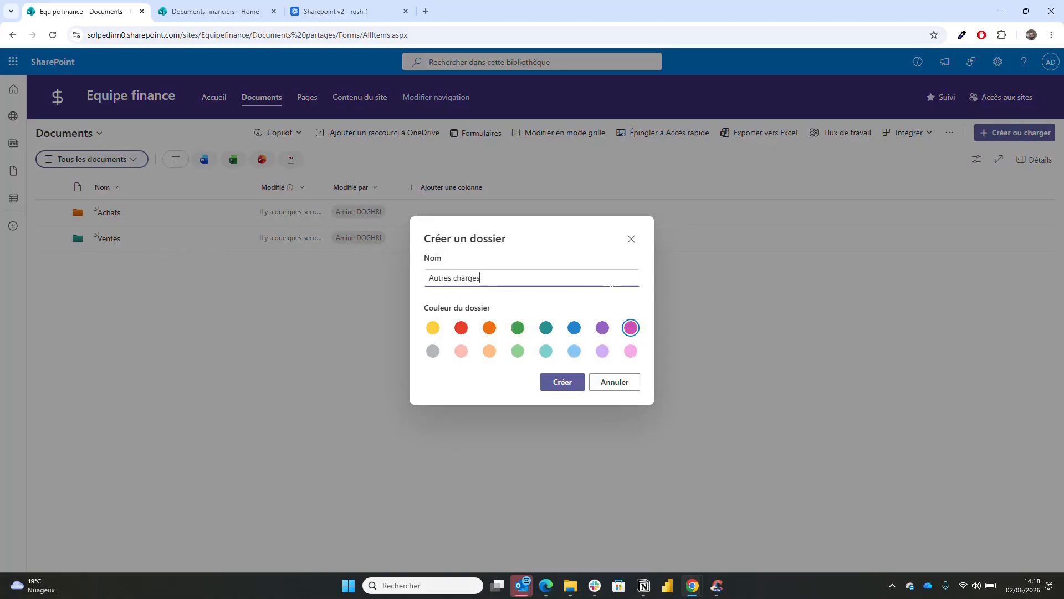
pyautogui.click(557, 382)
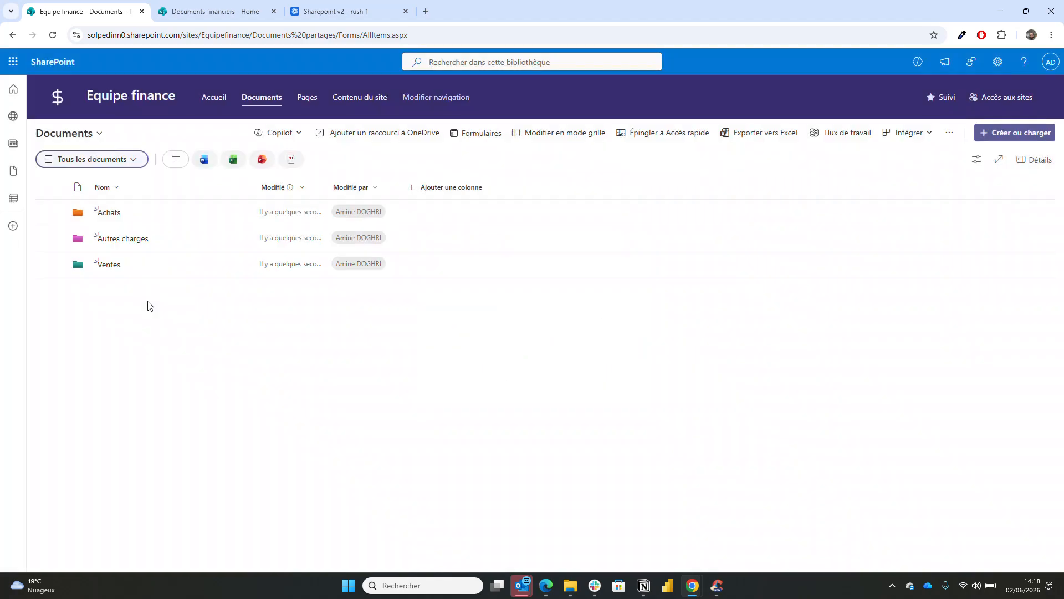
# - Create a yellow folder named Clients in the library
pyautogui.rightClick(113, 296)
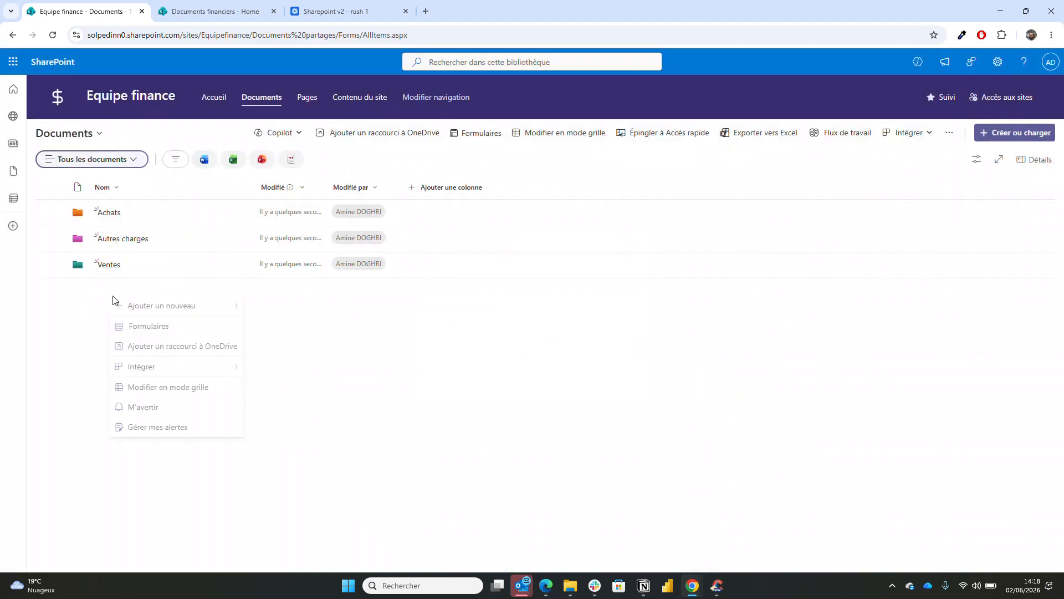
pyautogui.moveTo(119, 311)
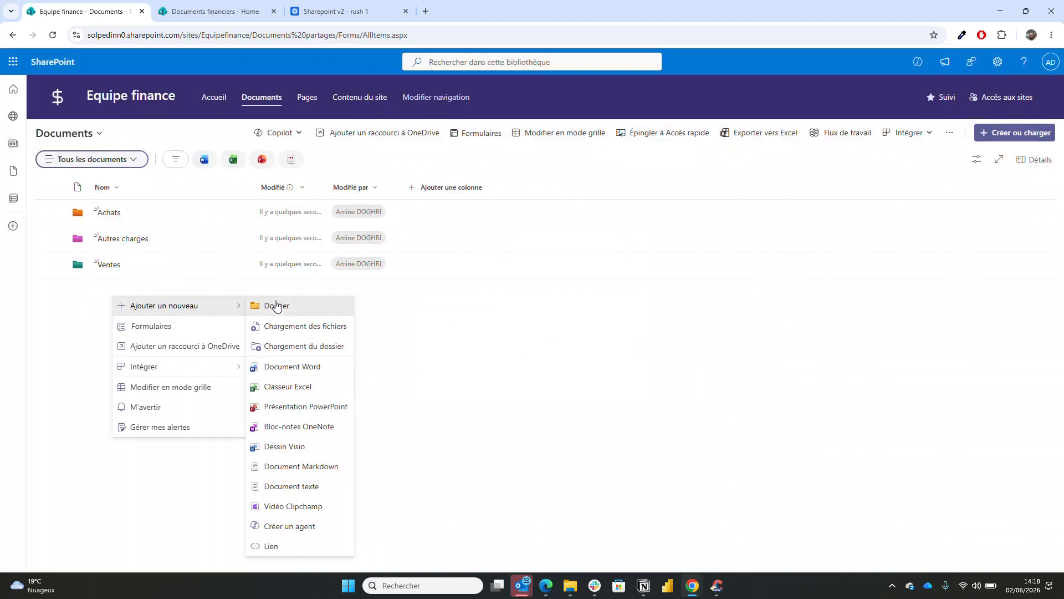
pyautogui.click(277, 306)
pyautogui.write('Cl')
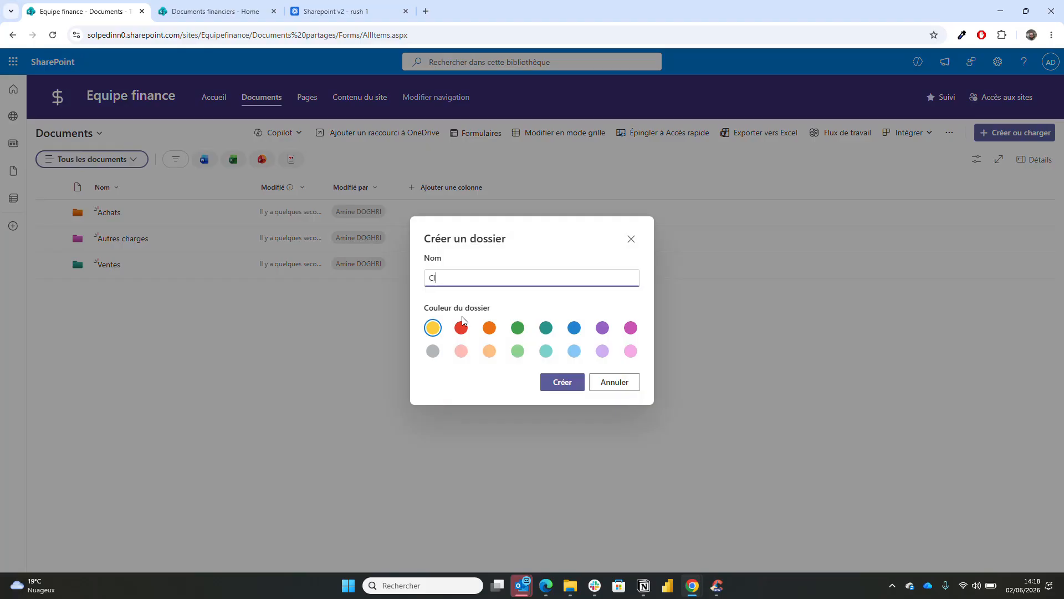
pyautogui.write('ients')
pyautogui.click(577, 386)
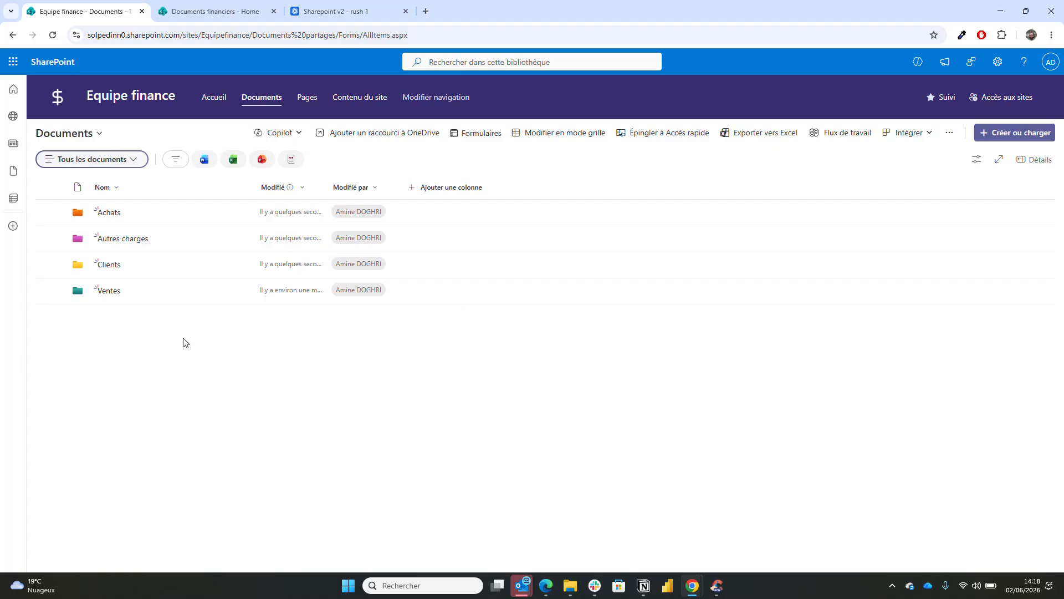
# - Create a purple folder named Produits
pyautogui.rightClick(133, 336)
pyautogui.moveTo(162, 346)
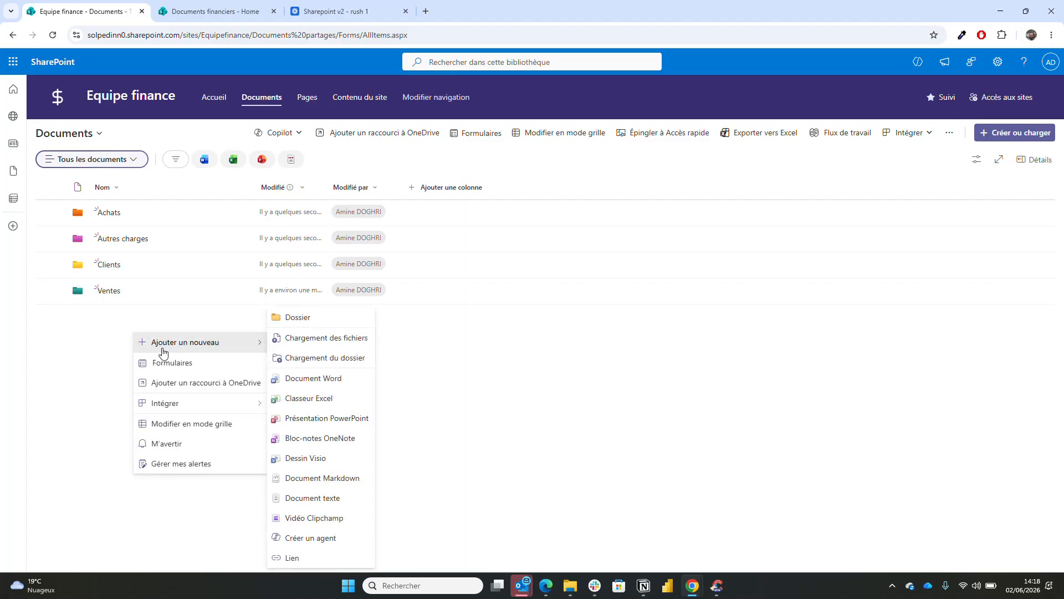
pyautogui.click(305, 321)
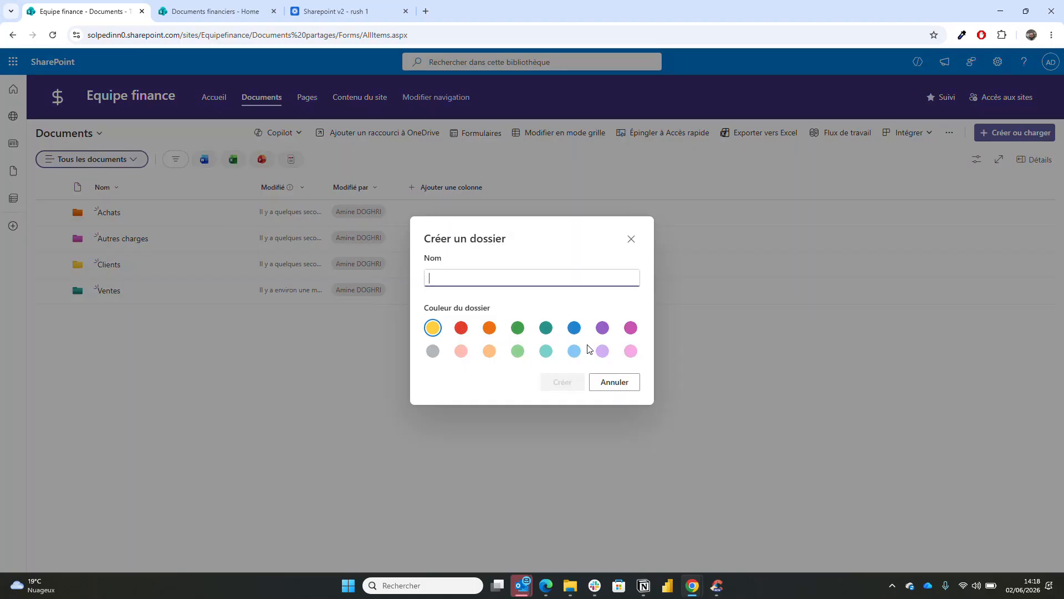
pyautogui.click(604, 333)
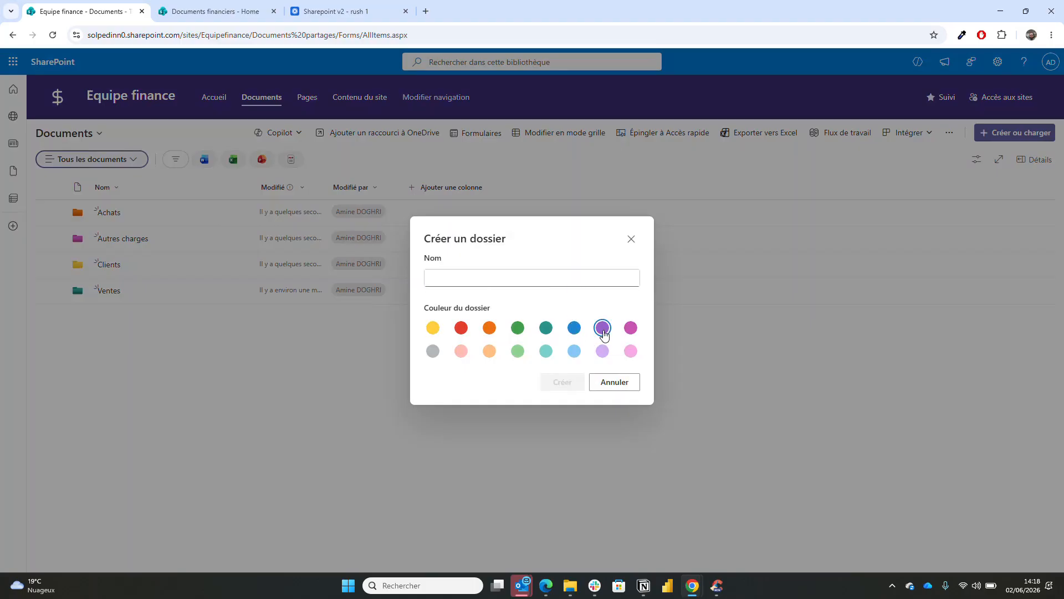
pyautogui.click(522, 278)
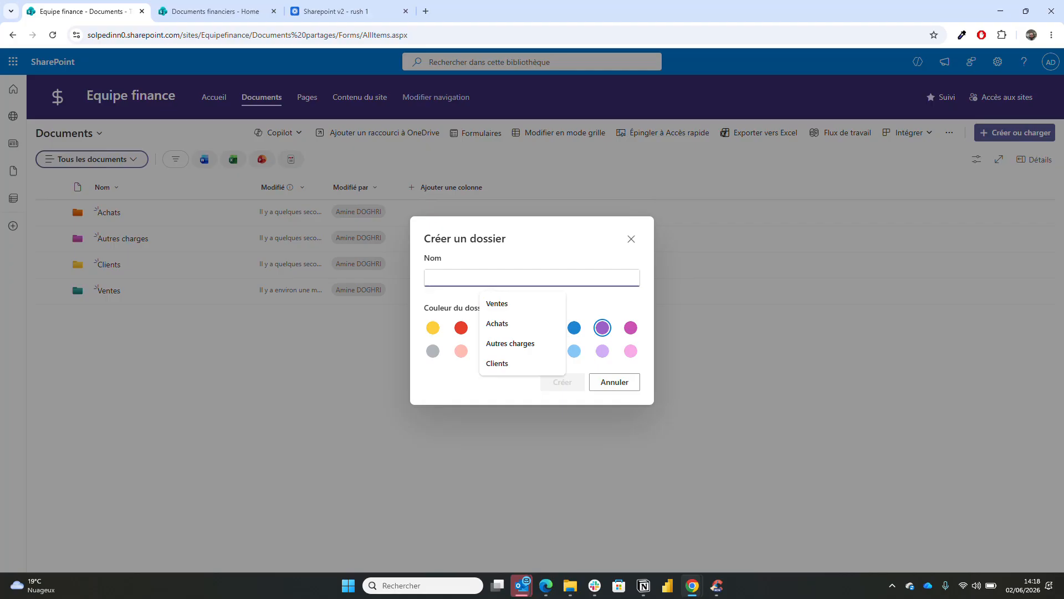
pyautogui.write('Produits')
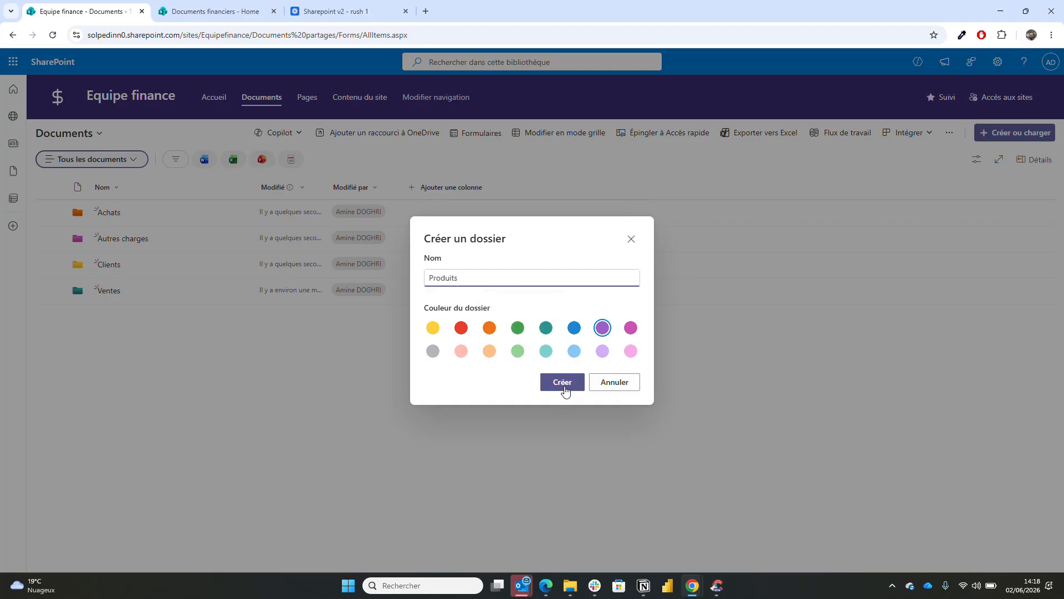
pyautogui.click(563, 387)
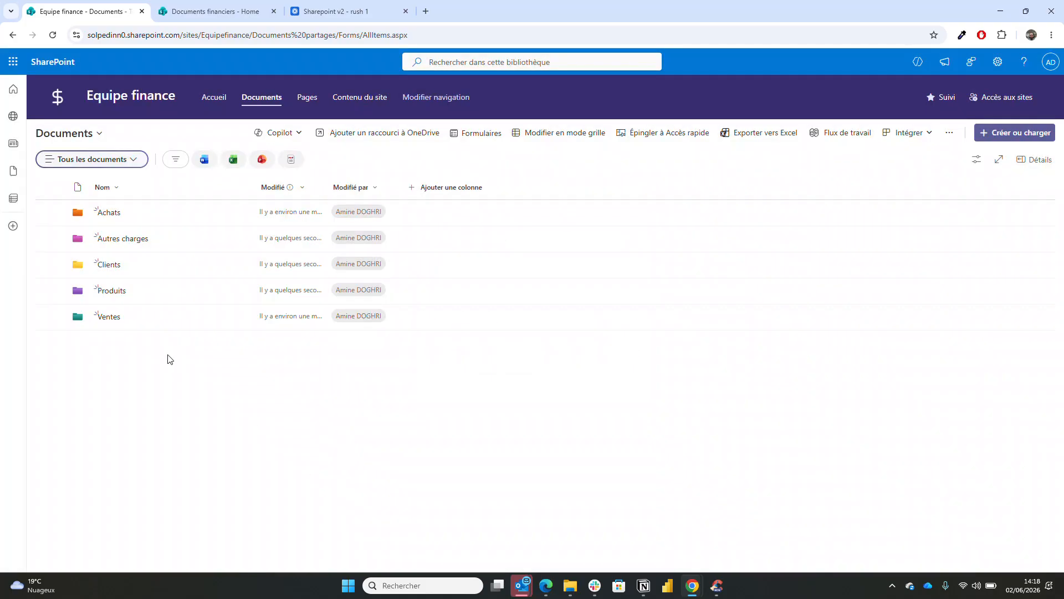
# - Create a red folder named Magasins
pyautogui.rightClick(109, 354)
pyautogui.moveTo(155, 359)
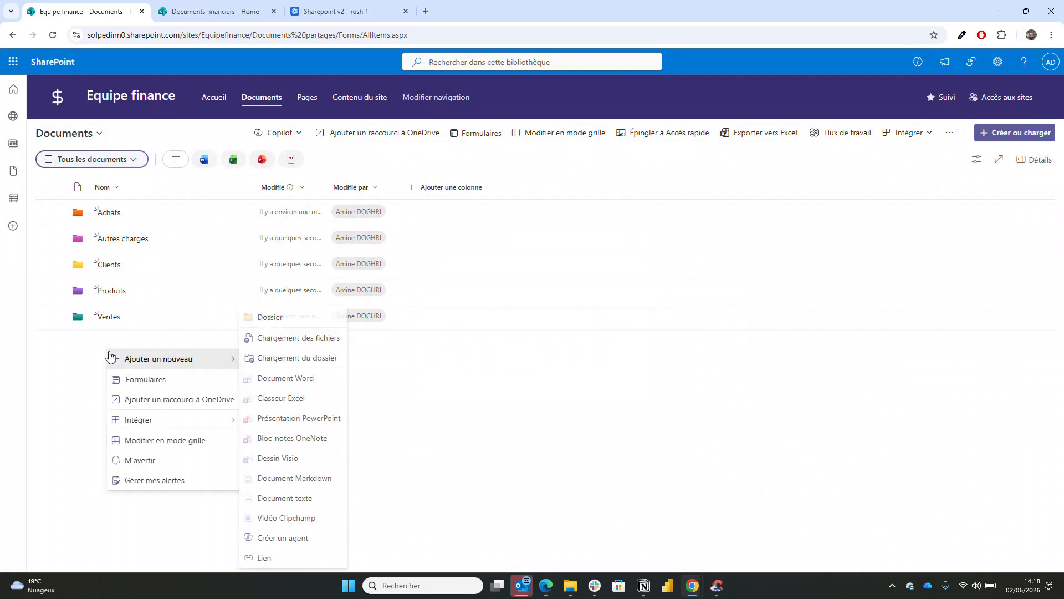
pyautogui.click(270, 317)
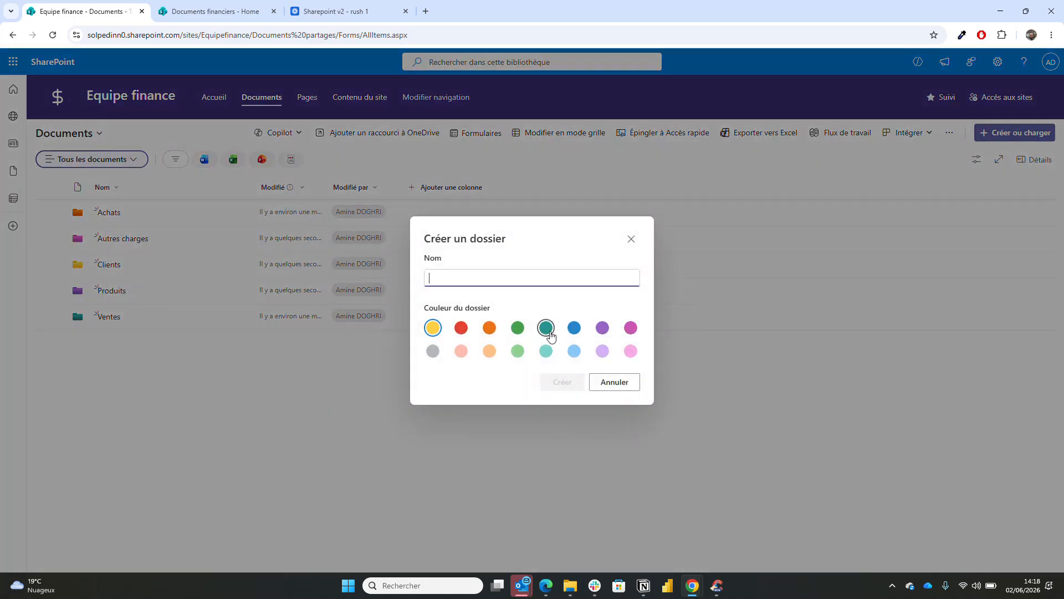
pyautogui.click(462, 330)
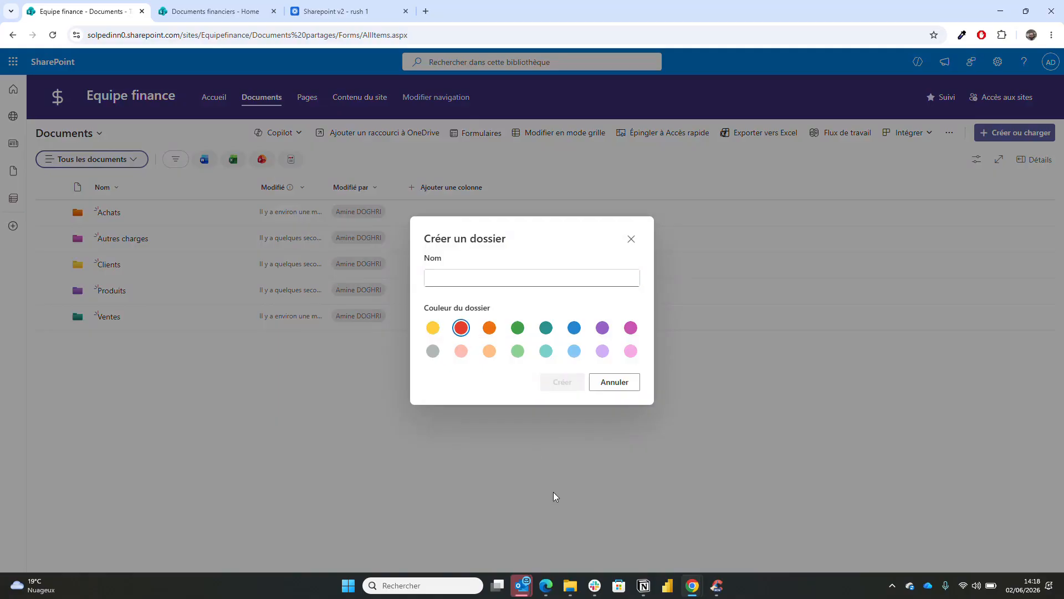
pyautogui.click(470, 278)
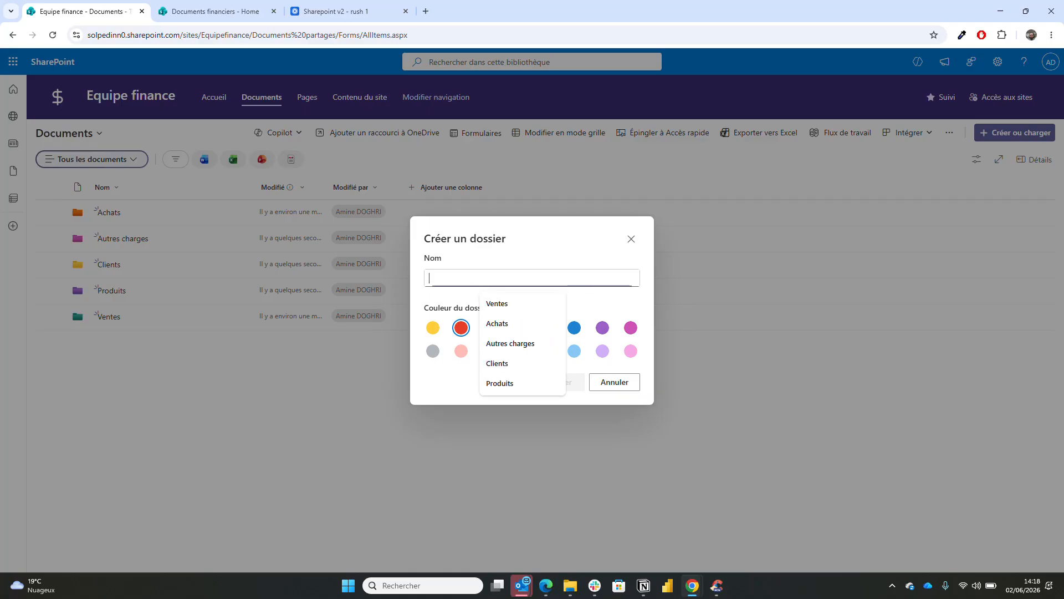
pyautogui.write('Magasins')
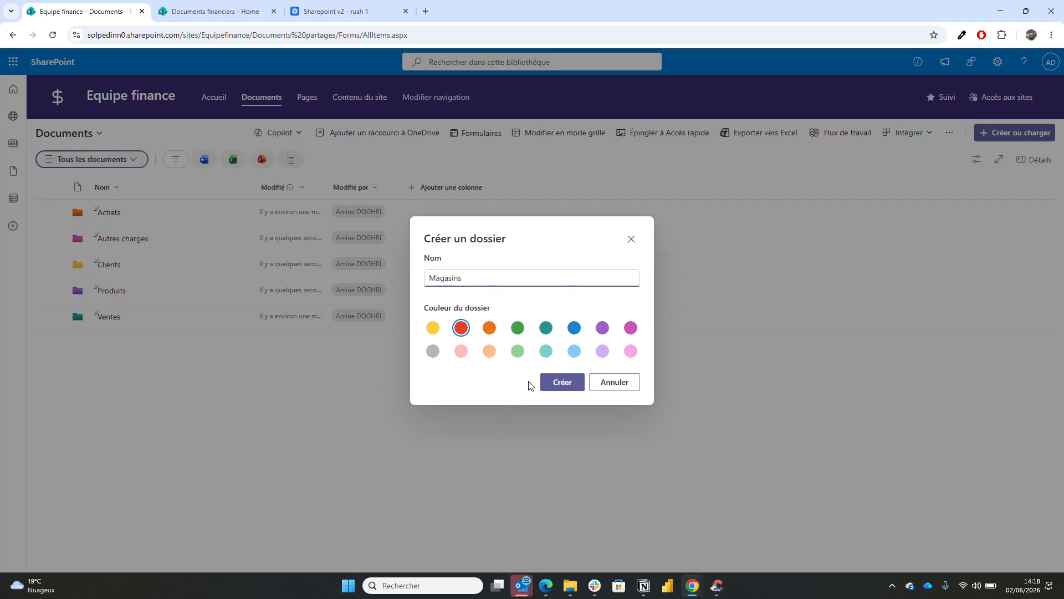
pyautogui.click(567, 384)
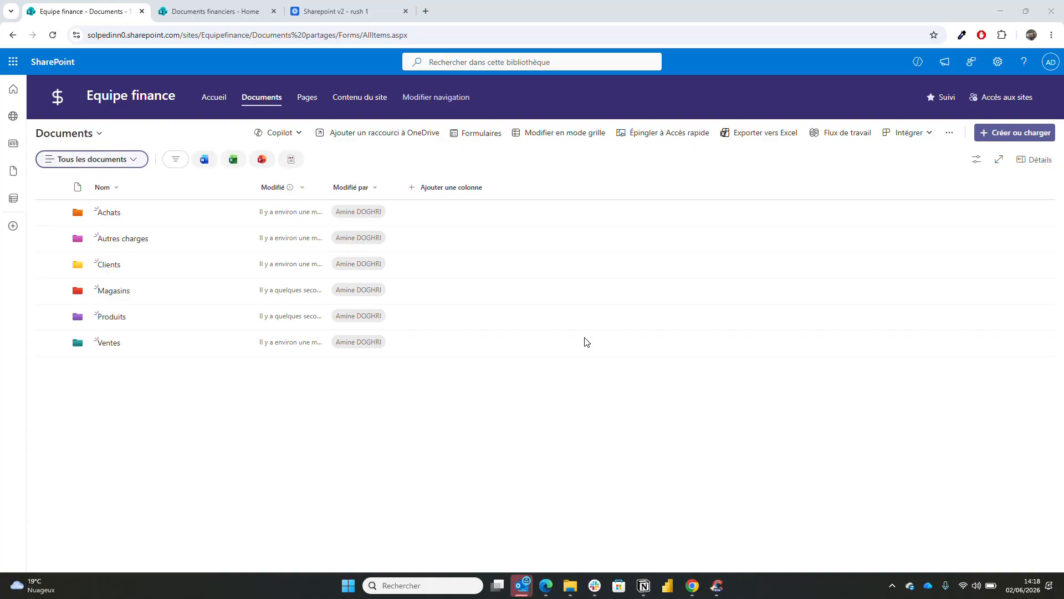
# - Open Ventes and upload the 2024 sales extracts folder with its 12 files
pyautogui.click(109, 342)
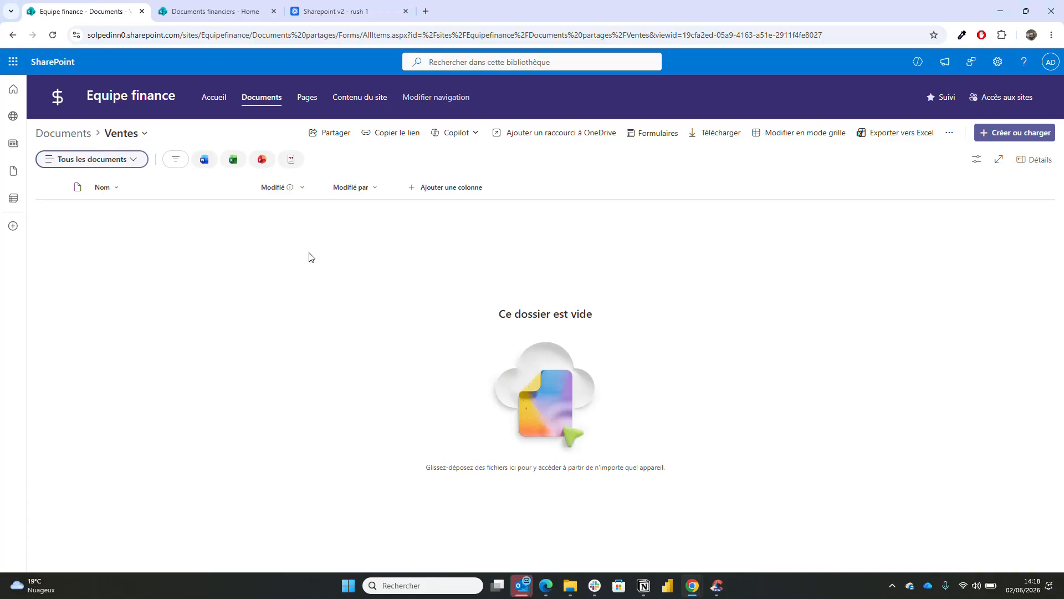
pyautogui.rightClick(238, 254)
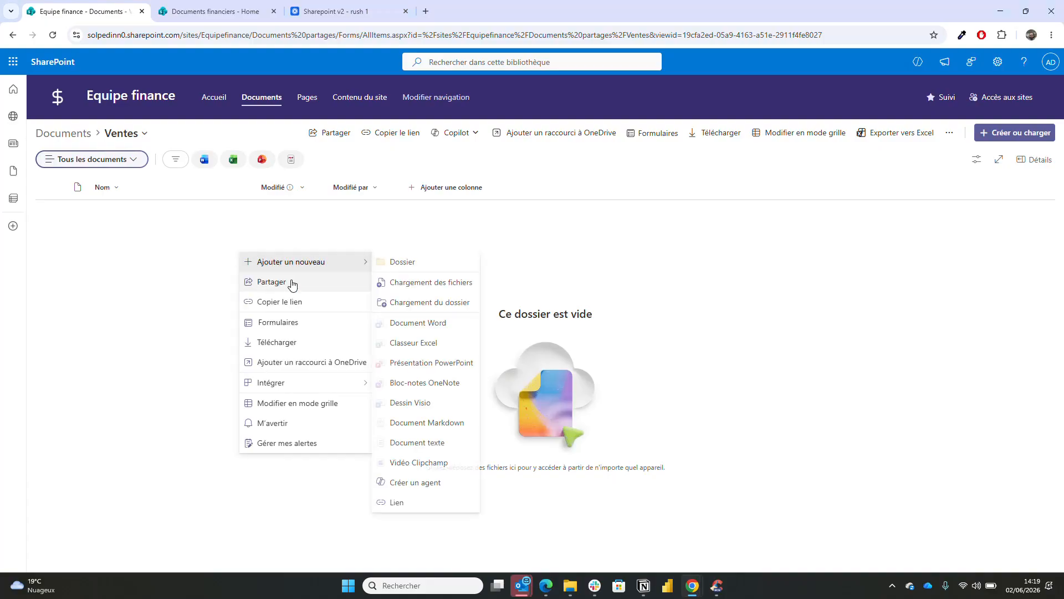
pyautogui.moveTo(344, 269)
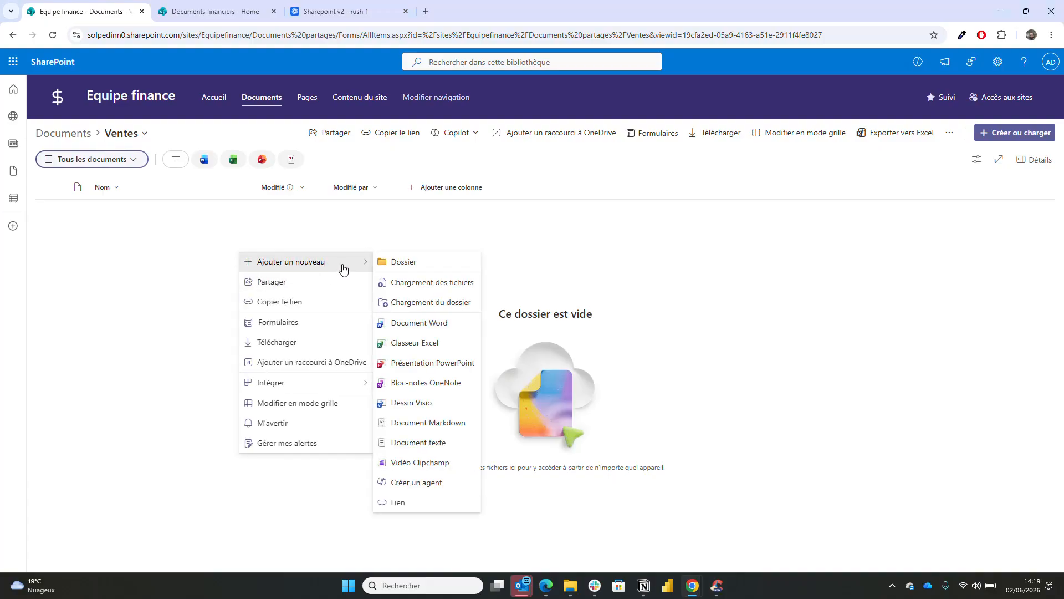
pyautogui.click(394, 303)
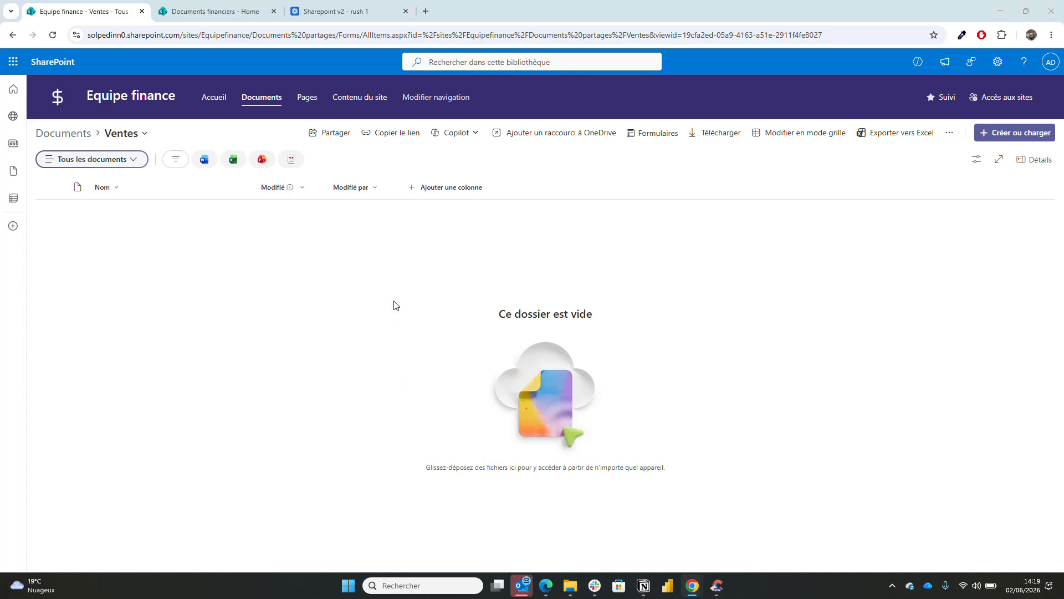
pyautogui.doubleClick(236, 140)
pyautogui.click(262, 108)
pyautogui.doubleClick(261, 108)
pyautogui.click(242, 105)
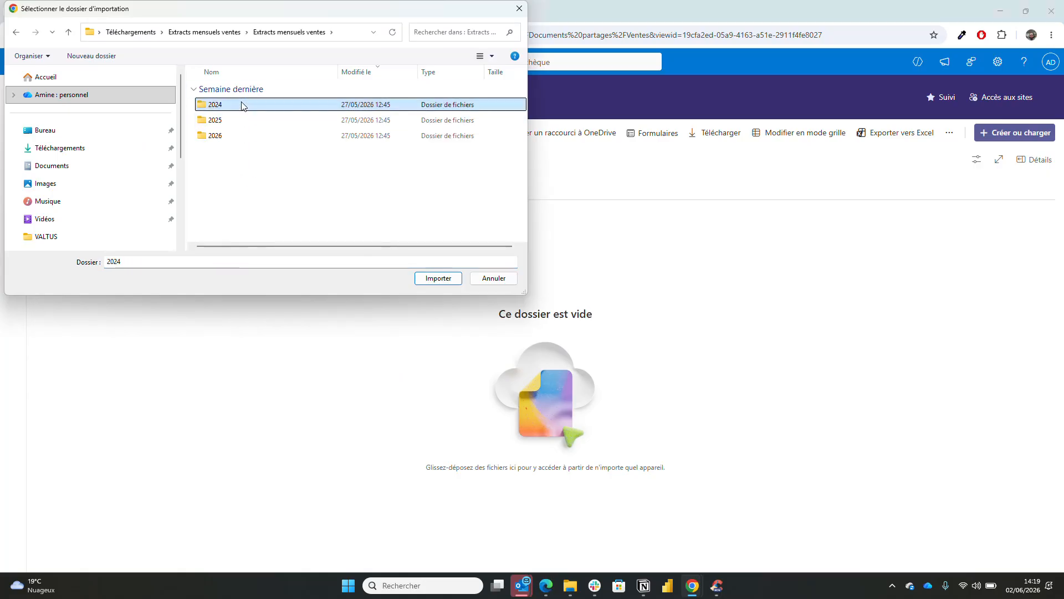
pyautogui.click(437, 278)
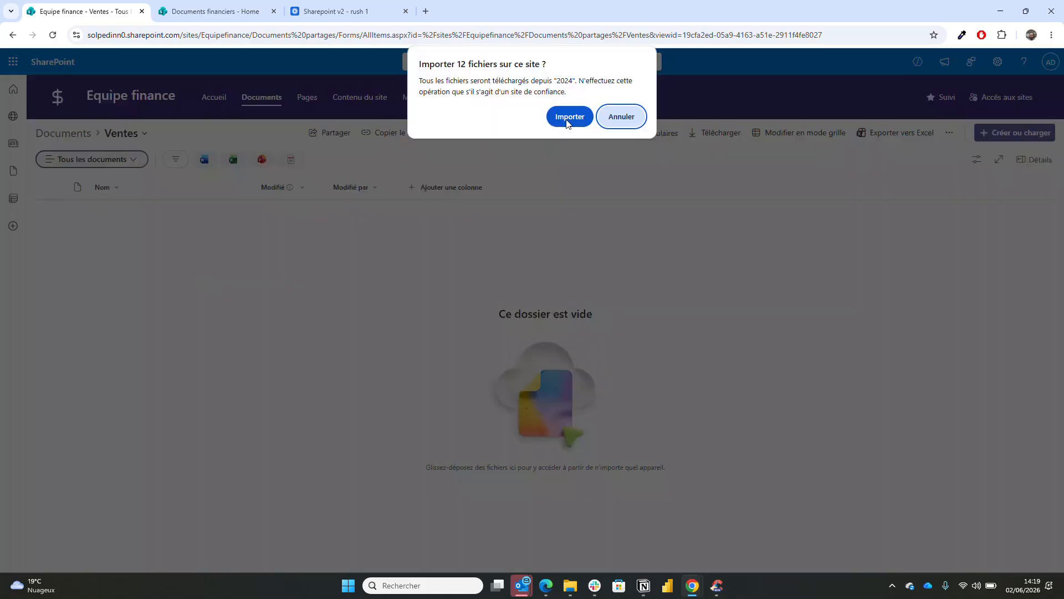
pyautogui.click(568, 117)
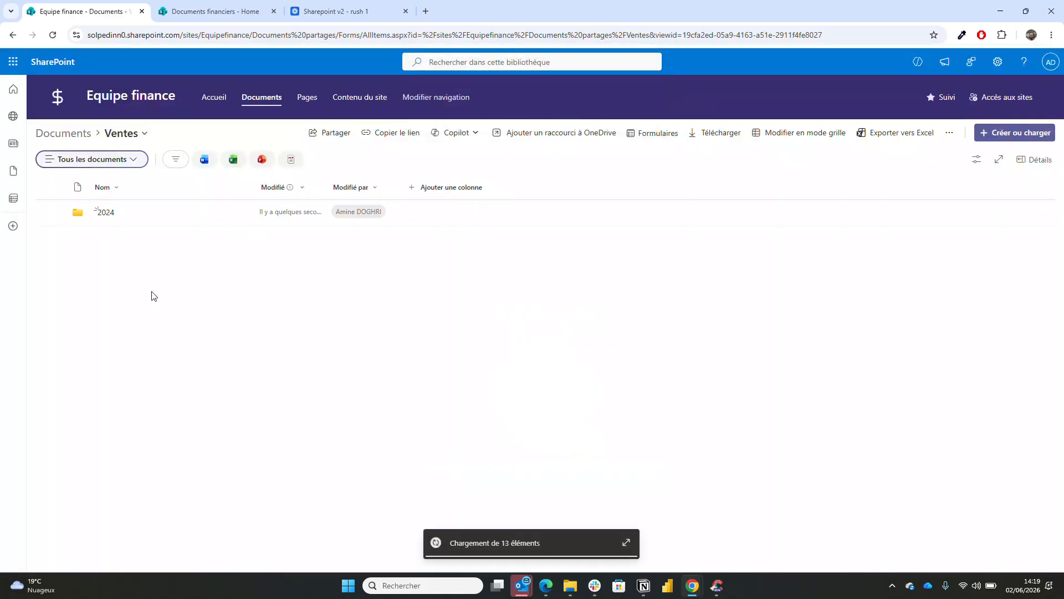
# - Upload the 2025 sales extracts folder into Ventes
pyautogui.rightClick(126, 250)
pyautogui.moveTo(133, 256)
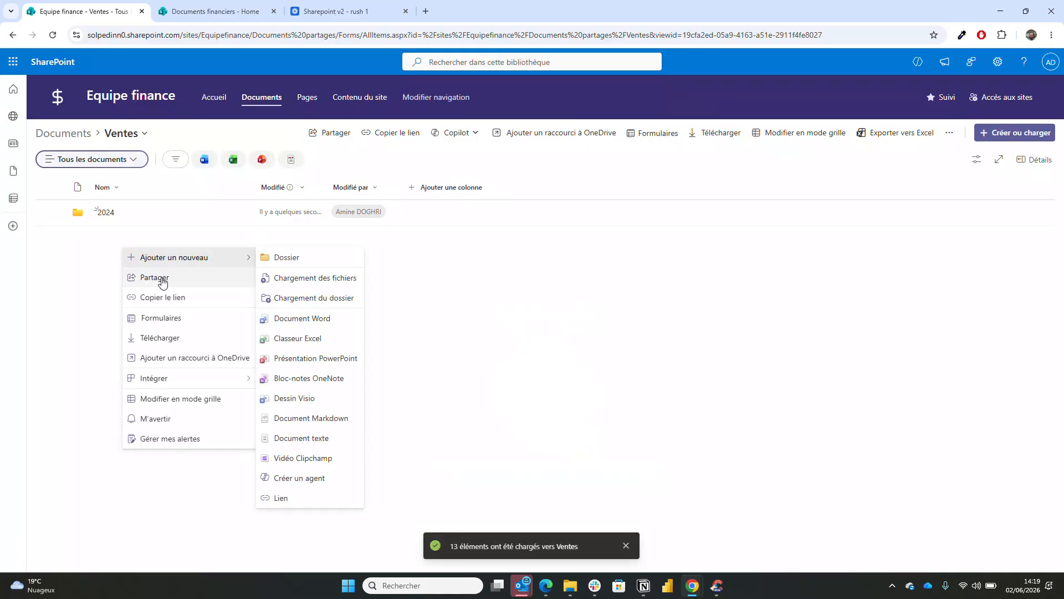
pyautogui.click(275, 298)
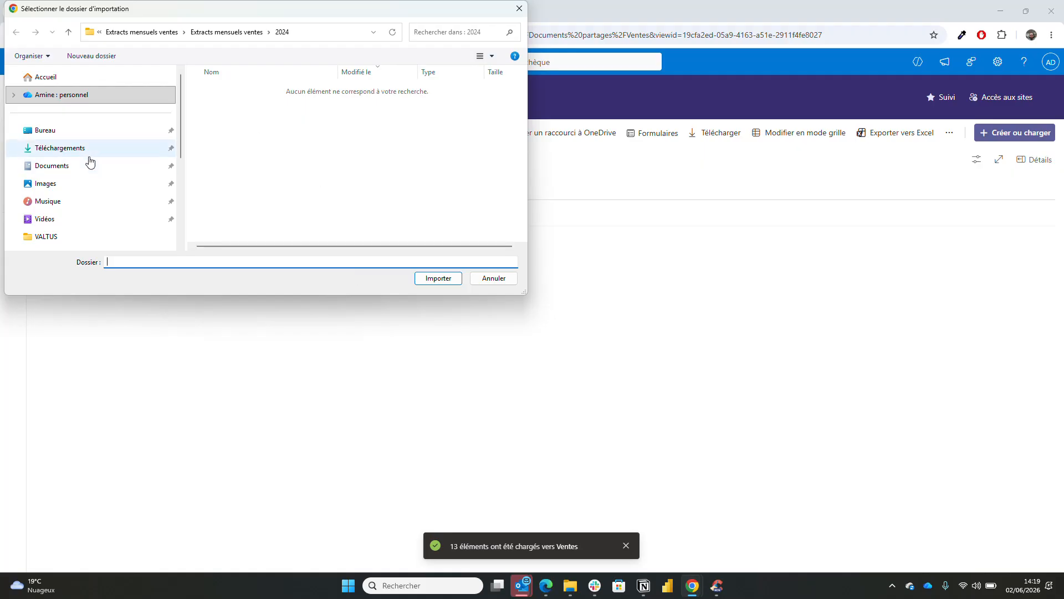
pyautogui.click(236, 32)
pyautogui.click(252, 120)
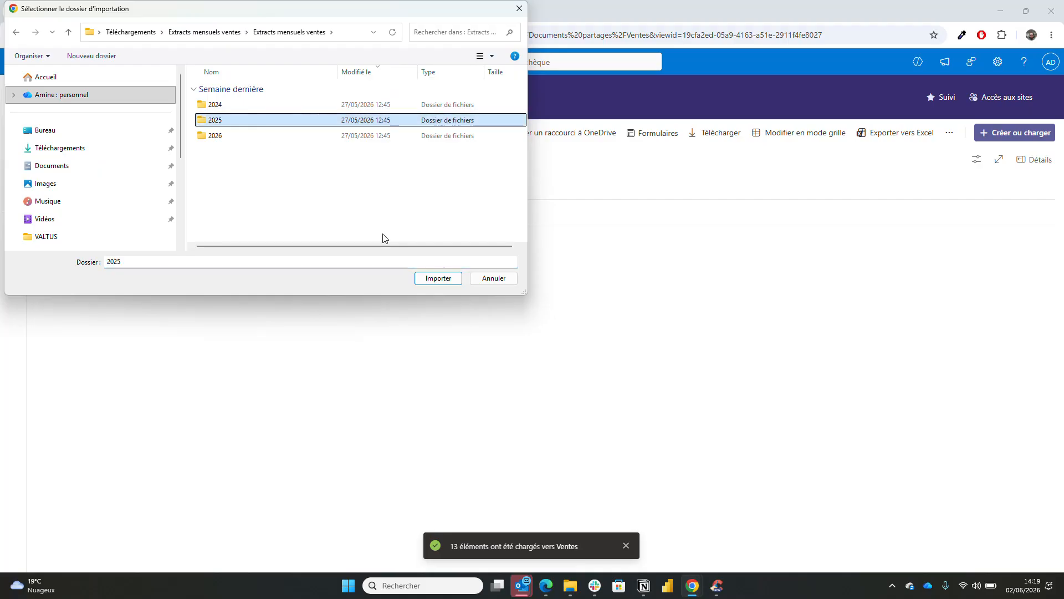
pyautogui.click(424, 281)
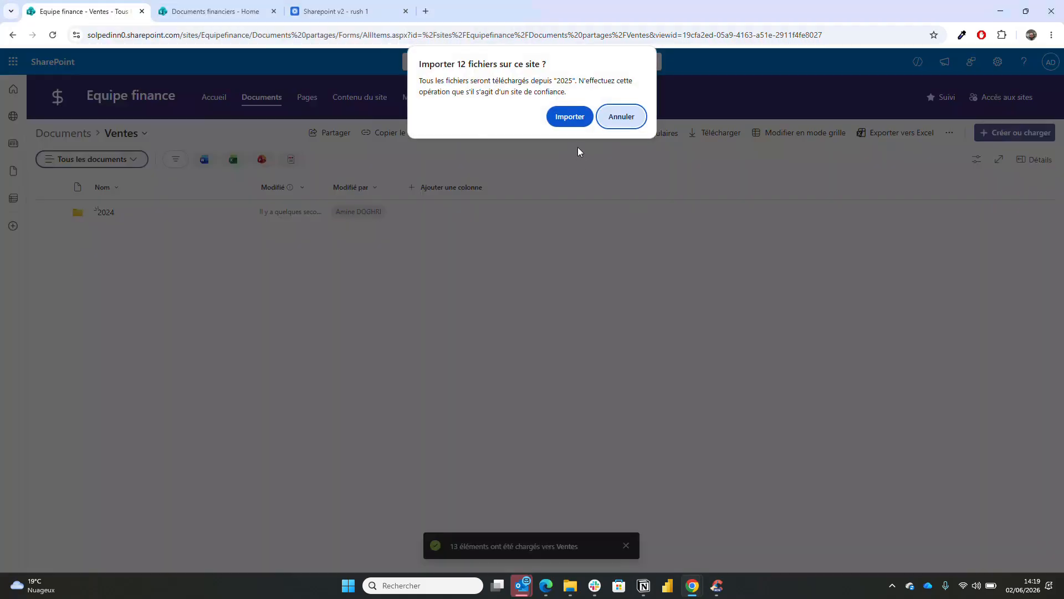
pyautogui.click(571, 123)
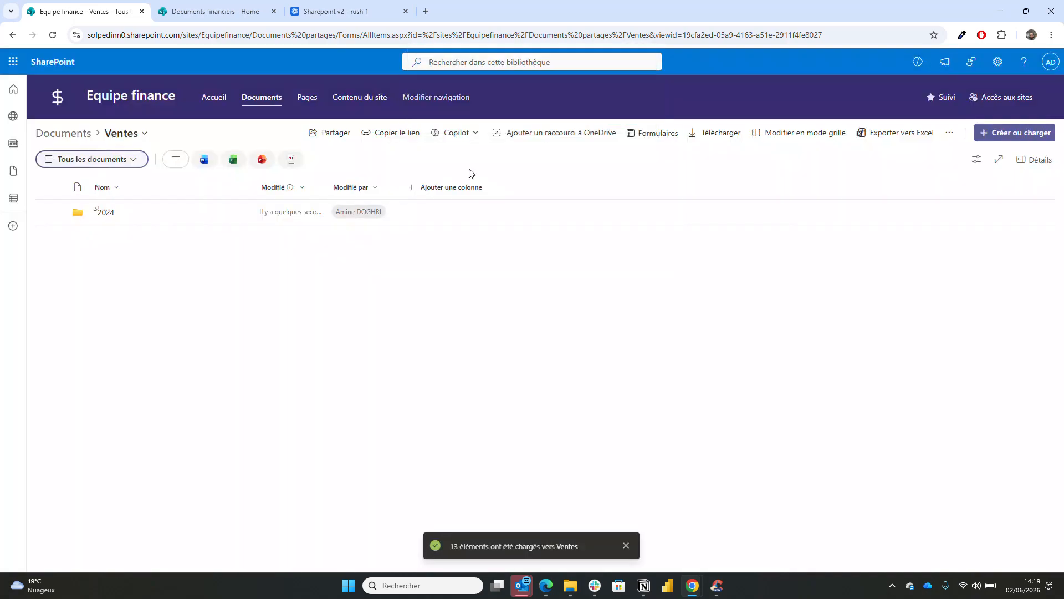
# - Upload the 2026 folder with its 3 files, then open it to check them
pyautogui.rightClick(108, 270)
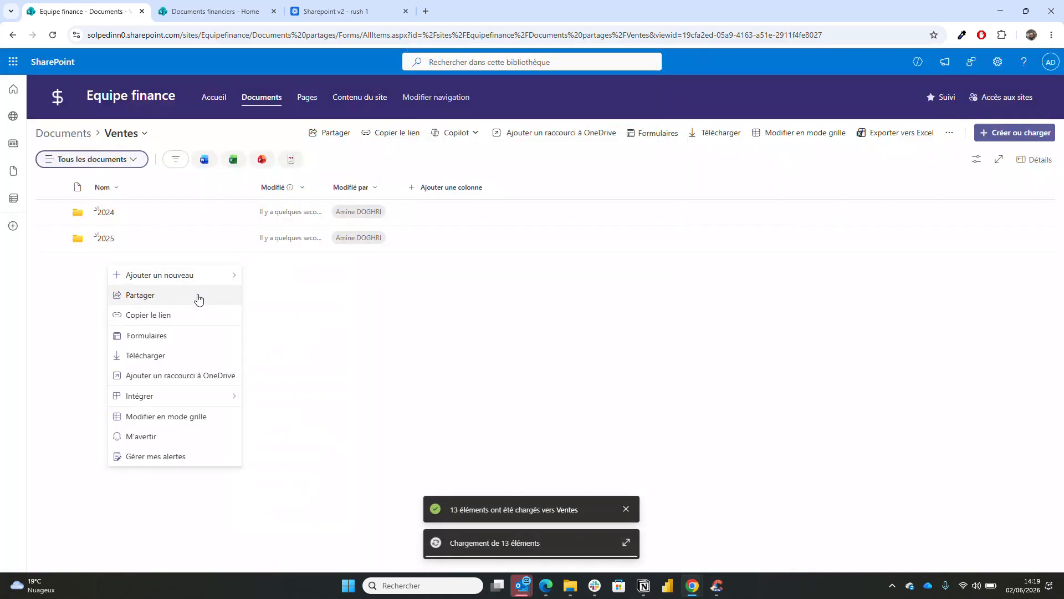
pyautogui.moveTo(216, 277)
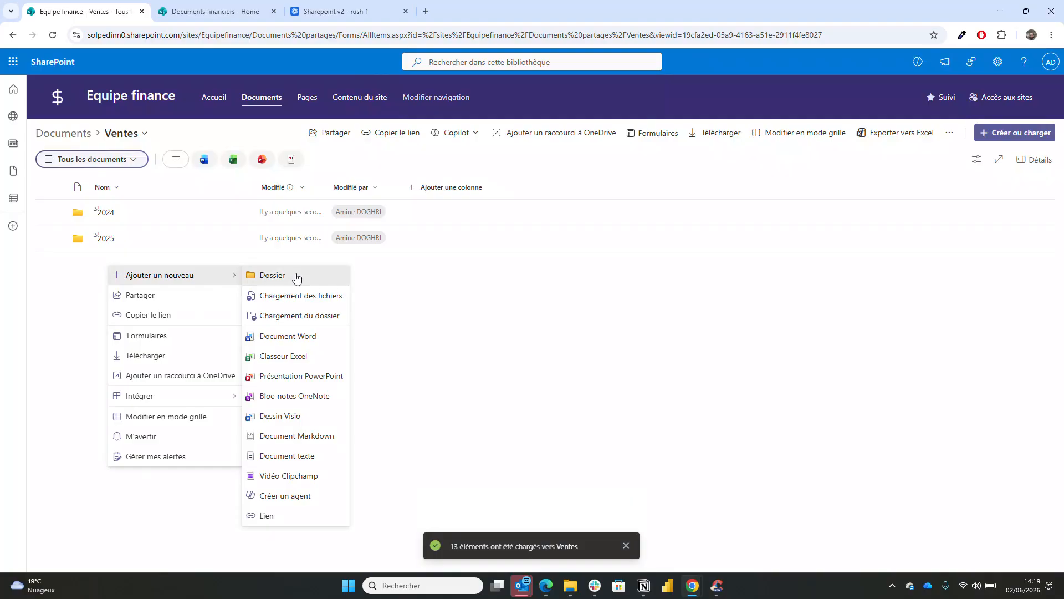
pyautogui.click(298, 320)
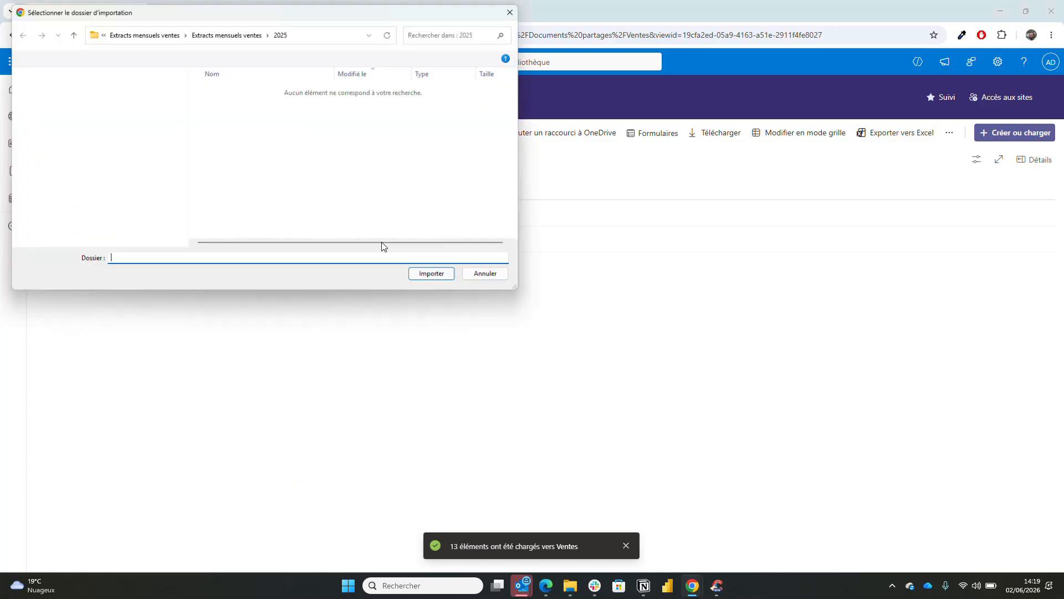
pyautogui.click(73, 150)
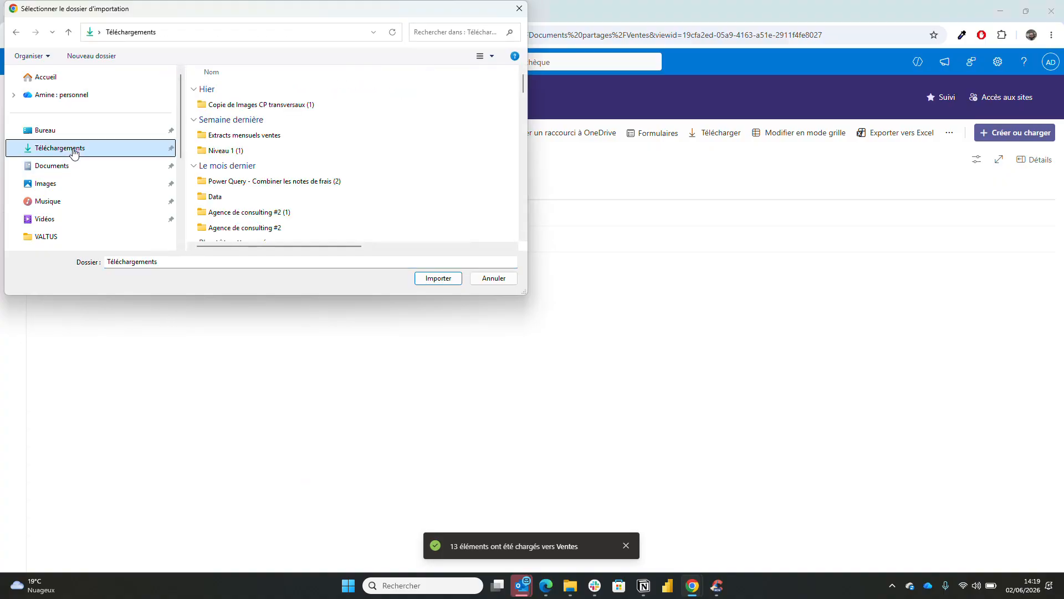
pyautogui.doubleClick(239, 137)
pyautogui.doubleClick(249, 106)
pyautogui.click(241, 136)
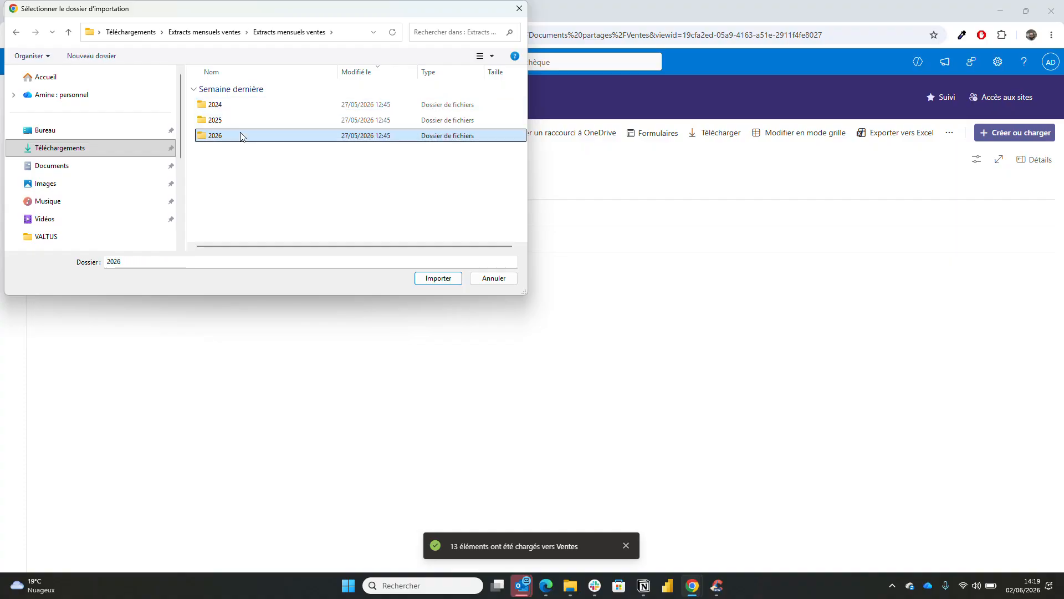
pyautogui.click(429, 280)
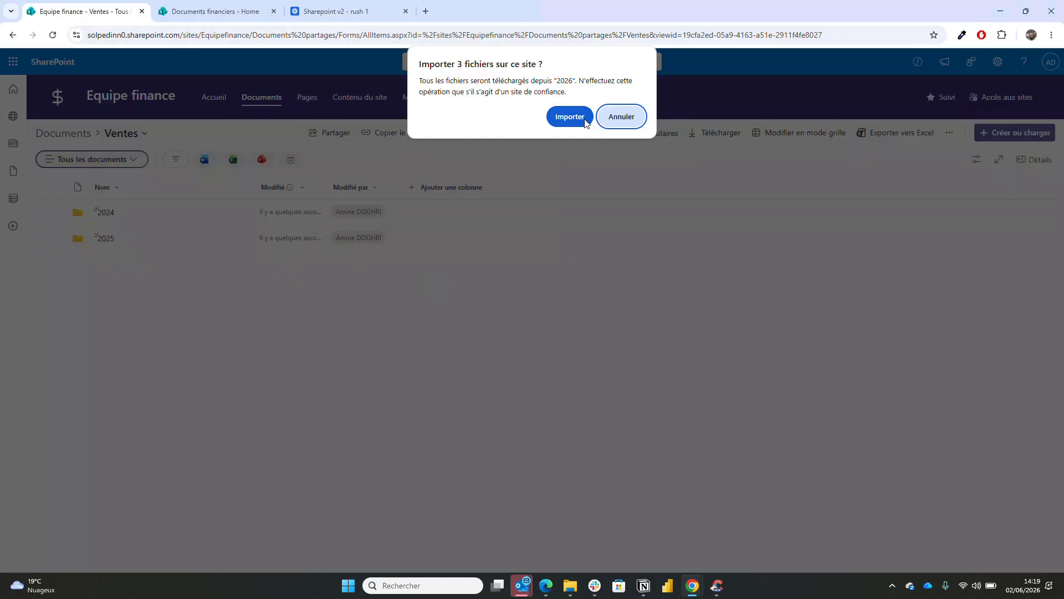
pyautogui.click(570, 117)
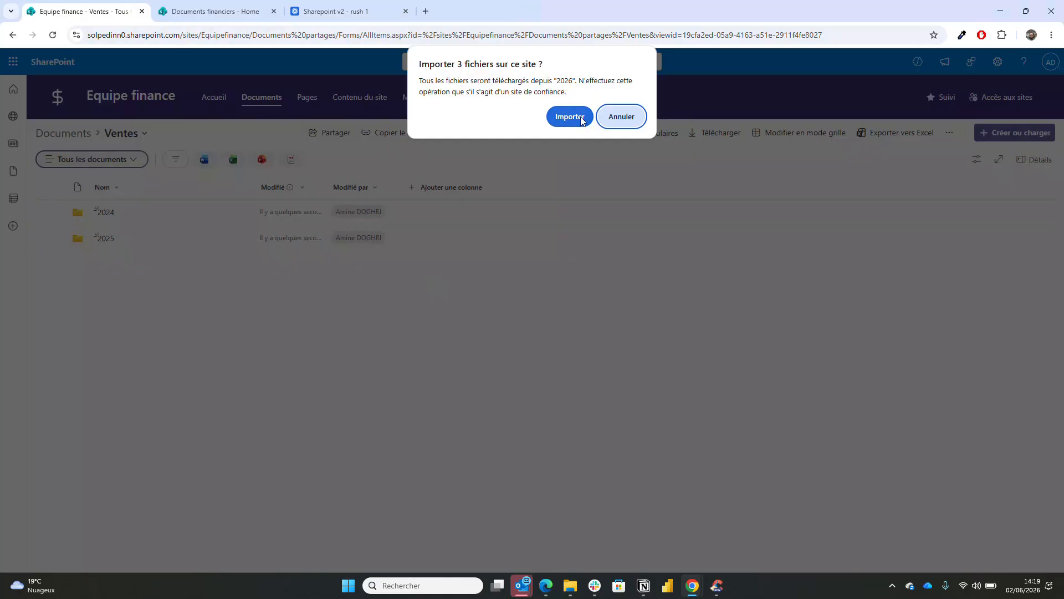
pyautogui.click(105, 265)
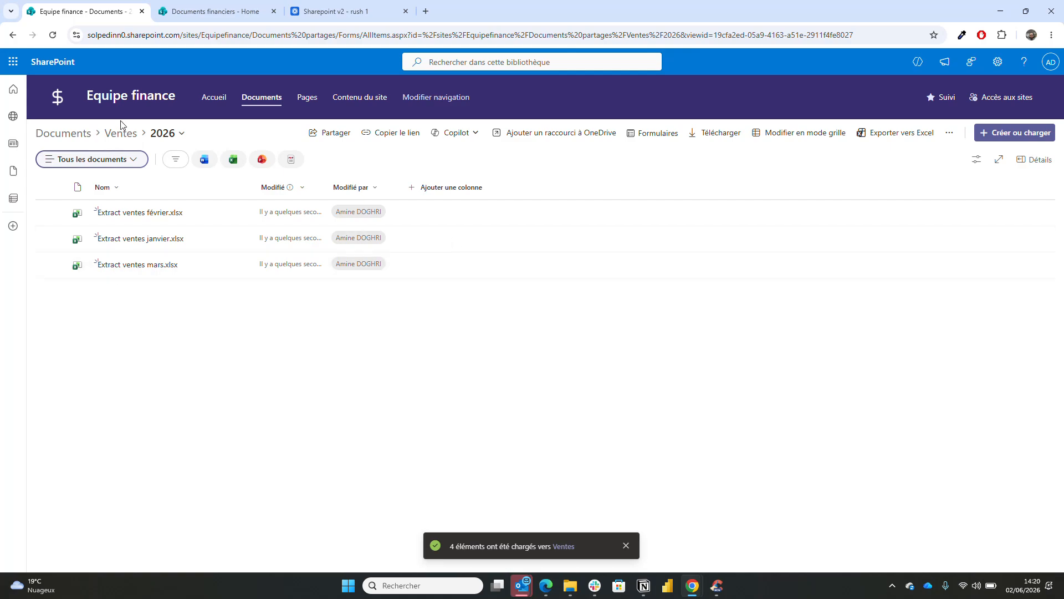
# - Edit the site navigation and delete the Contenu du site, Pages and Documents links
pyautogui.click(59, 134)
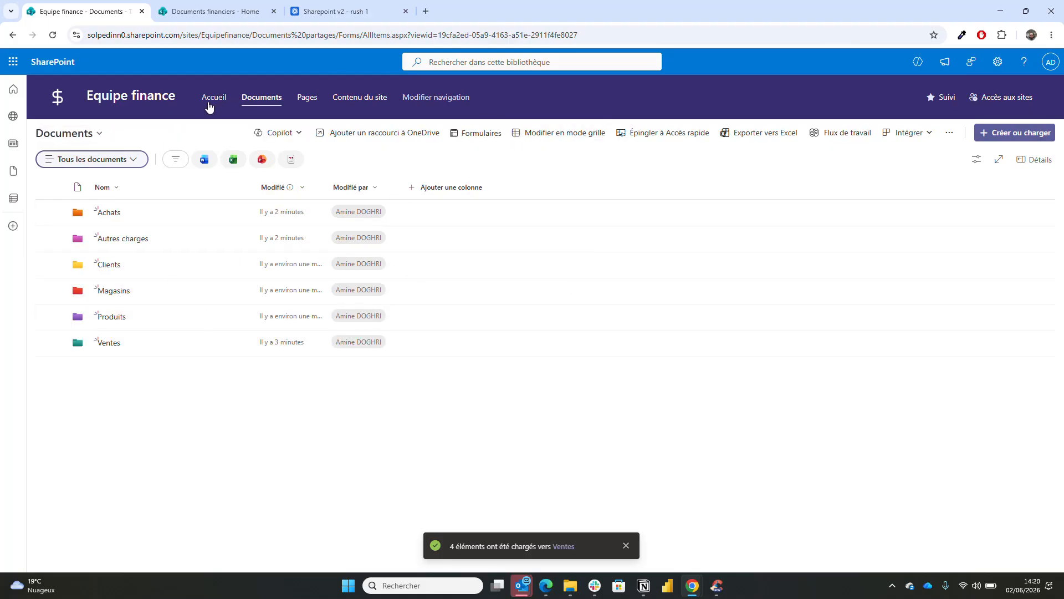
pyautogui.click(468, 109)
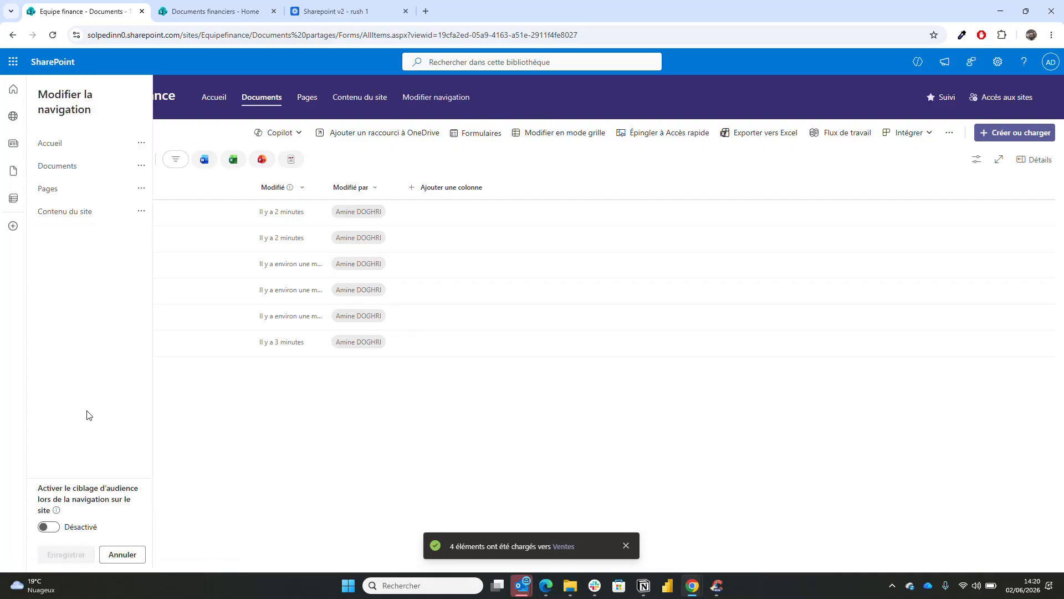
pyautogui.click(141, 214)
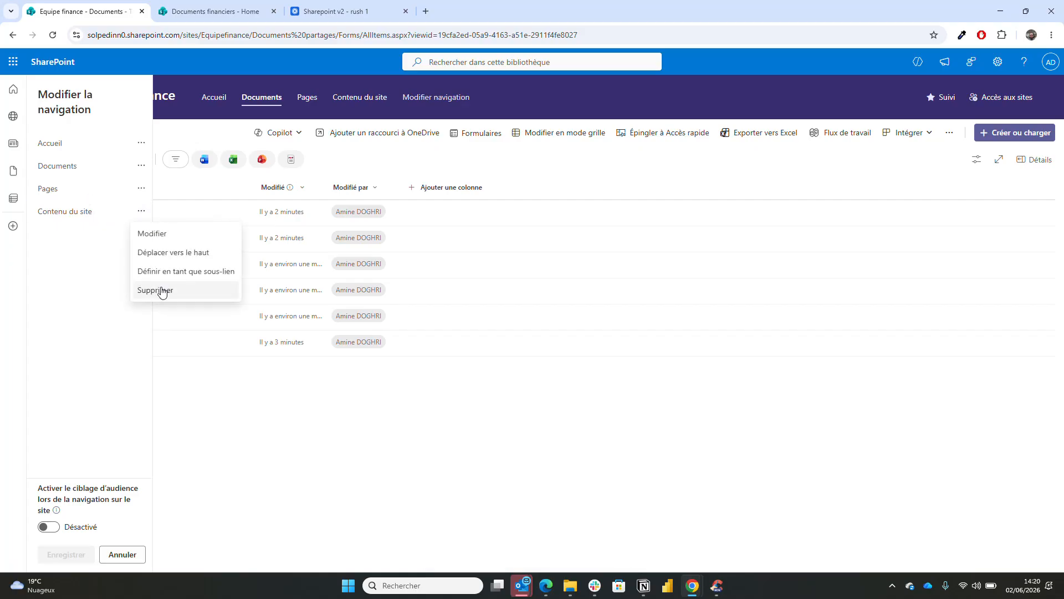
pyautogui.click(162, 290)
pyautogui.click(141, 187)
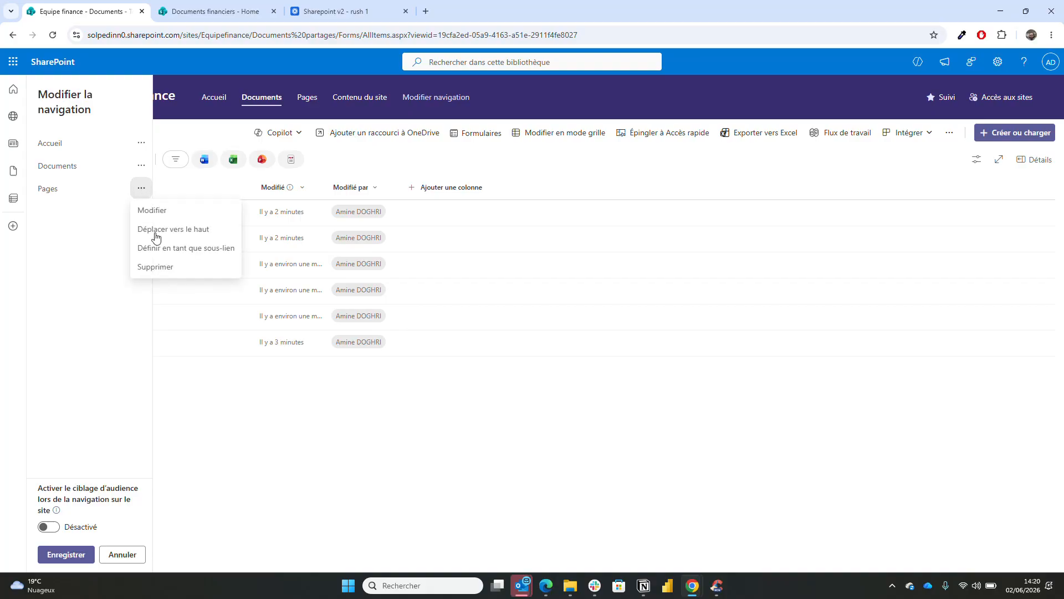
pyautogui.click(156, 267)
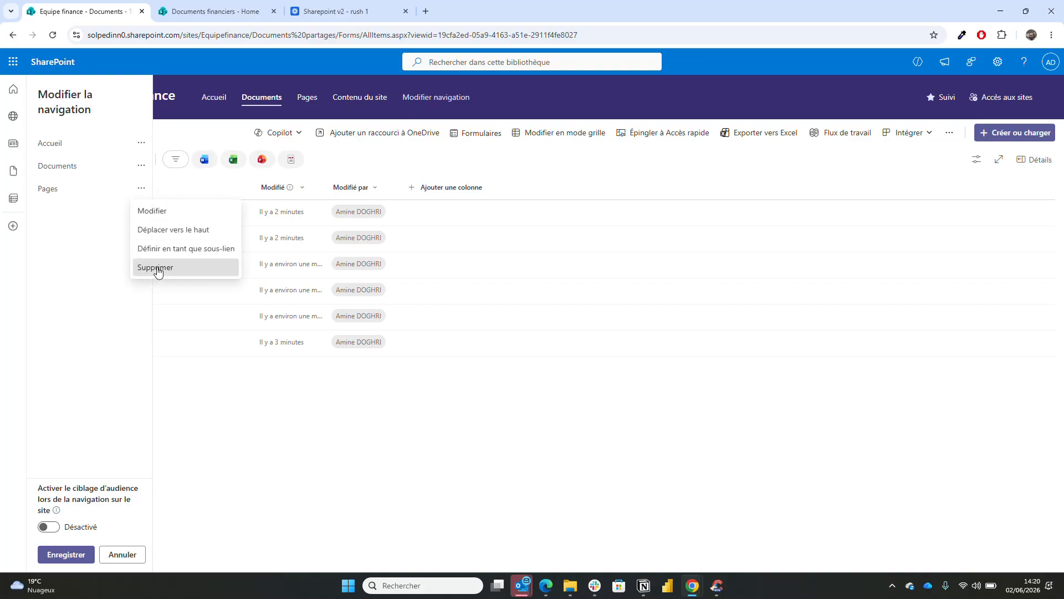
pyautogui.click(142, 166)
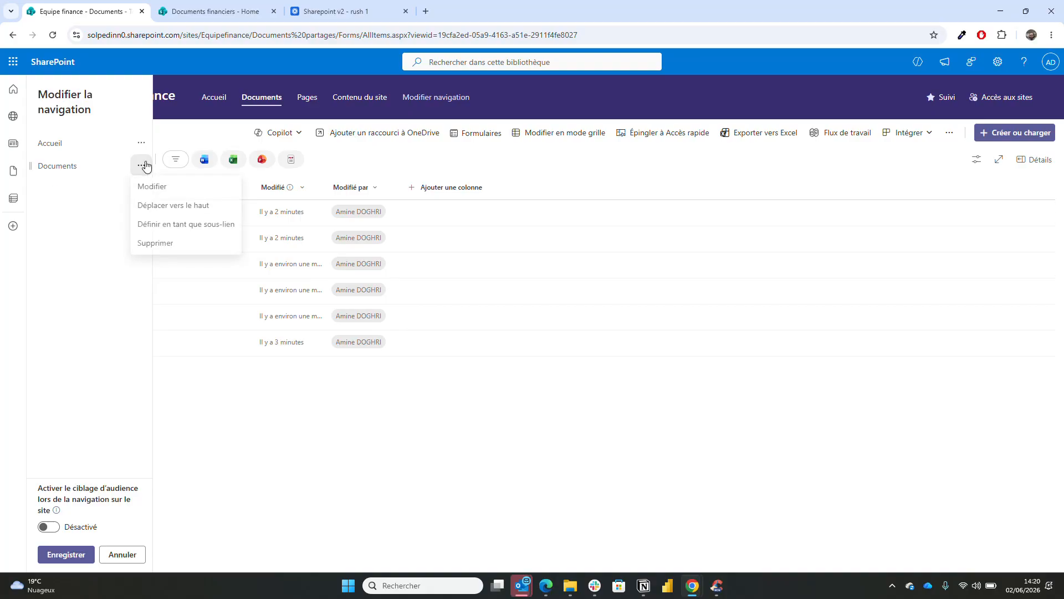
pyautogui.click(164, 246)
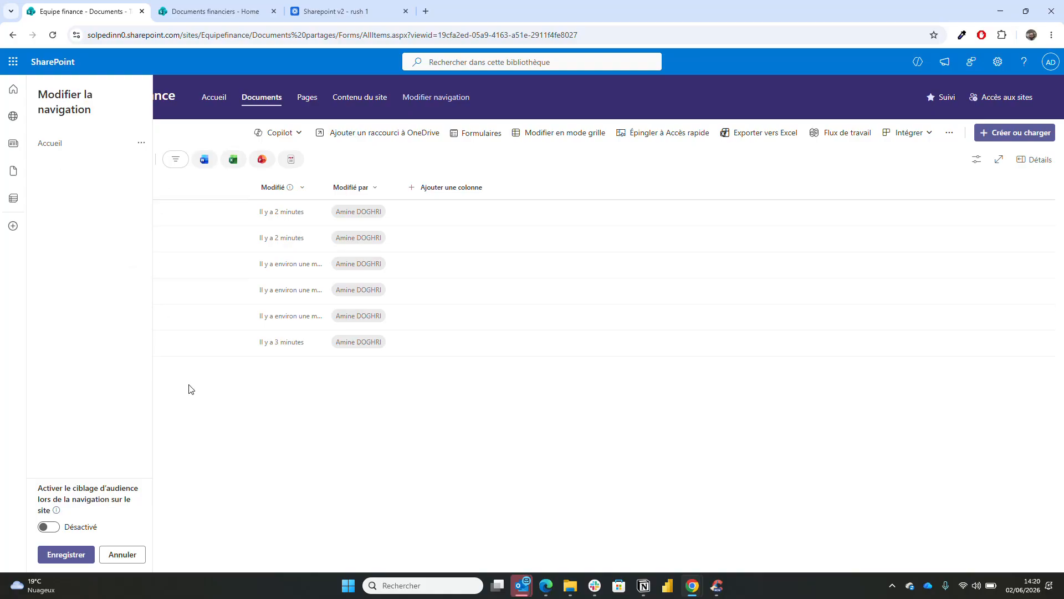
pyautogui.moveTo(92, 163)
# - Add a link under Accueil named Ventes that opens in a new tab
pyautogui.click(90, 156)
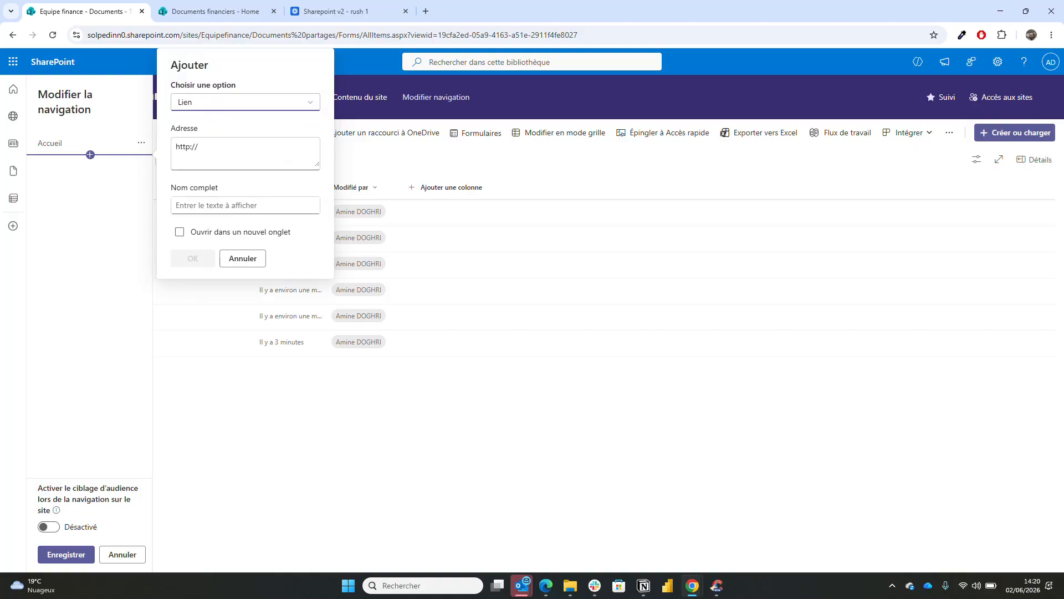
pyautogui.click(249, 105)
pyautogui.click(249, 105)
pyautogui.click(240, 142)
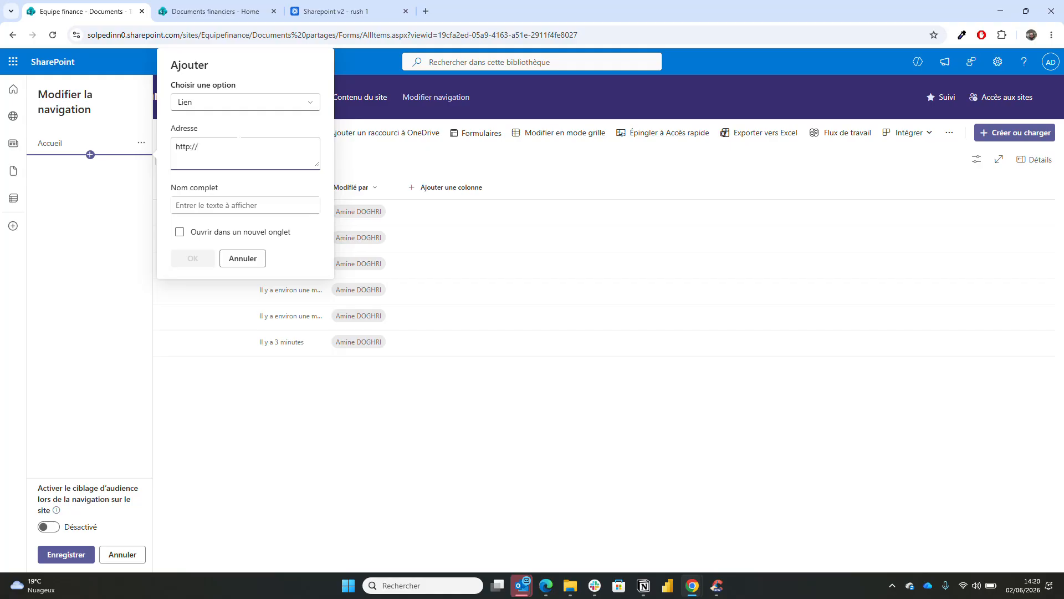
pyautogui.rightClick(115, 16)
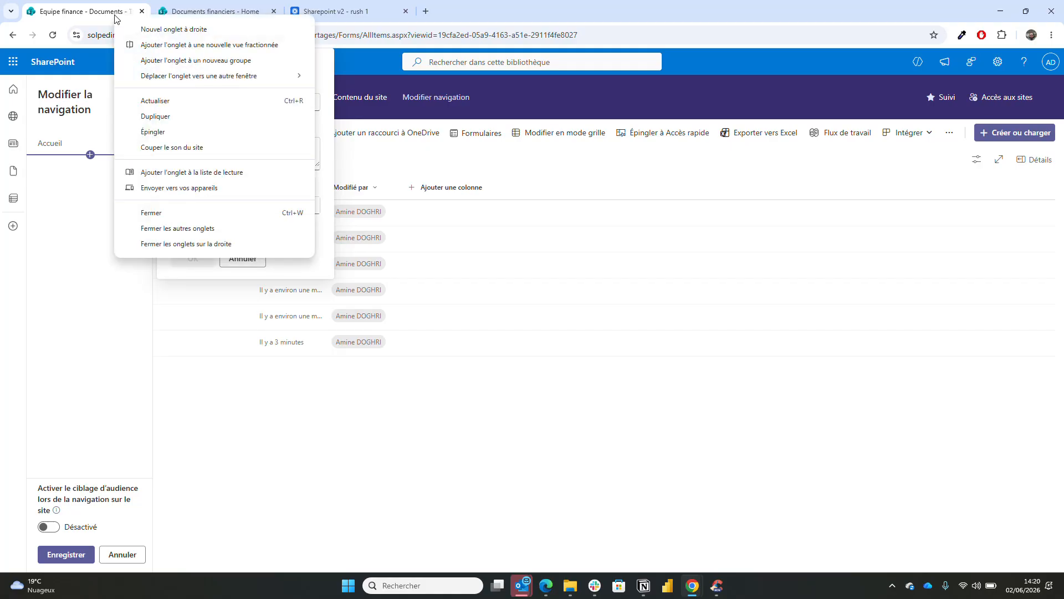
pyautogui.click(155, 117)
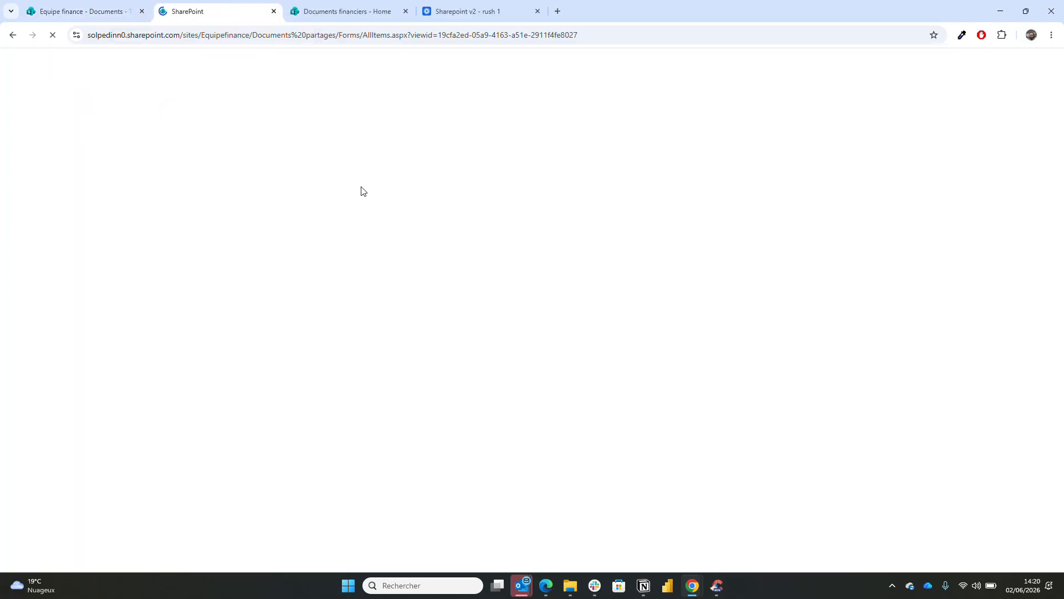
pyautogui.click(103, 11)
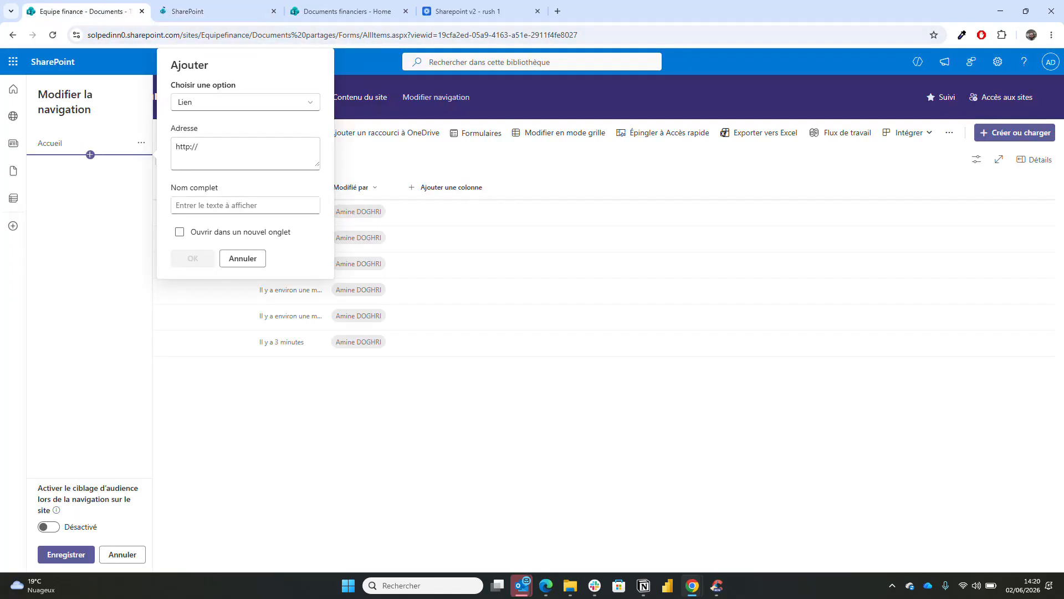
pyautogui.moveTo(198, 147); pyautogui.dragTo(176, 147)
pyautogui.click(180, 232)
pyautogui.click(246, 205)
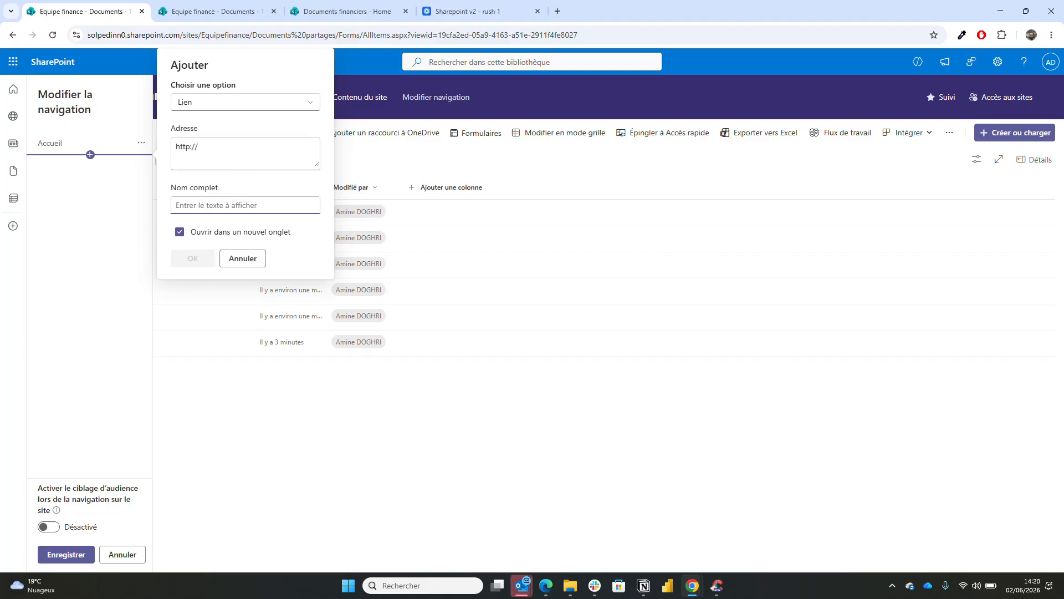
pyautogui.write('V')
# - Paste the Ventes folder's share link as the address and confirm the link
pyautogui.click(211, 11)
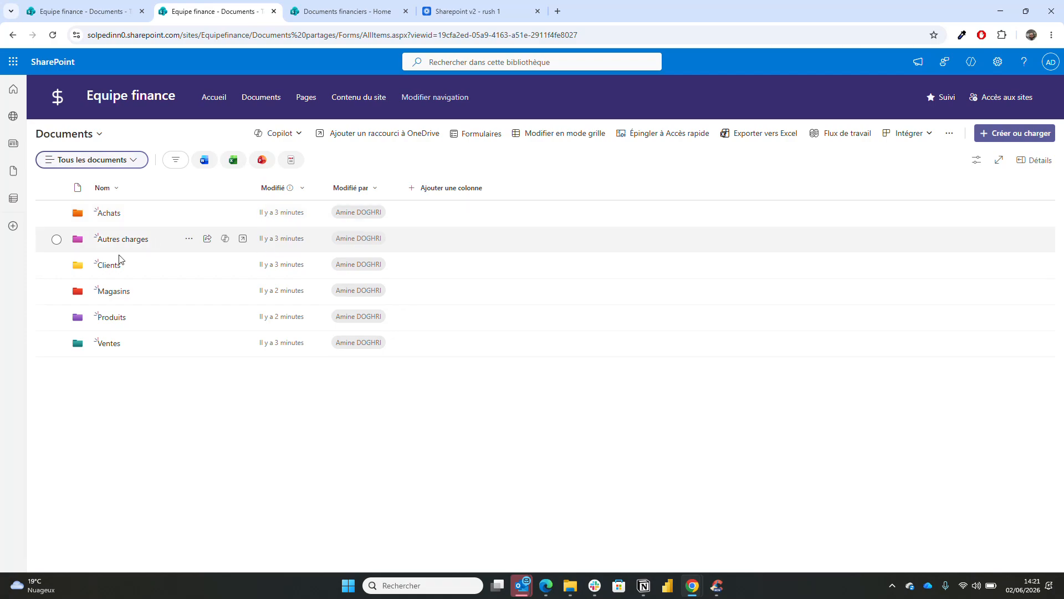
pyautogui.click(109, 344)
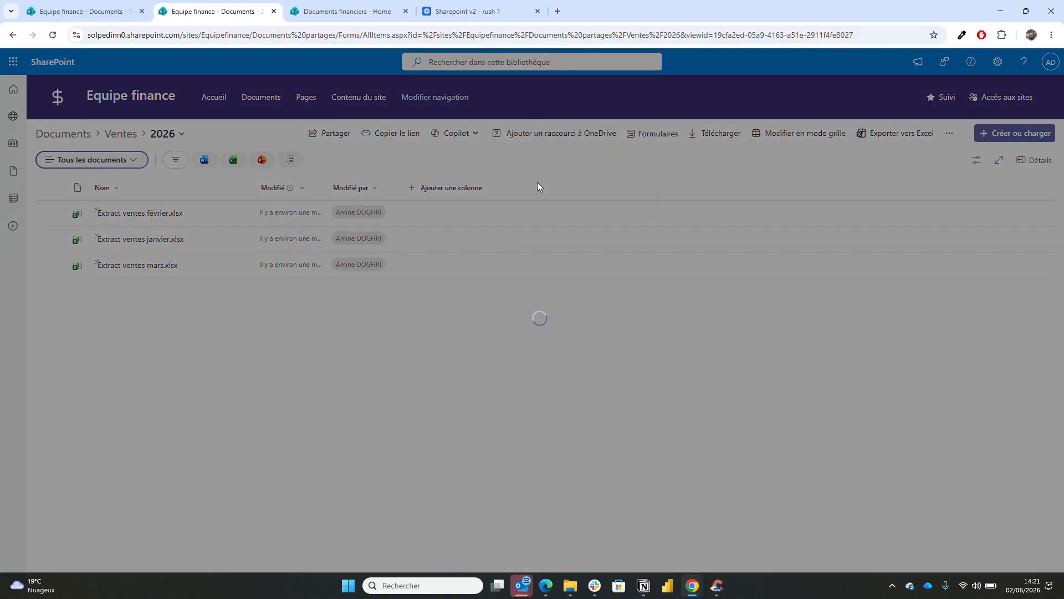
pyautogui.click(92, 20)
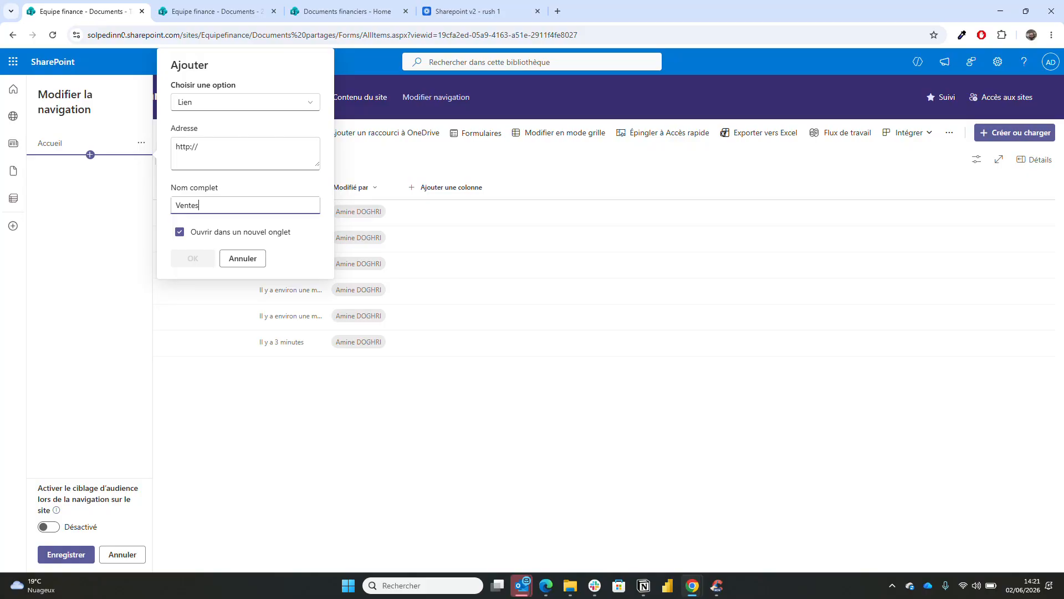
pyautogui.moveTo(206, 147); pyautogui.dragTo(179, 147)
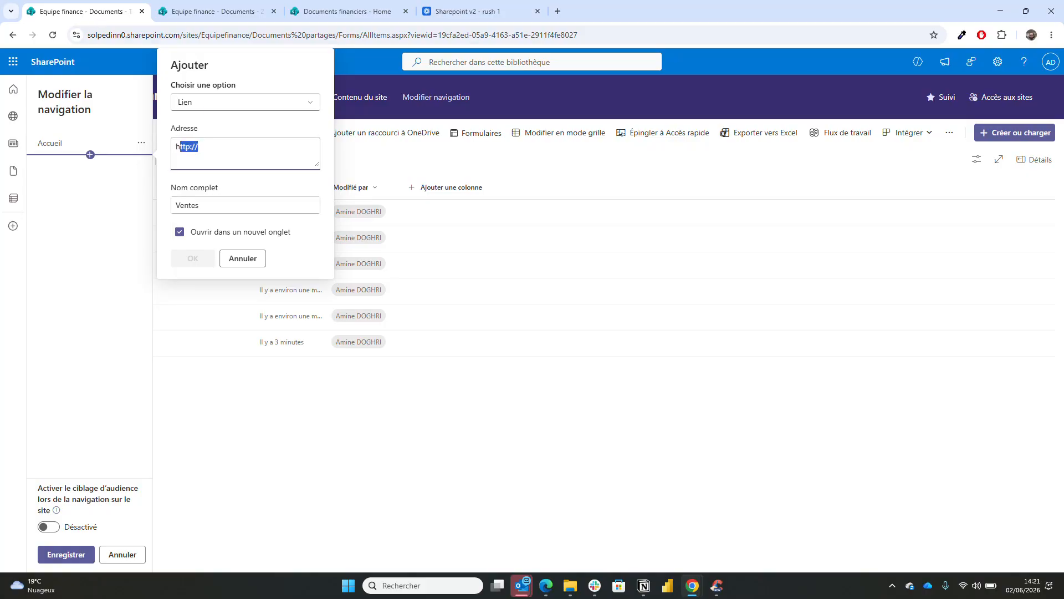
pyautogui.hotkey('ctrl', 'a')
pyautogui.hotkey('ctrl', 'v')
pyautogui.click(194, 258)
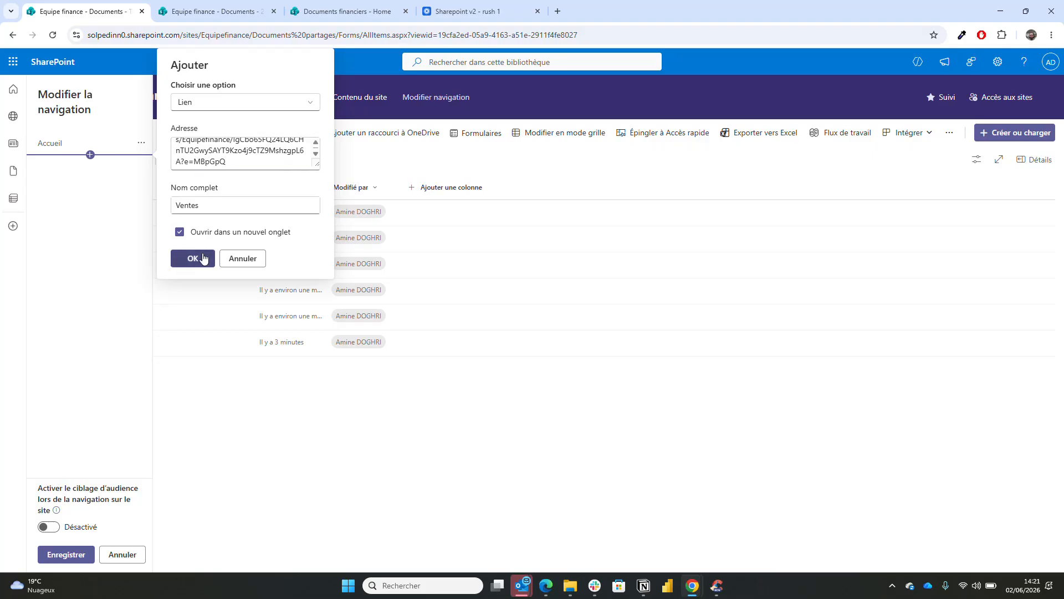
# - Save the navigation and test that the Ventes link opens the sales folder
pyautogui.click(72, 553)
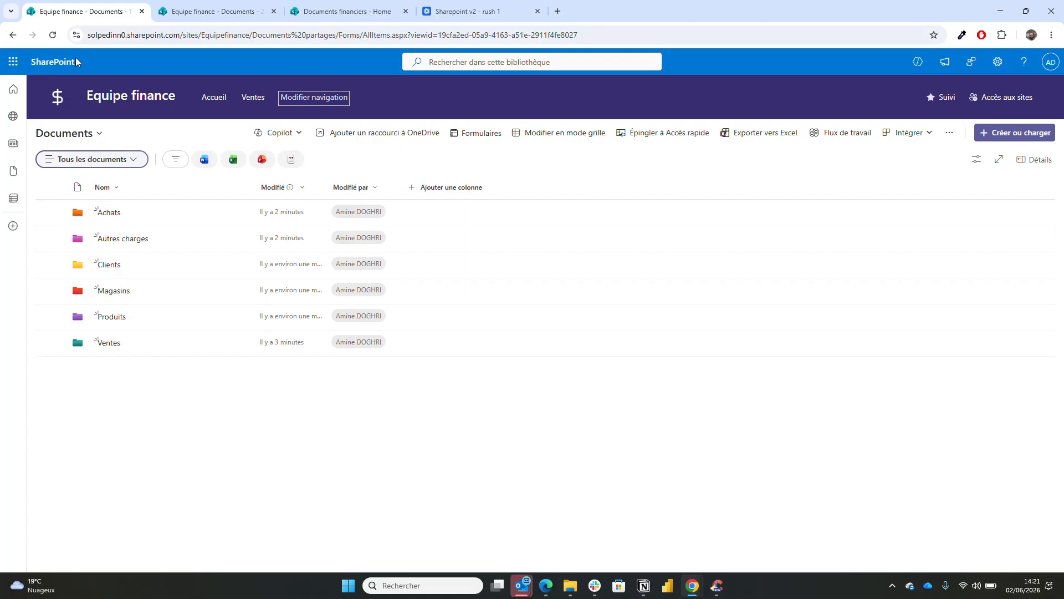
pyautogui.click(58, 97)
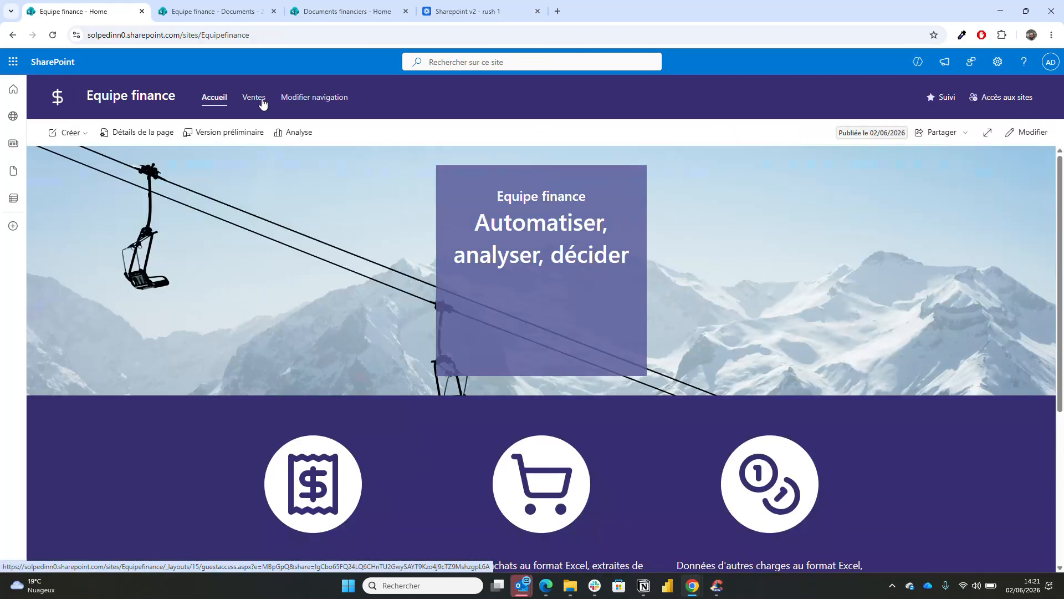
pyautogui.click(261, 98)
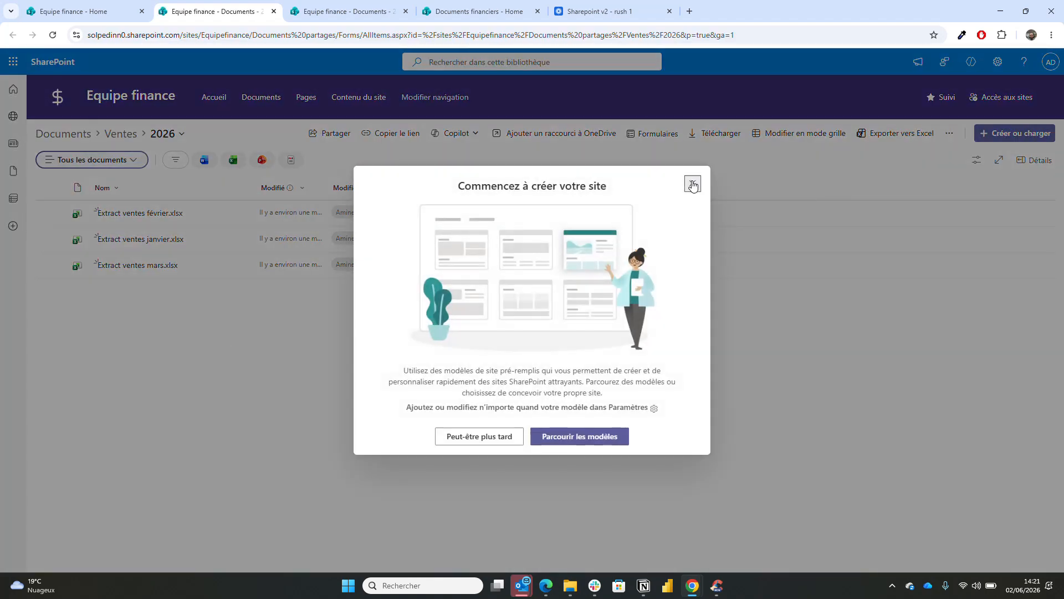
pyautogui.click(693, 182)
# - Return to the homepage tab and put the homepage into edit mode
pyautogui.click(94, 4)
pyautogui.scroll(-2, 222, 367)
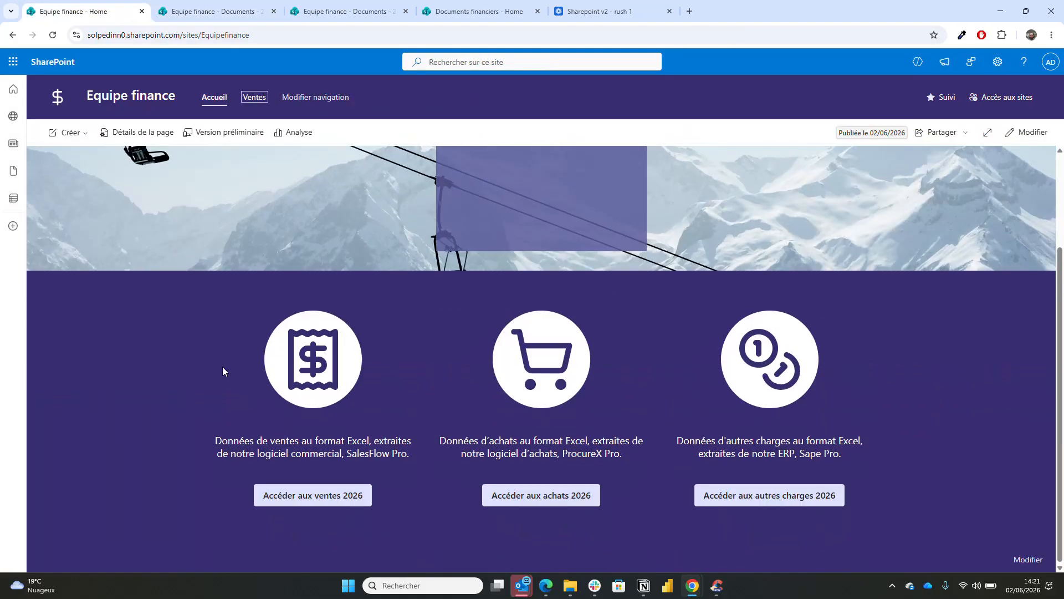
pyautogui.click(1023, 133)
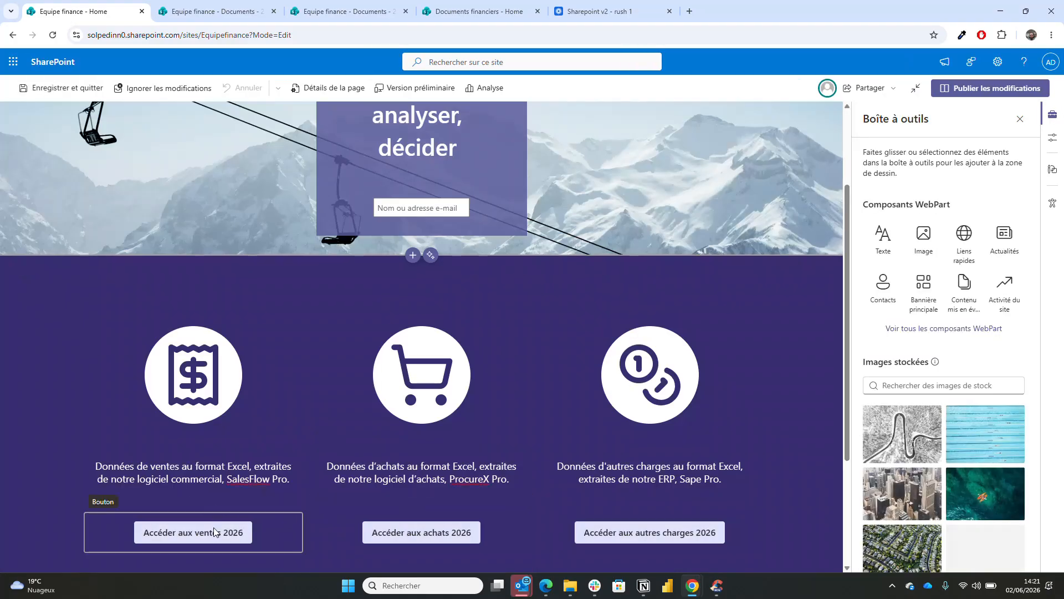
# - Link the Accéder aux ventes 2026 button to the sales share link, opening in a new tab, and publish
pyautogui.click(208, 540)
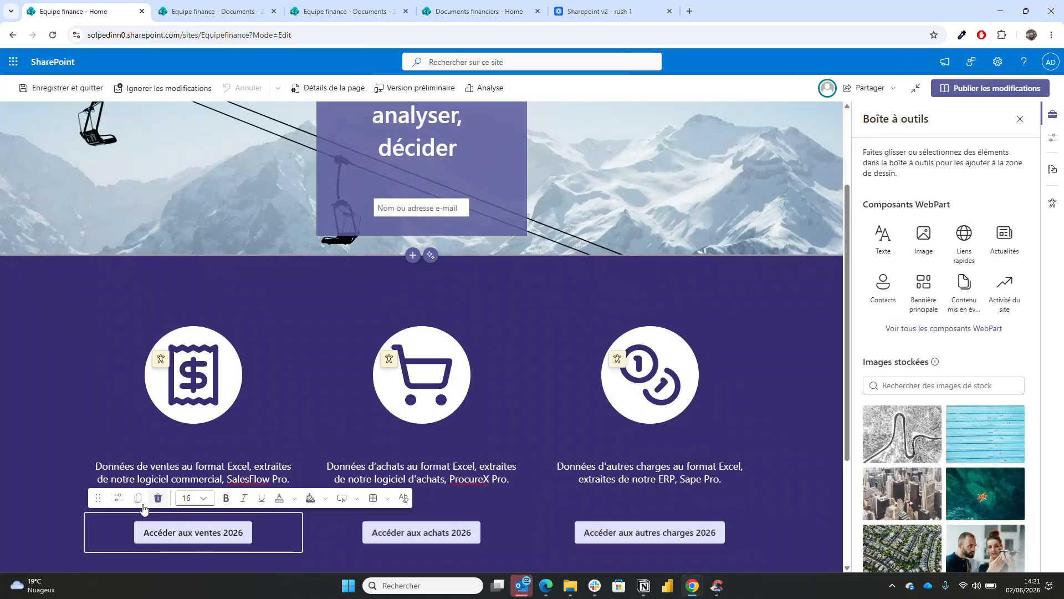
pyautogui.click(118, 498)
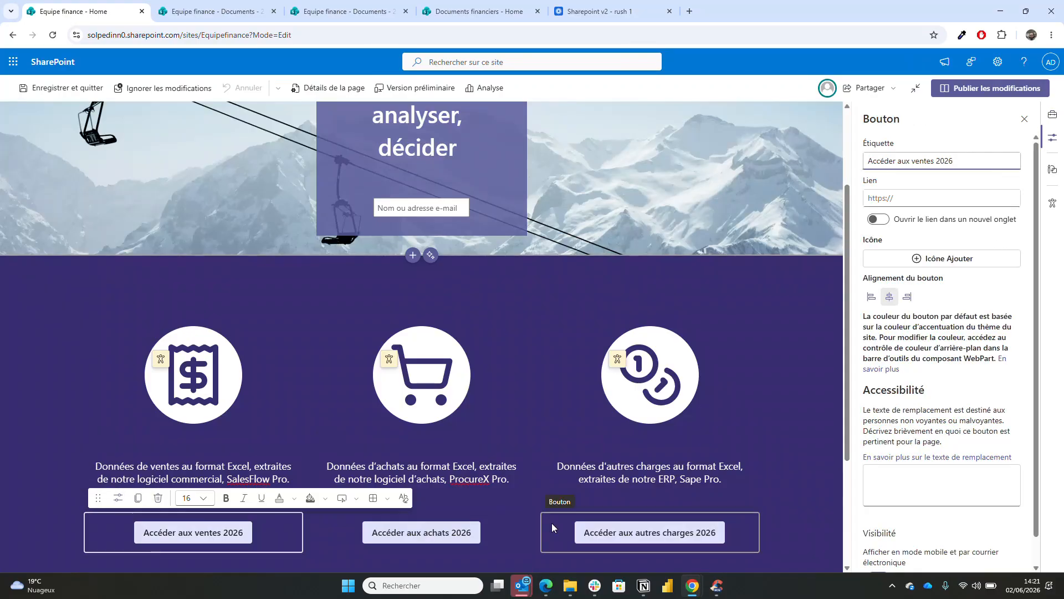
pyautogui.press('Tab')
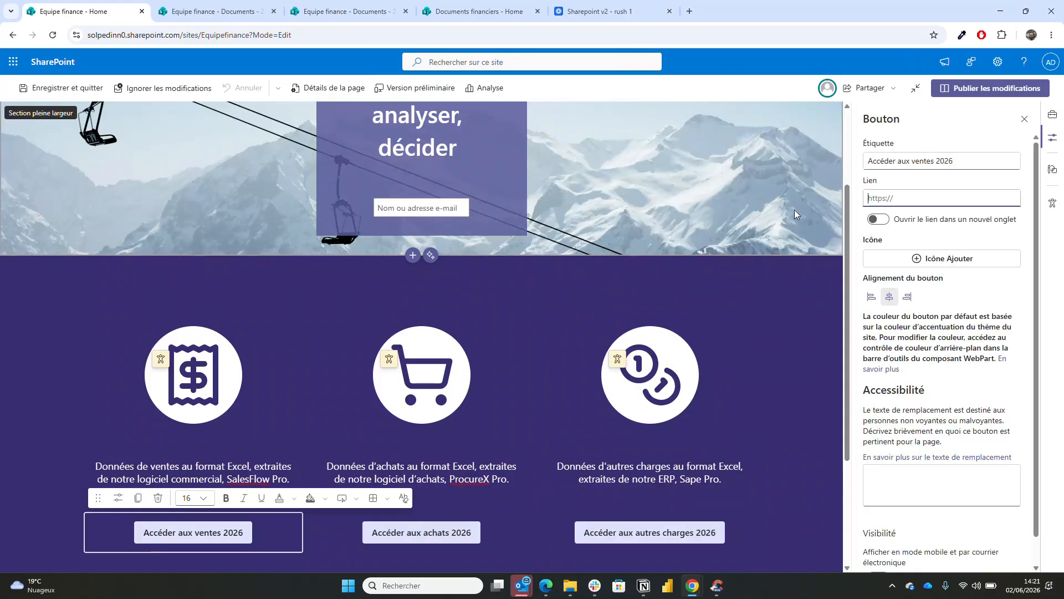
pyautogui.hotkey('ctrl', 'v')
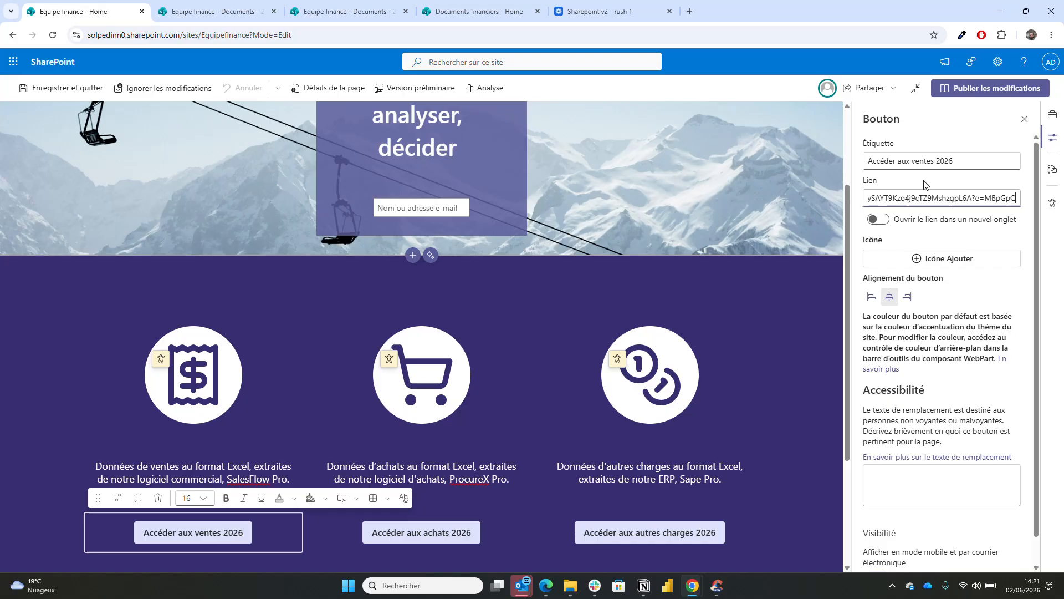
pyautogui.click(882, 220)
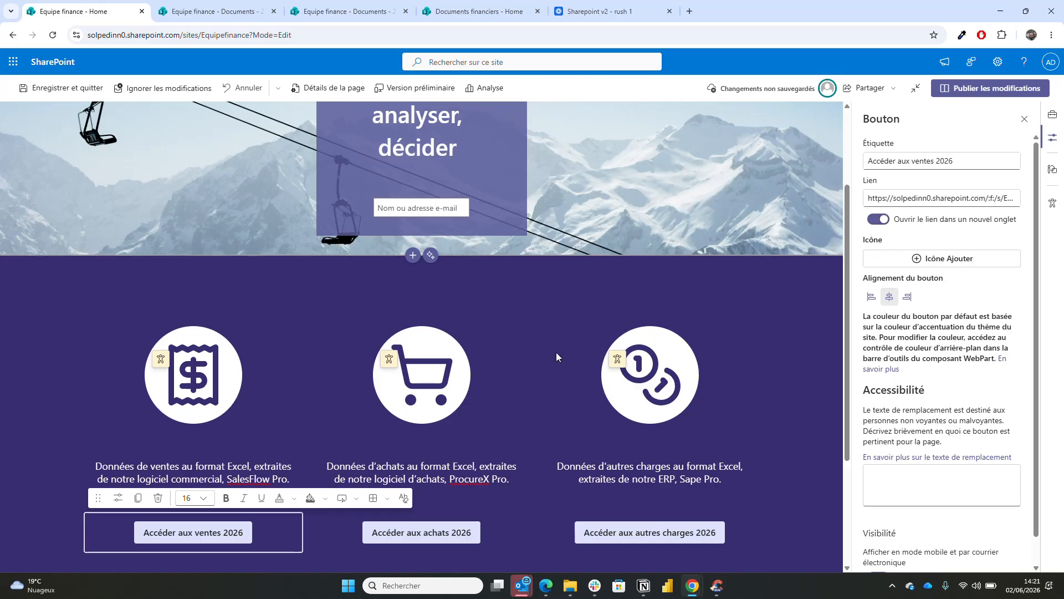
pyautogui.scroll(-1, 1006, 388)
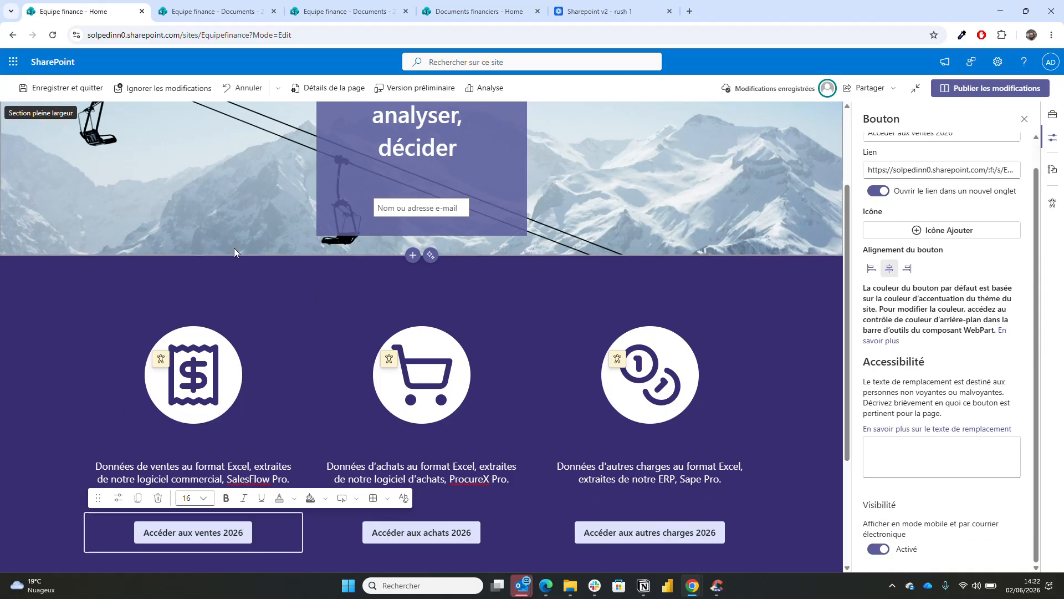
pyautogui.click(954, 92)
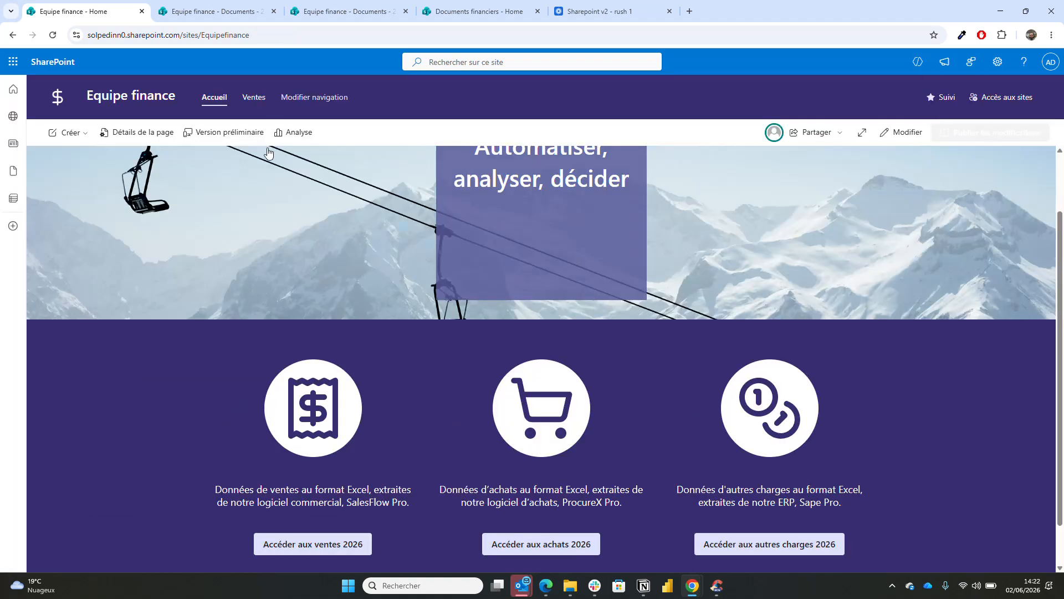
# - Test the Accéder aux ventes 2026 button, then browse up through Ventes to the Documents library
pyautogui.click(319, 547)
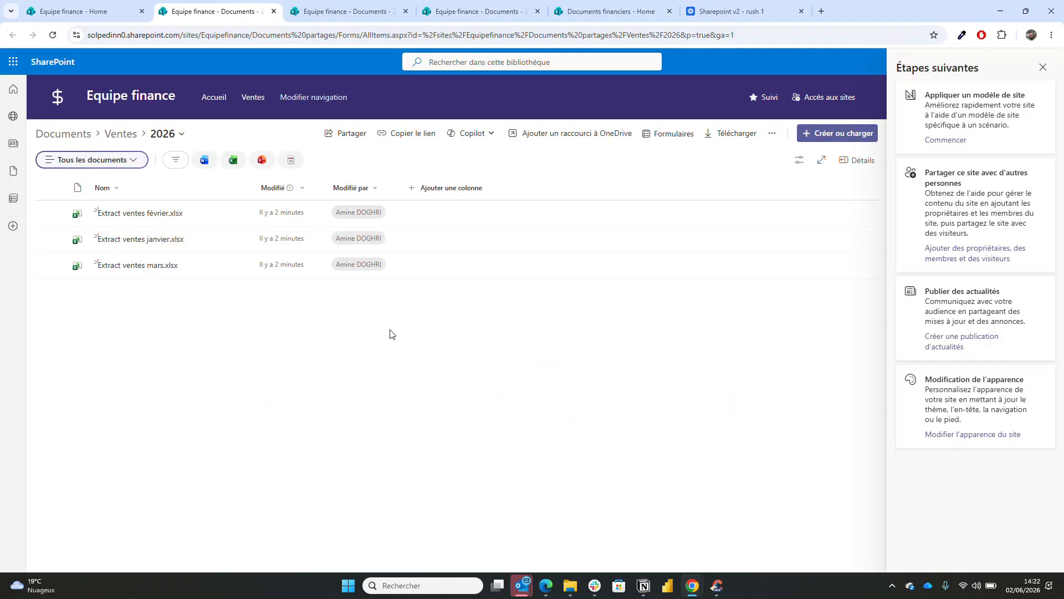
pyautogui.click(1042, 67)
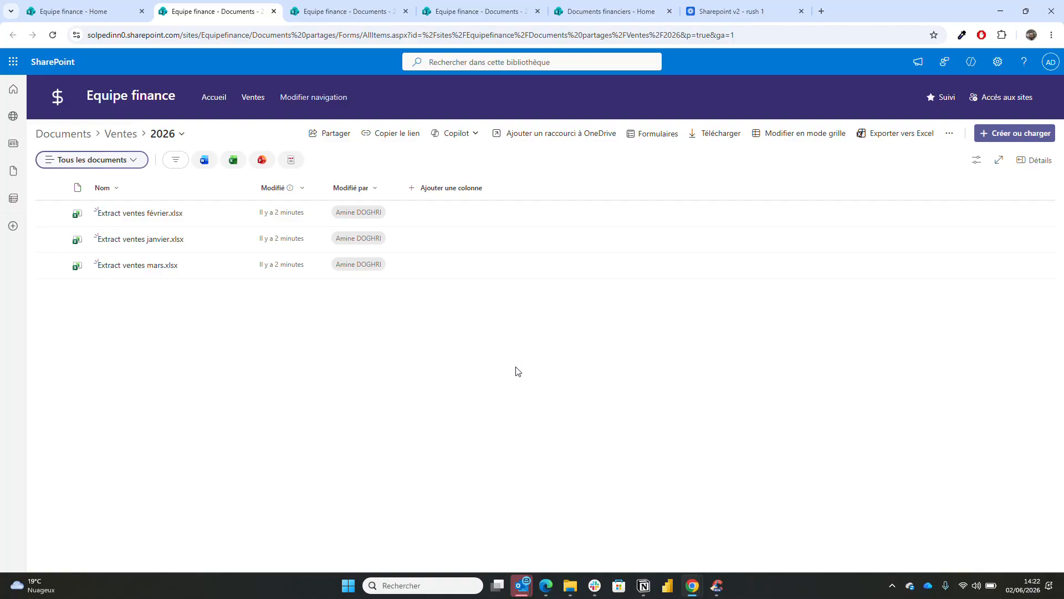
pyautogui.click(118, 137)
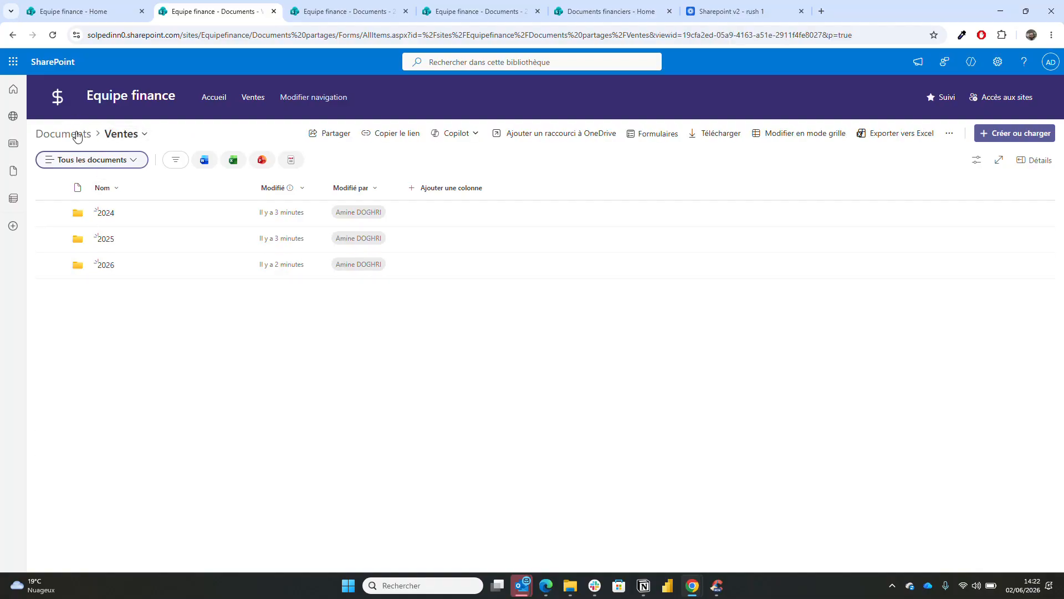
pyautogui.click(63, 134)
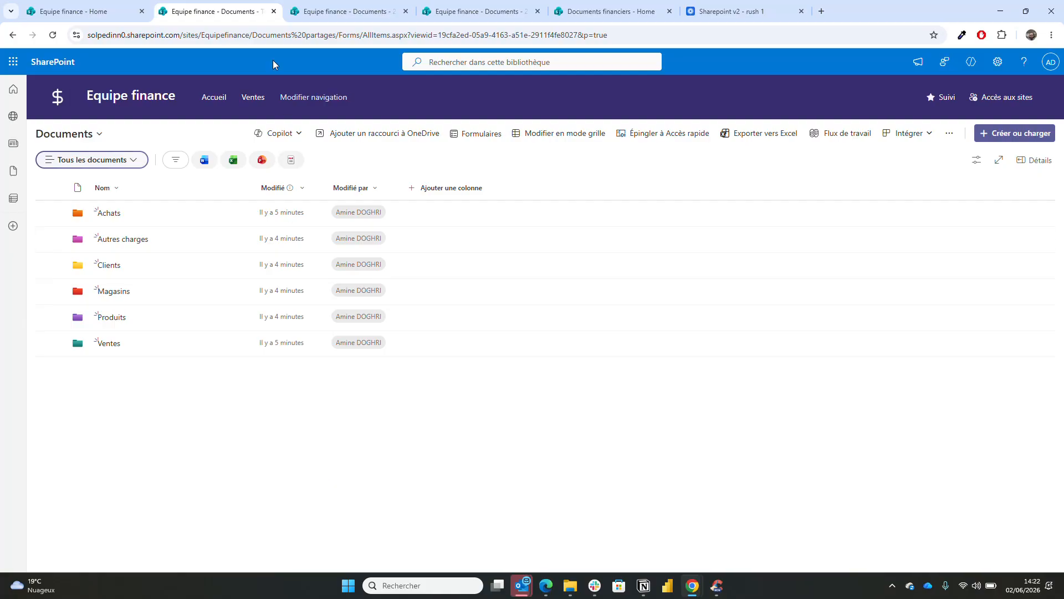
# - Return to the Equipe finance homepage tab and review the published page
pyautogui.click(121, 8)
pyautogui.scroll(-1, 307, 399)
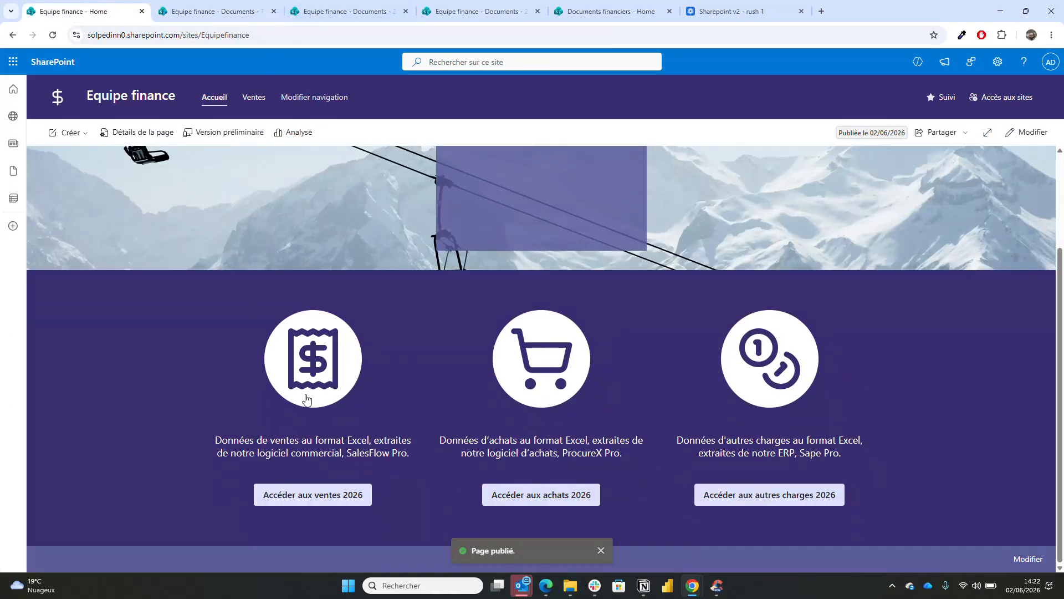
pyautogui.scroll(2, 340, 381)
pyautogui.scroll(-2, 340, 381)
pyautogui.scroll(2, 340, 381)
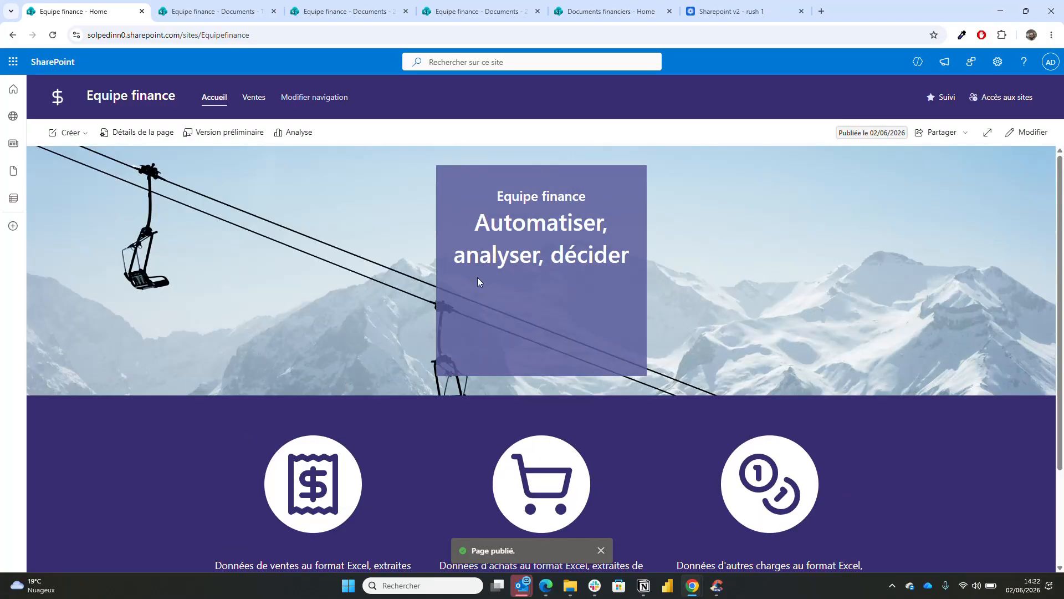
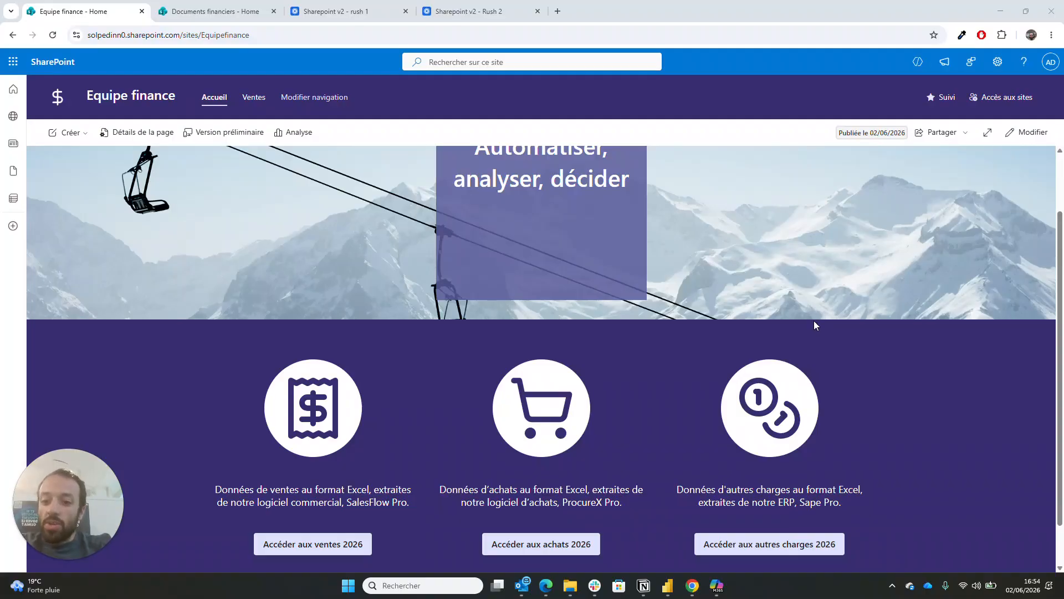
# - Follow the sales button to Ventes 2026, then look through the Autres charges and Magasins folders
pyautogui.click(349, 544)
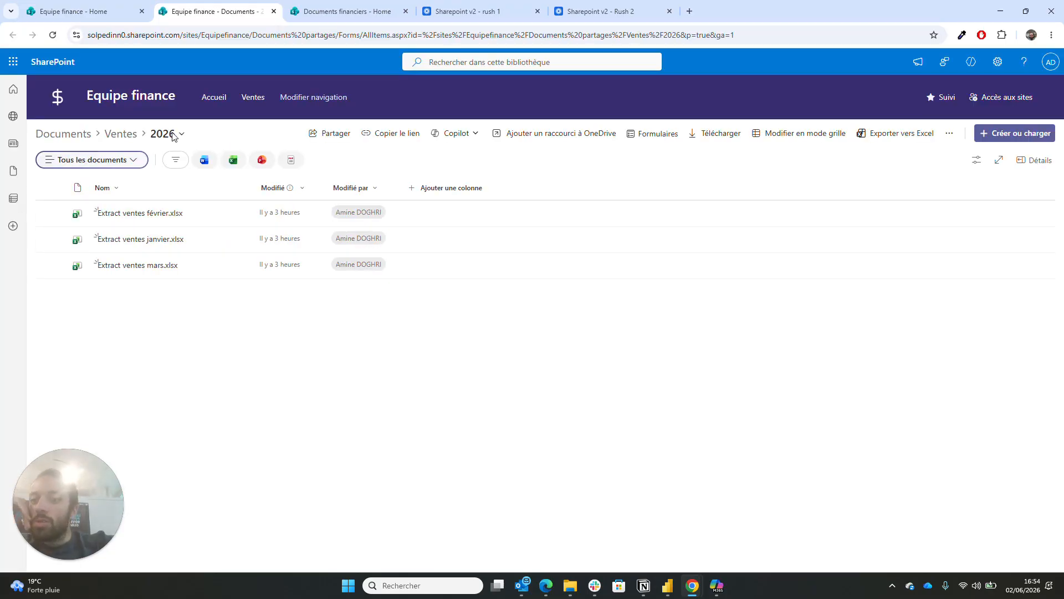
pyautogui.click(83, 138)
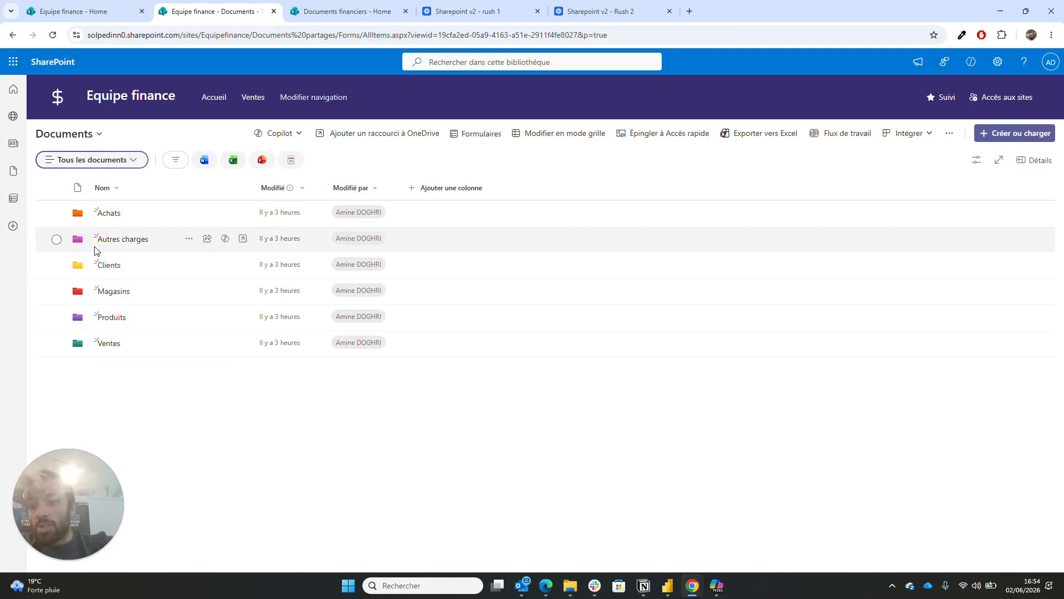
pyautogui.click(111, 239)
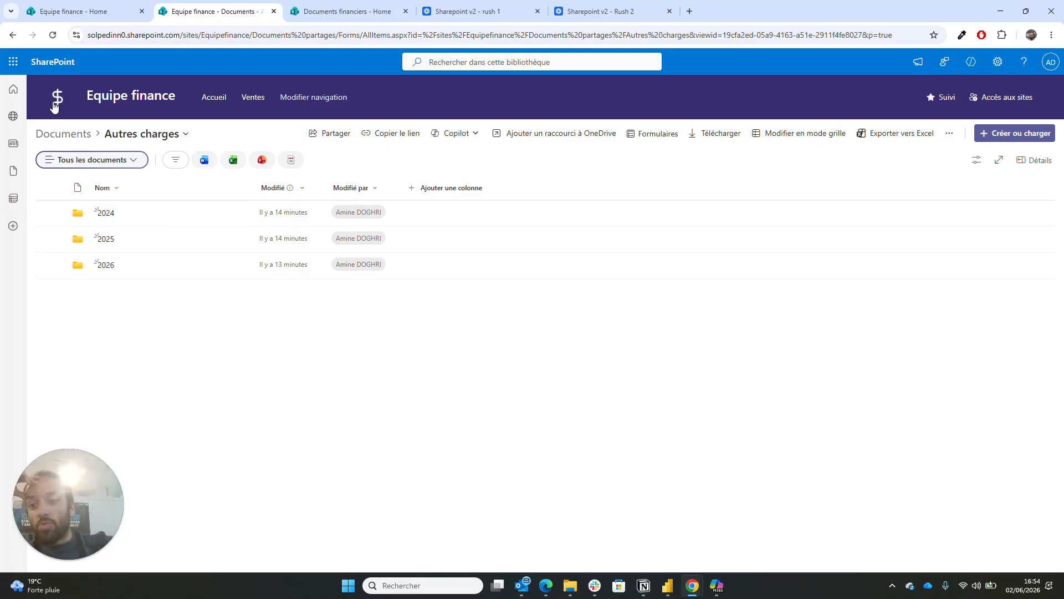
pyautogui.click(54, 140)
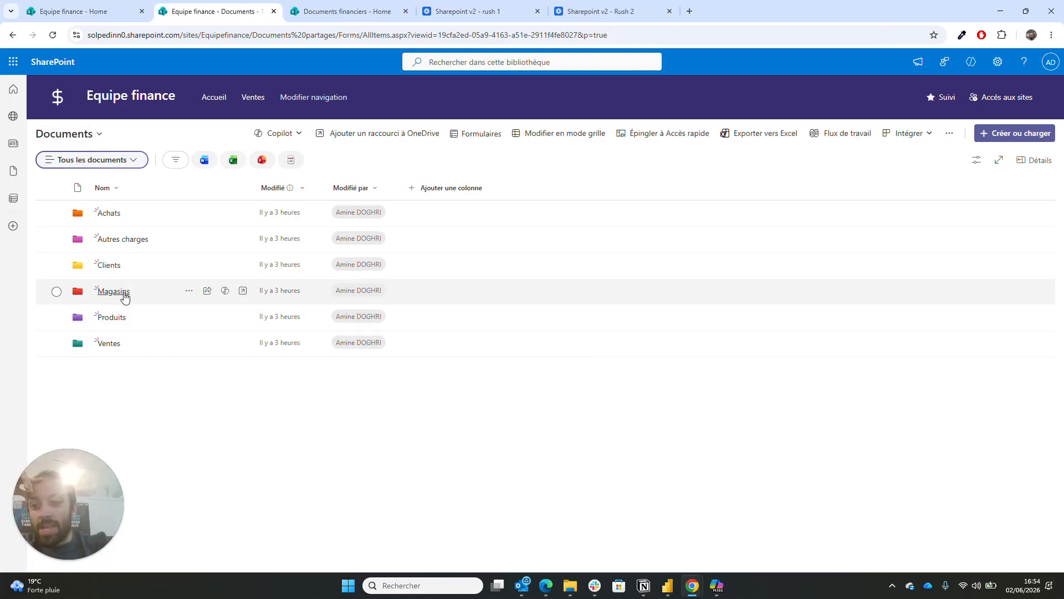
pyautogui.click(110, 293)
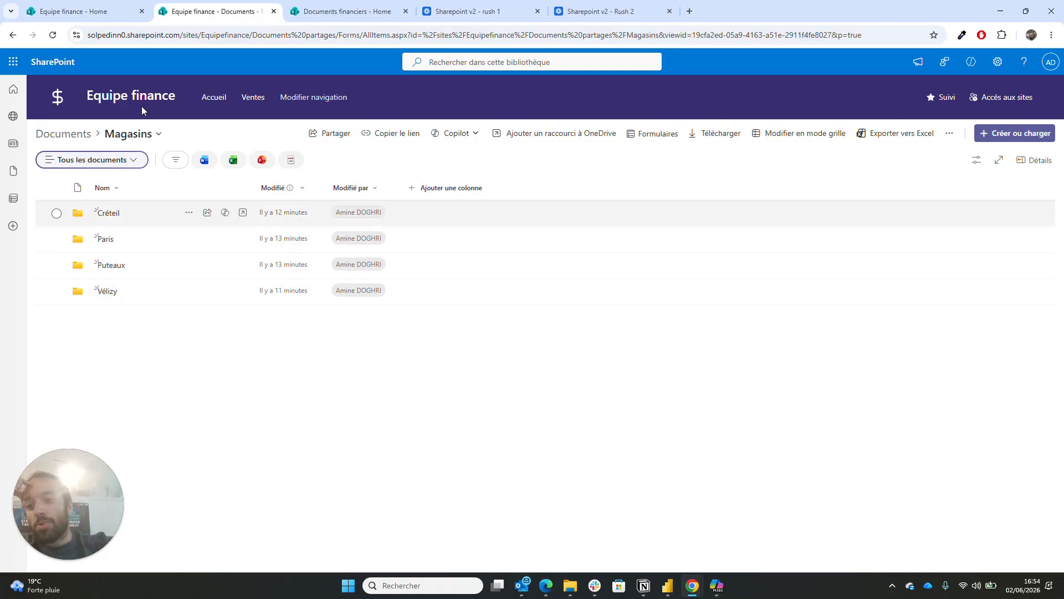
# - Look through the Produits folder, then open the Achats folder listing 2024, 2025 and 2026
pyautogui.click(84, 135)
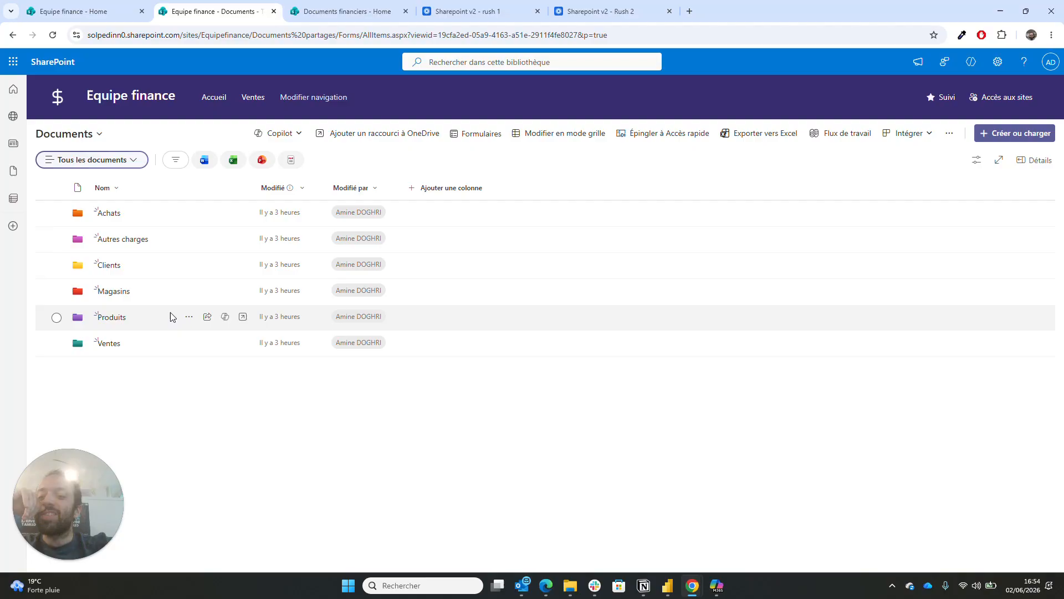
pyautogui.click(121, 322)
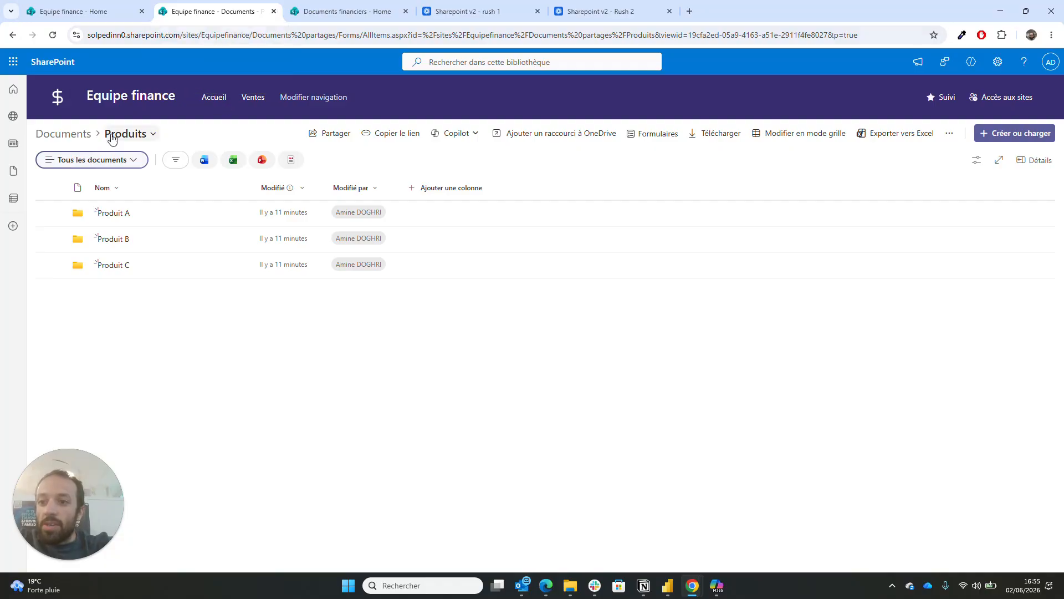
pyautogui.click(63, 134)
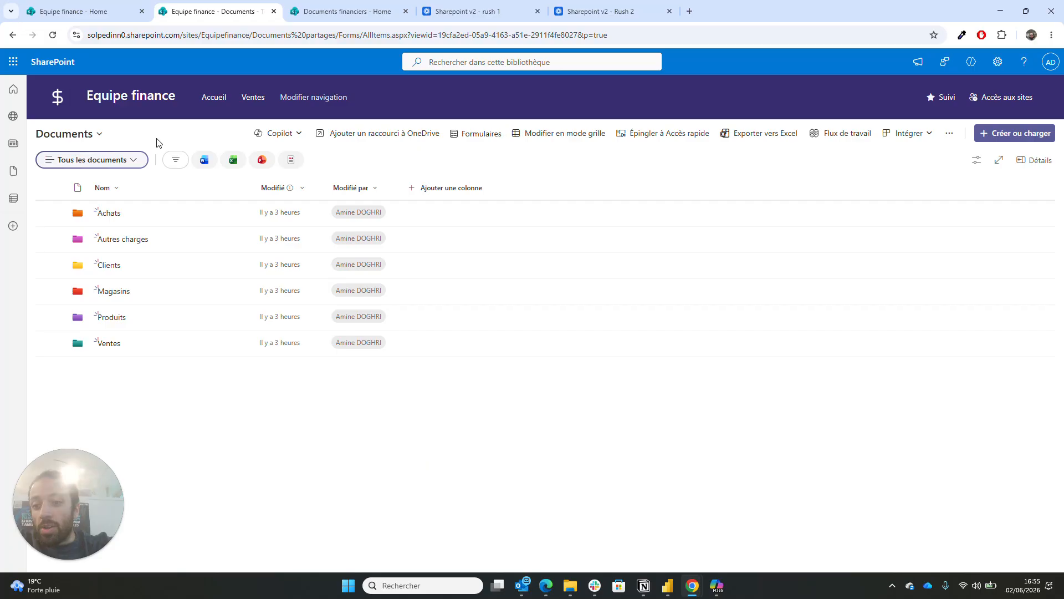
pyautogui.click(103, 215)
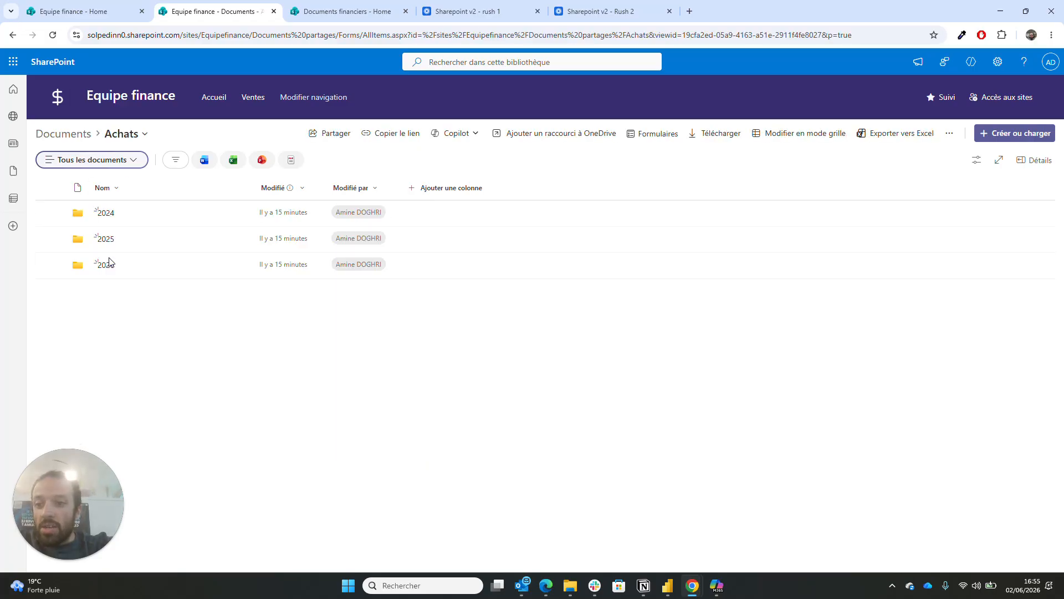
# - Copy a sharing link to the empty Achats > 2026 folder, then go back to the Equipe finance - Home tab
pyautogui.click(105, 267)
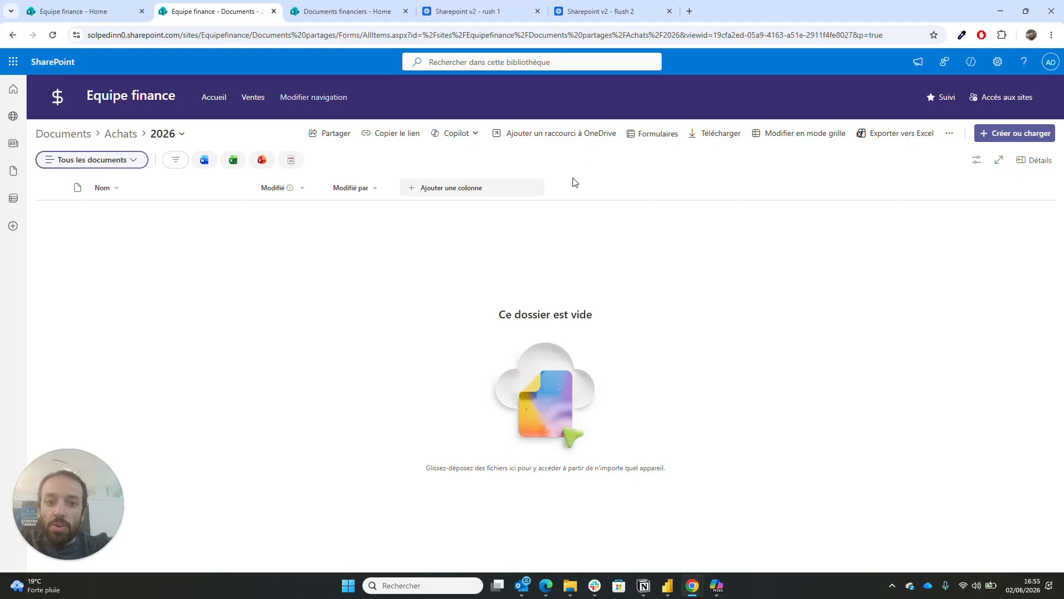
pyautogui.click(416, 135)
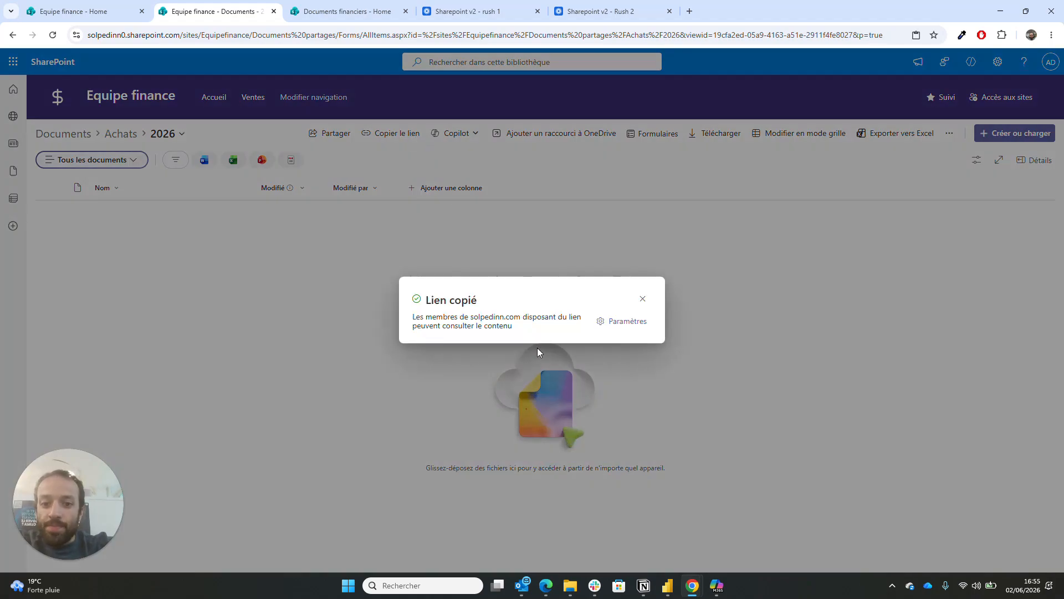
pyautogui.click(643, 299)
pyautogui.click(104, 7)
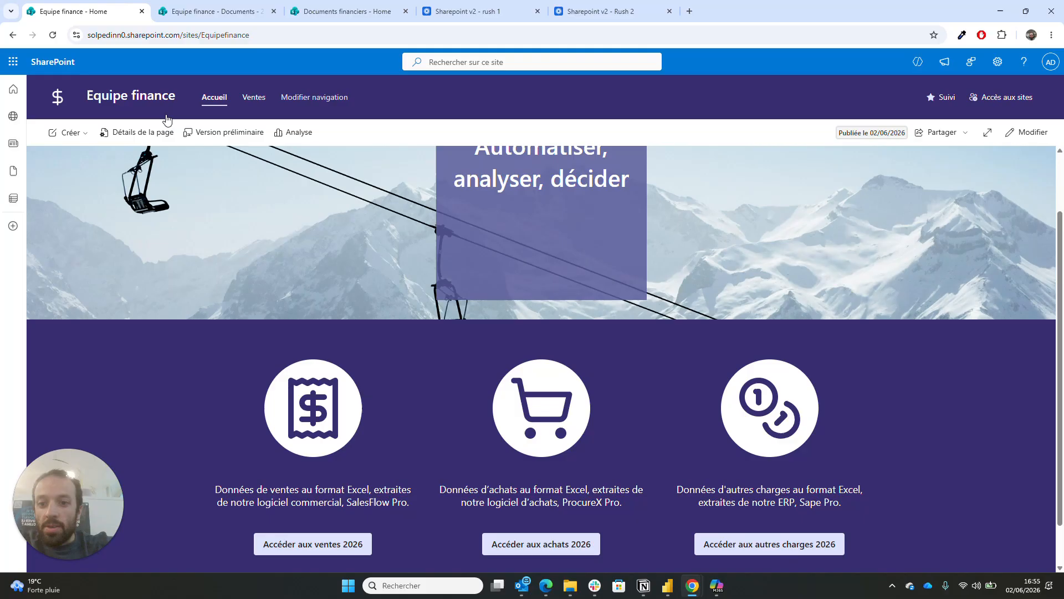
# - Paste the Achats 2026 folder link into the Accéder aux achats 2026 button, opening in a new tab
pyautogui.click(1034, 133)
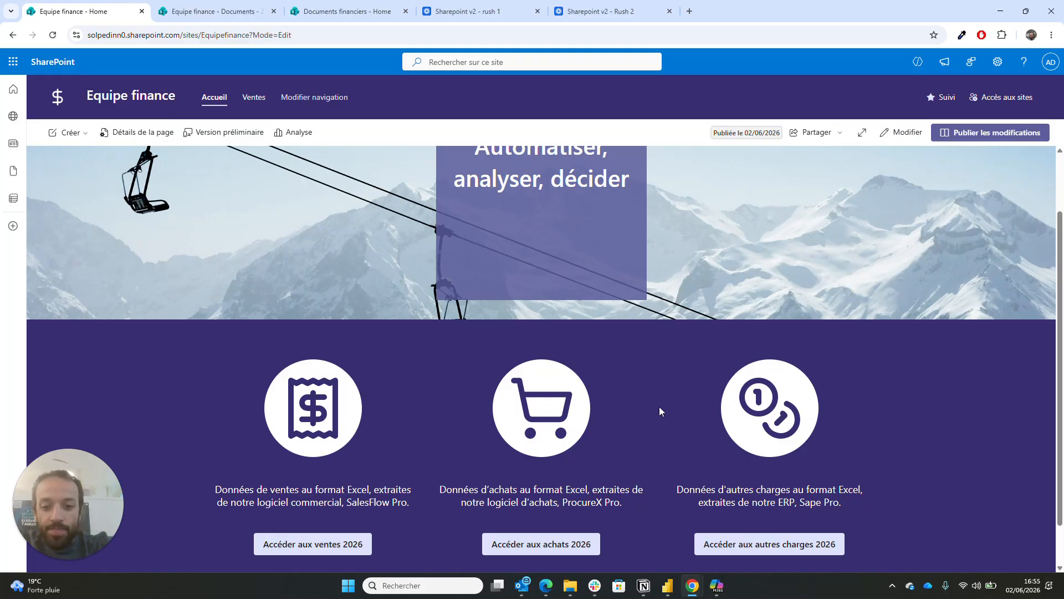
pyautogui.scroll(-1, 659, 410)
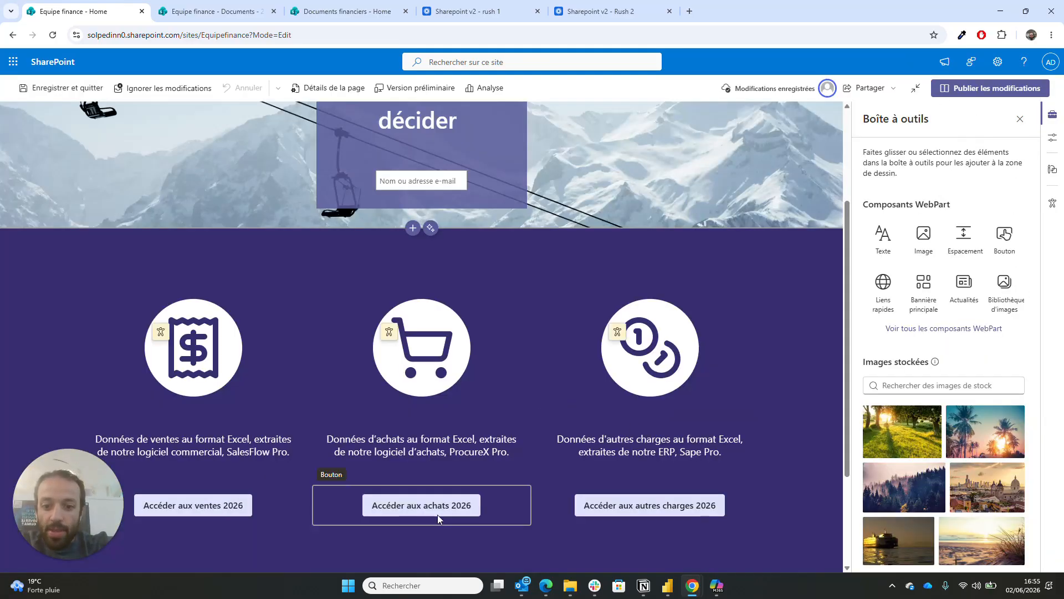
pyautogui.click(438, 513)
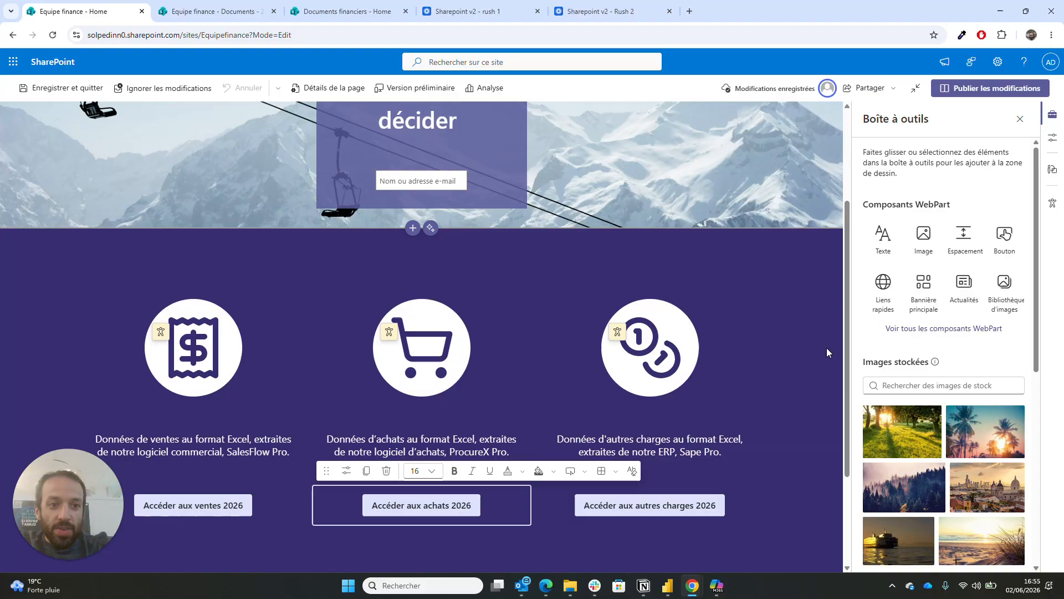
pyautogui.click(349, 474)
pyautogui.click(913, 199)
pyautogui.hotkey('ctrl', 'v')
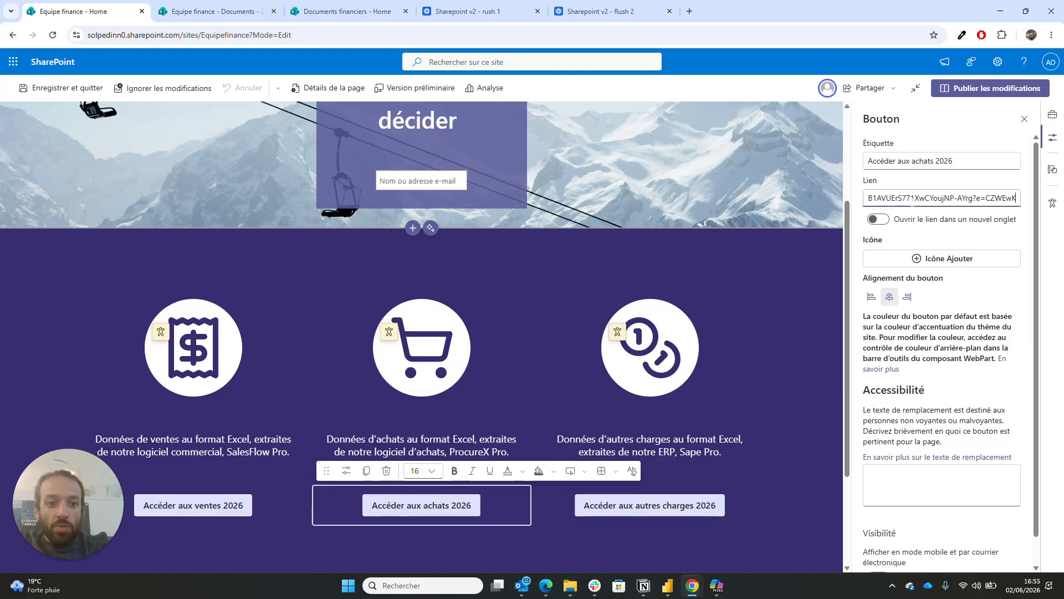
pyautogui.click(874, 222)
pyautogui.scroll(-1, 899, 283)
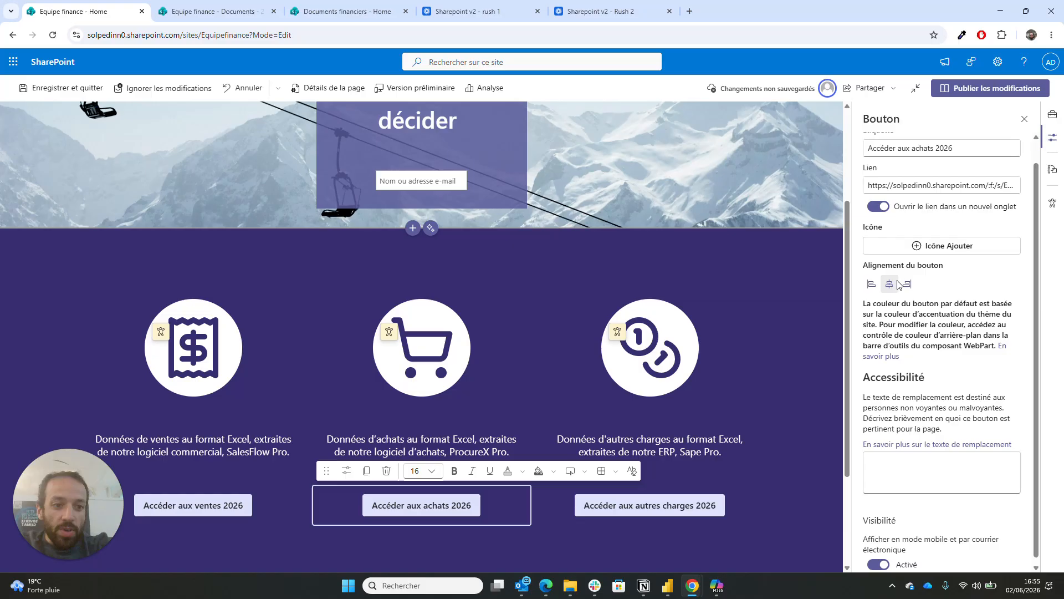
pyautogui.click(690, 502)
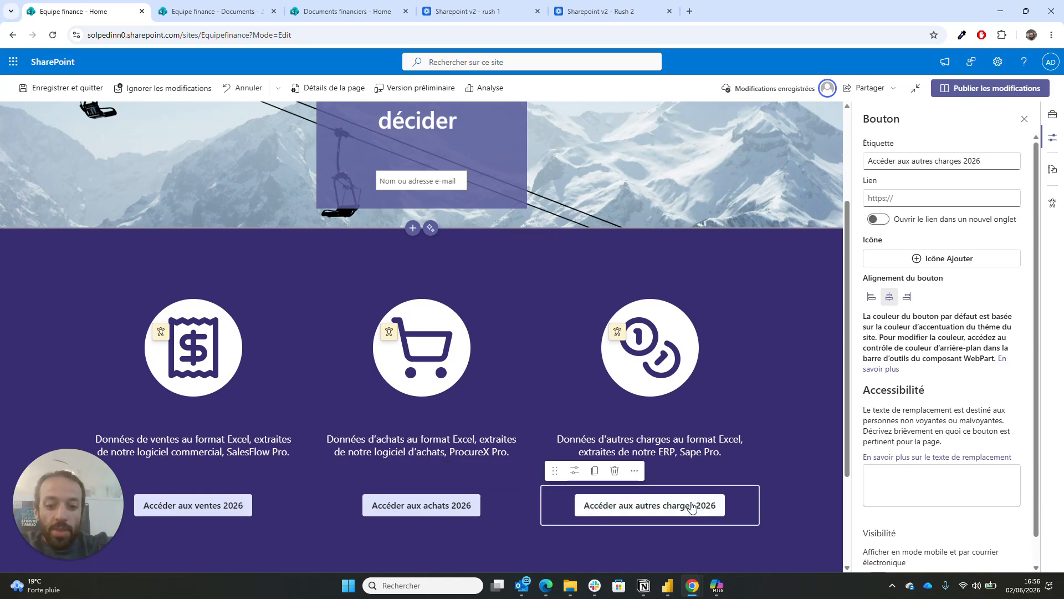
# - Copy a sharing link to the Documents > Autres charges > 2026 folder
pyautogui.click(228, 5)
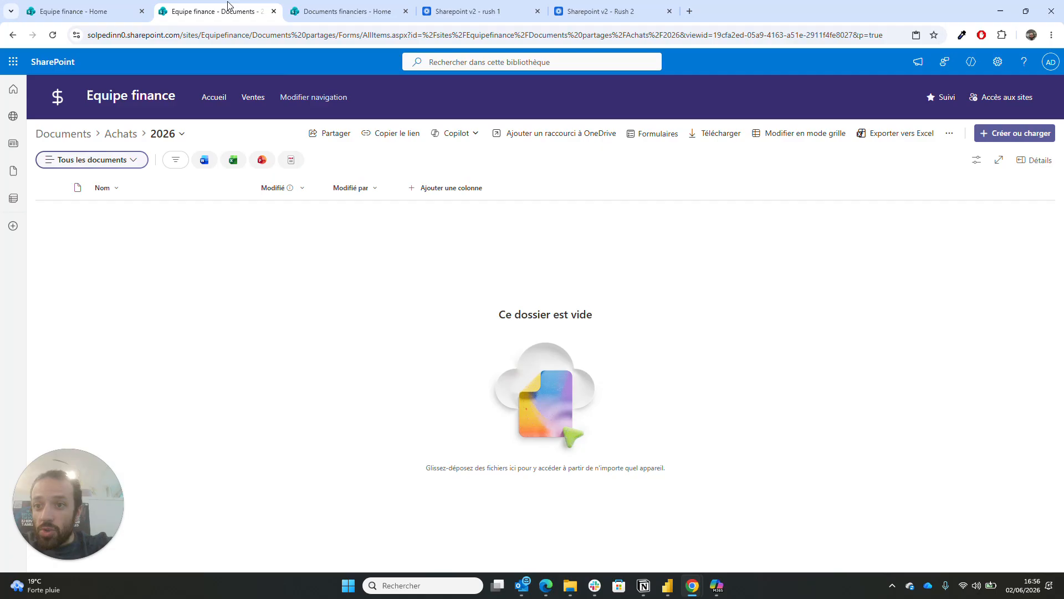
pyautogui.click(122, 135)
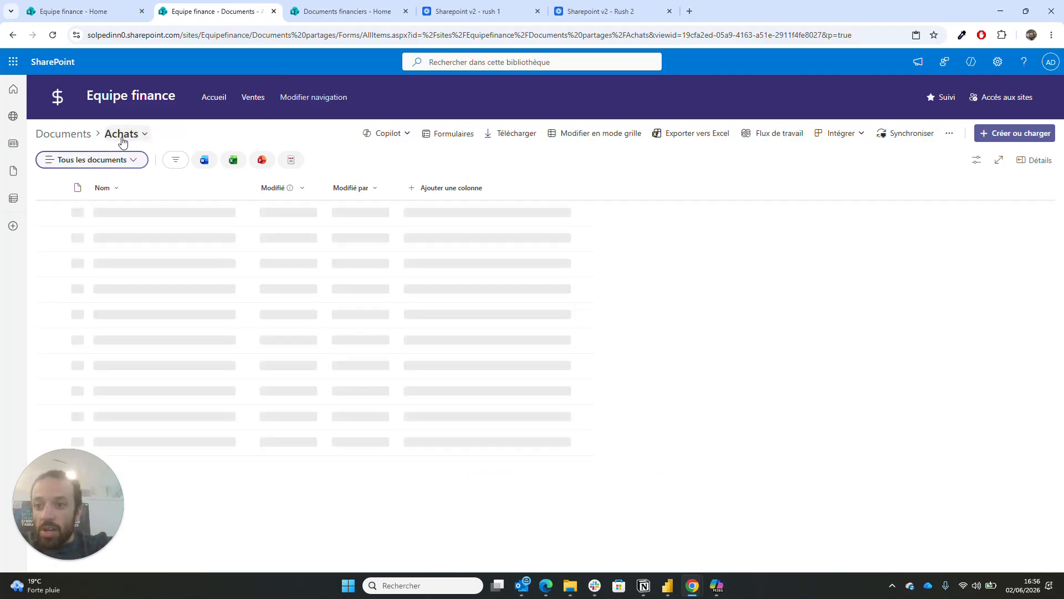
pyautogui.click(86, 138)
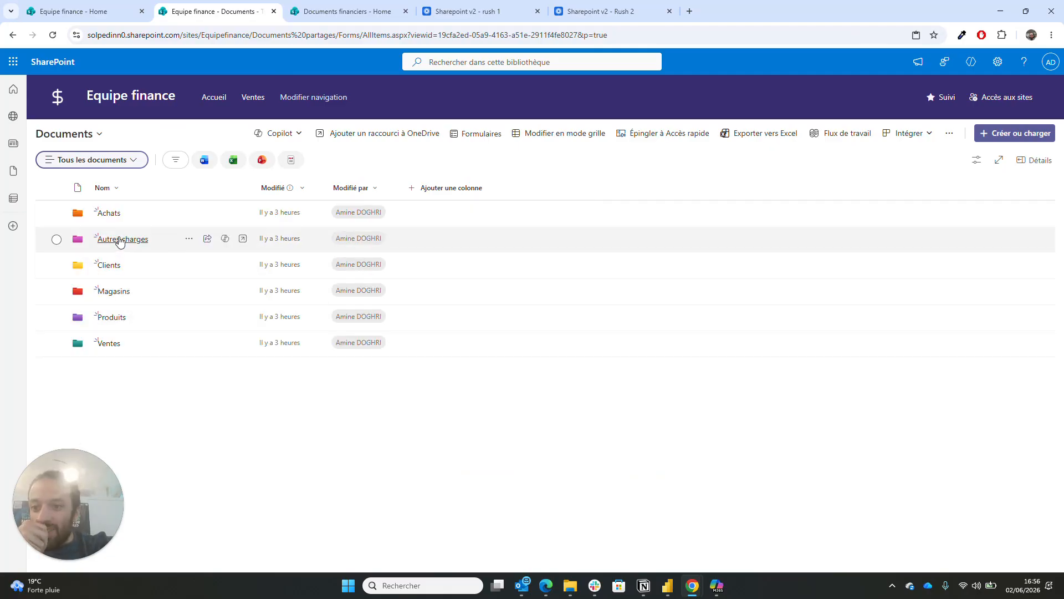
pyautogui.click(119, 240)
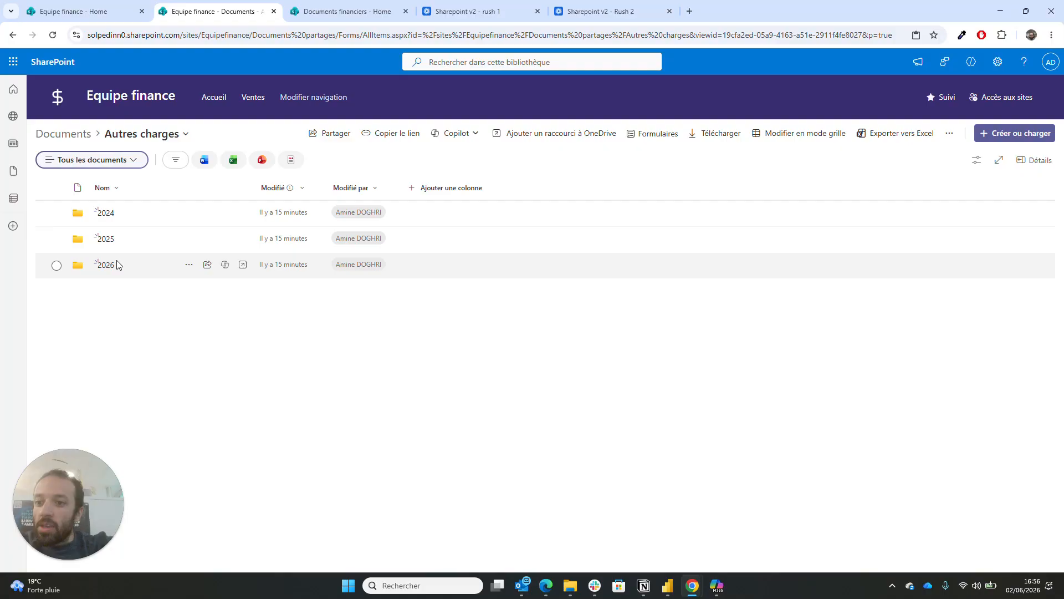
pyautogui.click(106, 265)
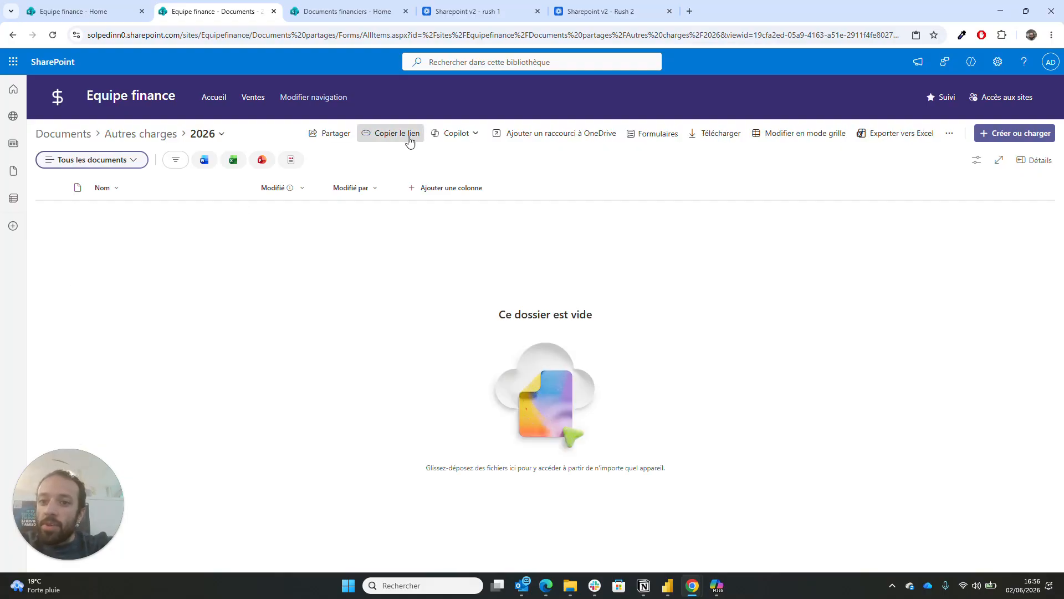
pyautogui.click(408, 138)
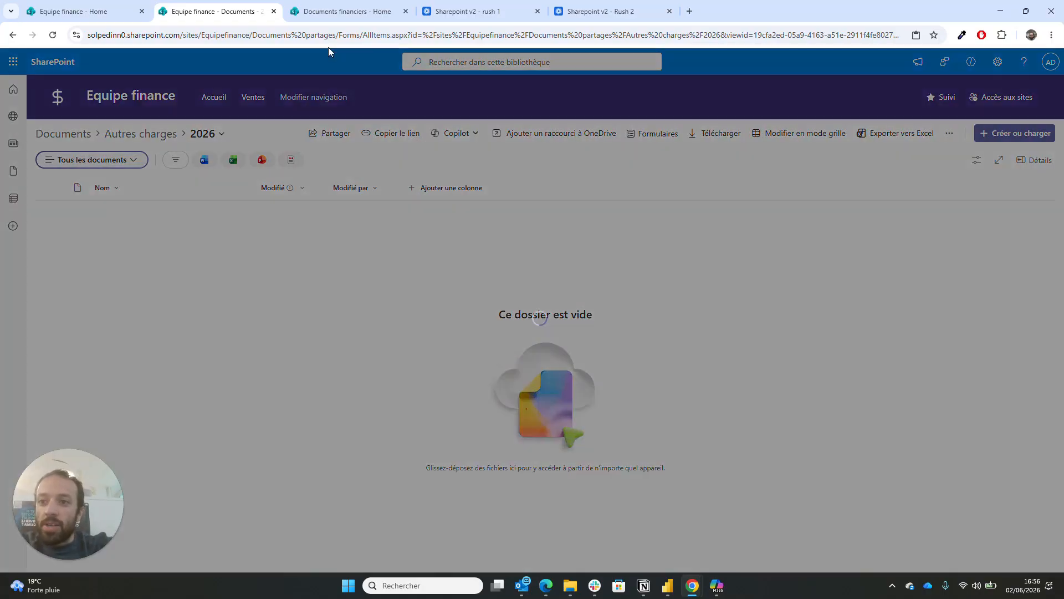
# - Paste that link into the Accéder aux autres charges 2026 button, set it to open in a new tab, and publish
pyautogui.click(97, 8)
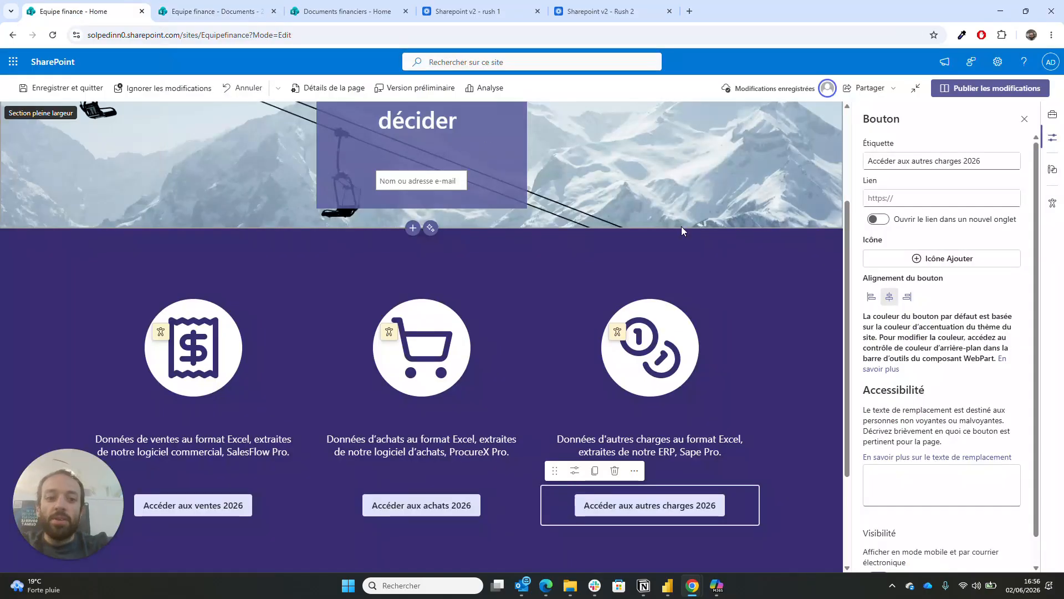
pyautogui.click(881, 198)
pyautogui.hotkey('ctrl', 'v')
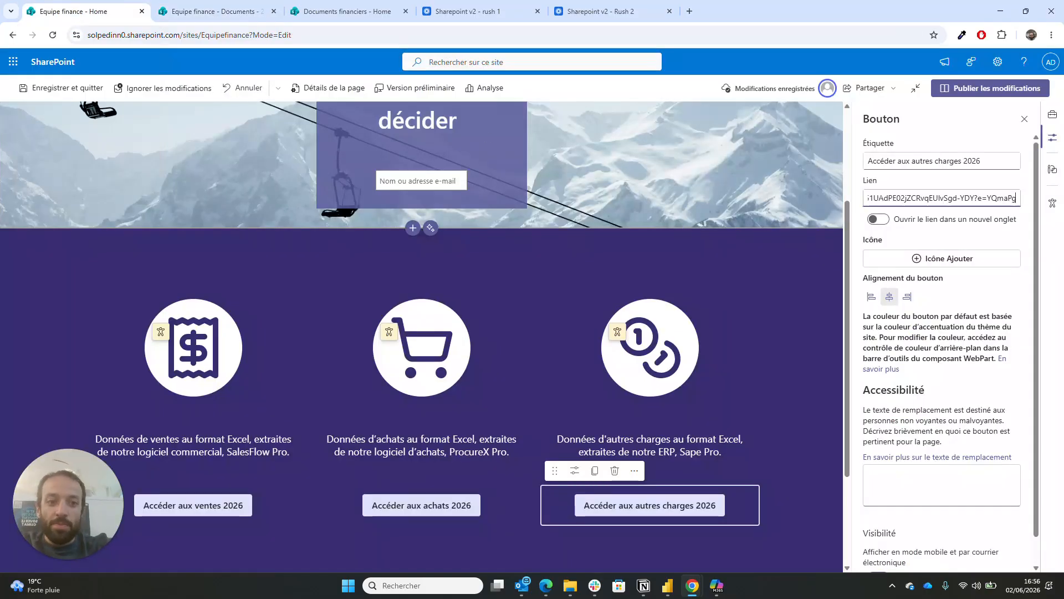
pyautogui.click(876, 220)
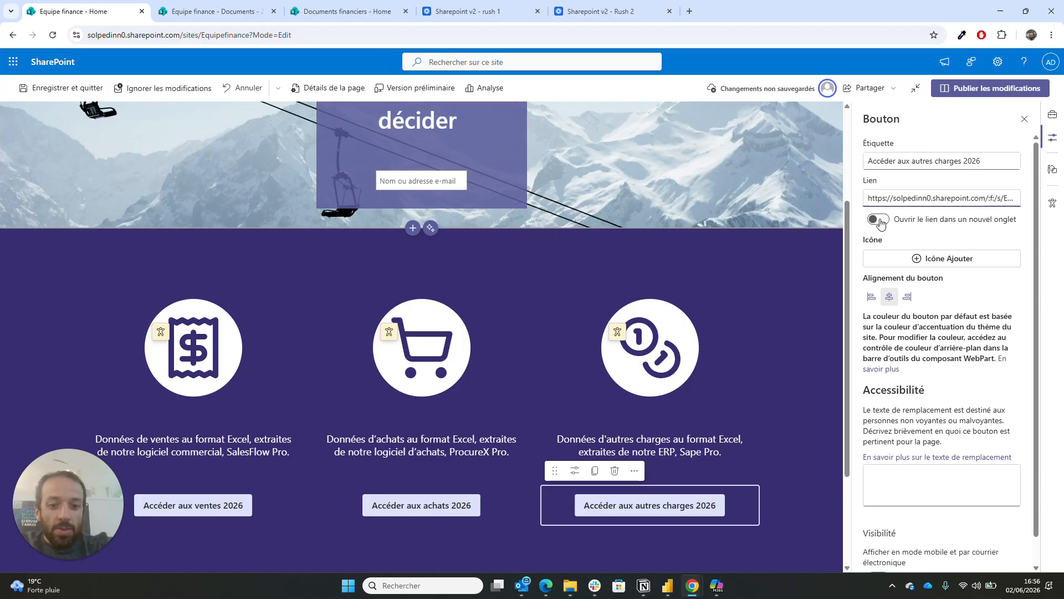
pyautogui.click(1018, 87)
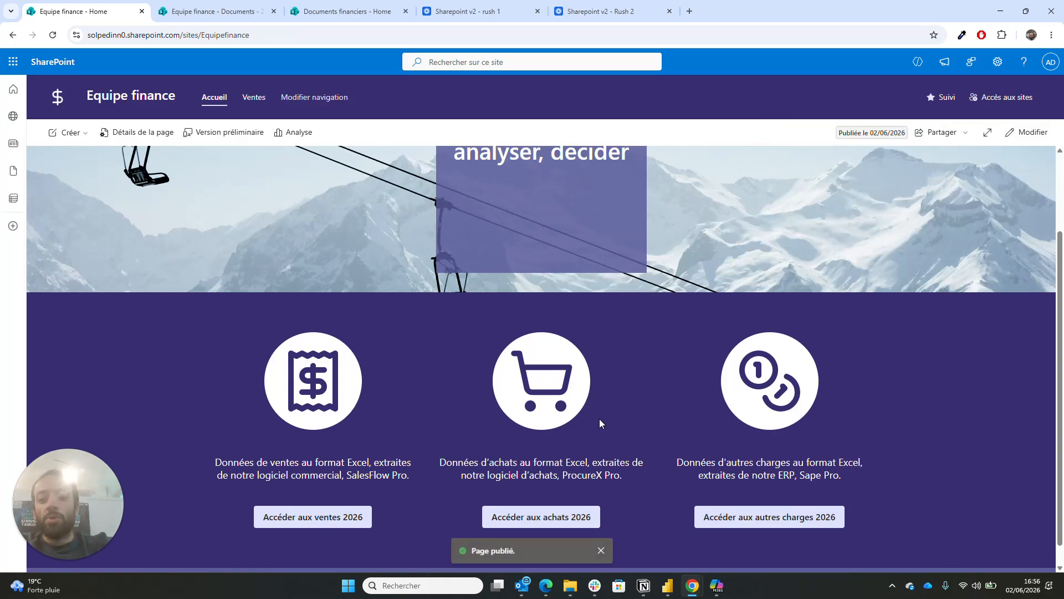
# - Test that Accéder aux achats 2026 opens the empty Achats 2026 folder, close that tab, and re-enter edit mode
pyautogui.click(575, 525)
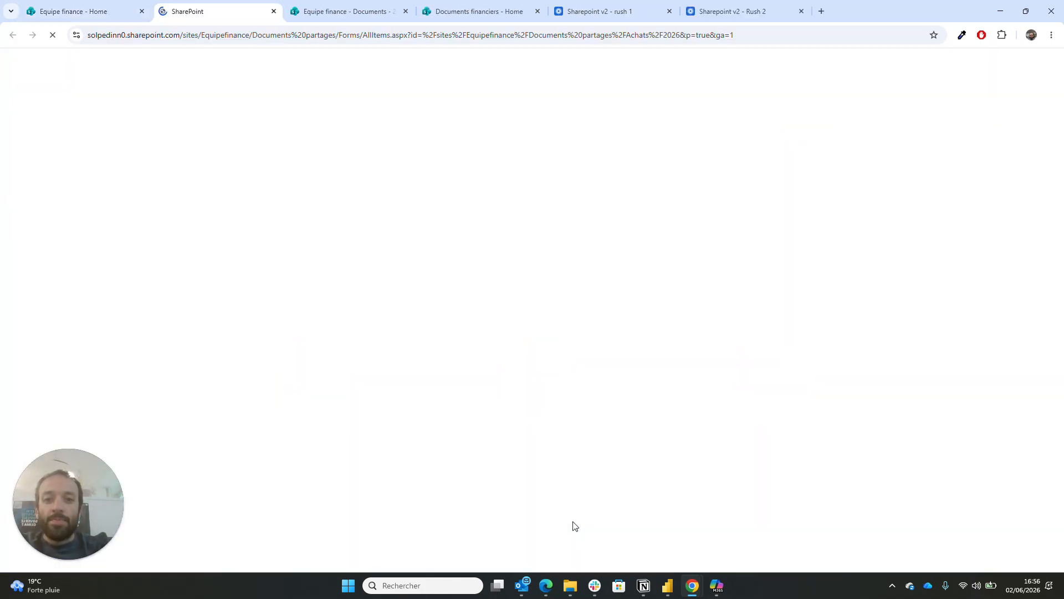
pyautogui.click(273, 11)
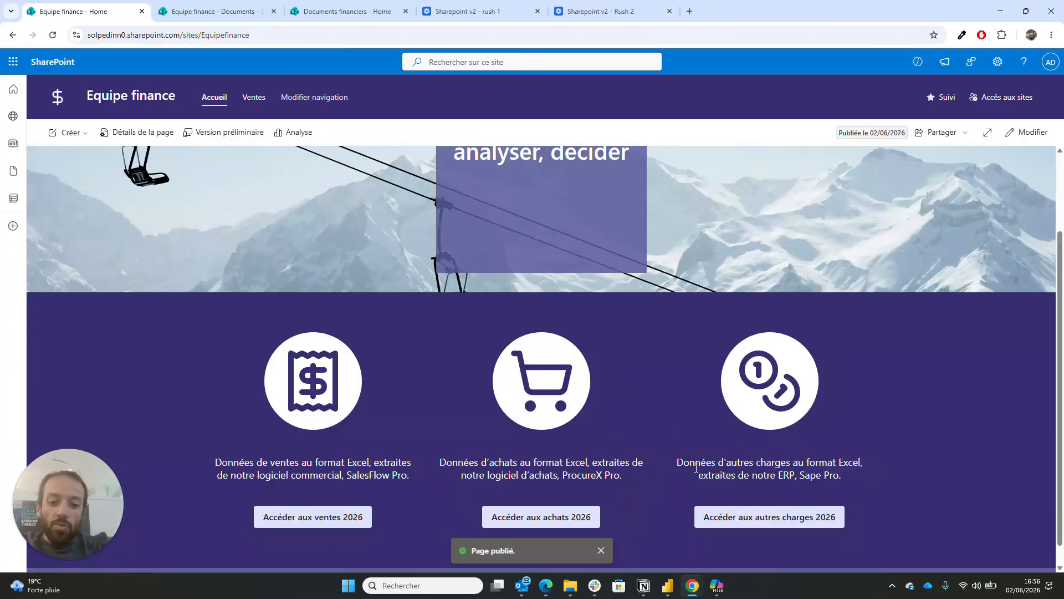
pyautogui.scroll(-1, 695, 467)
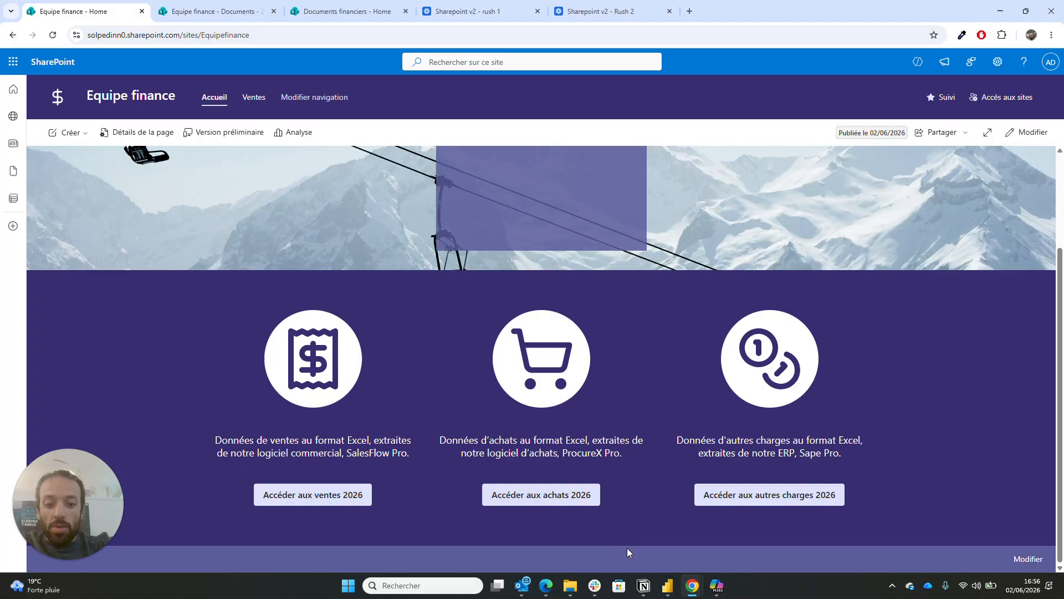
pyautogui.click(1013, 142)
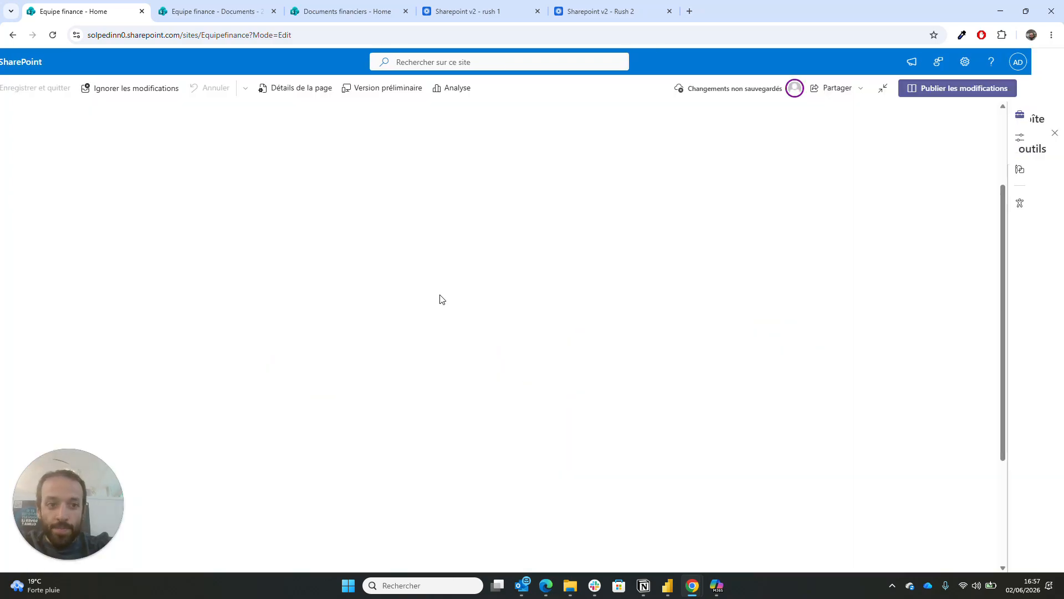
# - Add a three-column section below the purple quick-links section
pyautogui.scroll(-3, 440, 294)
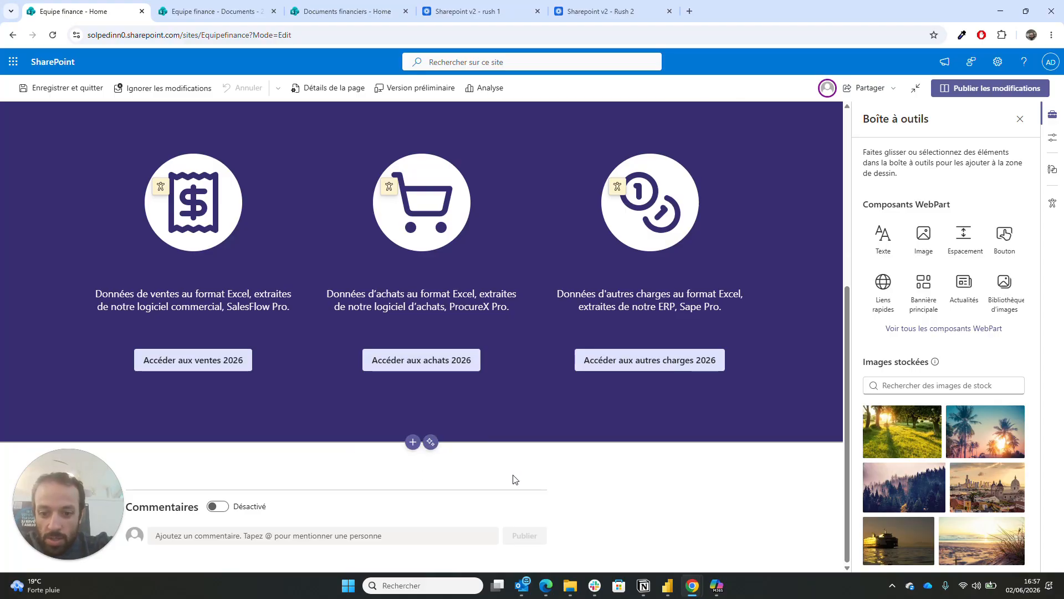
pyautogui.click(413, 442)
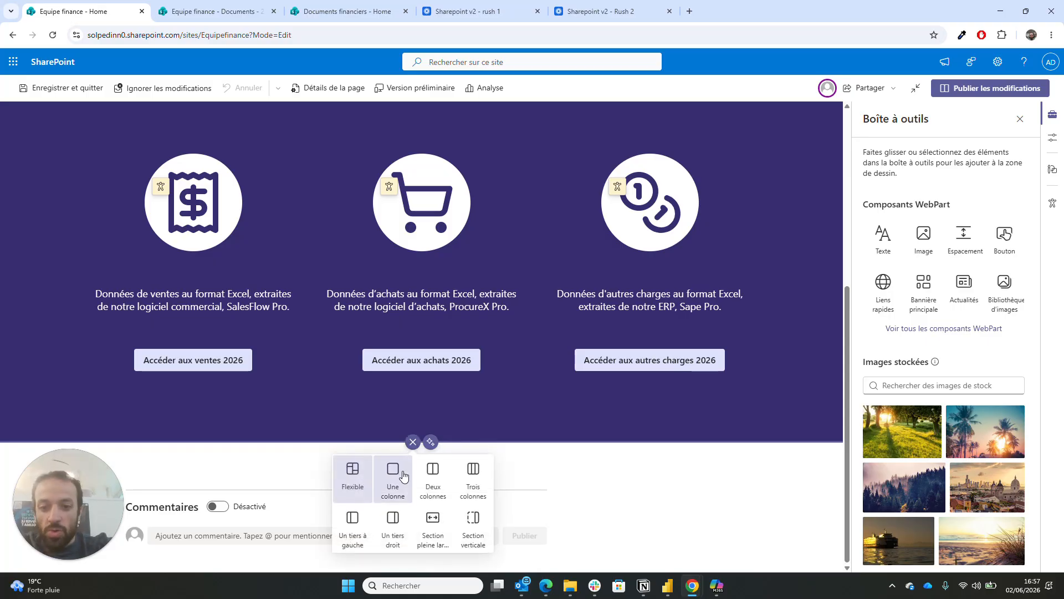
pyautogui.click(473, 477)
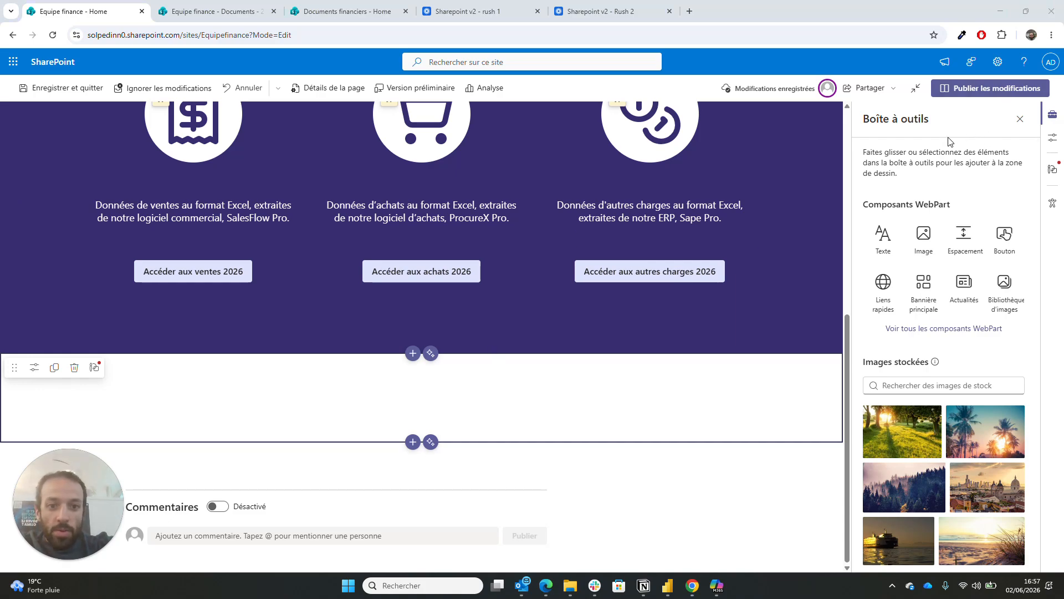
pyautogui.scroll(5, 582, 339)
pyautogui.scroll(-2, 582, 339)
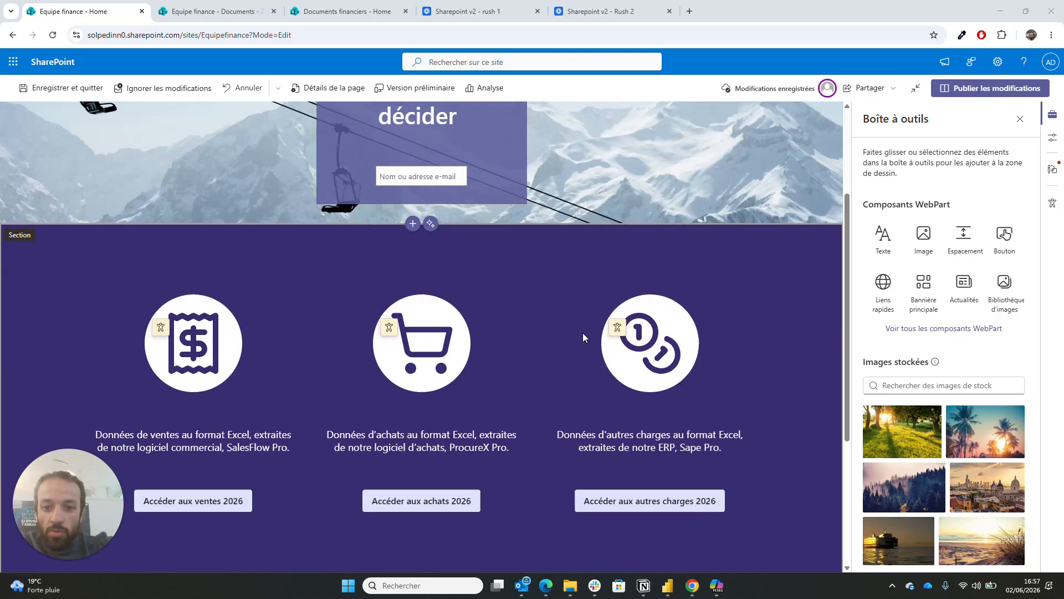
pyautogui.click(534, 502)
pyautogui.scroll(-2, 536, 502)
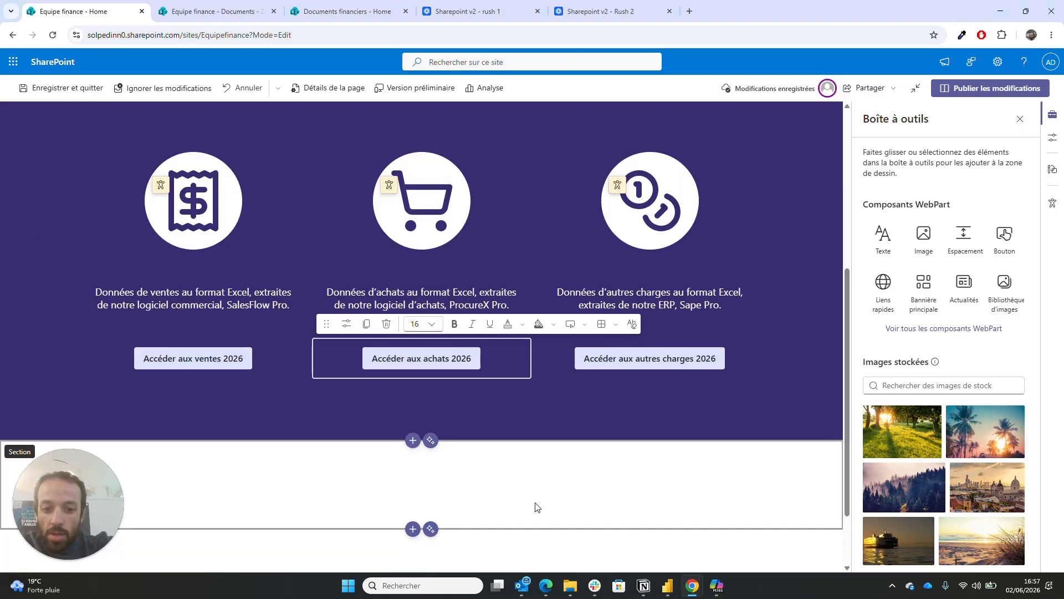
pyautogui.click(332, 497)
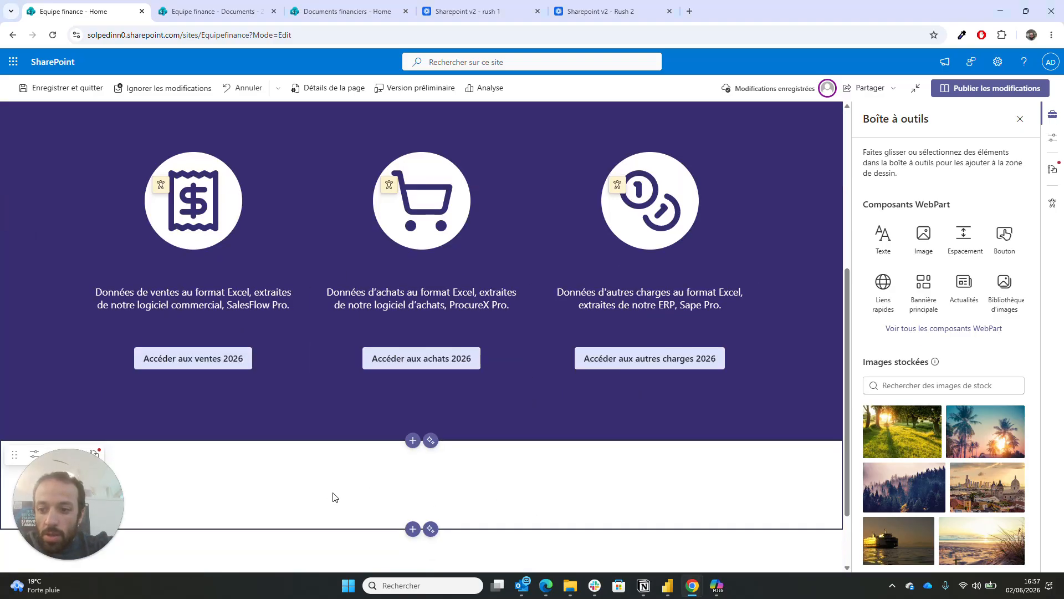
# - Give the new section the light lavender #dee2fc theme background, matching the Documents financiers reference page
pyautogui.click(34, 453)
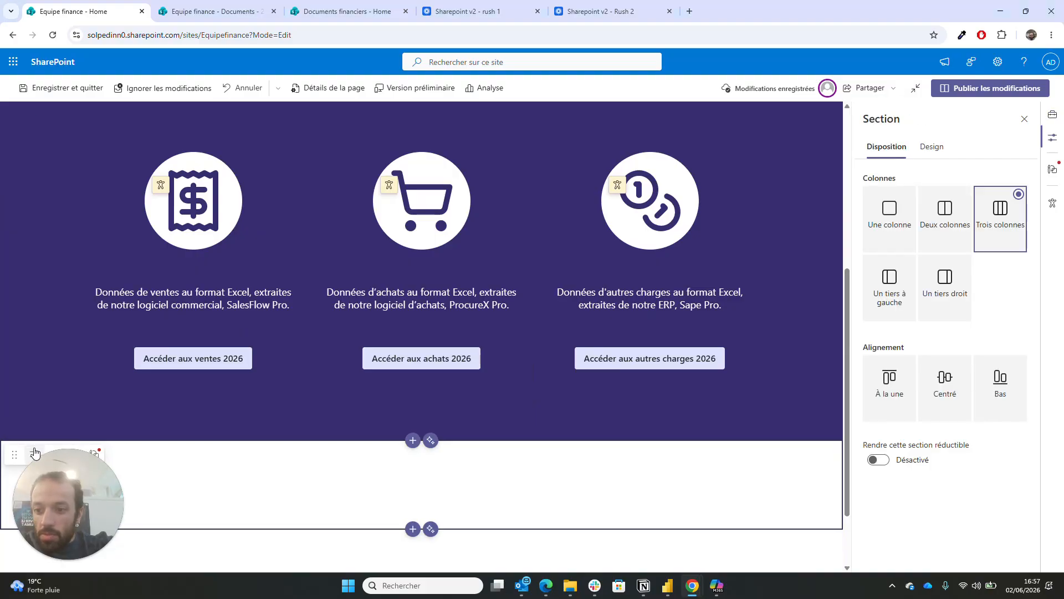
pyautogui.click(933, 149)
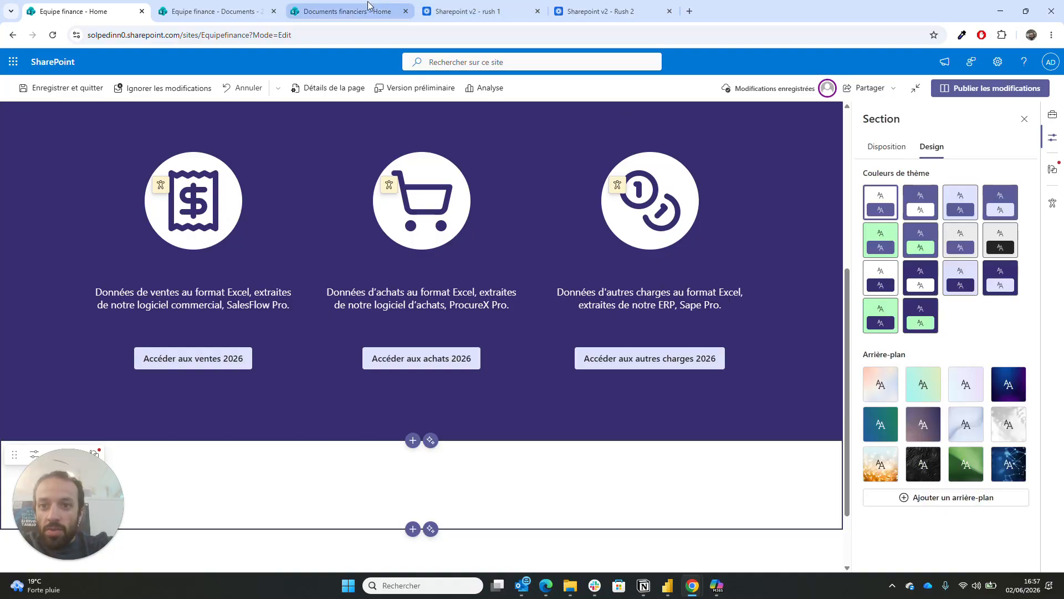
pyautogui.click(346, 11)
pyautogui.scroll(-3, 397, 347)
pyautogui.scroll(3, 396, 347)
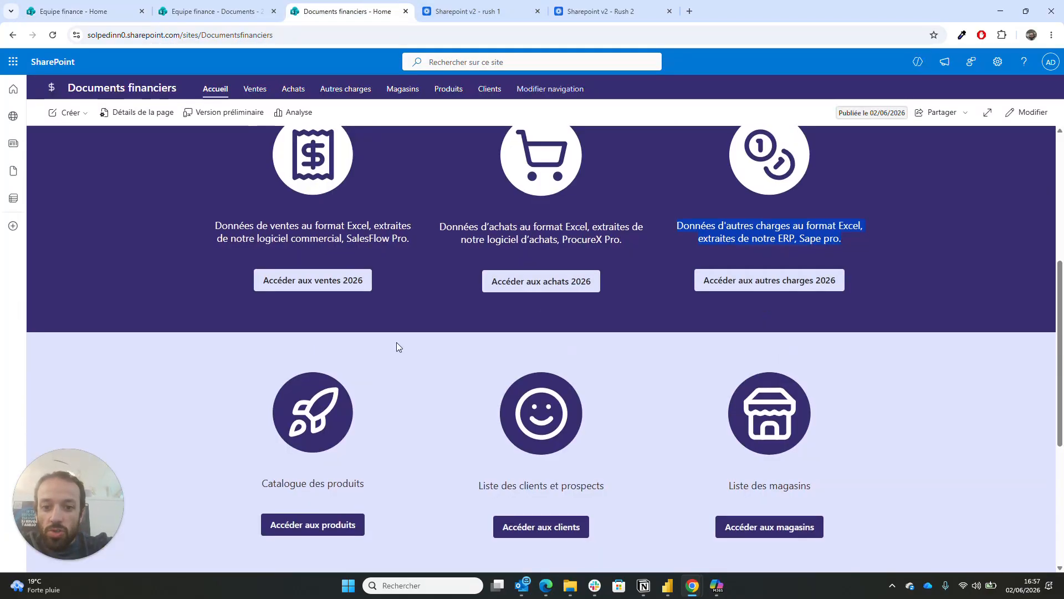
pyautogui.scroll(-1, 396, 347)
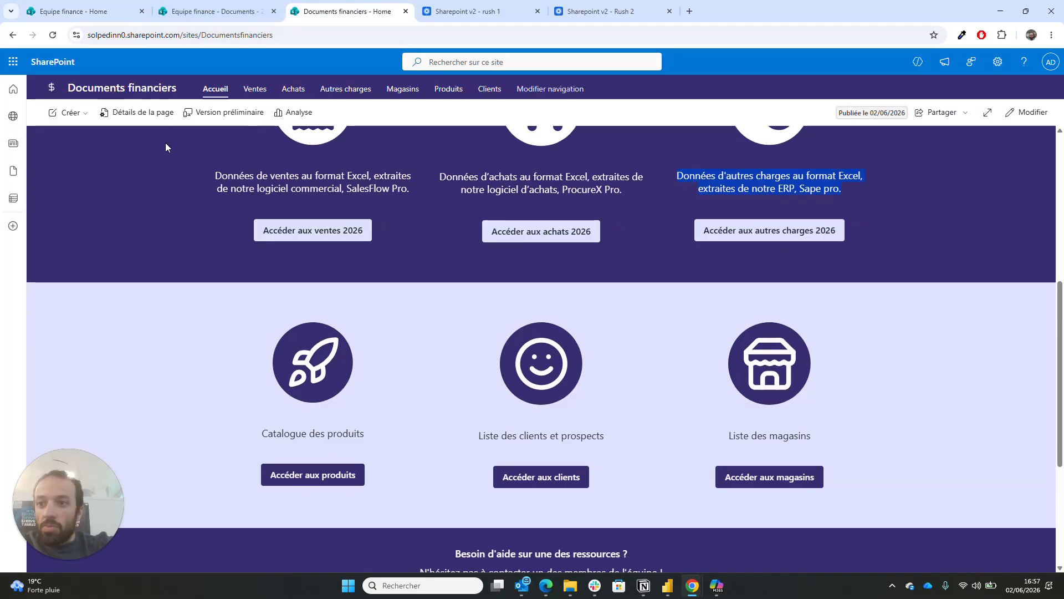
pyautogui.click(70, 7)
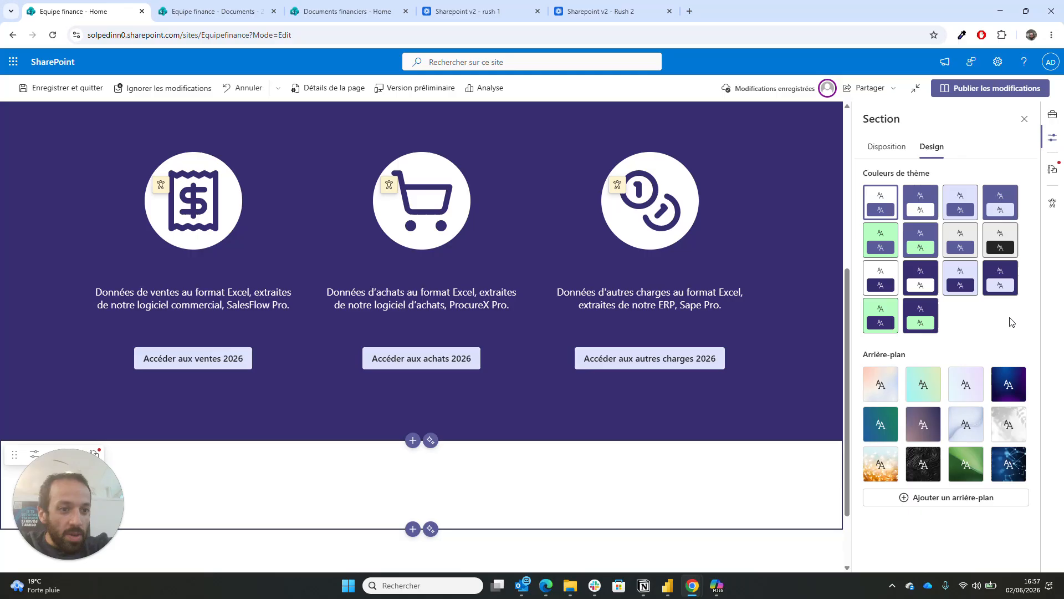
pyautogui.click(961, 277)
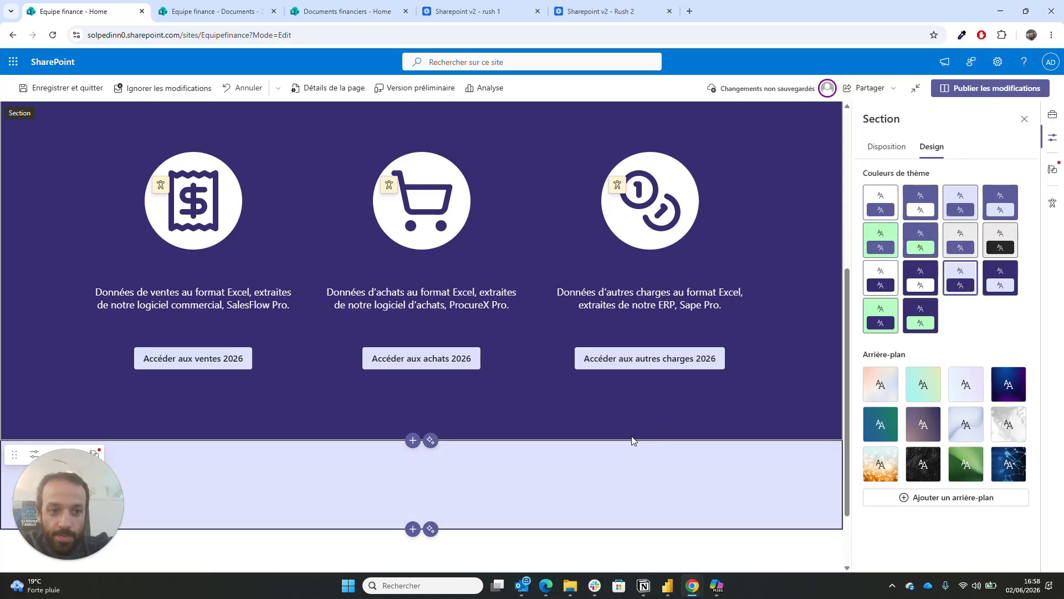
# - Insert an Espacement spacer web part in the first column
pyautogui.scroll(-2, 630, 435)
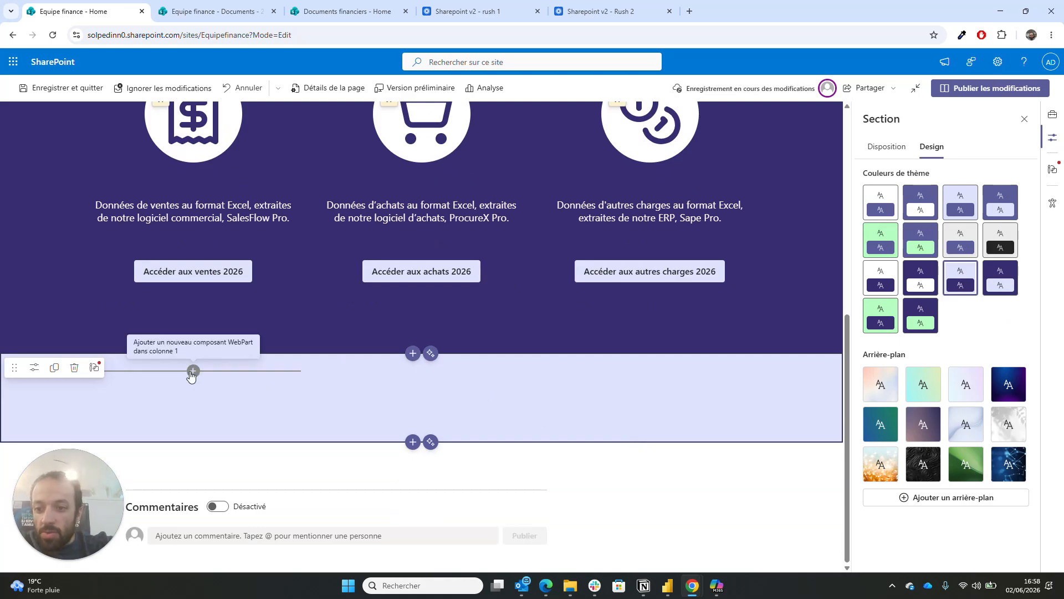
pyautogui.click(192, 371)
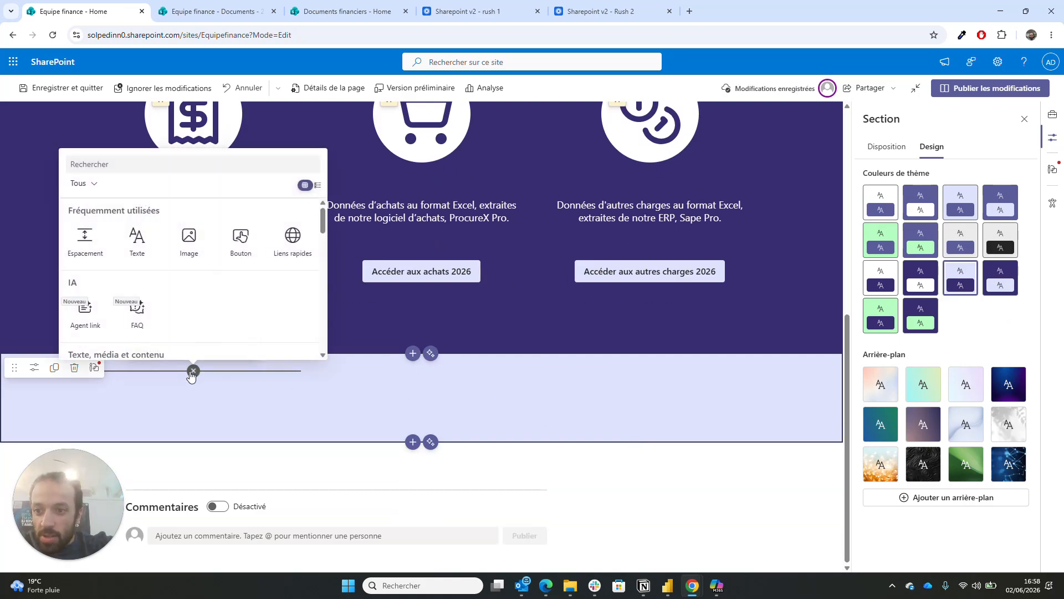
pyautogui.click(82, 240)
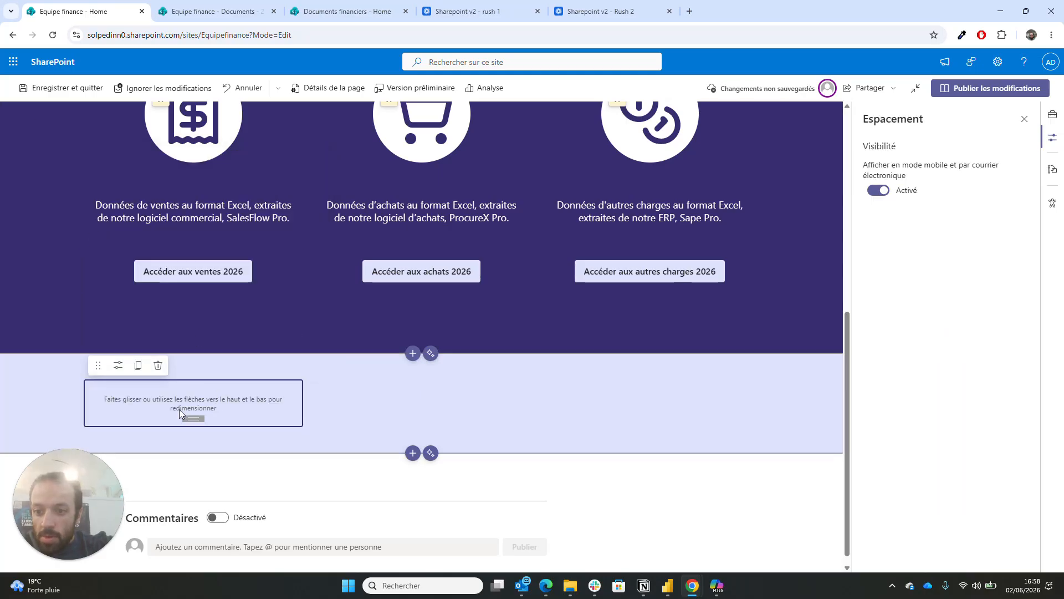
# - Shorten the first column's spacer and add an Image web part below it
pyautogui.moveTo(190, 417); pyautogui.dragTo(191, 389)
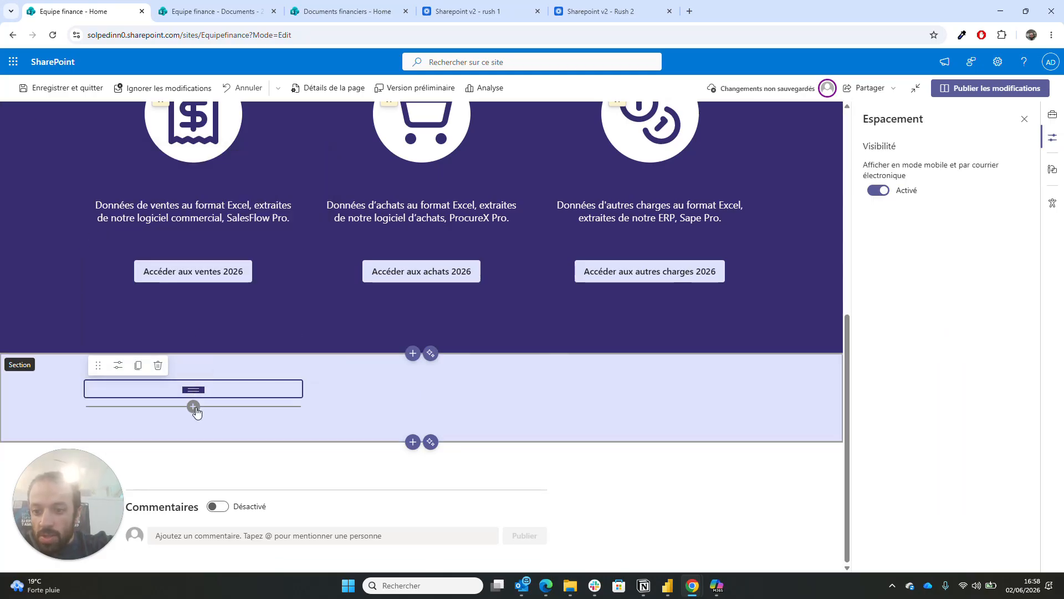
pyautogui.click(194, 406)
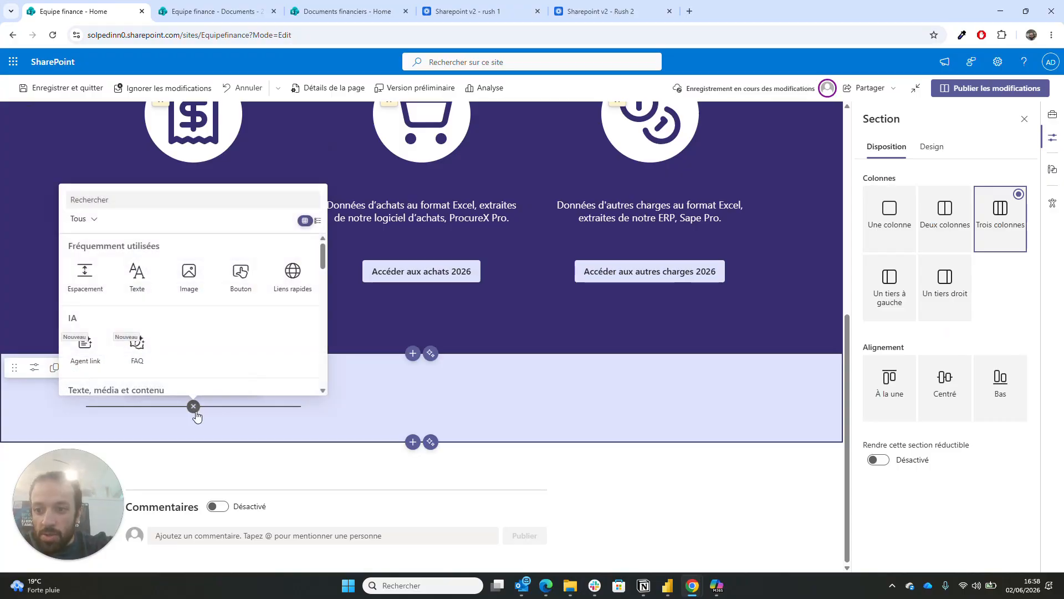
pyautogui.click(189, 277)
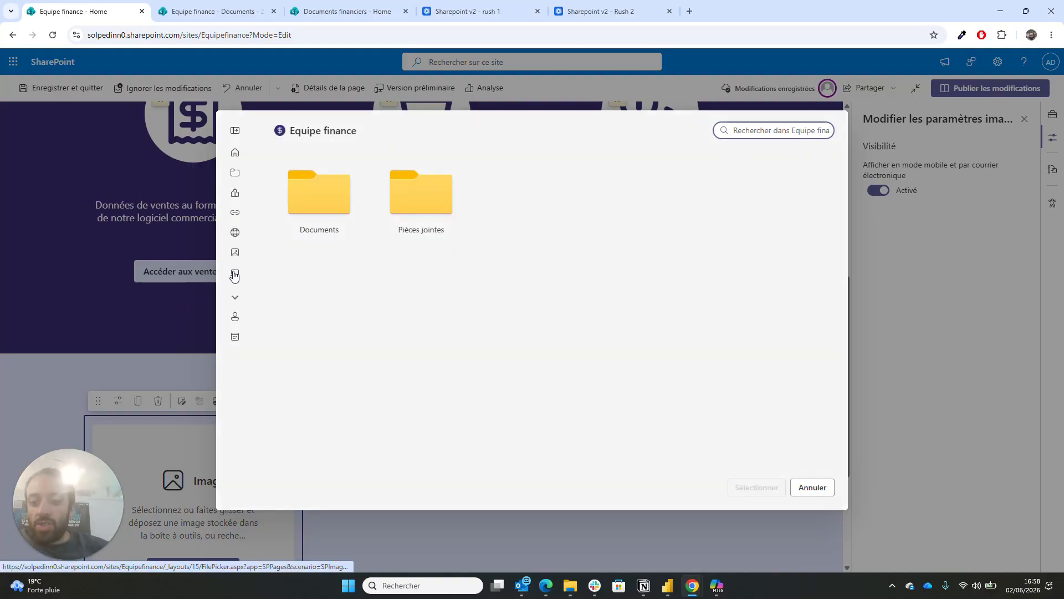
# - Upload rocket-modern (1).svg from Téléchargements as the image
pyautogui.click(333, 11)
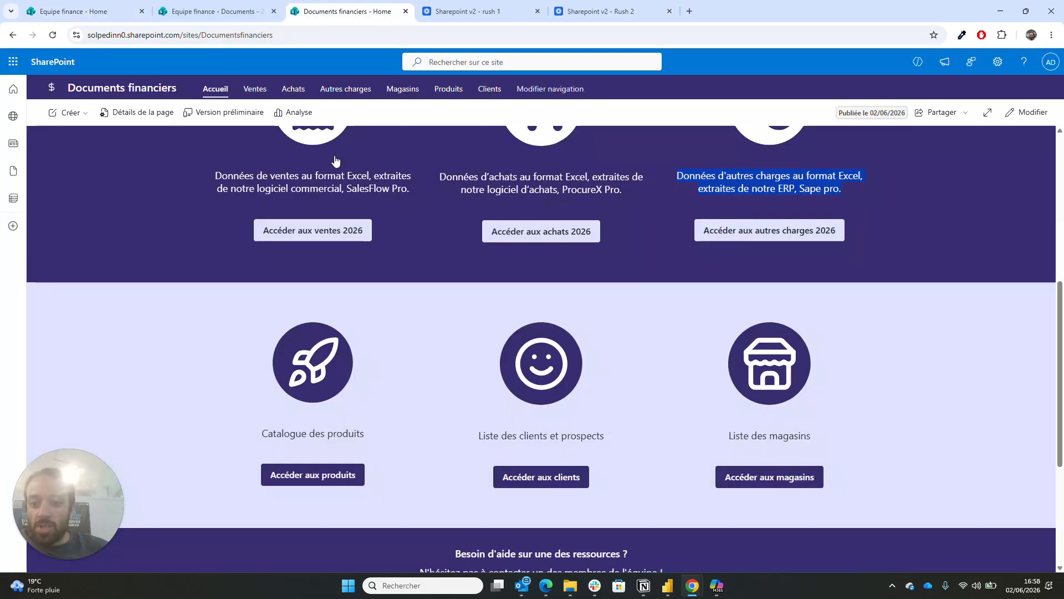
pyautogui.click(92, 10)
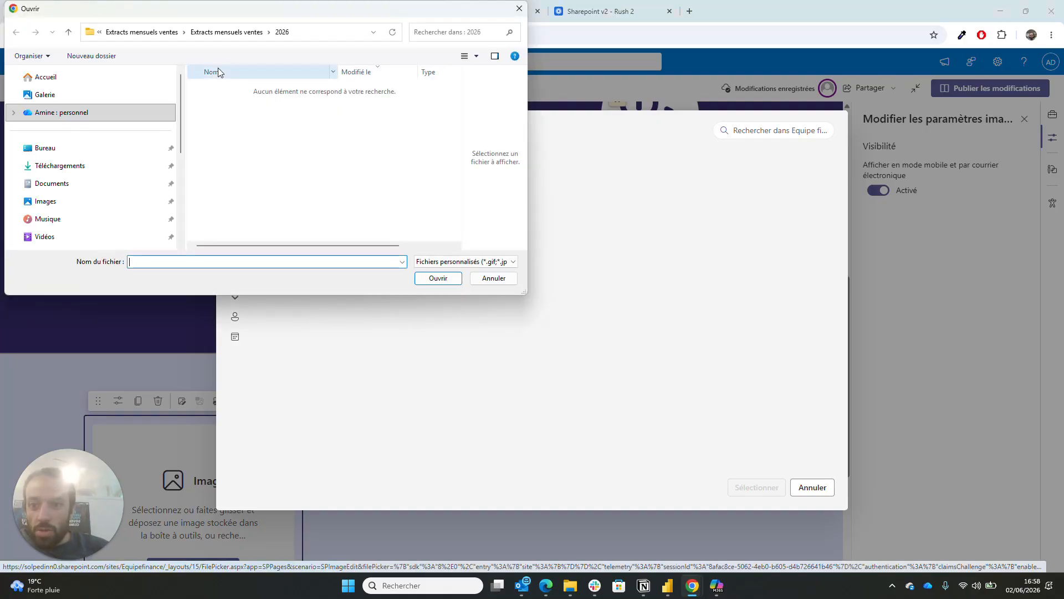
pyautogui.click(90, 168)
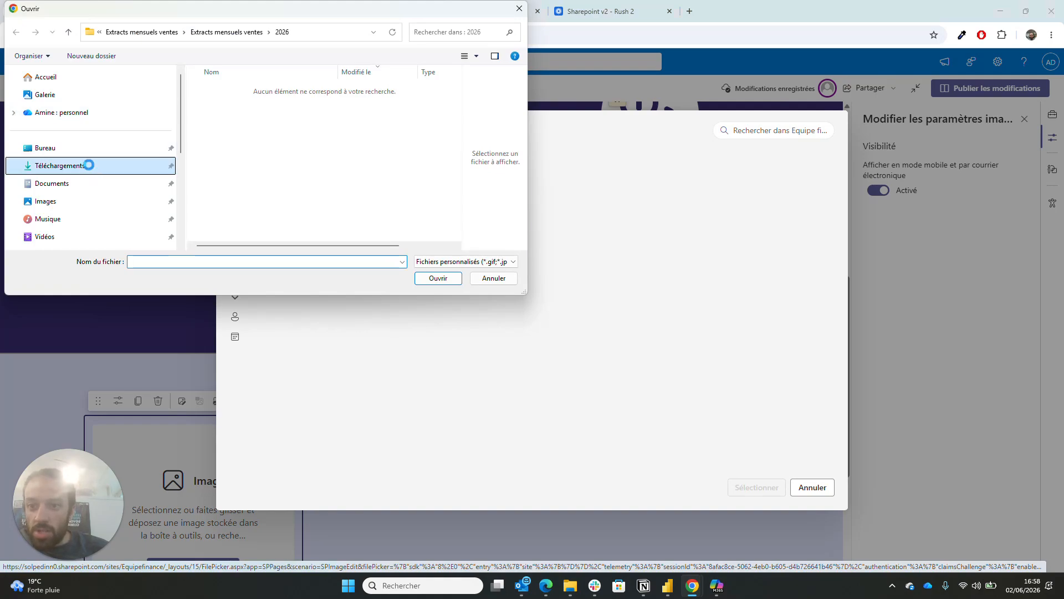
pyautogui.scroll(-2, 271, 147)
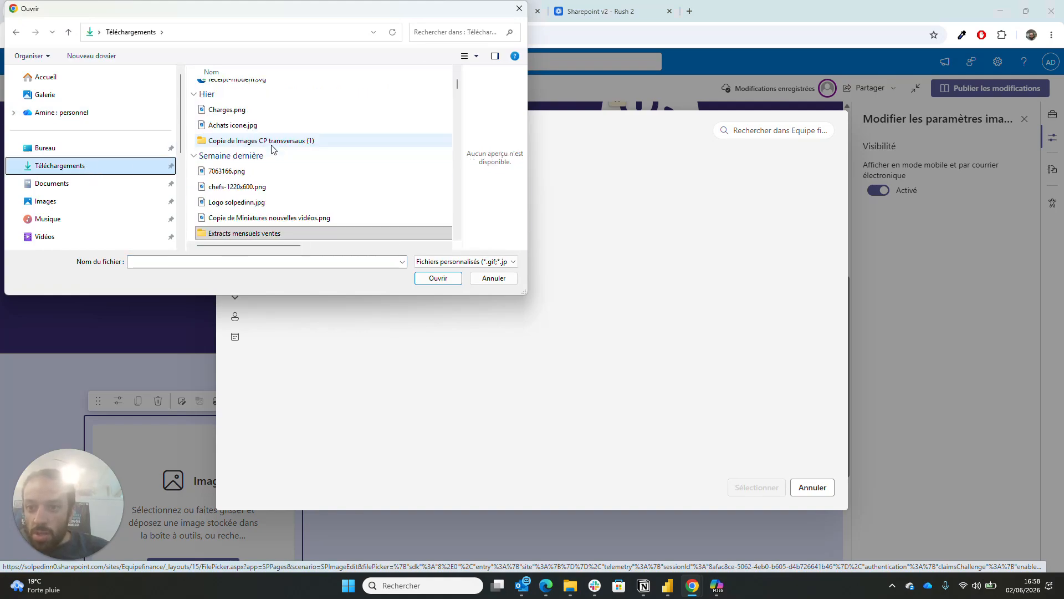
pyautogui.scroll(4, 271, 146)
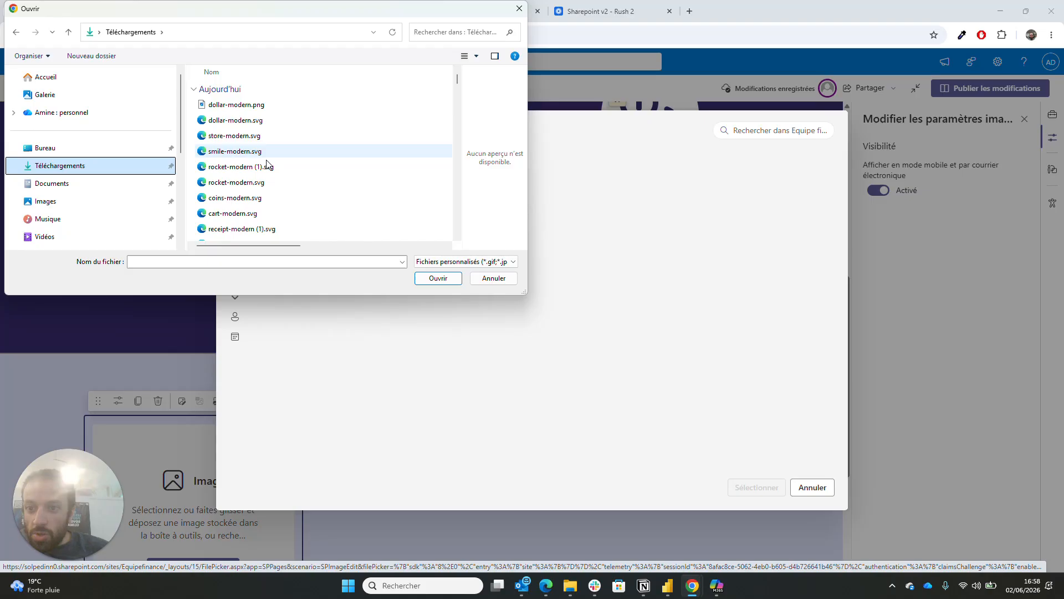
pyautogui.doubleClick(266, 167)
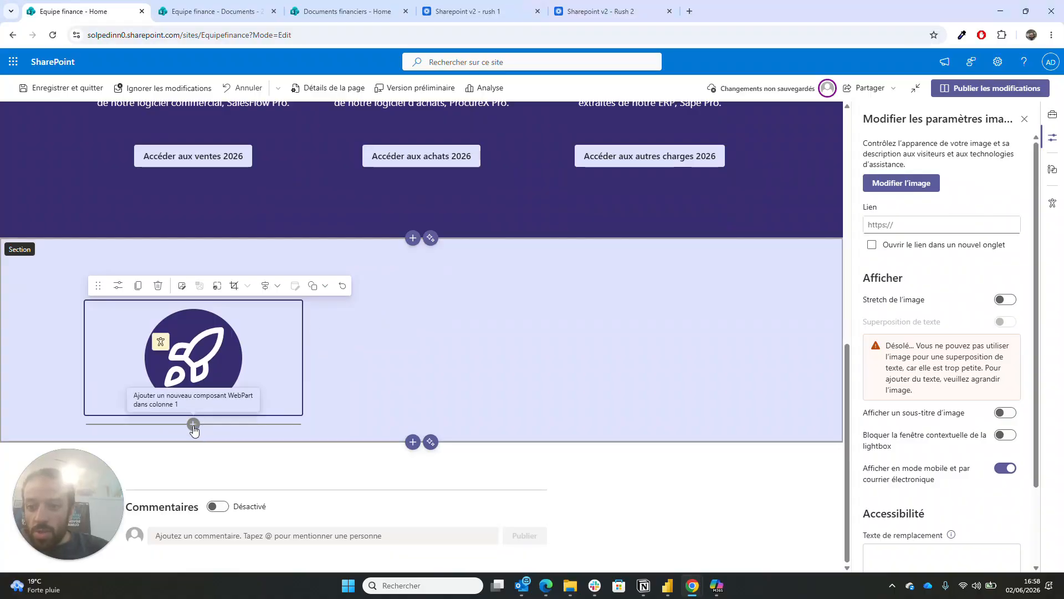
# - Add a text block under the rocket icon reading 'Catalogue des produits'
pyautogui.click(193, 425)
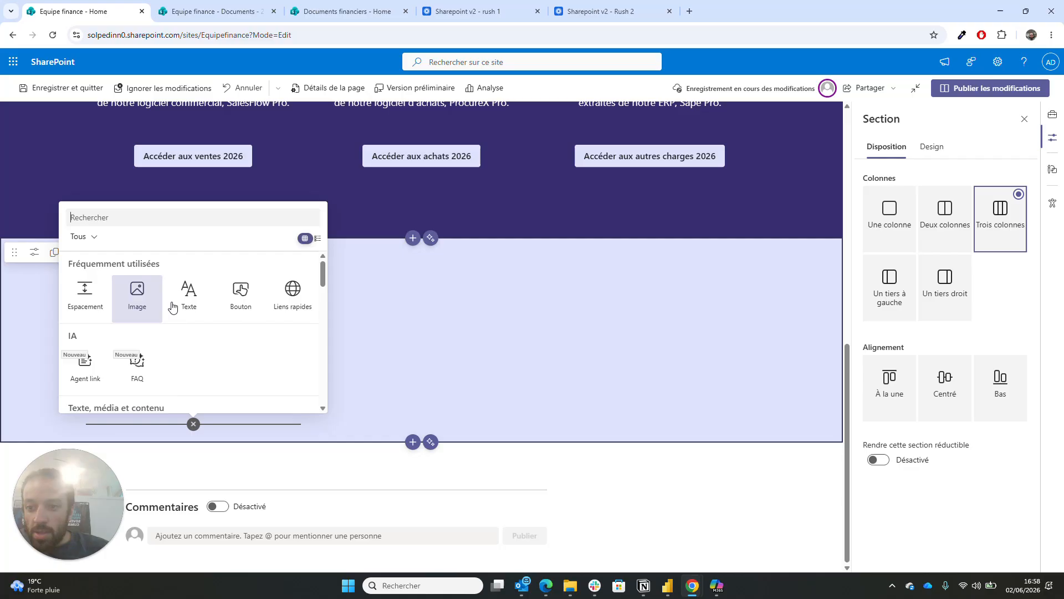
pyautogui.click(188, 299)
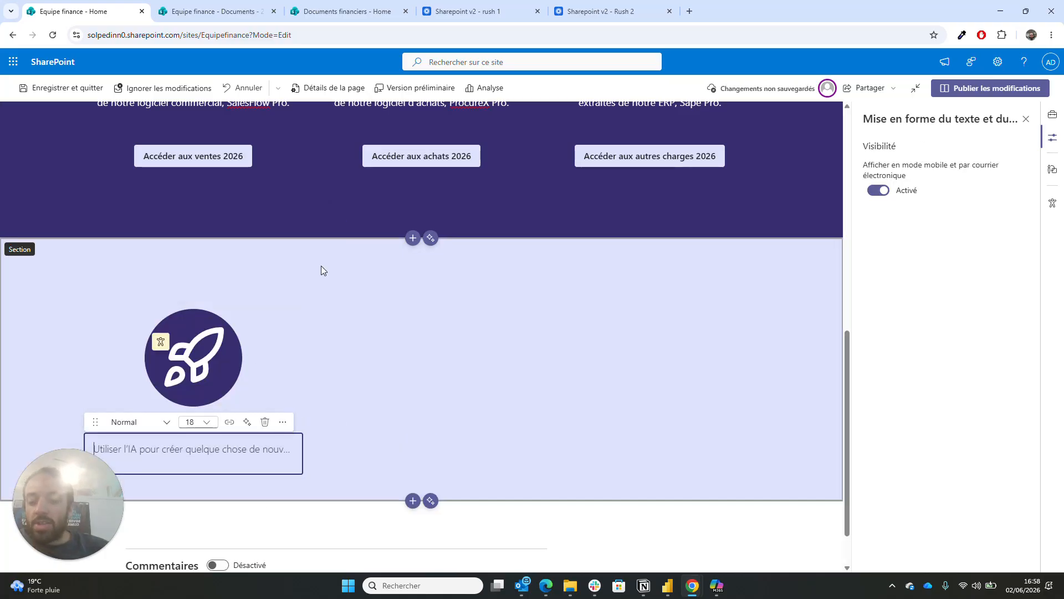
pyautogui.click(347, 11)
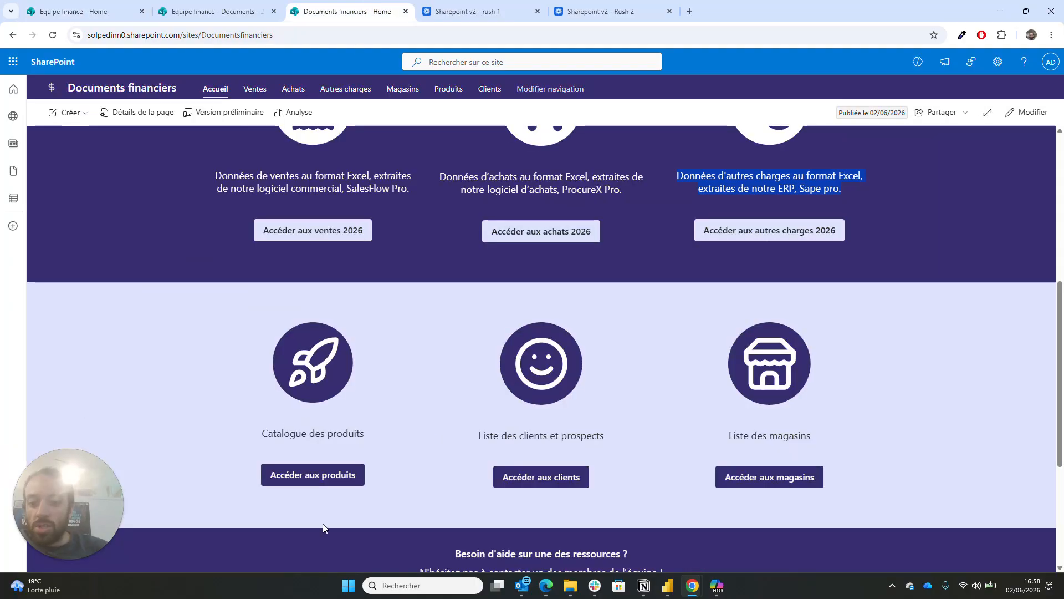
pyautogui.click(78, 11)
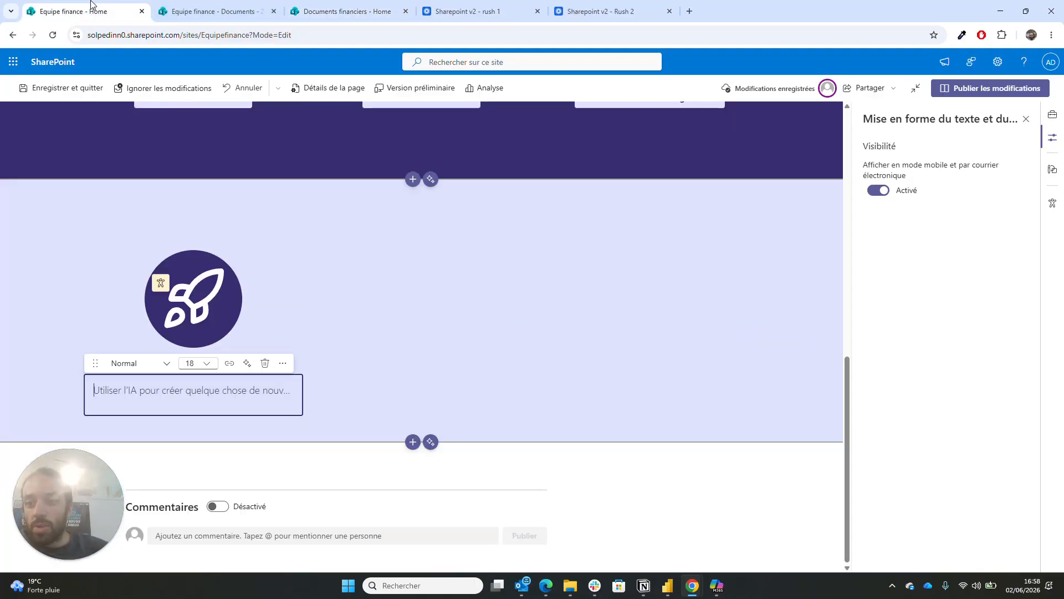
pyautogui.write('Cat')
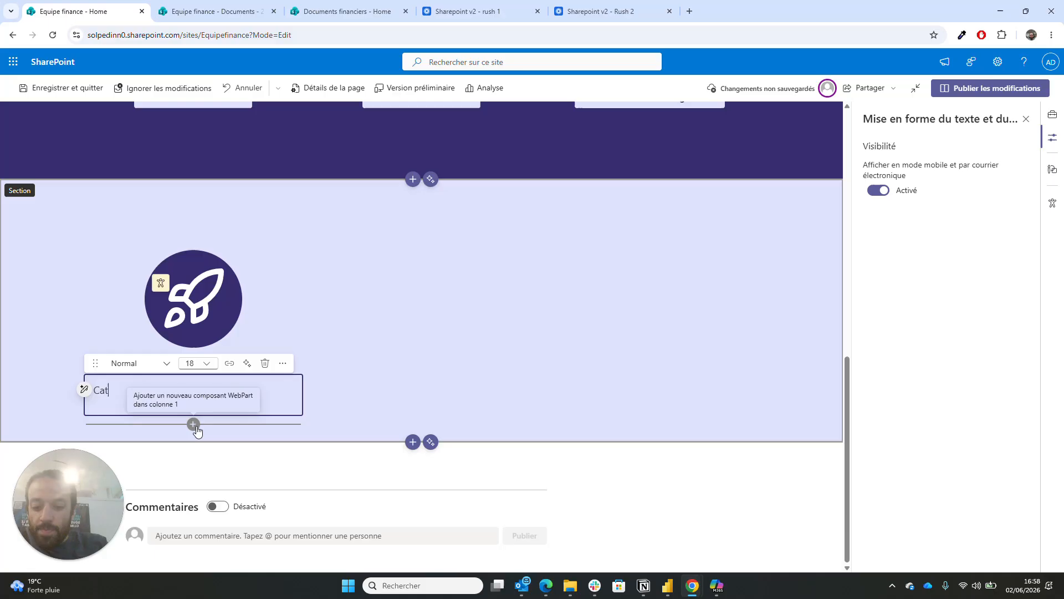
pyautogui.write('alogue des produits')
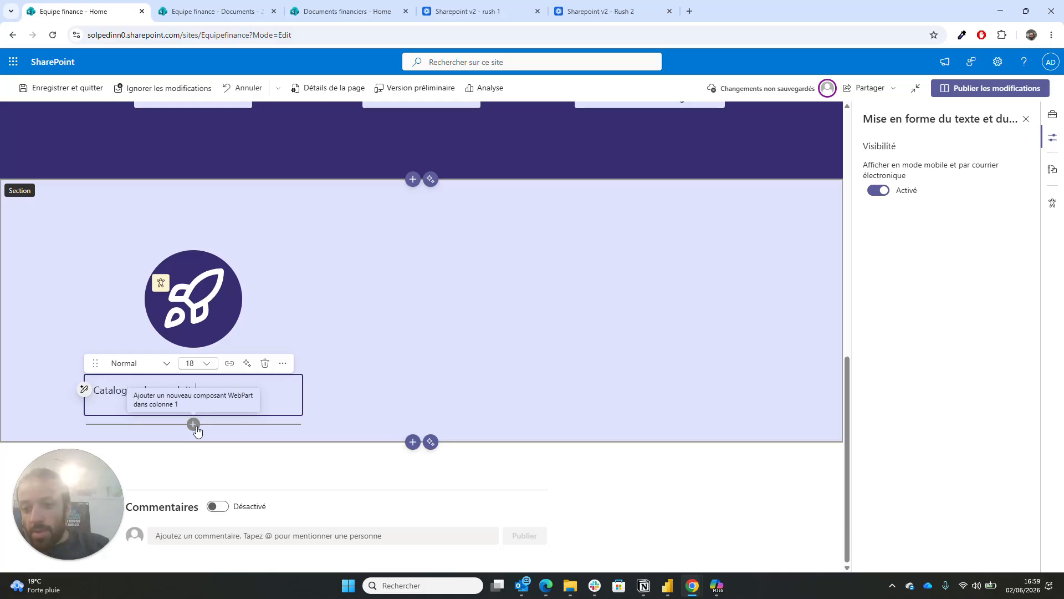
# - Centre-align the Catalogue des produits caption
pyautogui.click(283, 363)
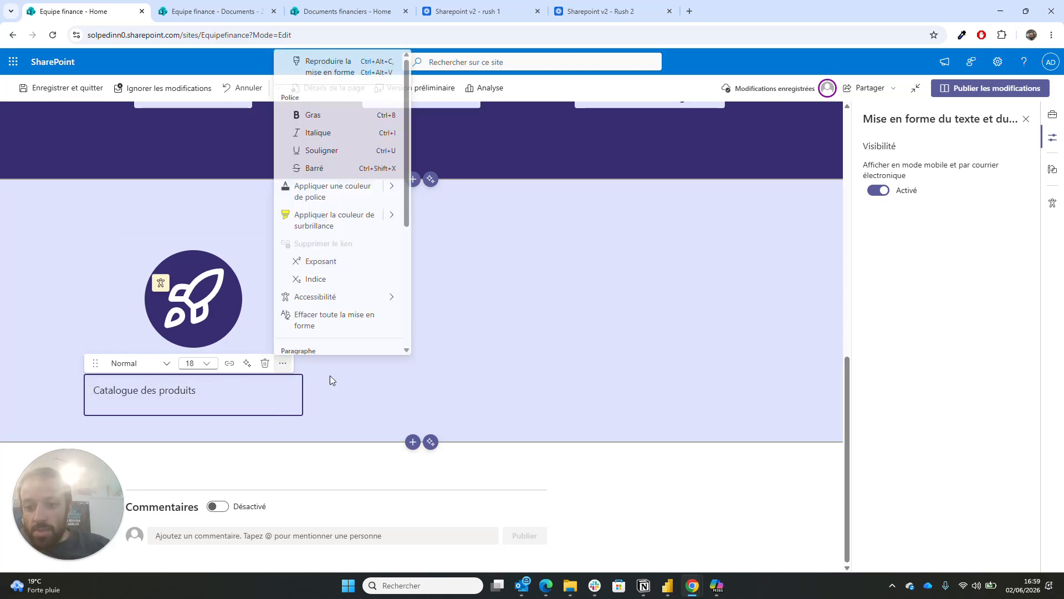
pyautogui.scroll(-3, 369, 290)
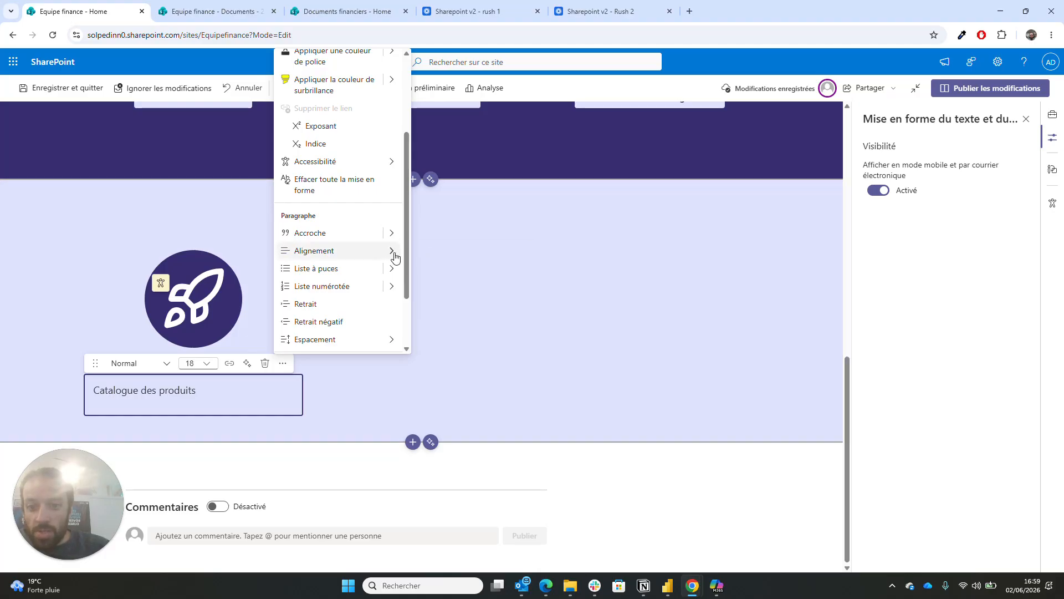
pyautogui.moveTo(392, 255)
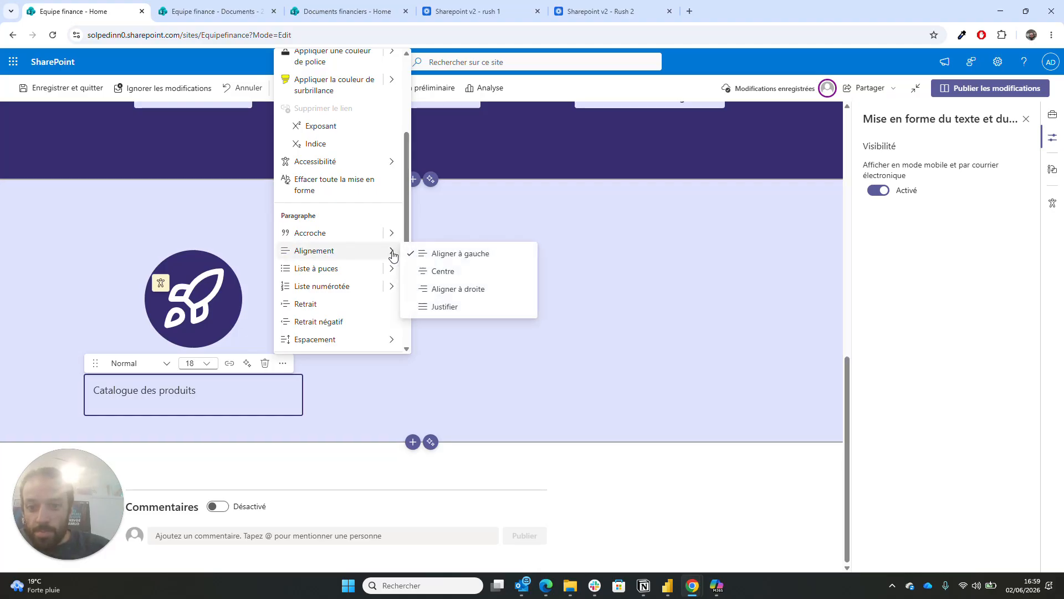
pyautogui.click(429, 271)
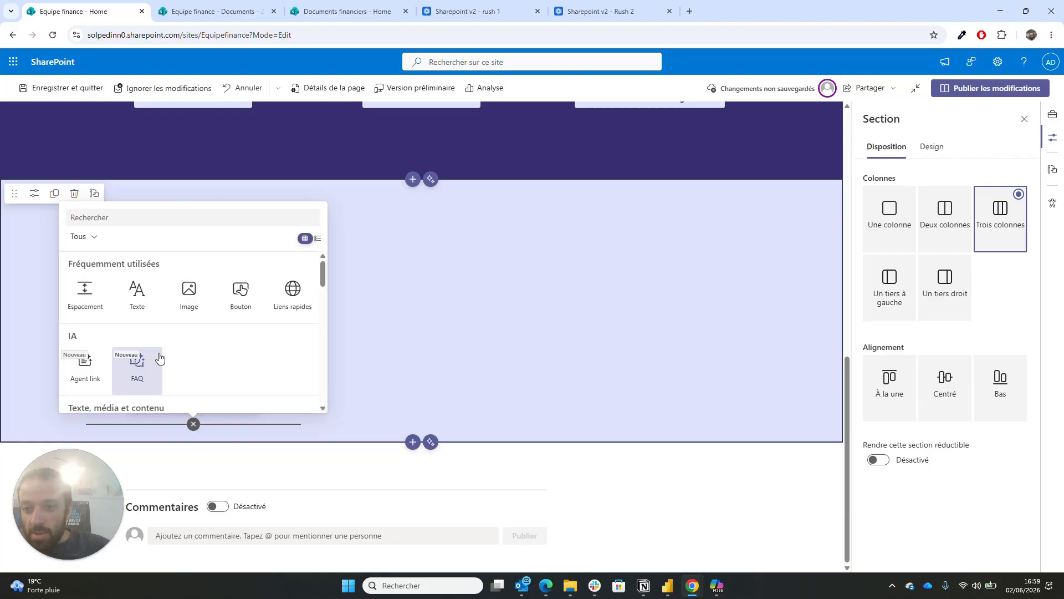
# - Add a centred button labelled 'Accéder aux produits' below the catalogue caption
pyautogui.click(241, 293)
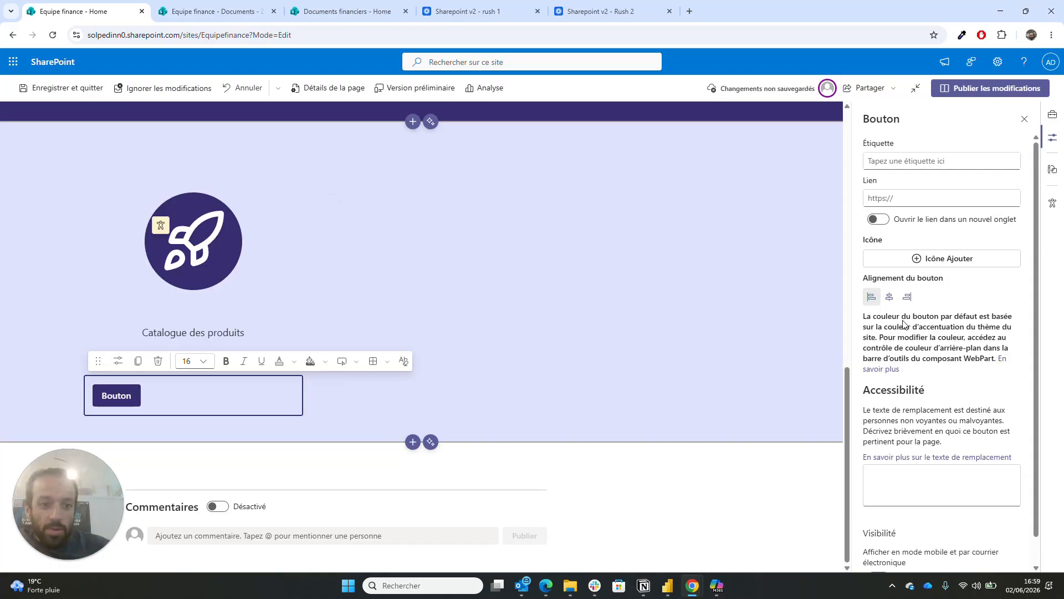
pyautogui.click(889, 297)
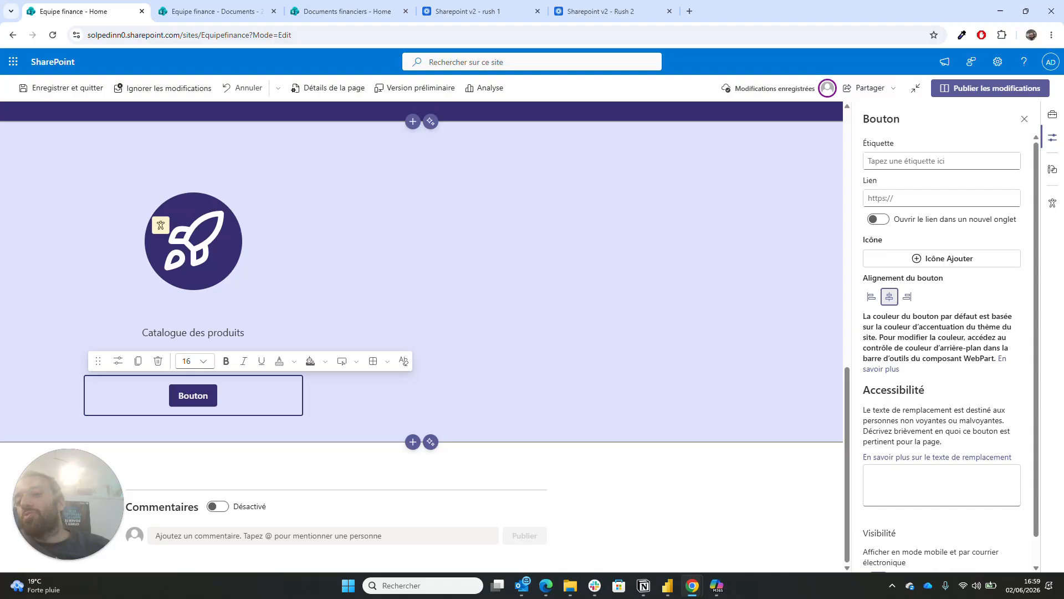
pyautogui.click(925, 161)
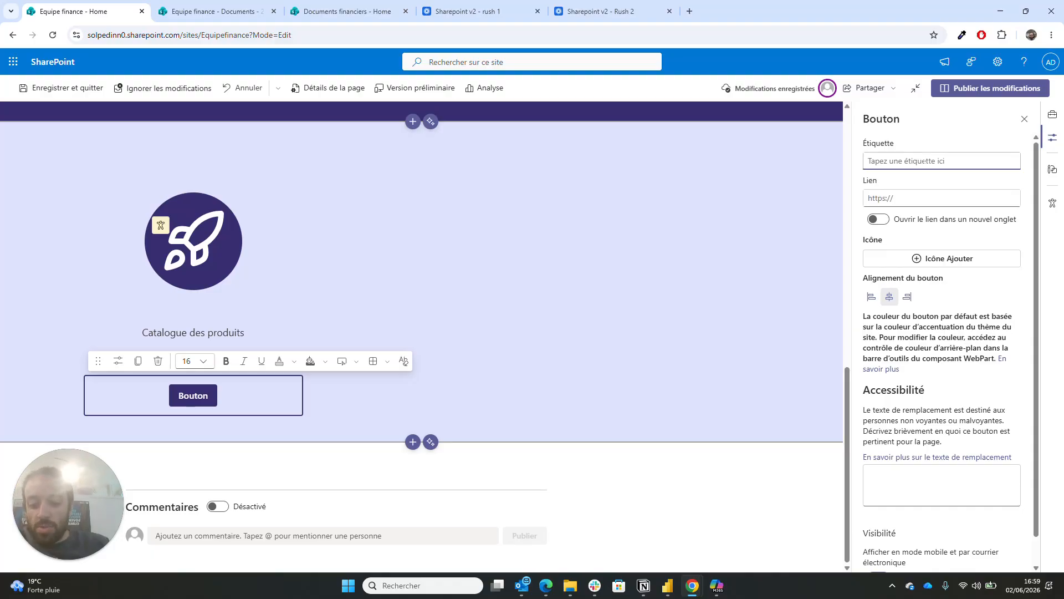
pyautogui.write('Accéder au')
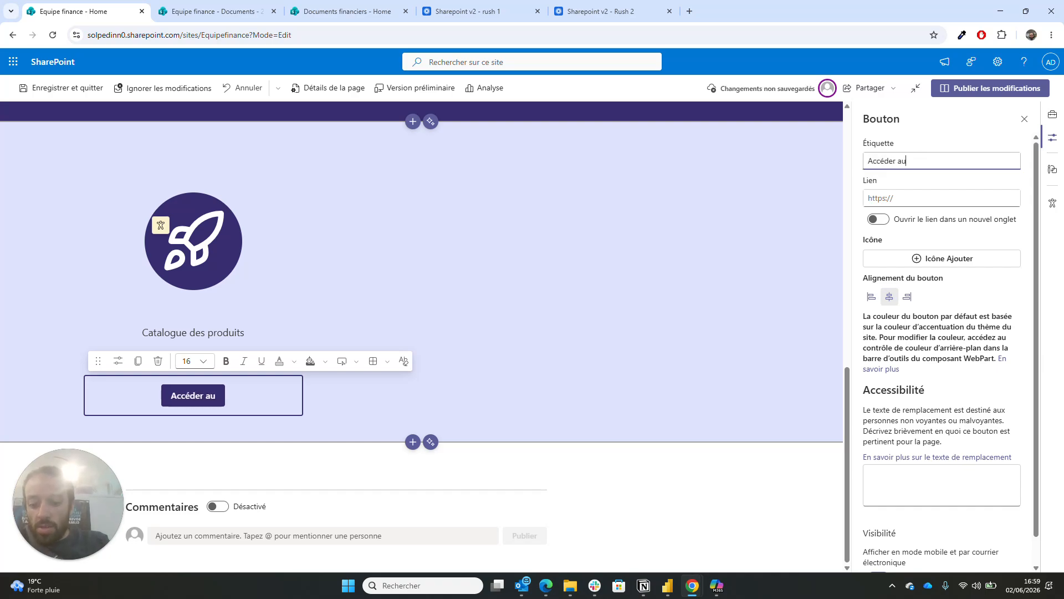
pyautogui.write('x produits')
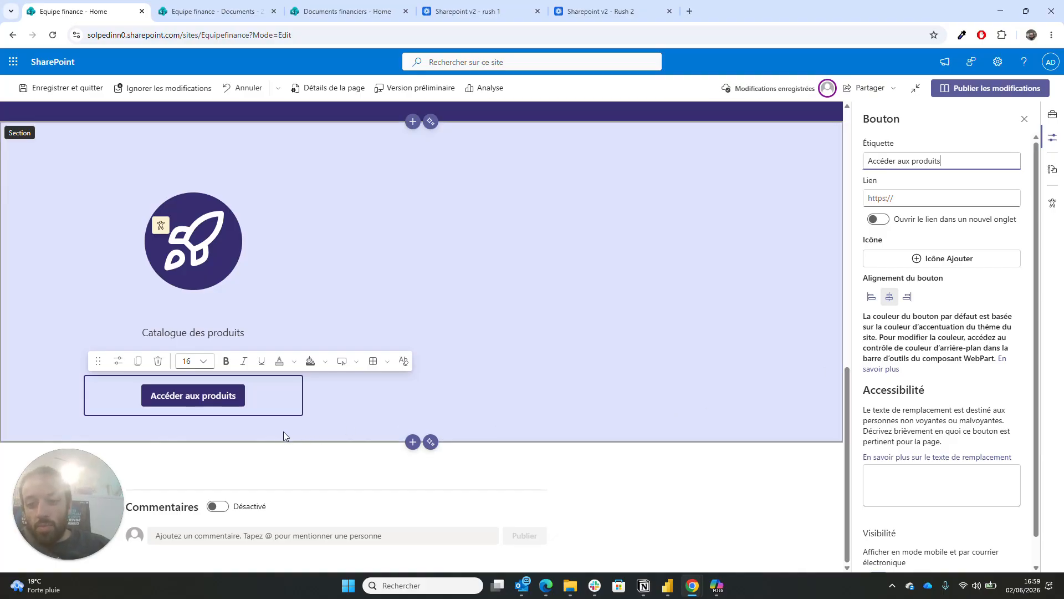
# - Add a spacer under the button and shrink it to 16 pixels
pyautogui.click(192, 424)
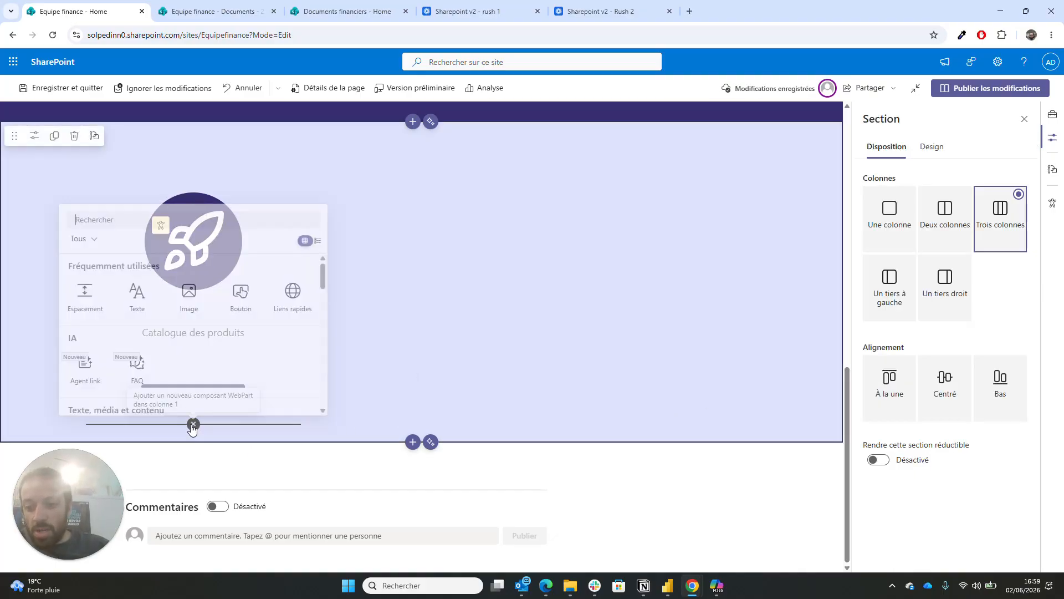
pyautogui.click(193, 424)
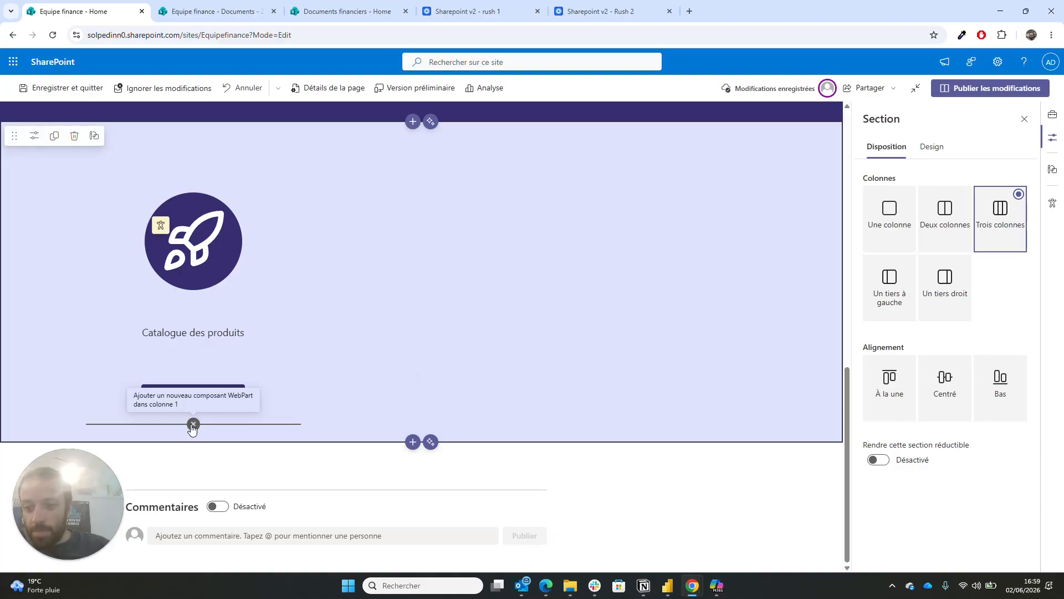
pyautogui.click(192, 424)
pyautogui.click(100, 291)
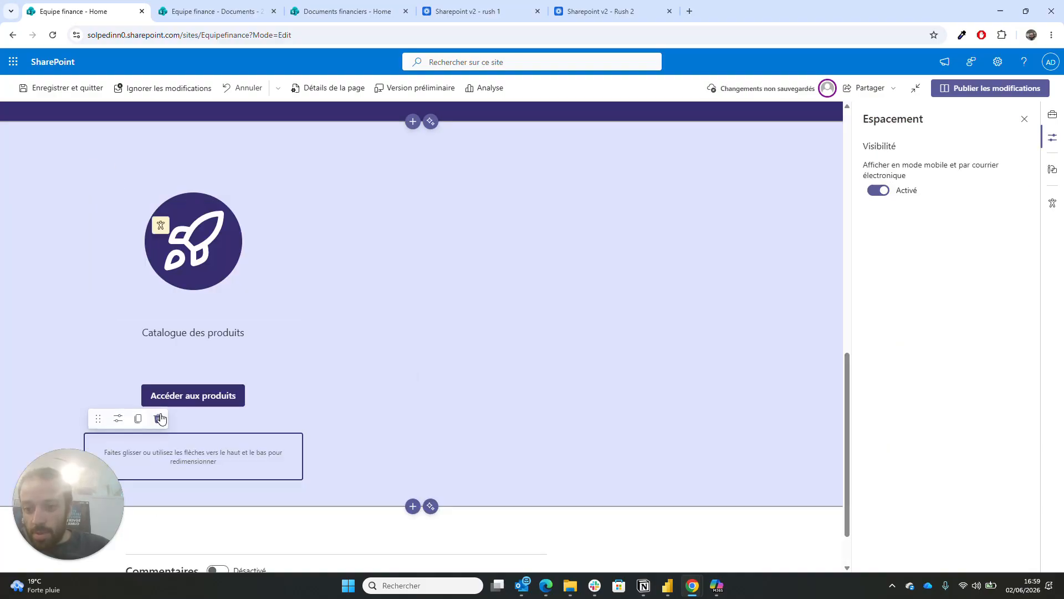
pyautogui.moveTo(195, 472); pyautogui.dragTo(195, 443)
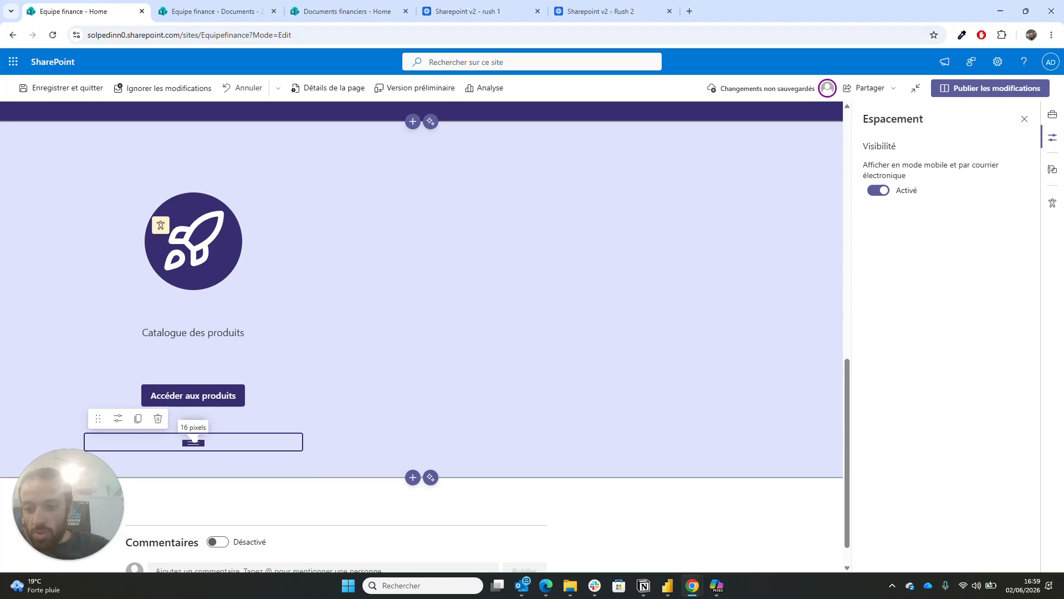
pyautogui.click(485, 297)
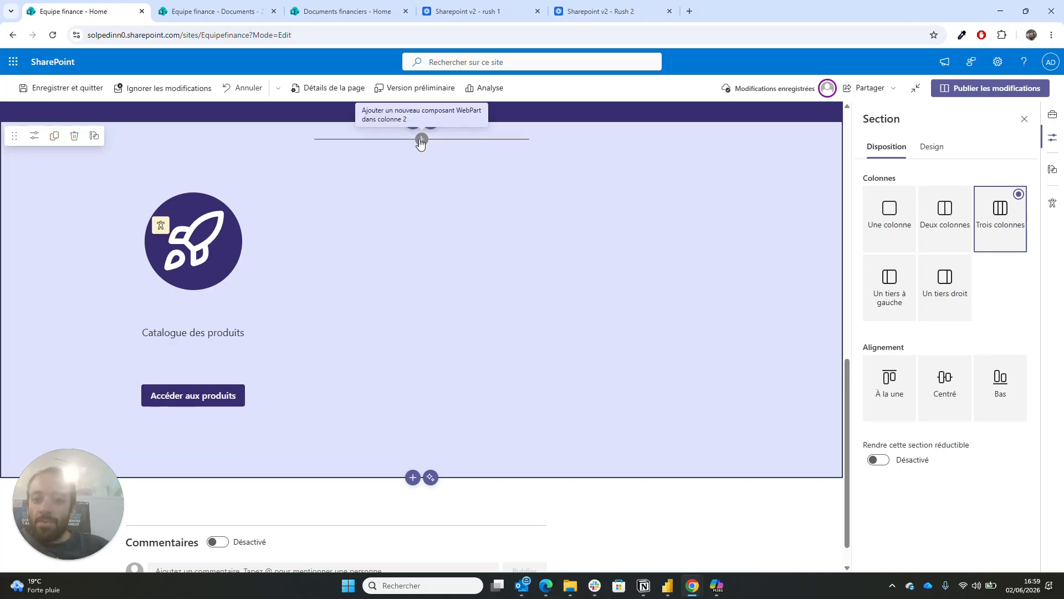
# - Add a thin spacer at the top of the second column
pyautogui.click(421, 140)
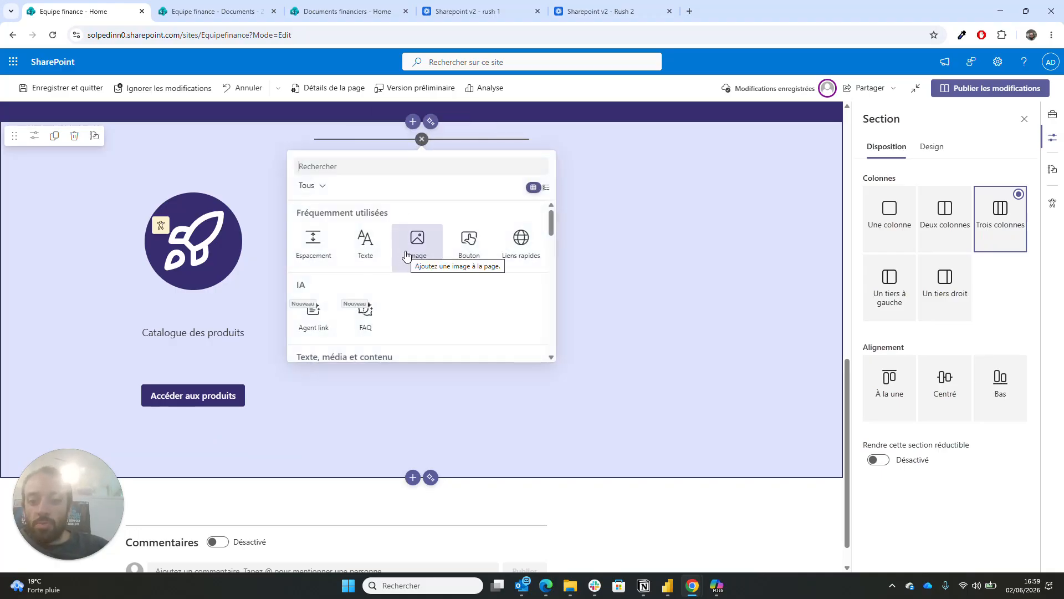
pyautogui.click(319, 253)
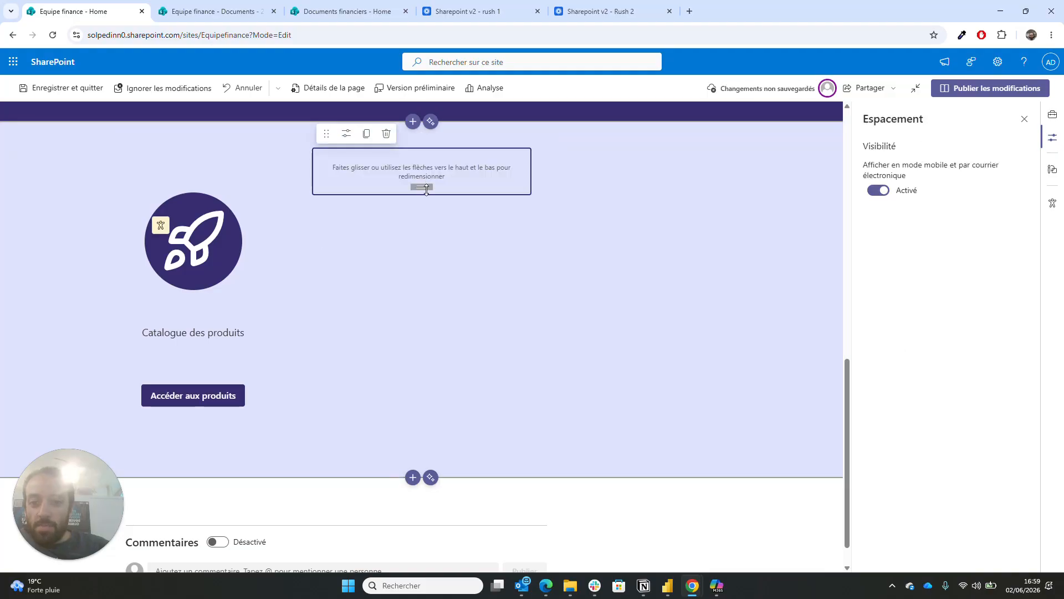
pyautogui.moveTo(425, 188); pyautogui.dragTo(424, 158)
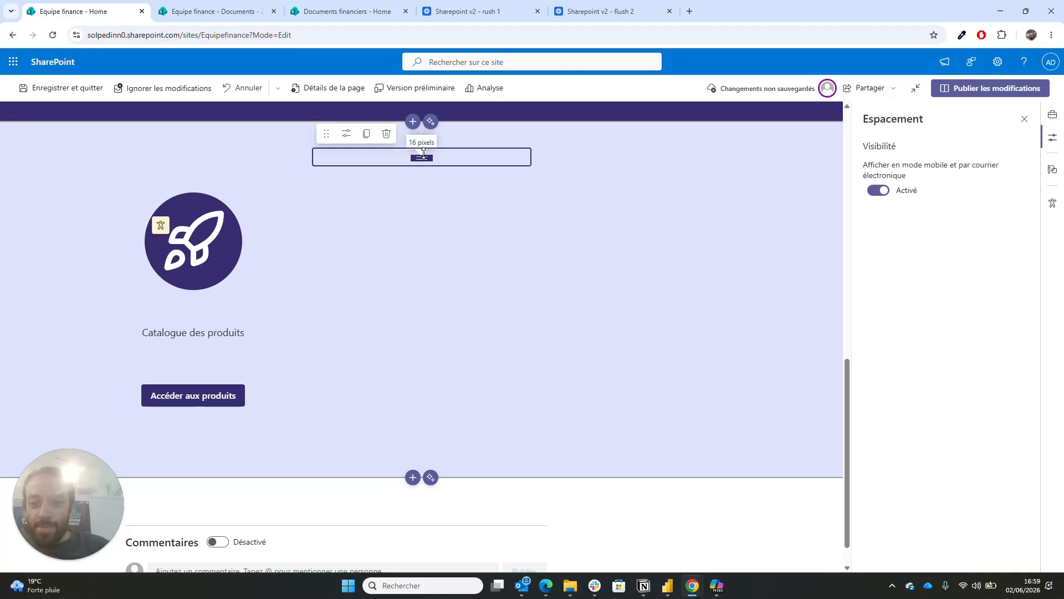
pyautogui.click(422, 200)
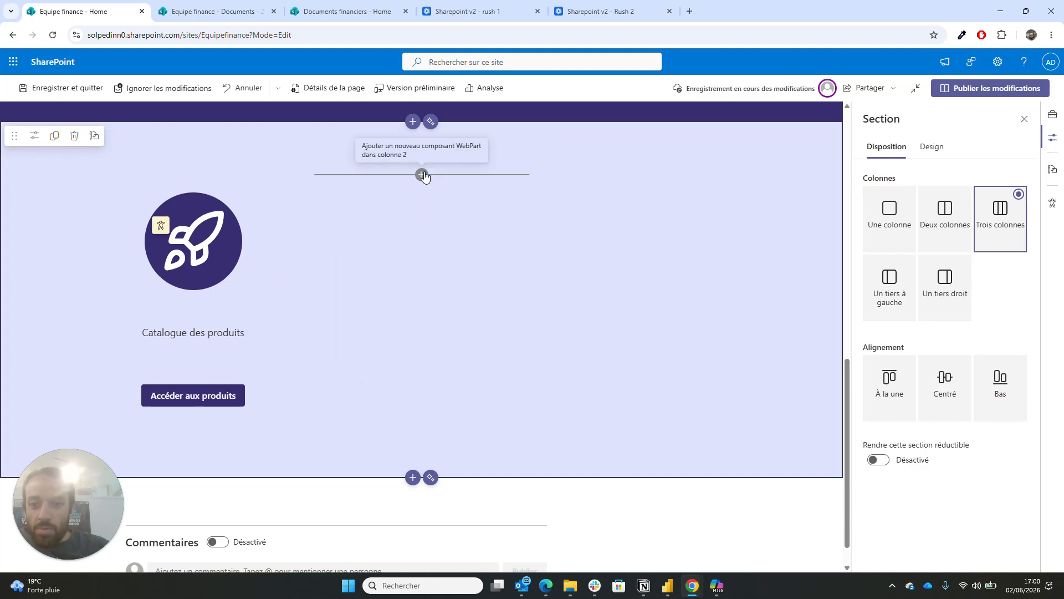
# - Add an image web part below the spacer showing smile-modern.svg
pyautogui.click(422, 175)
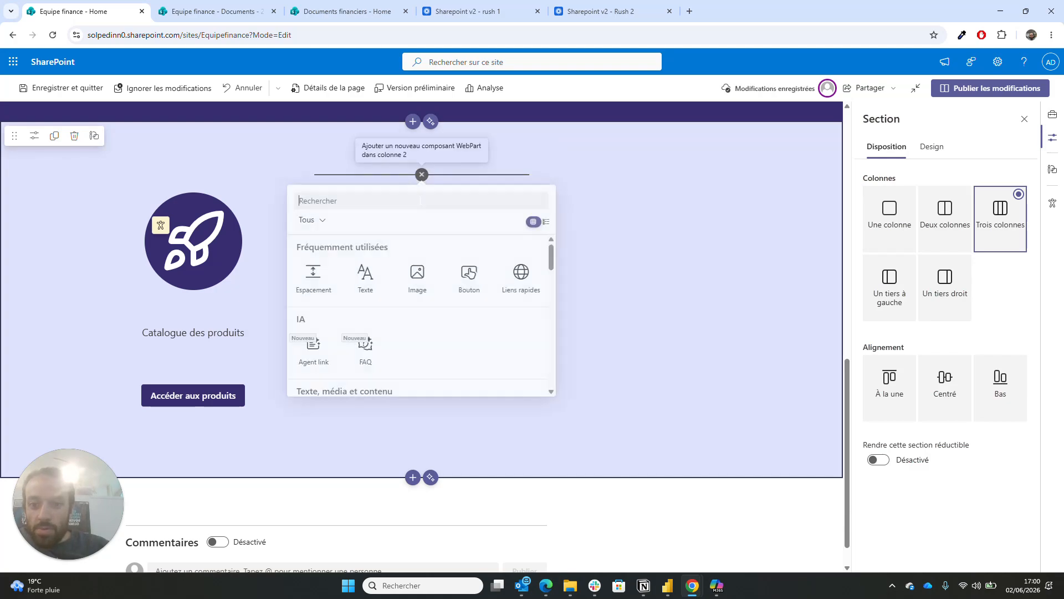
pyautogui.click(414, 283)
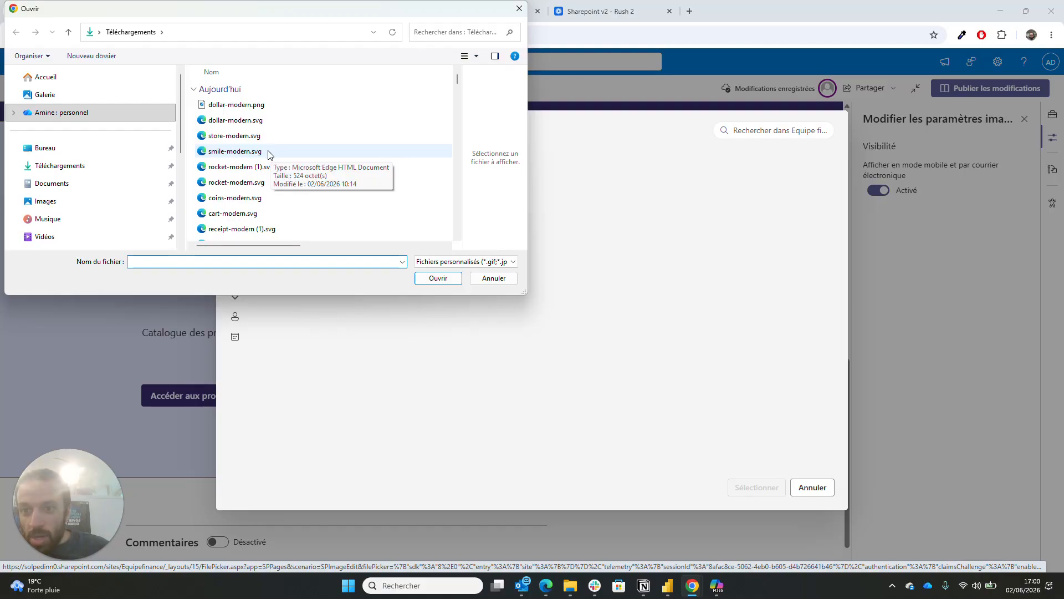
pyautogui.doubleClick(268, 151)
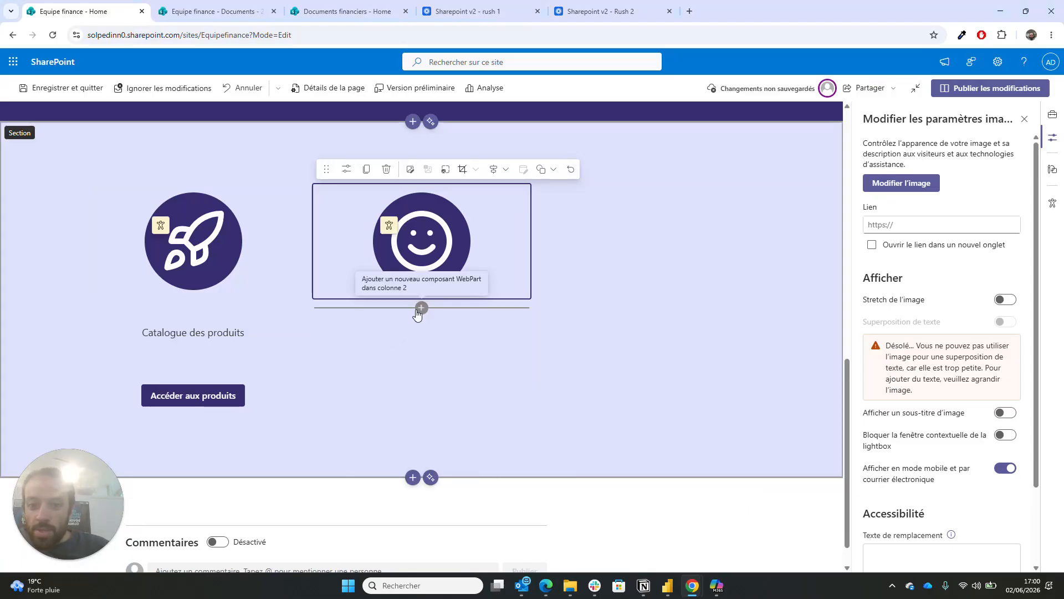
pyautogui.click(420, 308)
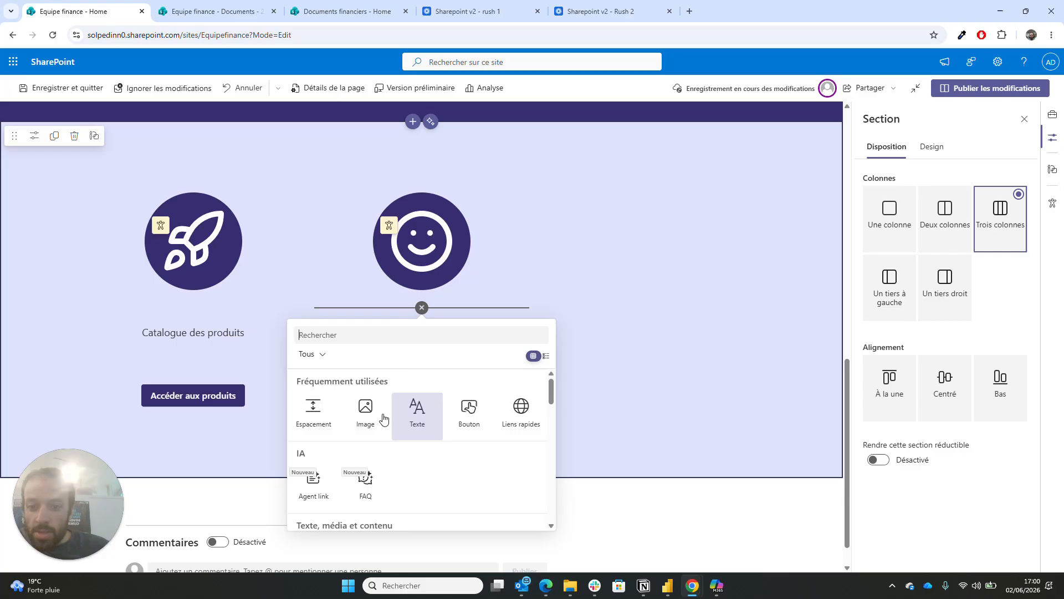
# - Add a centred text block reading 'Listes des clients' under the smiley image
pyautogui.click(414, 416)
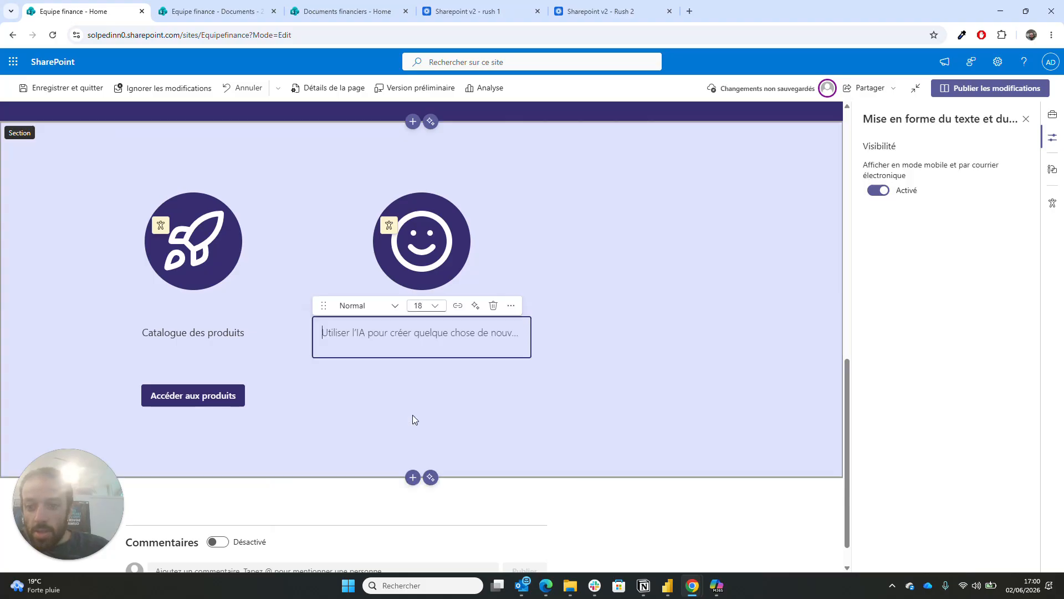
pyautogui.click(508, 305)
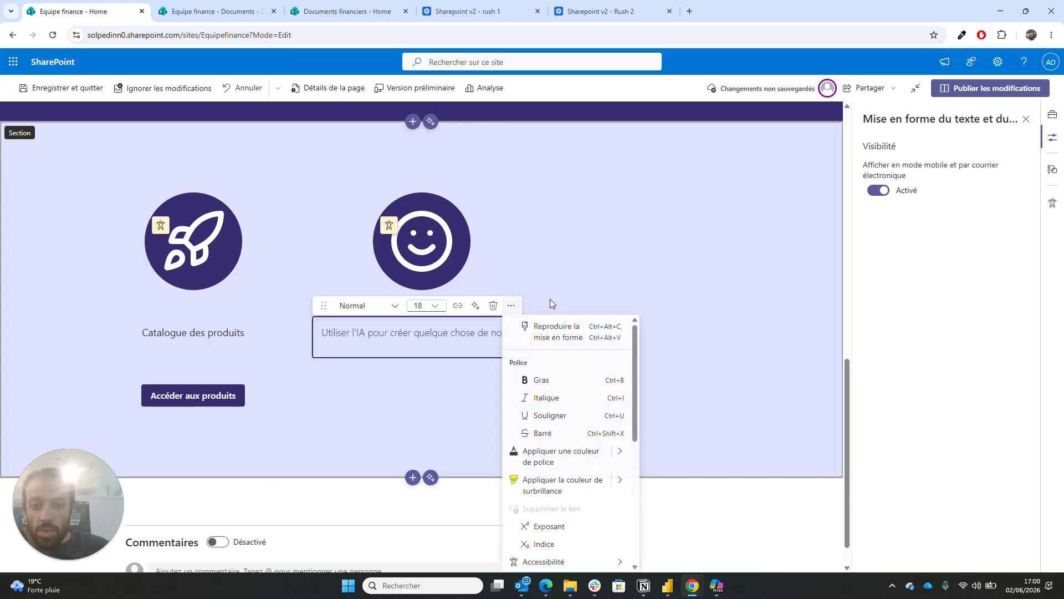
pyautogui.scroll(-5, 553, 411)
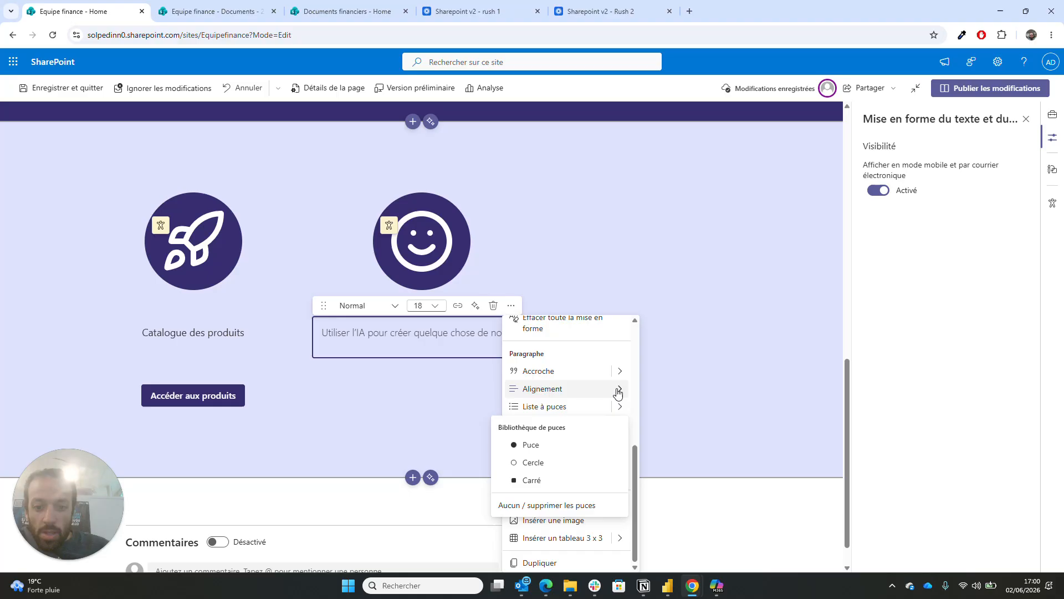
pyautogui.moveTo(621, 390)
pyautogui.click(658, 413)
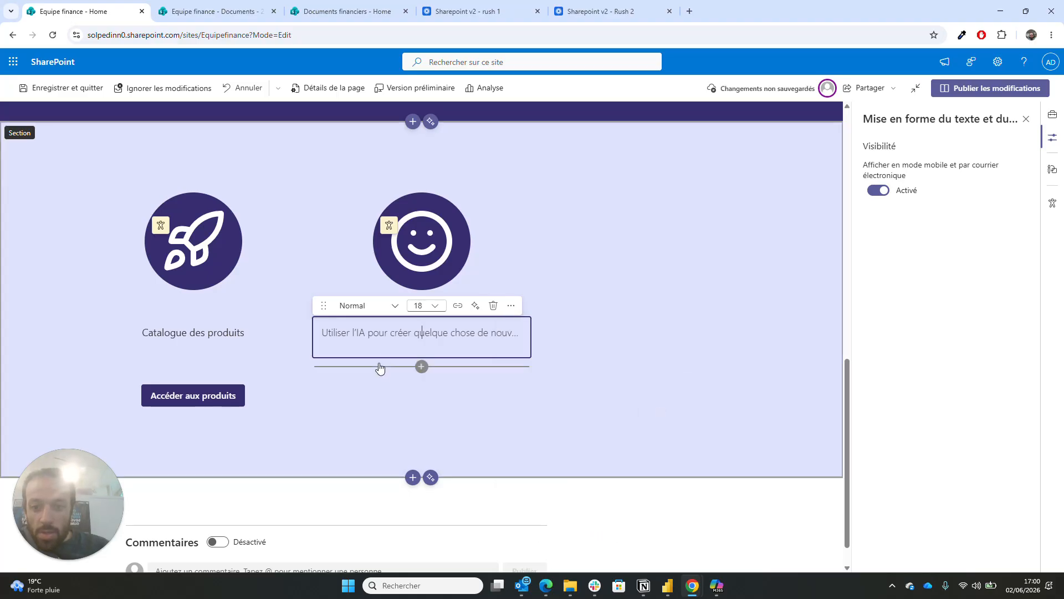
pyautogui.write('Liste des clients')
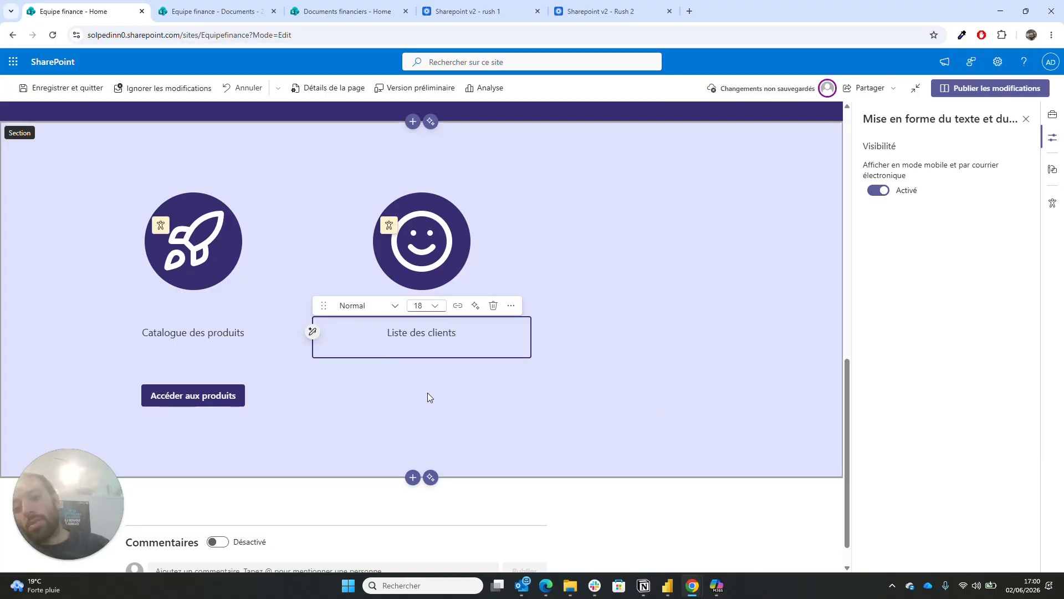
pyautogui.click(407, 333)
pyautogui.write('s')
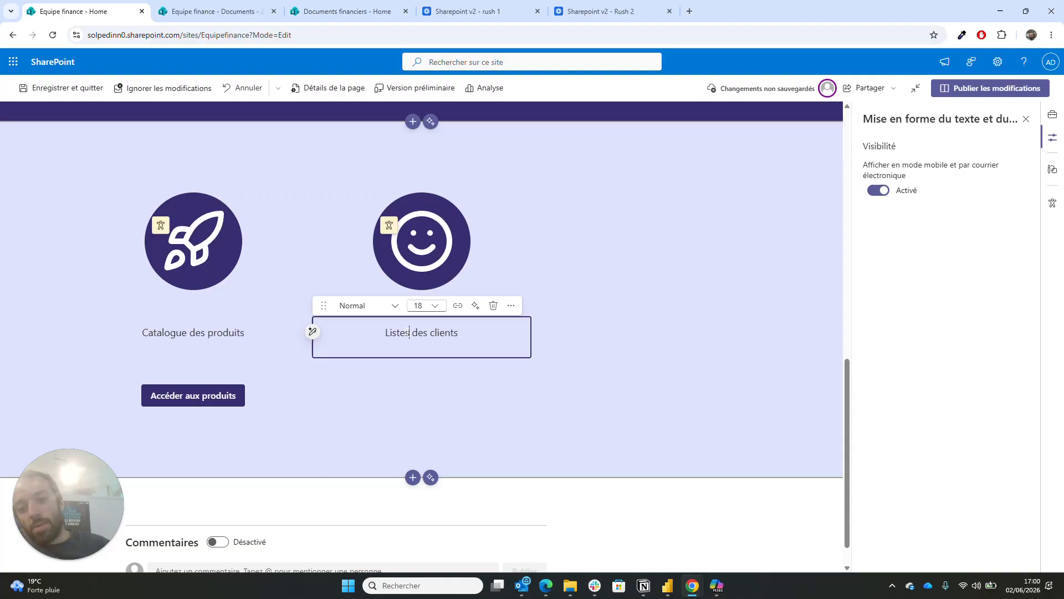
pyautogui.click(429, 415)
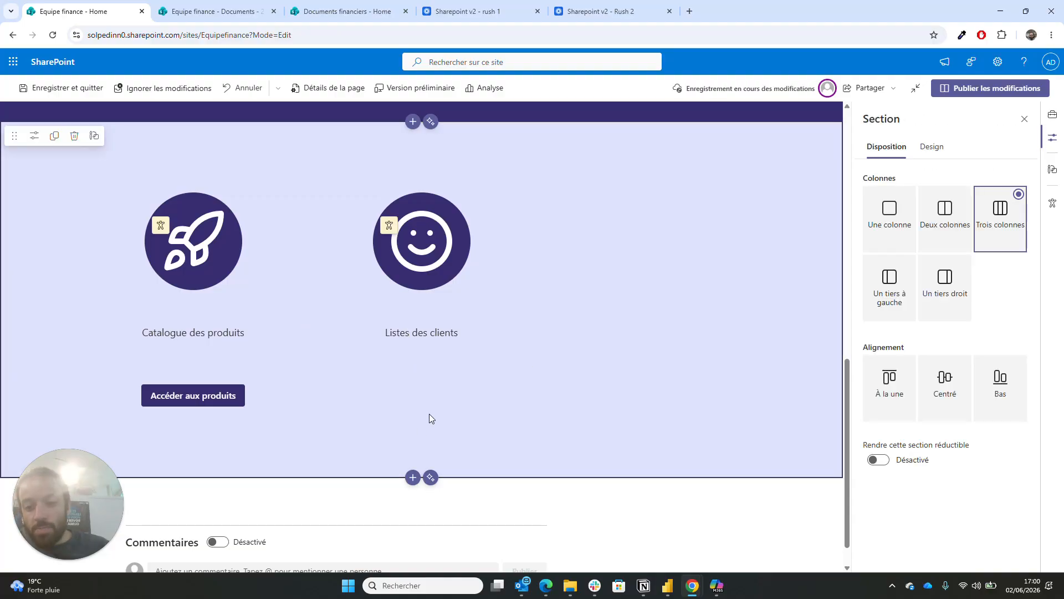
# - Add a centred button under the caption, labelled 'Accéder aux données clients'
pyautogui.click(421, 367)
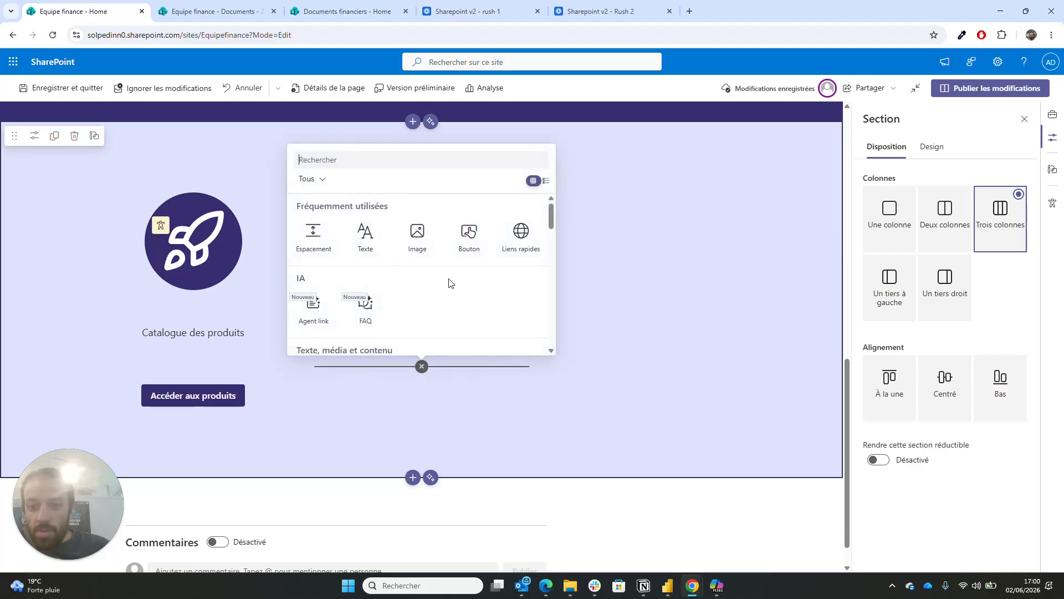
pyautogui.click(469, 244)
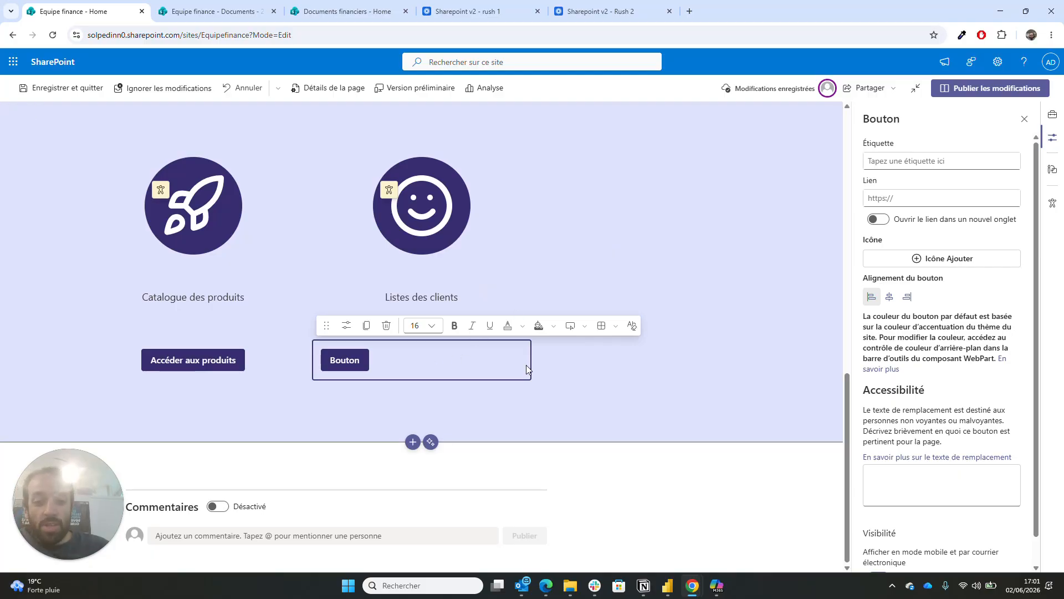
pyautogui.click(890, 299)
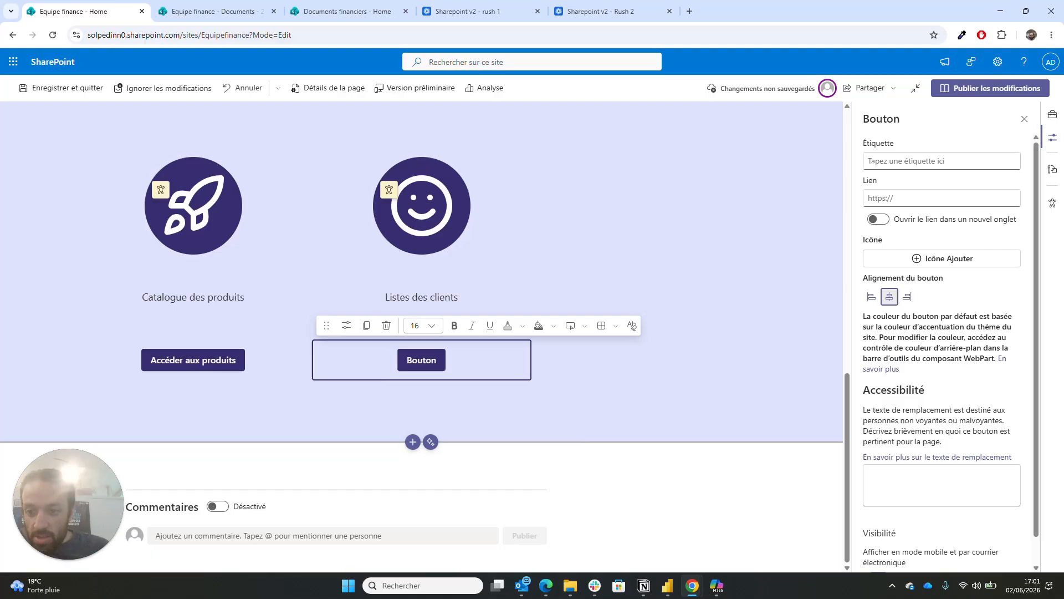
pyautogui.click(870, 161)
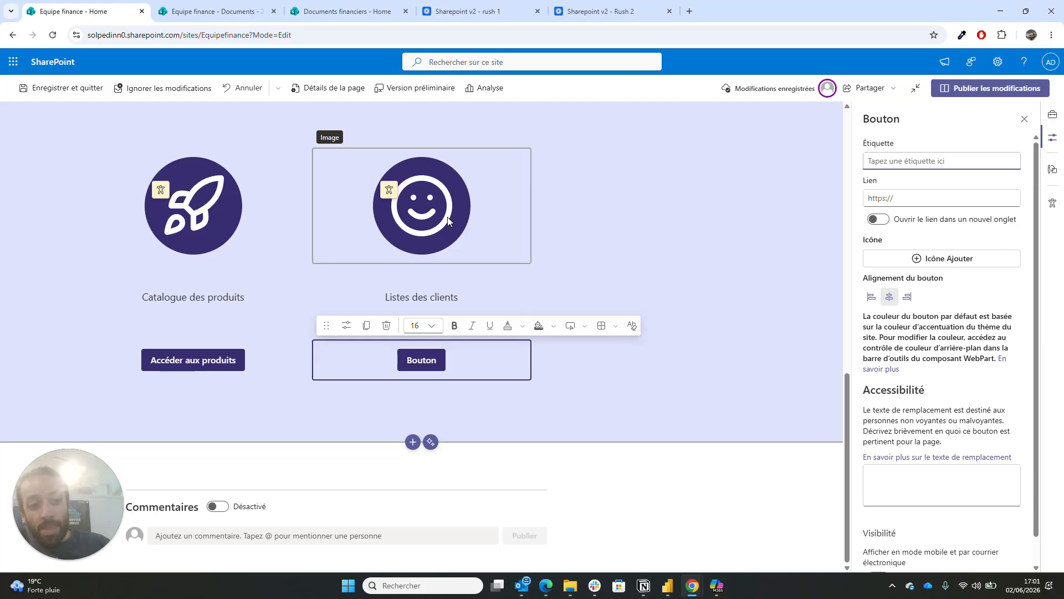
pyautogui.write('Ac')
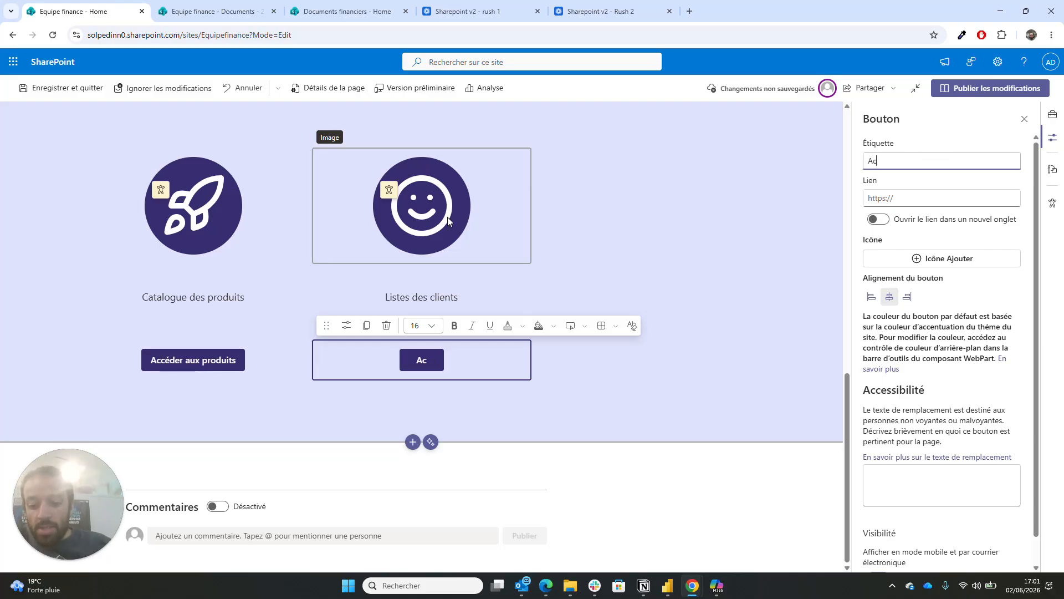
pyautogui.write('céder aux')
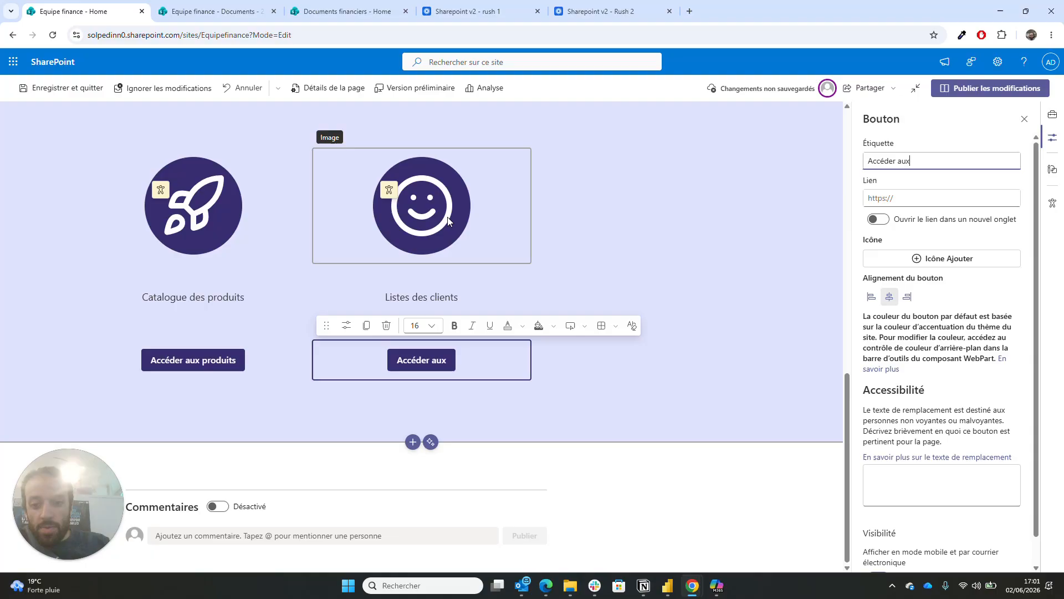
pyautogui.write(' donnéew')
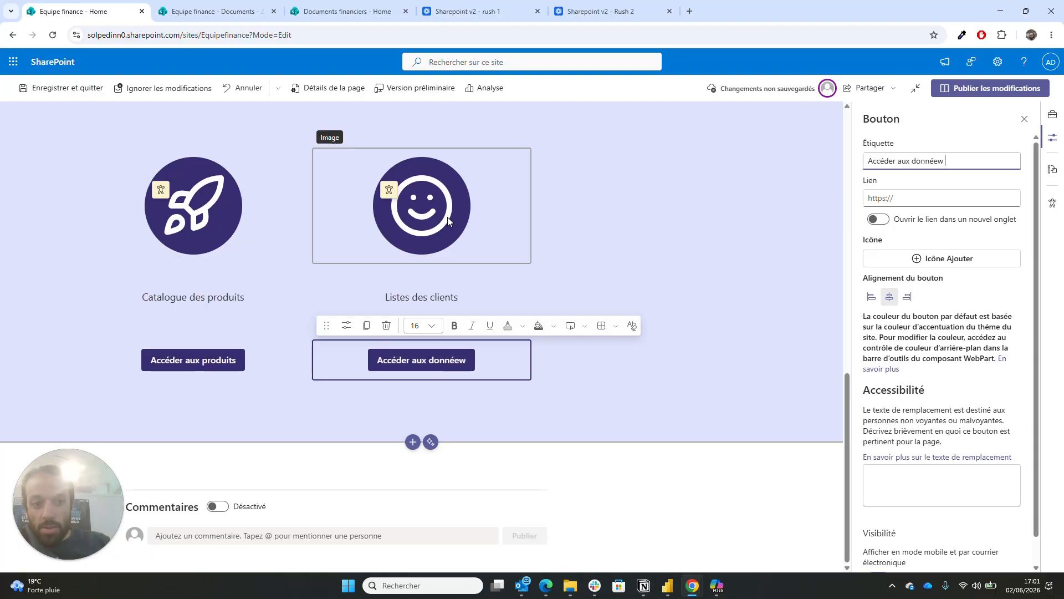
pyautogui.press('BackSpace')
pyautogui.write('s clients')
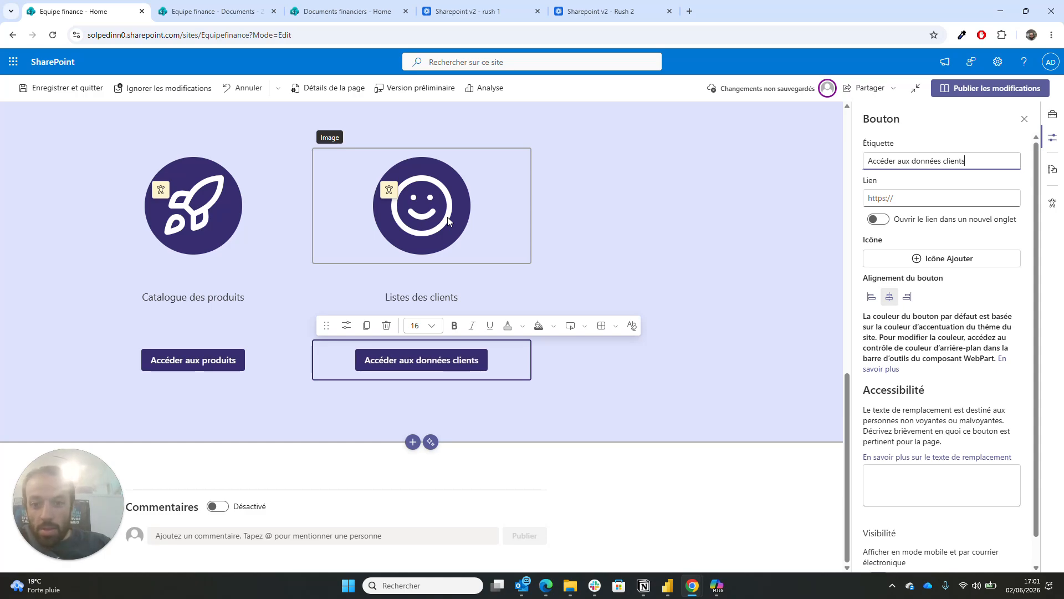
pyautogui.click(680, 373)
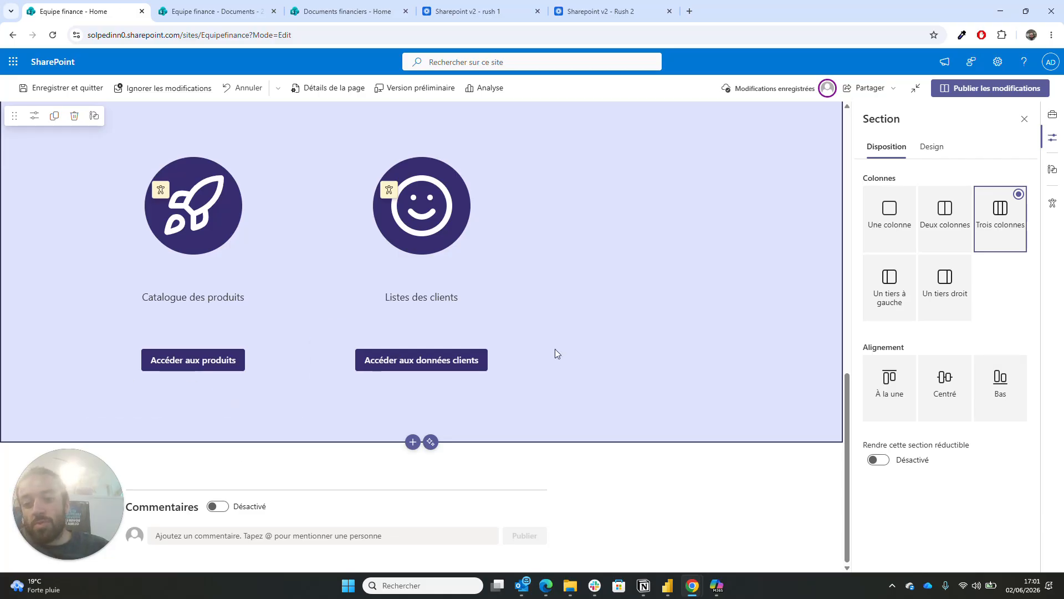
# - Insert a spacer into the third column and shrink its height
pyautogui.scroll(2, 463, 418)
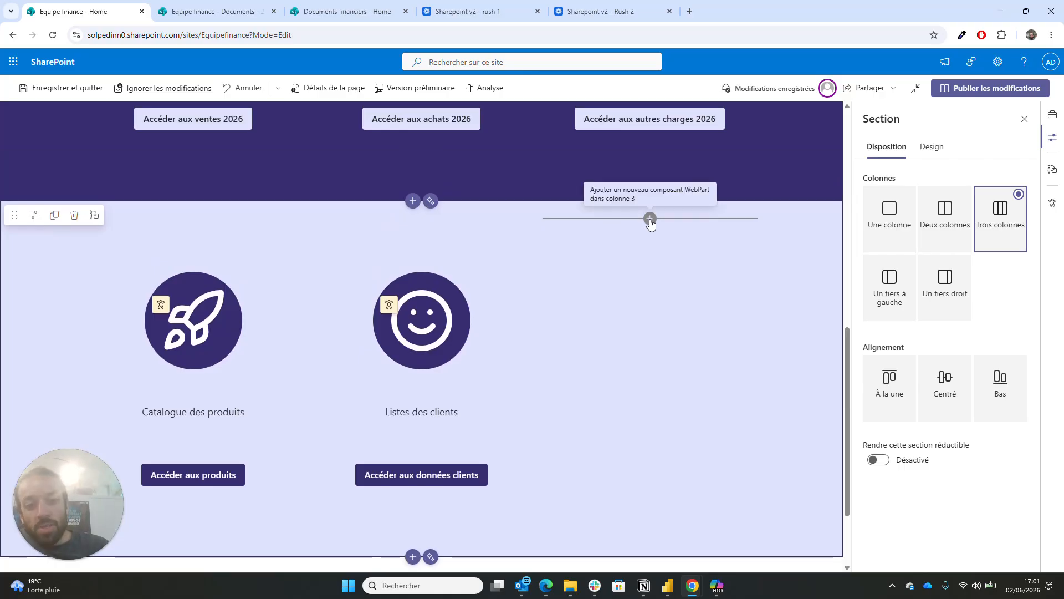
pyautogui.click(650, 219)
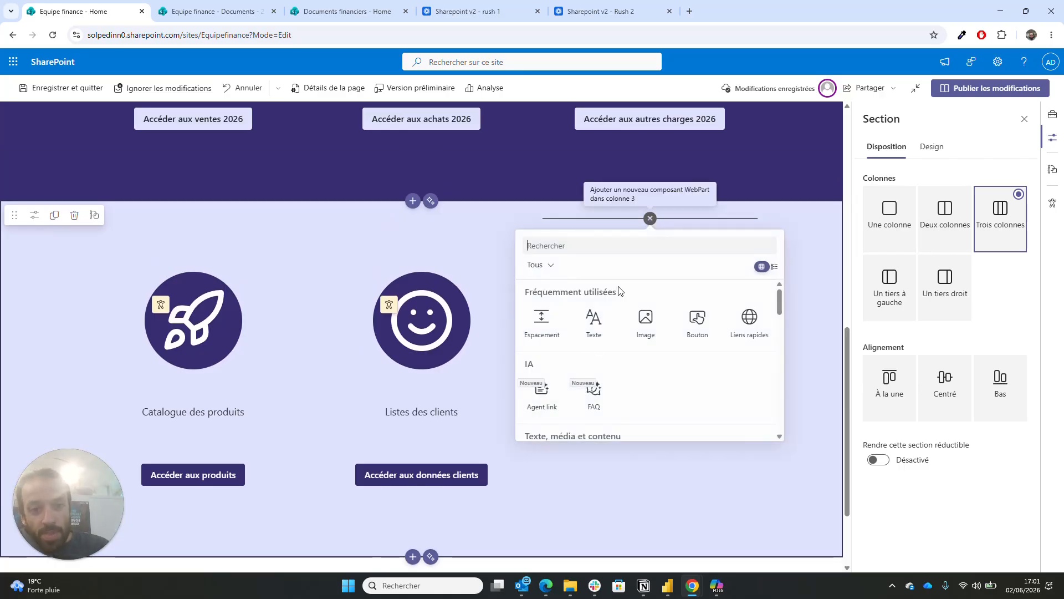
pyautogui.click(549, 330)
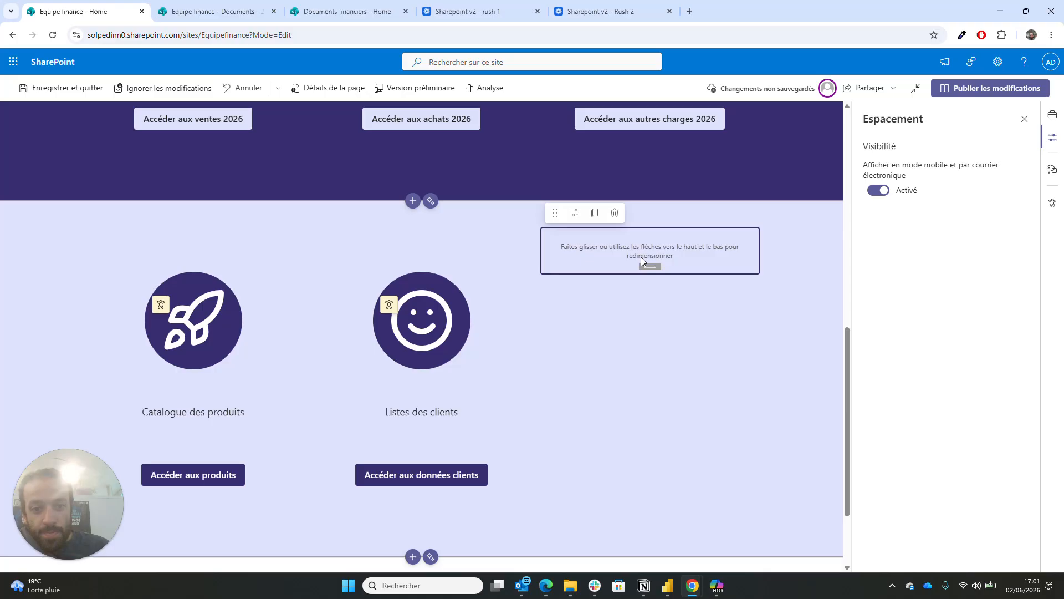
pyautogui.moveTo(647, 266); pyautogui.dragTo(650, 237)
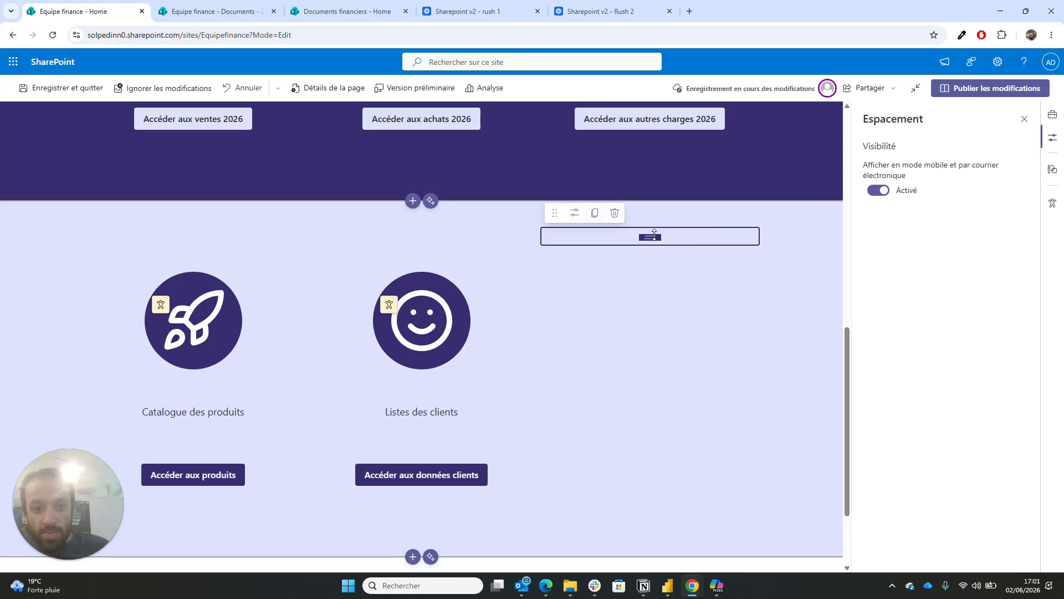
pyautogui.click(642, 303)
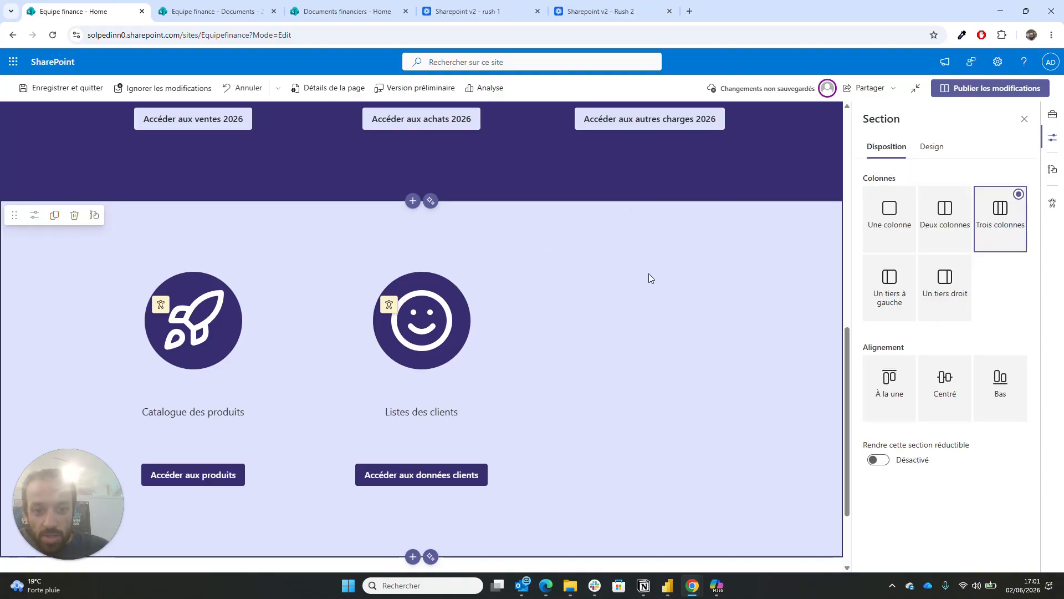
# - Add an image below the spacer using store-modern.svg
pyautogui.click(650, 254)
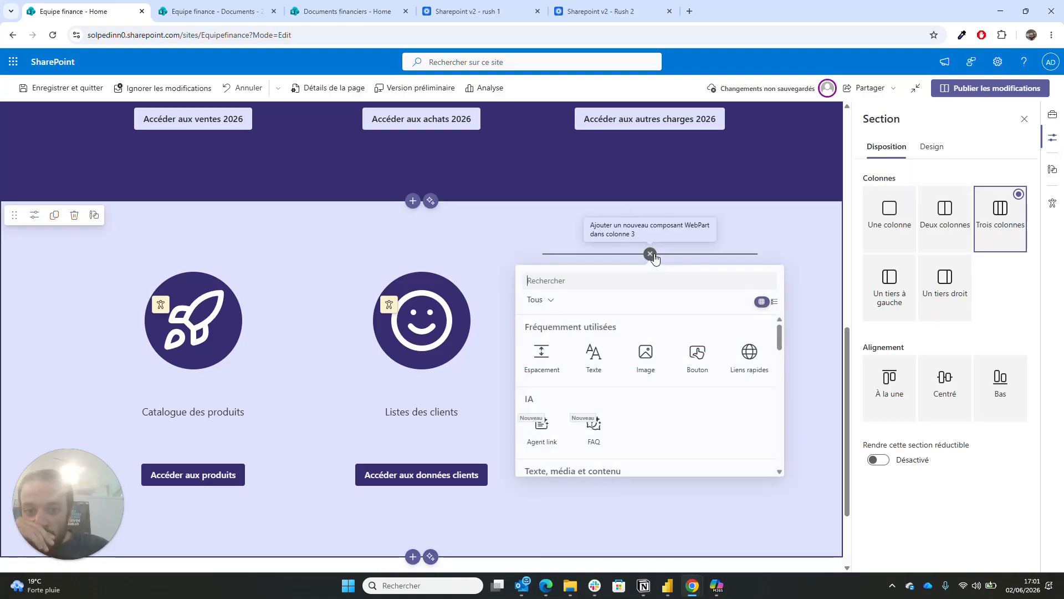
pyautogui.click(645, 357)
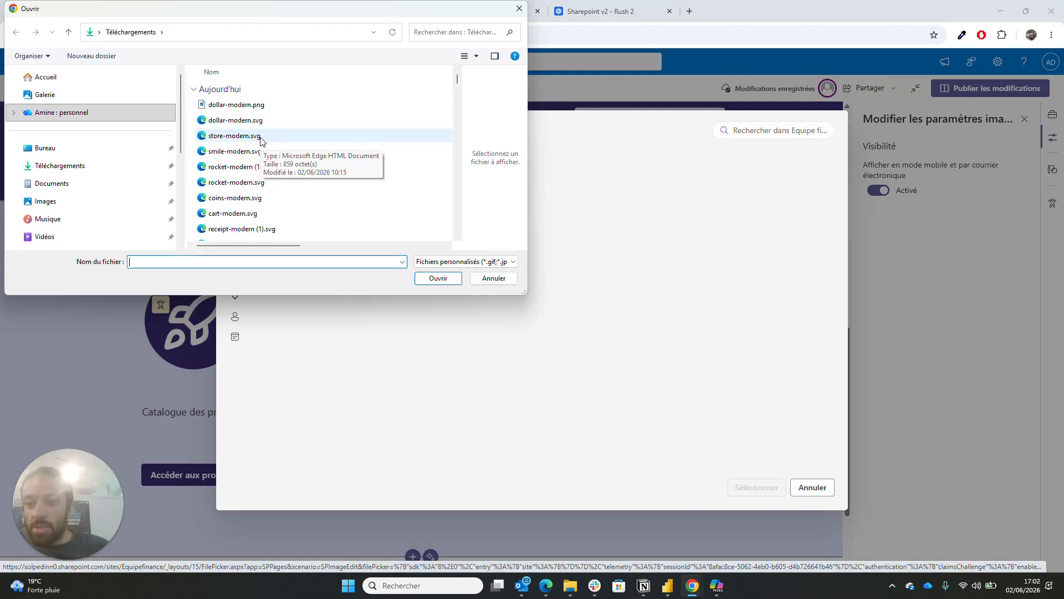
pyautogui.doubleClick(260, 137)
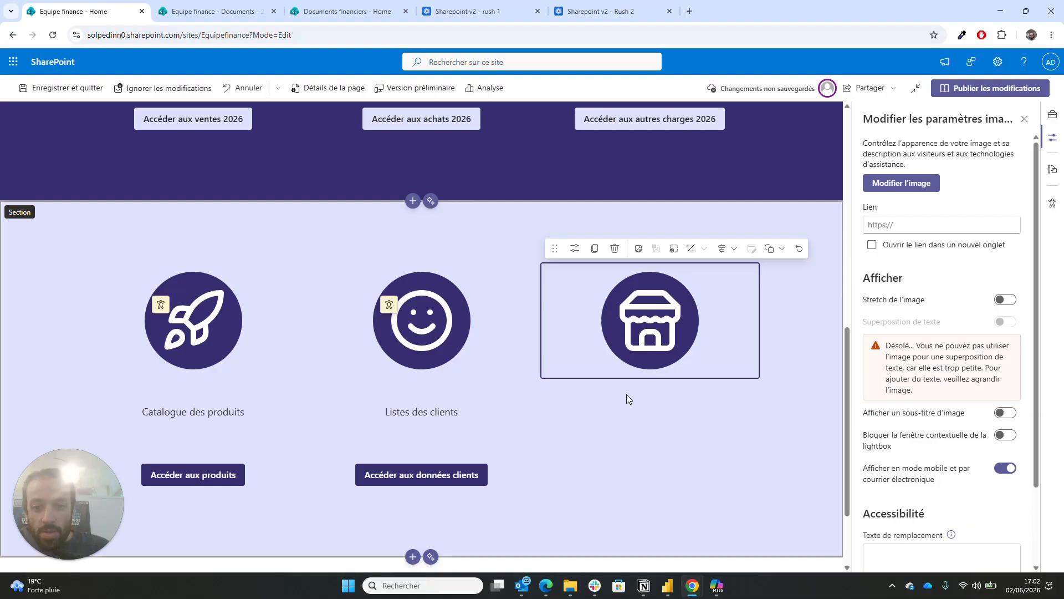
pyautogui.click(624, 404)
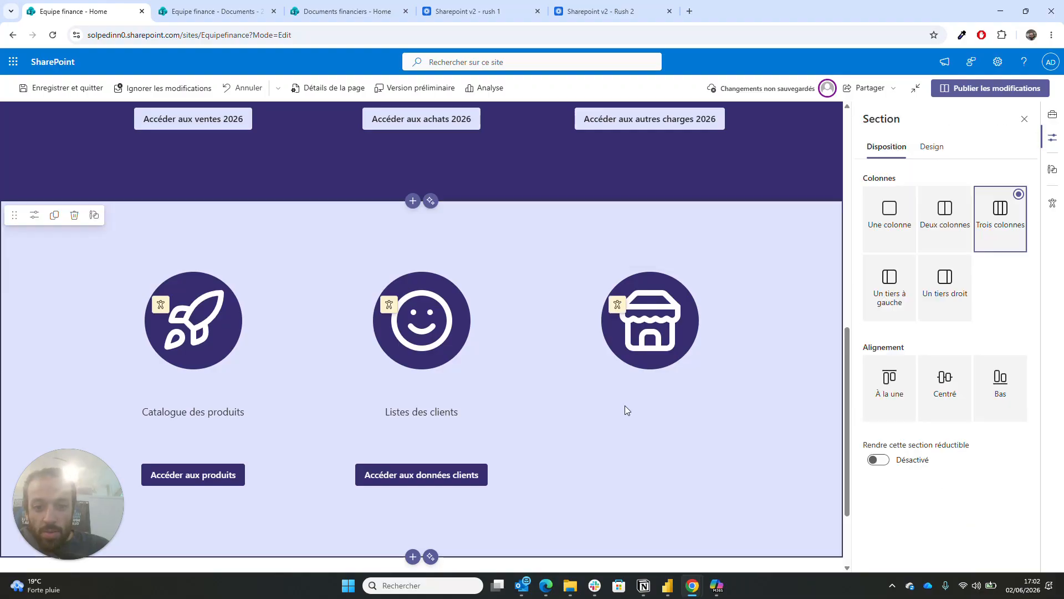
# - Add a centred 'Liste des magasins' caption under the store icon, with a button beneath it
pyautogui.click(649, 388)
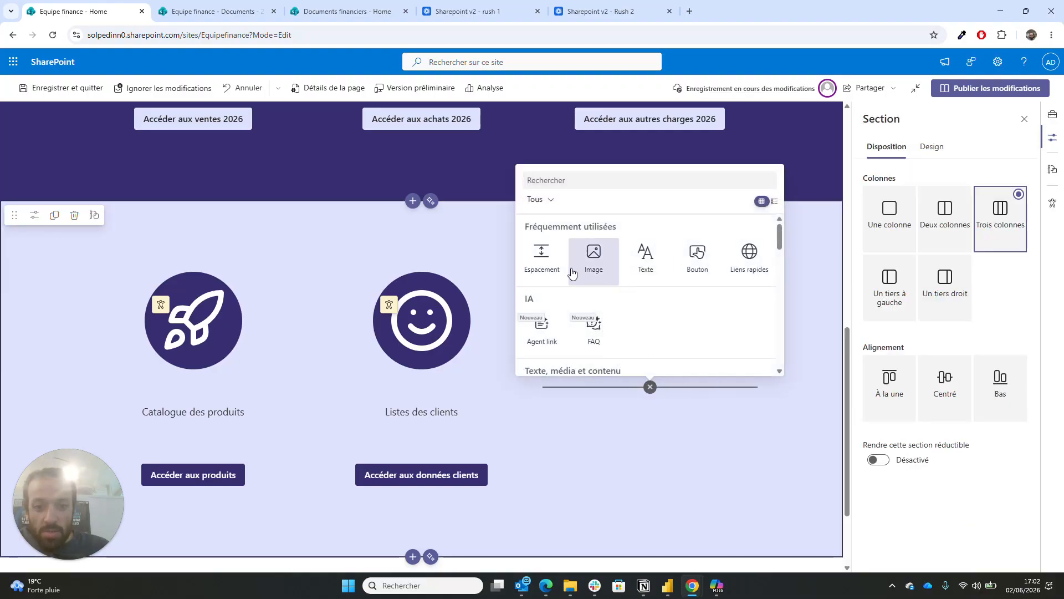
pyautogui.click(648, 271)
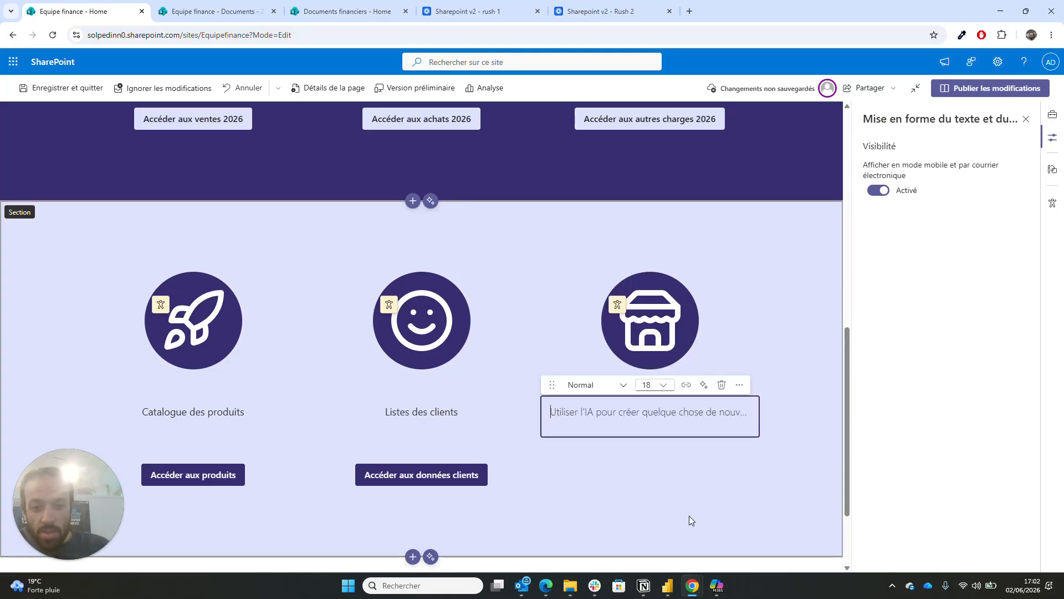
pyautogui.write('Lis')
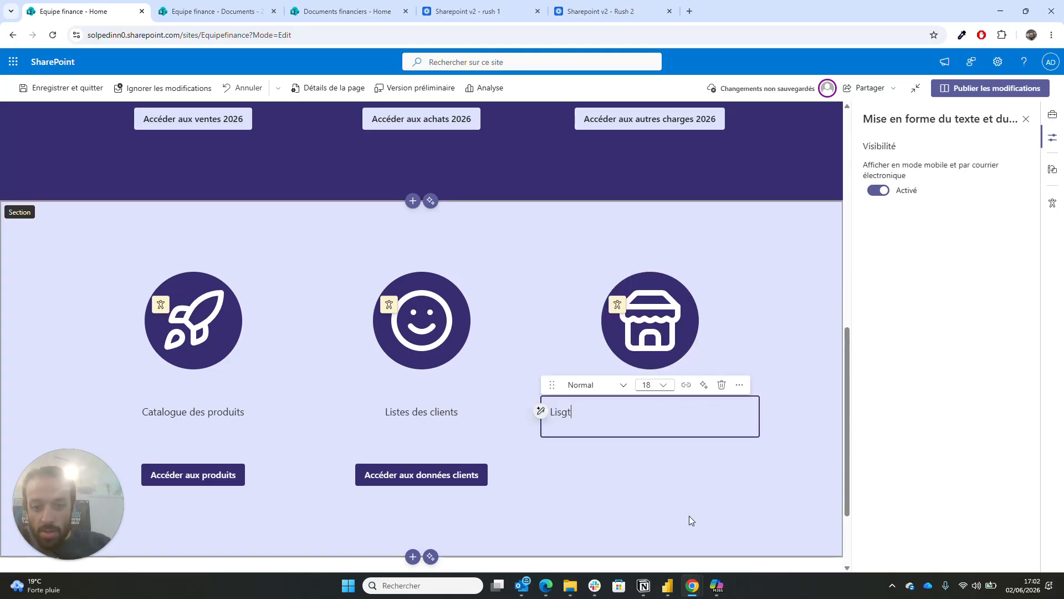
pyautogui.write('te des ma')
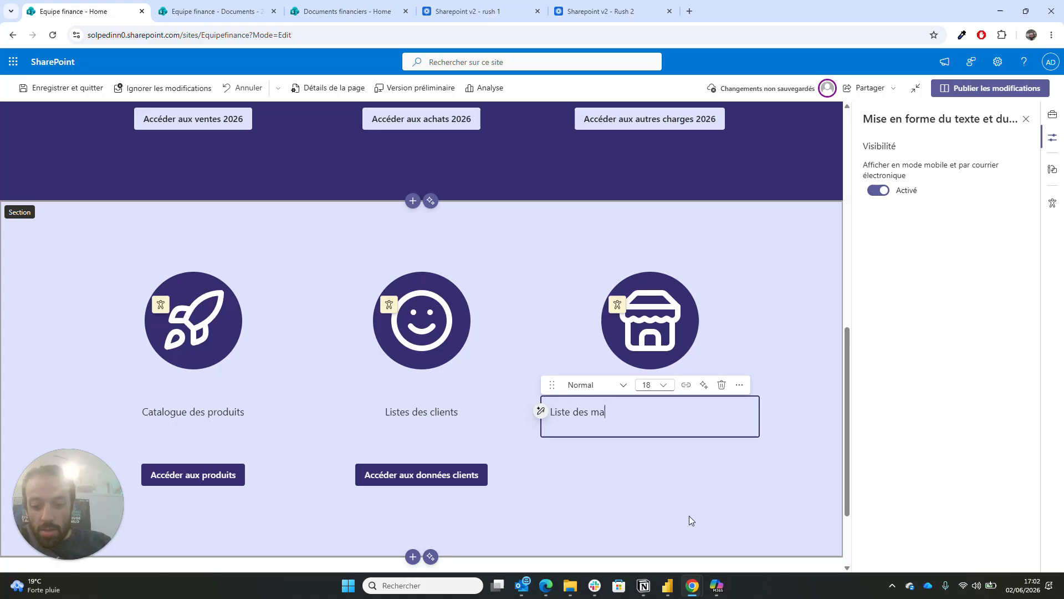
pyautogui.write('gasins')
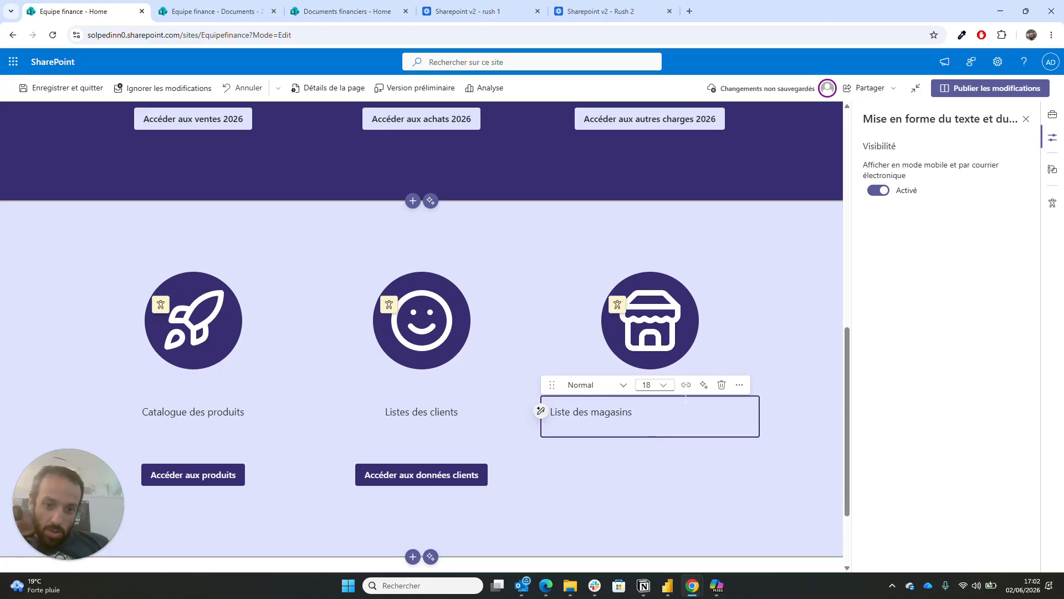
pyautogui.click(739, 386)
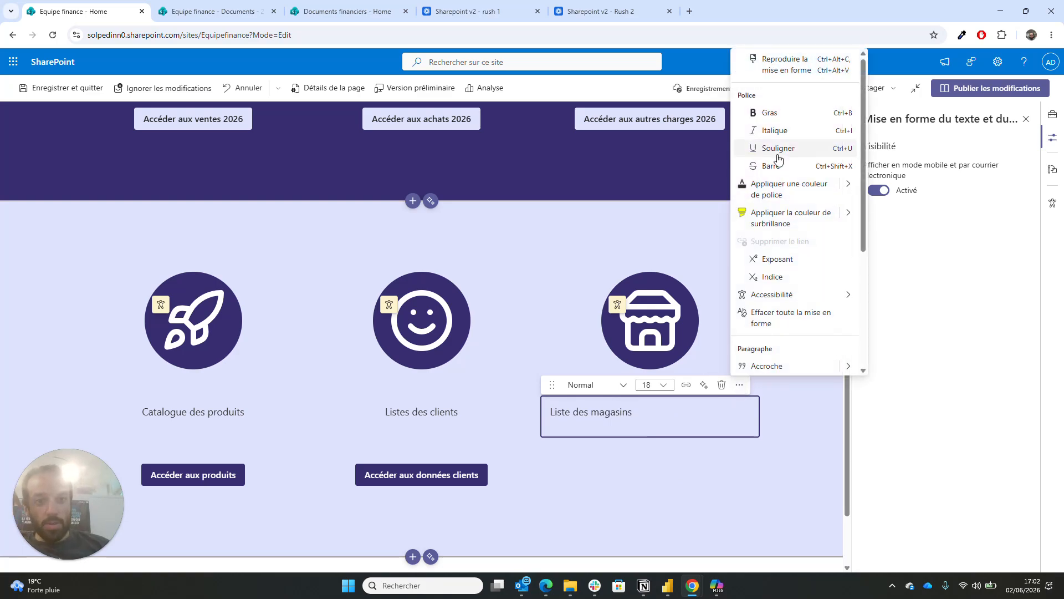
pyautogui.scroll(-1, 785, 364)
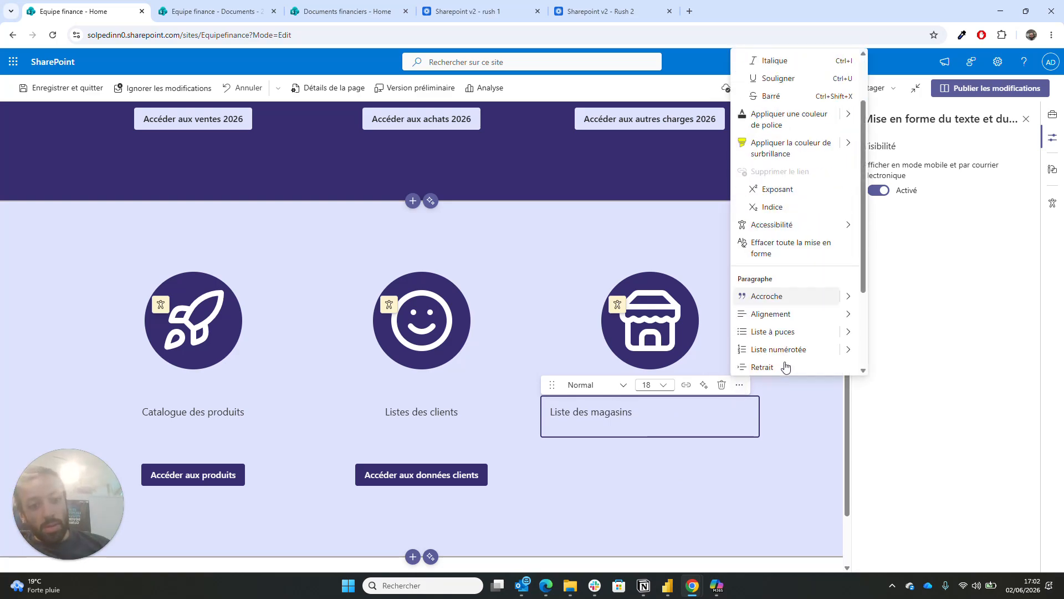
pyautogui.moveTo(855, 319)
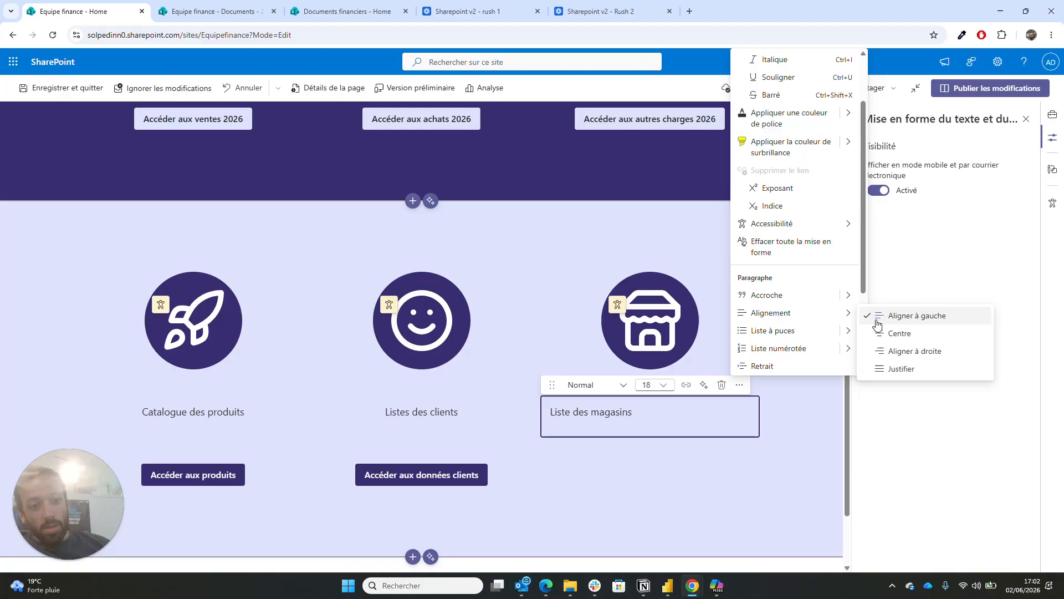
pyautogui.click(886, 333)
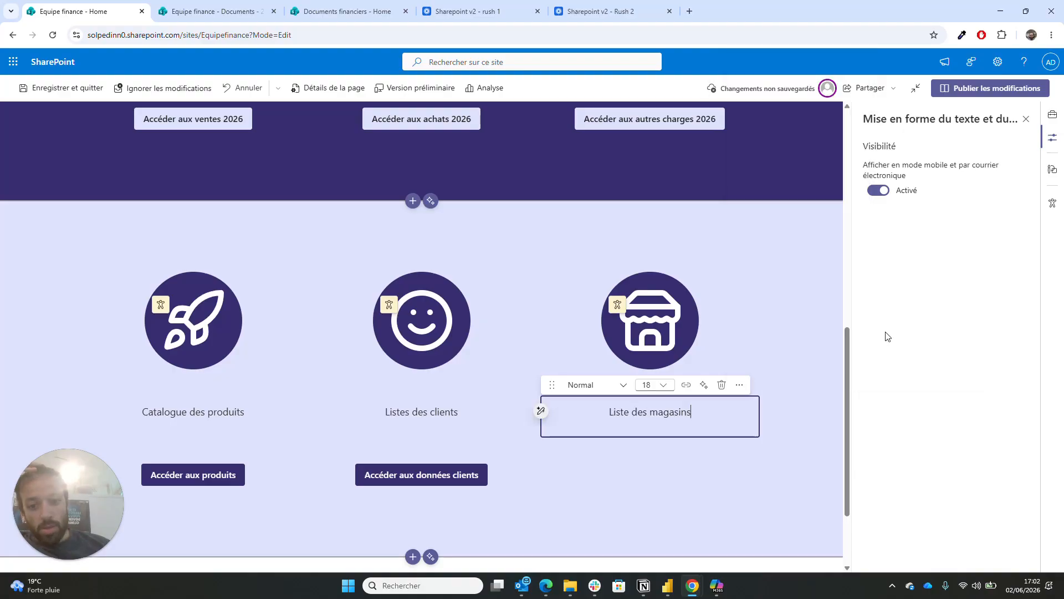
pyautogui.click(618, 478)
pyautogui.click(654, 445)
pyautogui.click(700, 332)
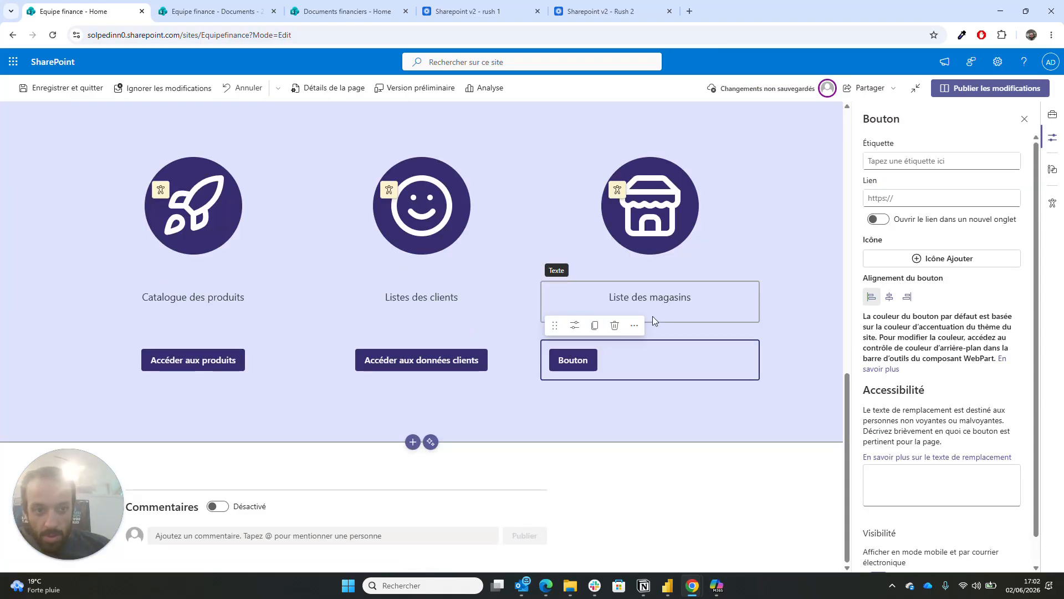
# - Centre the new button and label it 'Accéder aux données de magasin'
pyautogui.click(889, 296)
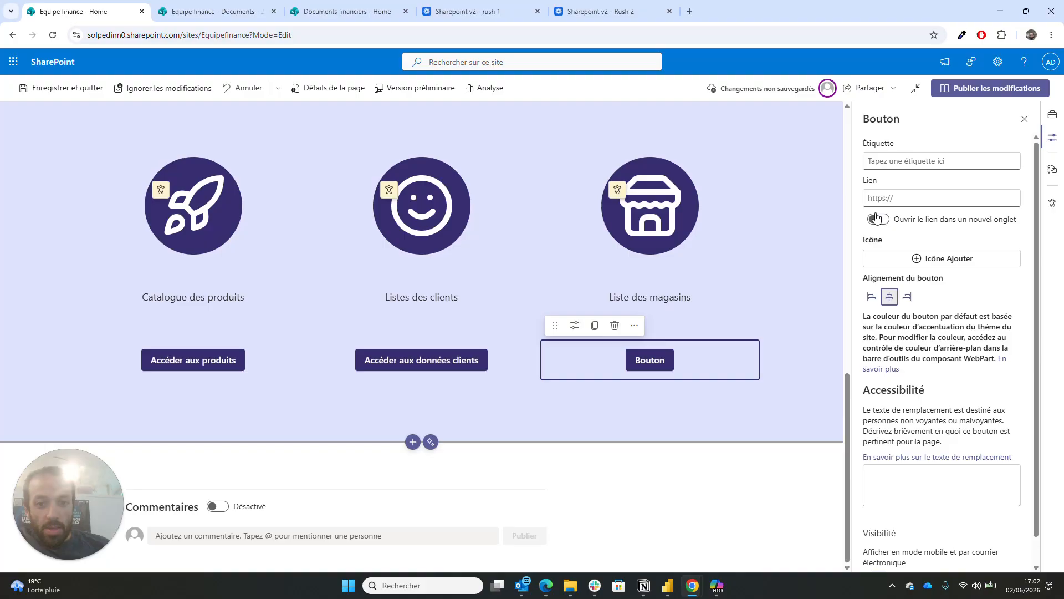
pyautogui.click(920, 161)
pyautogui.write('A')
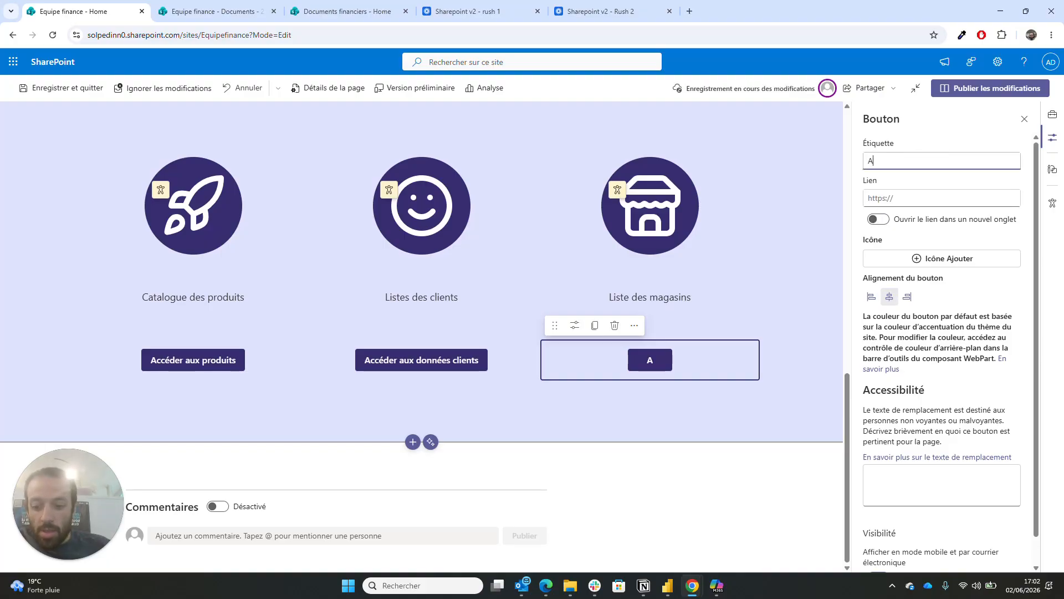
pyautogui.write('ccéder a')
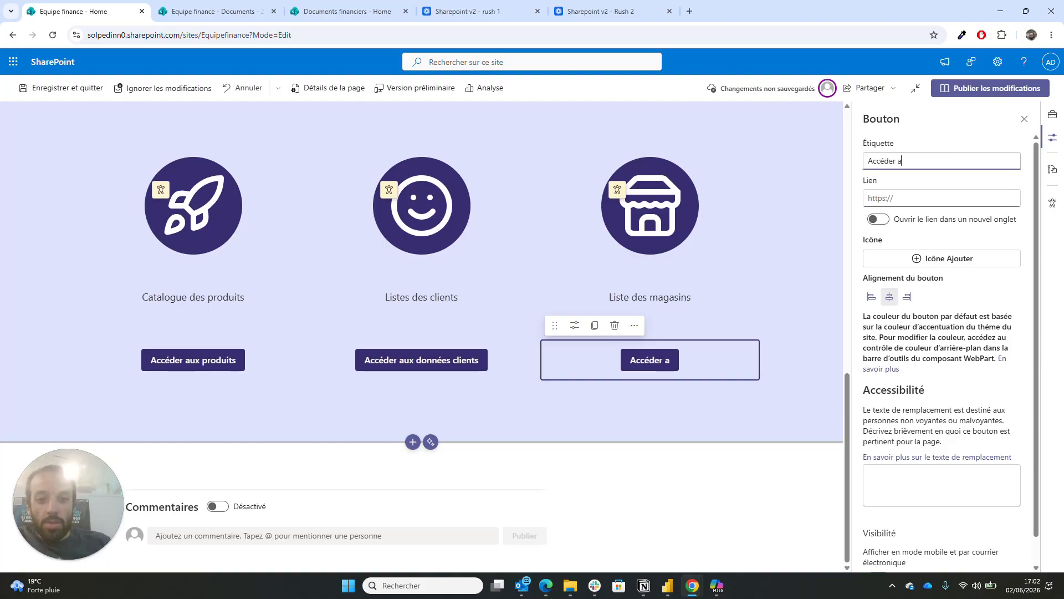
pyautogui.write('ux ')
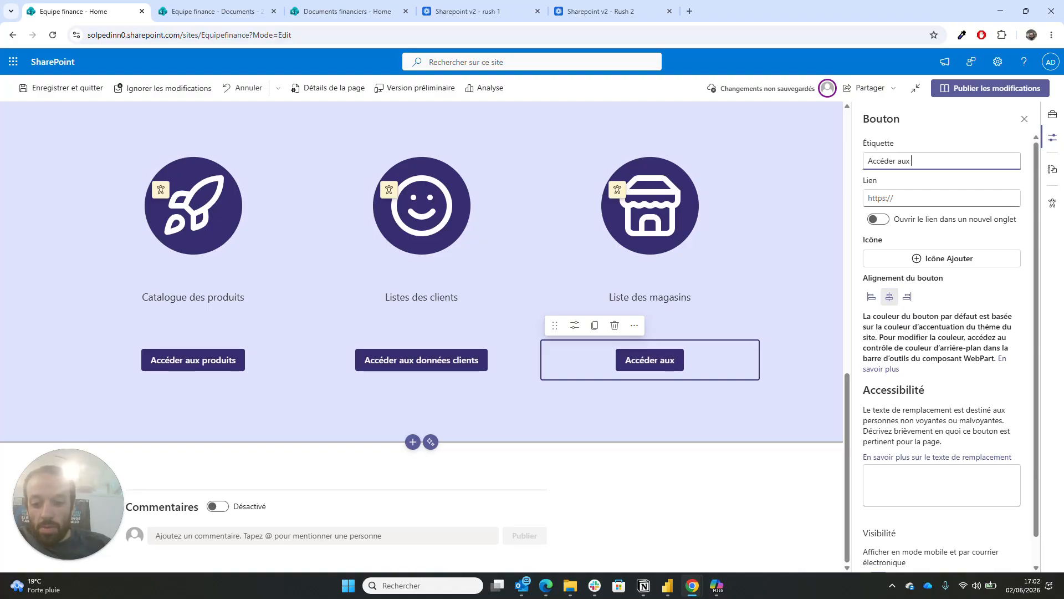
pyautogui.write('données de')
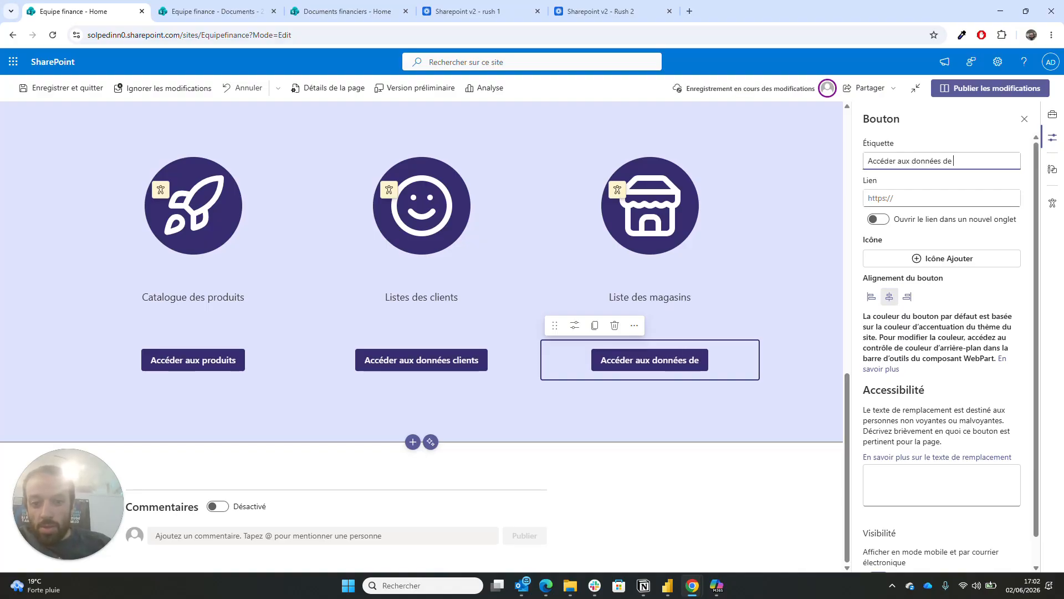
pyautogui.write(' magasin')
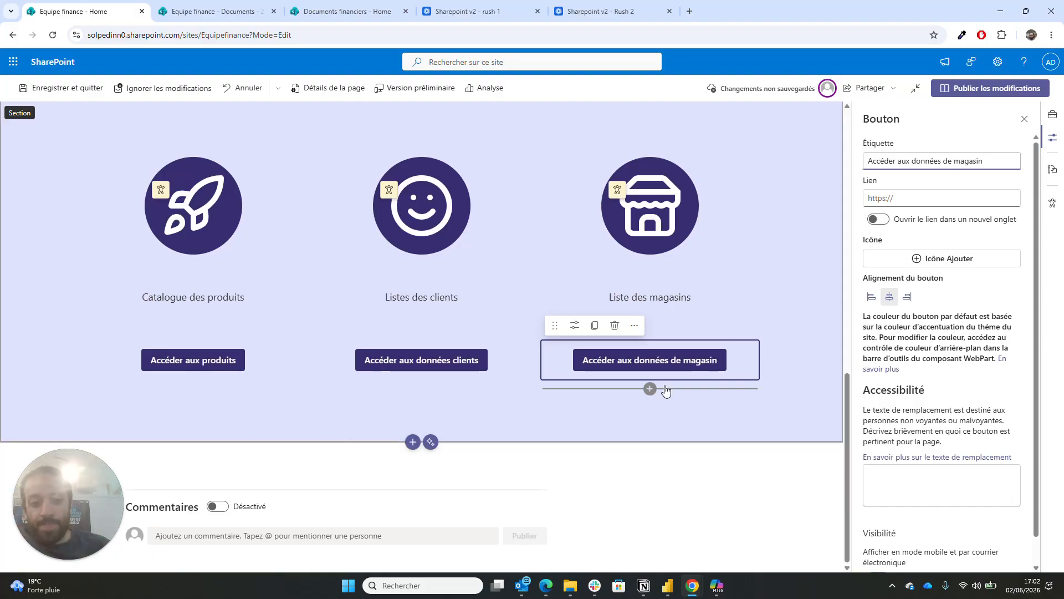
# - Publish the page with the new store button, then reopen the homepage for editing
pyautogui.click(768, 399)
pyautogui.click(964, 88)
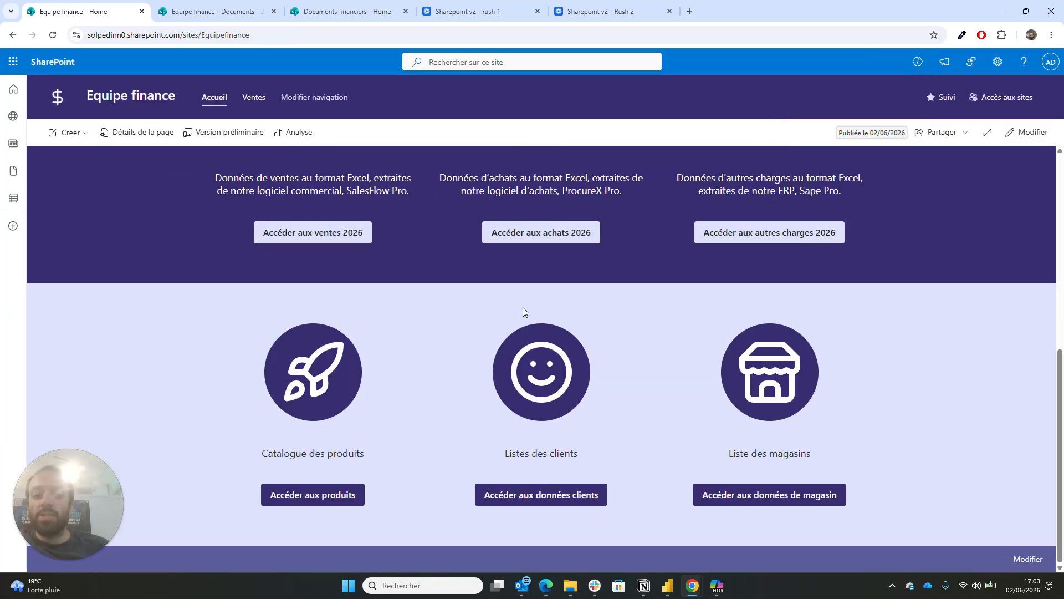
pyautogui.scroll(-7, 524, 311)
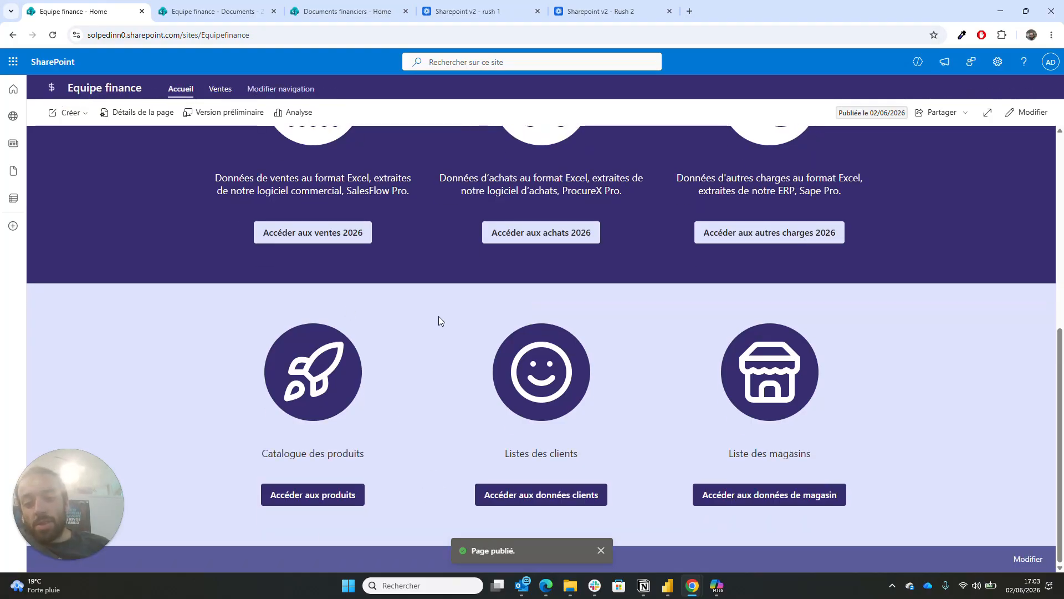
pyautogui.scroll(3, 453, 270)
pyautogui.scroll(-3, 453, 271)
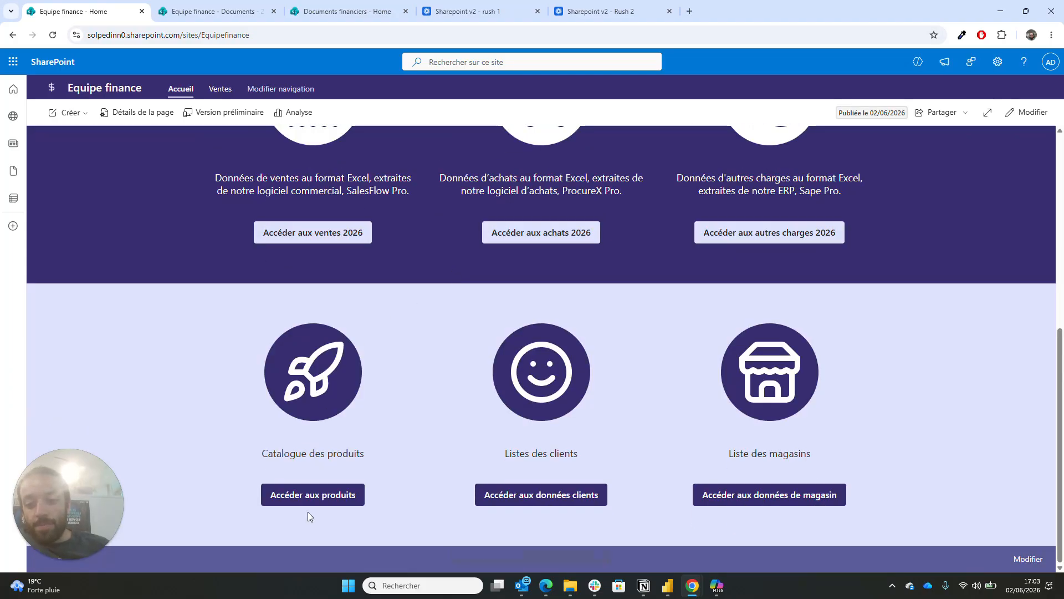
pyautogui.click(1029, 112)
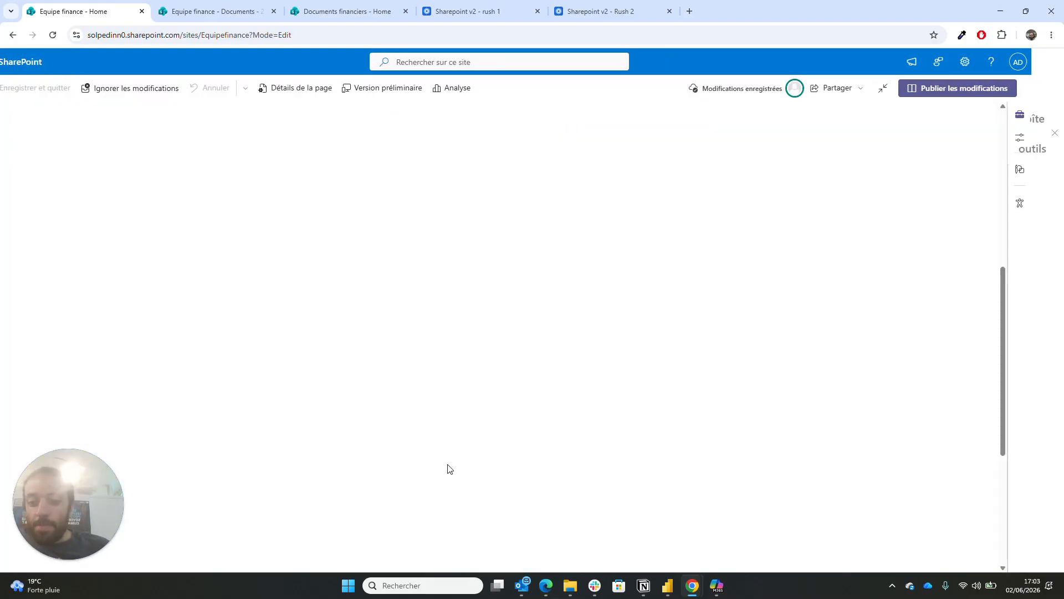
# - Select the Accéder aux produits button and open its settings
pyautogui.scroll(-5, 290, 494)
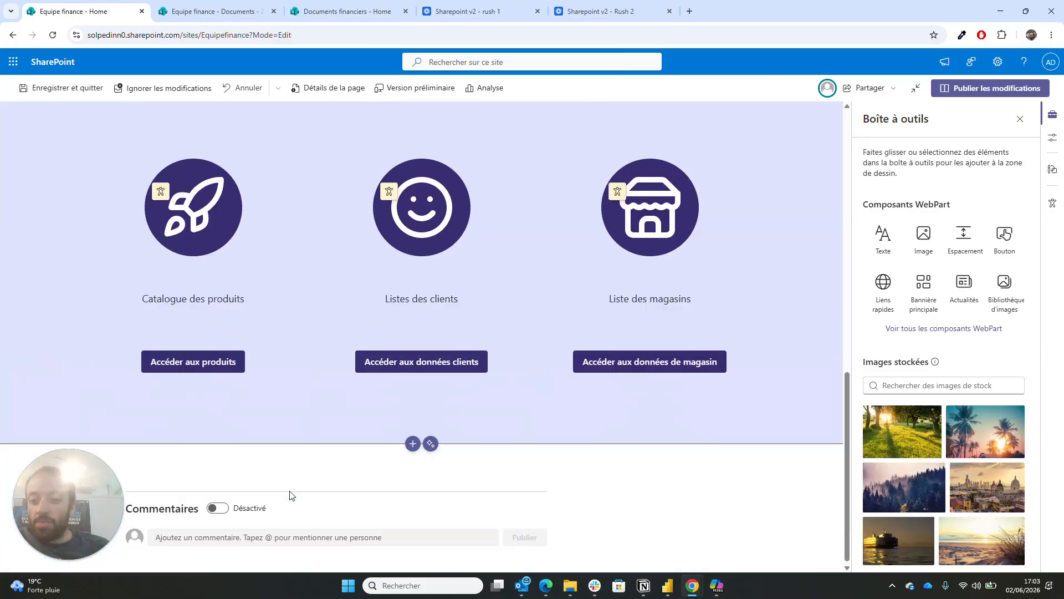
pyautogui.click(215, 363)
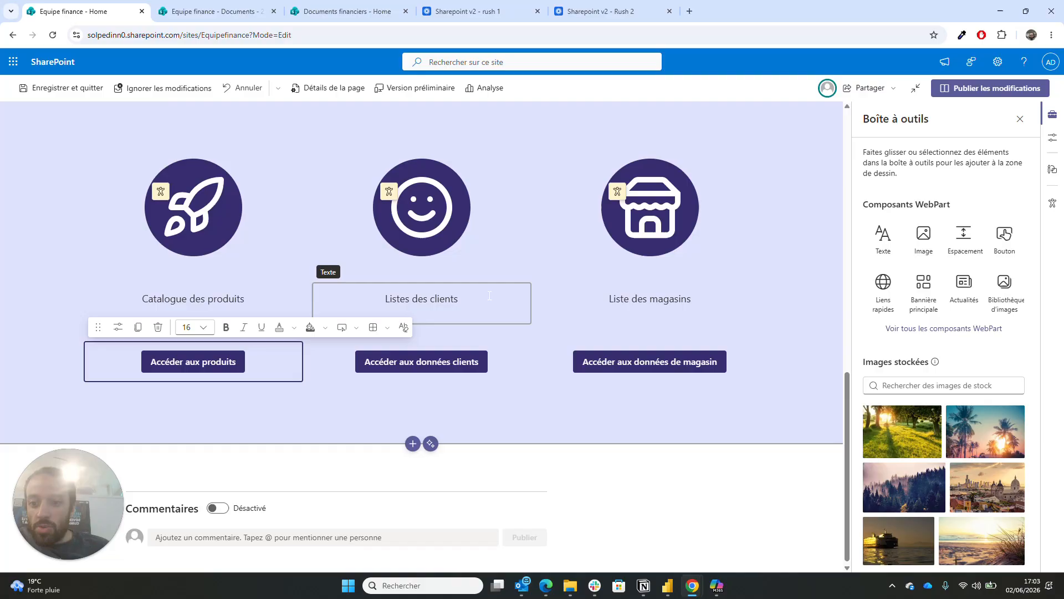
pyautogui.click(118, 327)
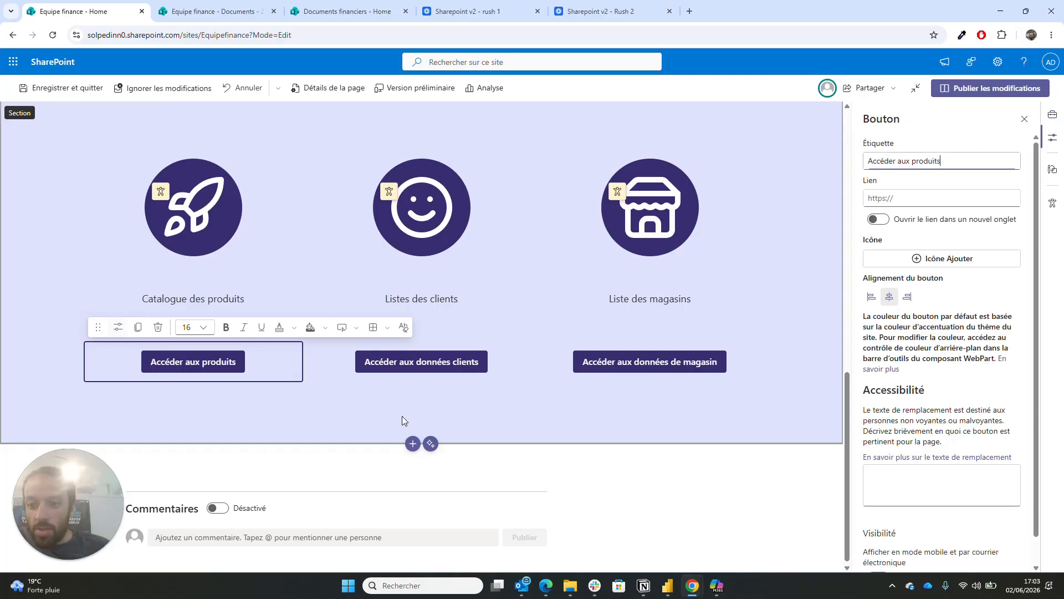
# - Copy a sharing link to the Produits folder in the document library
pyautogui.click(216, 11)
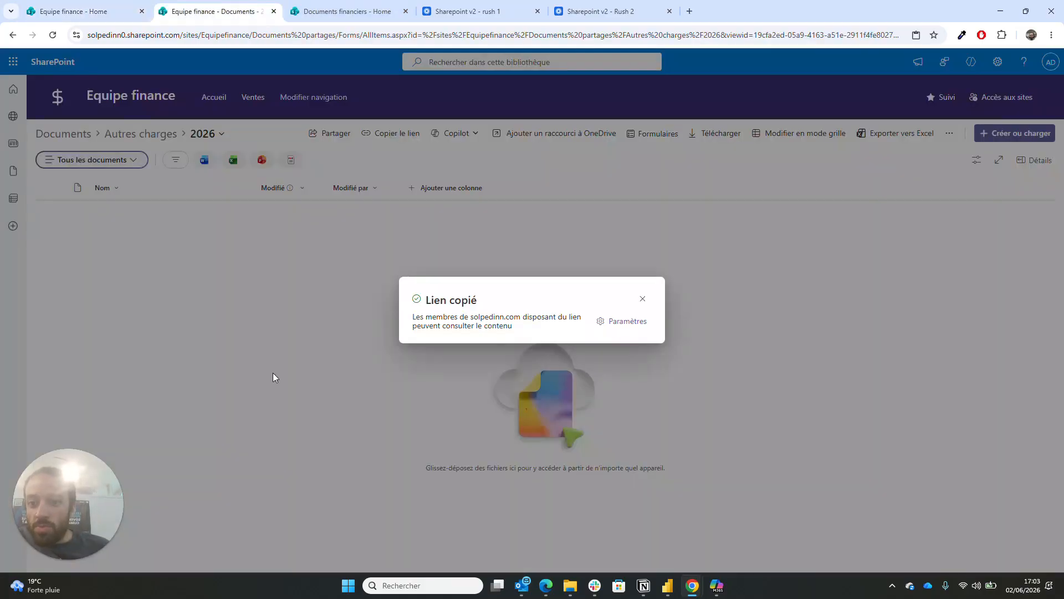
pyautogui.click(581, 261)
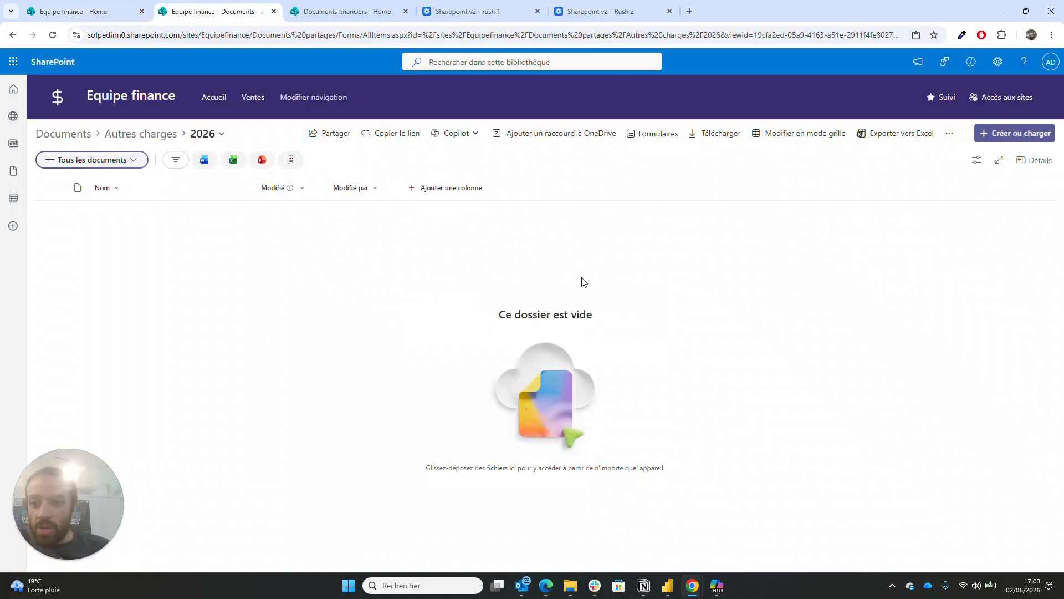
pyautogui.click(75, 136)
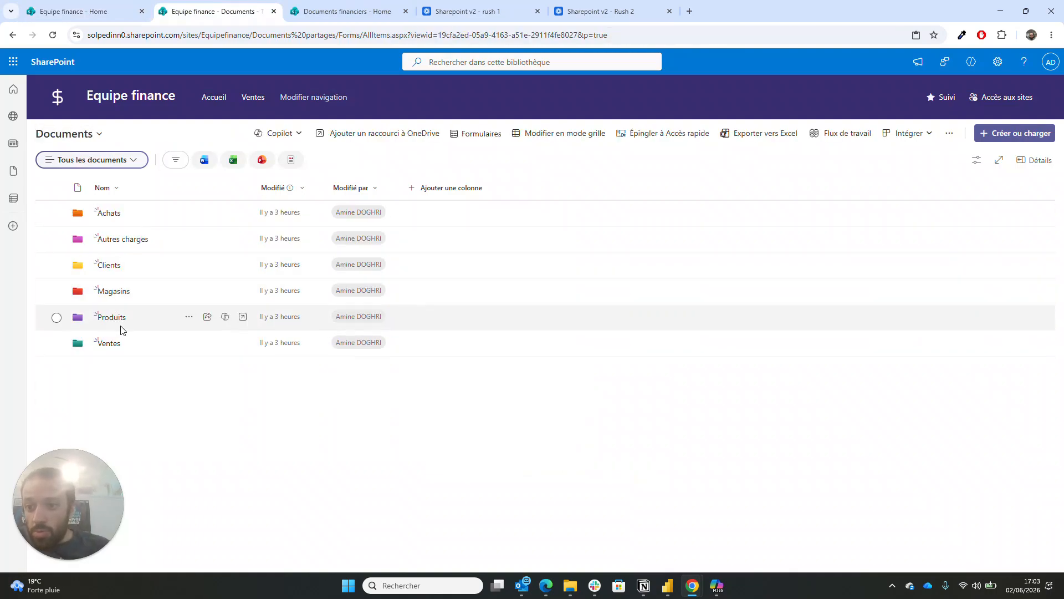
pyautogui.click(114, 318)
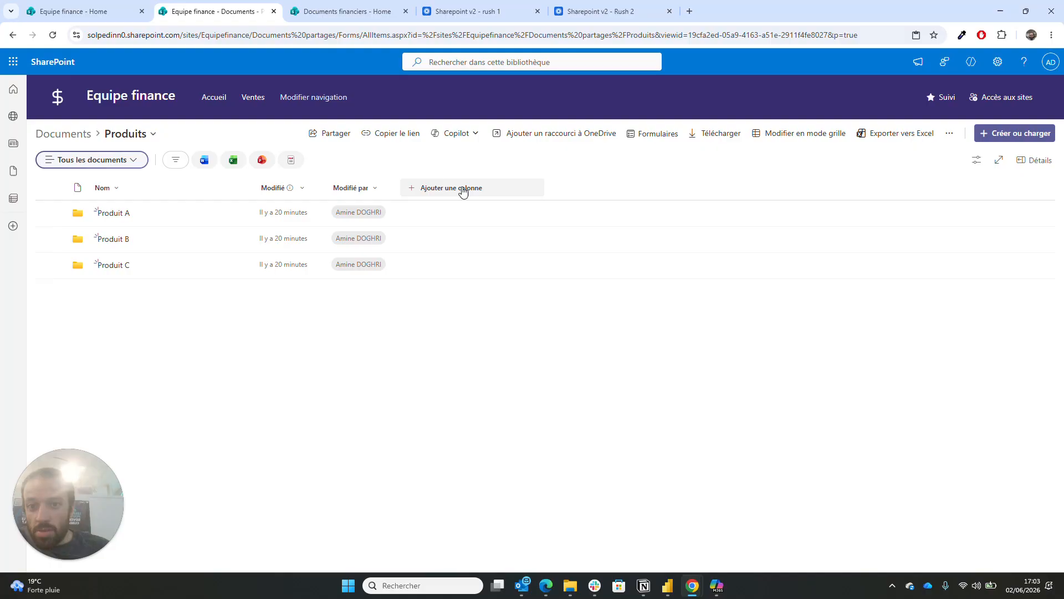
pyautogui.click(393, 133)
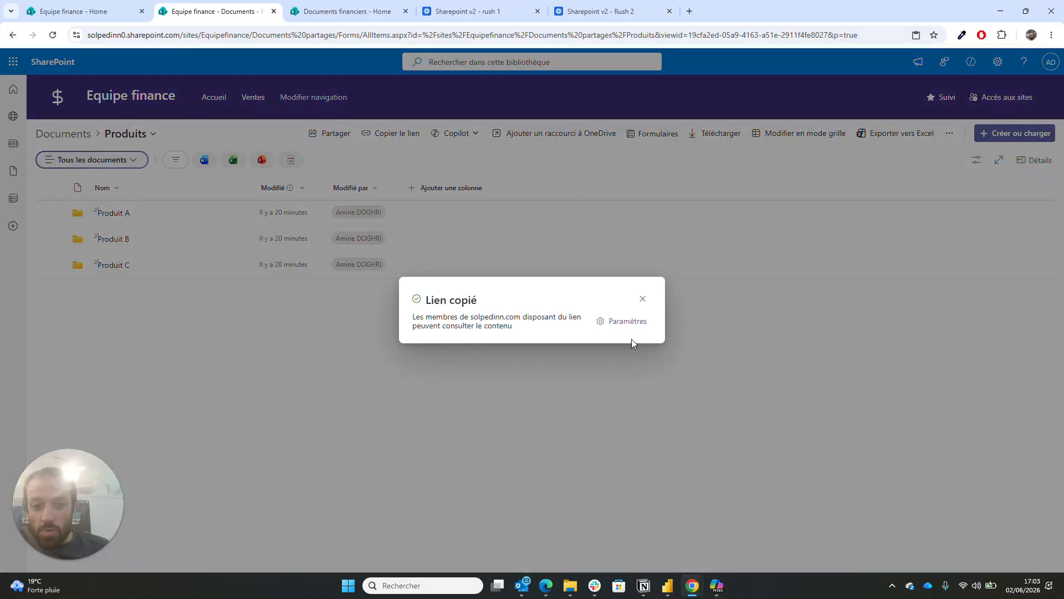
# - Paste the Produits folder link into the Accéder aux produits button's Lien field
pyautogui.click(39, 4)
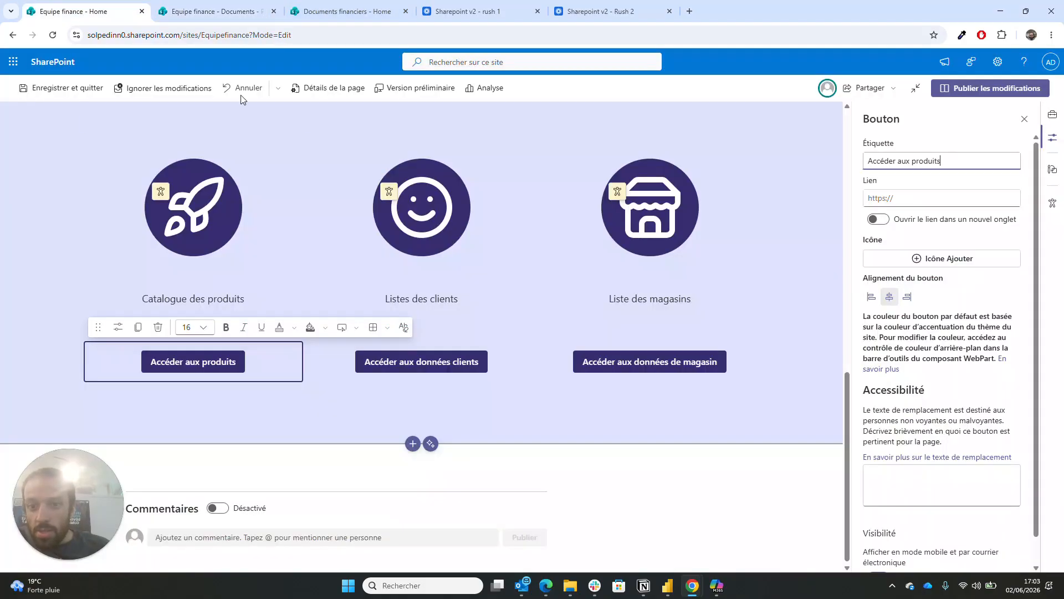
pyautogui.click(914, 198)
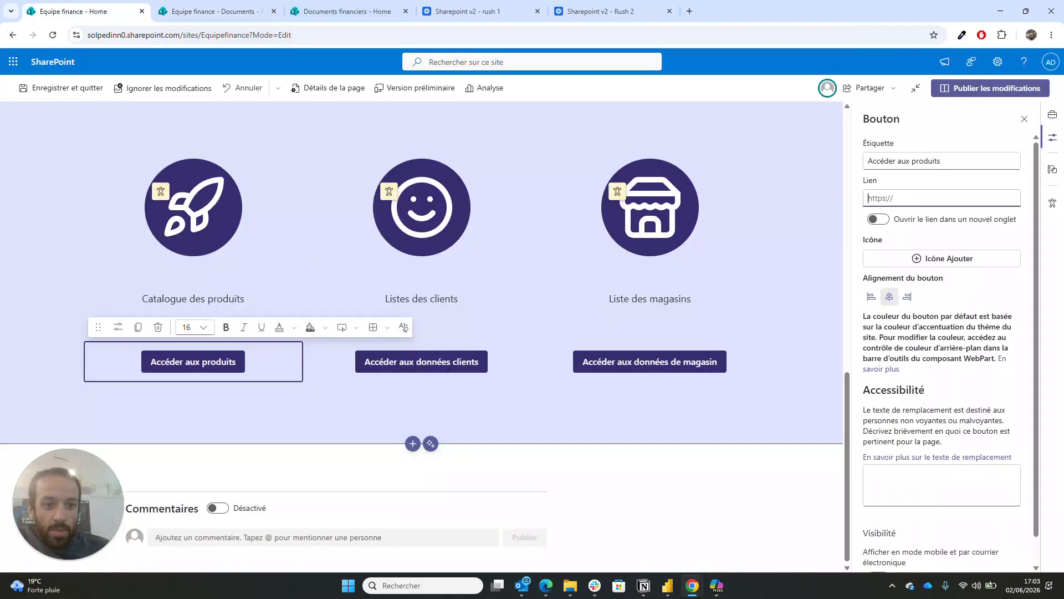
pyautogui.hotkey('ctrl', 'v')
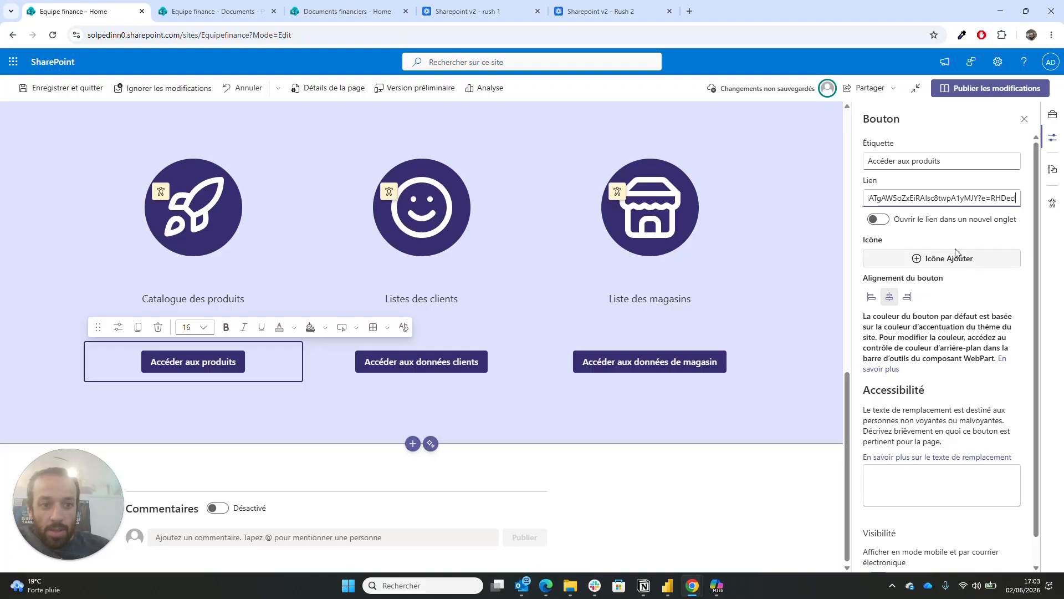
# - Select the Accéder aux données clients button and copy a sharing link to Clients > 2026
pyautogui.click(455, 374)
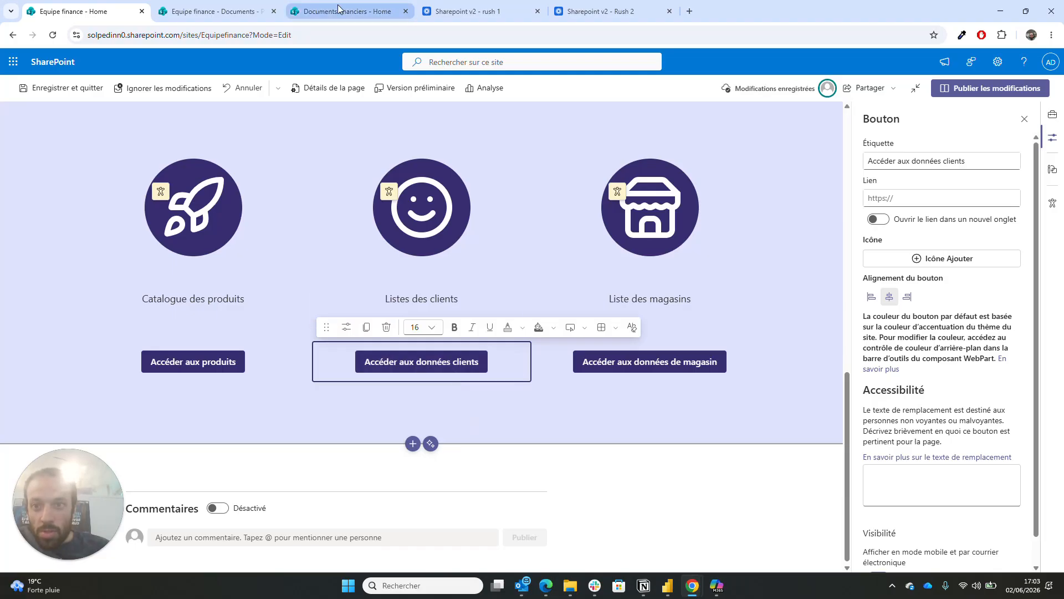
pyautogui.click(189, 6)
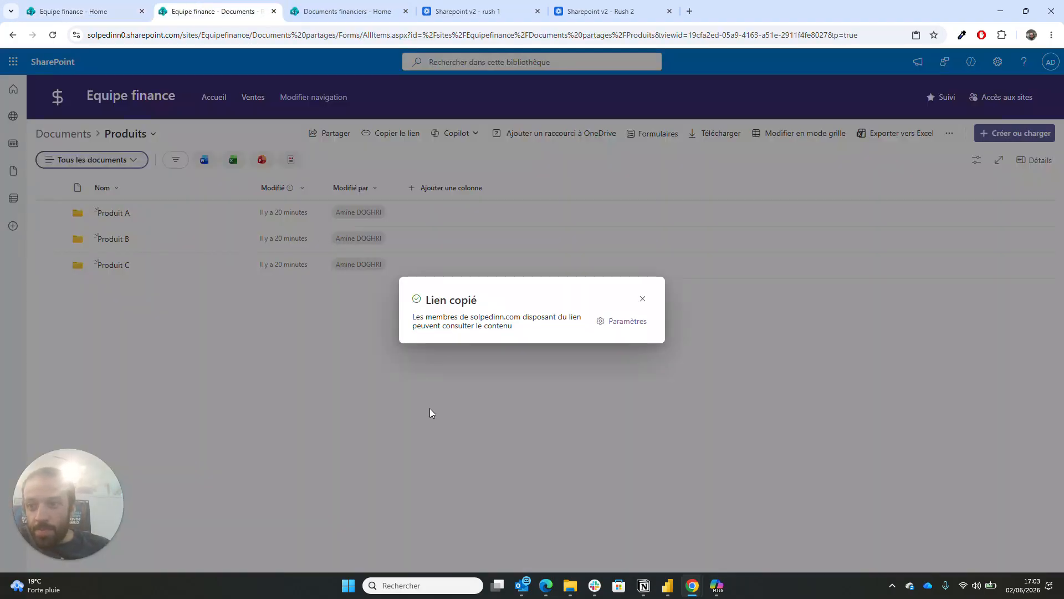
pyautogui.click(432, 412)
pyautogui.click(63, 134)
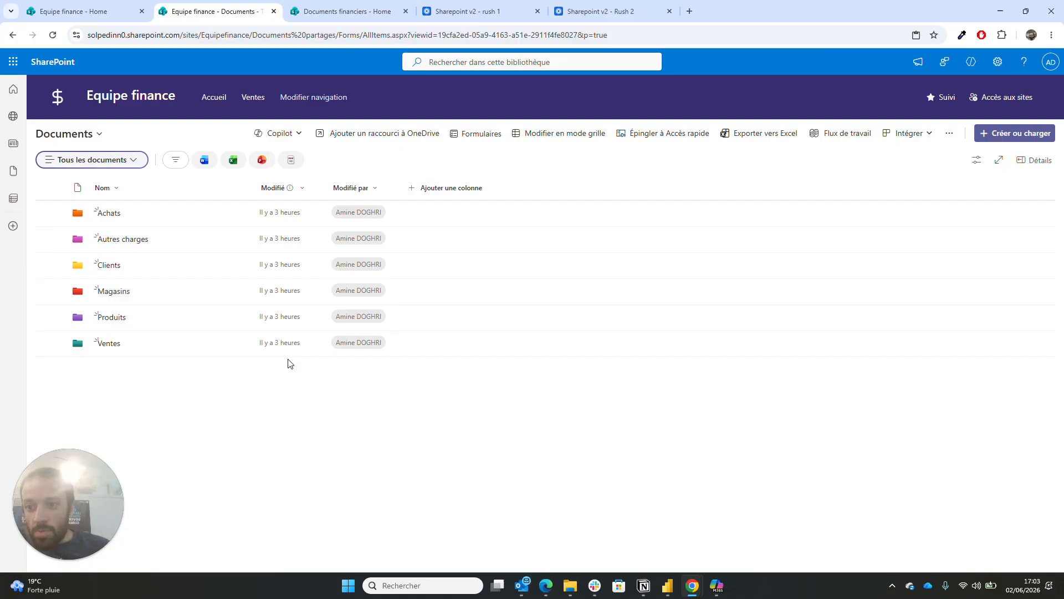
pyautogui.click(117, 269)
pyautogui.click(105, 266)
pyautogui.click(378, 138)
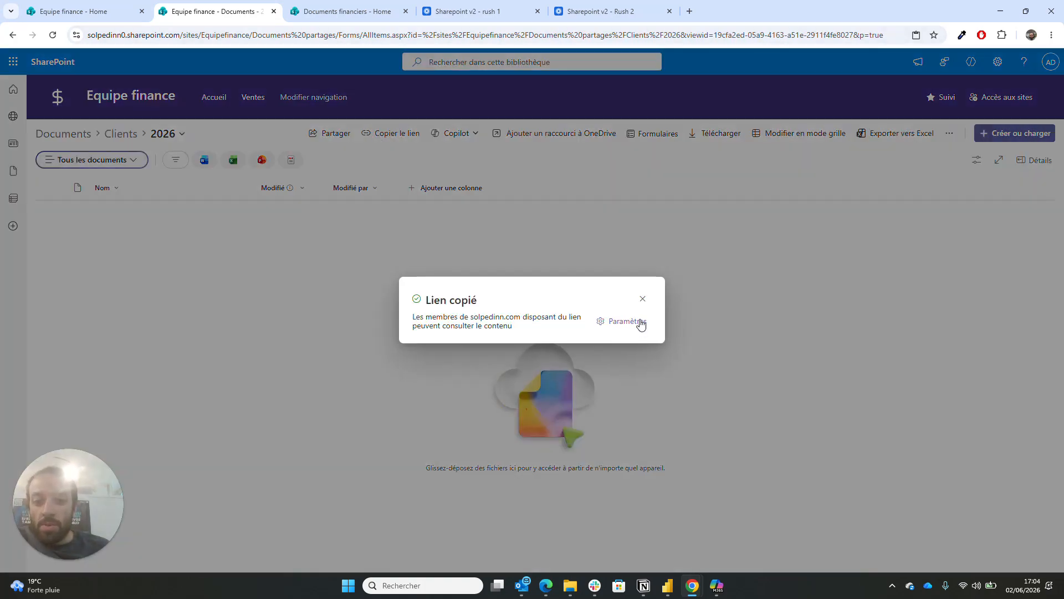
pyautogui.click(642, 298)
# - Paste the Clients 2026 link into the button's Lien field, publish, and reopen for editing
pyautogui.click(76, 11)
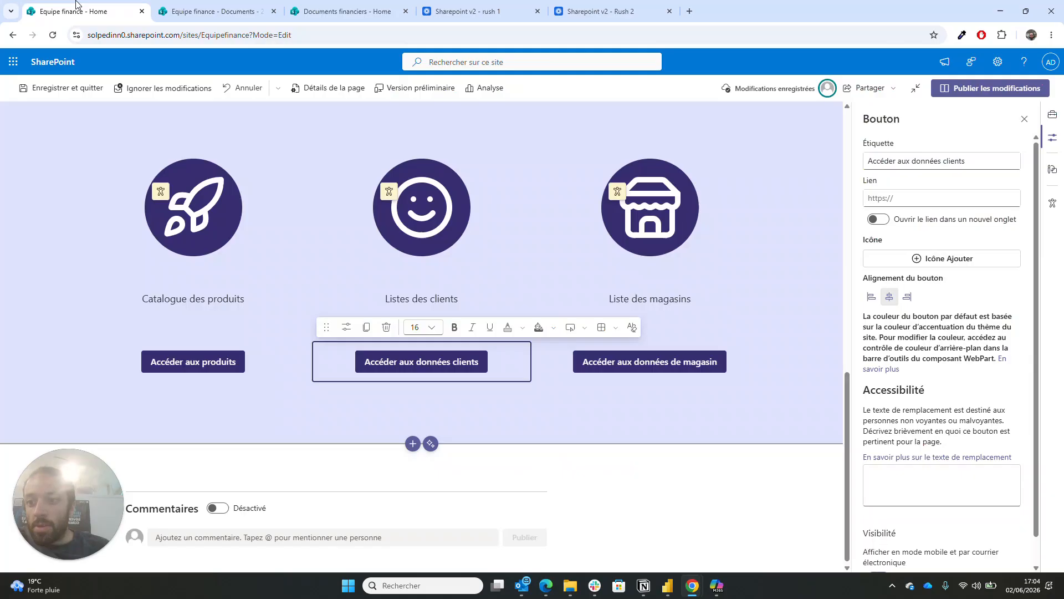
pyautogui.click(981, 201)
pyautogui.hotkey('ctrl', 'v')
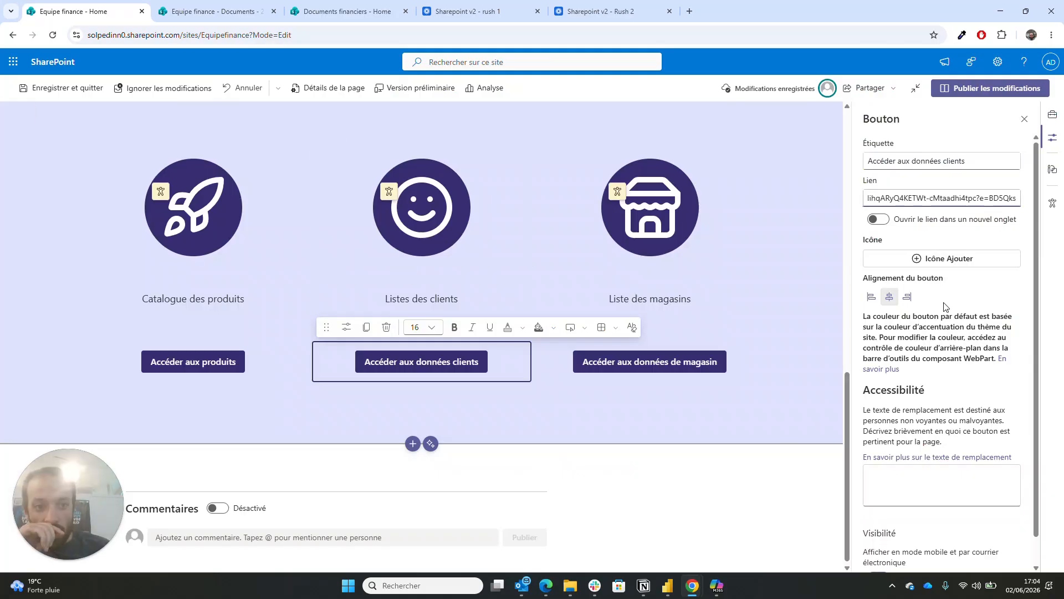
pyautogui.click(1007, 93)
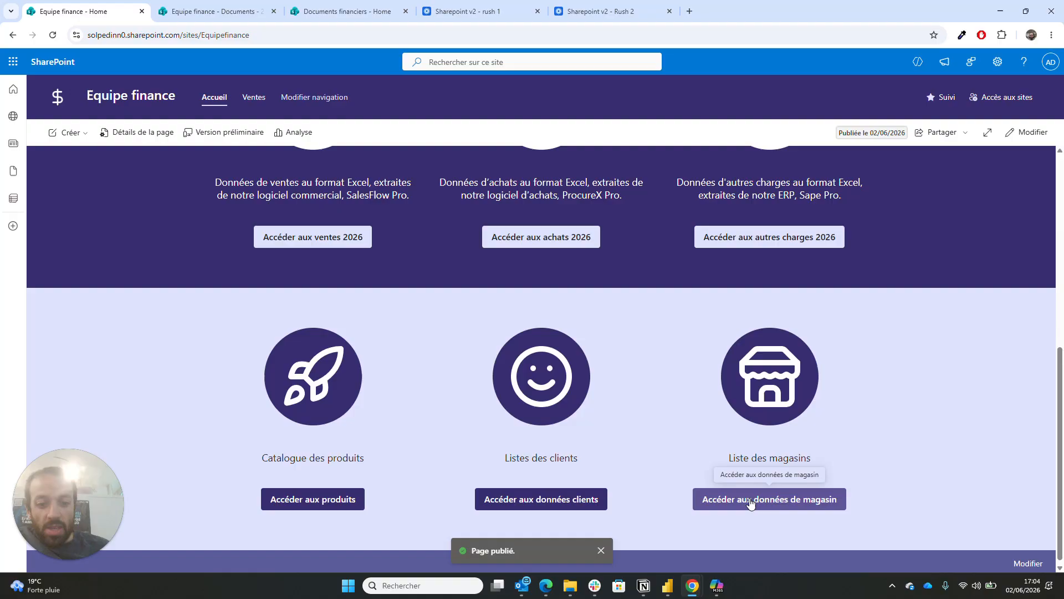
pyautogui.click(1028, 132)
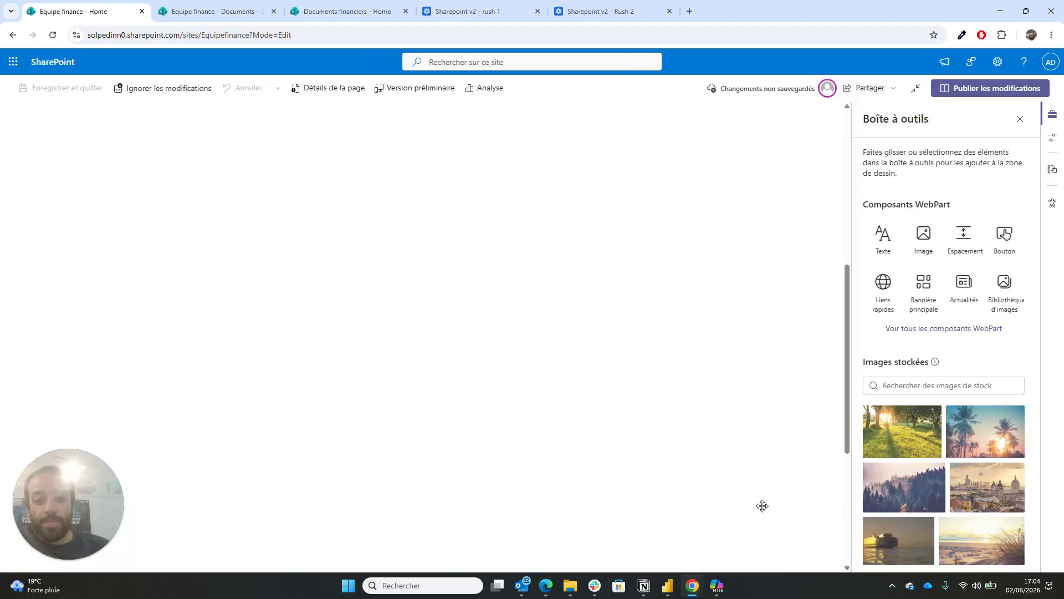
# - Select the Accéder aux données de magasin button and copy a sharing link to the Magasins folder
pyautogui.scroll(-4, 687, 430)
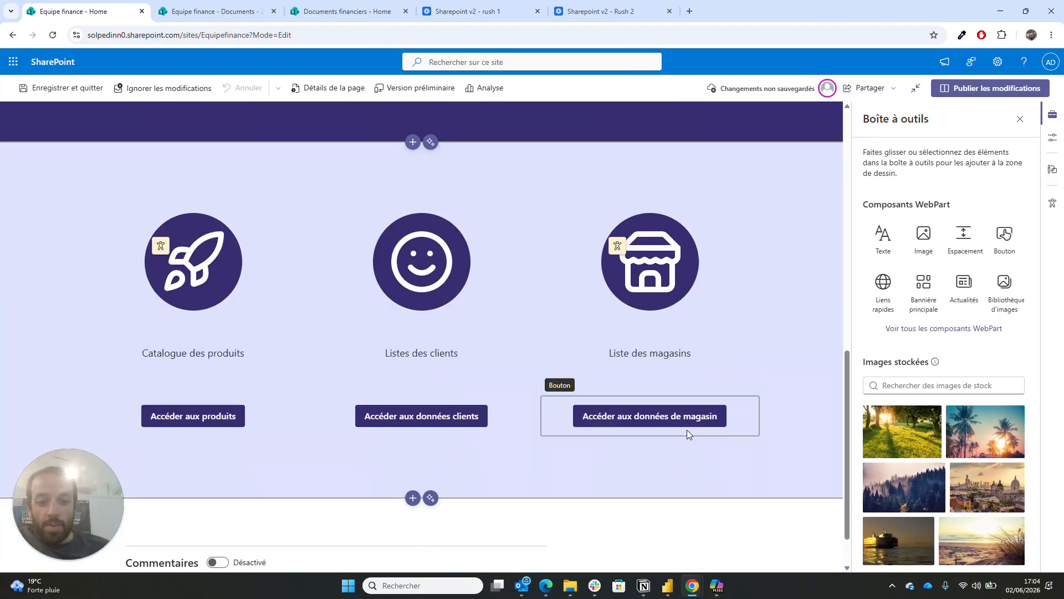
pyautogui.click(685, 411)
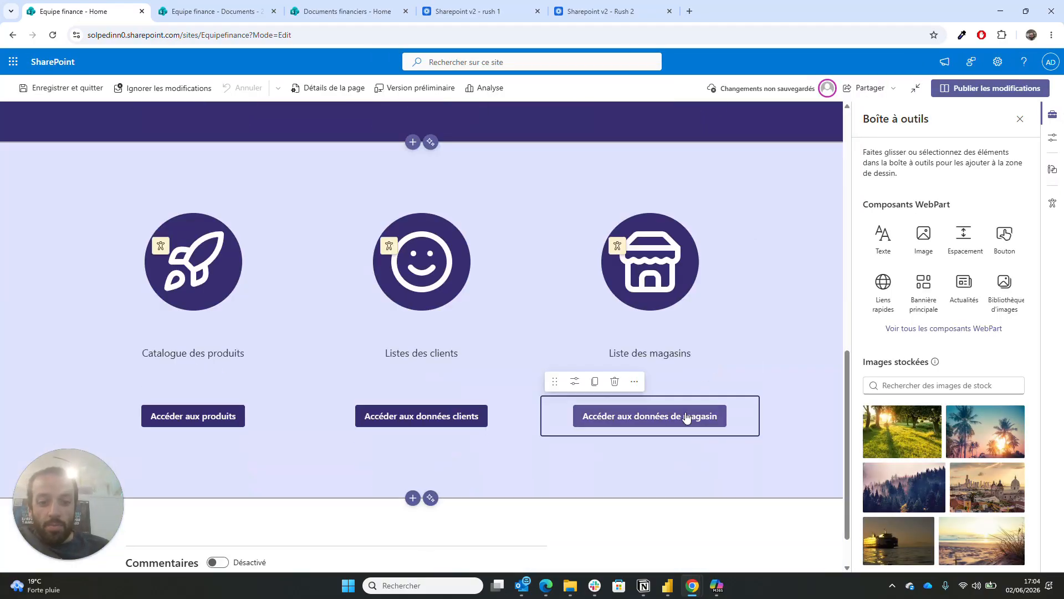
pyautogui.click(184, 4)
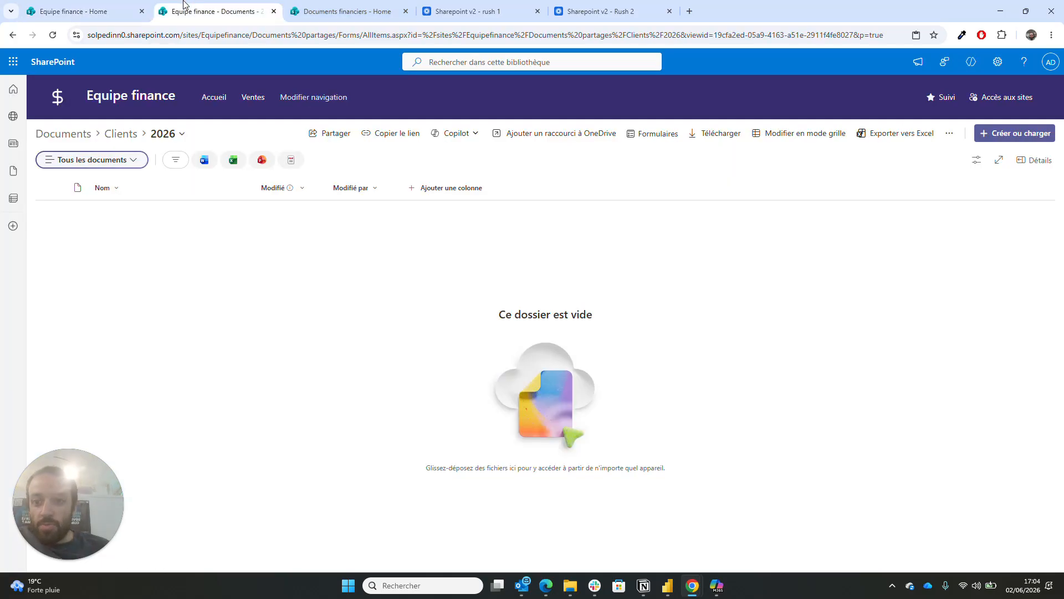
pyautogui.click(76, 135)
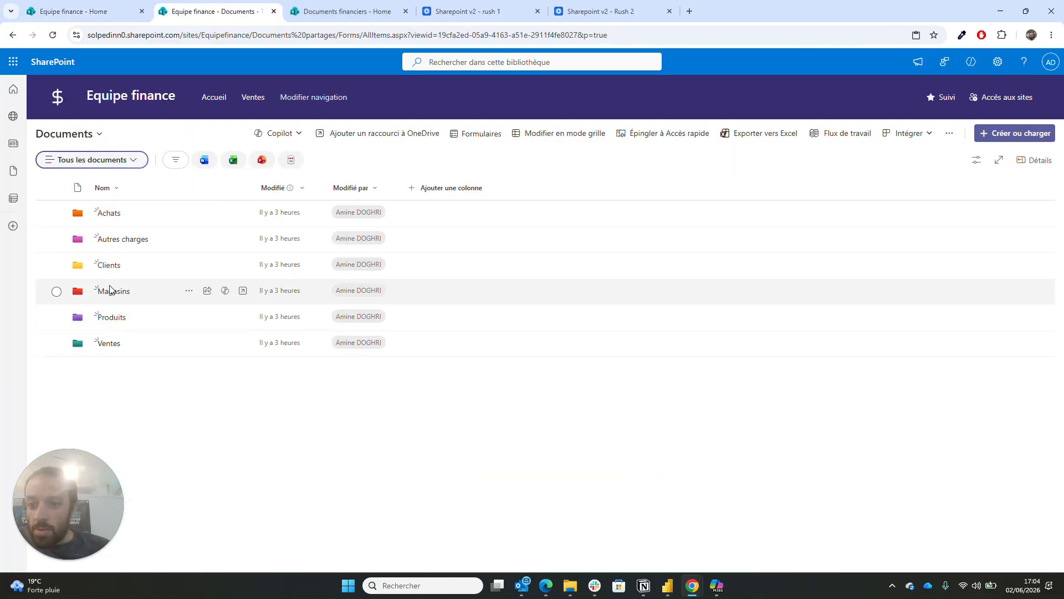
pyautogui.click(111, 292)
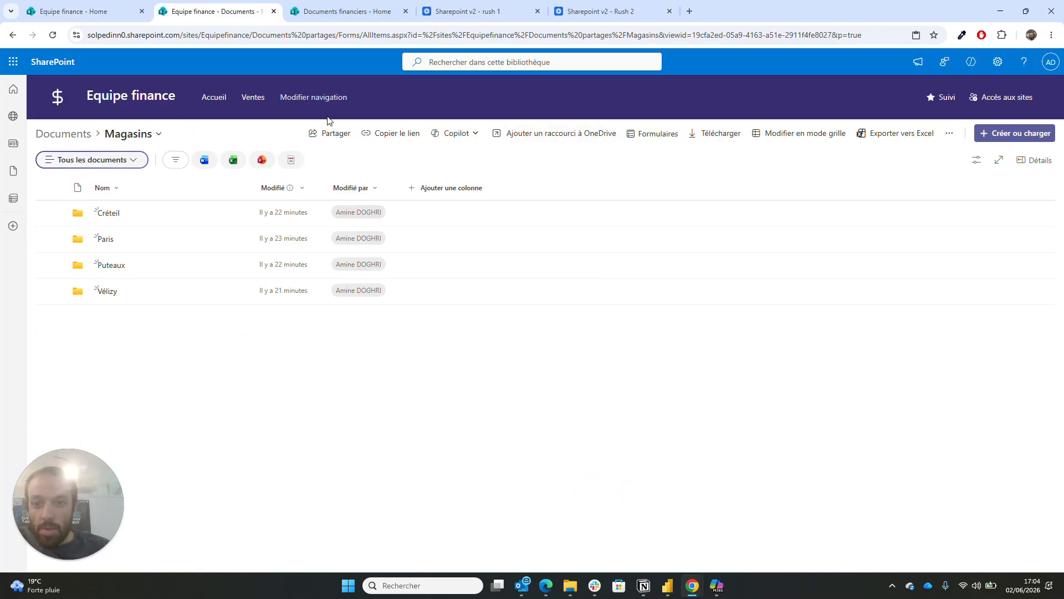
pyautogui.click(375, 135)
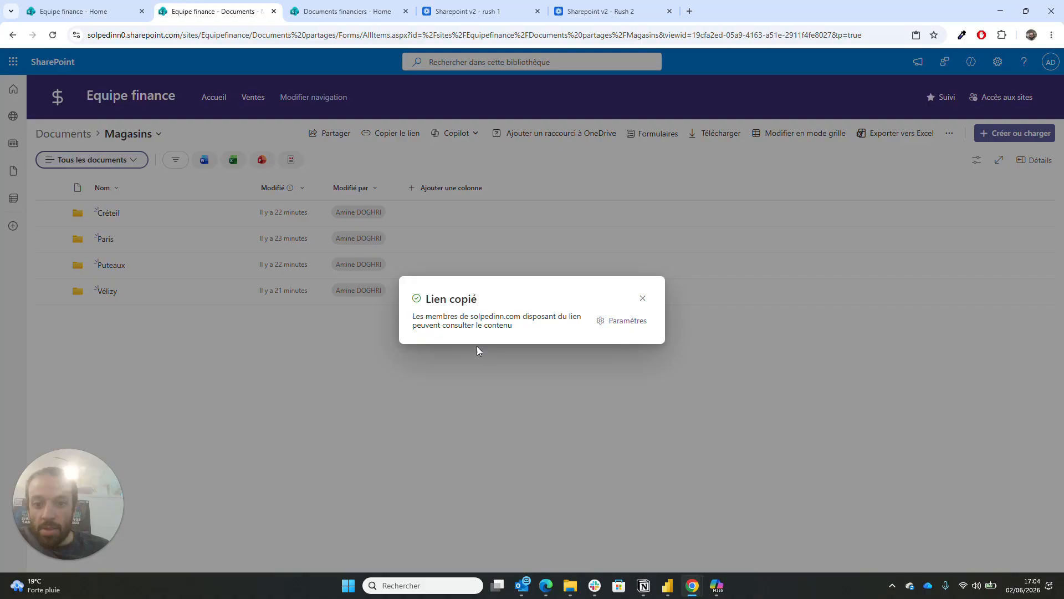
pyautogui.click(642, 298)
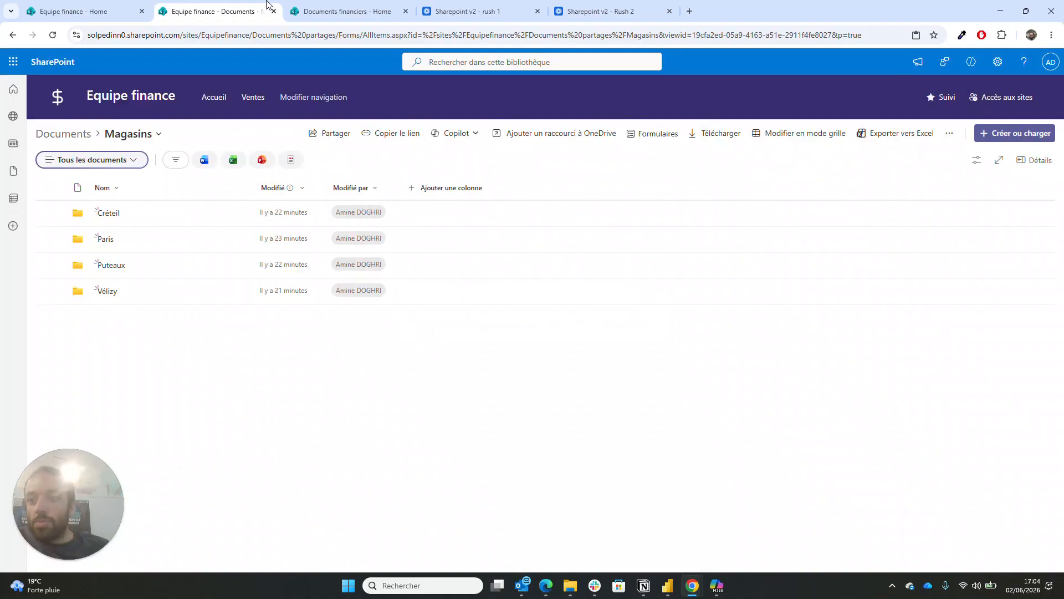
# - Paste the Magasins link into the store button's Lien field and publish the homepage
pyautogui.click(80, 7)
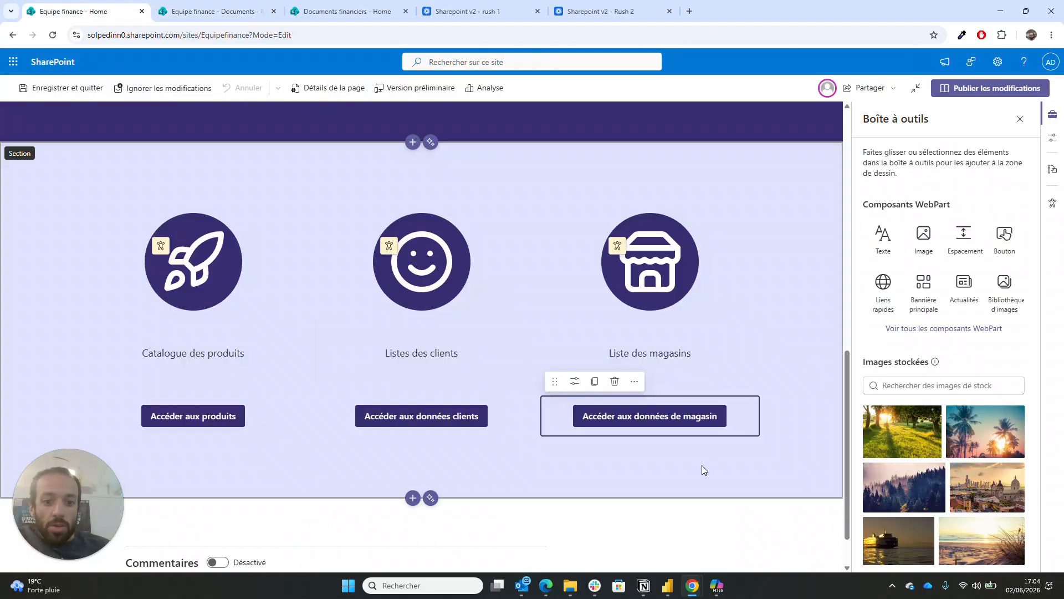
pyautogui.click(577, 383)
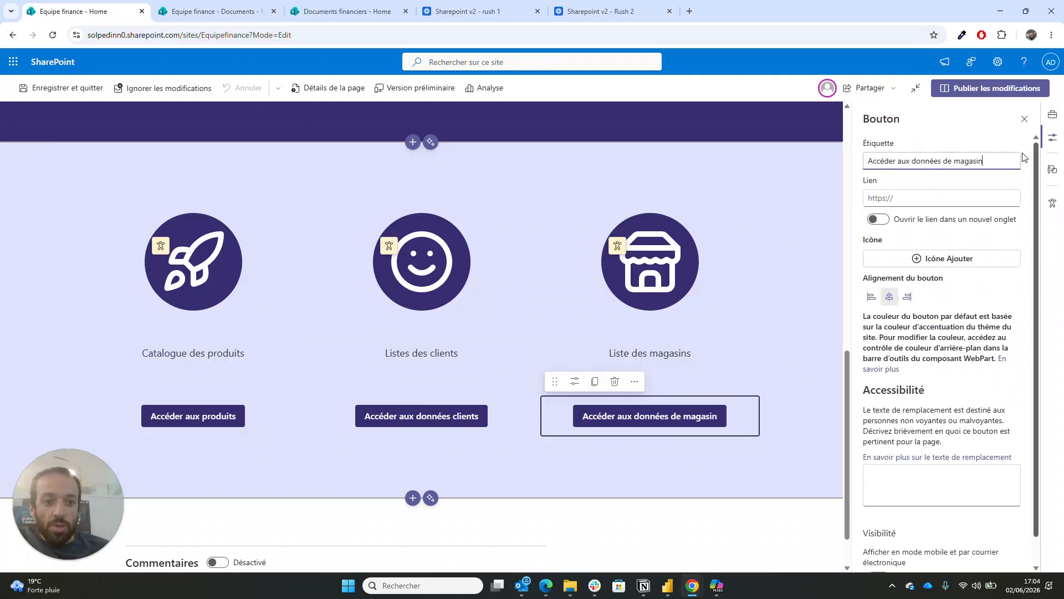
pyautogui.click(961, 198)
pyautogui.hotkey('ctrl', 'v')
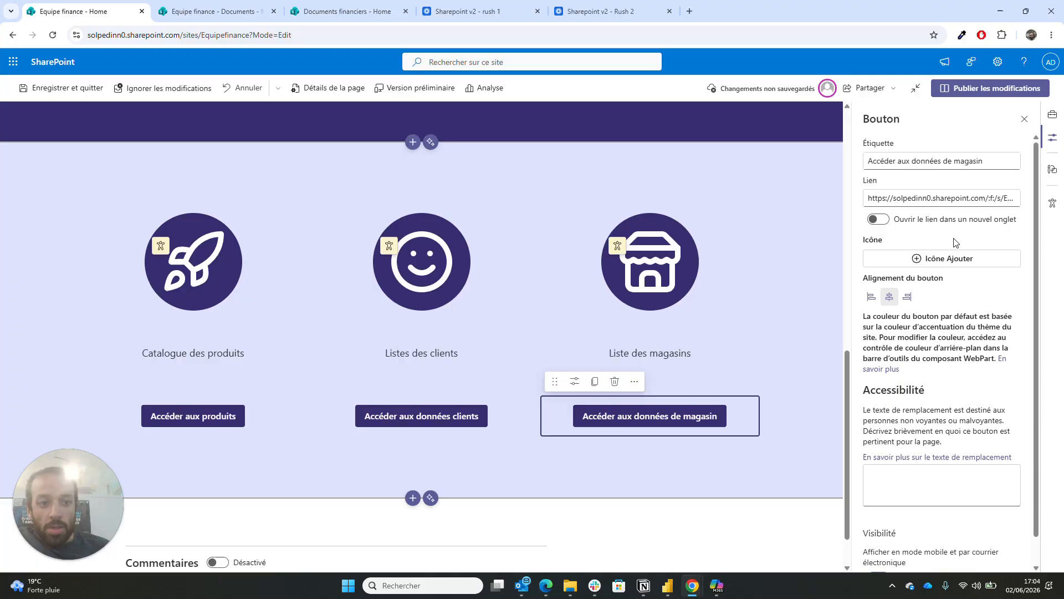
pyautogui.scroll(-1, 709, 339)
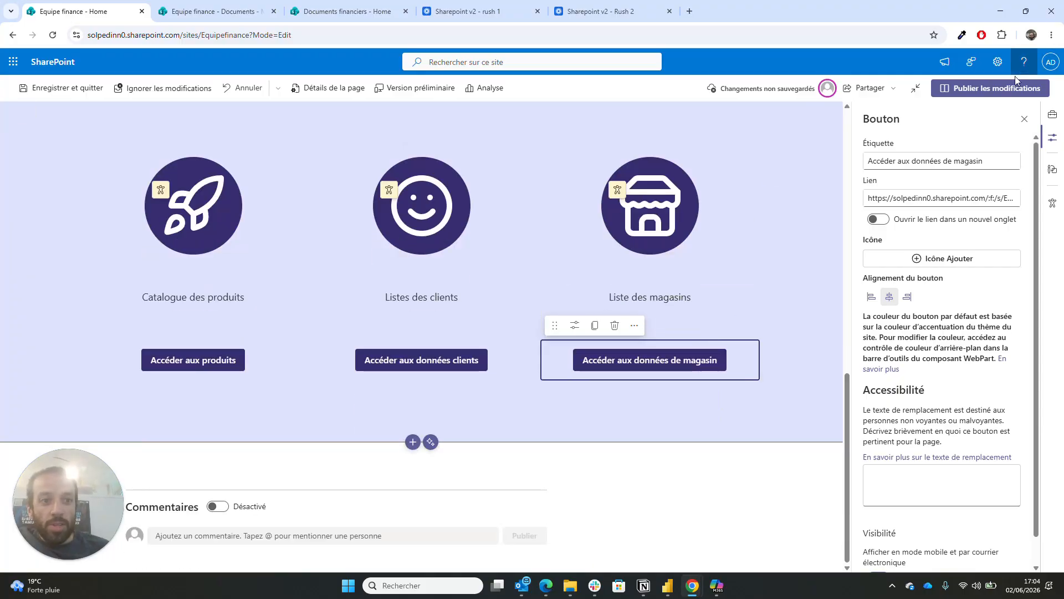
pyautogui.click(1006, 92)
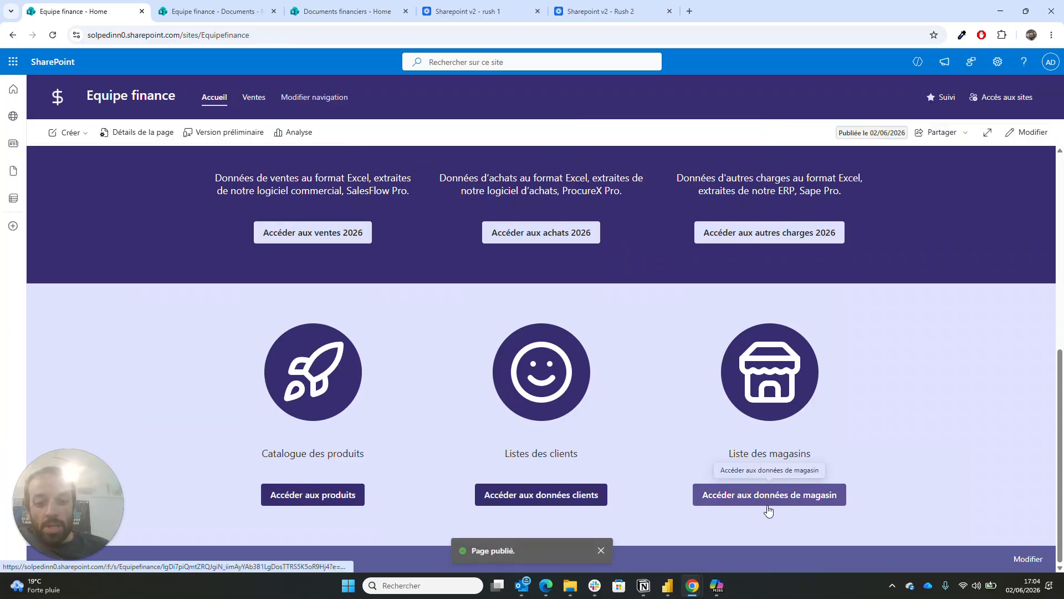
# - Insert a navigation link named 'Magasins' below Ventes, its address set to the copied Magasins folder link
pyautogui.click(767, 505)
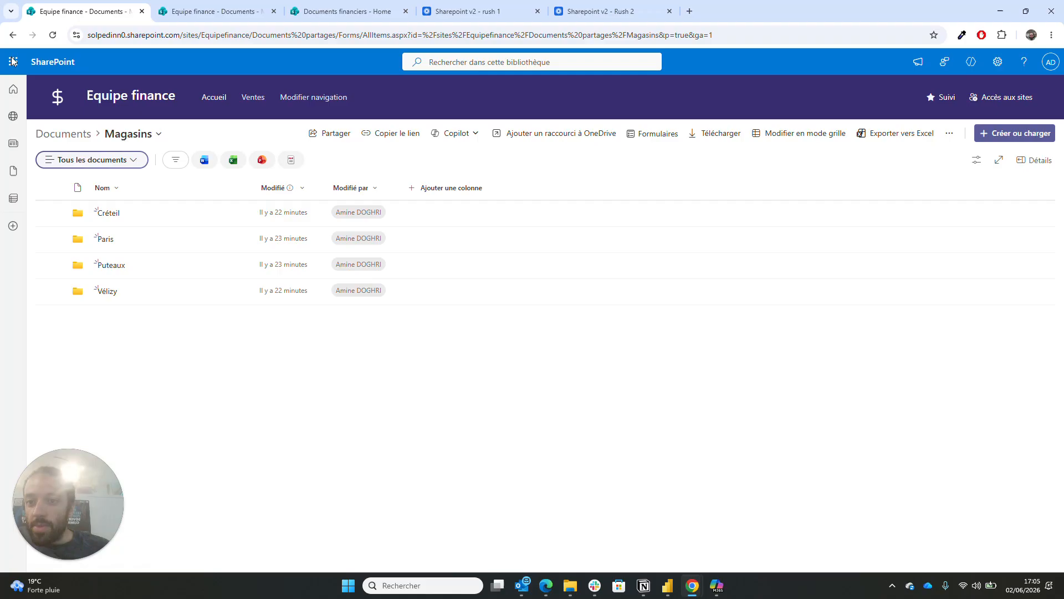
pyautogui.click(309, 98)
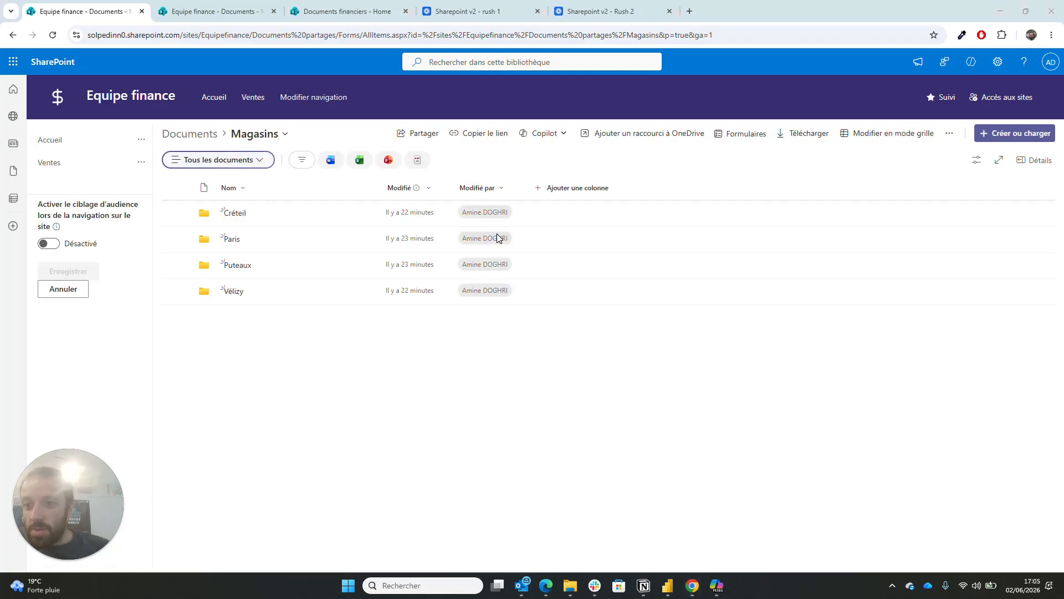
pyautogui.click(90, 174)
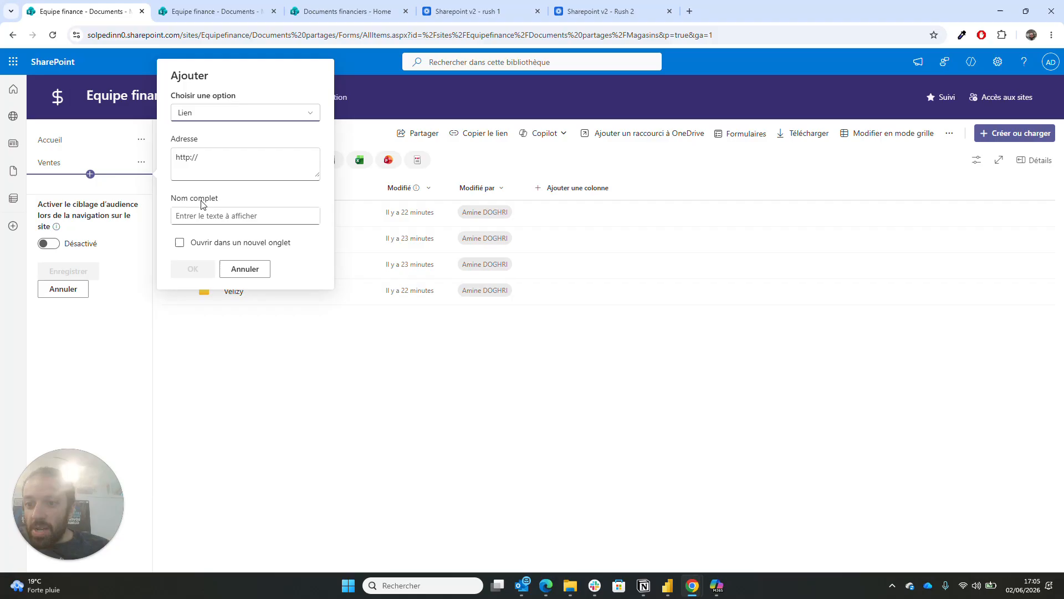
pyautogui.click(245, 215)
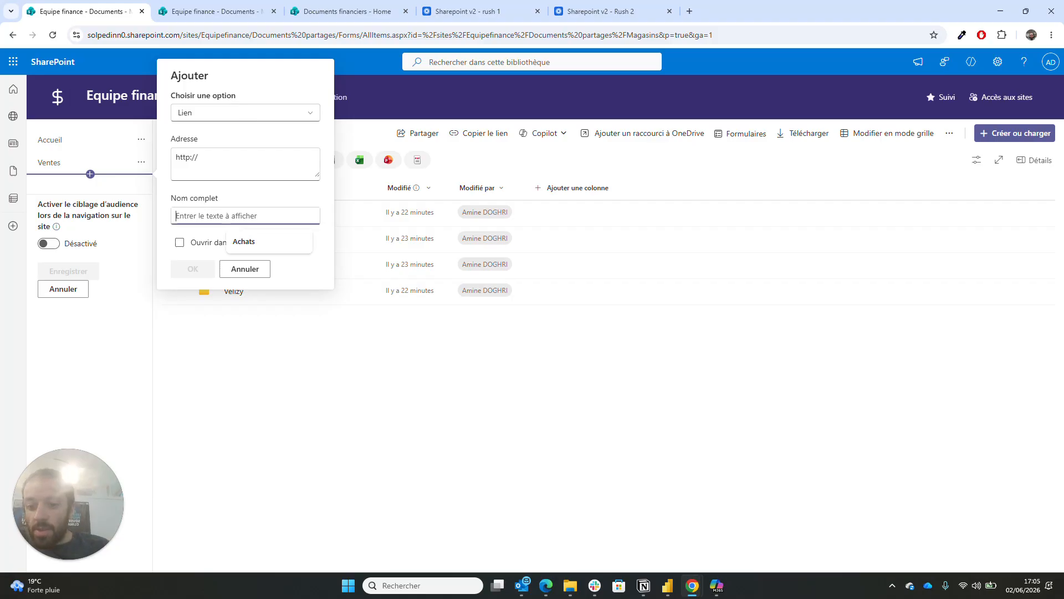
pyautogui.write('M')
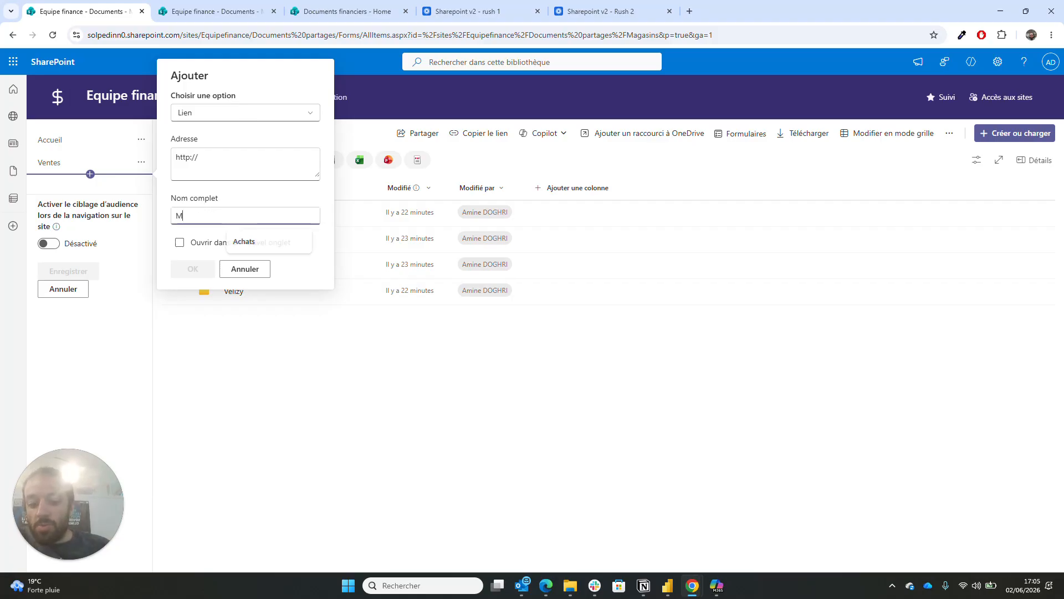
pyautogui.write('agasins')
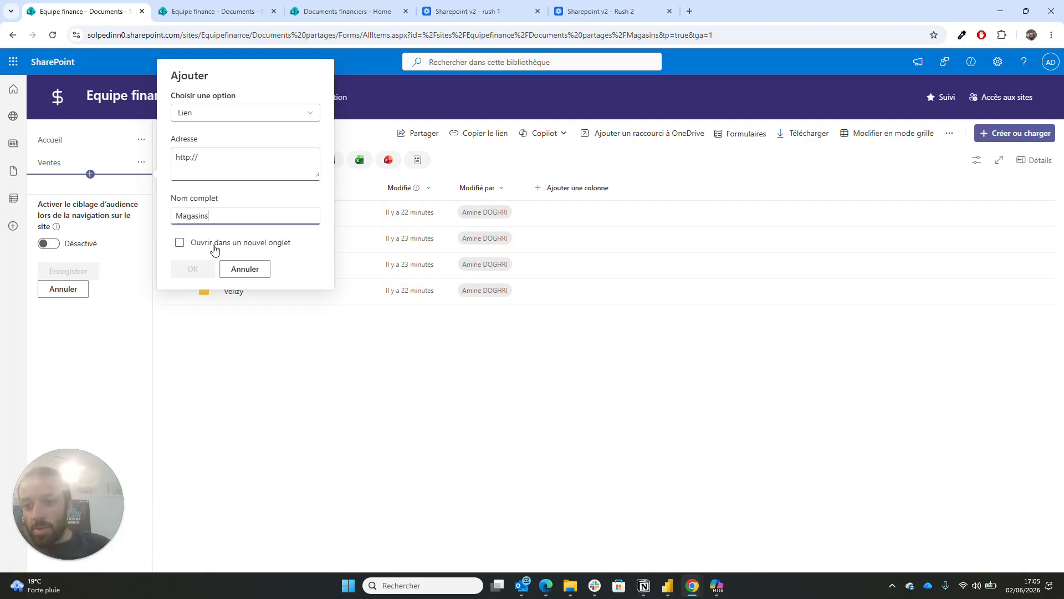
pyautogui.click(201, 158)
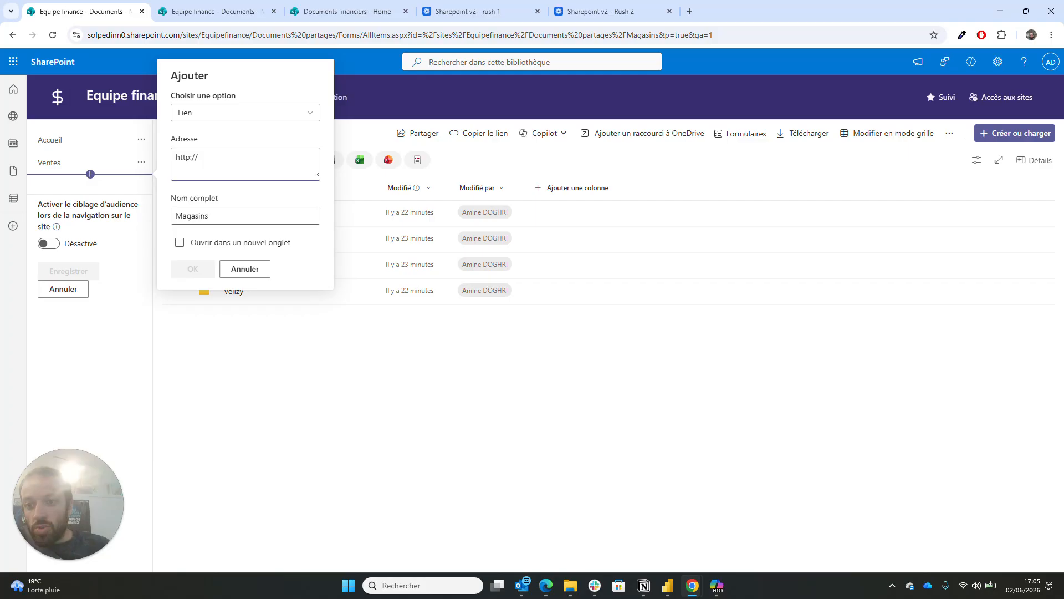
pyautogui.hotkey('shift', 'Left')
pyautogui.hotkey('shift', 'Left')
pyautogui.hotkey('ctrl', 'a')
pyautogui.hotkey('ctrl', 'v')
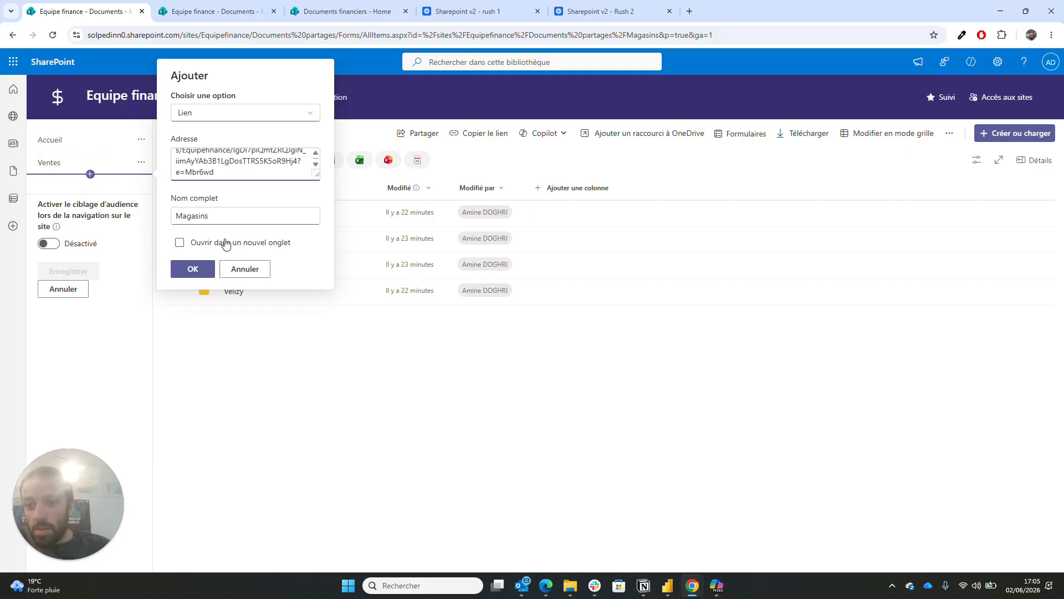
pyautogui.click(202, 269)
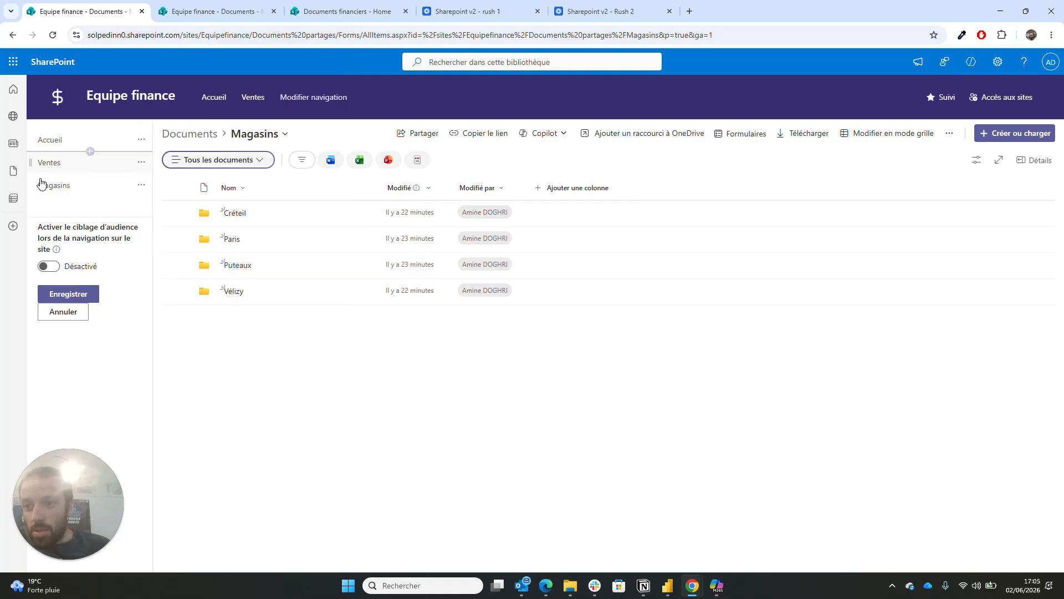
# - Insert a new navigation link below Magasins and name it Achats
pyautogui.moveTo(90, 199)
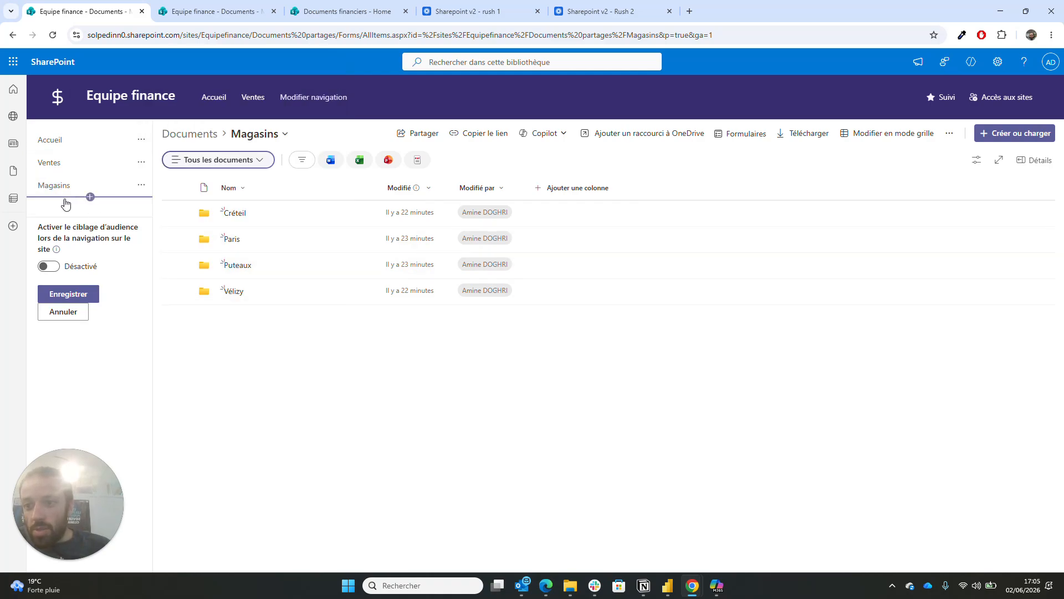
pyautogui.click(91, 197)
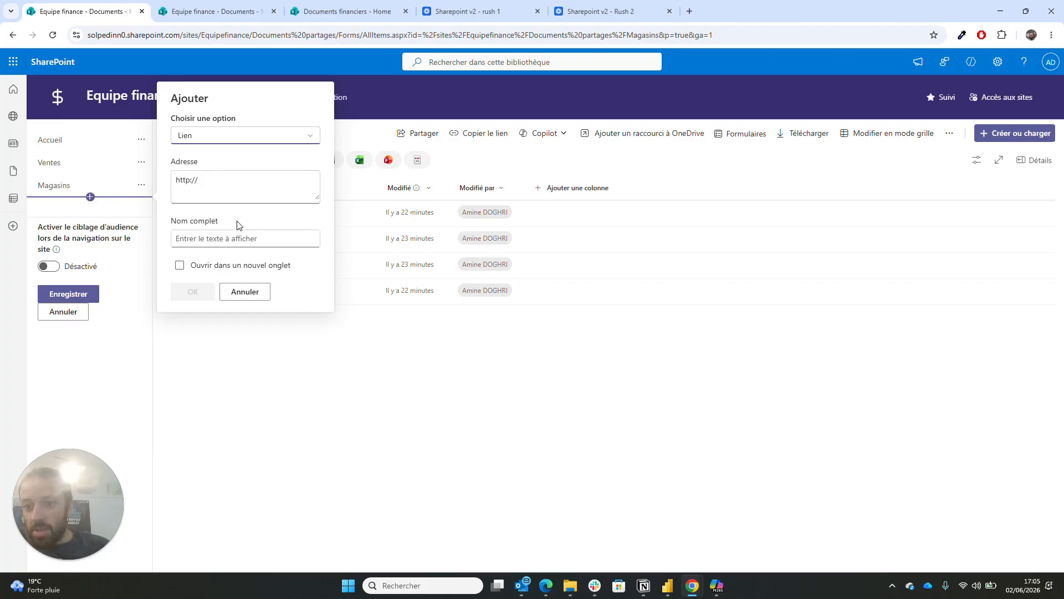
pyautogui.click(245, 238)
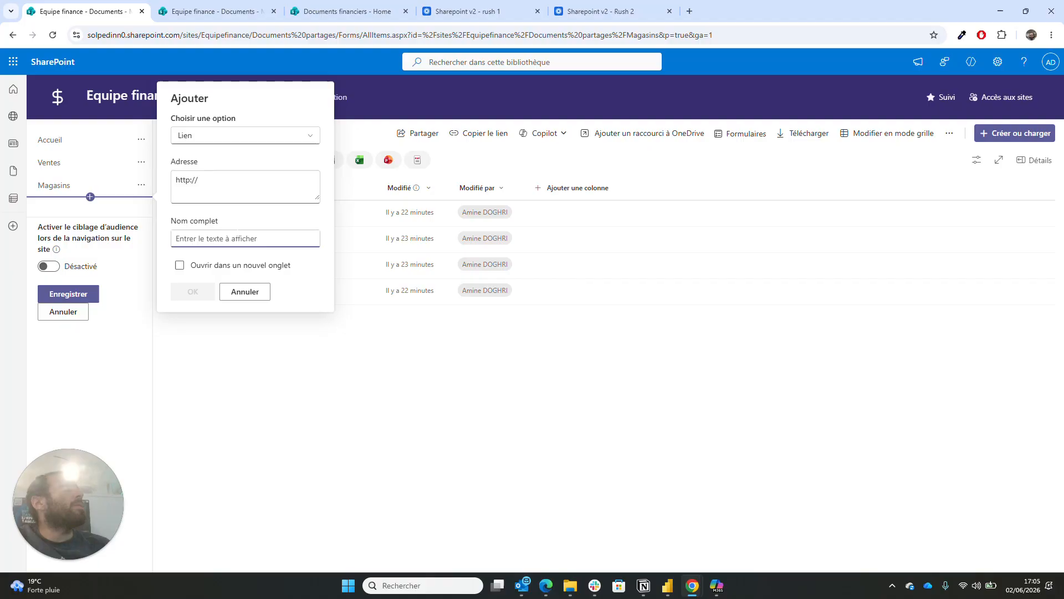
pyautogui.write('Cl')
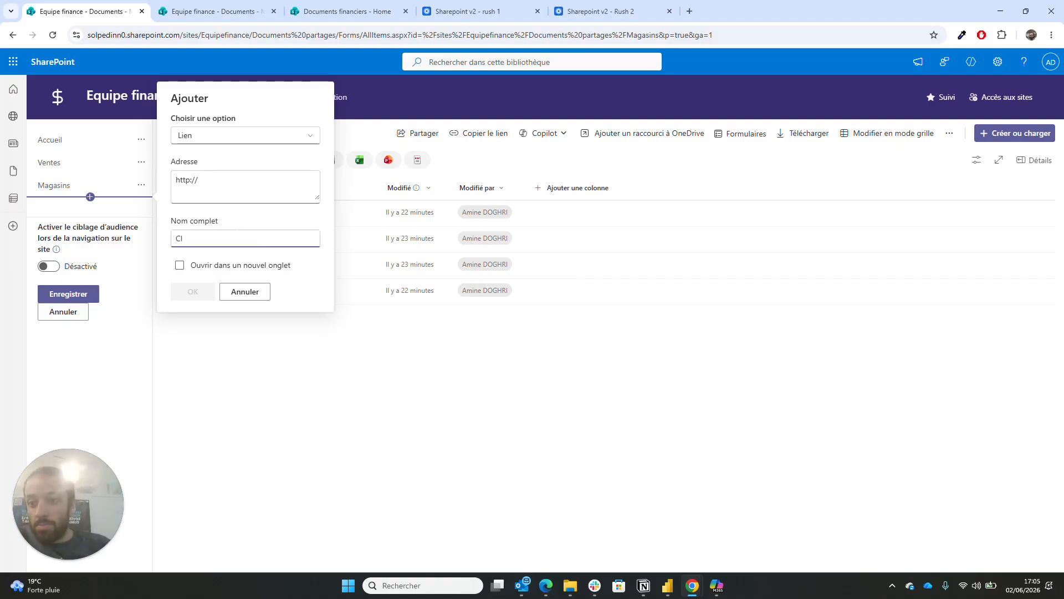
pyautogui.write('ie')
pyautogui.press('BackSpace')
pyautogui.press('BackSpace')
pyautogui.press('BackSpace')
pyautogui.press('BackSpace')
pyautogui.write('Achats')
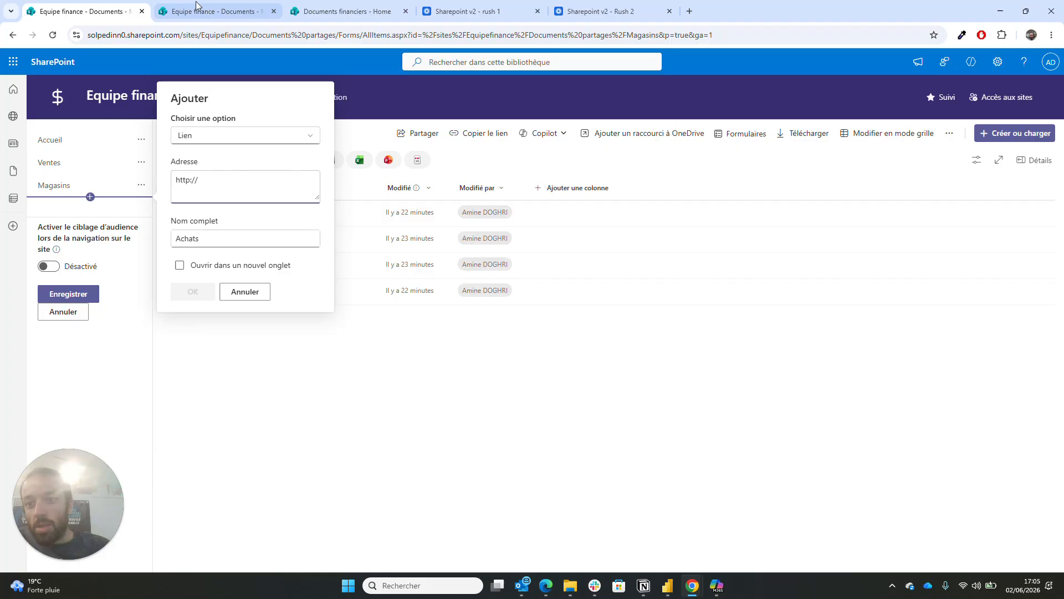
# - Point Achats to the copied Achats/2026 folder link and move it above Magasins
pyautogui.click(224, 13)
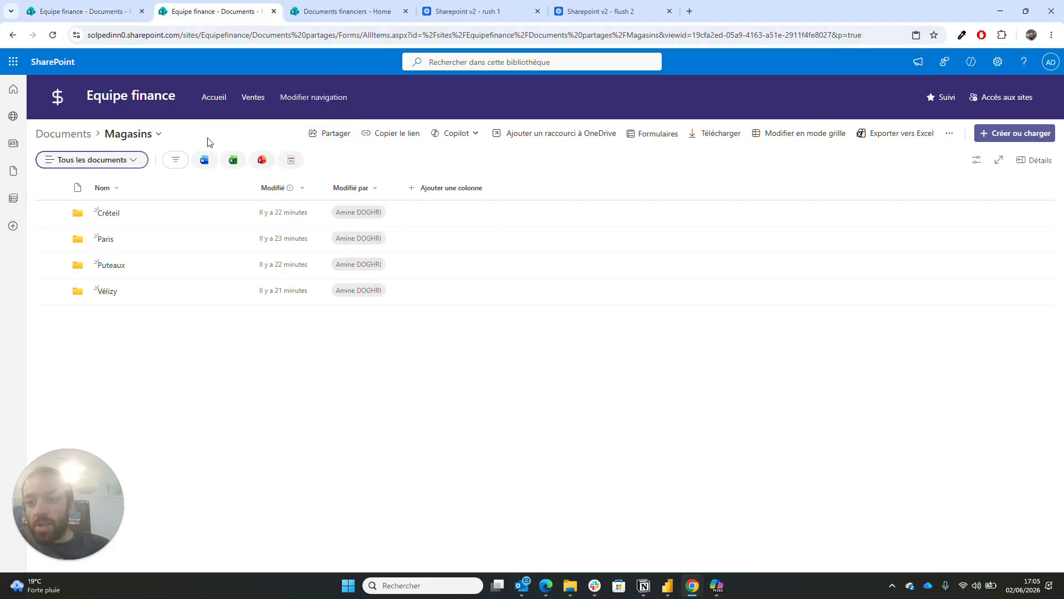
pyautogui.click(55, 133)
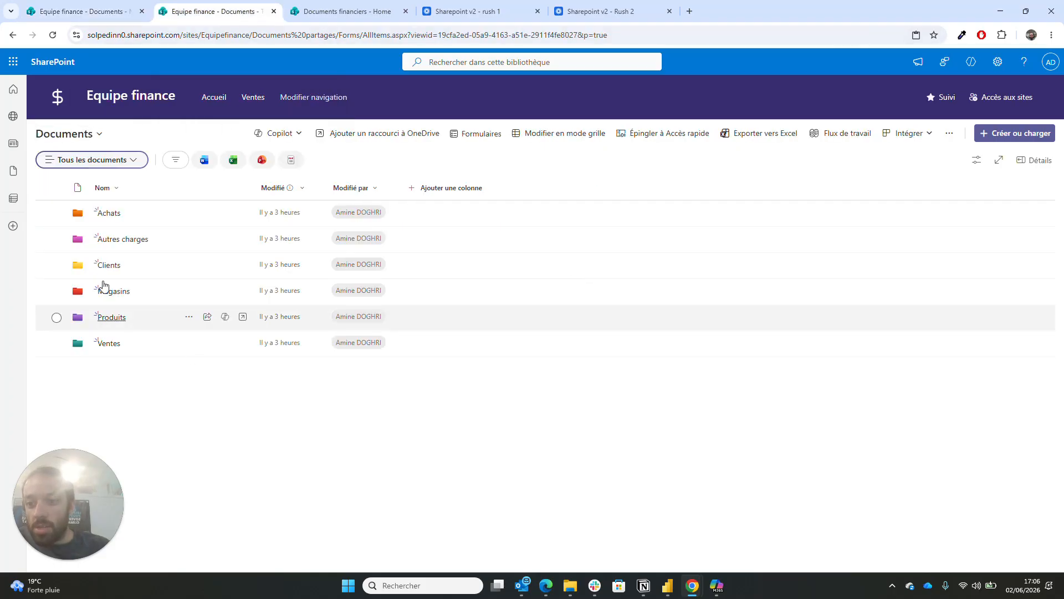
pyautogui.click(115, 215)
pyautogui.click(107, 266)
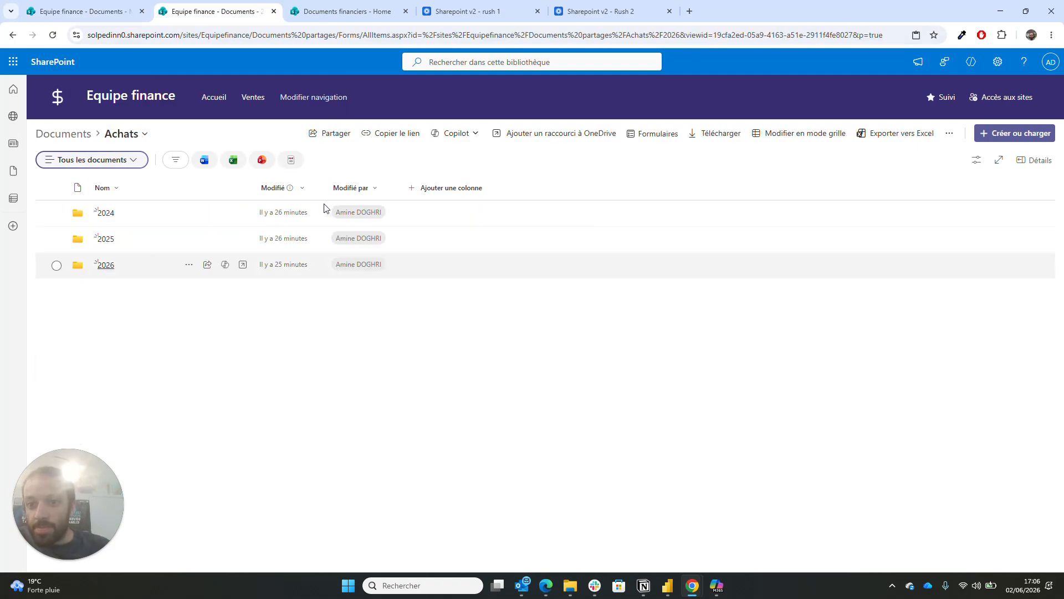
pyautogui.click(398, 134)
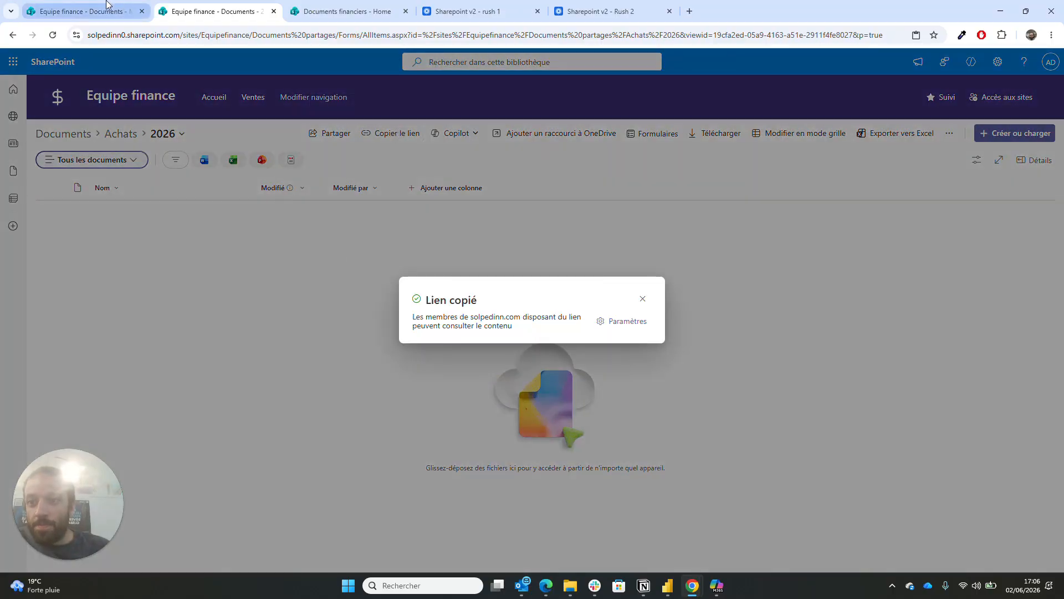
pyautogui.click(72, 8)
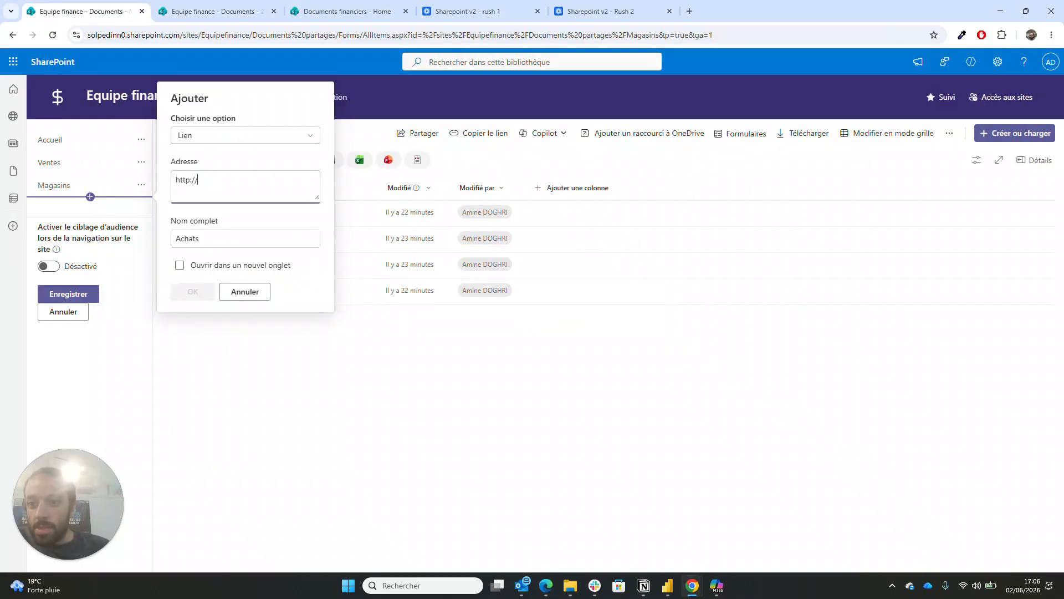
pyautogui.hotkey('ctrl', 'a')
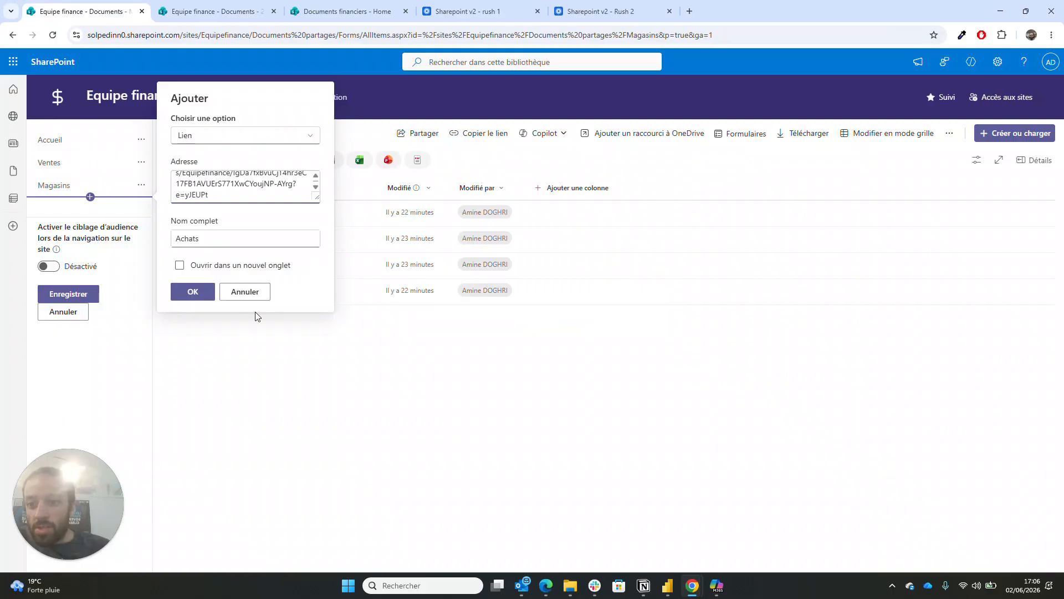
pyautogui.click(201, 298)
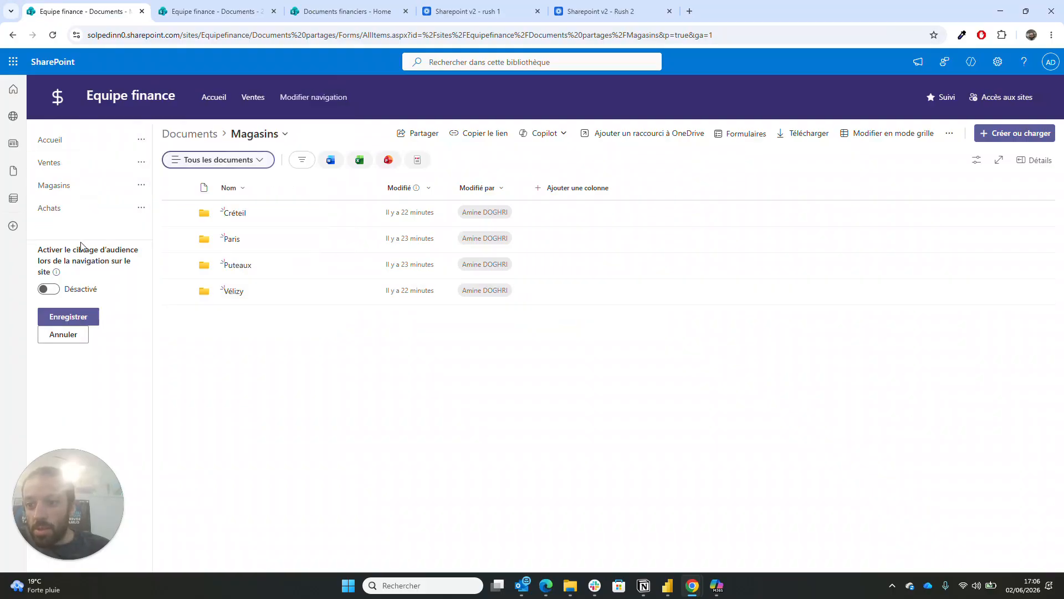
pyautogui.moveTo(62, 210); pyautogui.dragTo(63, 180)
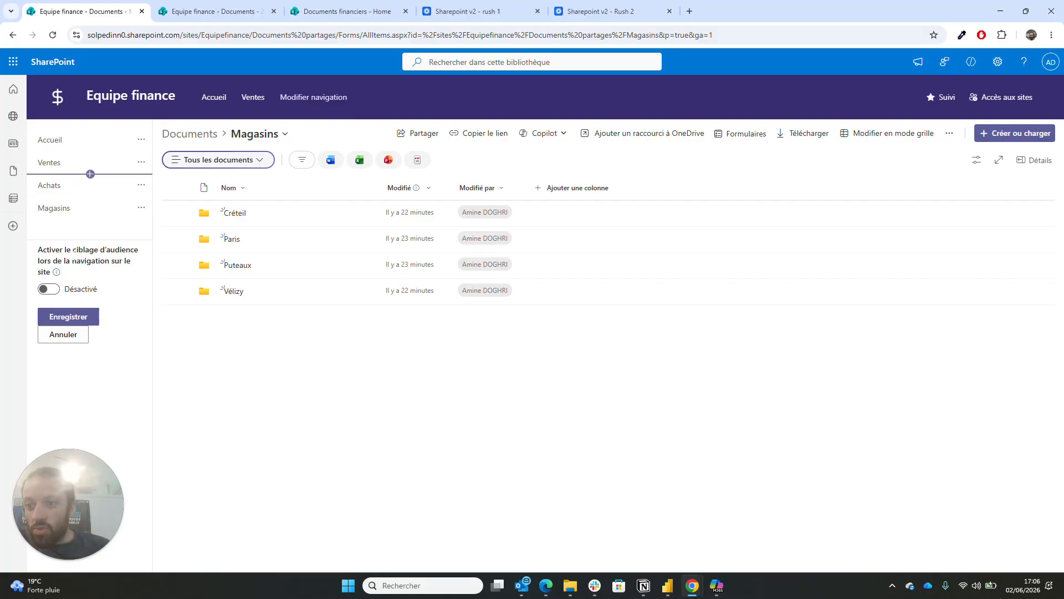
# - Save the navigation, try the Magasins link, and go back to the Equipe finance homepage
pyautogui.click(58, 315)
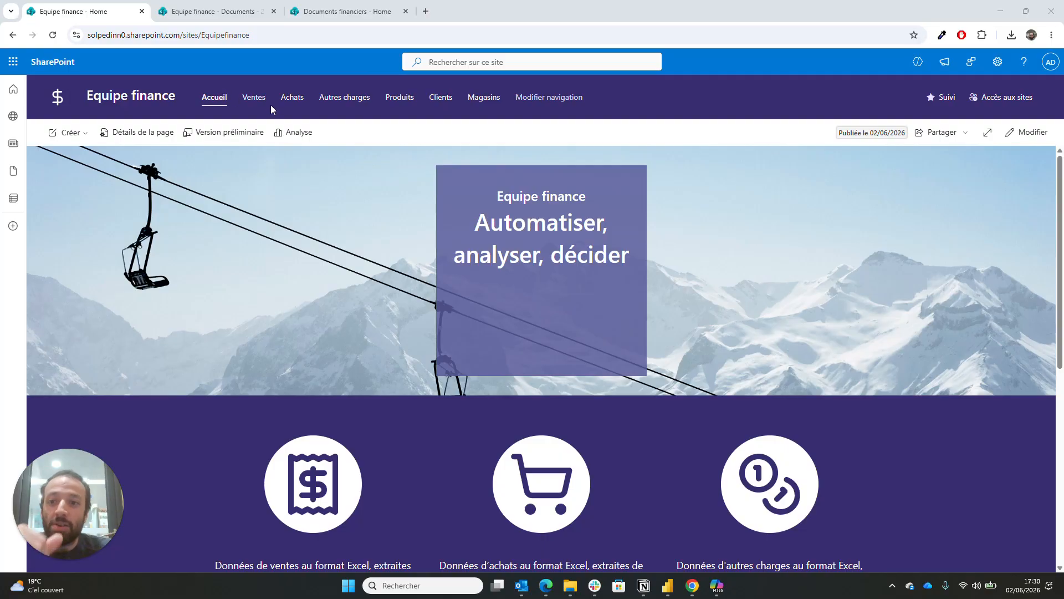
pyautogui.click(483, 99)
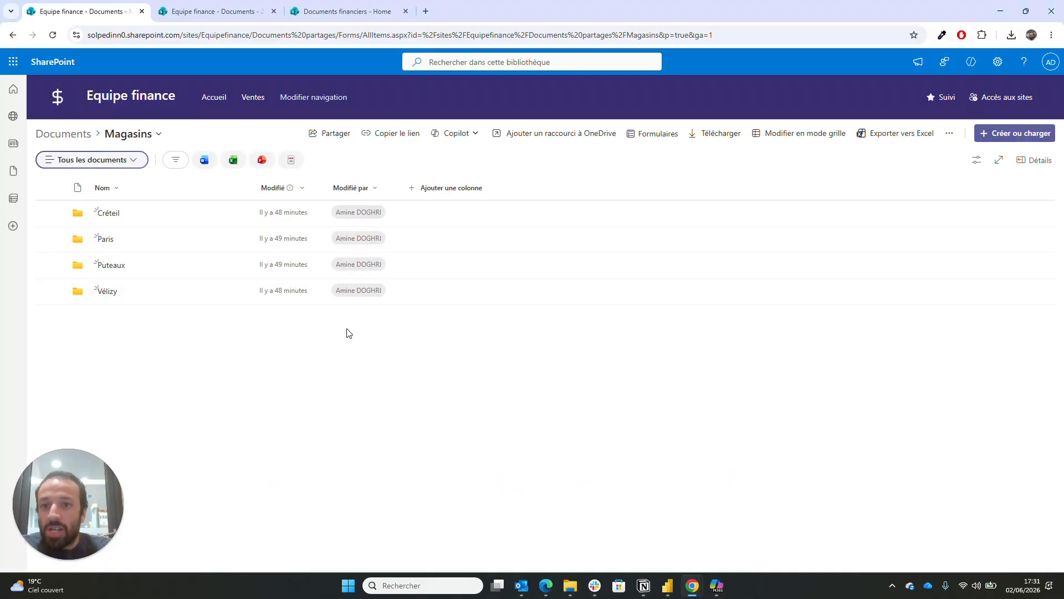
pyautogui.click(59, 99)
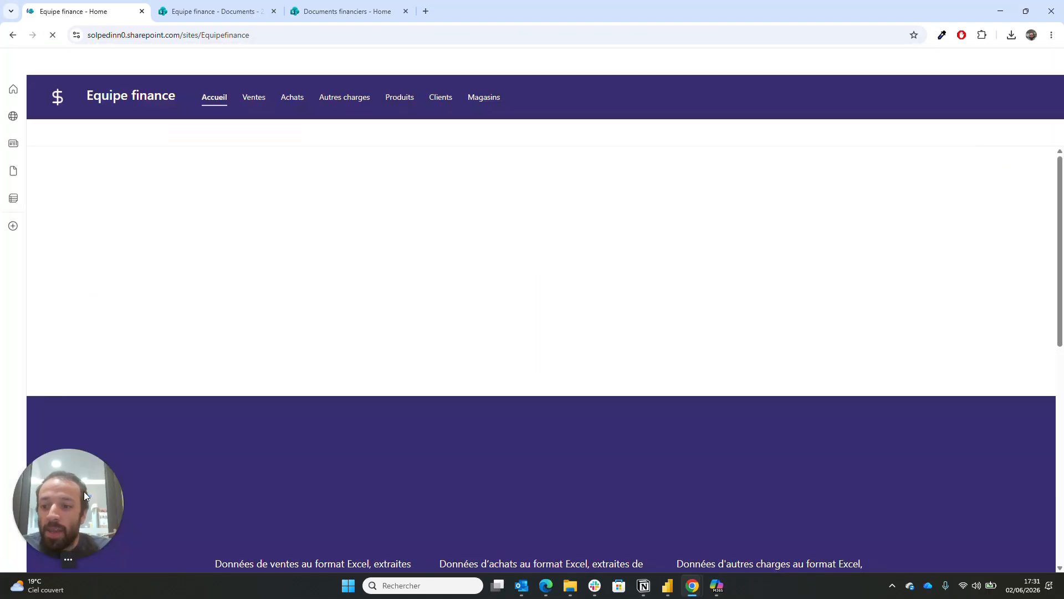
pyautogui.moveTo(84, 491); pyautogui.dragTo(996, 517)
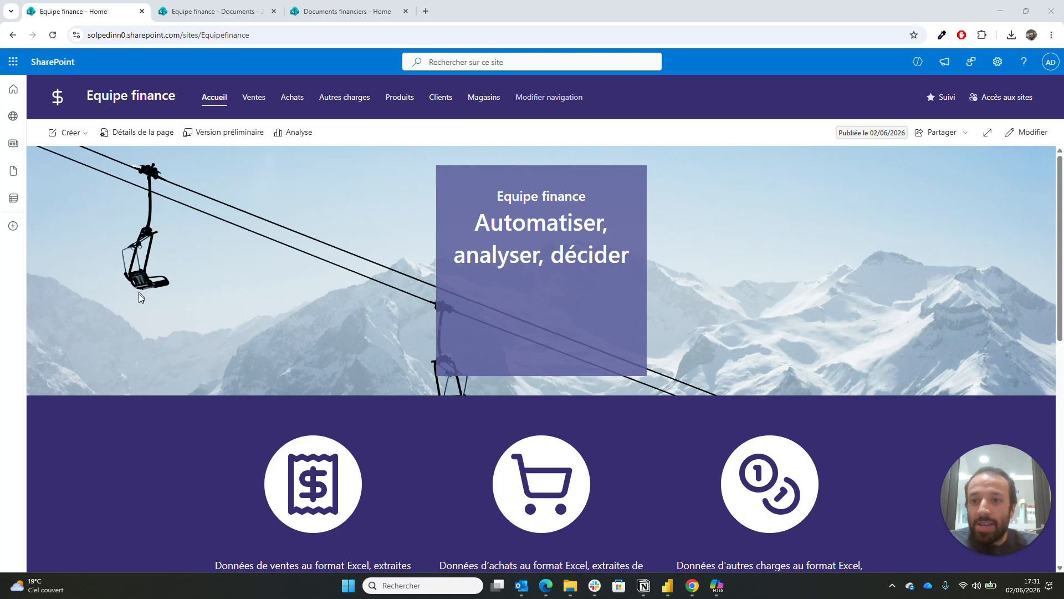
# - Edit the site navigation again and insert a new link slot under Magasins
pyautogui.click(550, 99)
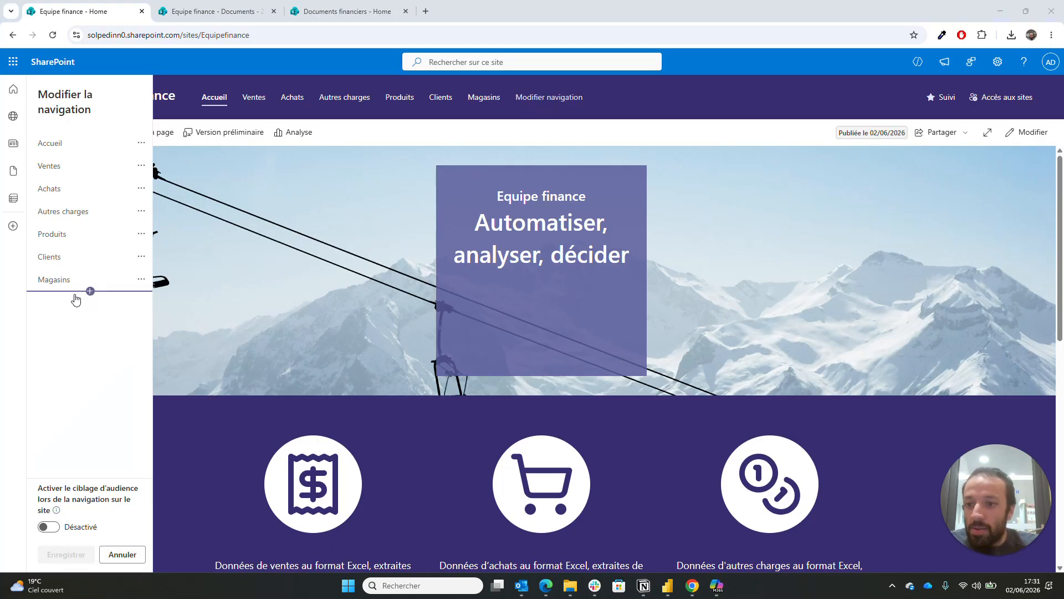
pyautogui.click(91, 292)
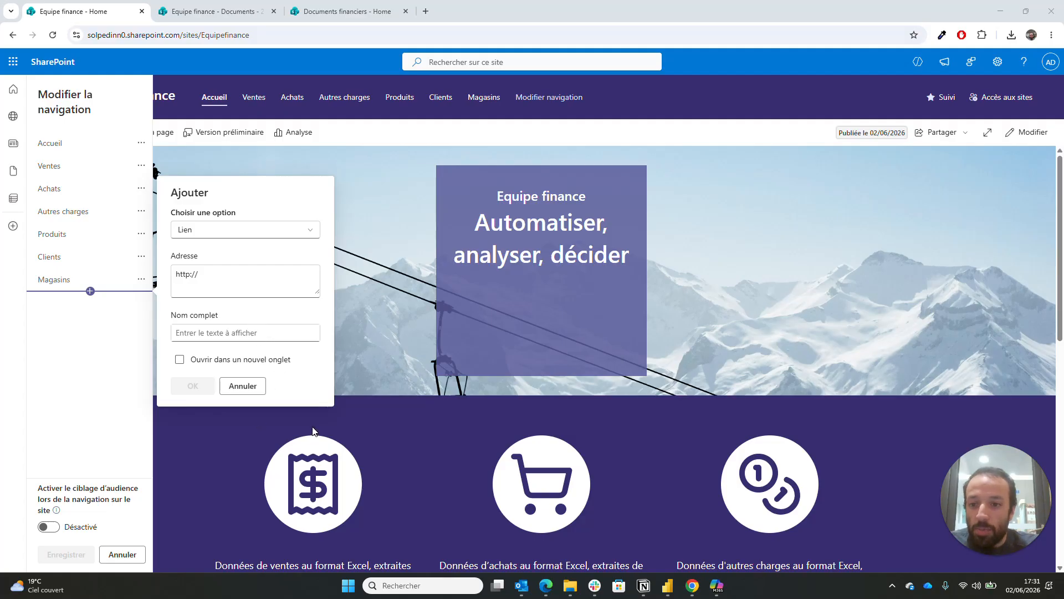
# - Name the new link 'Paris' and clear its default address
pyautogui.click(201, 333)
pyautogui.write('Pa')
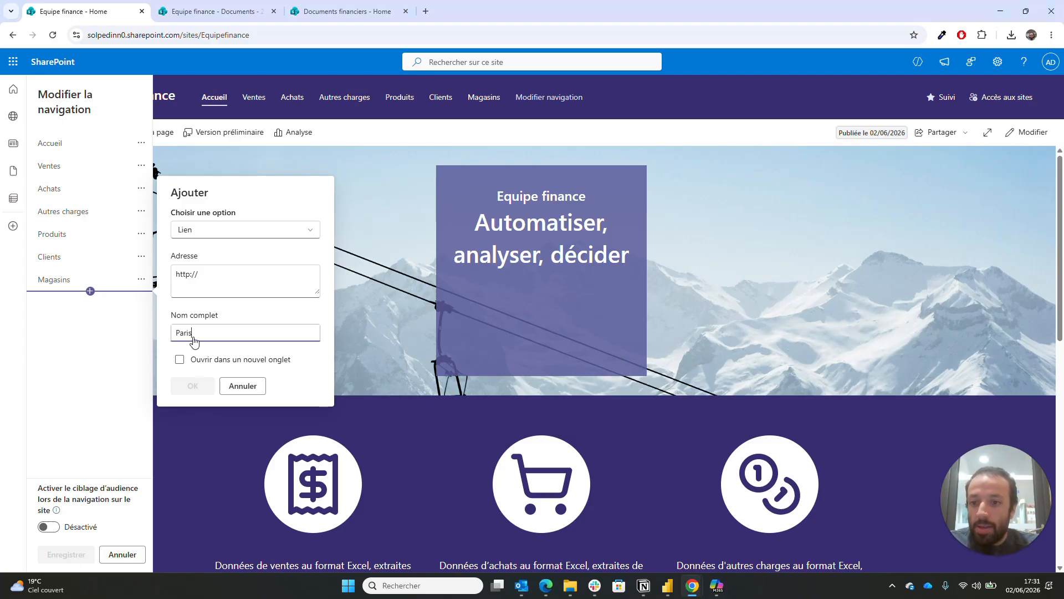
pyautogui.write('ris')
pyautogui.hotkey('shift', 'Tab')
pyautogui.hotkey('ctrl', 'a')
pyautogui.press('BackSpace')
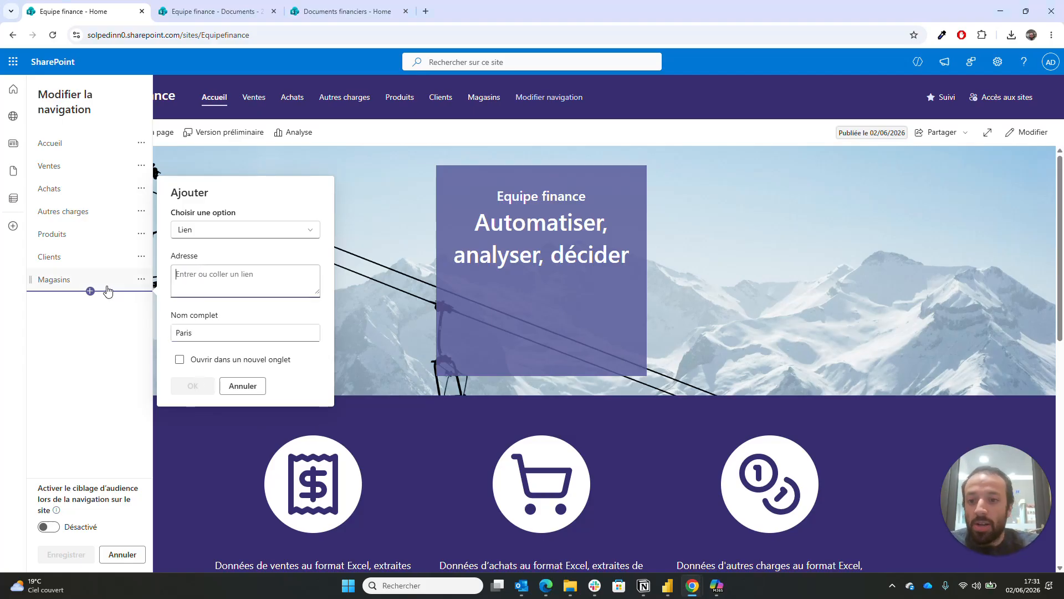
# - Copy the Magasins › Paris folder link and use it as the Paris link's address
pyautogui.click(186, 7)
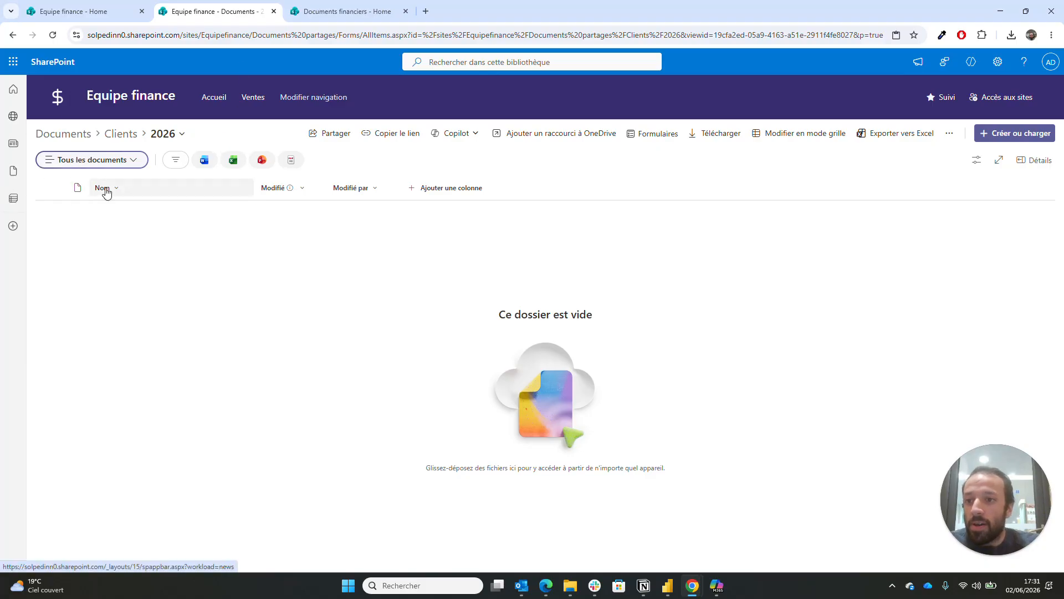
pyautogui.click(83, 135)
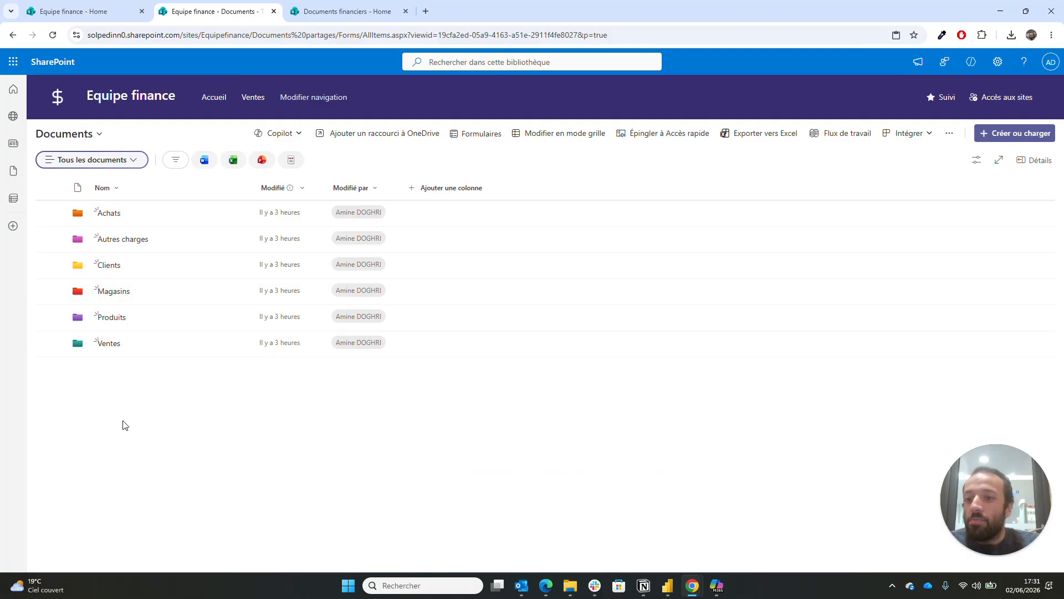
pyautogui.click(113, 292)
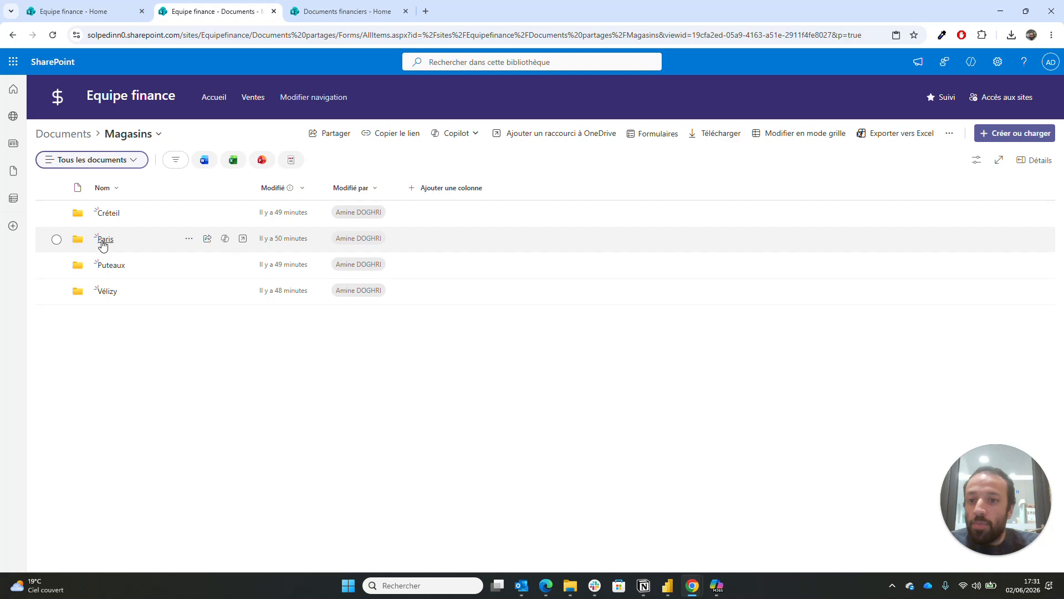
pyautogui.click(104, 242)
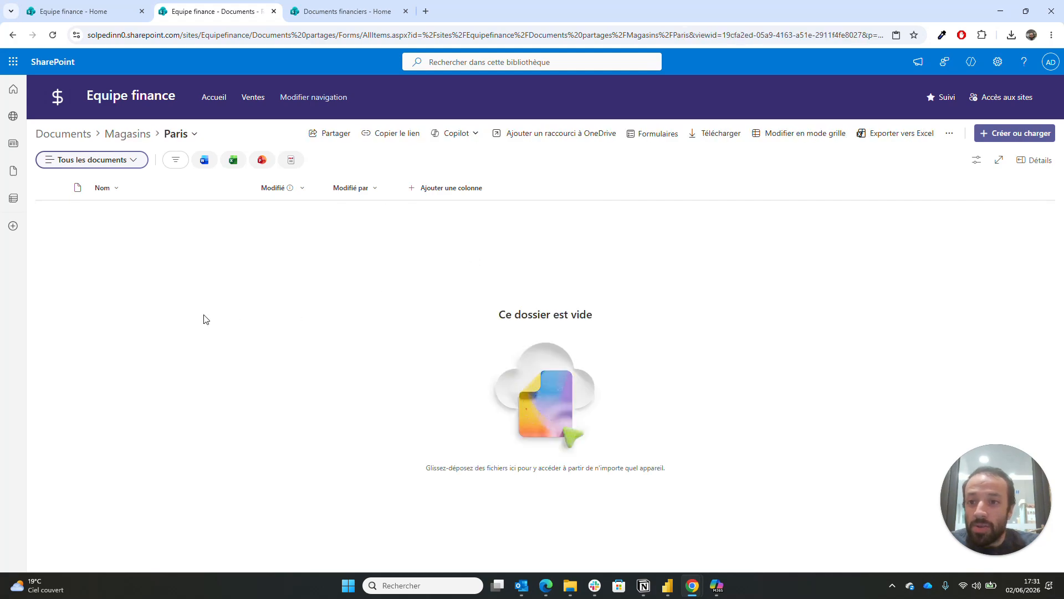
pyautogui.click(411, 137)
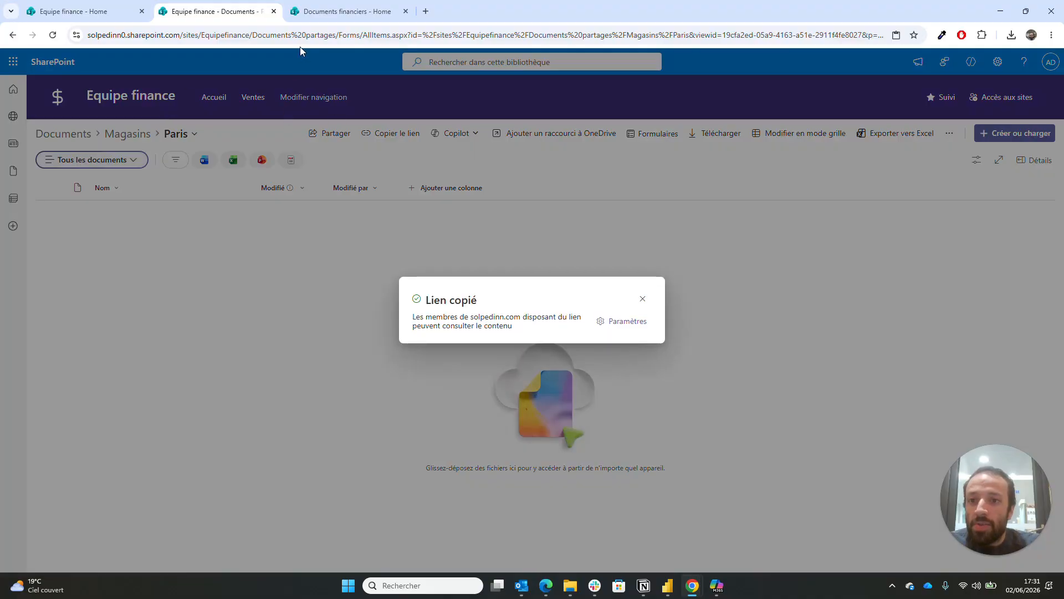
pyautogui.click(77, 11)
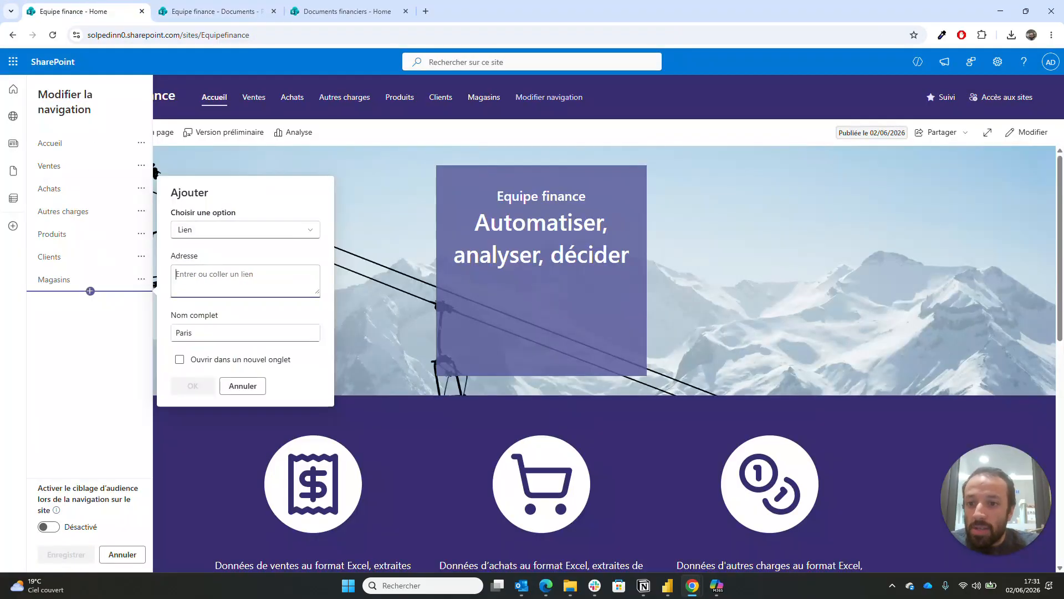
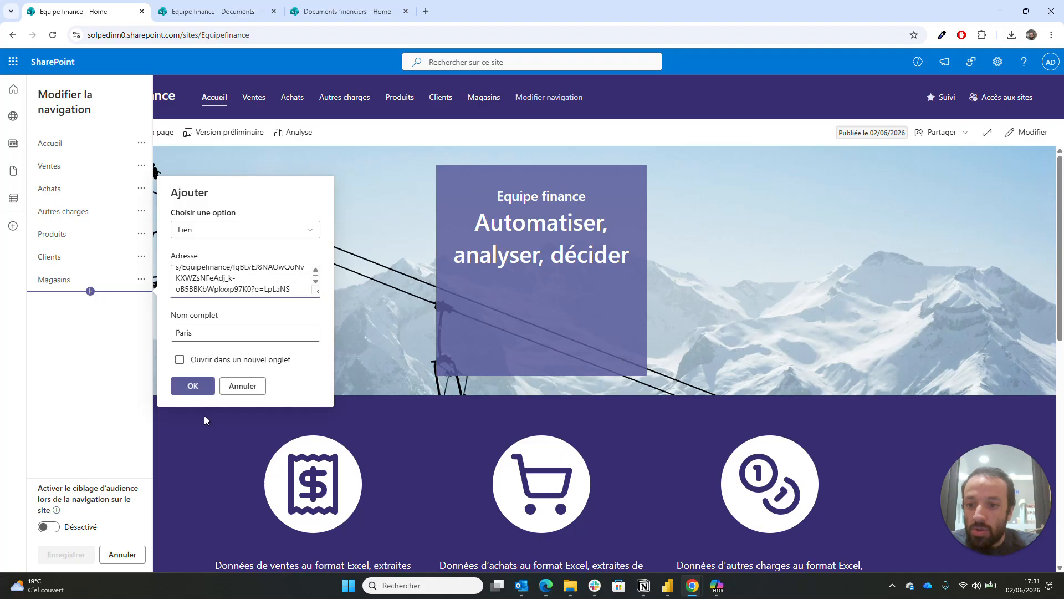
pyautogui.click(194, 385)
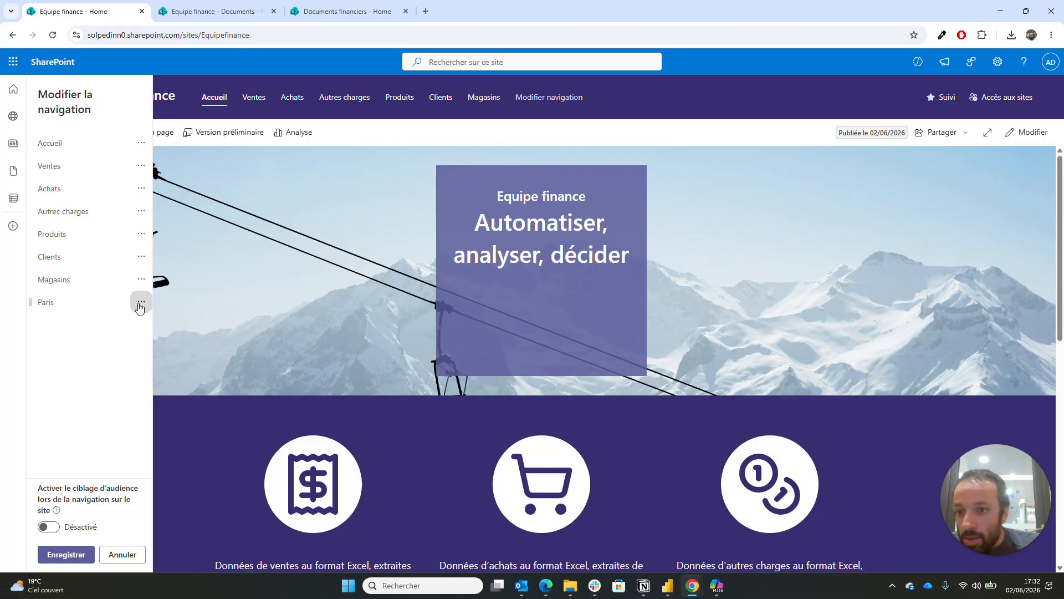
# - Make Paris a sub-link of Magasins with 'Définir en tant que sous-lien', then save
pyautogui.click(140, 303)
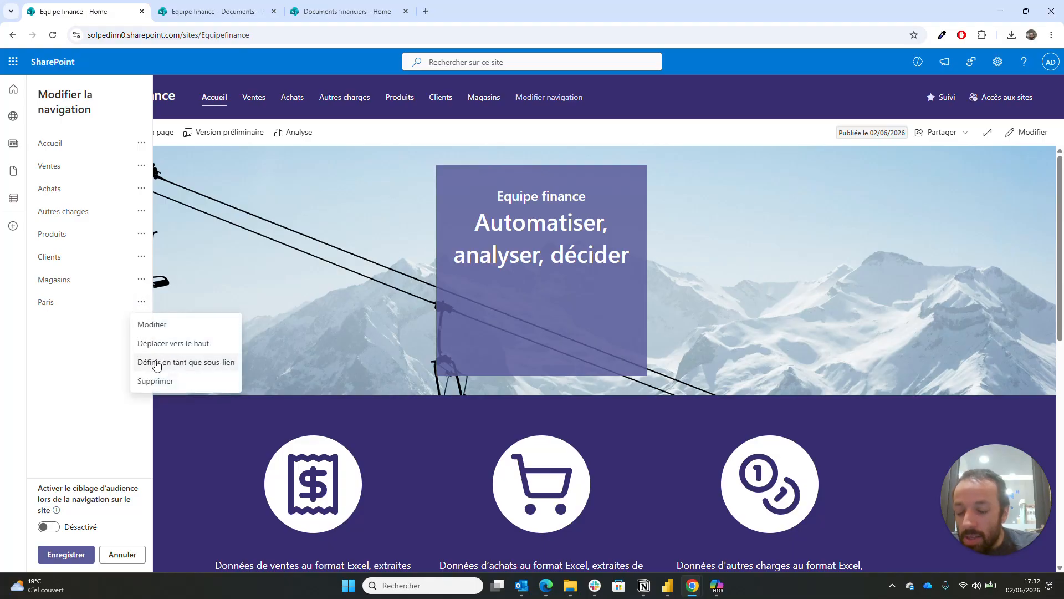
pyautogui.click(156, 363)
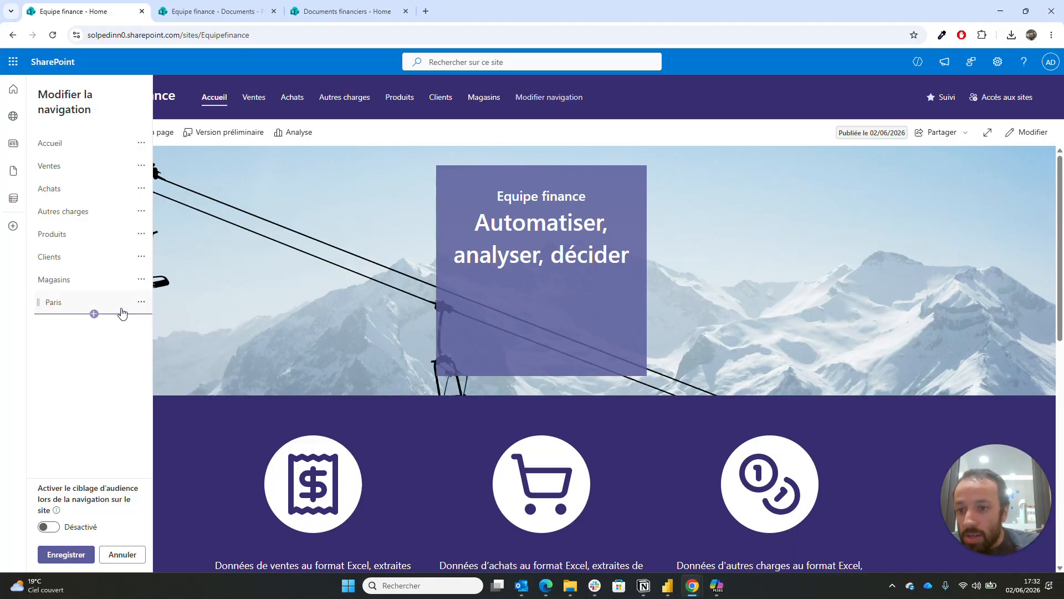
pyautogui.click(139, 305)
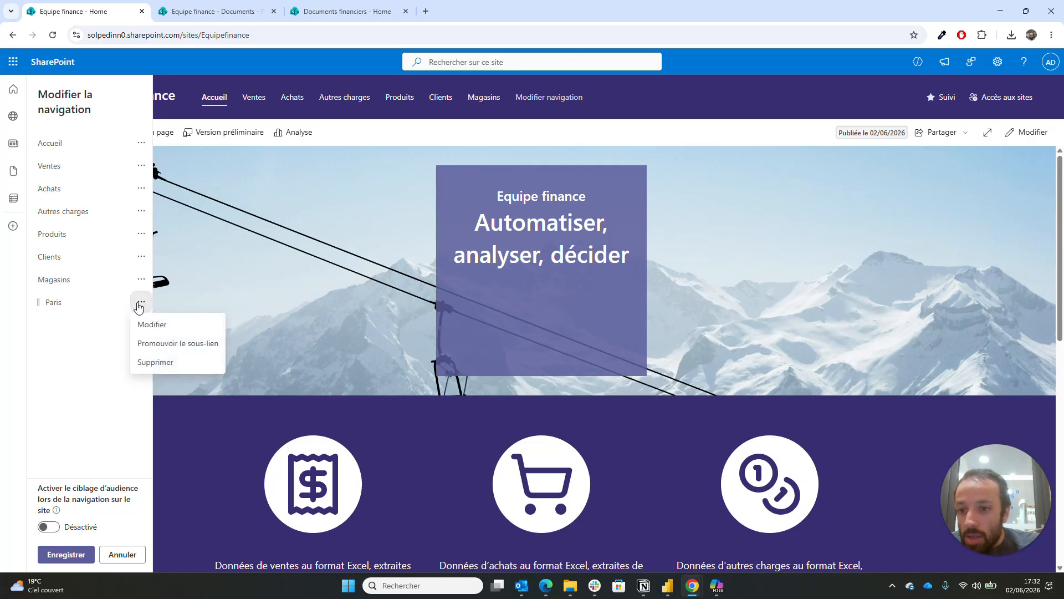
pyautogui.click(80, 336)
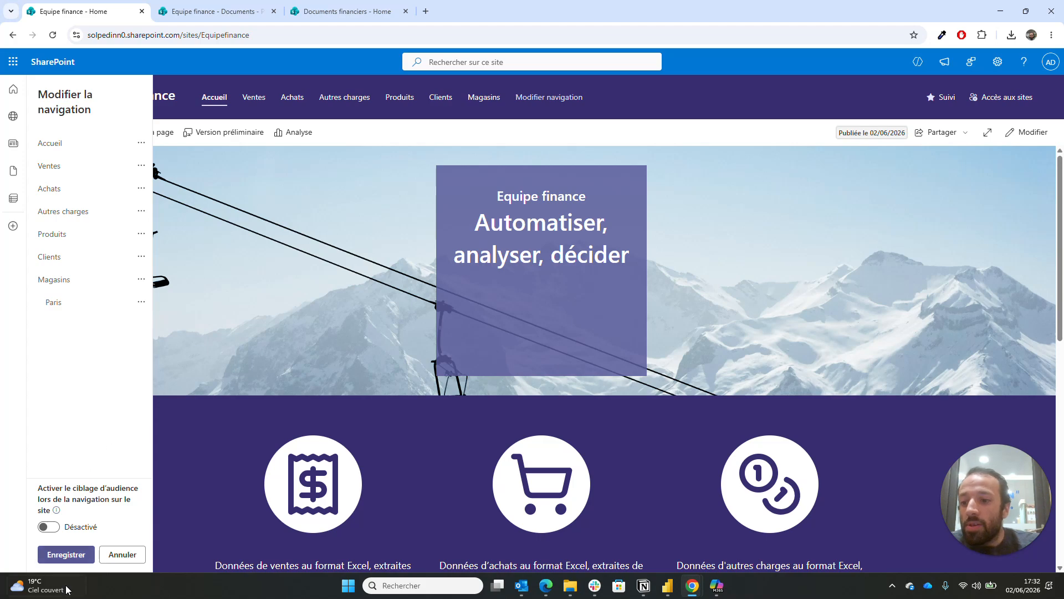
pyautogui.click(67, 554)
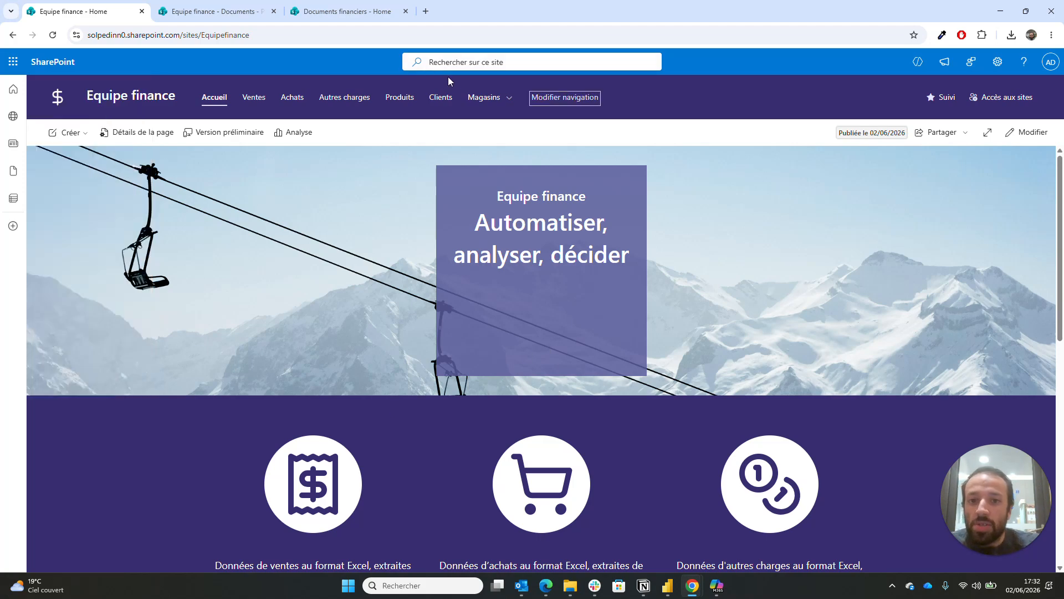
# - Test Magasins, return home, check the Magasins dropdown shows Paris, and reopen the navigation editor
pyautogui.moveTo(482, 105)
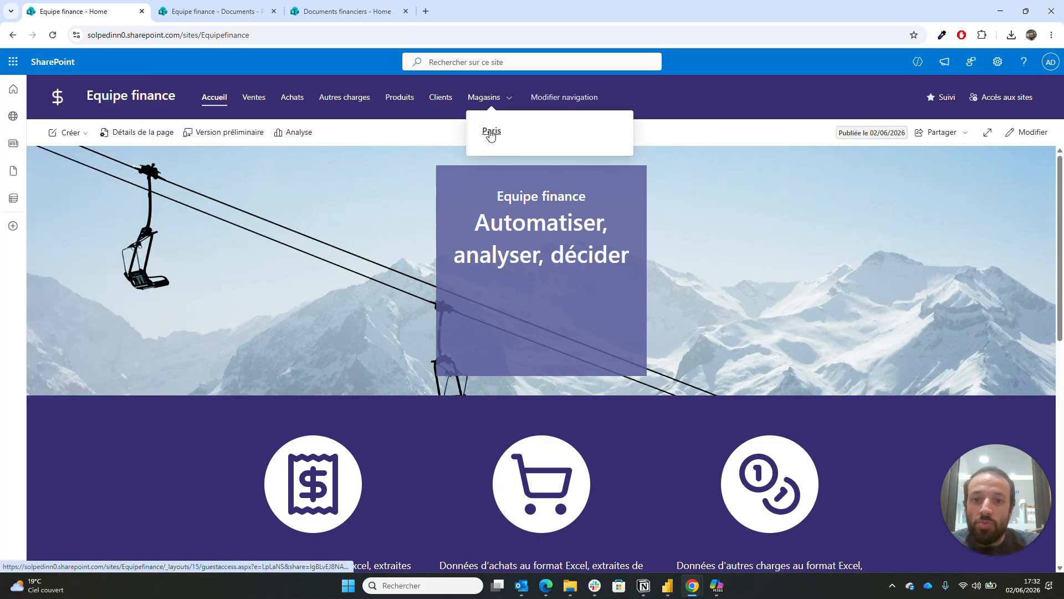
pyautogui.click(487, 98)
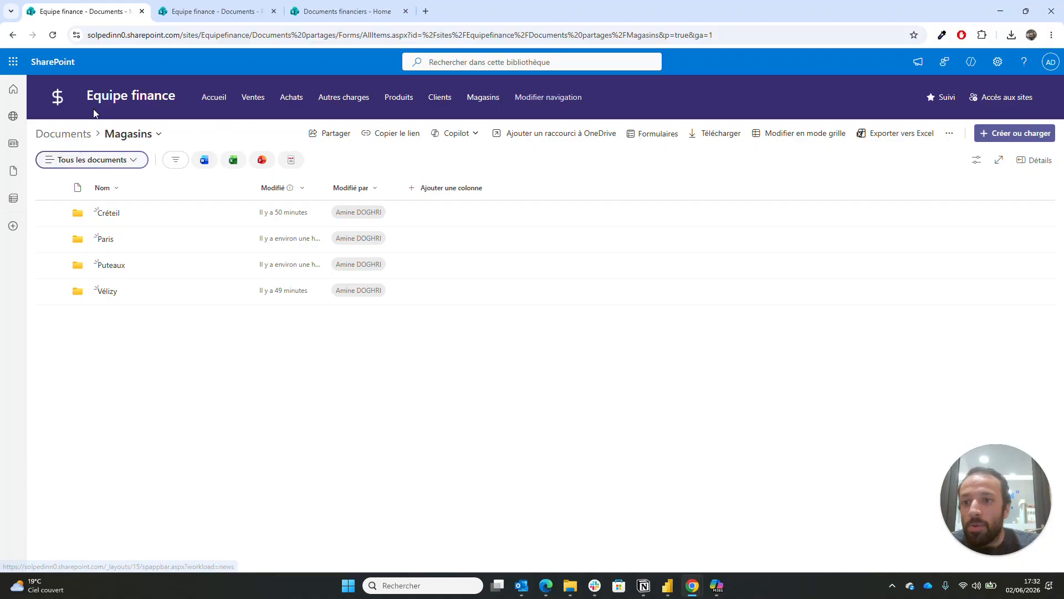
pyautogui.click(58, 102)
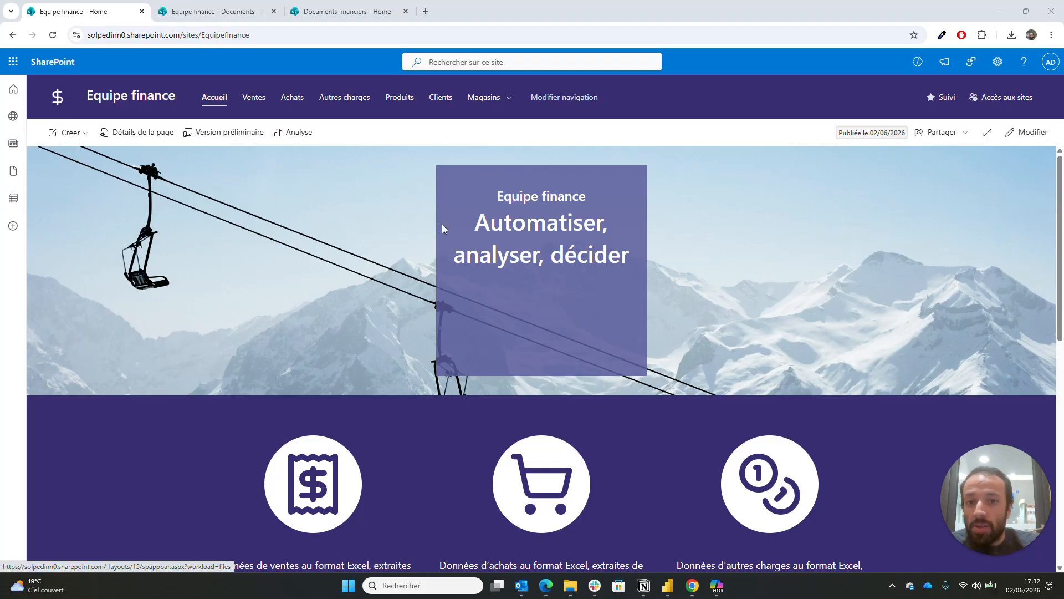
pyautogui.click(510, 97)
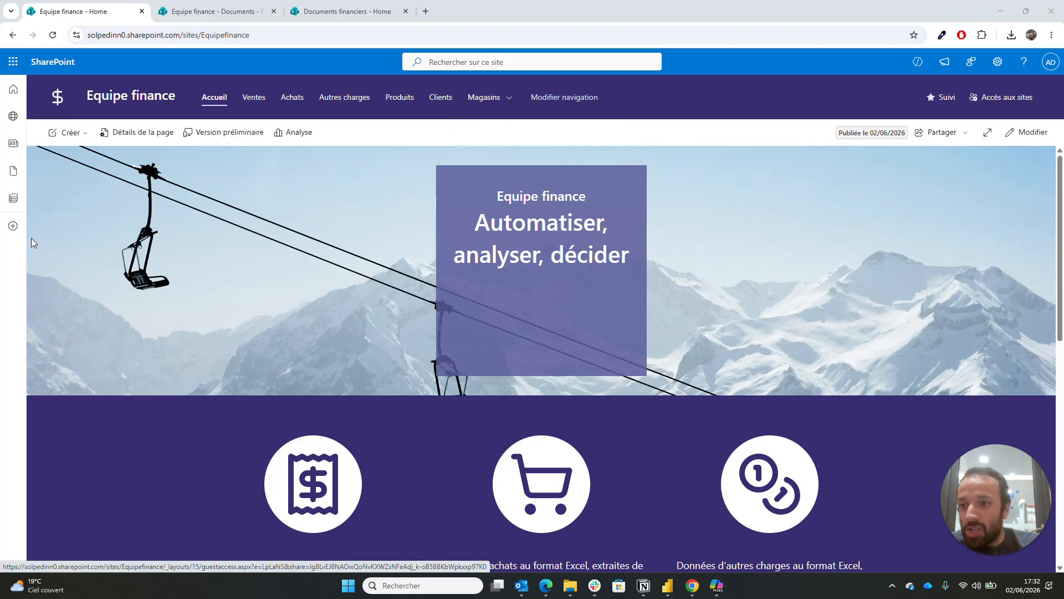
pyautogui.click(564, 98)
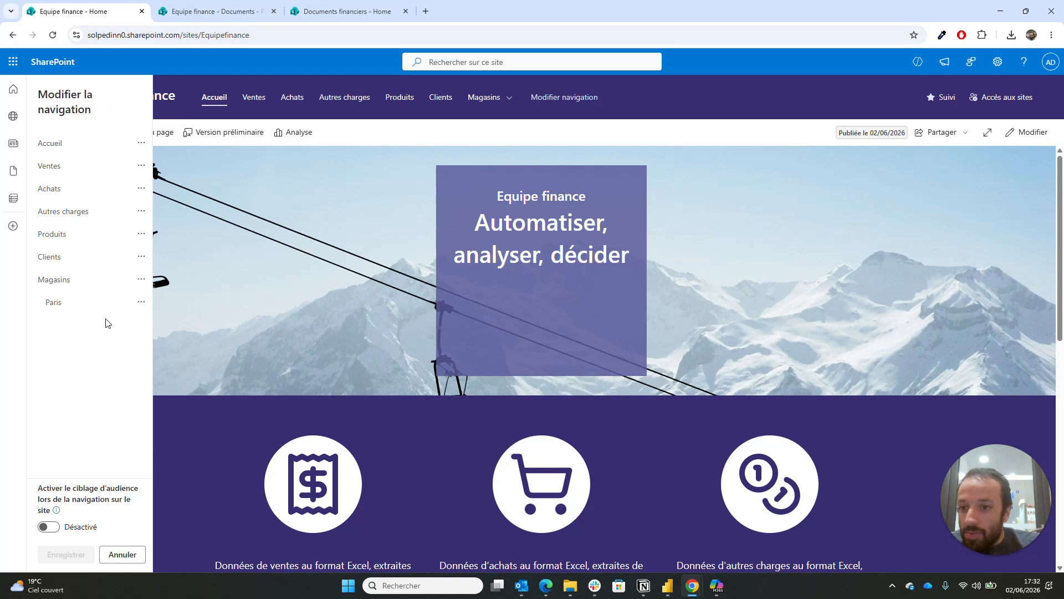
# - Insert a new link below Paris named Créteil and select its placeholder address
pyautogui.click(94, 314)
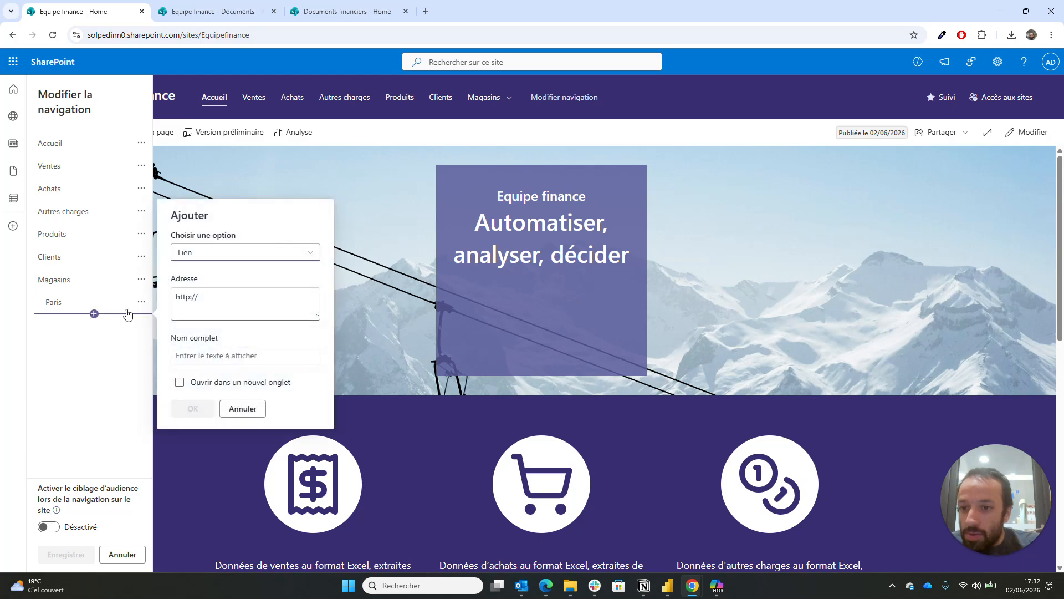
pyautogui.click(222, 355)
pyautogui.write('Créteil')
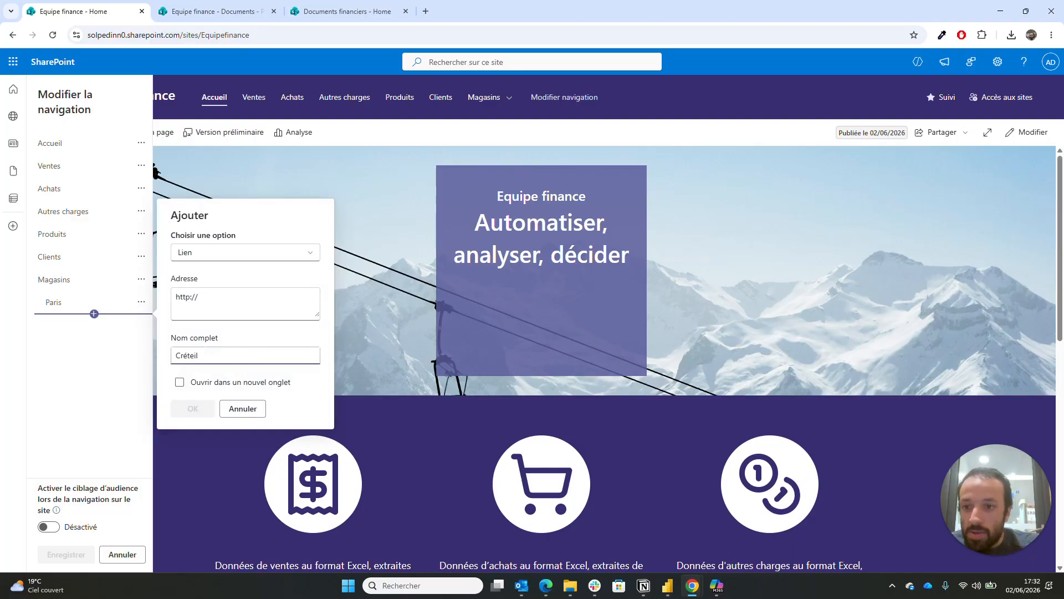
pyautogui.click(206, 300)
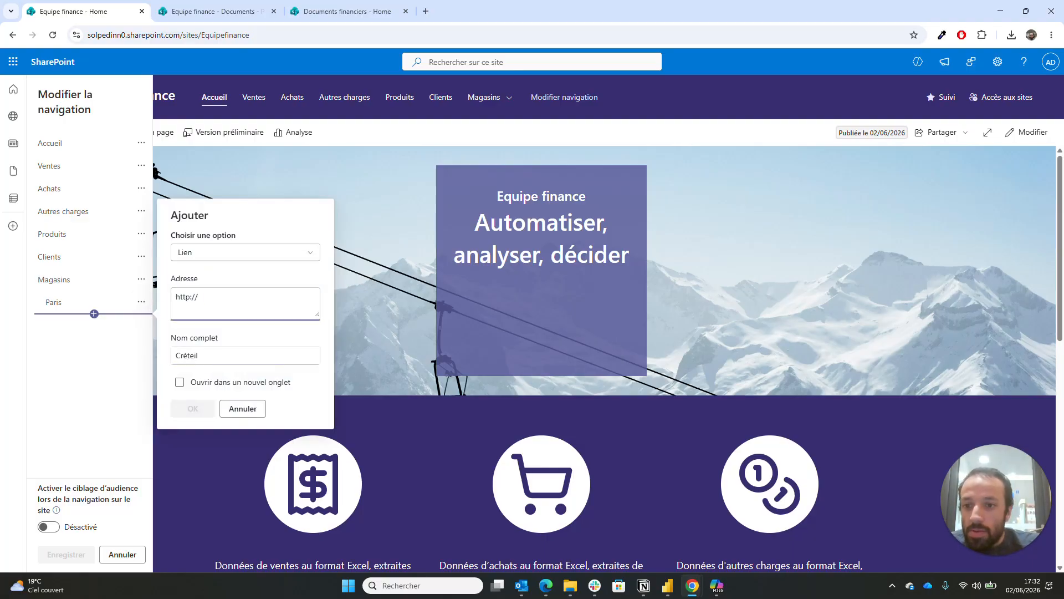
pyautogui.moveTo(198, 298); pyautogui.dragTo(164, 299)
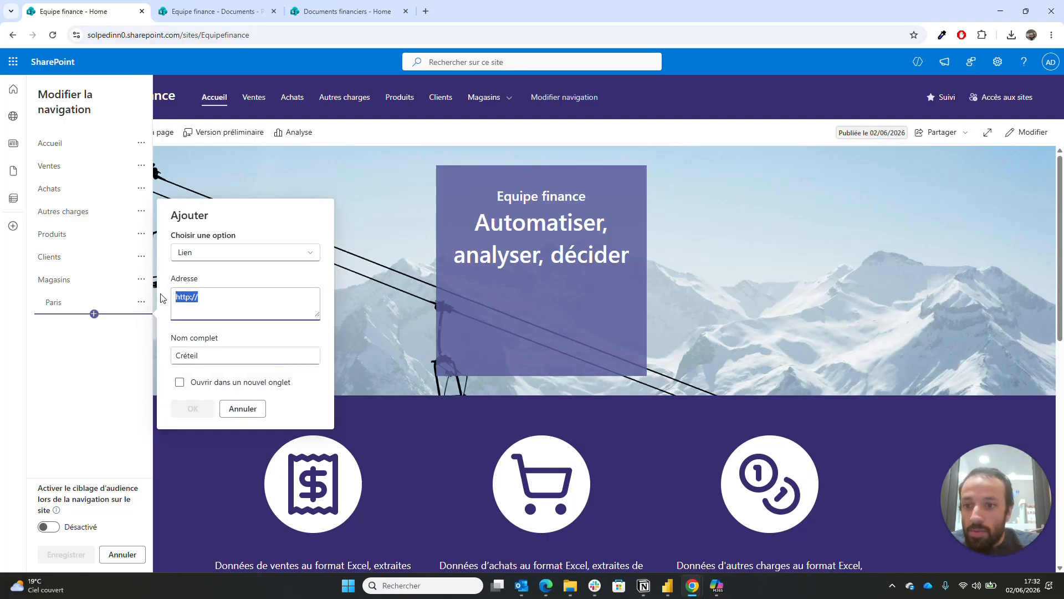
# - Copy the Magasins › Créteil folder link and paste it as the Créteil link's address
pyautogui.click(213, 11)
pyautogui.click(325, 285)
pyautogui.click(140, 133)
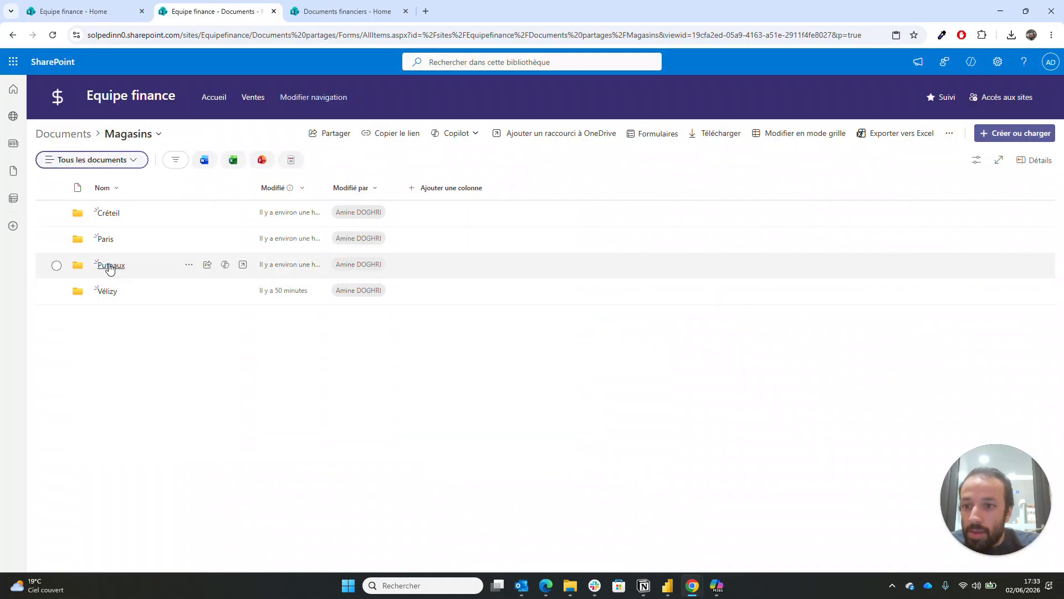
pyautogui.click(108, 213)
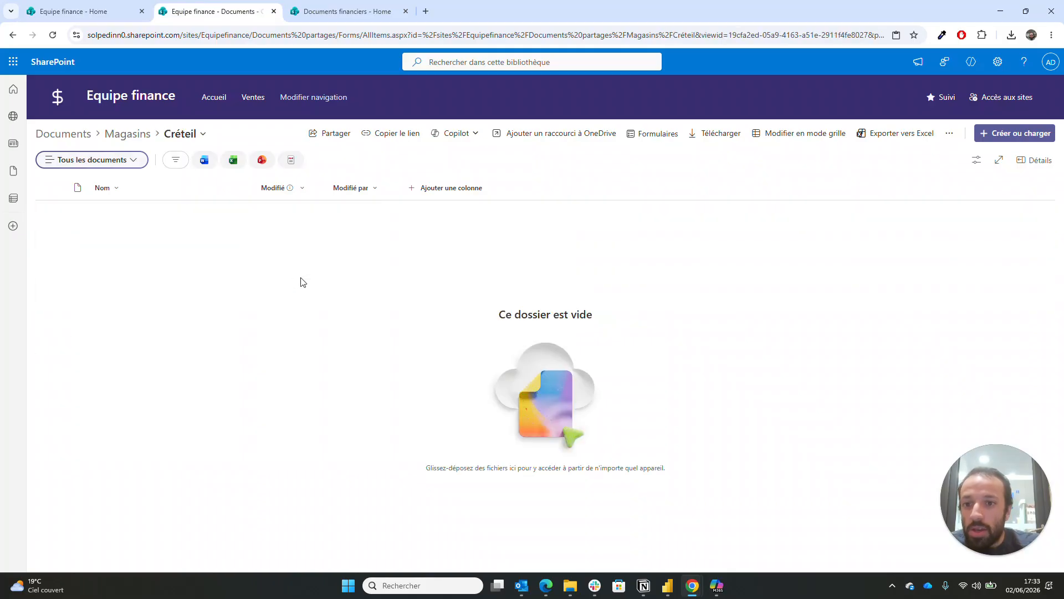
pyautogui.click(394, 136)
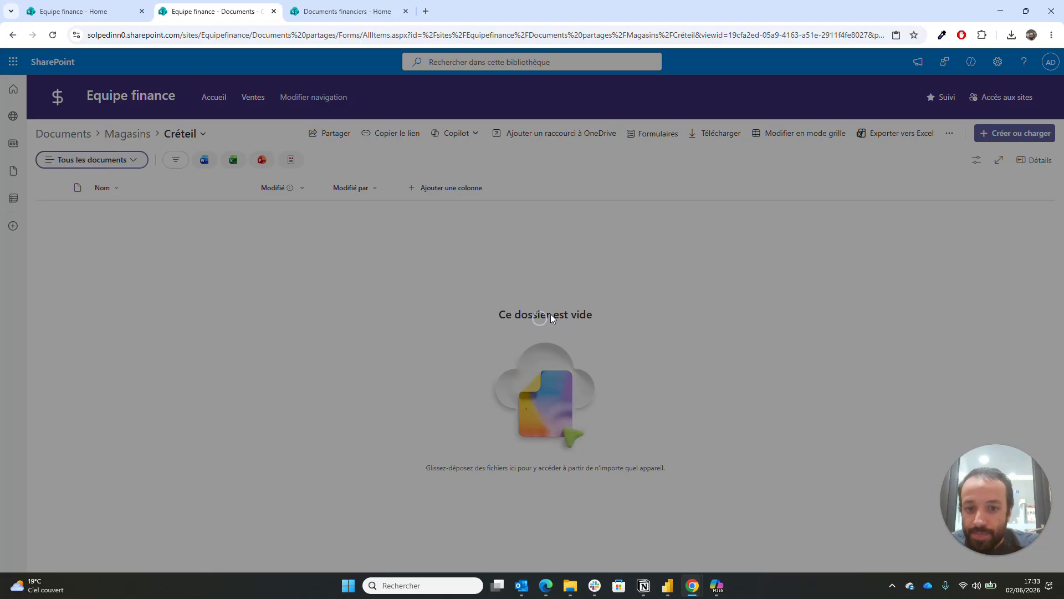
pyautogui.click(642, 299)
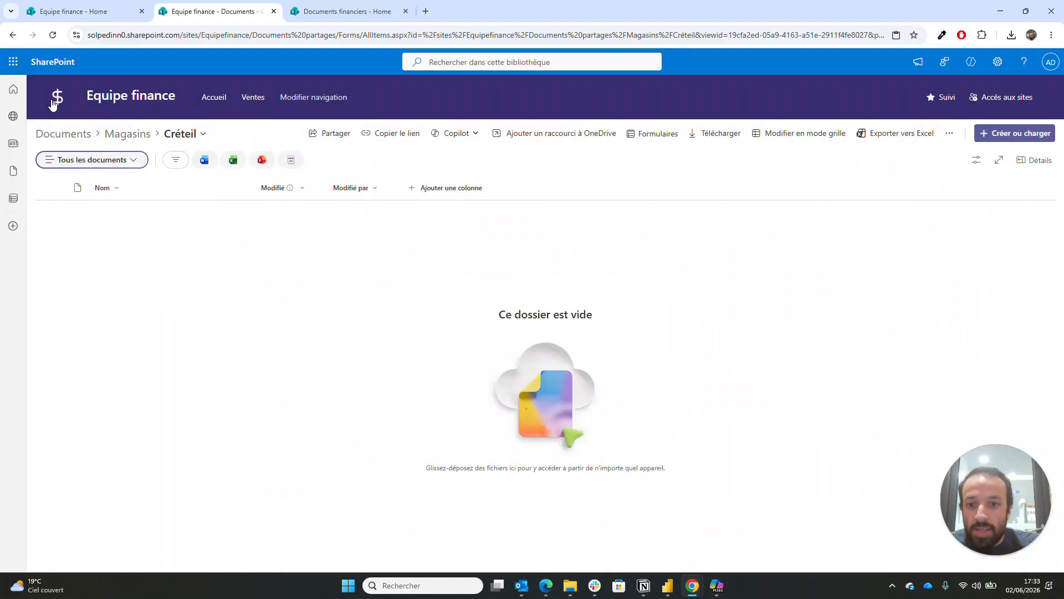
pyautogui.click(64, 10)
pyautogui.hotkey('ctrl', 'v')
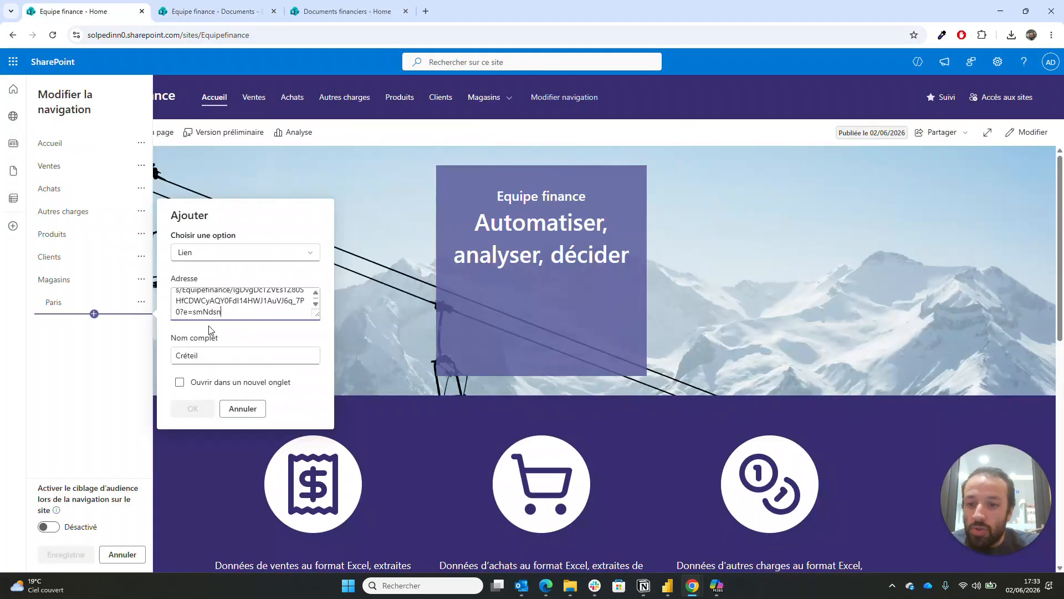
pyautogui.click(194, 409)
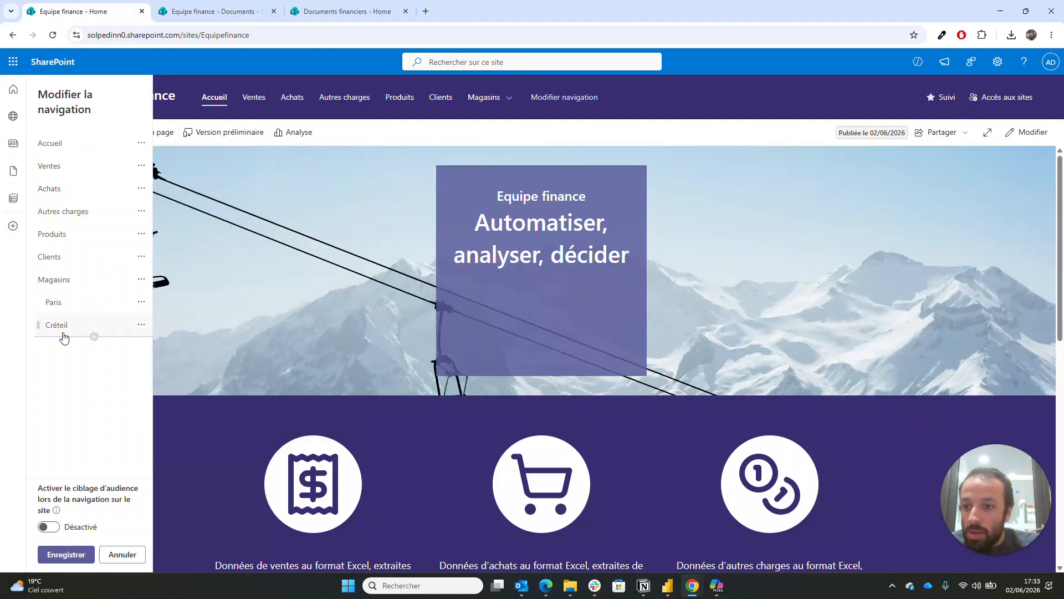
# - Insert a new link below Créteil named Vélizy and clear its address
pyautogui.click(94, 337)
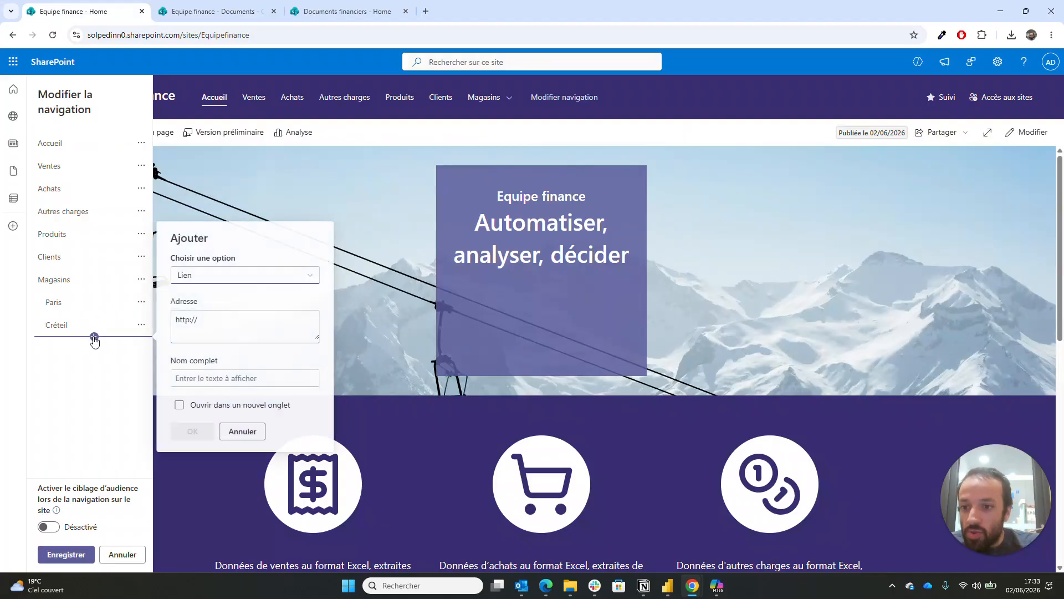
pyautogui.click(241, 378)
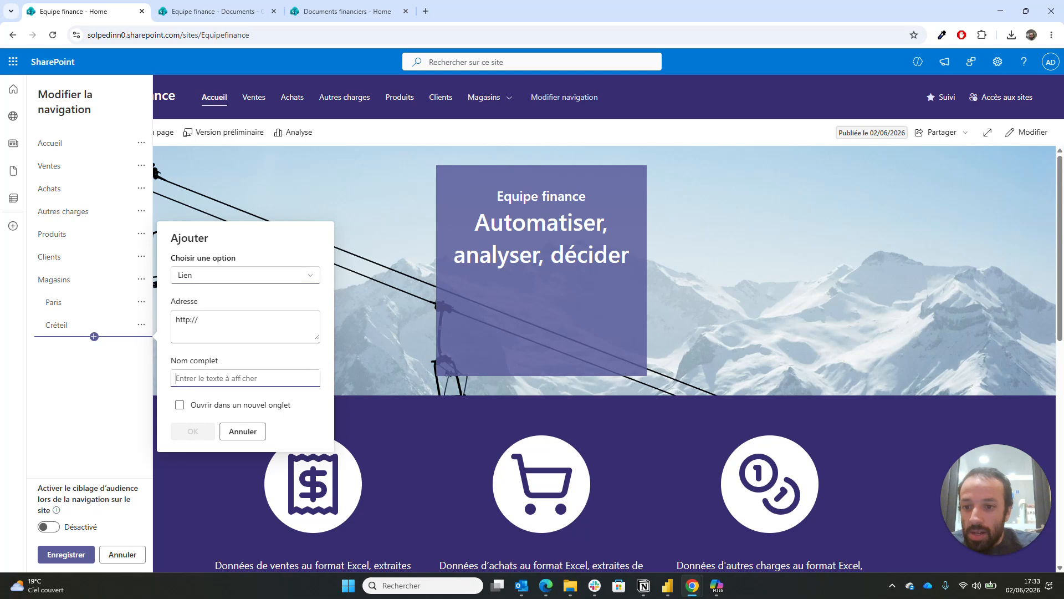
pyautogui.write('Vélizy')
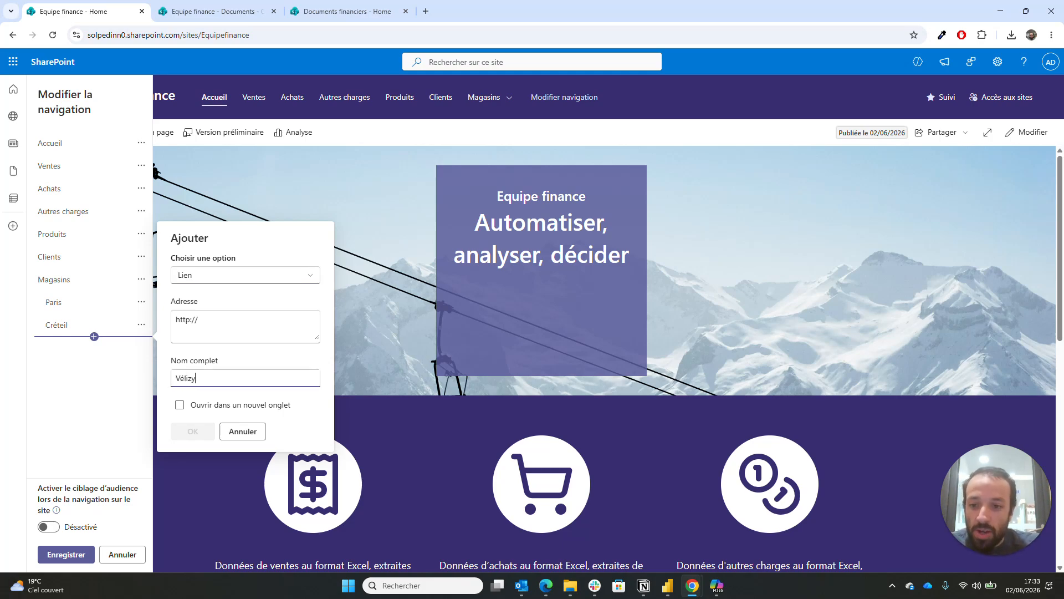
pyautogui.hotkey('shift', 'Tab')
pyautogui.press('BackSpace')
# - Set the Vélizy link's address to the copied Magasins › Puteaux folder link
pyautogui.click(214, 11)
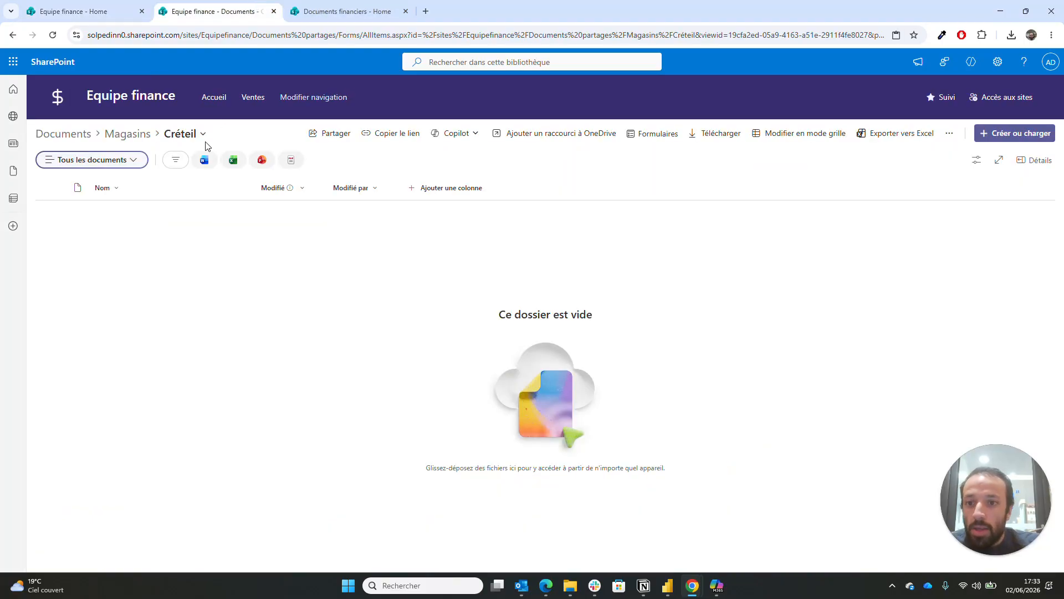
pyautogui.click(127, 135)
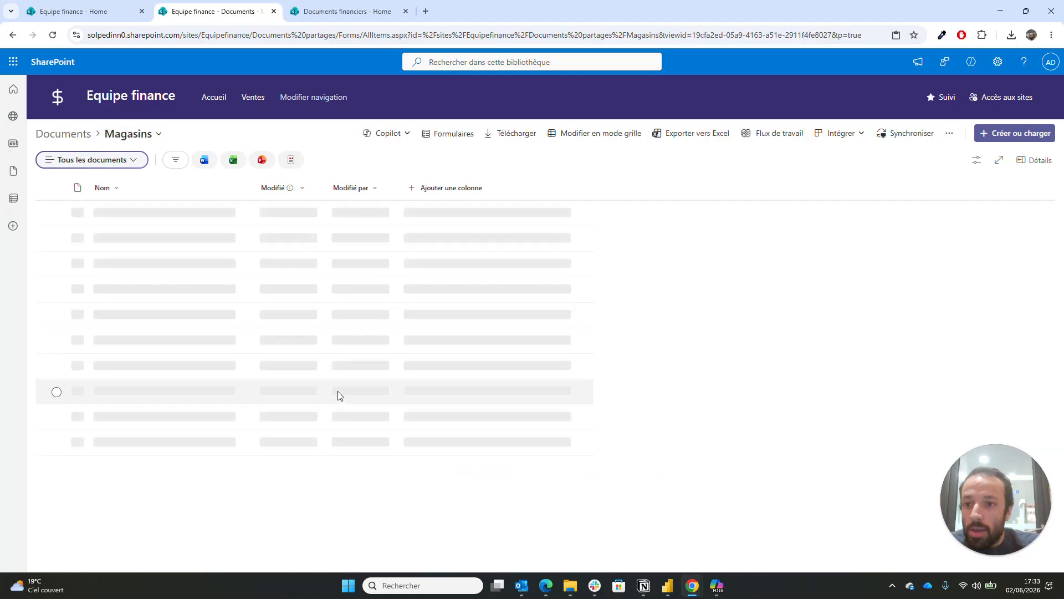
pyautogui.click(108, 265)
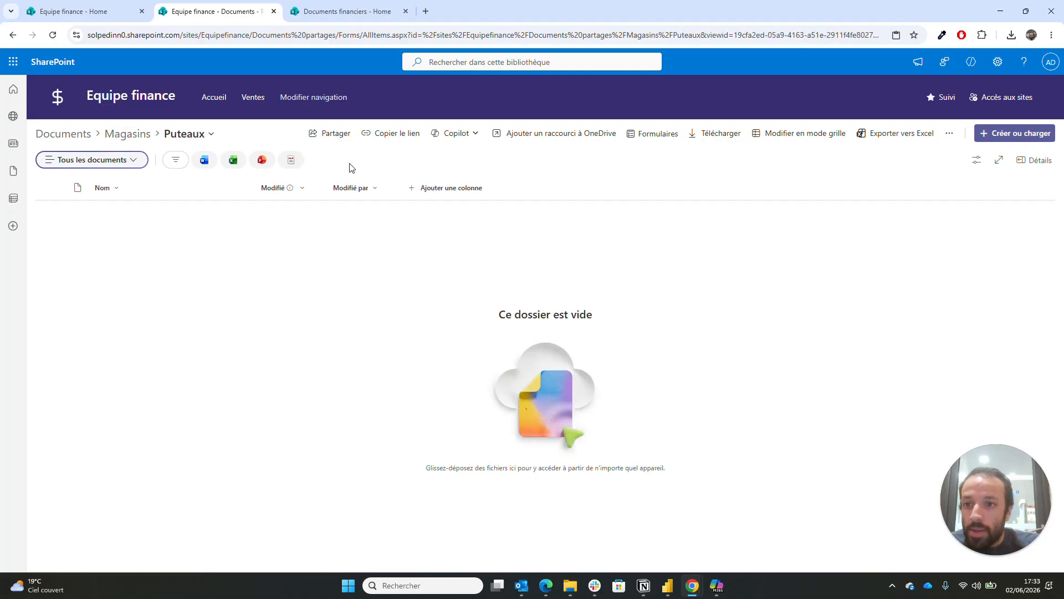
pyautogui.click(394, 134)
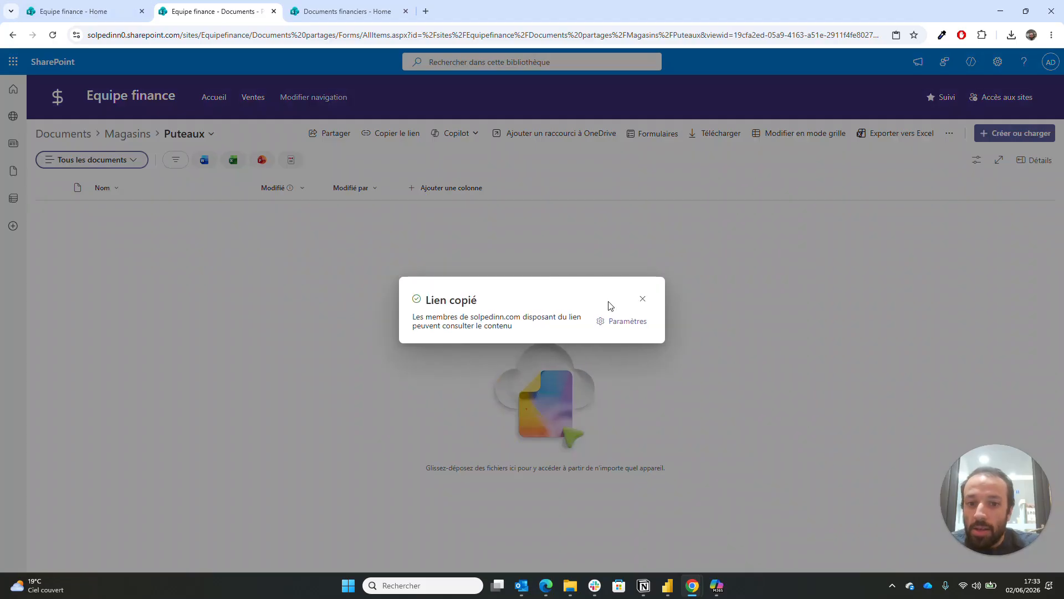
pyautogui.click(642, 298)
pyautogui.click(82, 5)
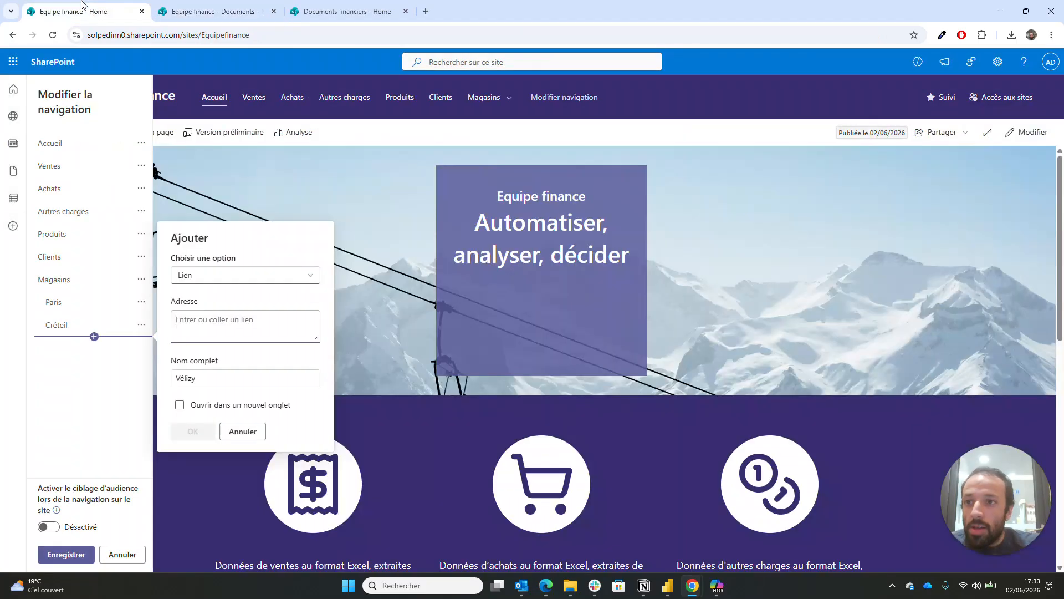
pyautogui.hotkey('ctrl', 'v')
pyautogui.click(201, 438)
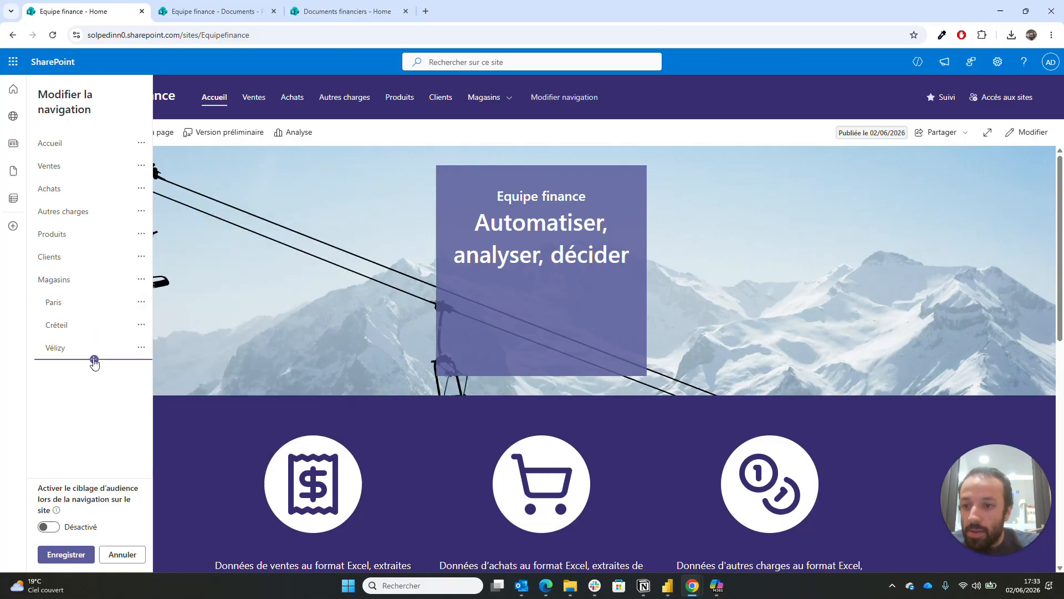
pyautogui.click(94, 360)
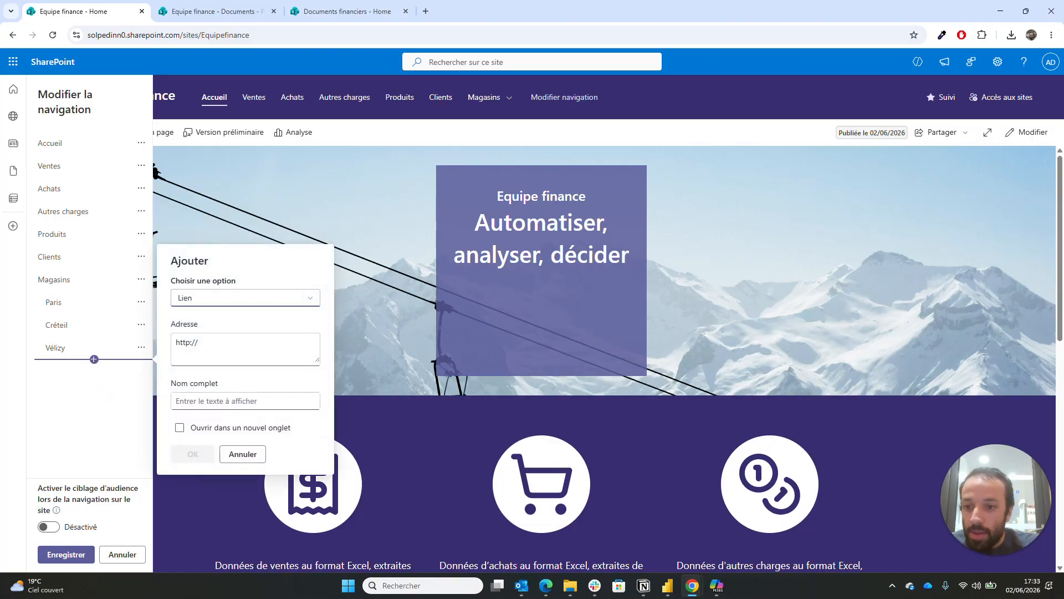
# - Name the new link 'Puteaux' and set its address to the copied Magasins › Puteaux folder link
pyautogui.click(245, 401)
pyautogui.write('Puteaux')
pyautogui.hotkey('shift', 'Tab')
pyautogui.press('BackSpace')
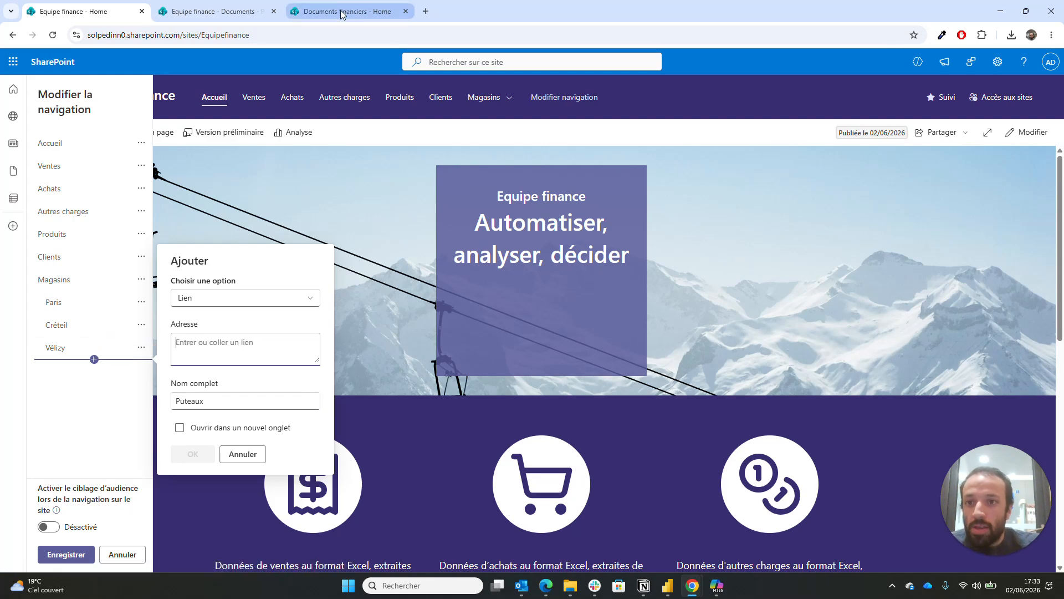
pyautogui.click(211, 11)
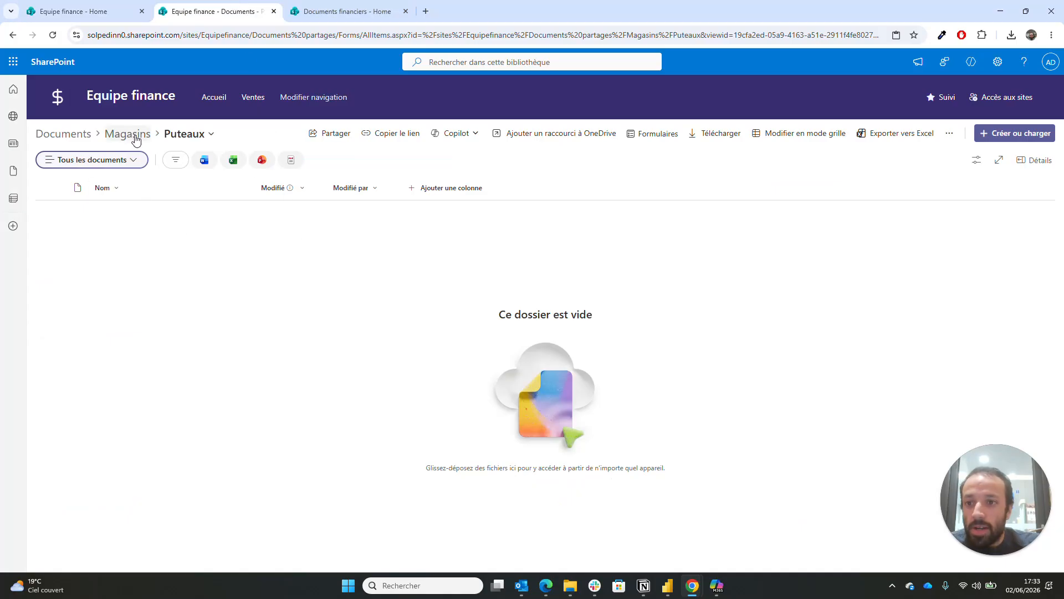
pyautogui.click(392, 141)
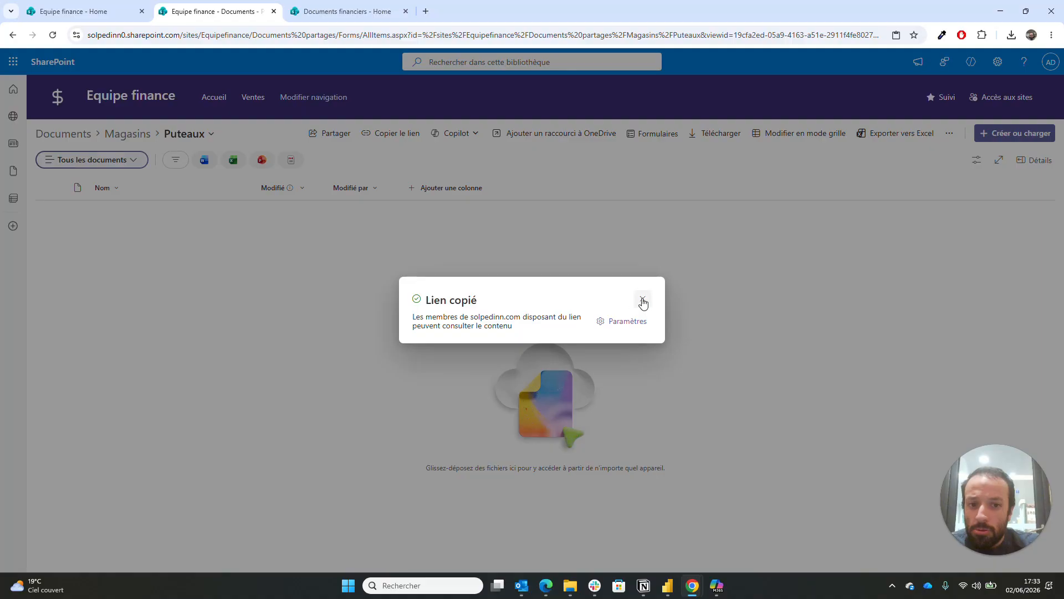
pyautogui.click(644, 300)
pyautogui.click(95, 11)
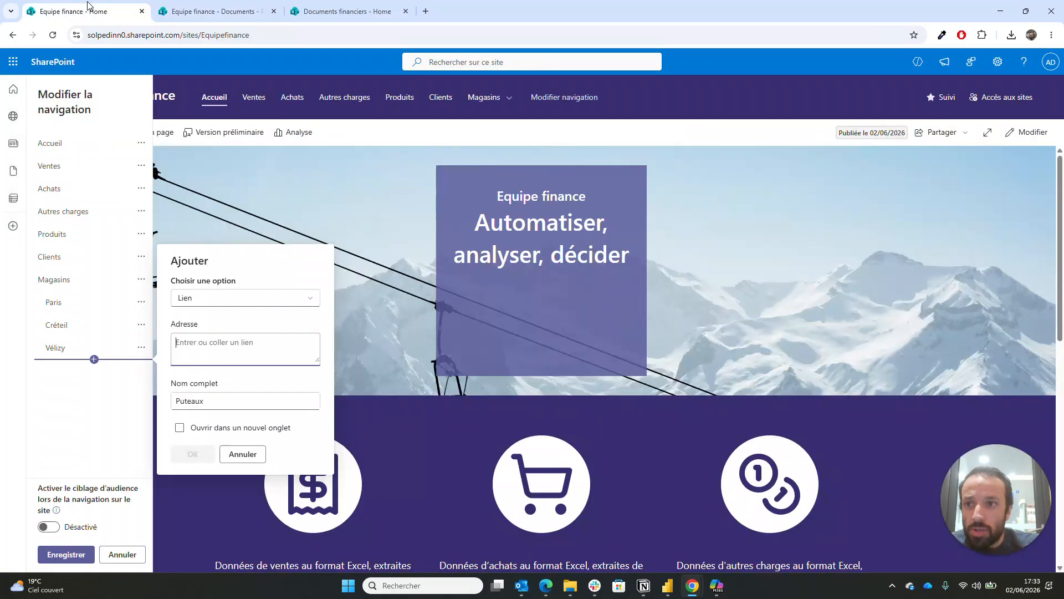
pyautogui.hotkey('ctrl', 'v')
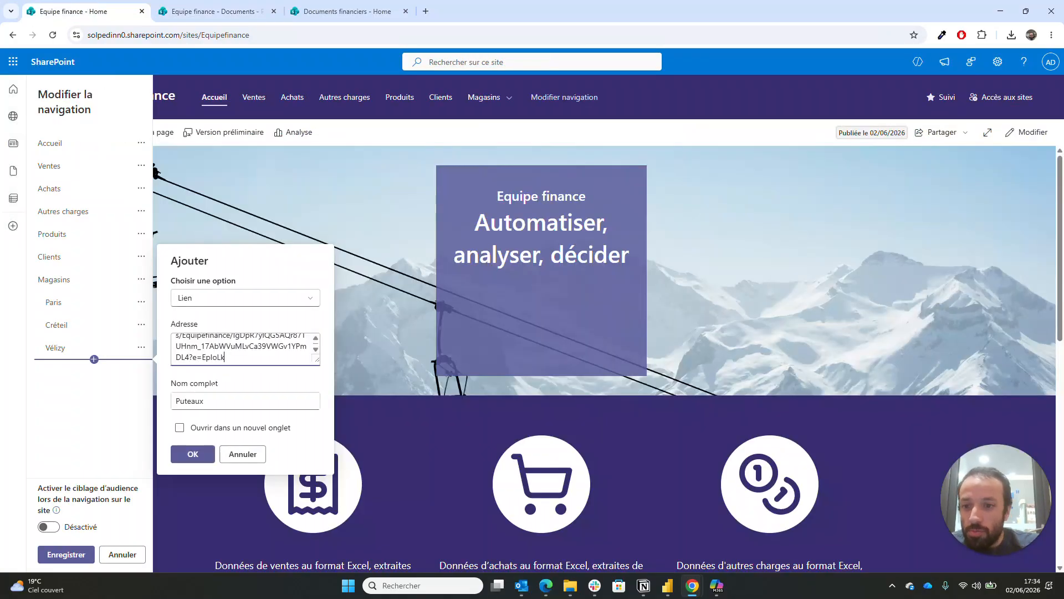
pyautogui.click(192, 455)
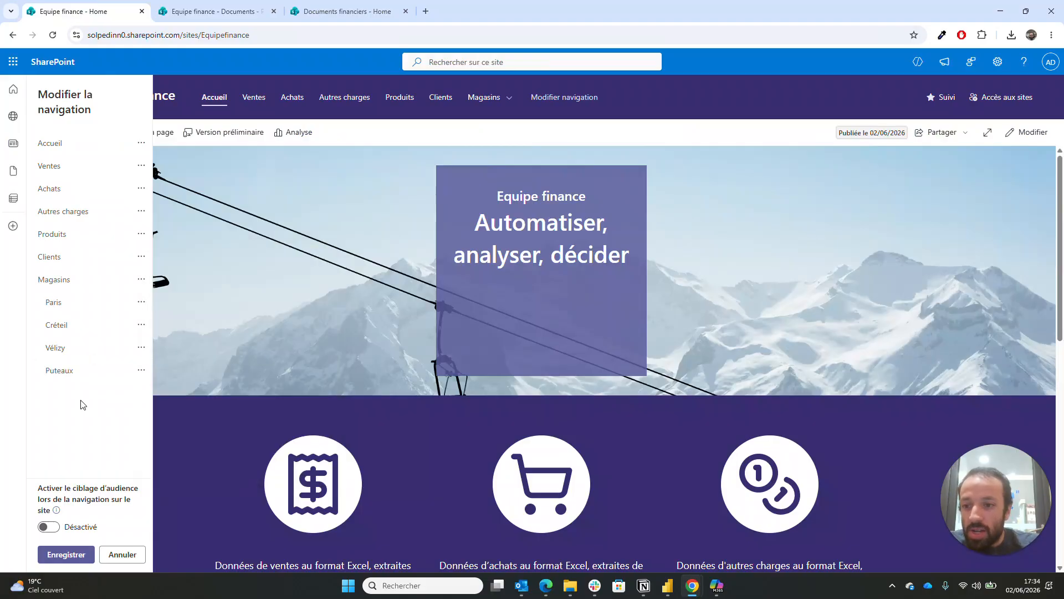
# - Save the navigation and check that the Magasins dropdown lists Paris, Créteil, Vélizy and Puteaux
pyautogui.click(66, 554)
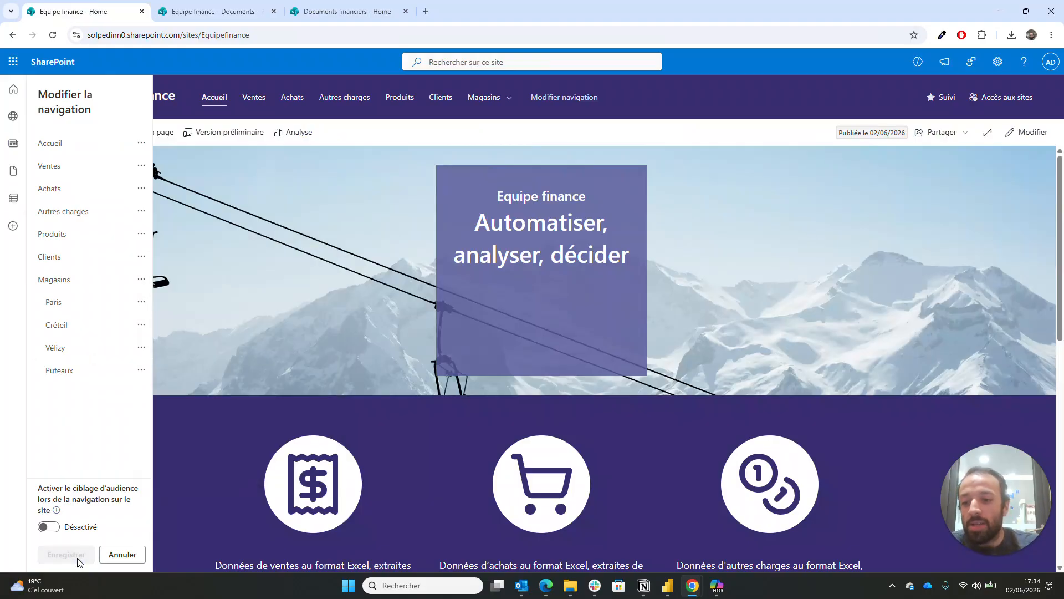
pyautogui.click(487, 96)
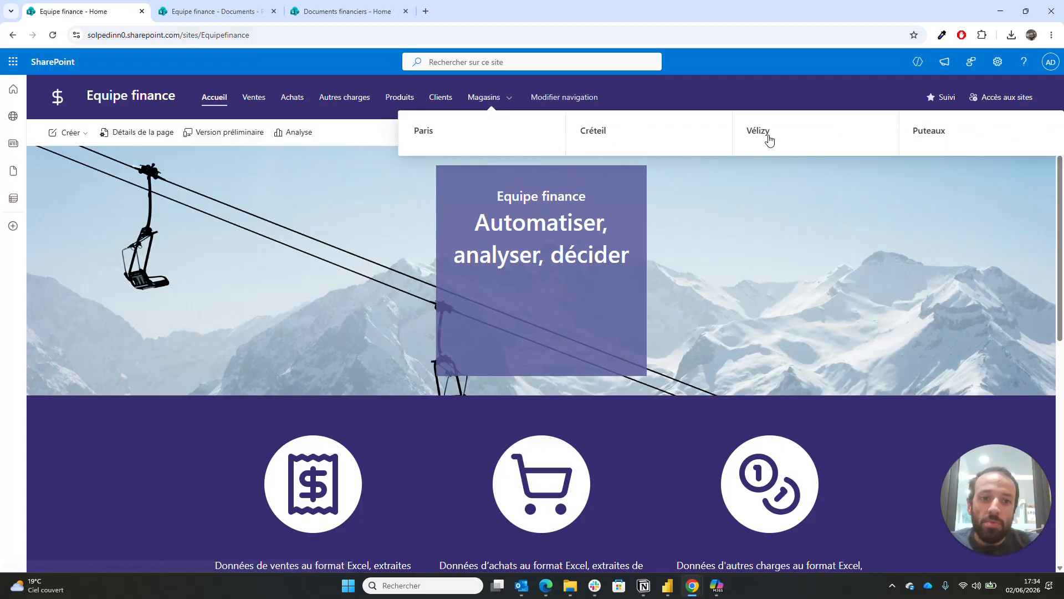
pyautogui.scroll(-6, 873, 384)
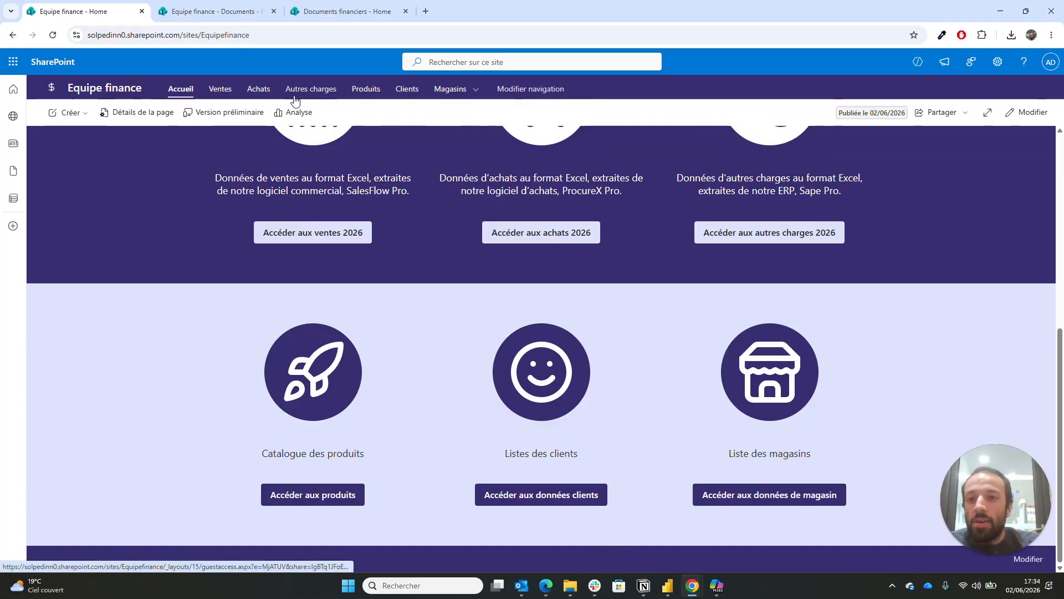
pyautogui.scroll(3, 314, 276)
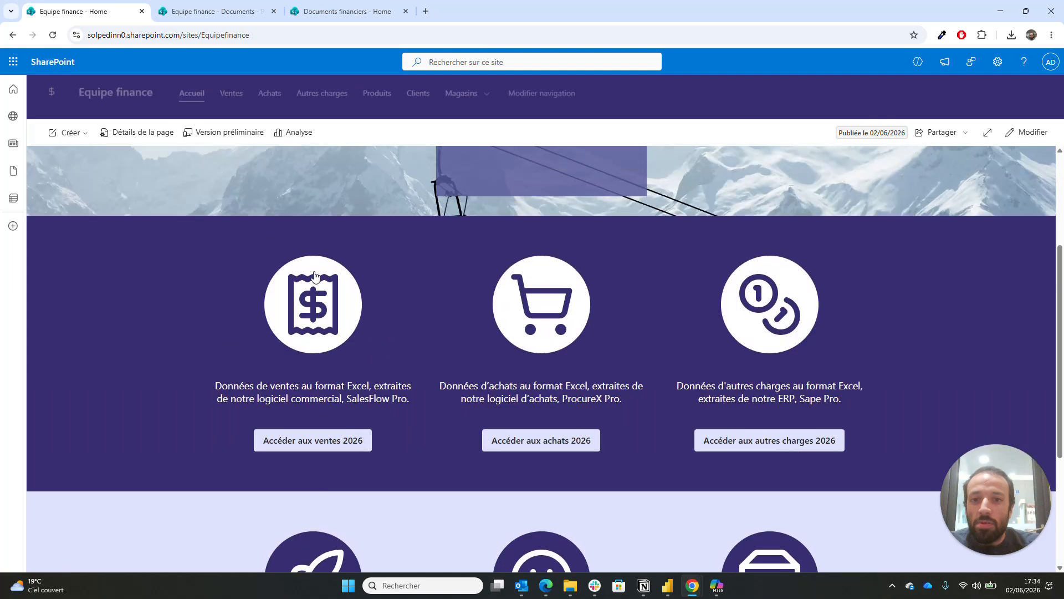
pyautogui.scroll(3, 314, 275)
pyautogui.scroll(-5, 314, 276)
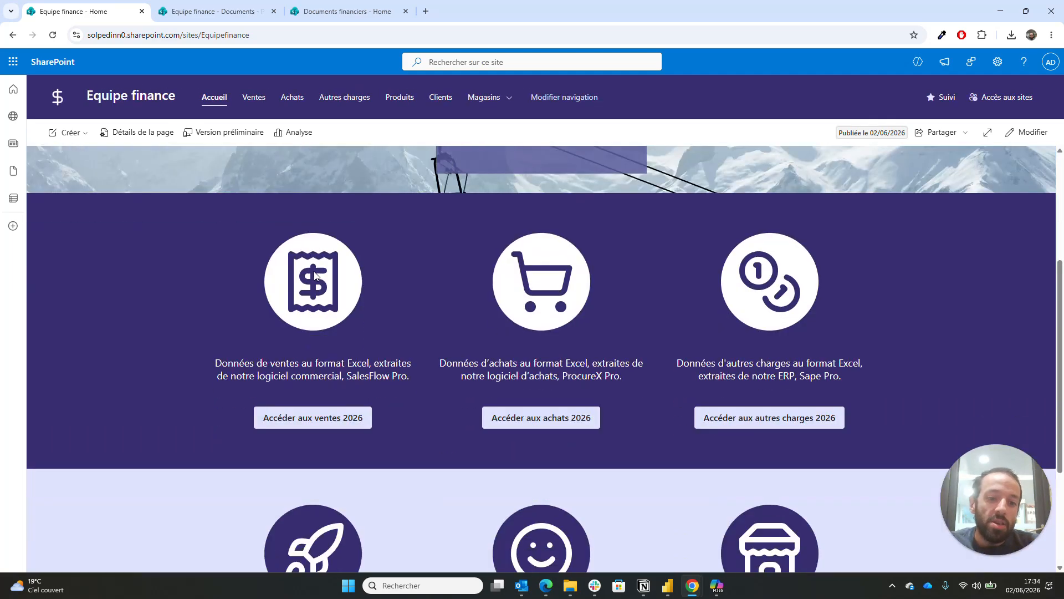
pyautogui.scroll(-2, 314, 276)
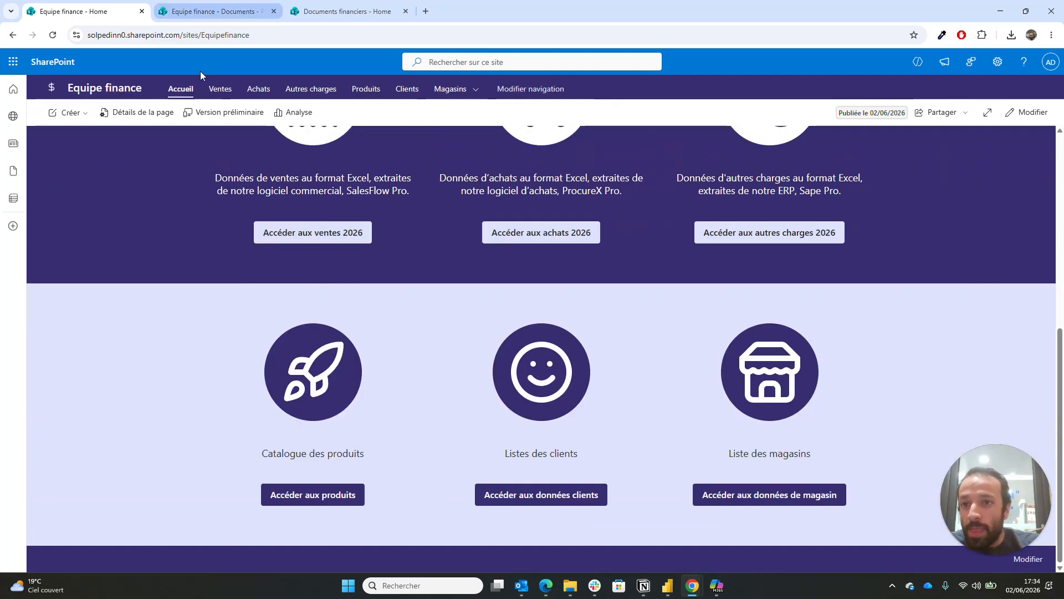
# - Look over the Documents financiers site, then go back to the Equipe finance homepage
pyautogui.click(343, 11)
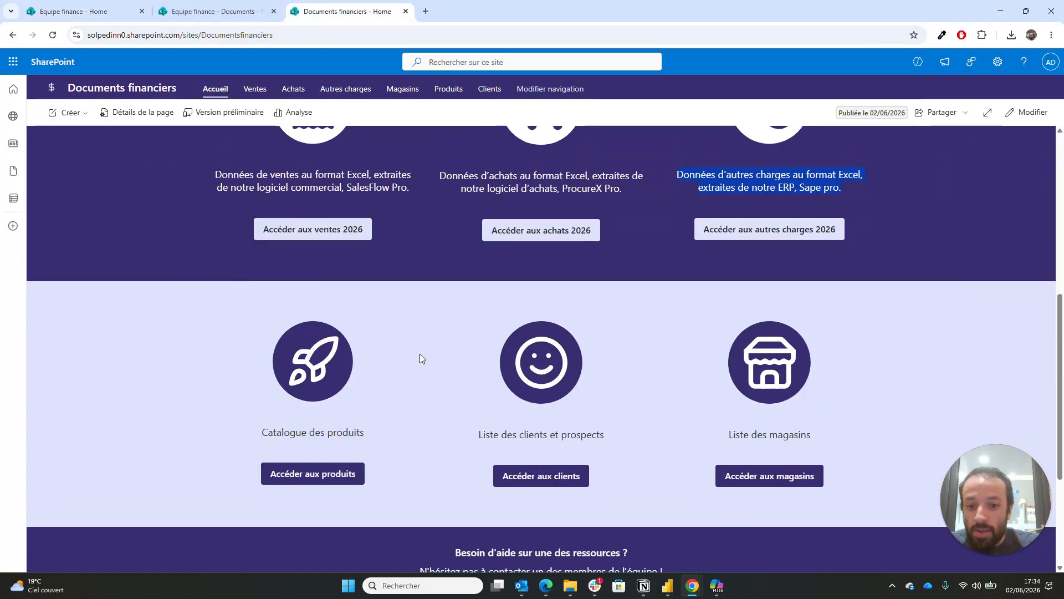
pyautogui.scroll(-3, 420, 353)
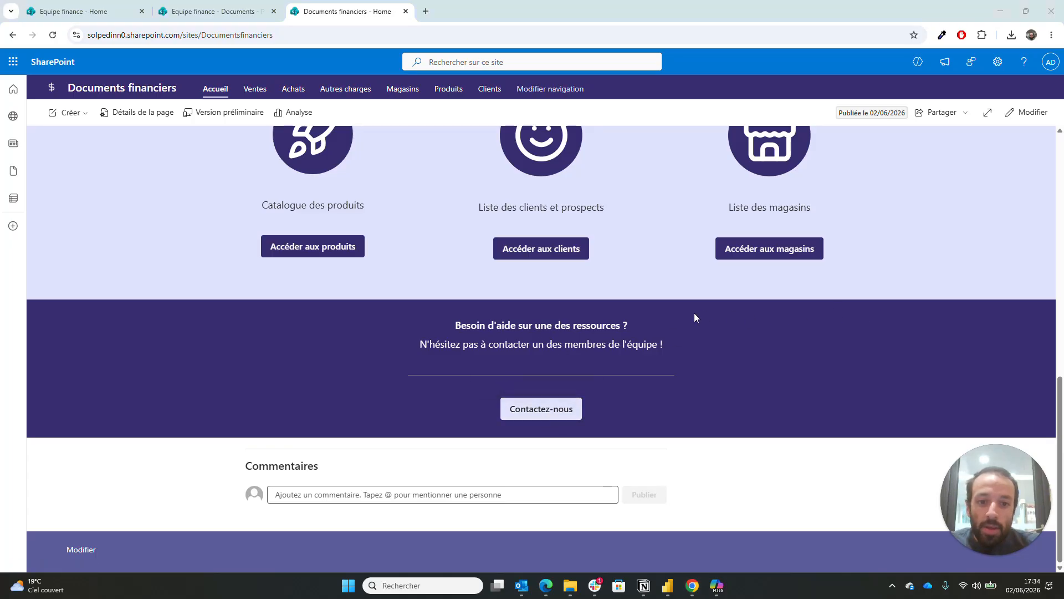
pyautogui.click(64, 5)
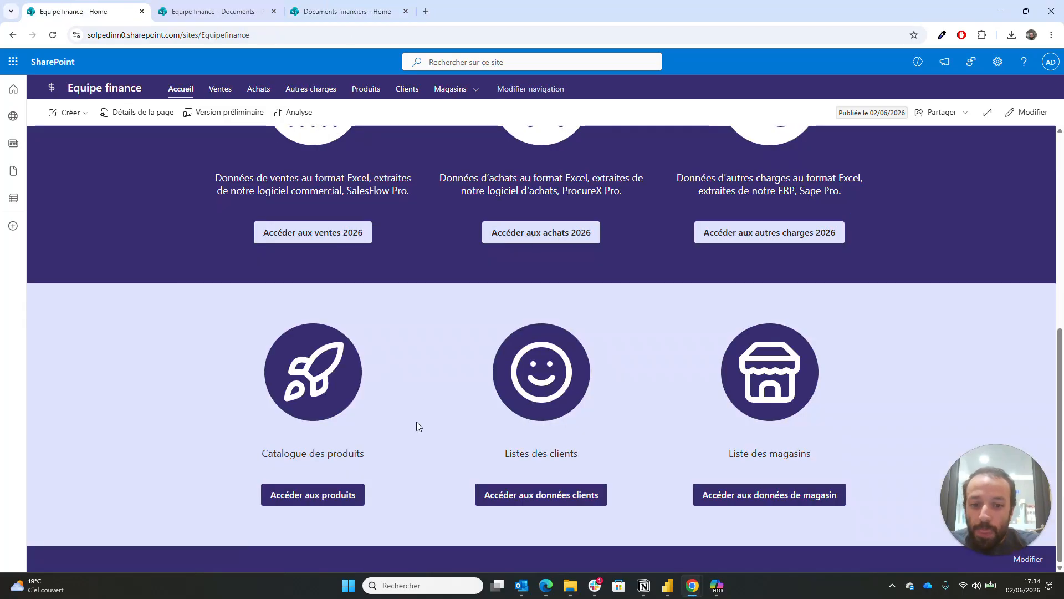
# - Add a one-column section at the bottom of the homepage with the #382d6f dark purple background
pyautogui.click(1023, 115)
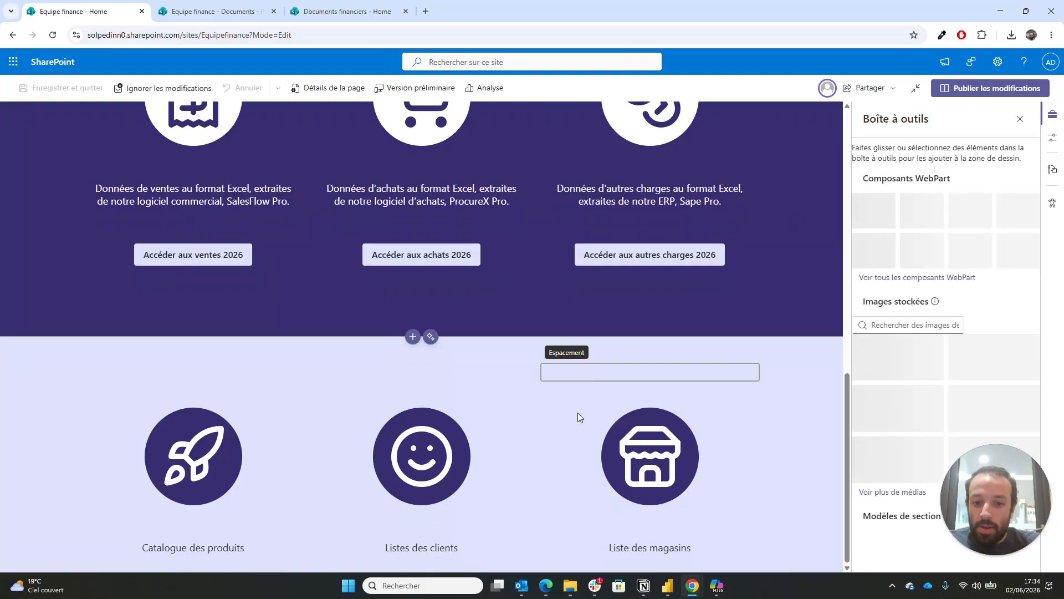
pyautogui.scroll(-5, 557, 455)
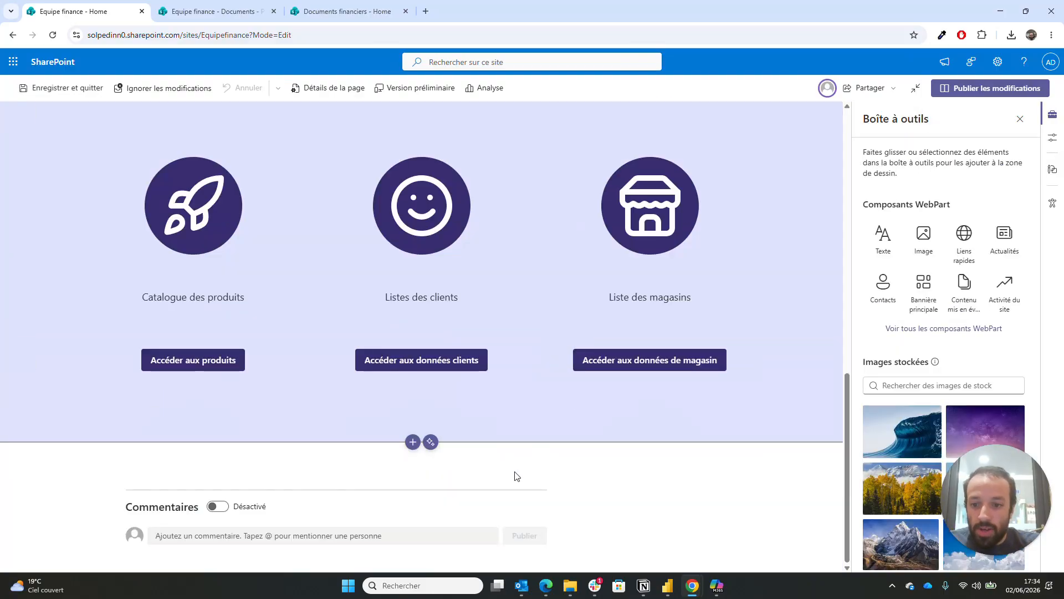
pyautogui.click(413, 442)
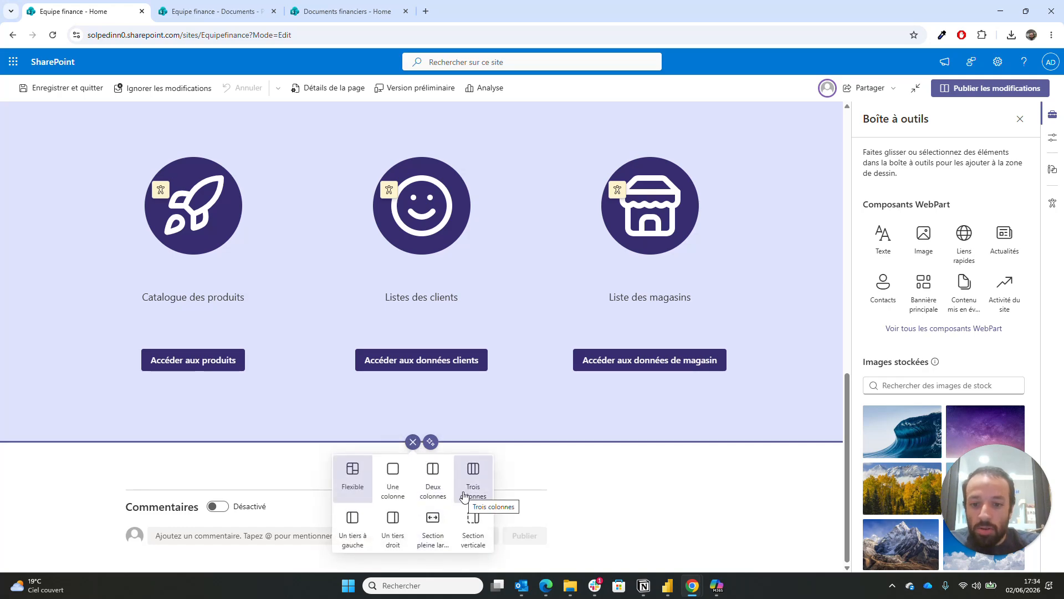
pyautogui.click(393, 485)
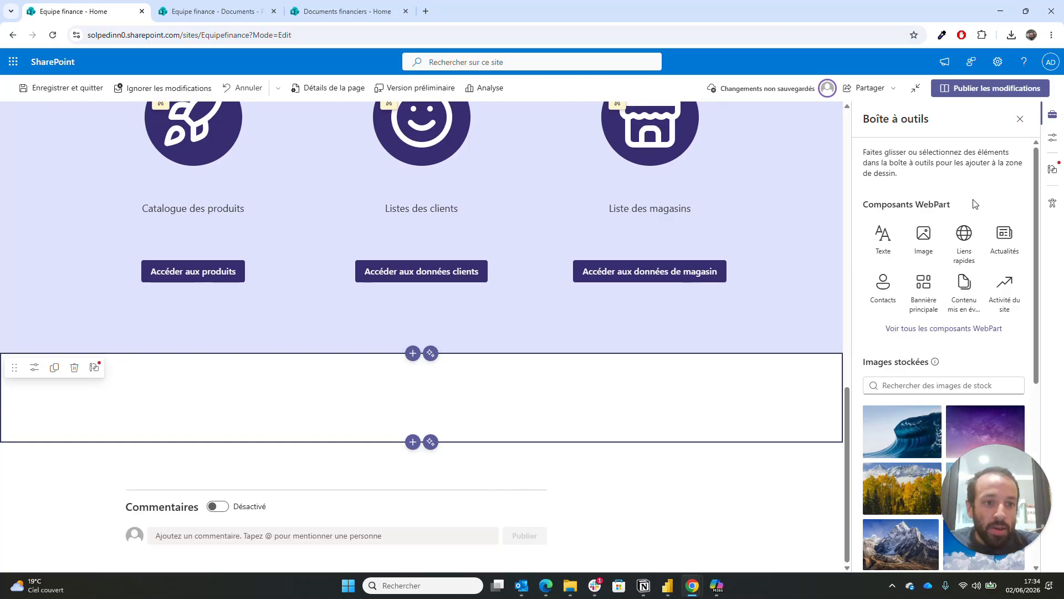
pyautogui.click(35, 368)
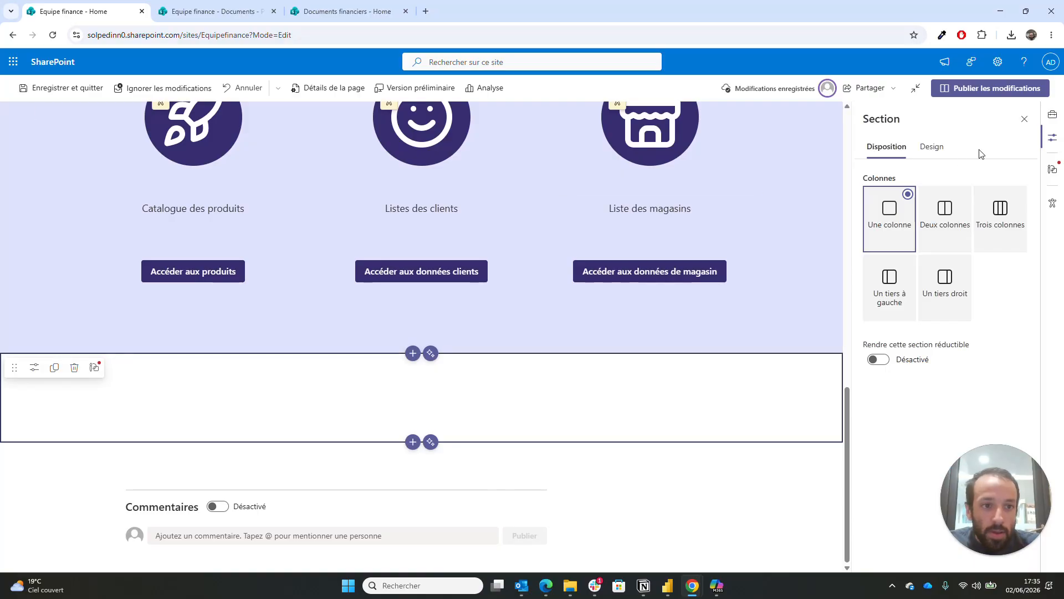
pyautogui.click(931, 147)
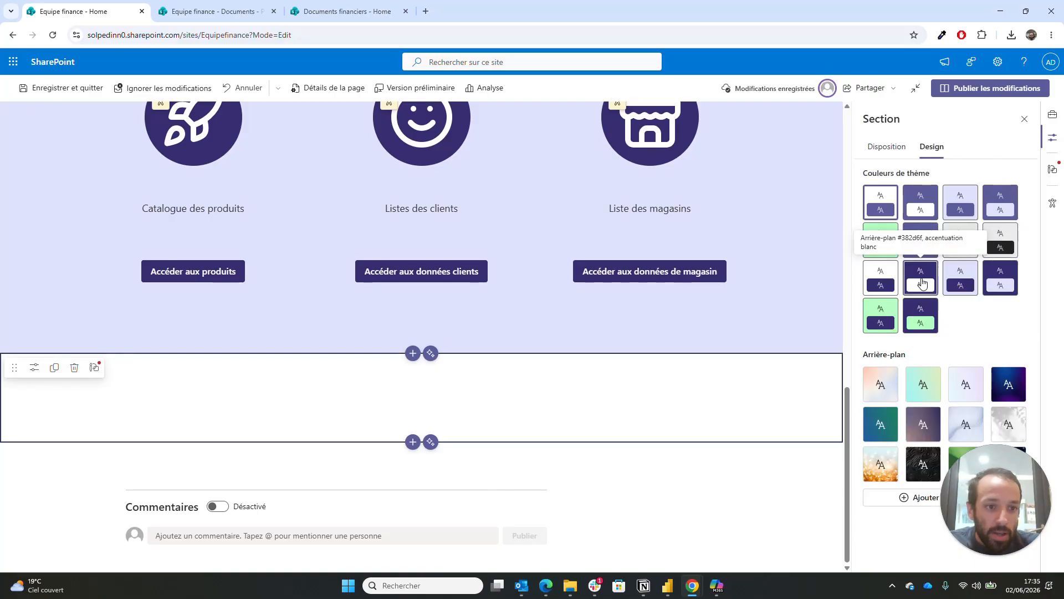
pyautogui.click(921, 283)
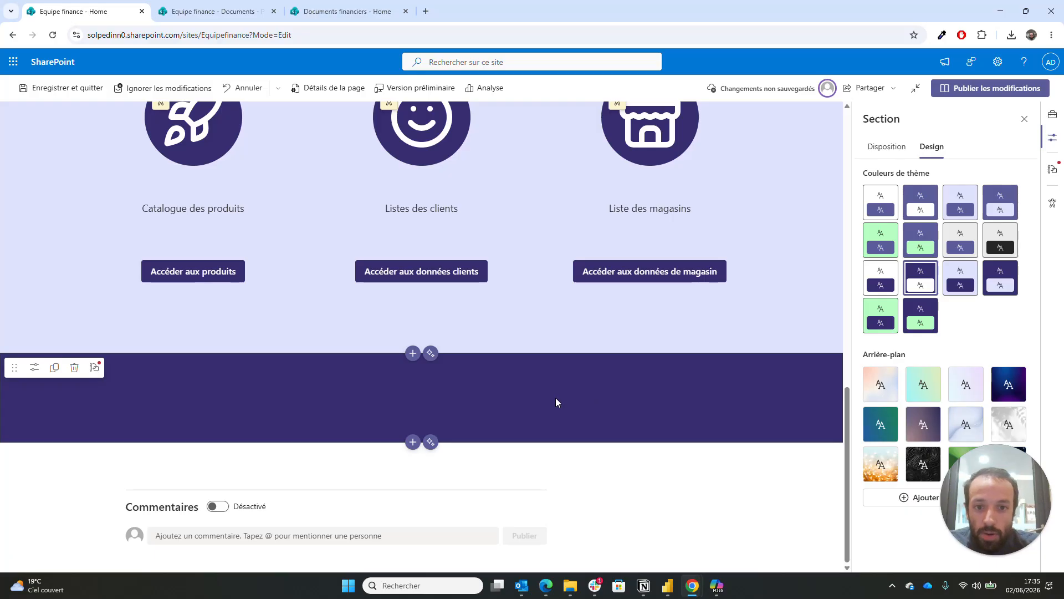
pyautogui.scroll(4, 557, 402)
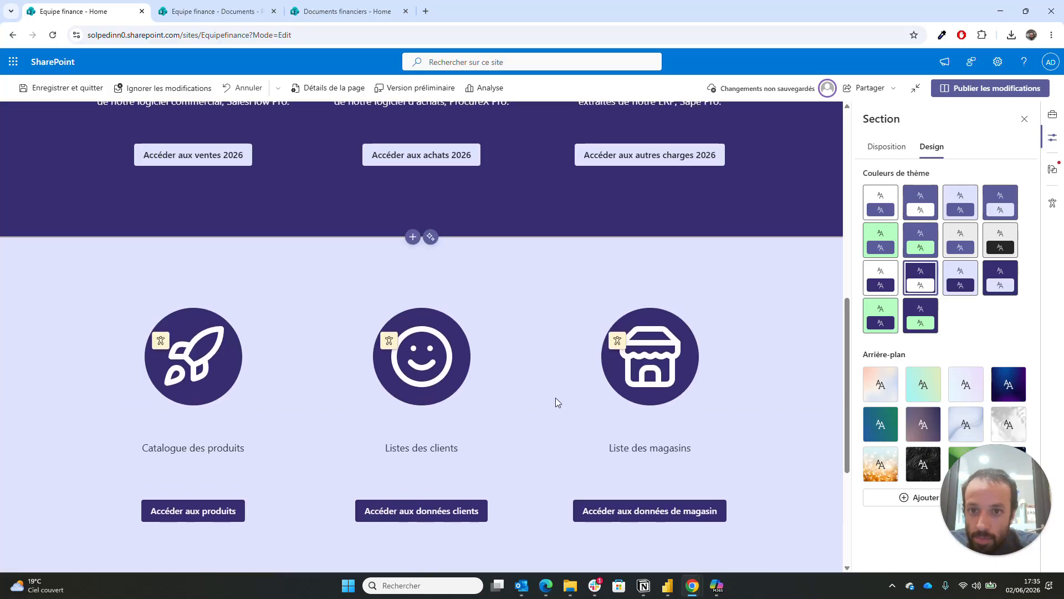
pyautogui.scroll(-4, 556, 402)
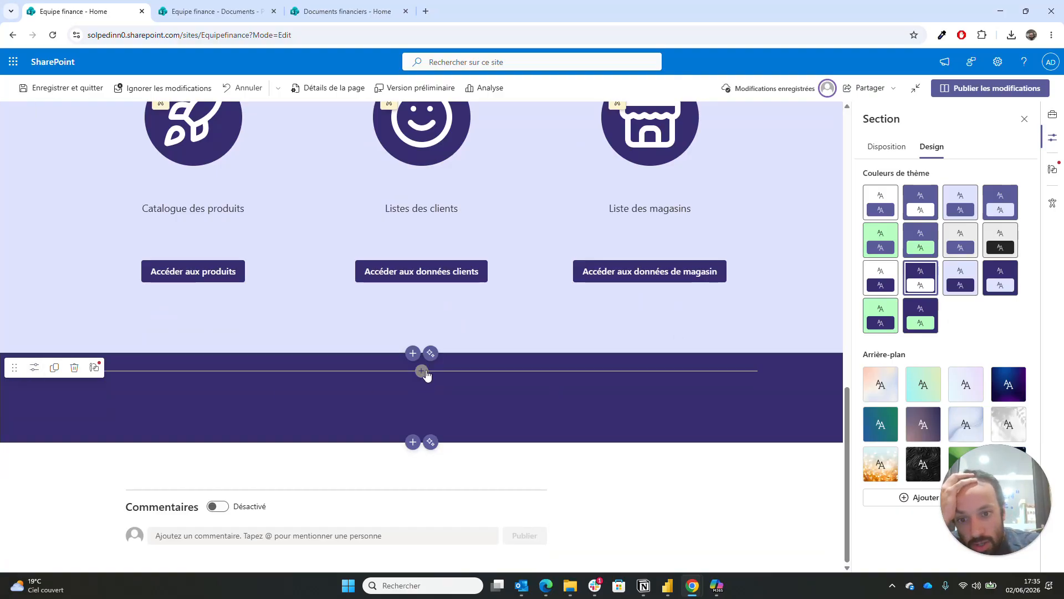
# - Insert a Liens rapides web part in the dark section titled 'Accéder directement aux magasins'
pyautogui.click(422, 371)
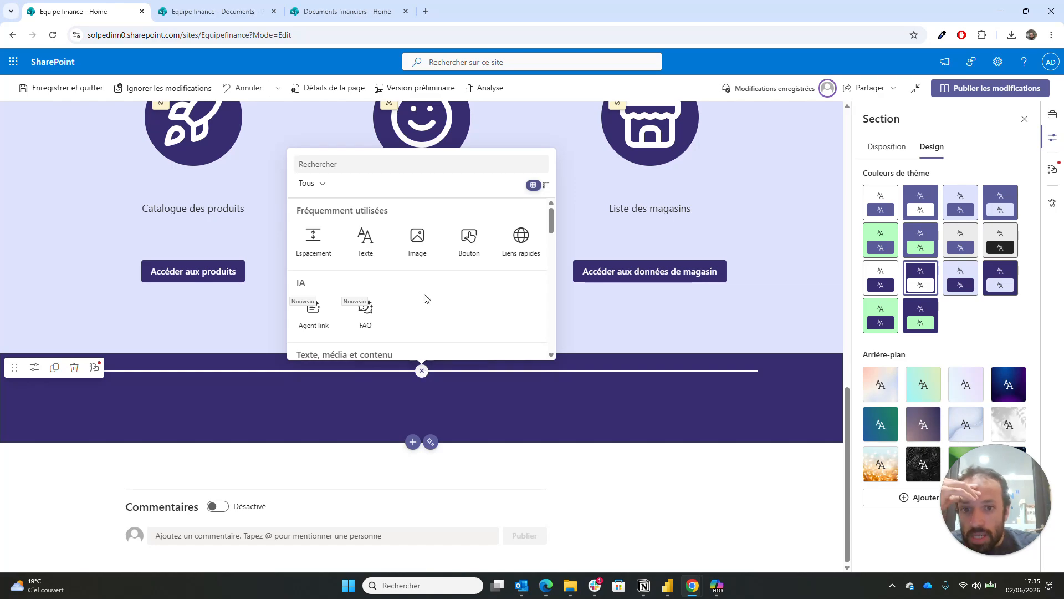
pyautogui.write('lie')
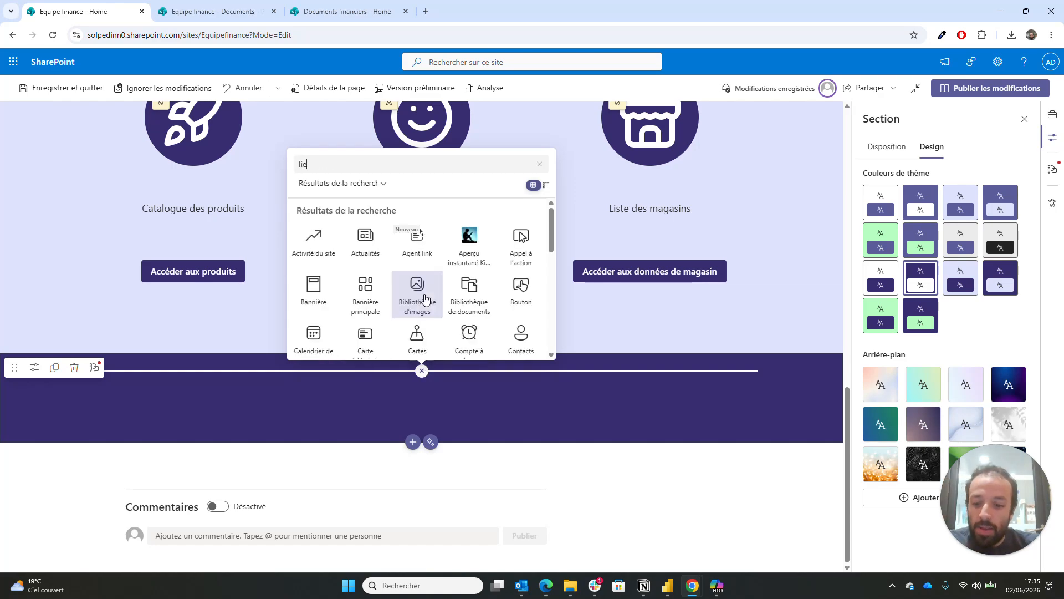
pyautogui.write('ns rapi')
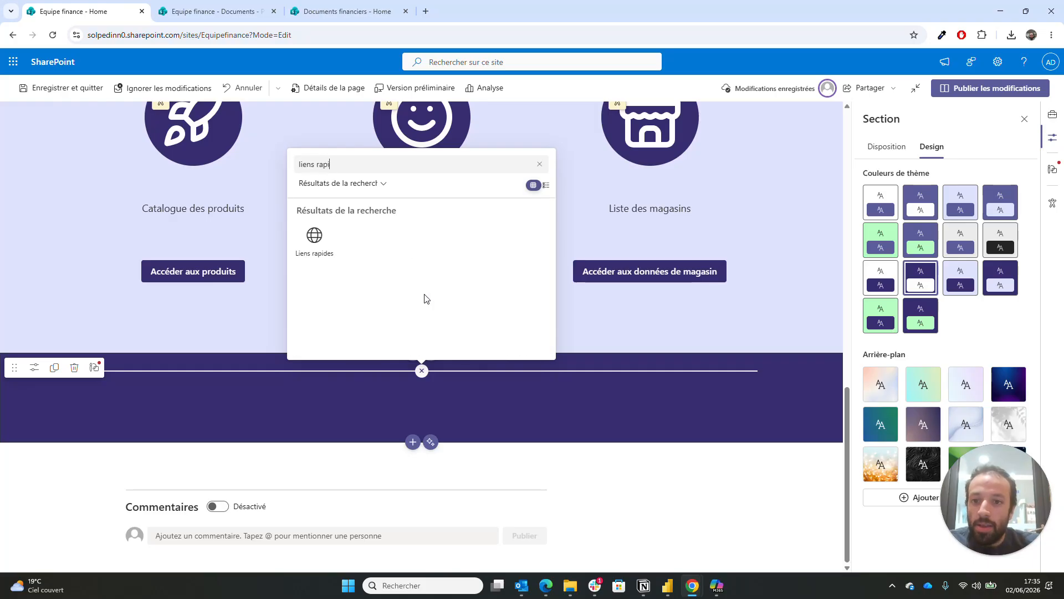
pyautogui.click(315, 244)
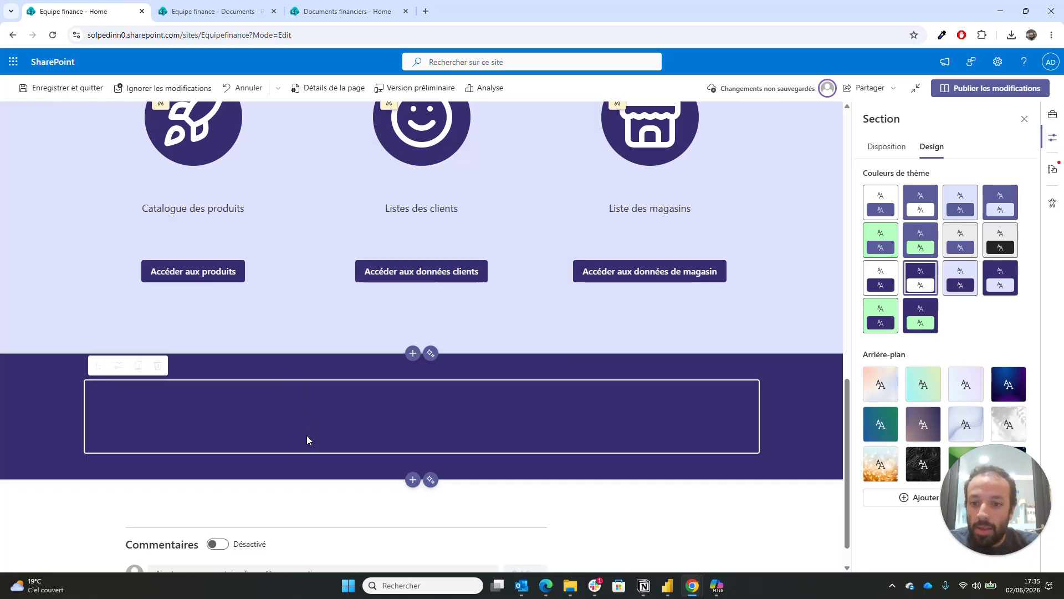
pyautogui.click(178, 401)
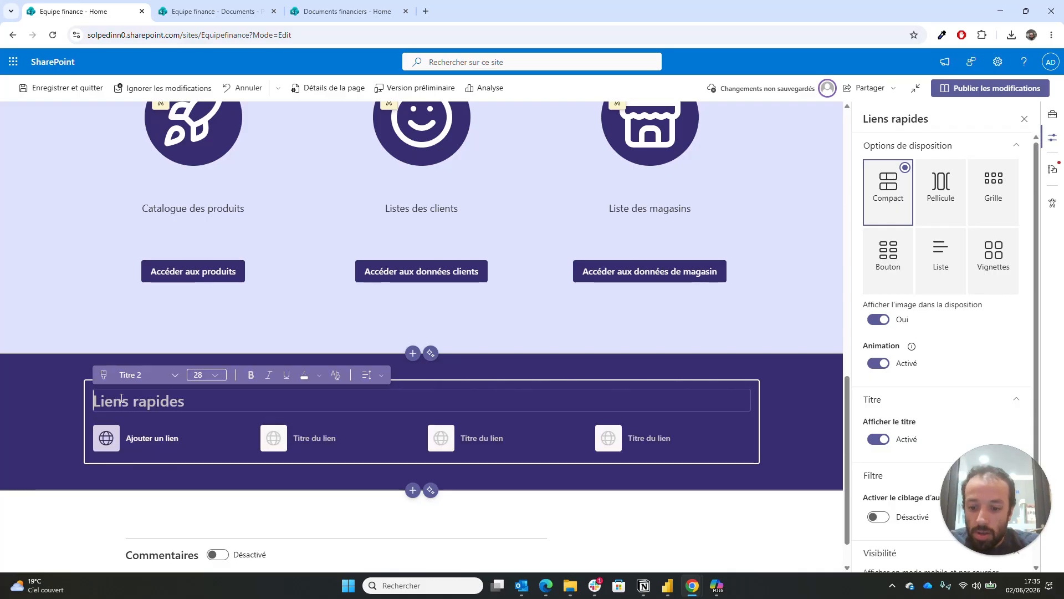
pyautogui.write('Accéder directe')
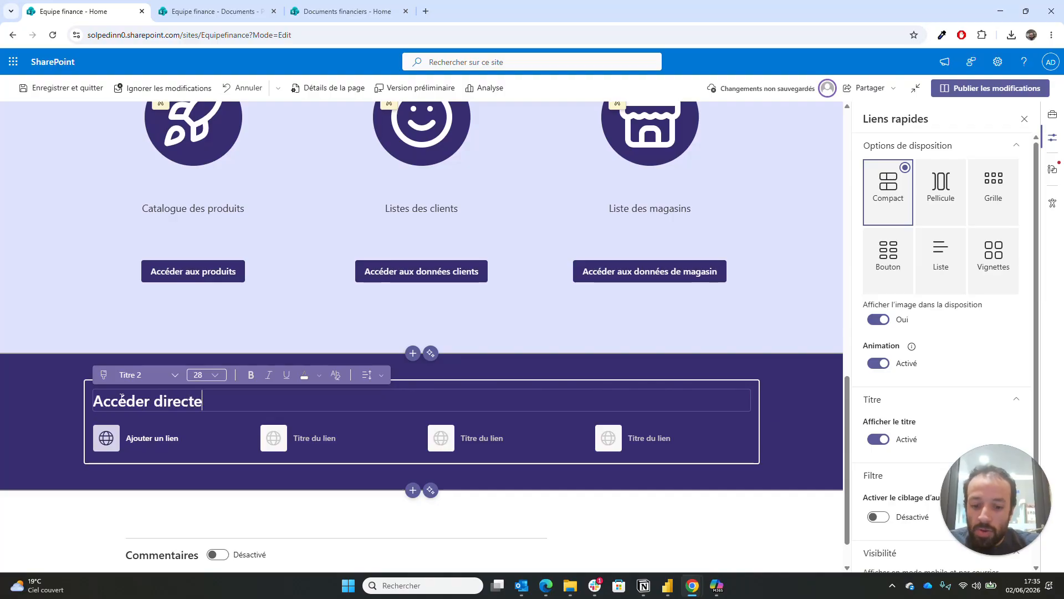
pyautogui.write('ment aux')
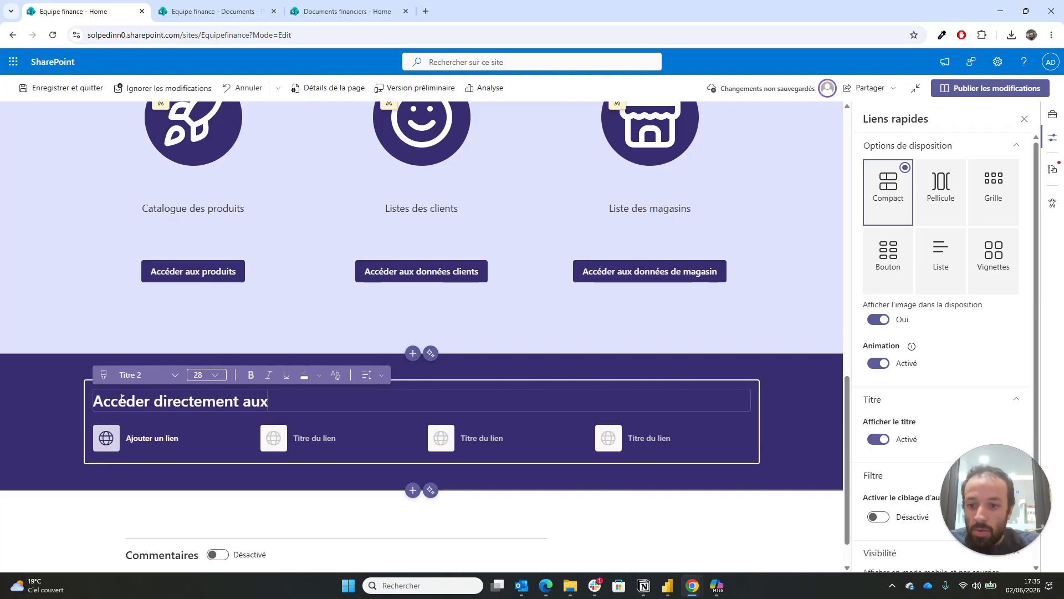
pyautogui.write(' magasins')
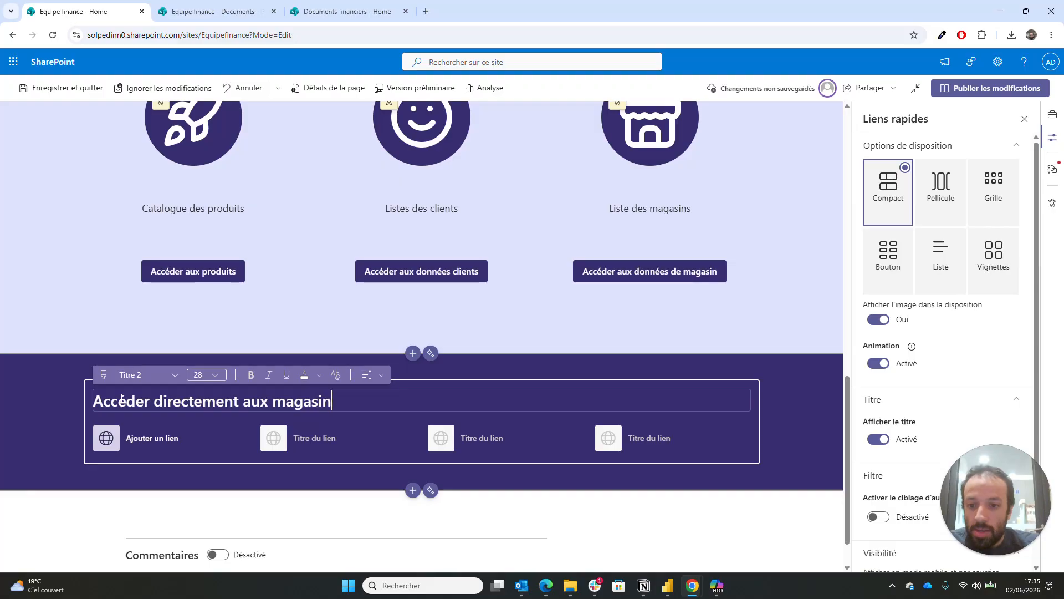
# - Add a quick link to the Documents › Magasins › Vélizy store folder
pyautogui.click(169, 439)
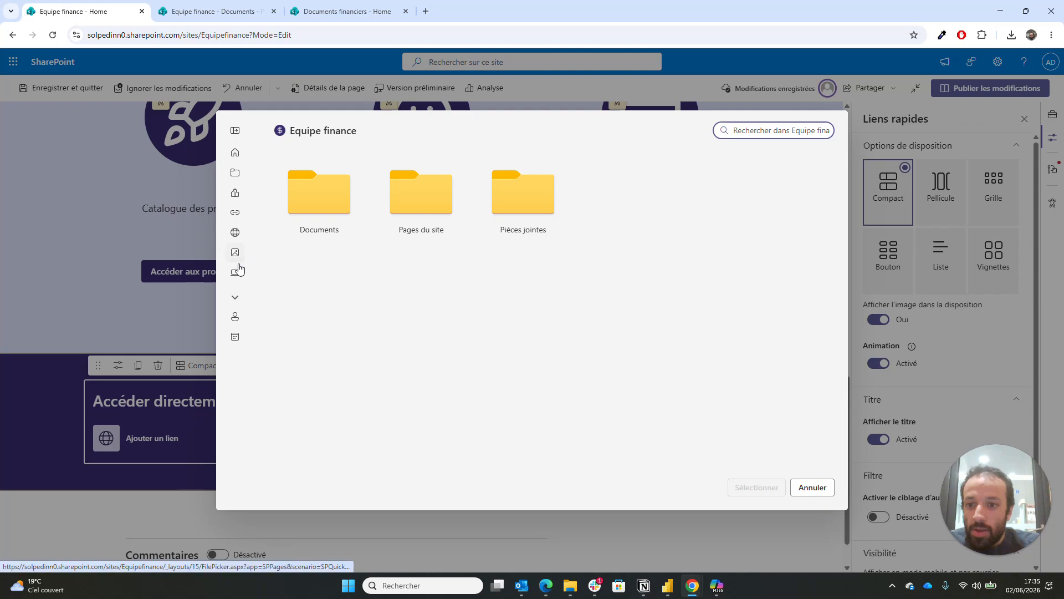
pyautogui.click(348, 215)
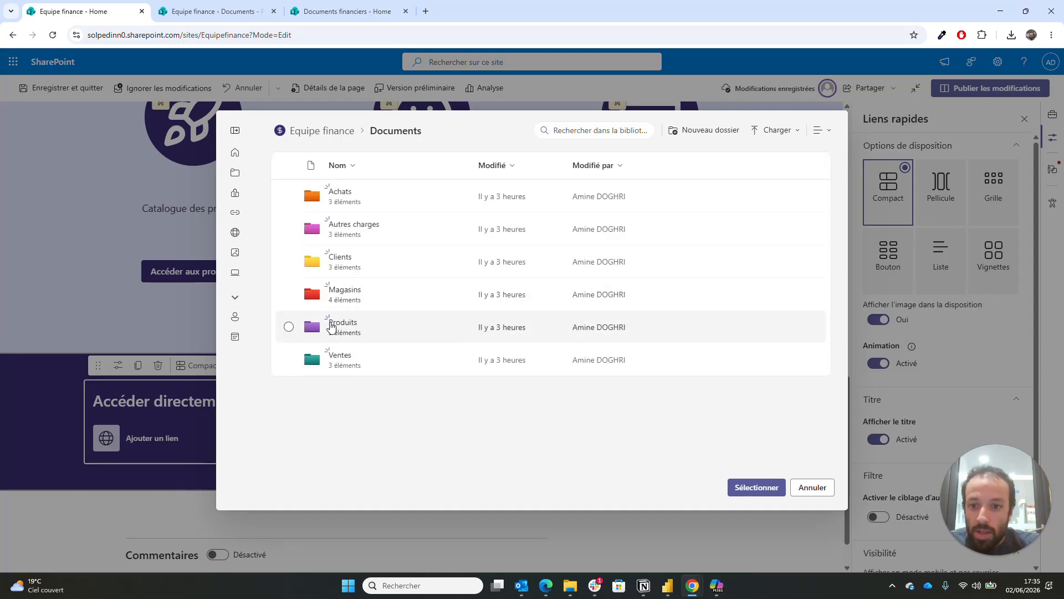
pyautogui.click(343, 294)
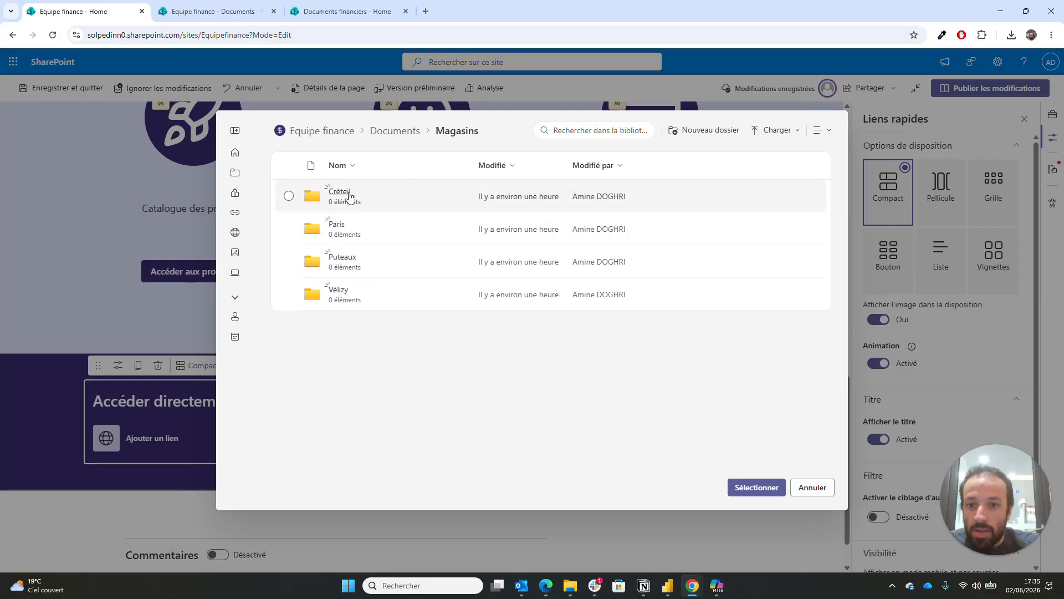
pyautogui.click(343, 294)
pyautogui.click(748, 487)
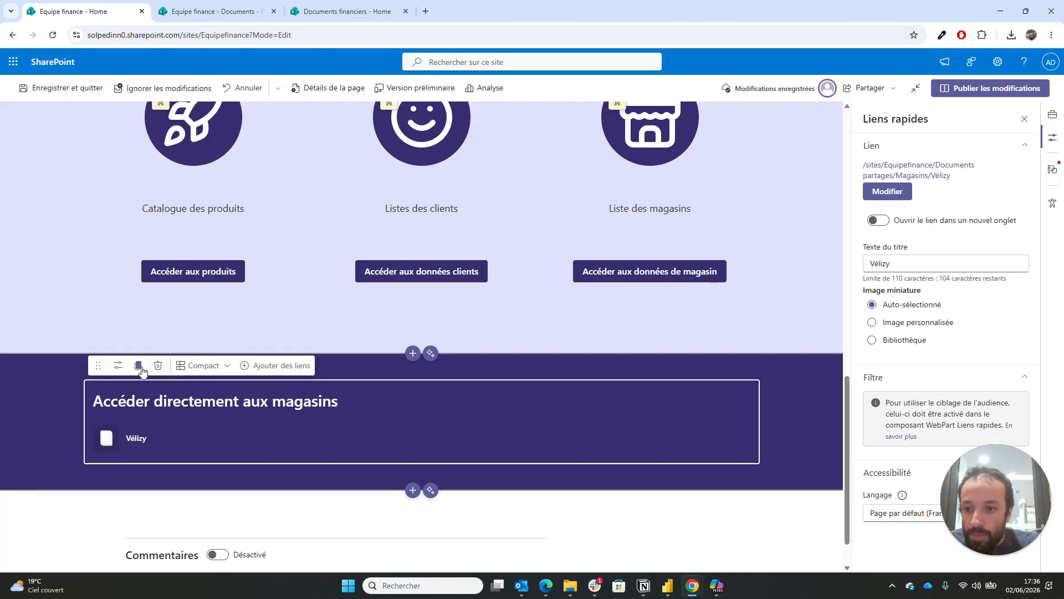
# - Add a quick link to the Documents › Magasins › Puteaux store folder
pyautogui.click(275, 365)
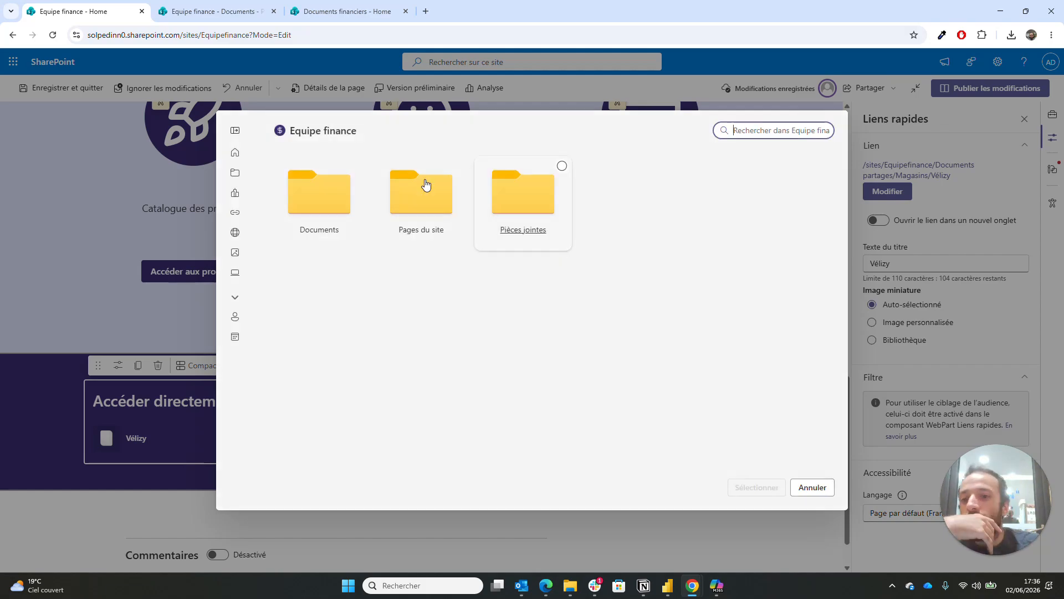
pyautogui.click(302, 191)
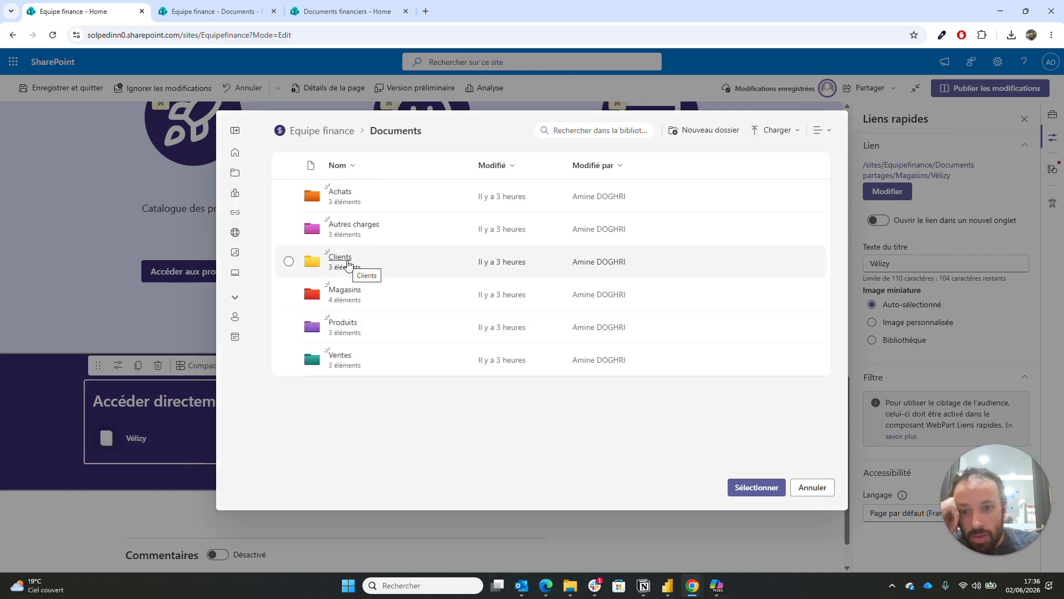
pyautogui.click(351, 298)
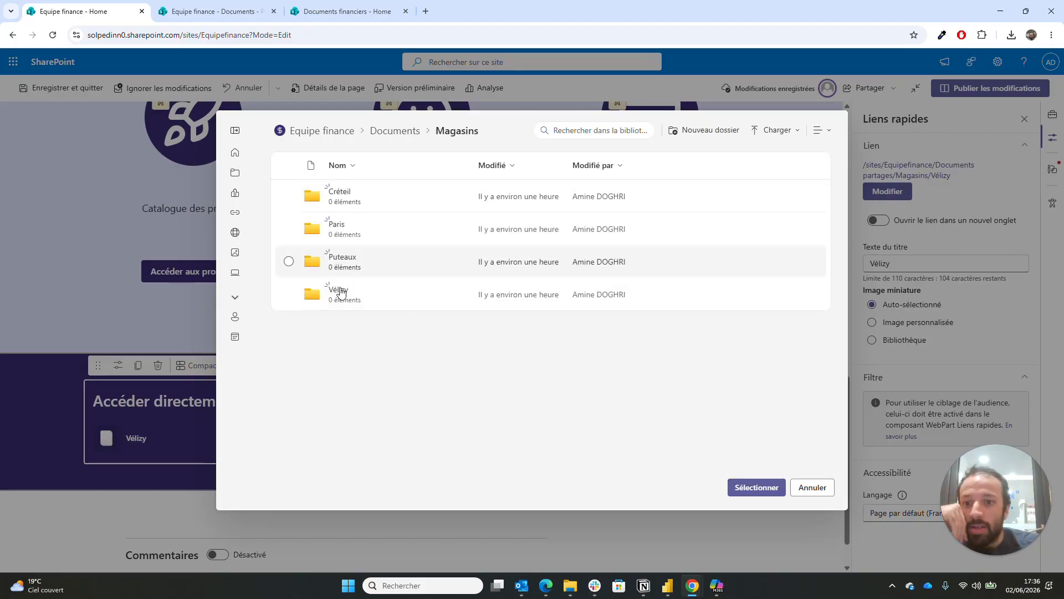
pyautogui.click(343, 258)
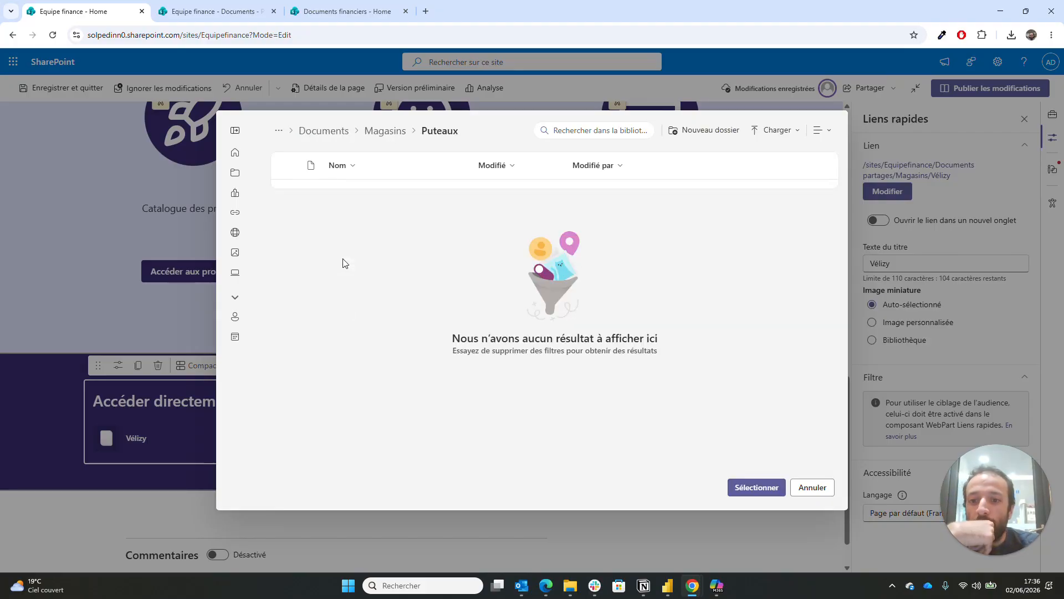
pyautogui.click(764, 492)
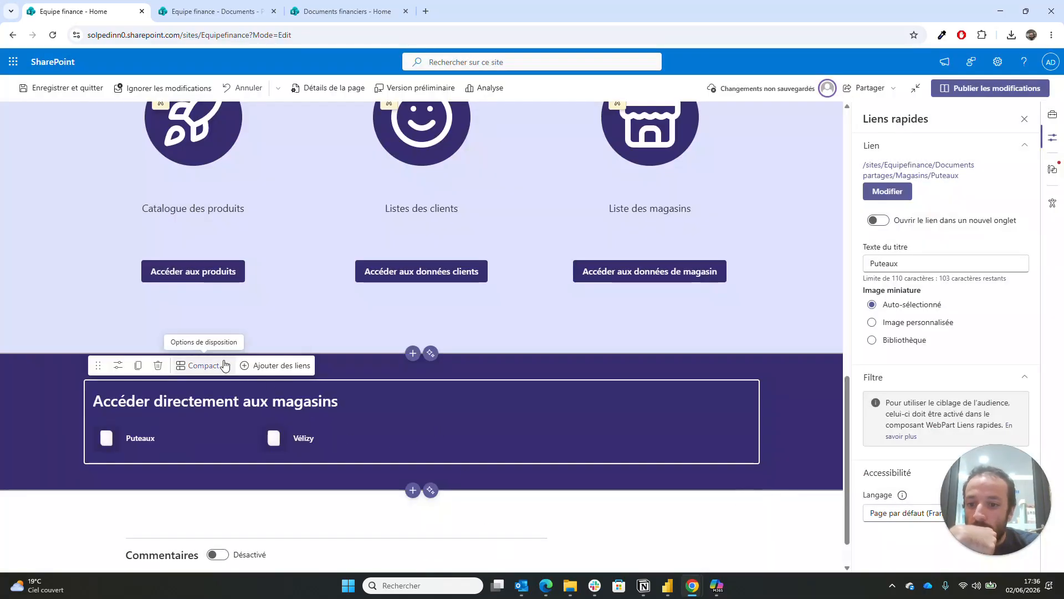
# - Add a quick link to the Documents › Magasins › Paris store folder
pyautogui.click(278, 365)
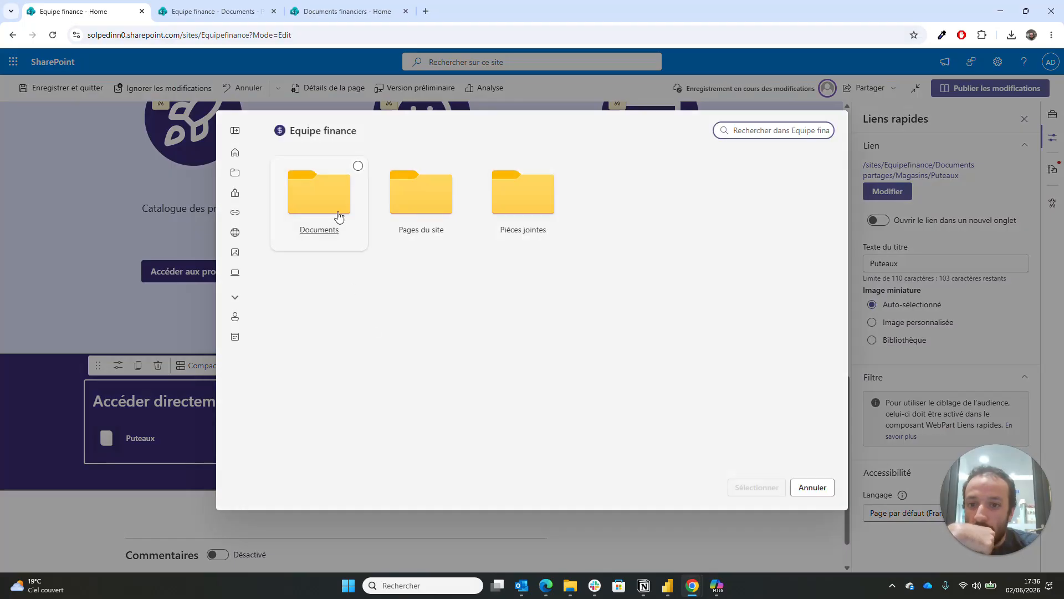
pyautogui.click(335, 192)
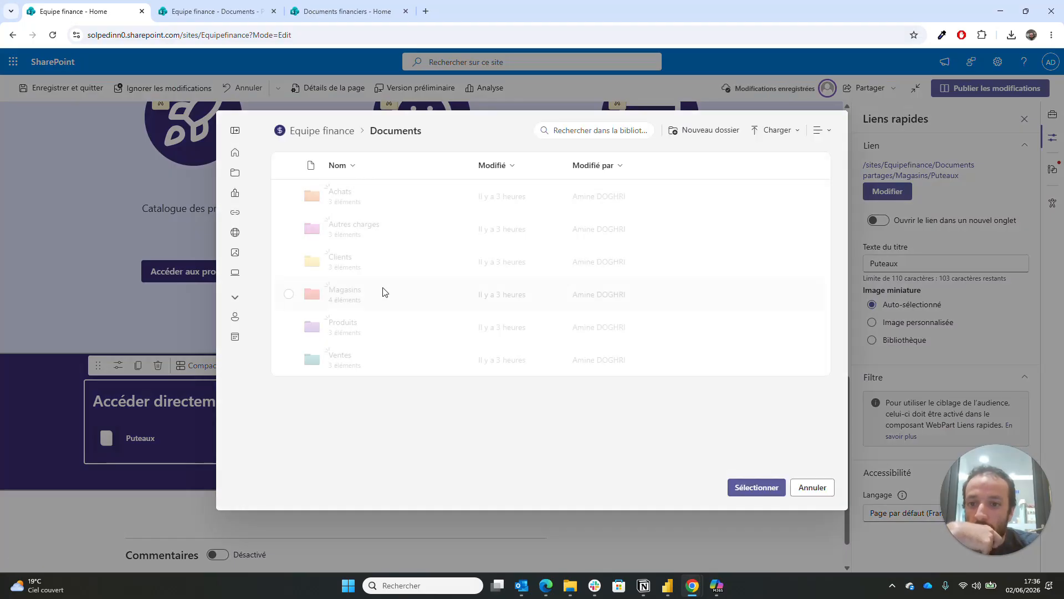
pyautogui.click(345, 294)
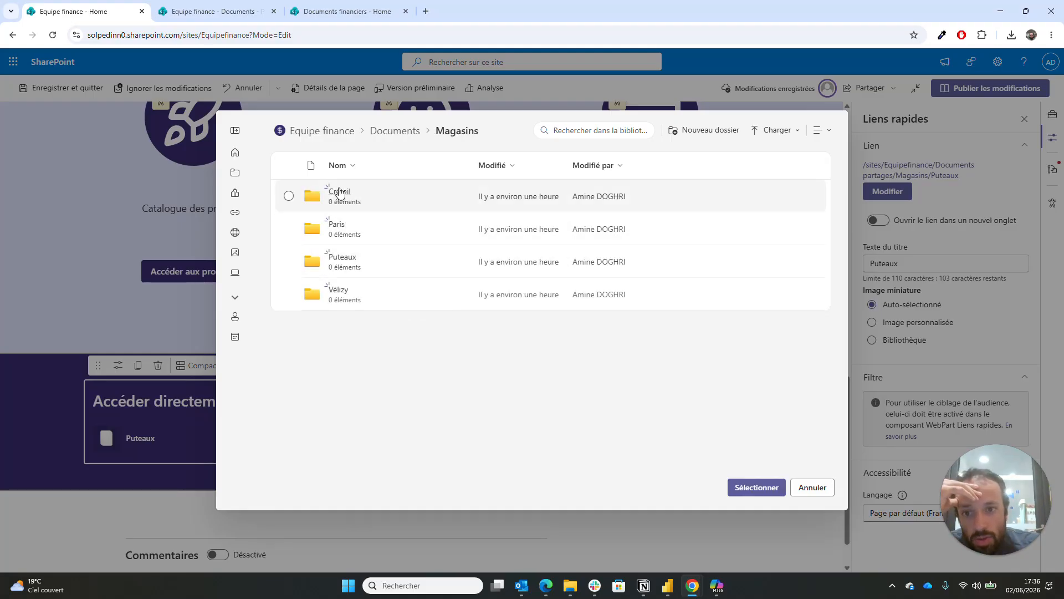
pyautogui.click(337, 225)
pyautogui.click(752, 489)
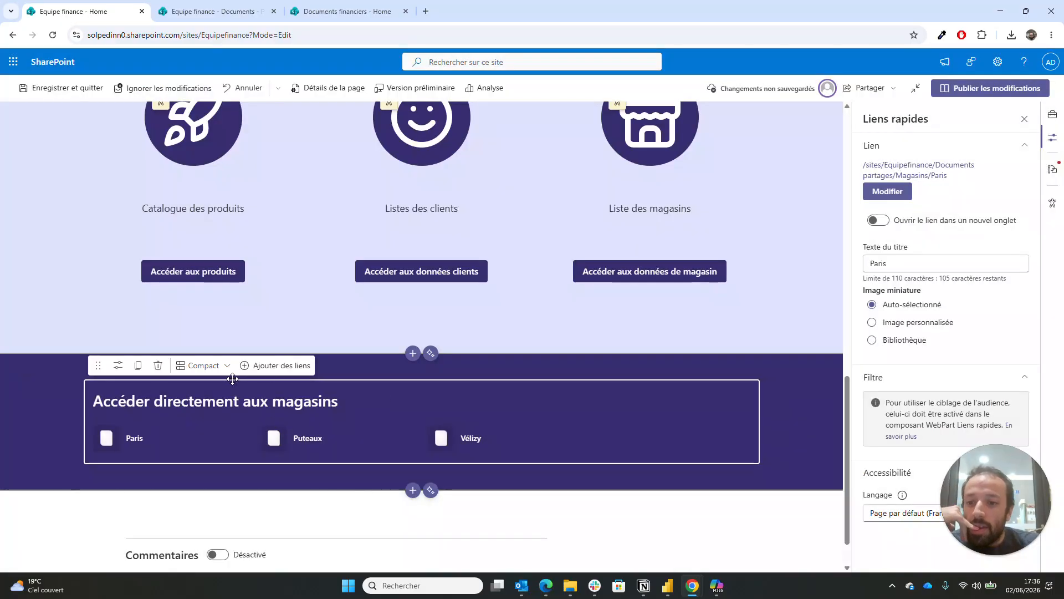
# - Add a second Paris folder quick link, then select the first Paris link
pyautogui.click(273, 367)
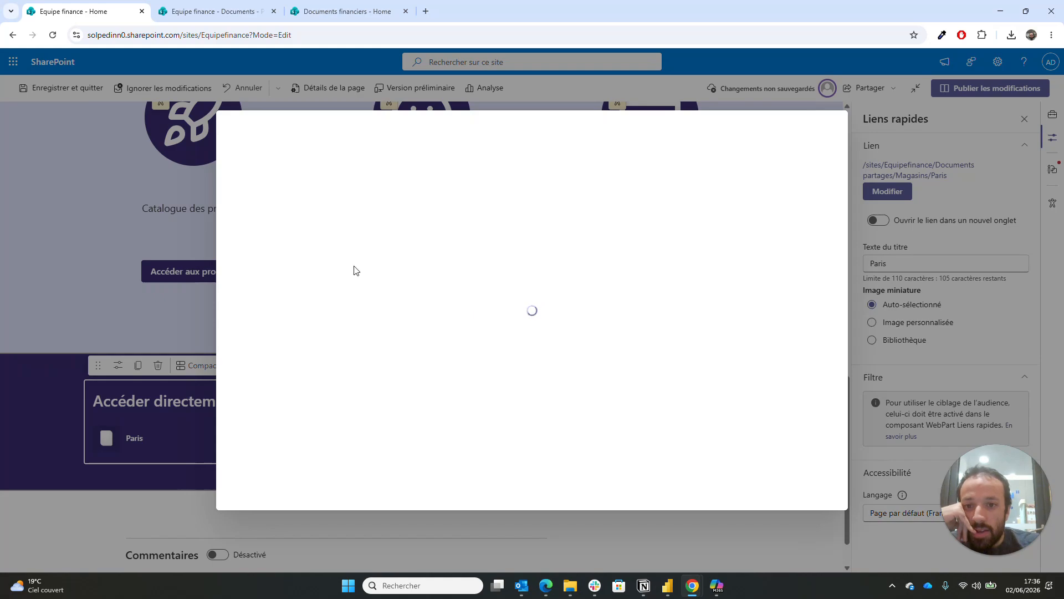
pyautogui.click(326, 211)
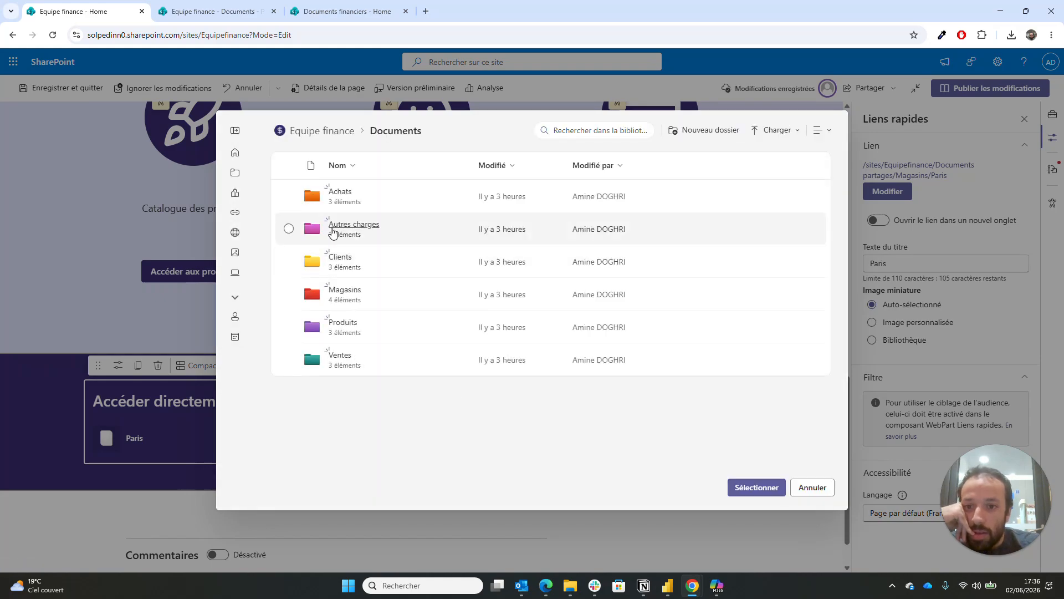
pyautogui.click(348, 288)
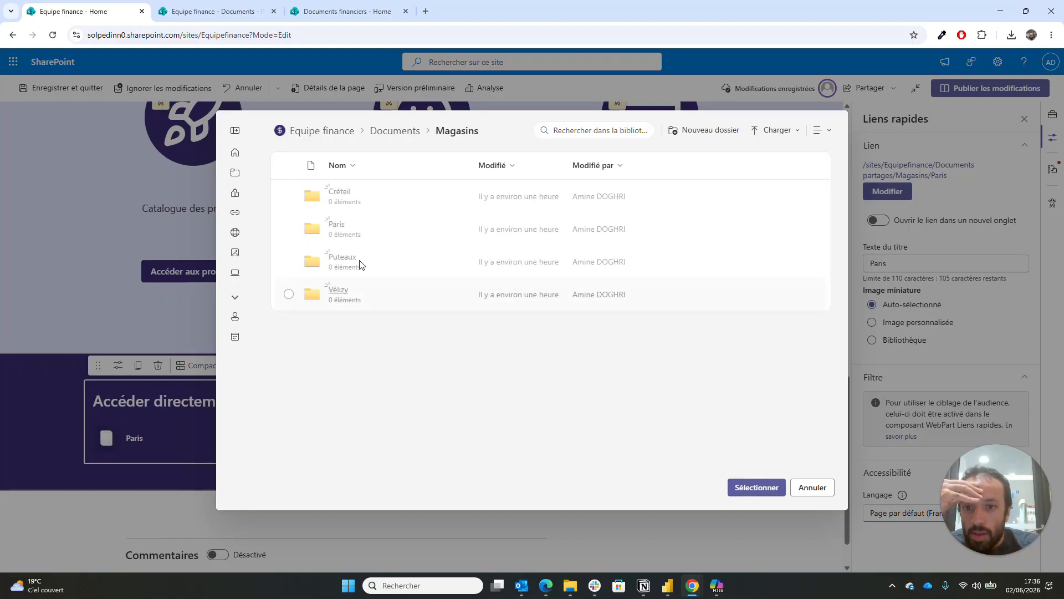
pyautogui.click(336, 224)
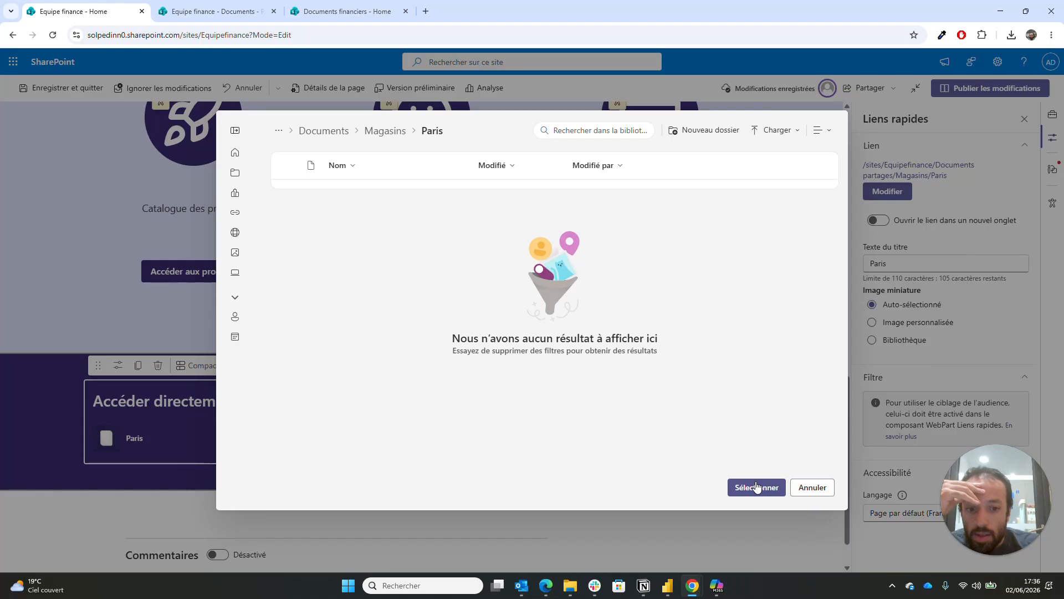
pyautogui.click(756, 488)
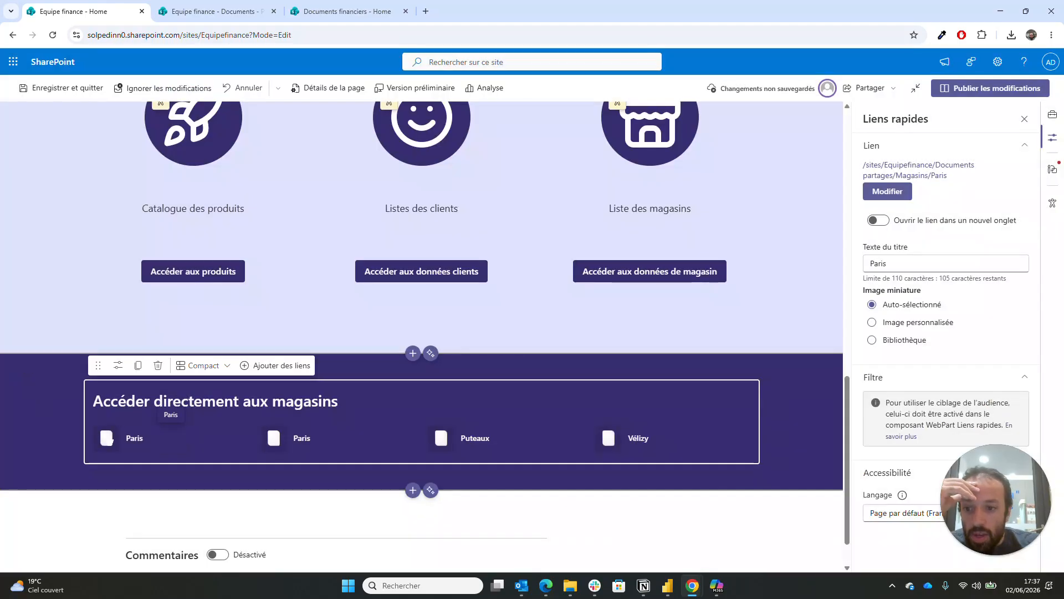
pyautogui.click(107, 436)
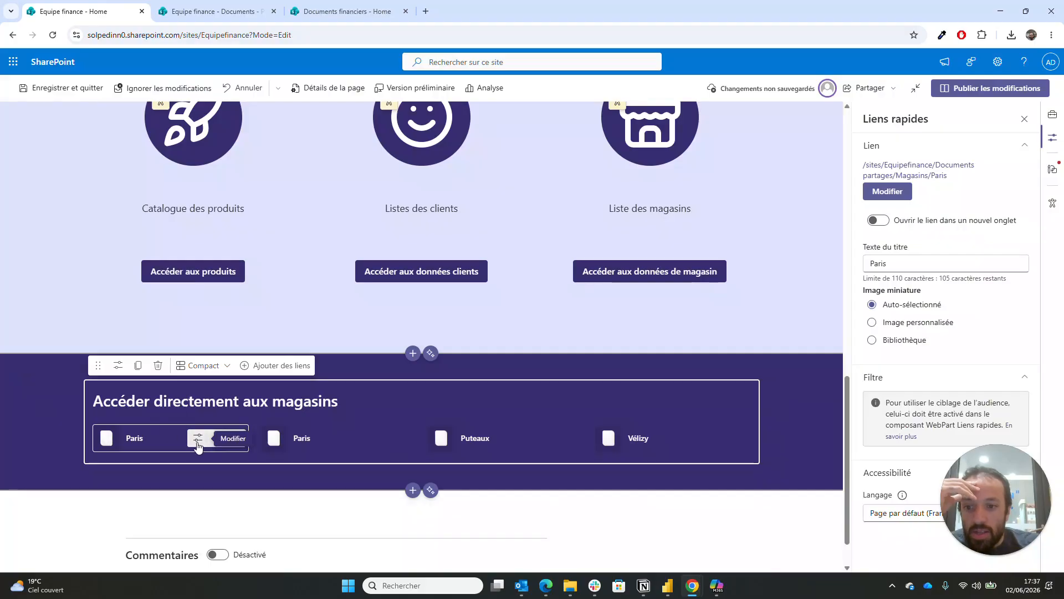
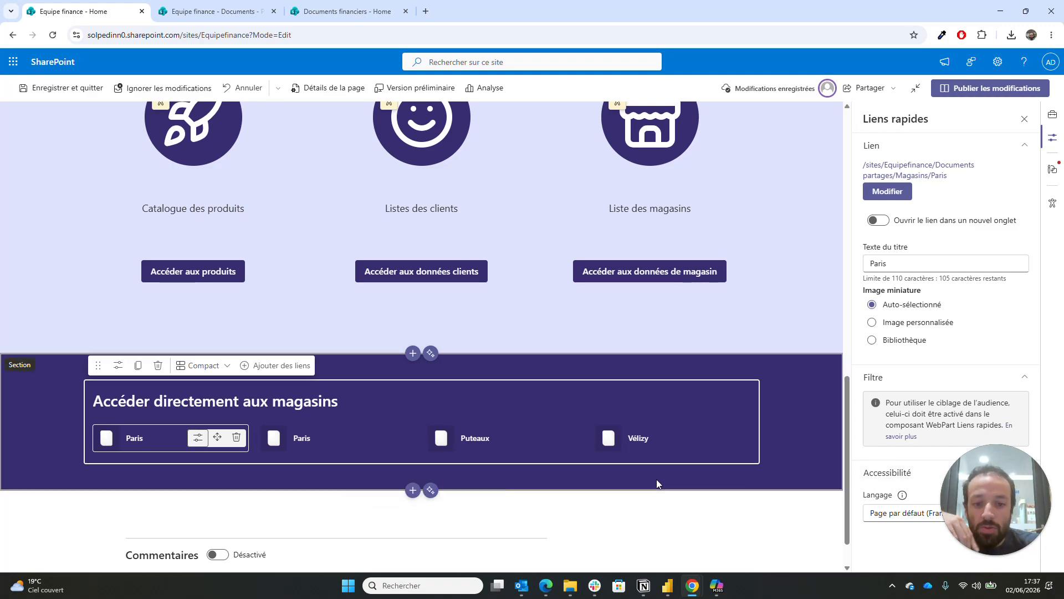
# - Select the purple 'Accéder directement aux magasins' section to show its Section pane
pyautogui.click(656, 479)
pyautogui.scroll(-1, 656, 479)
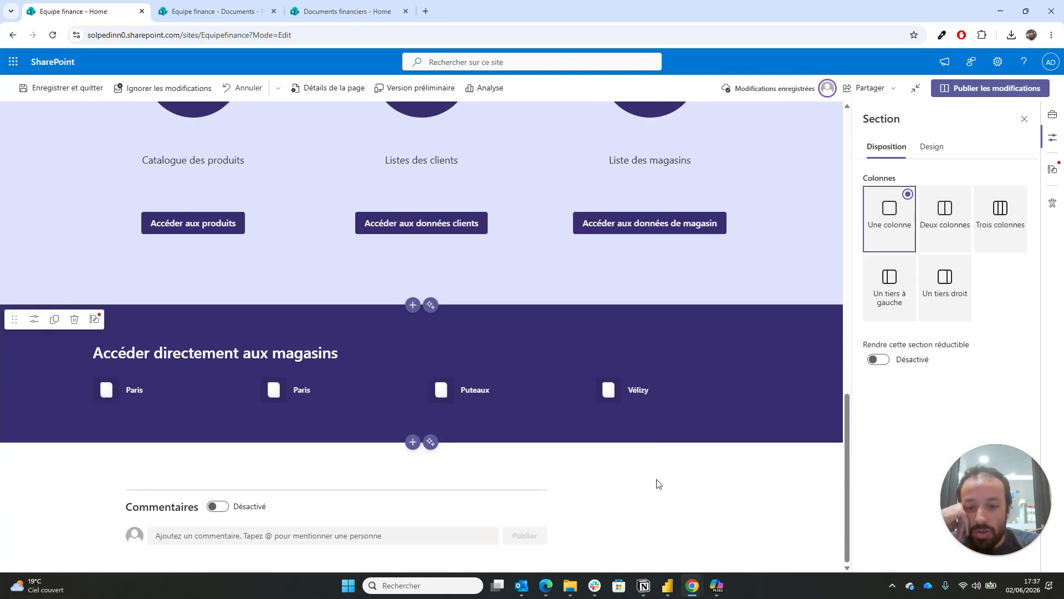
# - Add a one-column section below the store links and open its web part picker
pyautogui.click(412, 442)
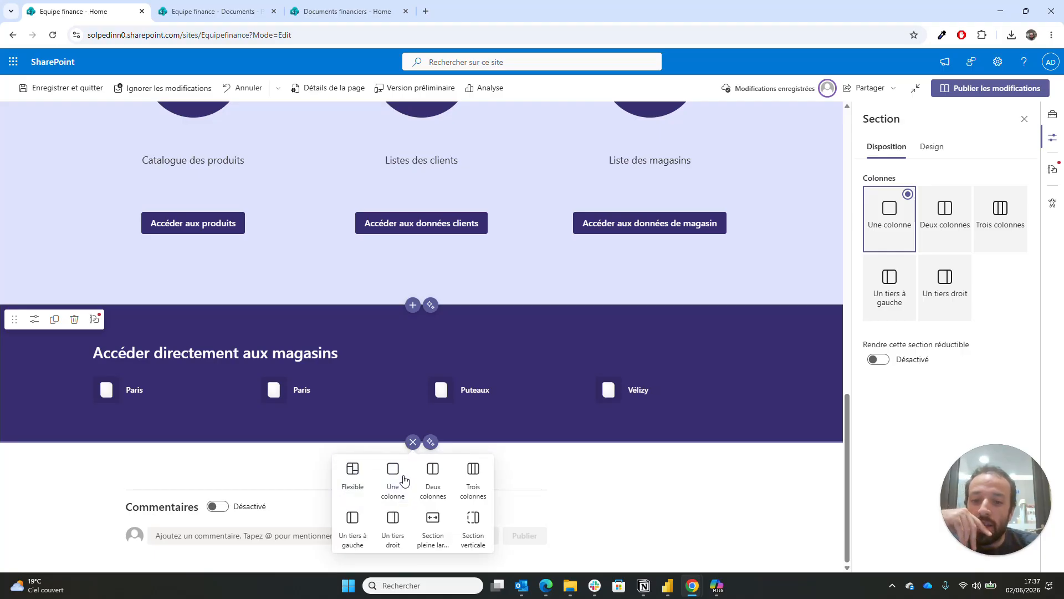
pyautogui.click(393, 476)
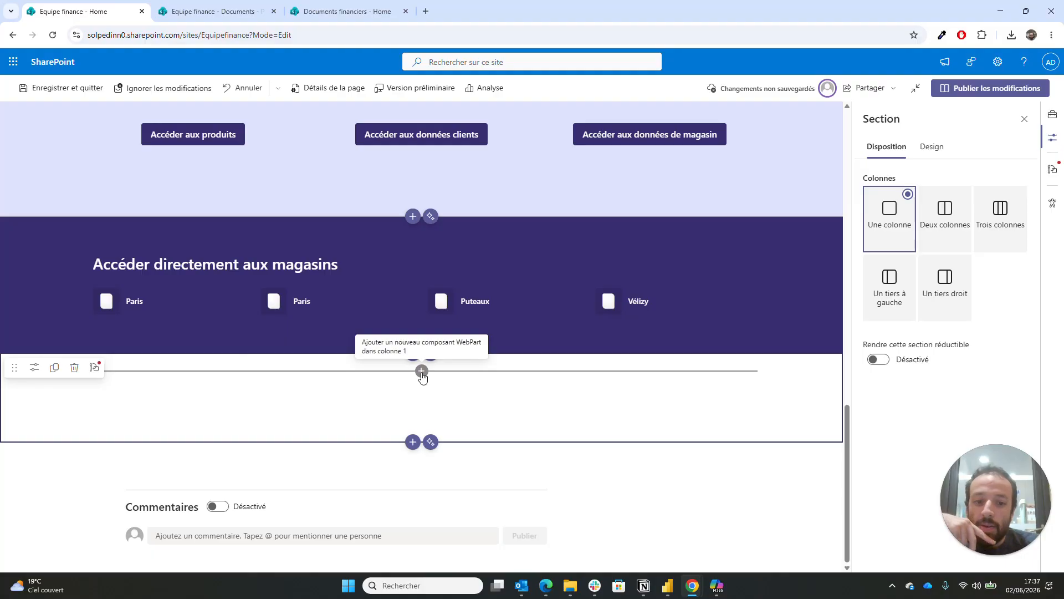
pyautogui.click(422, 371)
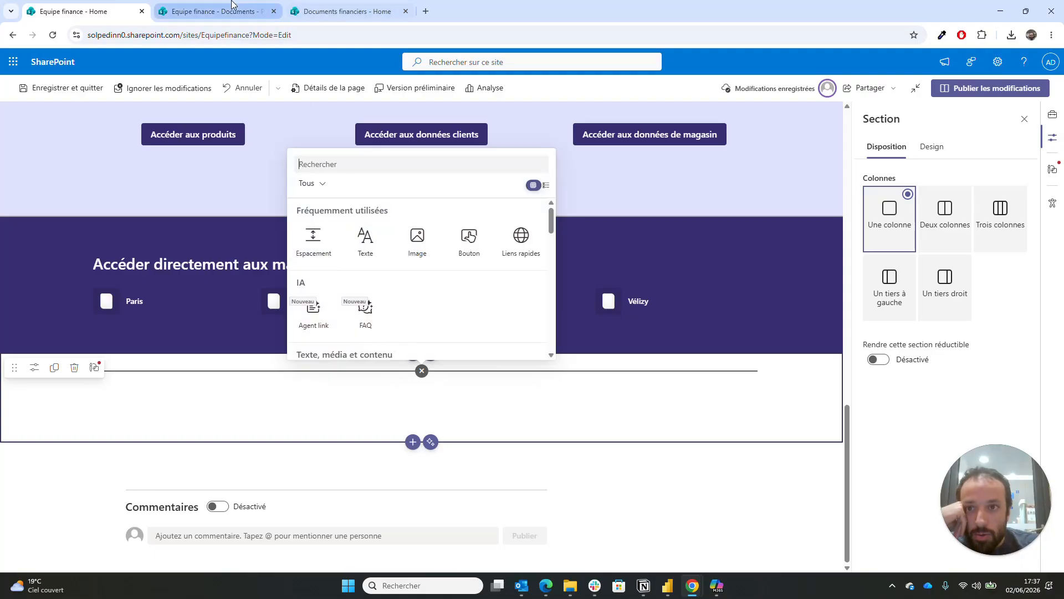
# - Check the empty Puteaux store folder and the Documents financiers homepage, then return to editing
pyautogui.click(216, 11)
pyautogui.click(347, 11)
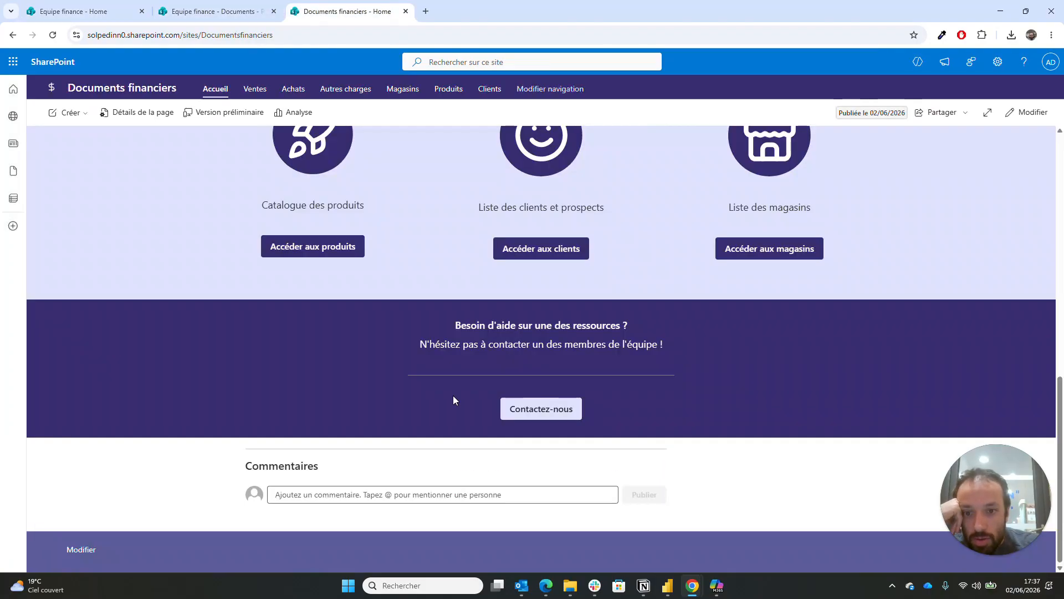
pyautogui.click(212, 6)
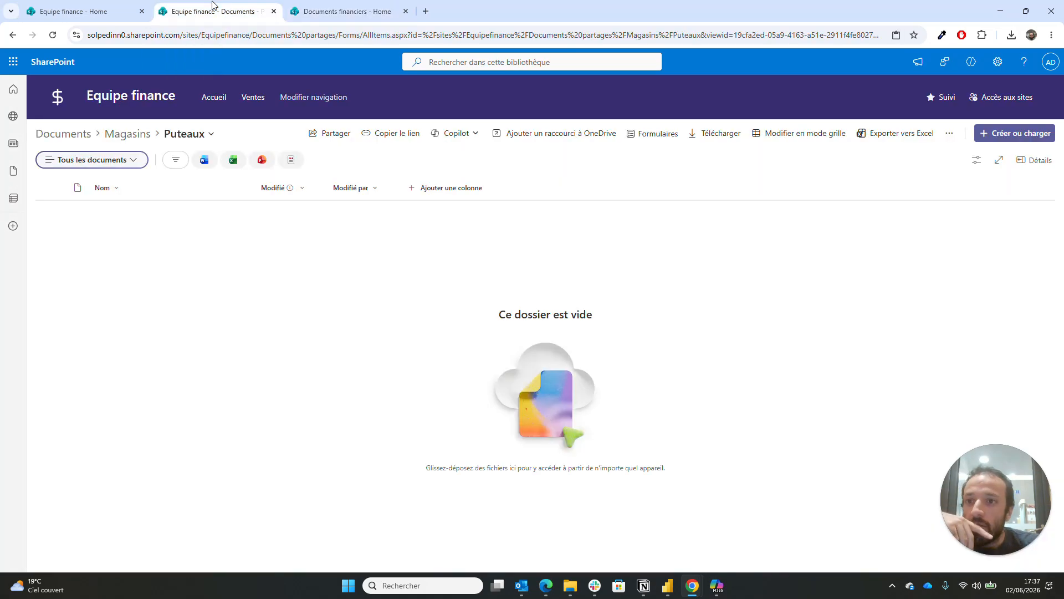
pyautogui.click(110, 10)
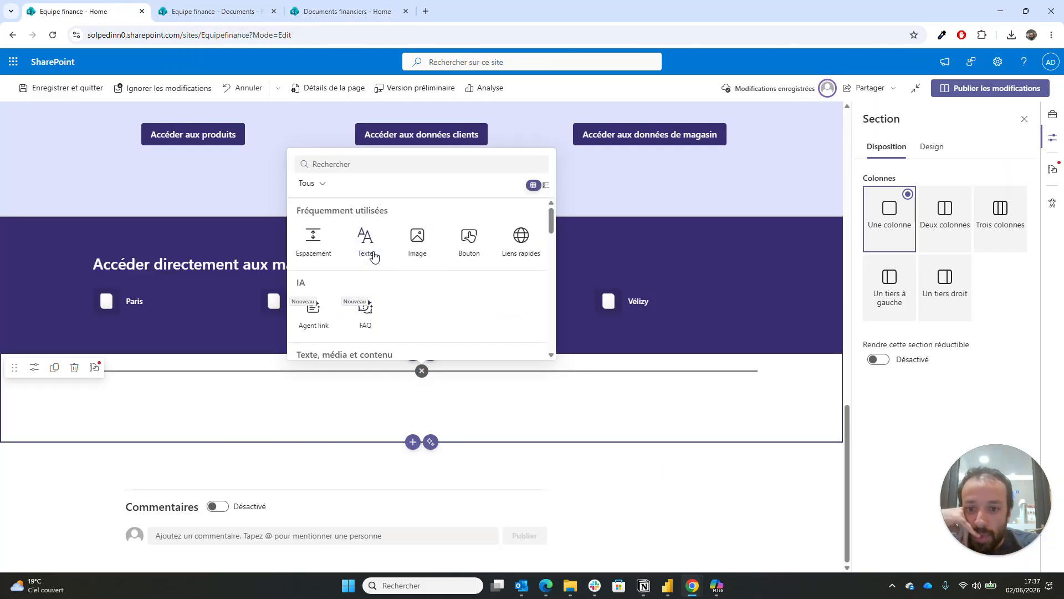
# - Insert a centred bold text block reading 'Besoin d'aide sur une des ressources ?'
pyautogui.click(453, 419)
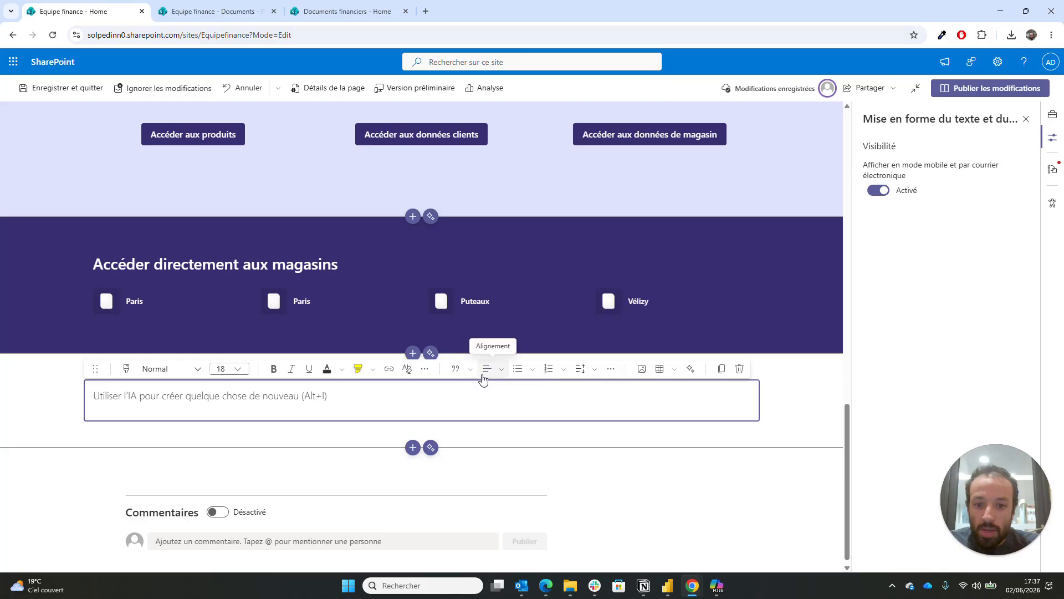
pyautogui.click(502, 370)
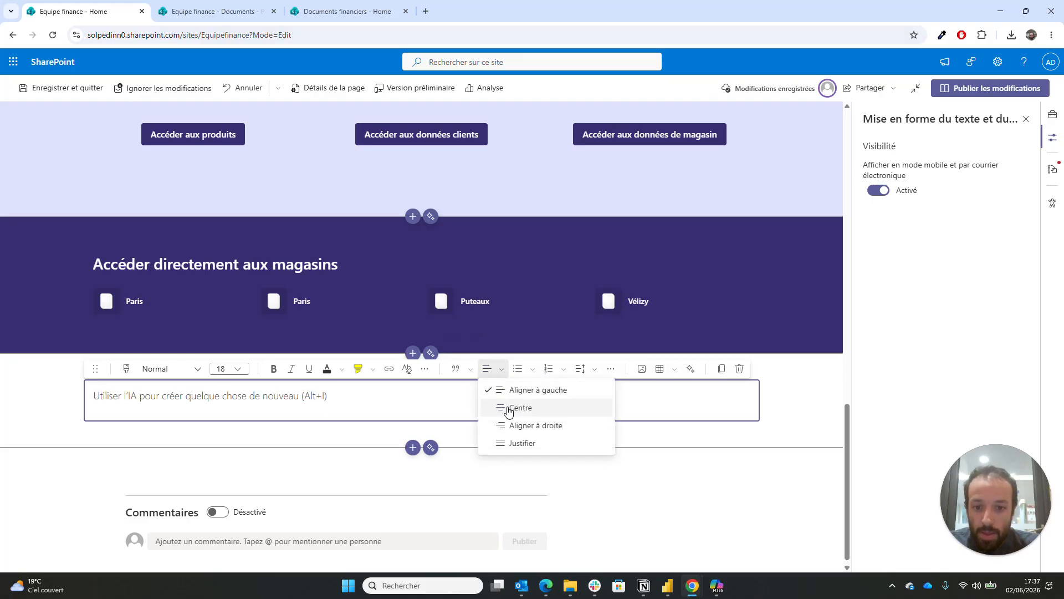
pyautogui.click(508, 408)
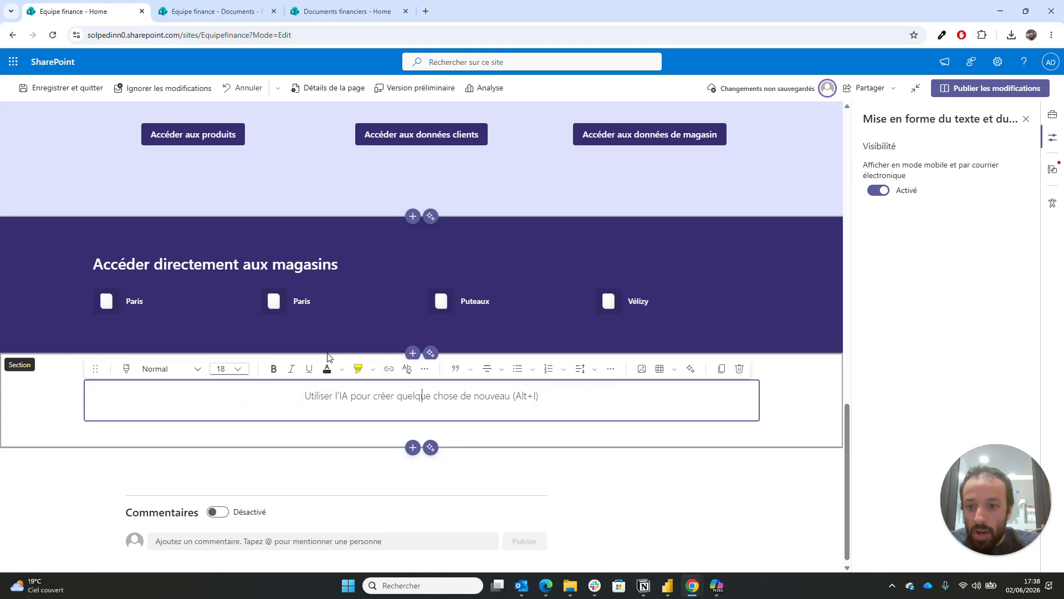
pyautogui.click(274, 370)
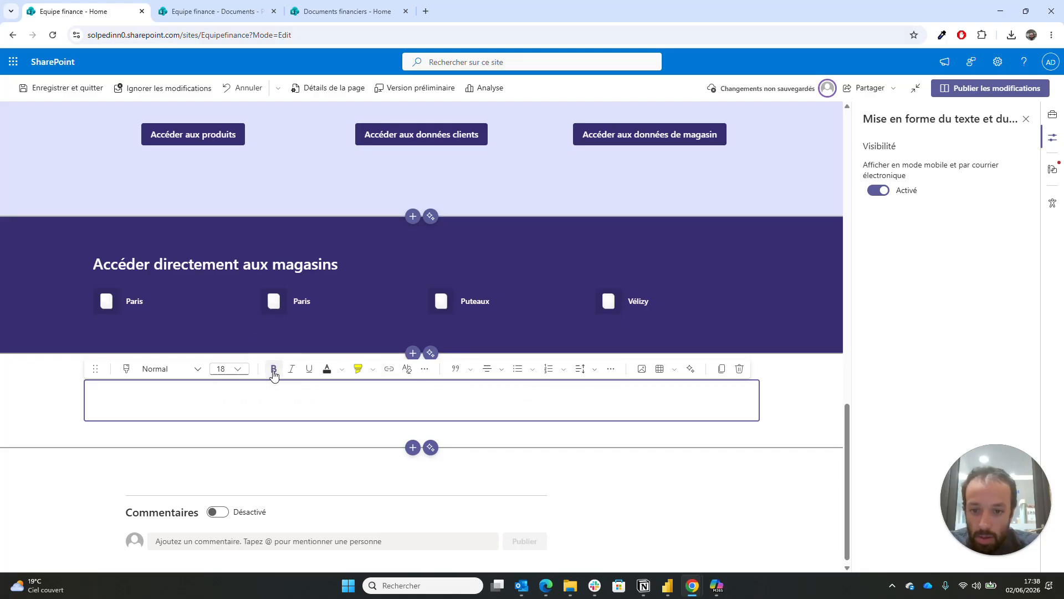
pyautogui.write('Besoin d')
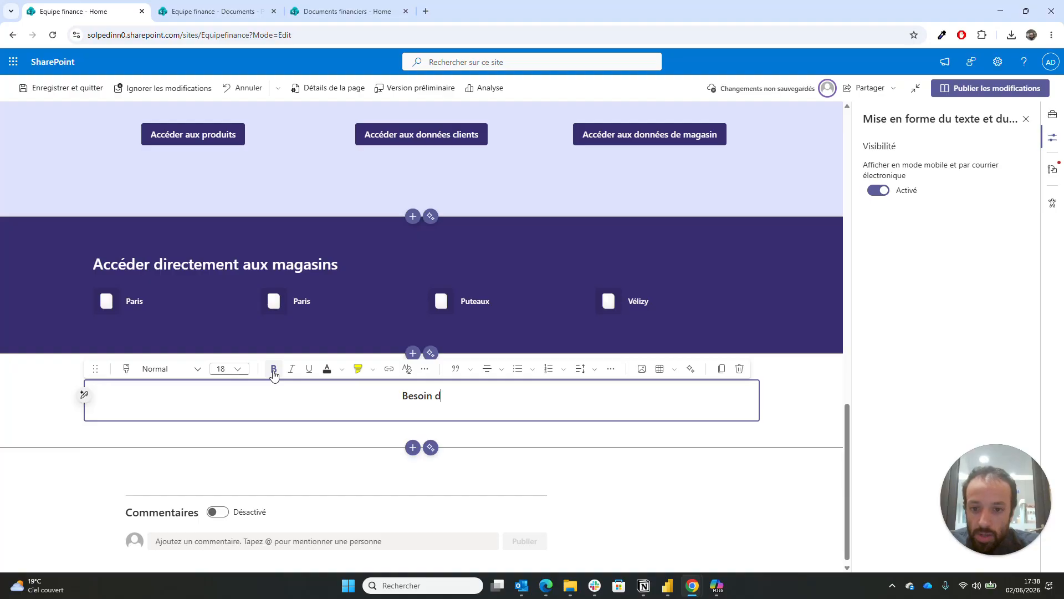
pyautogui.write("'aide sur une des ressources ?")
# - Add a non-bold second line: 'N'hésitez pas à contacter un membre de l'équipe !'
pyautogui.press('Return')
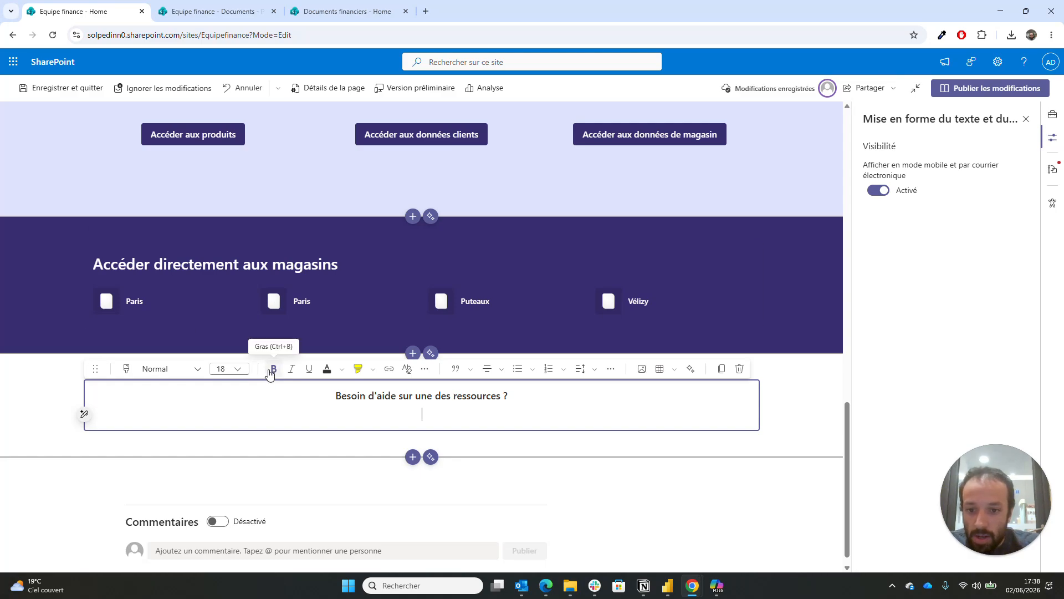
pyautogui.write("N'hésitez pas à contacter")
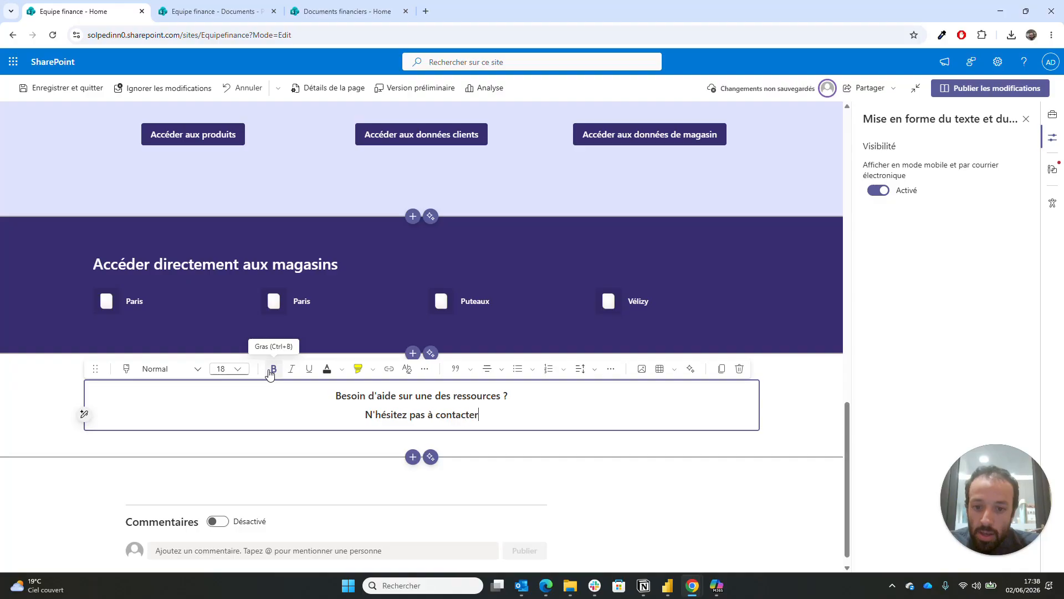
pyautogui.write(' un ')
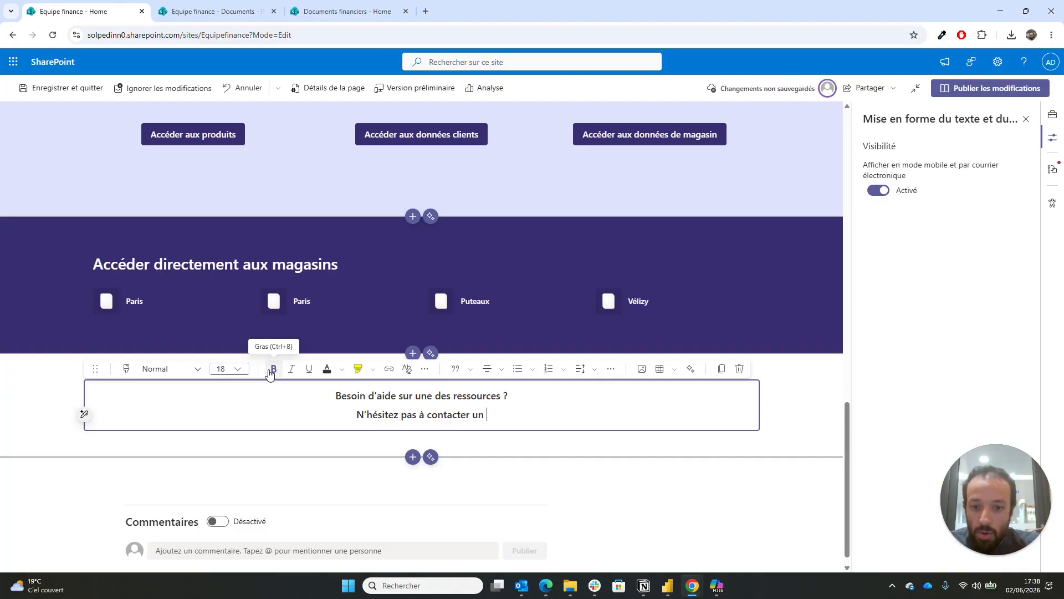
pyautogui.write('membre de l')
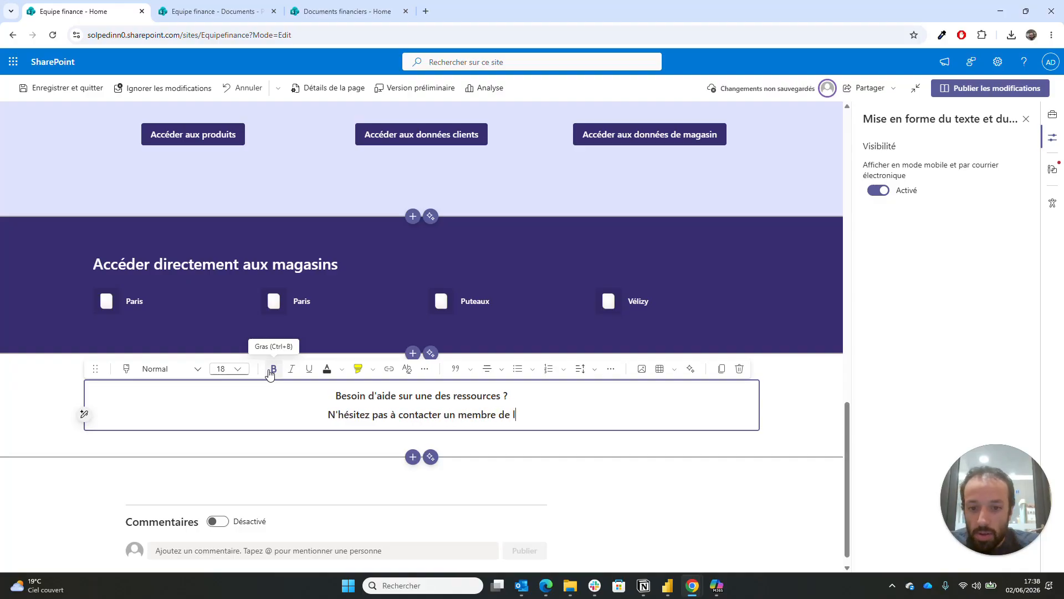
pyautogui.write("'équipe !")
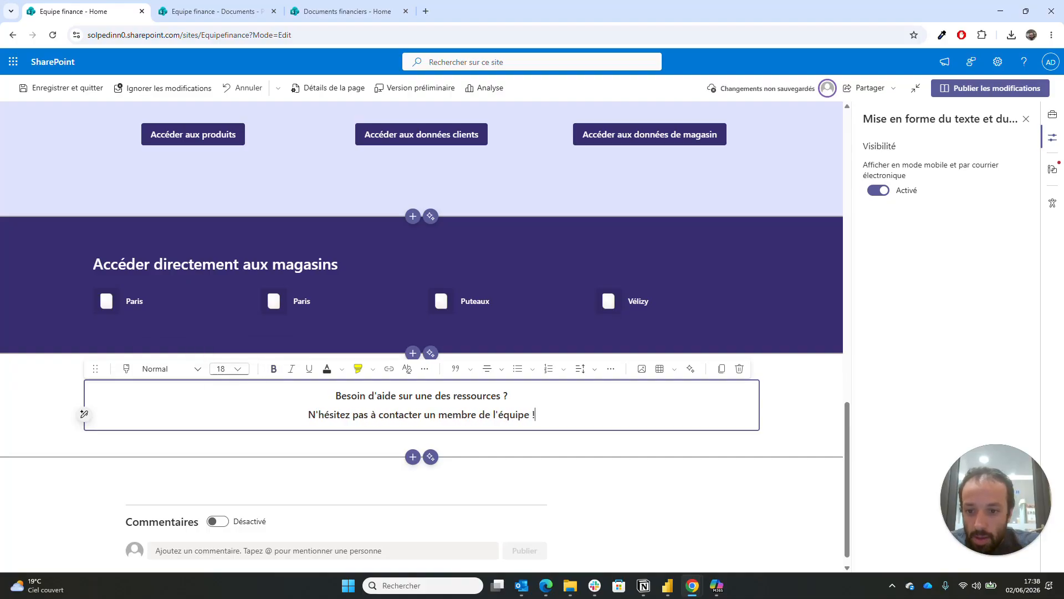
pyautogui.moveTo(308, 415); pyautogui.dragTo(535, 415)
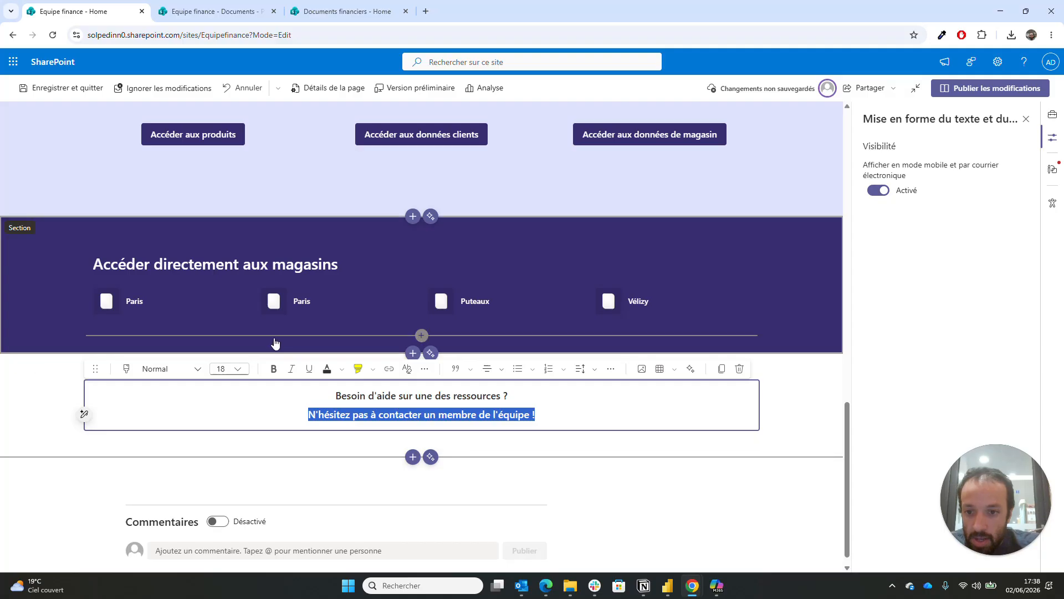
pyautogui.click(342, 369)
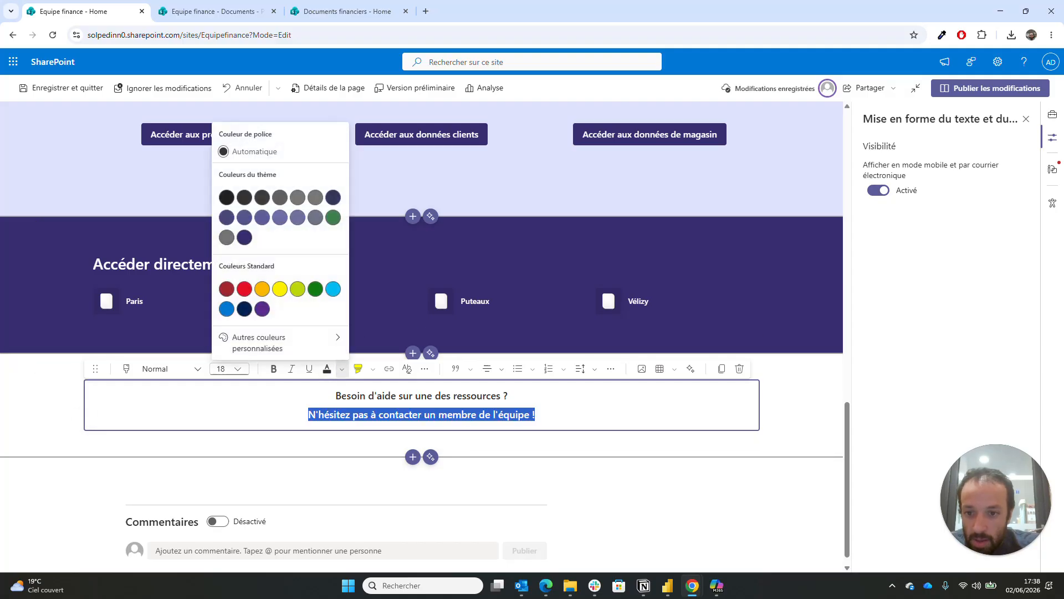
pyautogui.click(273, 369)
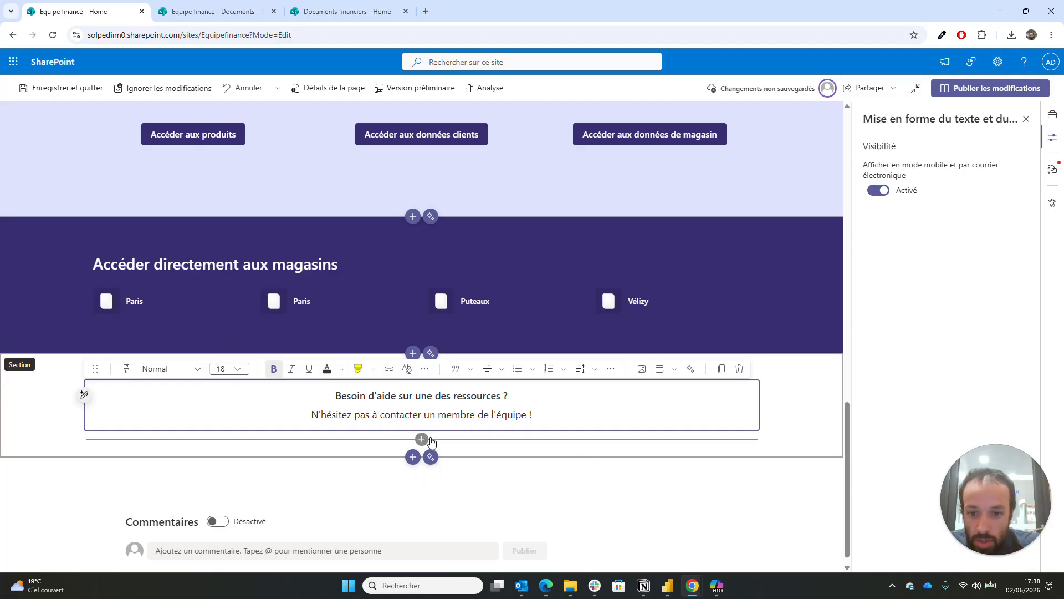
# - Insert a separator under the help text, shortened to 40 % length
pyautogui.click(422, 439)
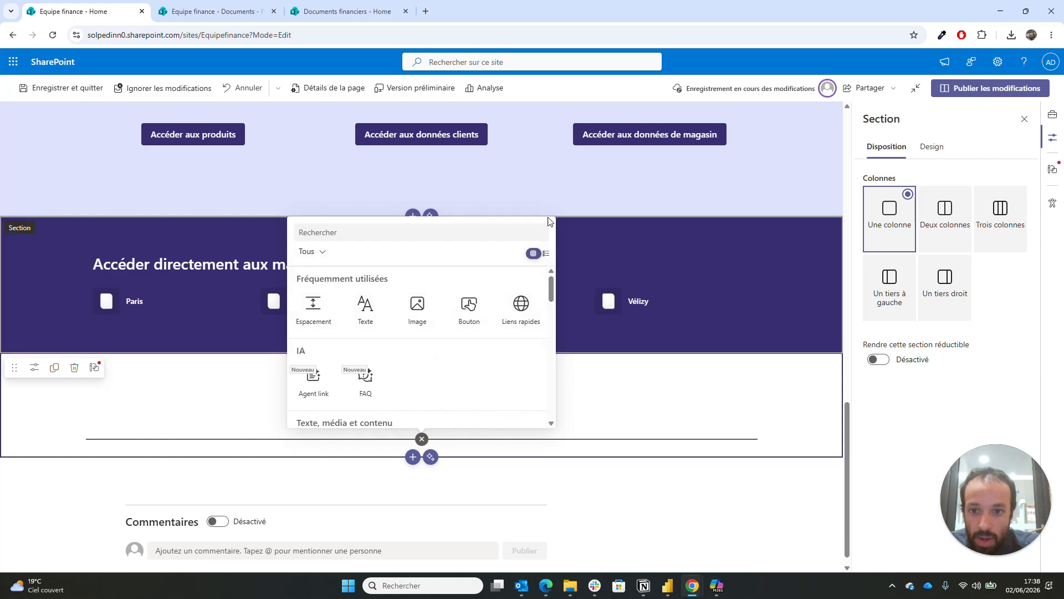
pyautogui.write('s')
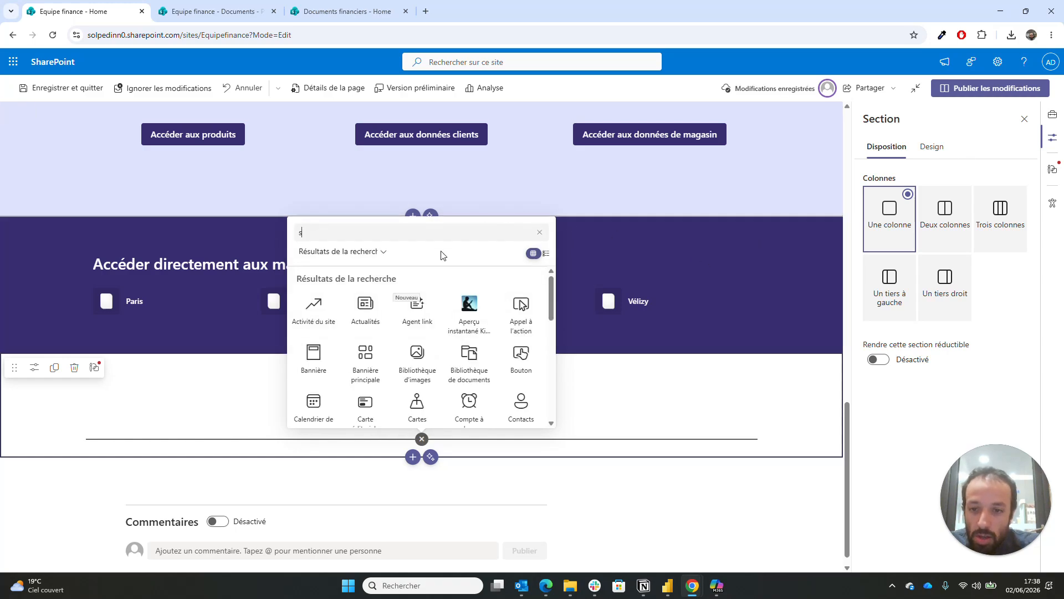
pyautogui.write('épara')
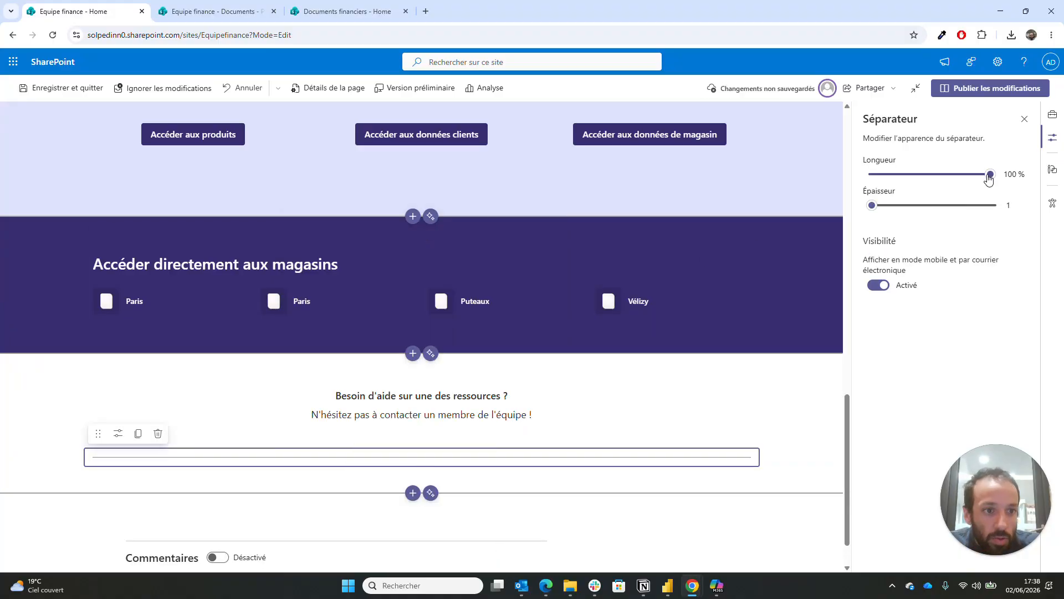
pyautogui.moveTo(982, 183); pyautogui.dragTo(899, 194)
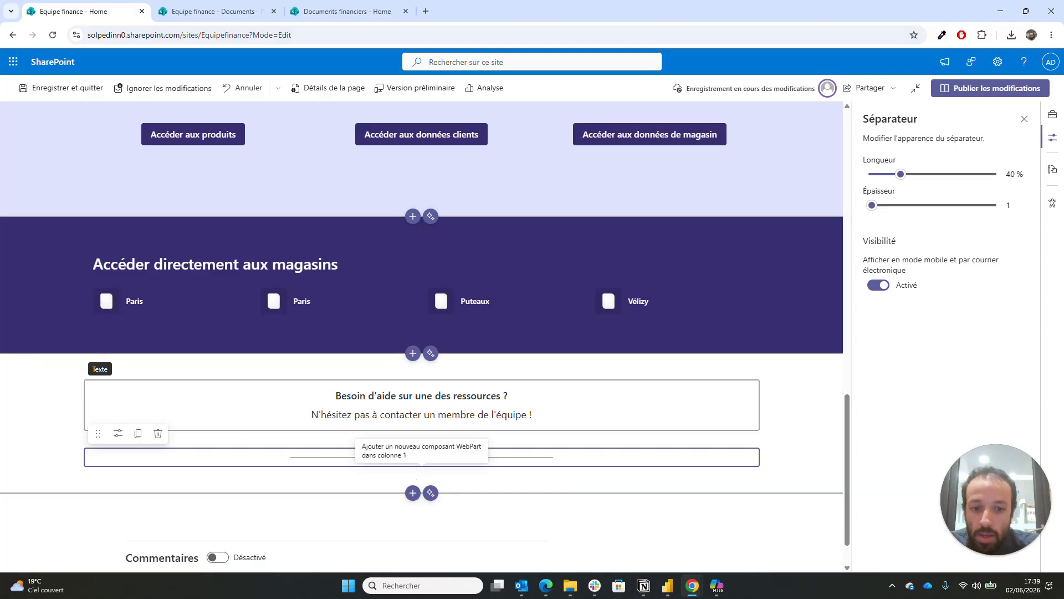
pyautogui.click(662, 428)
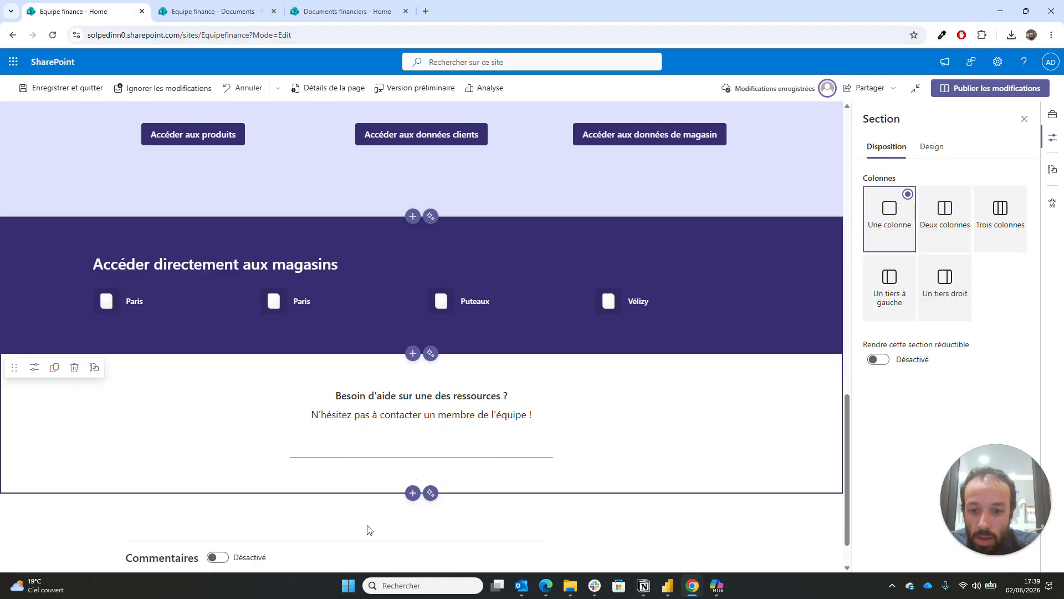
# - Insert a centred button labelled 'Nous contacter' in the contact section
pyautogui.click(422, 475)
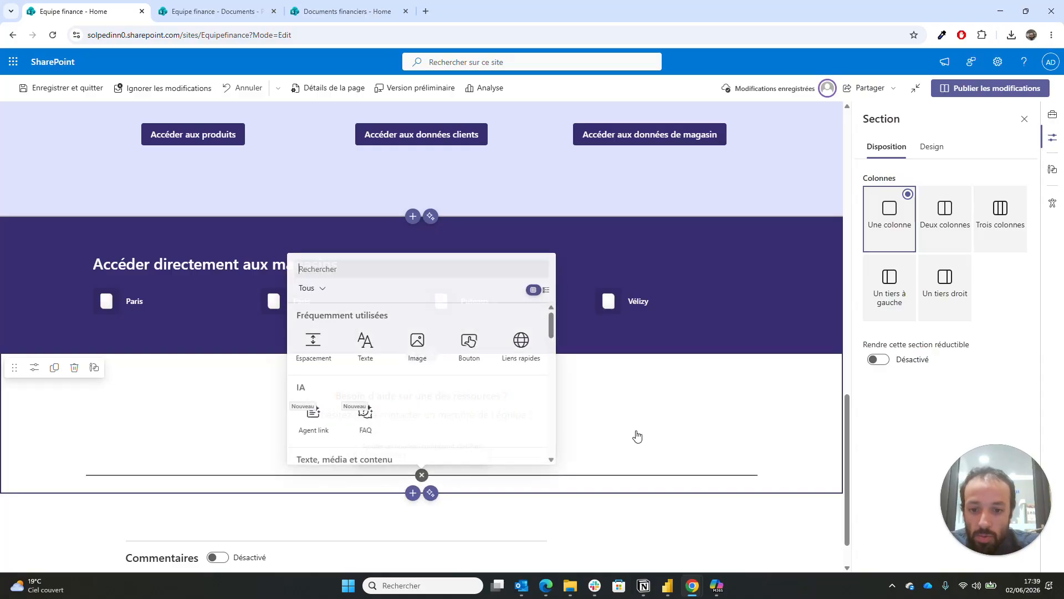
pyautogui.click(469, 341)
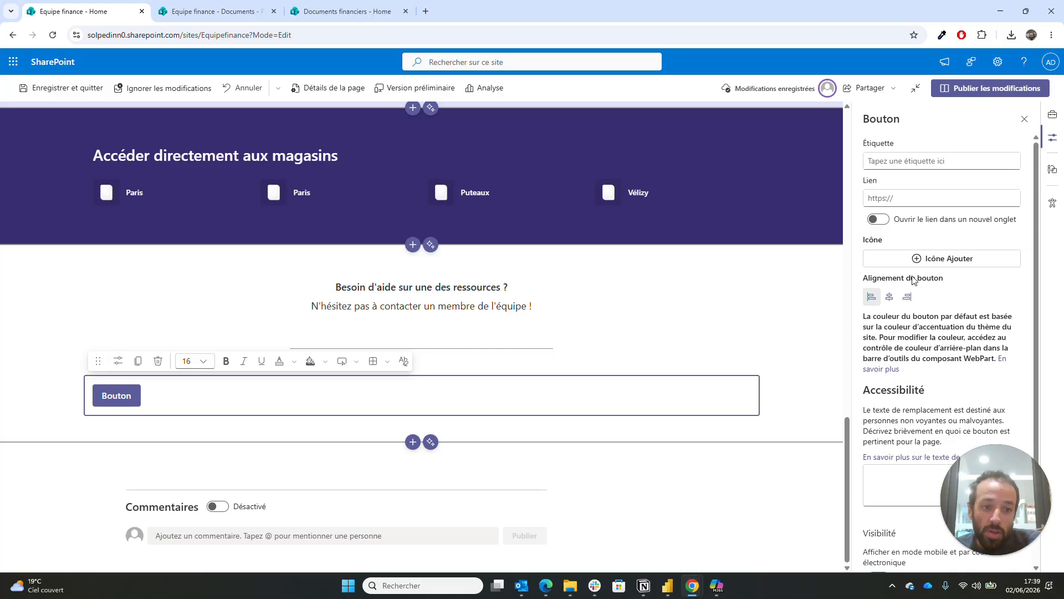
pyautogui.click(889, 296)
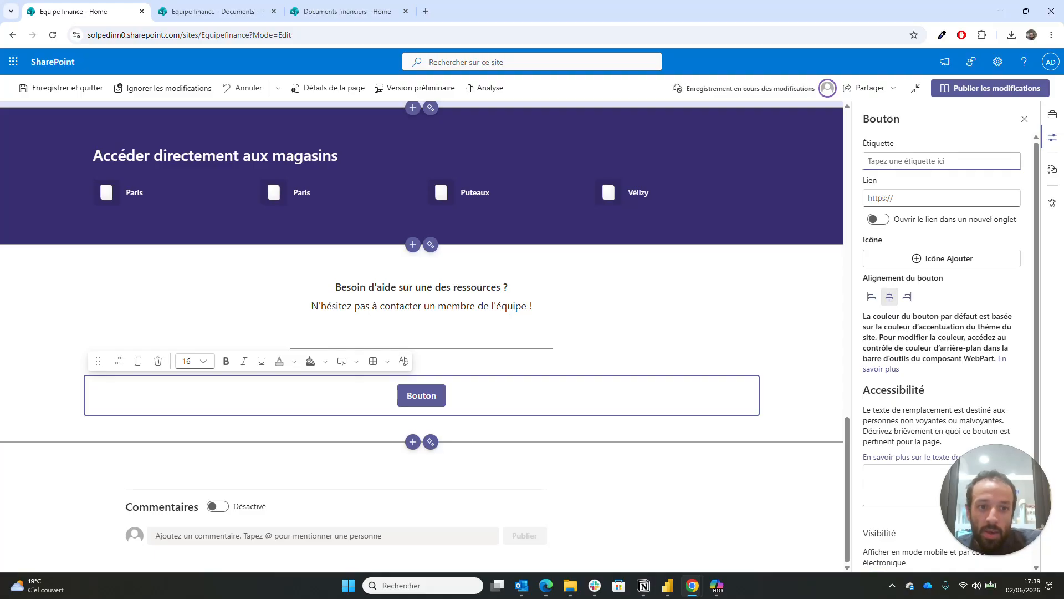
pyautogui.write('Nous contacter')
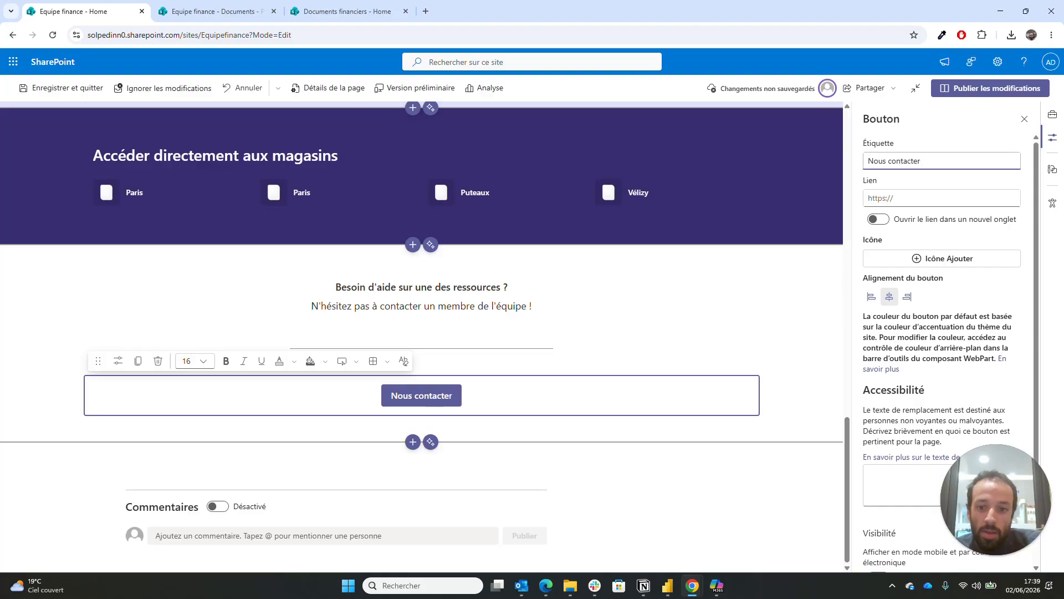
pyautogui.press('Tab')
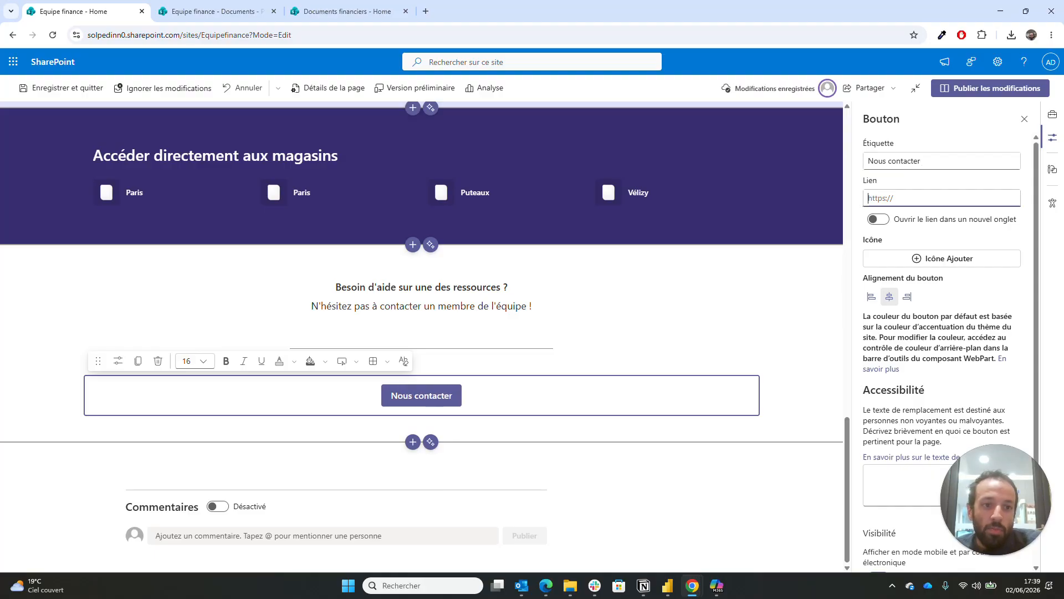
pyautogui.write('mailto:')
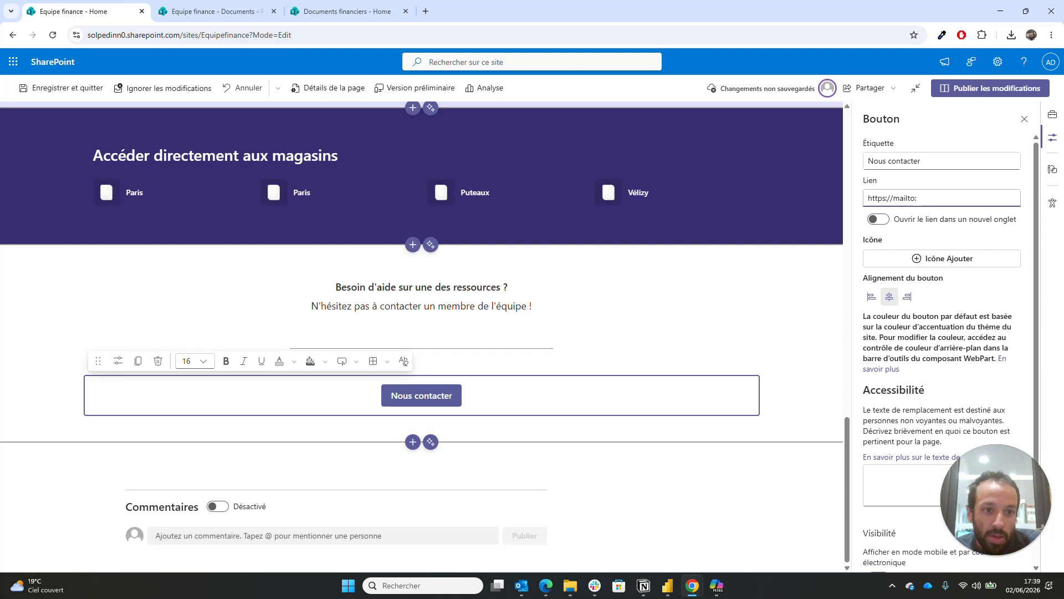
pyautogui.moveTo(892, 198); pyautogui.dragTo(772, 209)
pyautogui.press('BackSpace')
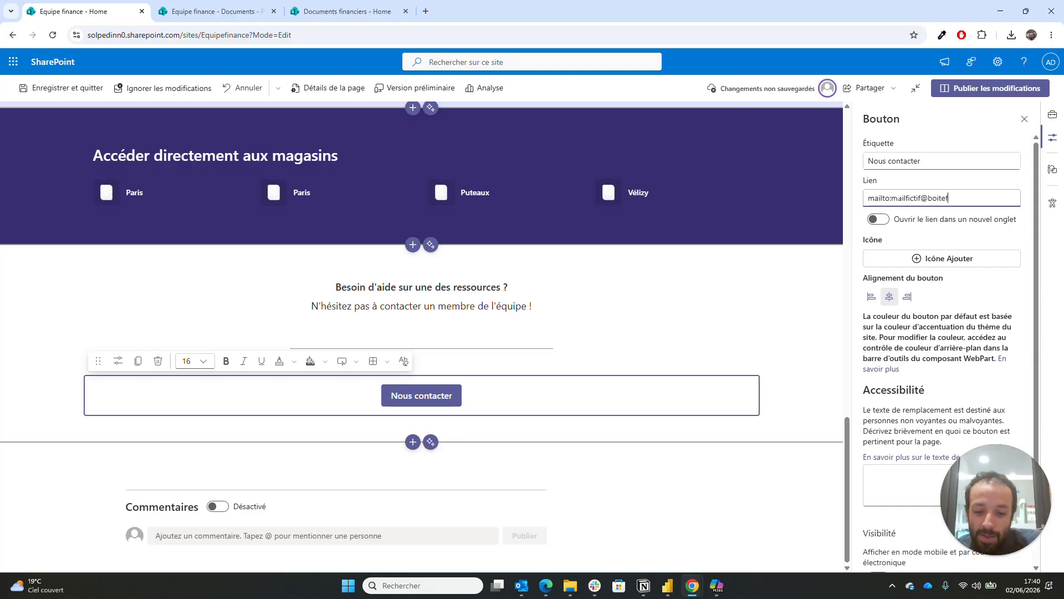
pyautogui.write('ctive.com')
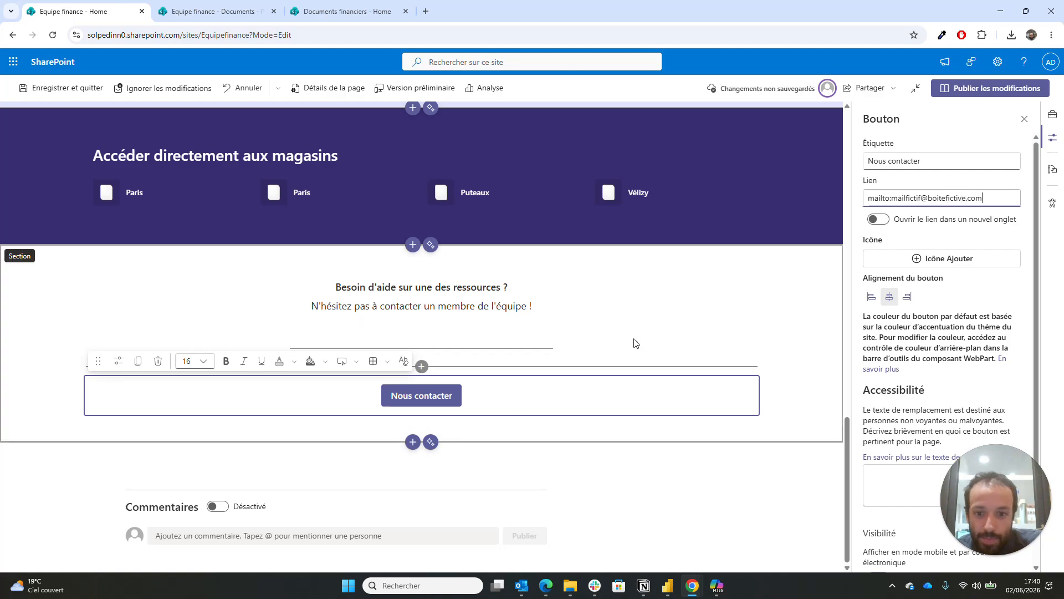
pyautogui.click(800, 298)
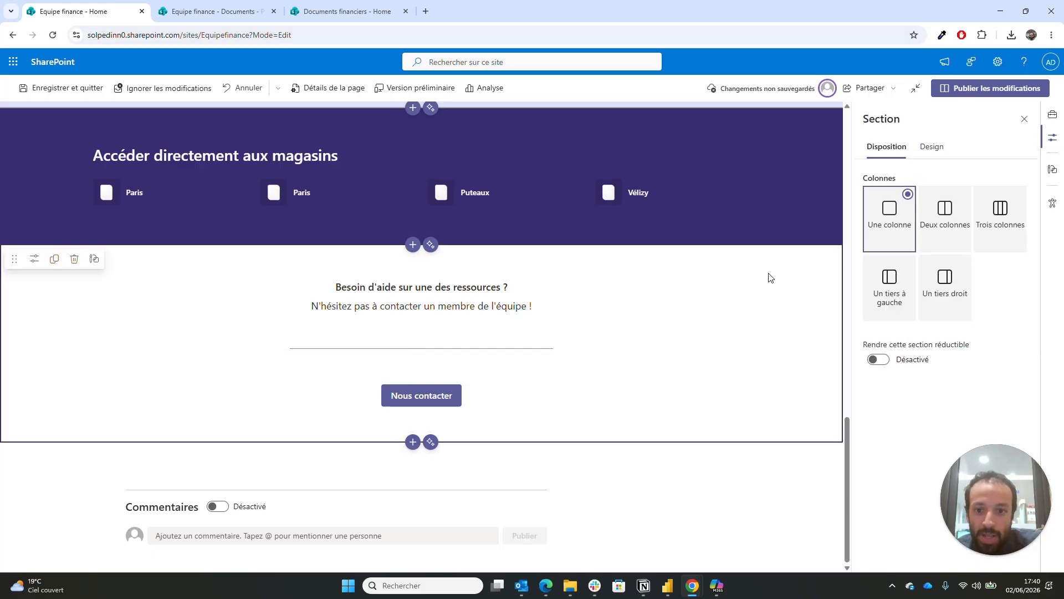
# - Review the page, then show the help section's Design colour and background options
pyautogui.scroll(15, 773, 279)
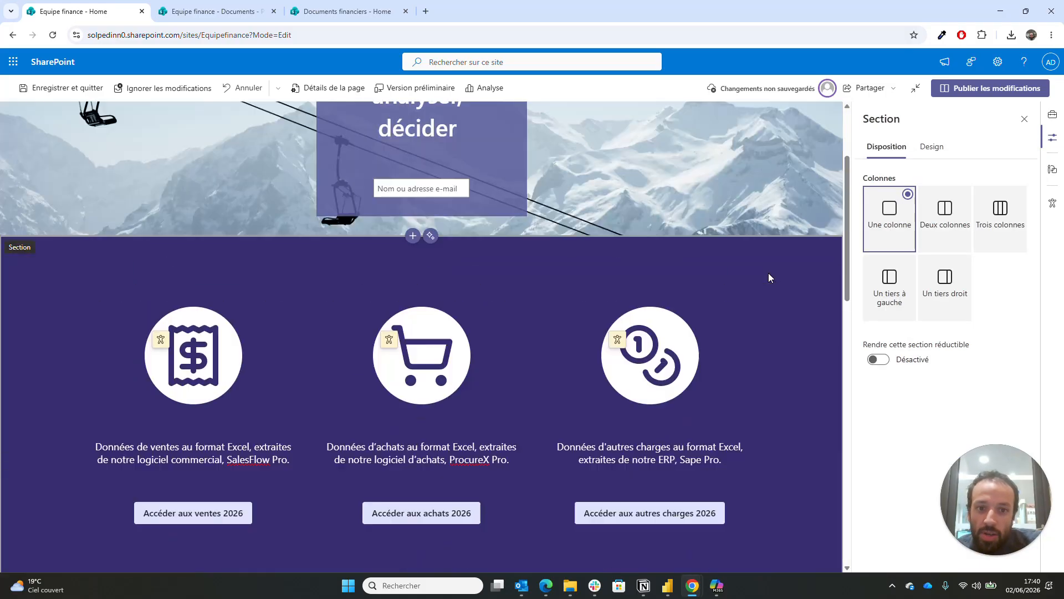
pyautogui.scroll(-15, 768, 273)
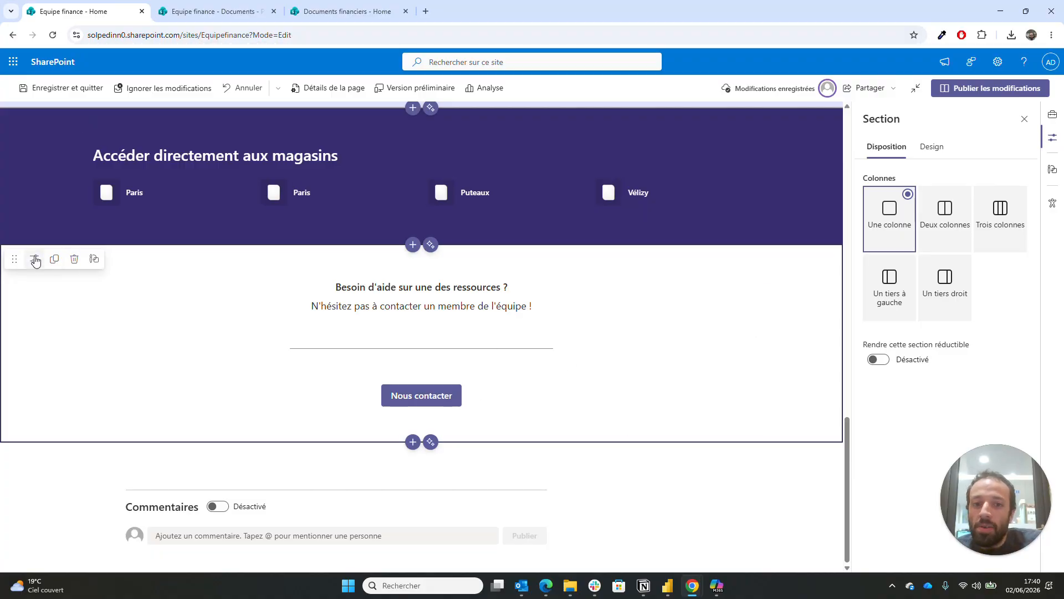
pyautogui.scroll(5, 550, 320)
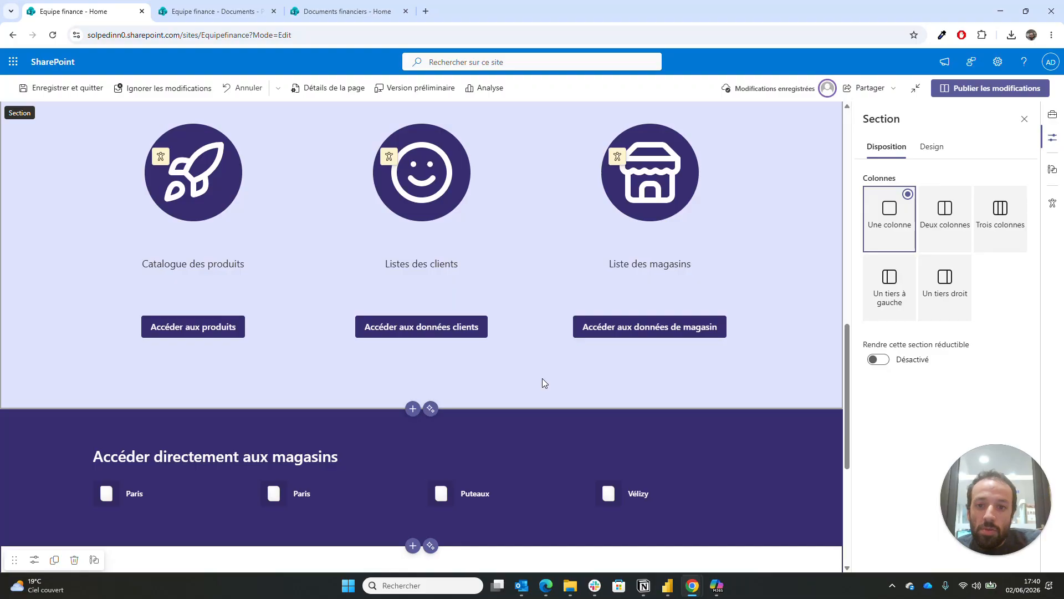
pyautogui.scroll(3, 542, 383)
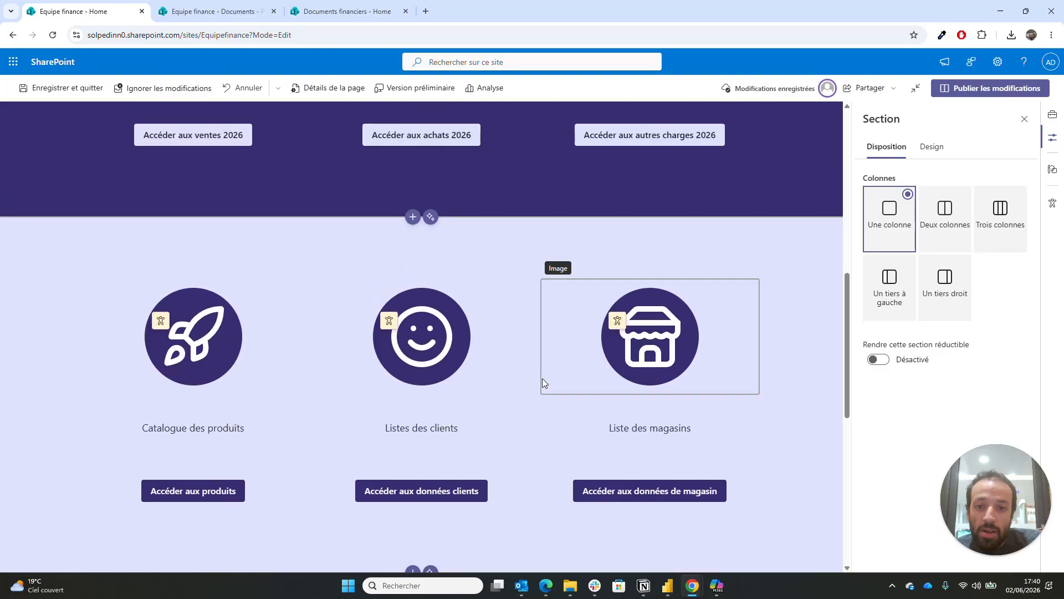
pyautogui.scroll(-6, 542, 382)
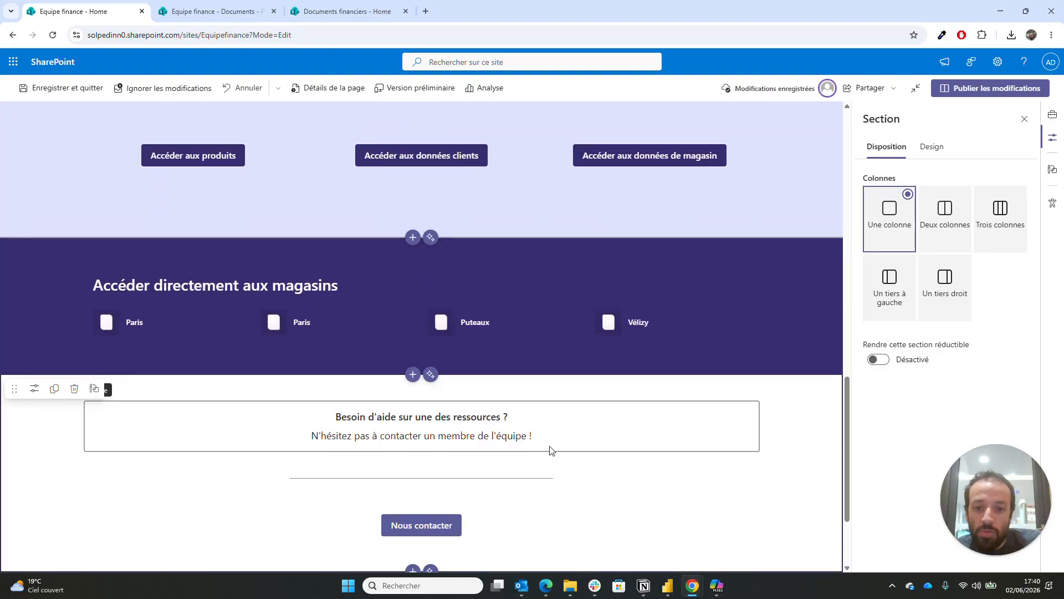
pyautogui.click(942, 149)
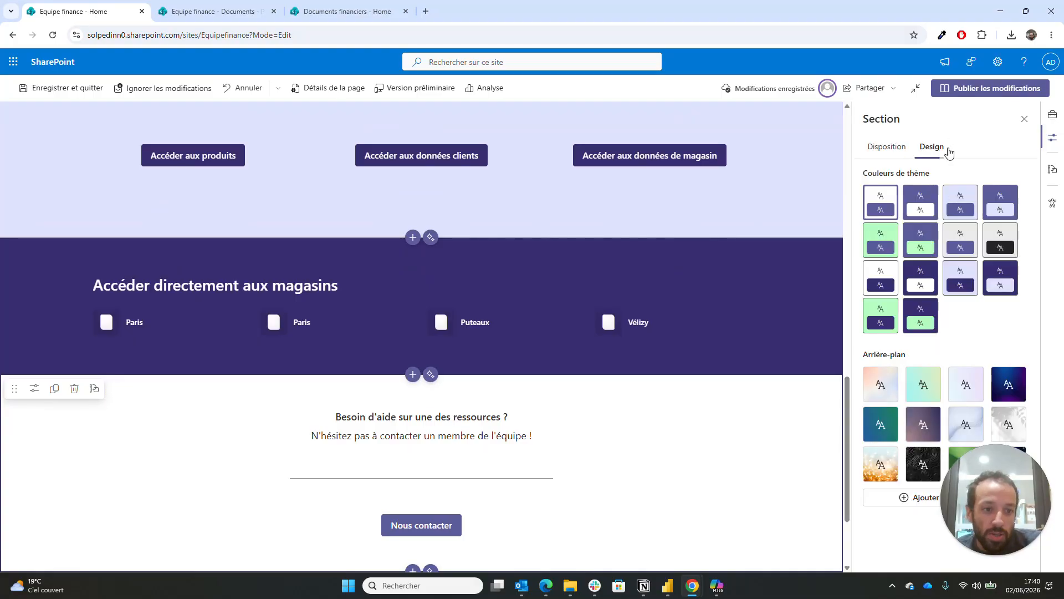
# - Apply the light lavender theme colour swatch to the help section
pyautogui.click(960, 277)
pyautogui.scroll(-3, 529, 523)
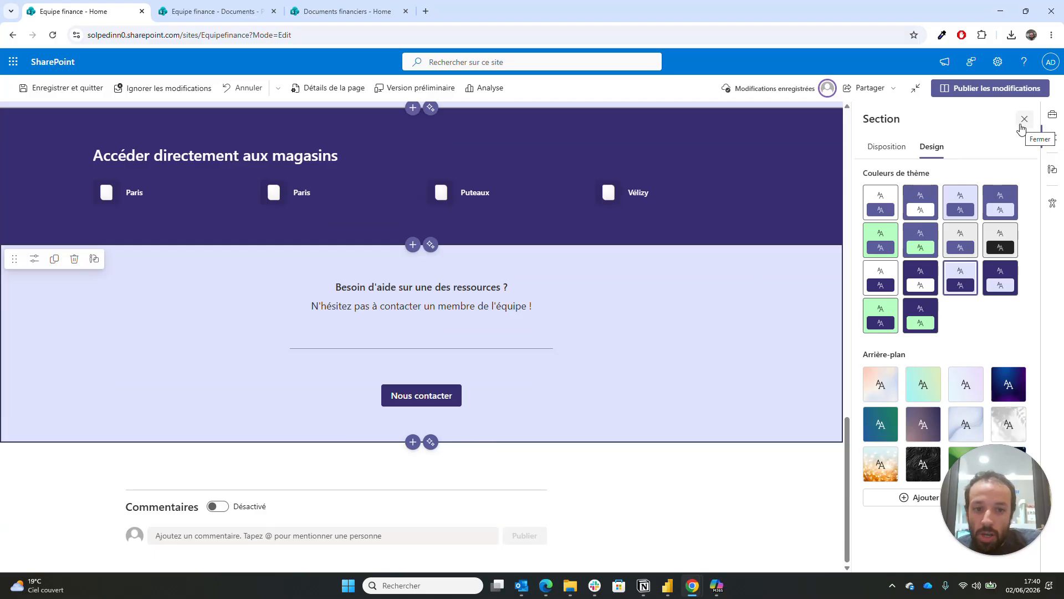
# - Change the first store link's title text from Paris to 'Créteil'
pyautogui.click(606, 198)
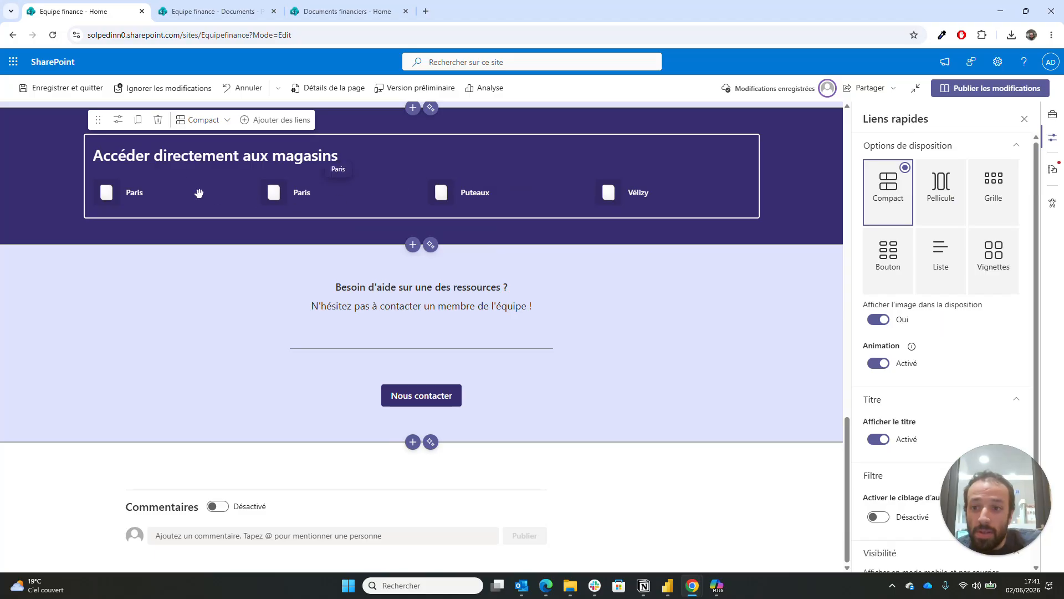
pyautogui.click(135, 194)
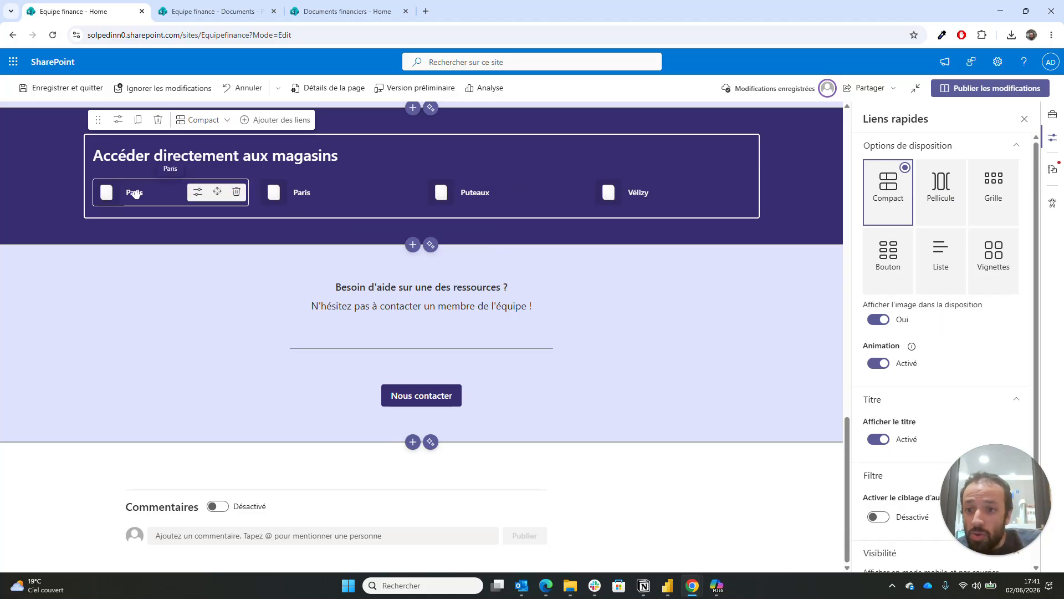
pyautogui.click(196, 196)
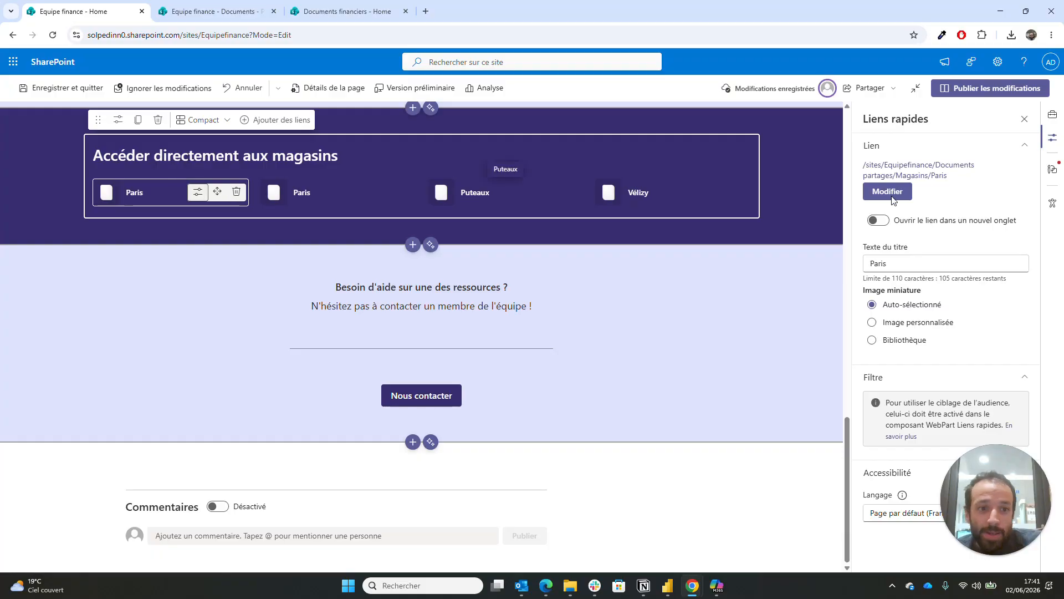
pyautogui.doubleClick(885, 263)
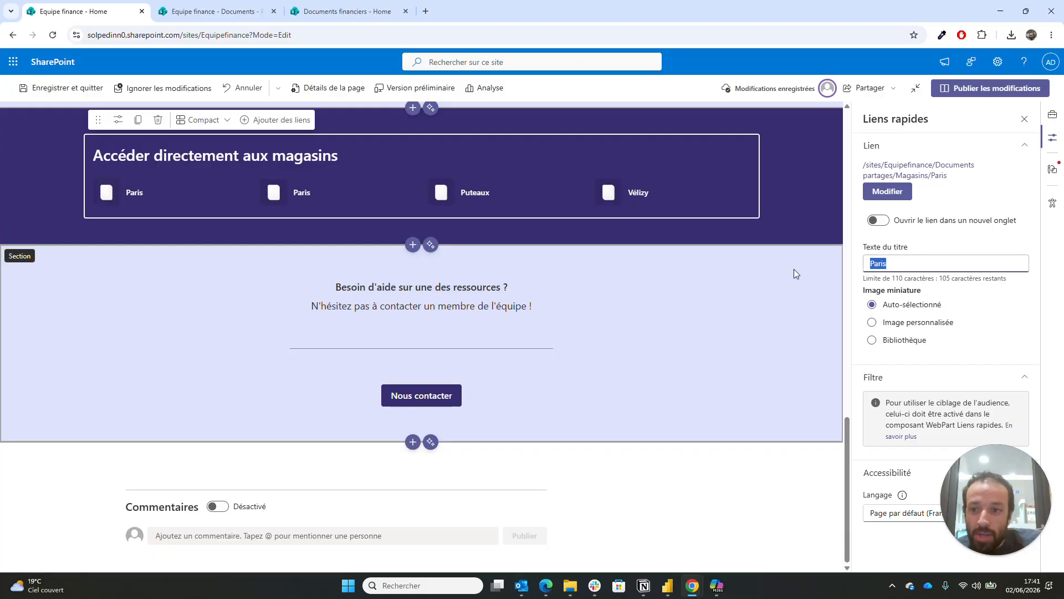
pyautogui.write('C')
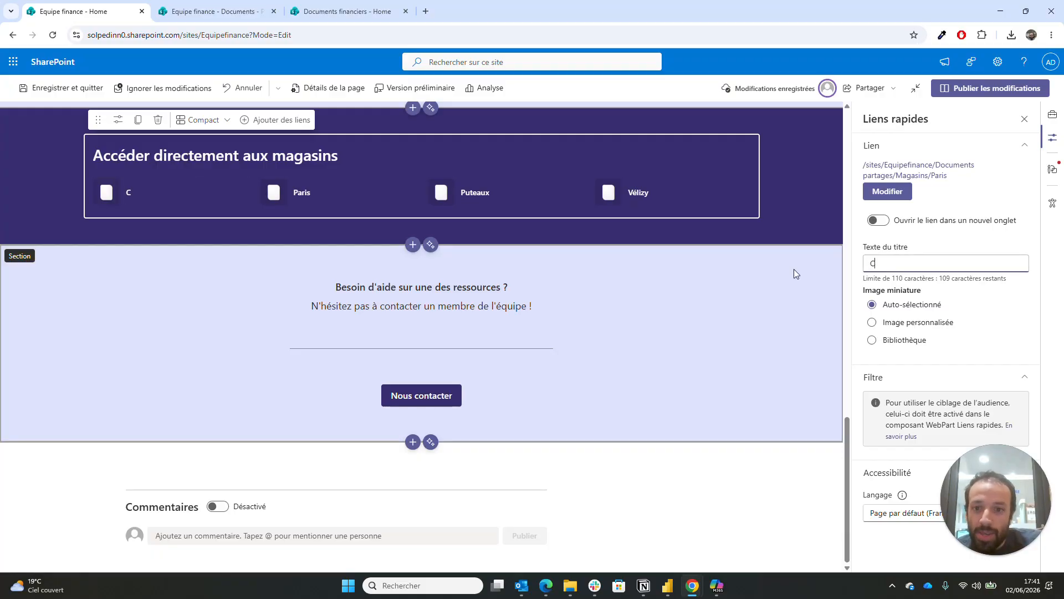
pyautogui.write('réteil')
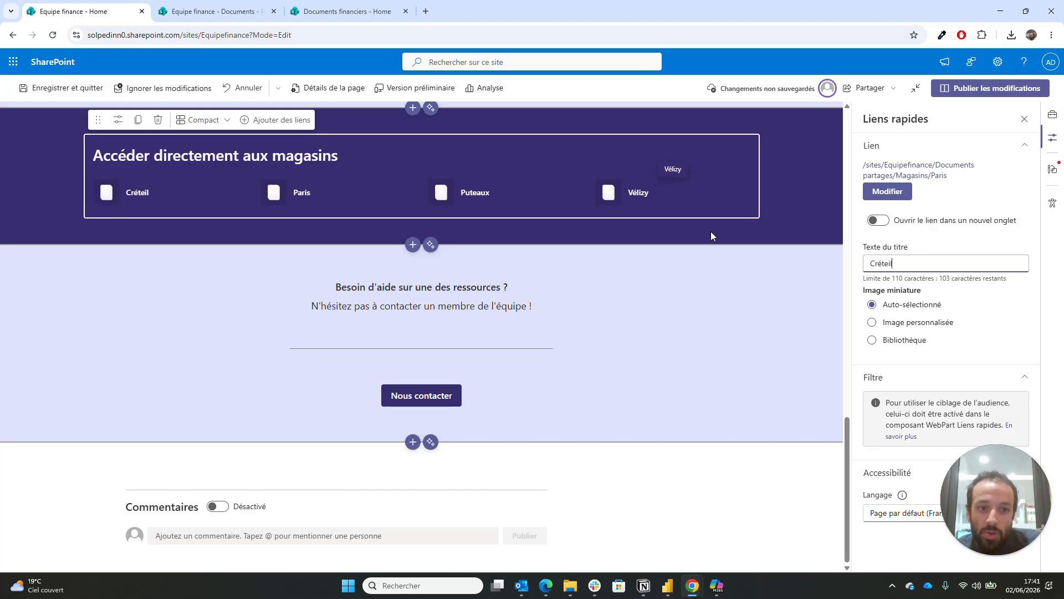
pyautogui.click(720, 192)
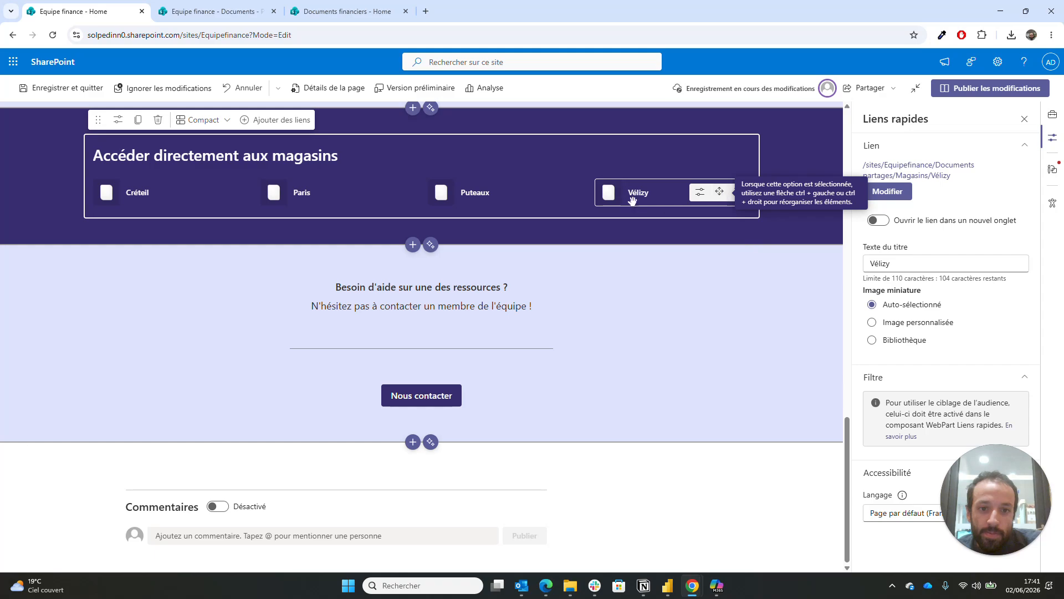
pyautogui.click(833, 288)
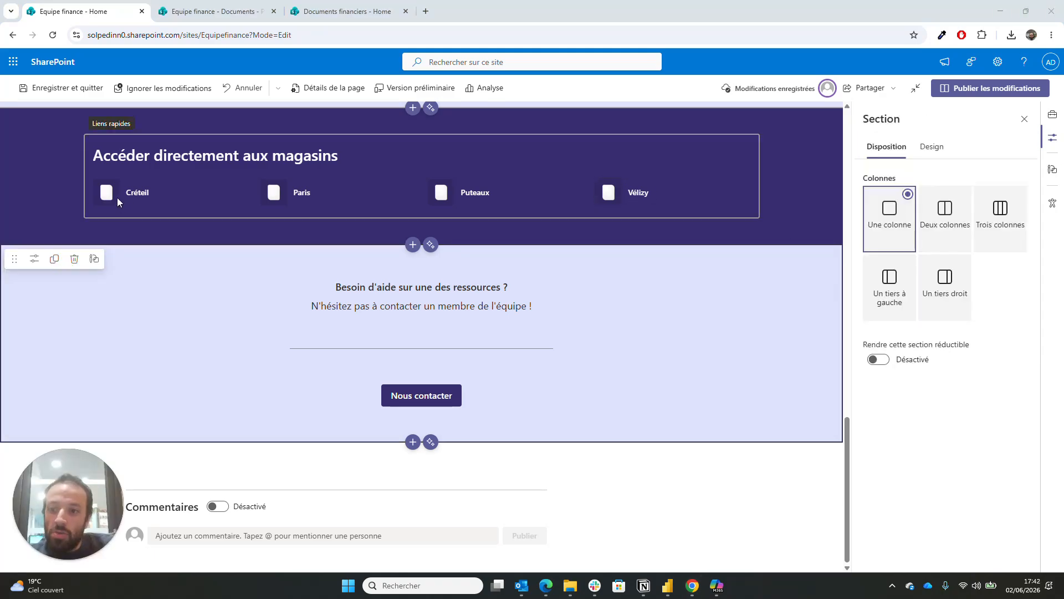
pyautogui.click(118, 197)
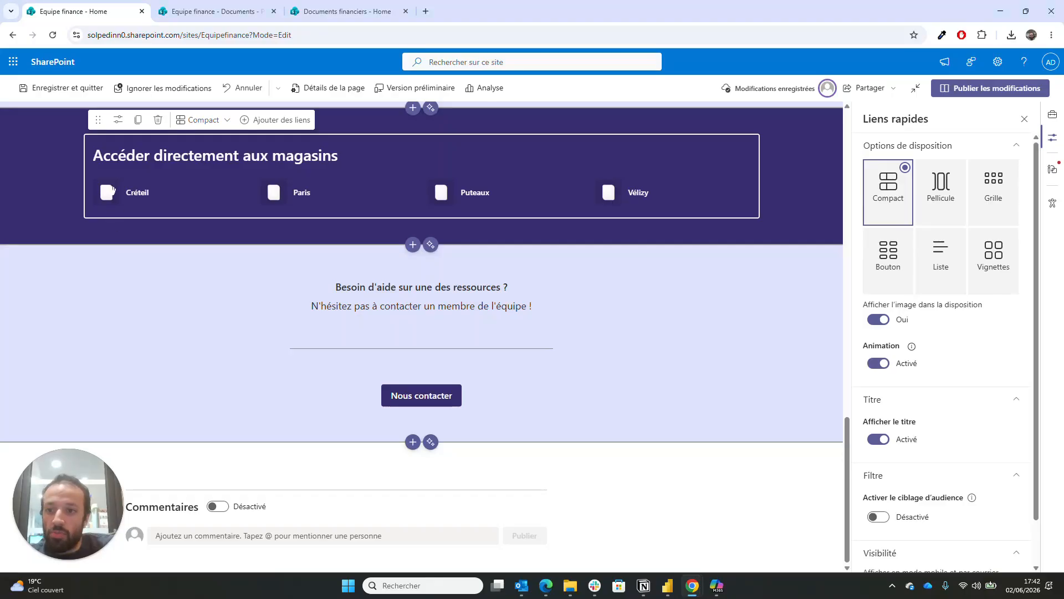
pyautogui.click(113, 192)
pyautogui.scroll(5, 278, 126)
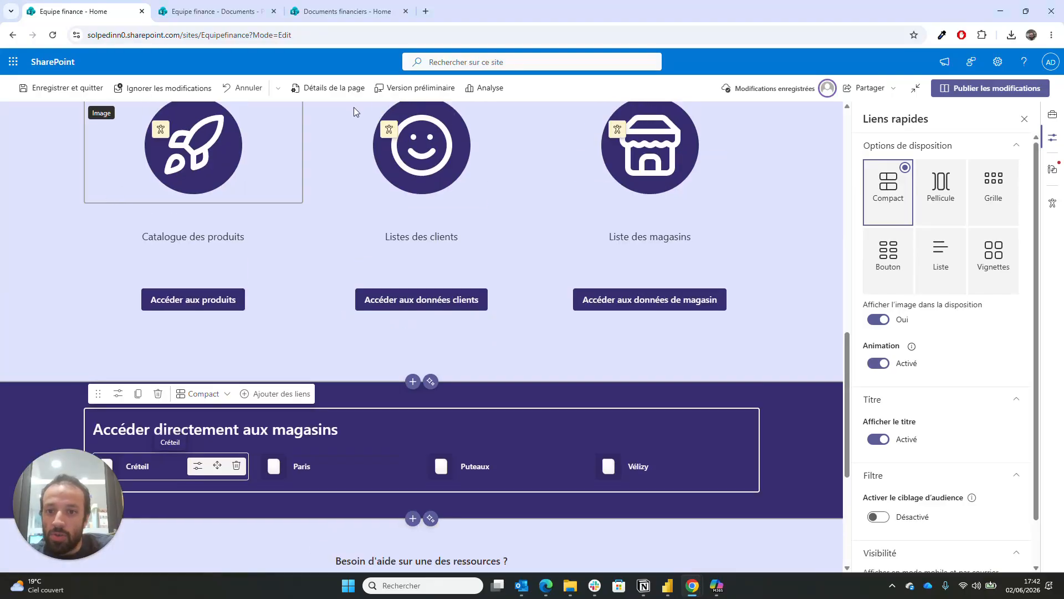
pyautogui.scroll(-3, 221, 446)
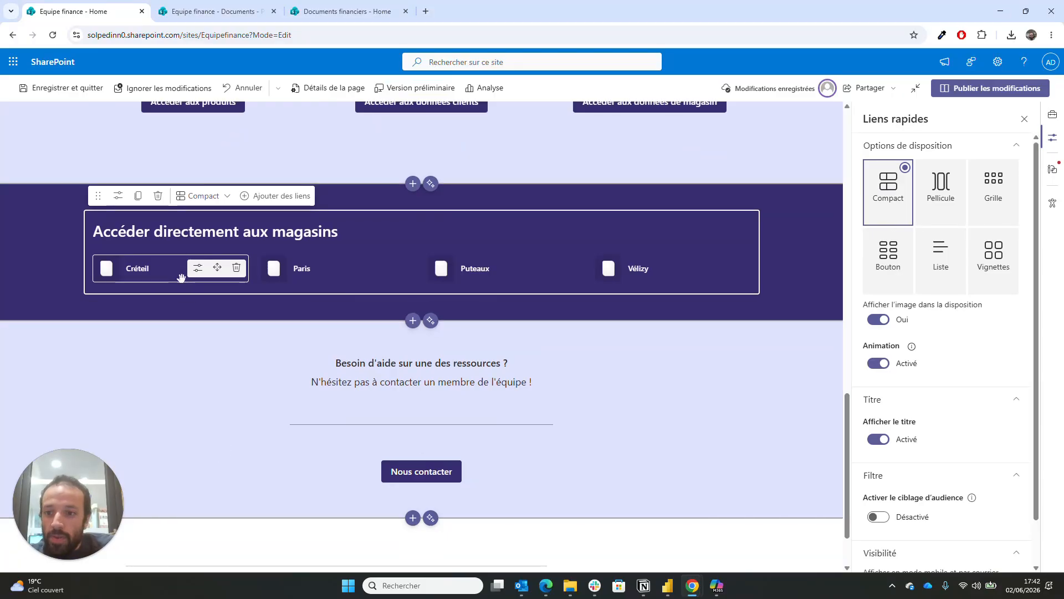
# - Set building-modern.svg as the Créteil link's custom thumbnail
pyautogui.click(199, 269)
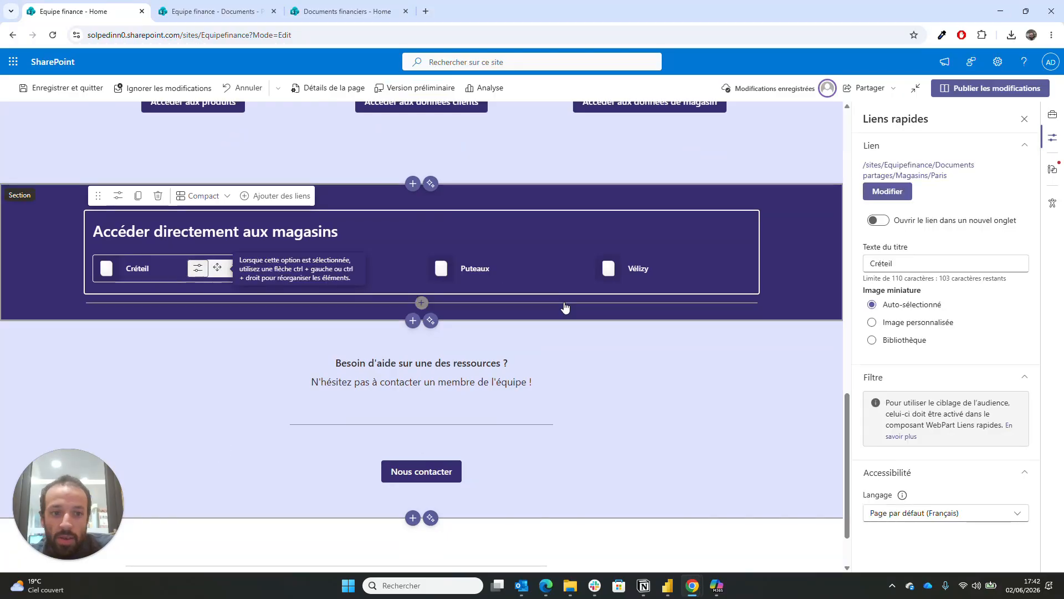
pyautogui.click(919, 323)
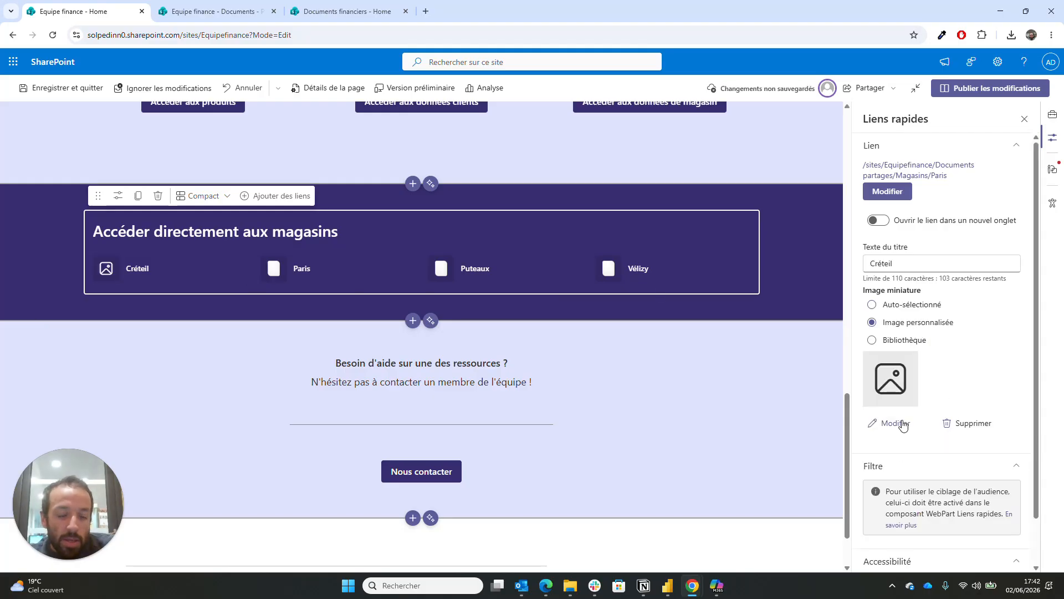
pyautogui.scroll(-1, 904, 425)
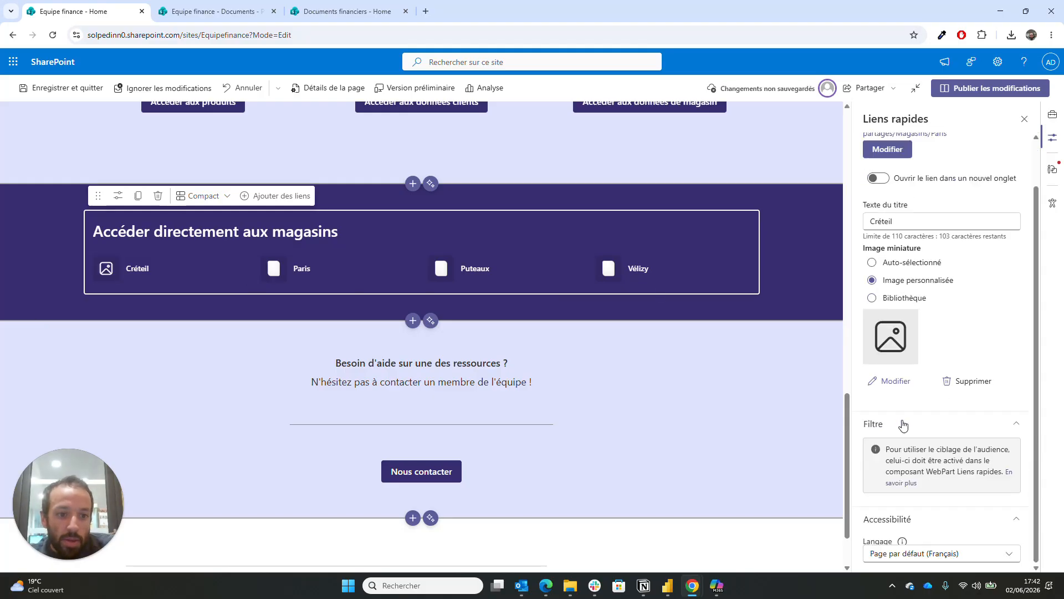
pyautogui.click(894, 372)
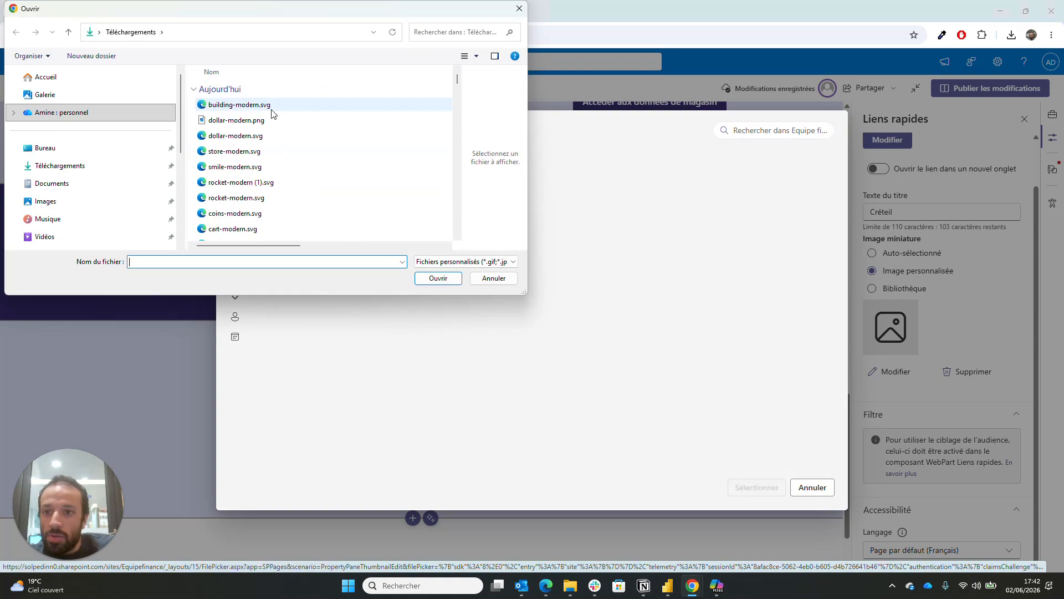
pyautogui.doubleClick(271, 110)
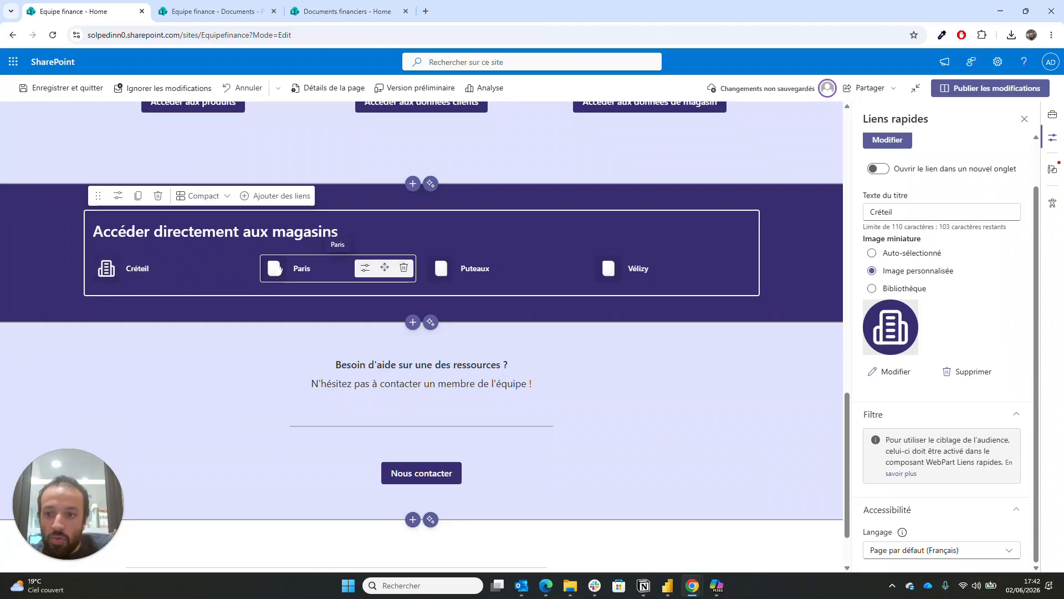
# - Set building-modern.svg as the Paris link's custom thumbnail
pyautogui.click(365, 270)
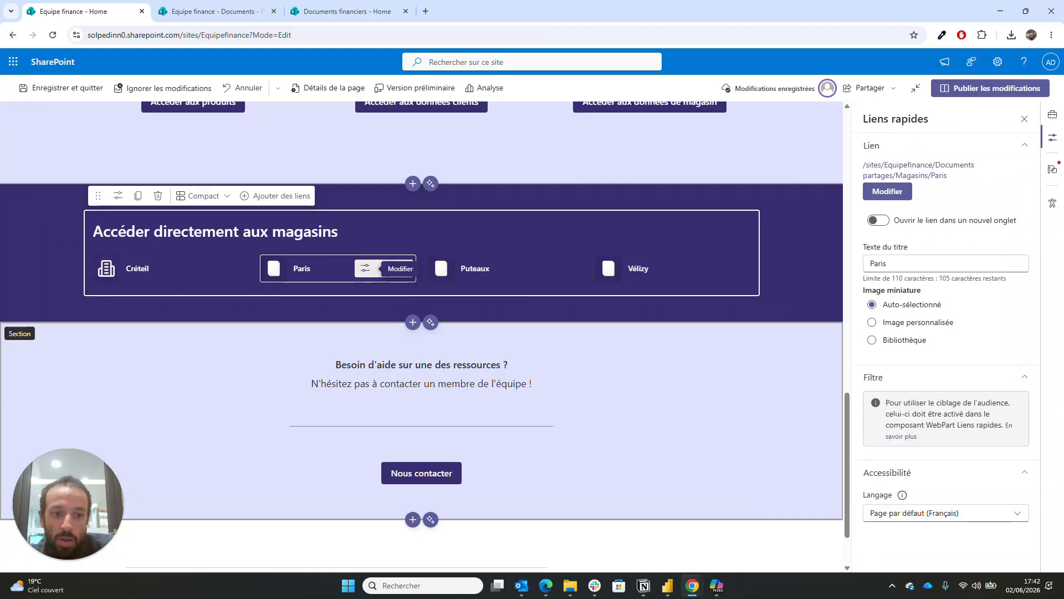
pyautogui.click(928, 326)
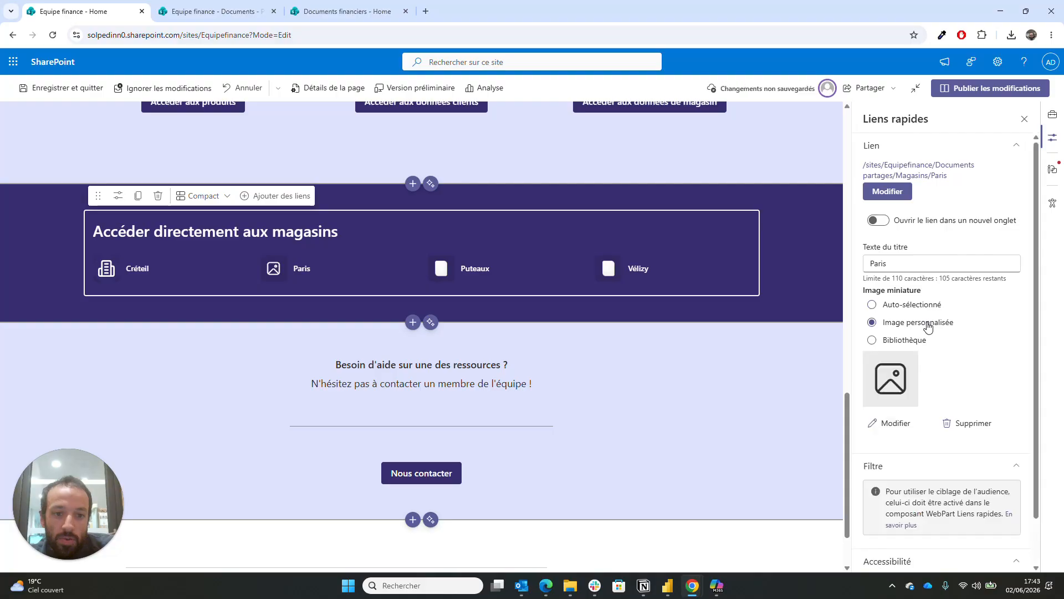
pyautogui.click(903, 424)
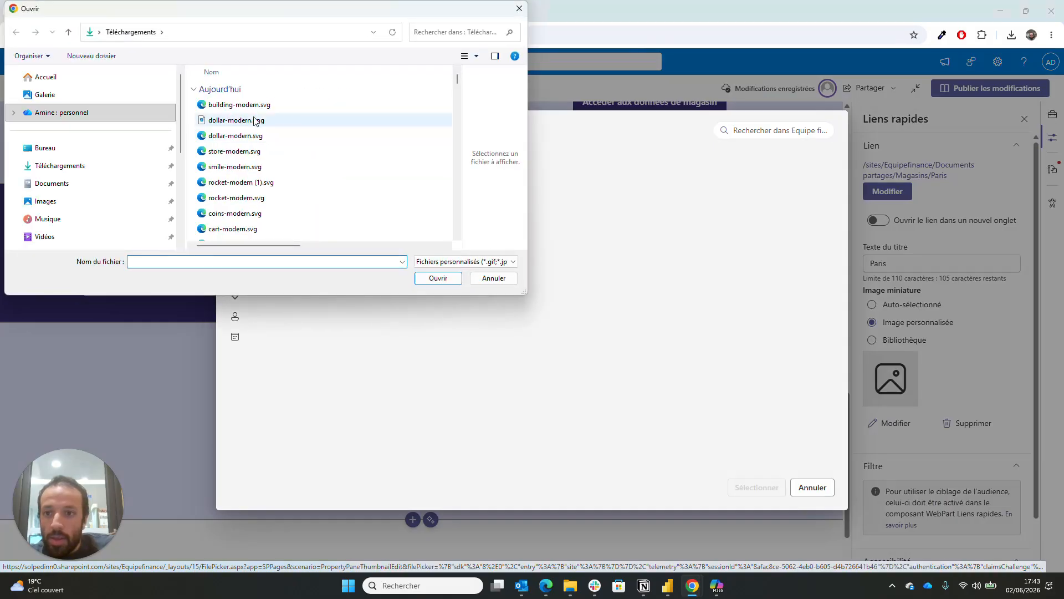
pyautogui.doubleClick(252, 110)
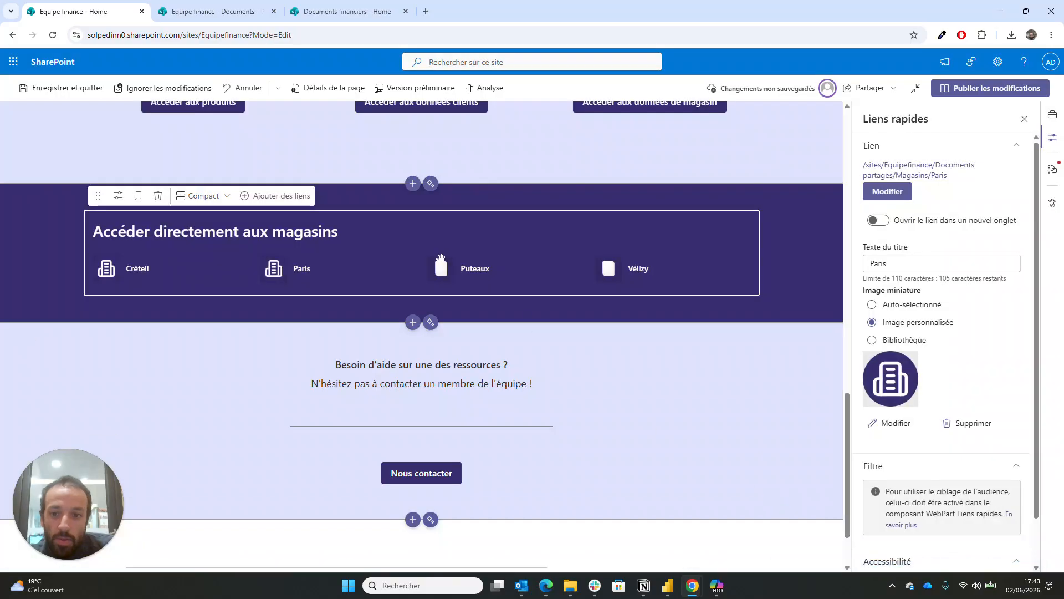
# - Set building-modern.svg as the Puteaux link's custom thumbnail
pyautogui.click(501, 266)
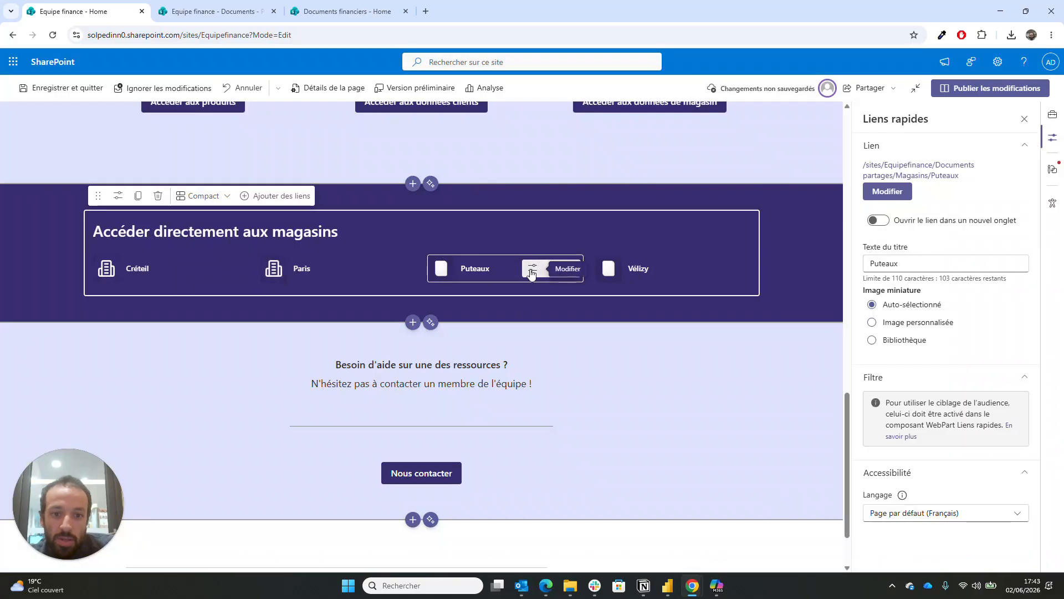
pyautogui.click(927, 327)
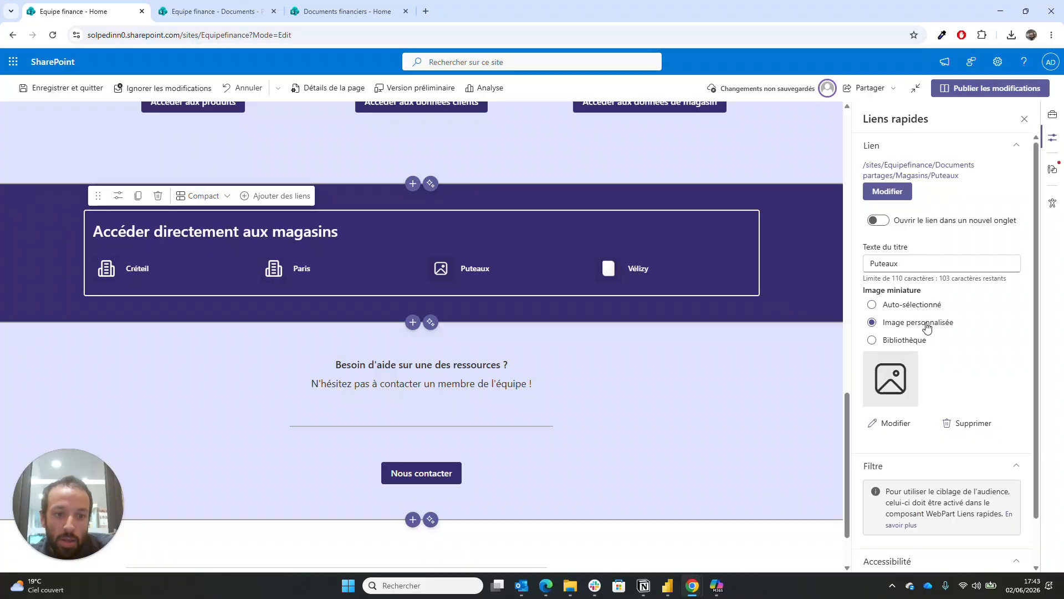
pyautogui.click(893, 423)
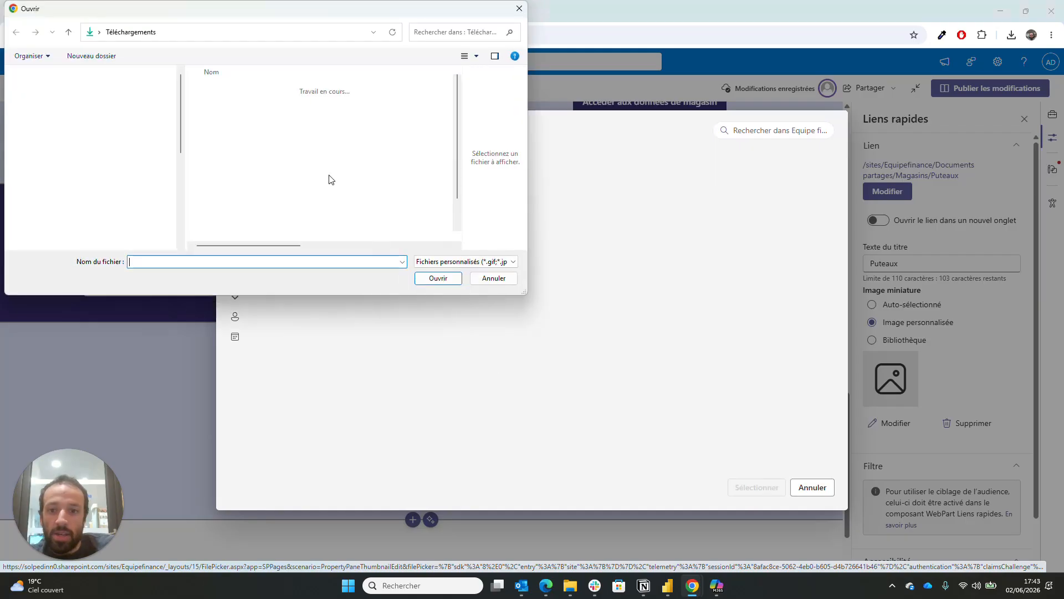
pyautogui.doubleClick(280, 105)
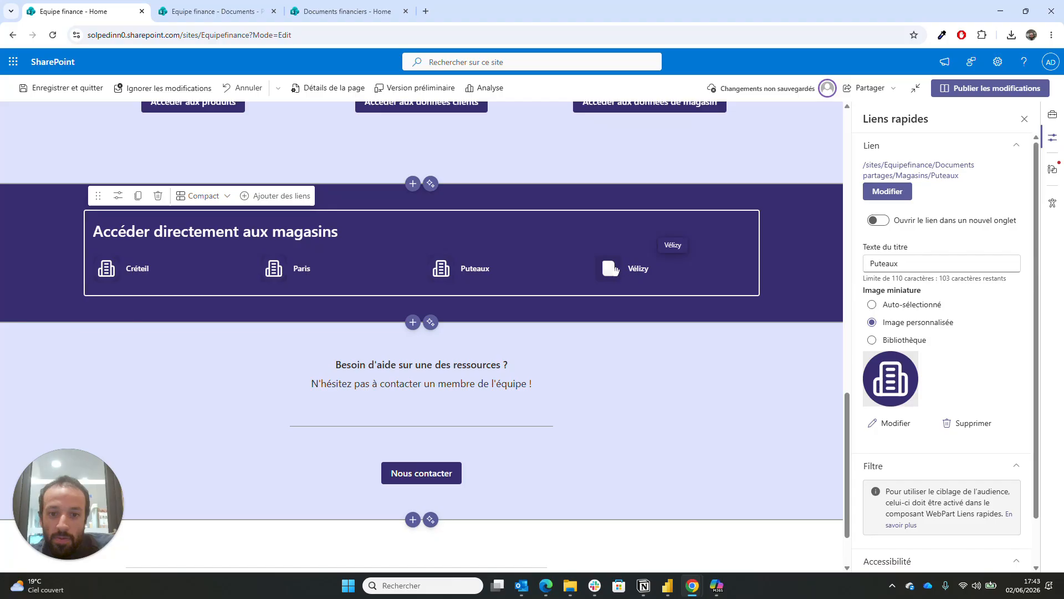
# - Set building-modern.svg as Vélizy's thumbnail and publish the Equipe finance homepage
pyautogui.click(654, 268)
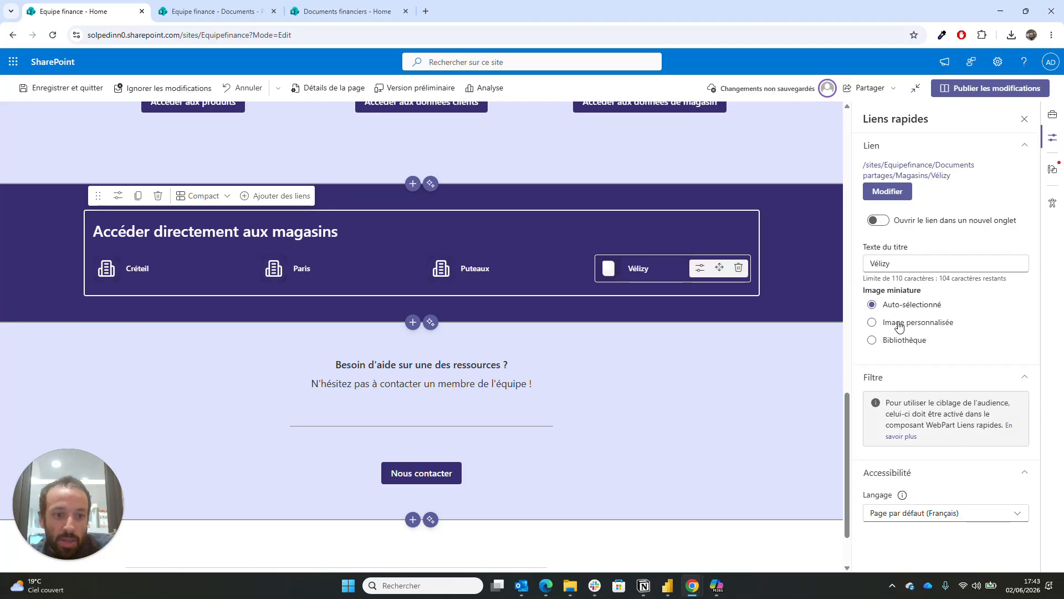
pyautogui.click(899, 325)
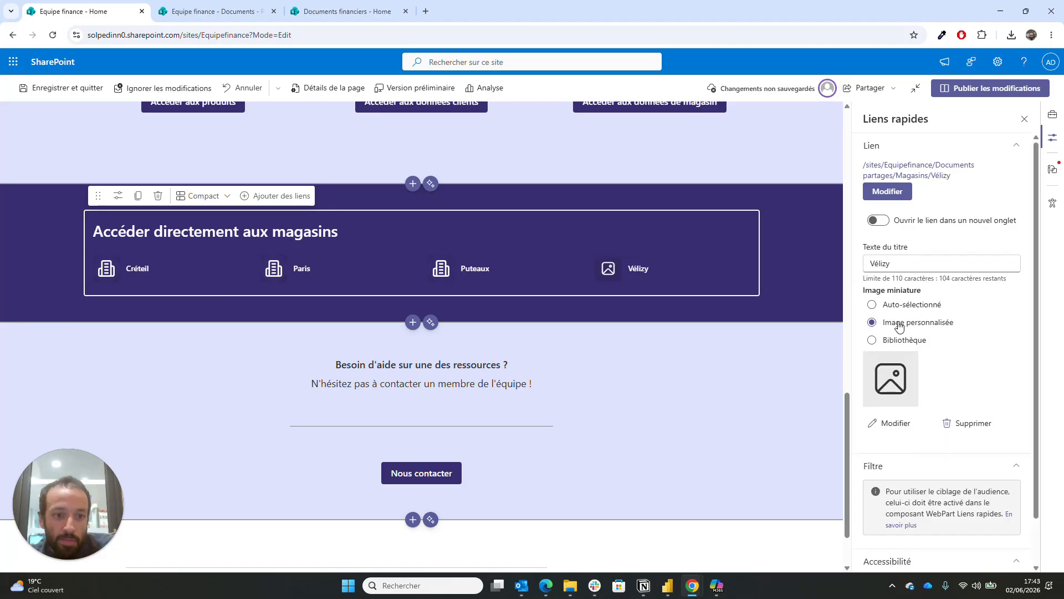
pyautogui.click(896, 423)
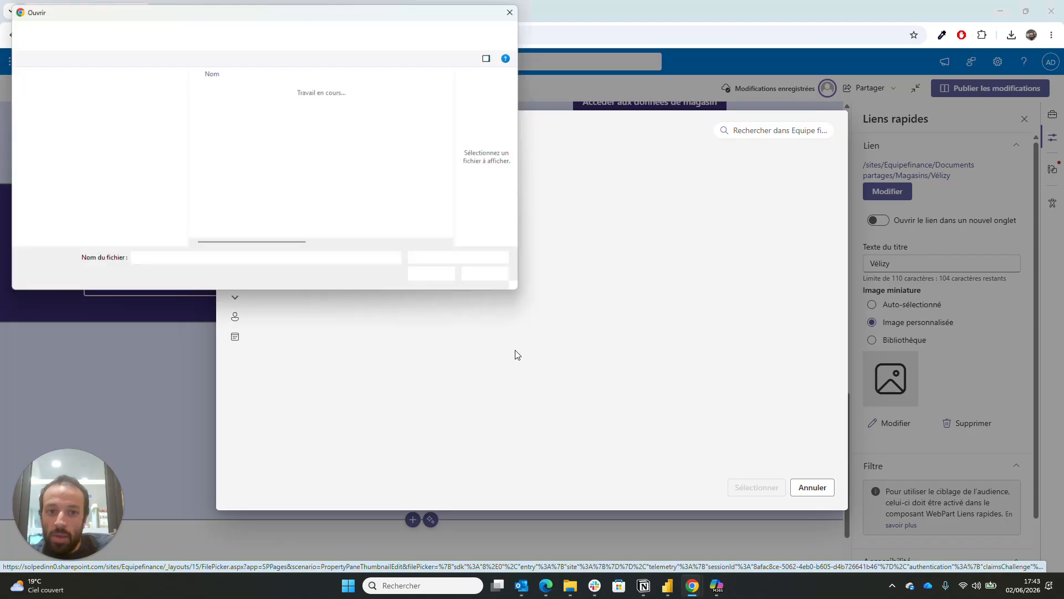
pyautogui.doubleClick(235, 105)
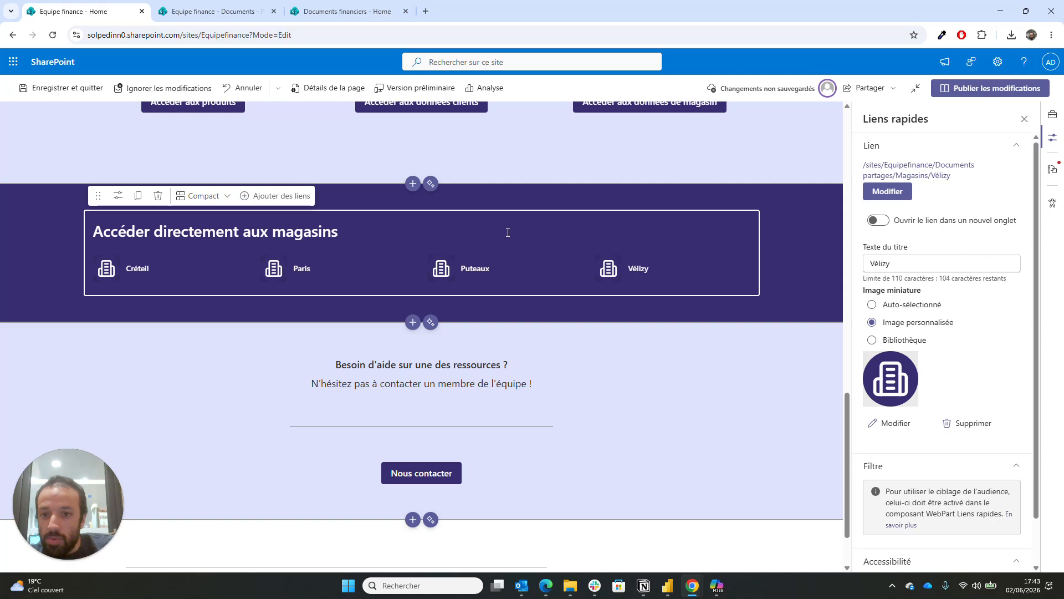
pyautogui.click(1032, 94)
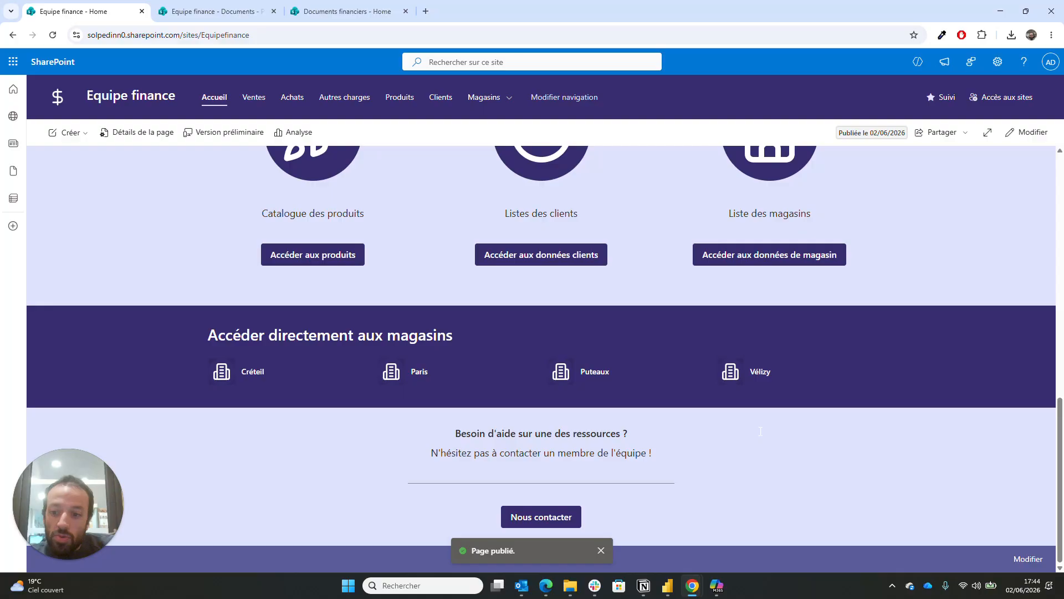
pyautogui.scroll(2, 760, 431)
pyautogui.scroll(10, 760, 431)
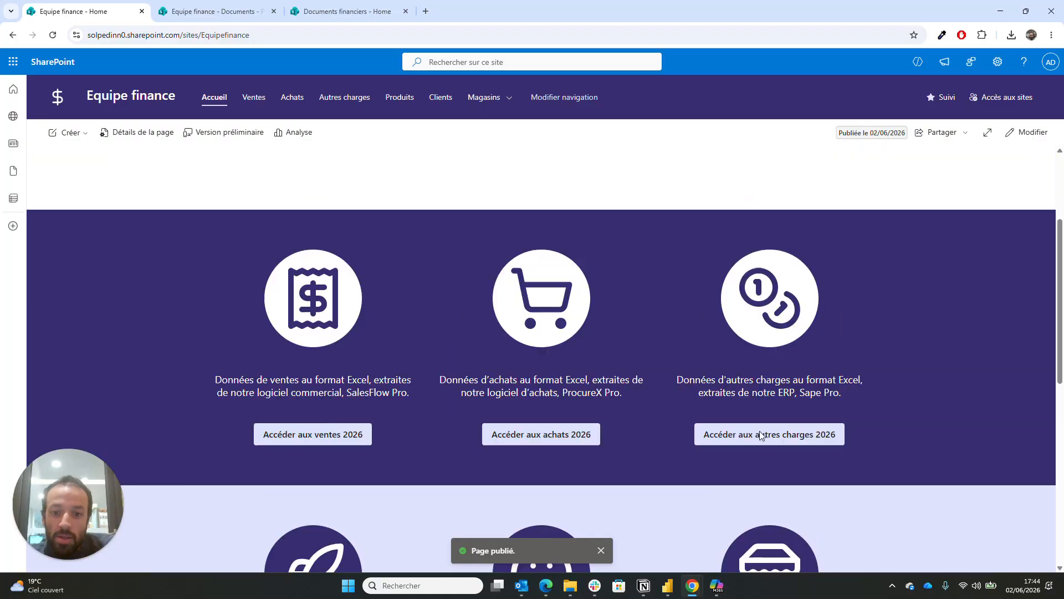
pyautogui.scroll(-5, 562, 330)
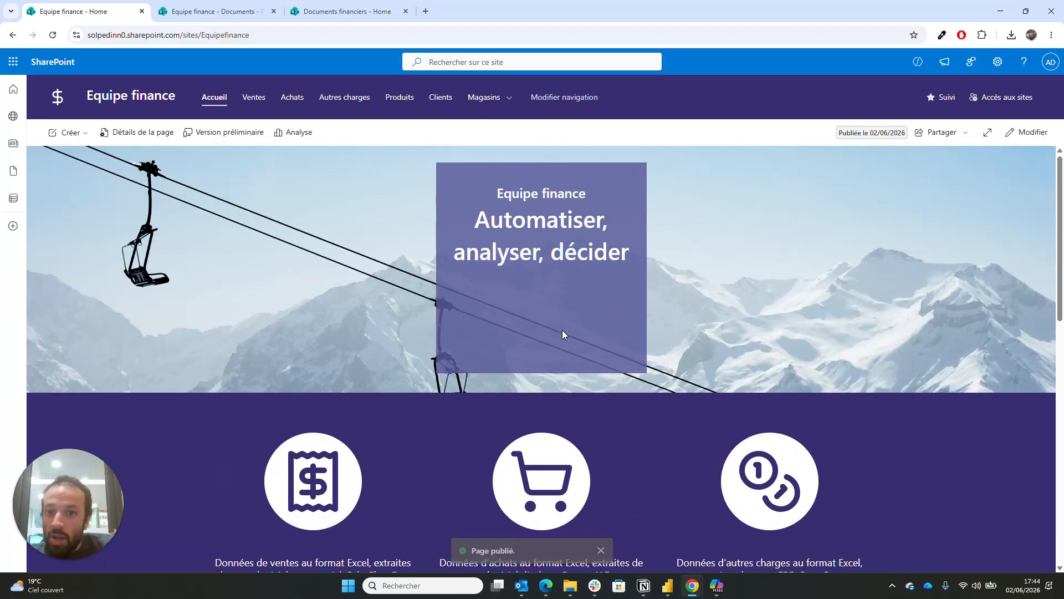
pyautogui.scroll(-3, 563, 333)
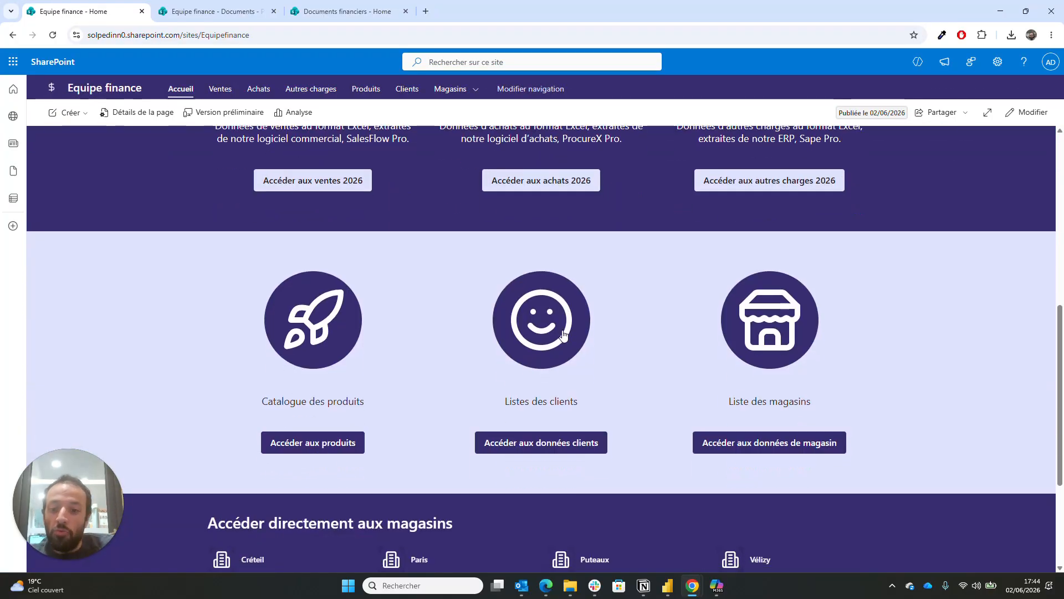
pyautogui.scroll(-1, 563, 334)
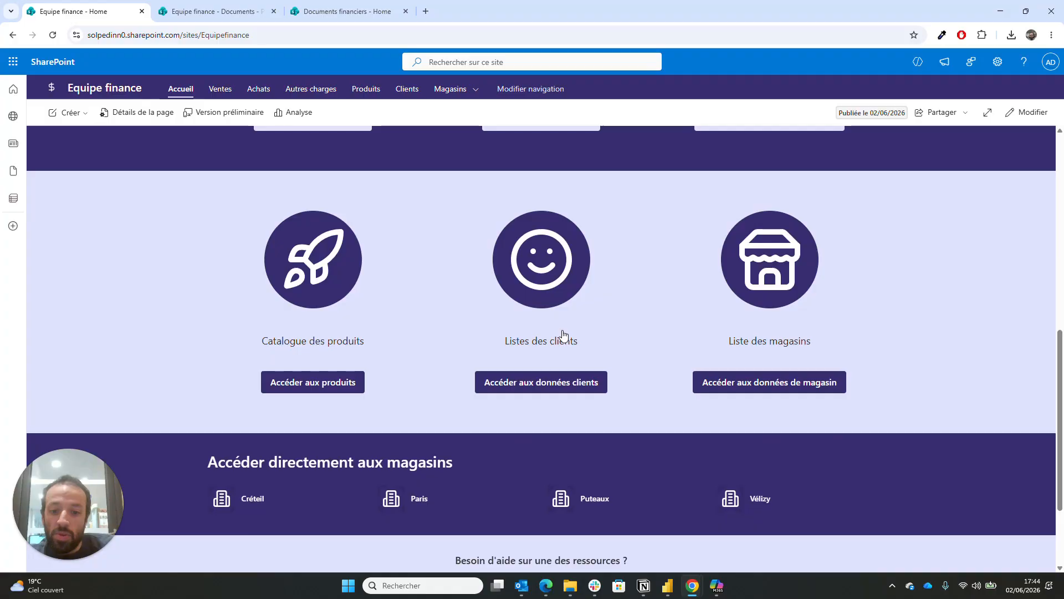
pyautogui.scroll(-2, 562, 332)
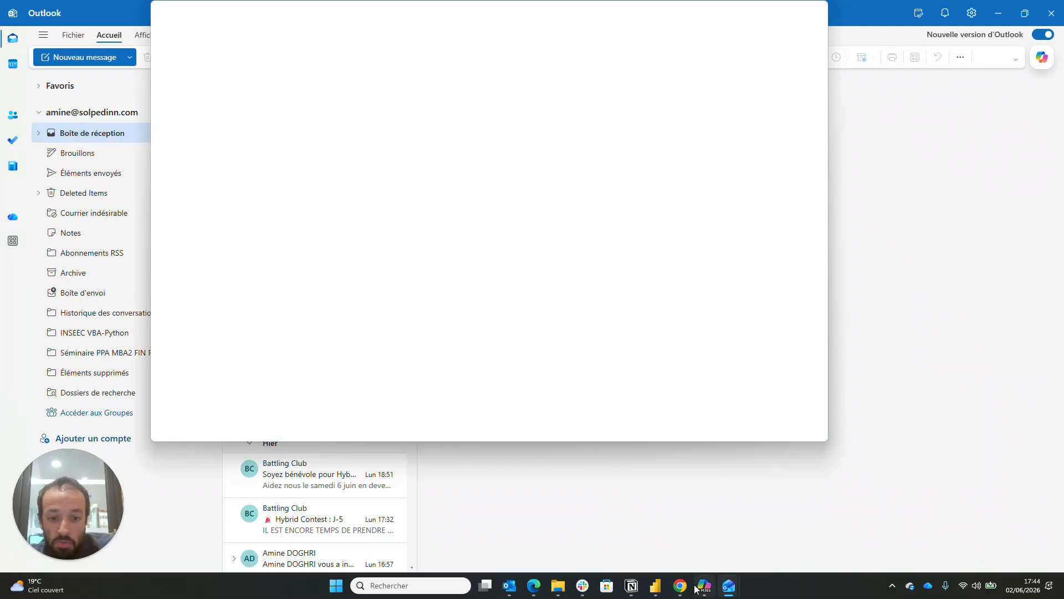
pyautogui.moveTo(680, 585)
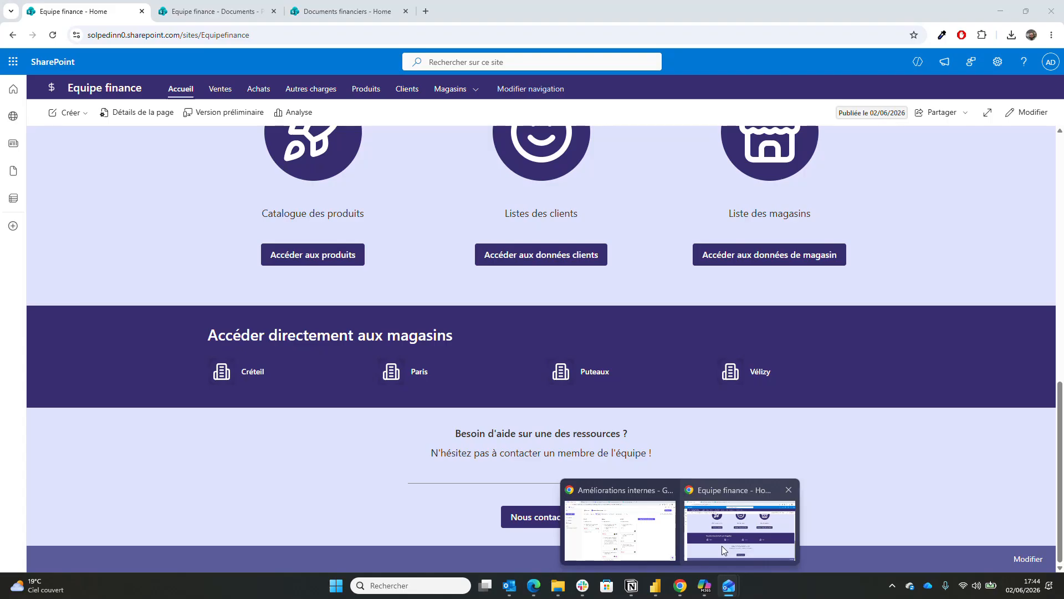
pyautogui.click(722, 546)
pyautogui.scroll(8, 701, 410)
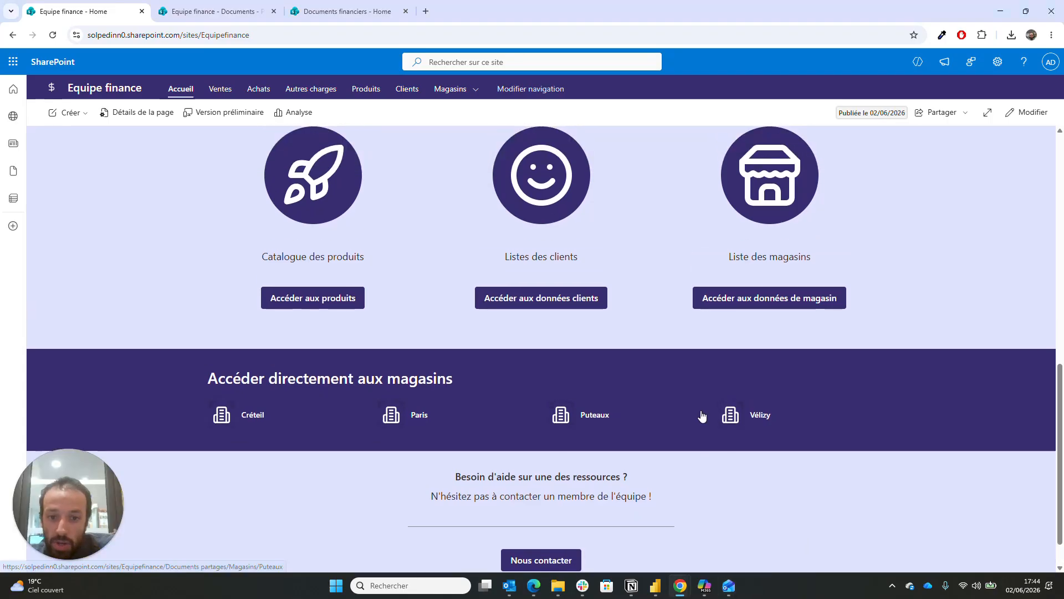
pyautogui.scroll(3, 701, 410)
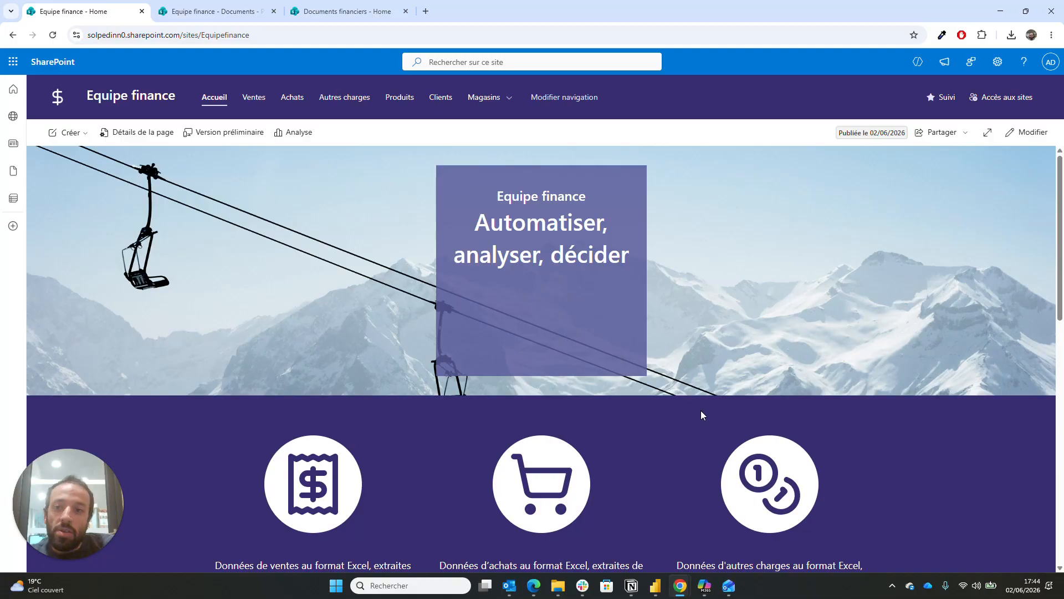
pyautogui.scroll(-1, 701, 413)
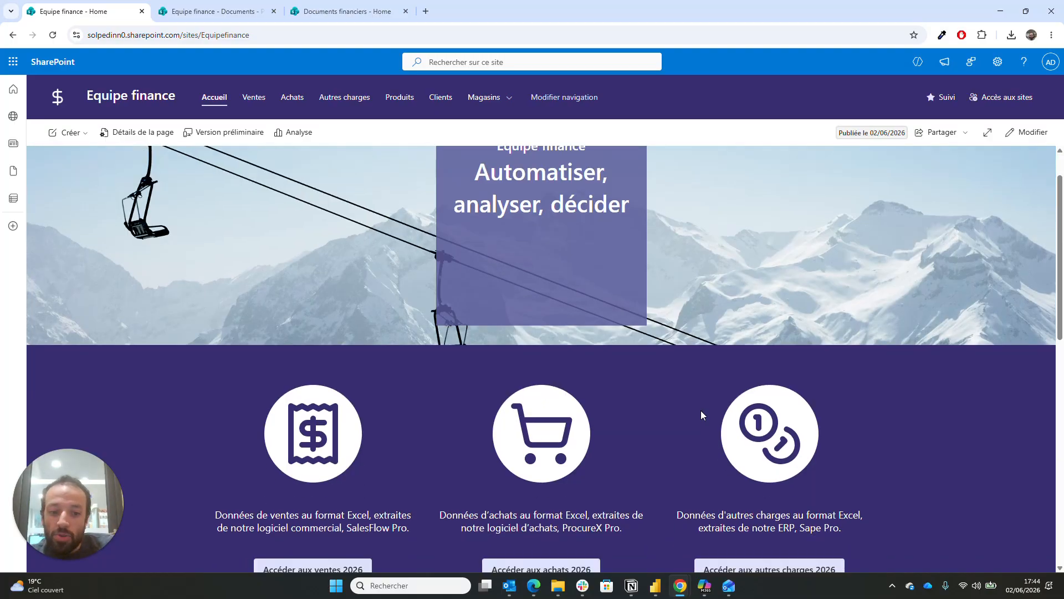
pyautogui.scroll(-1, 701, 412)
pyautogui.scroll(2, 700, 410)
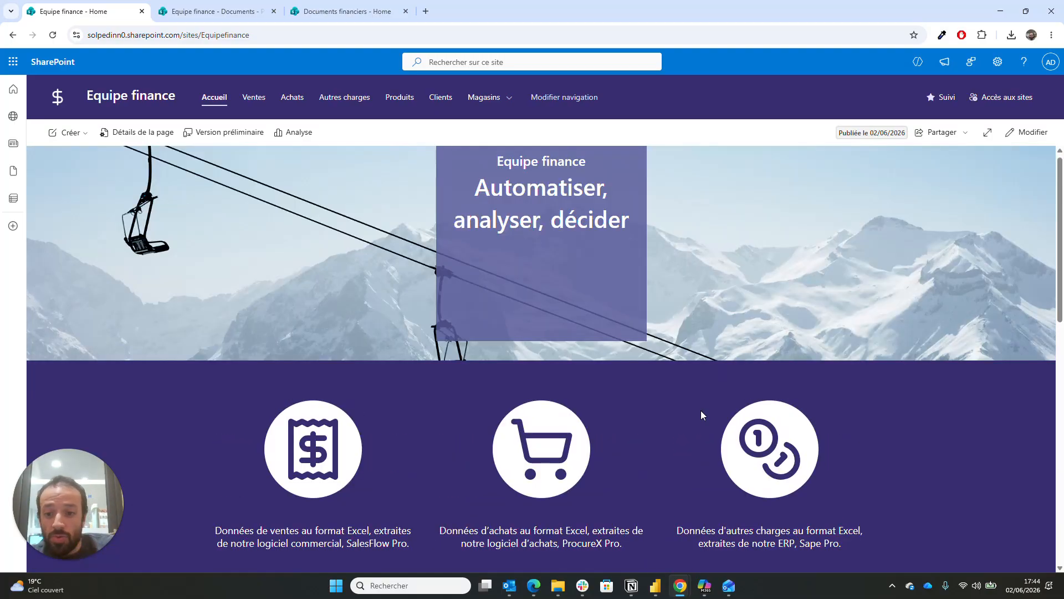